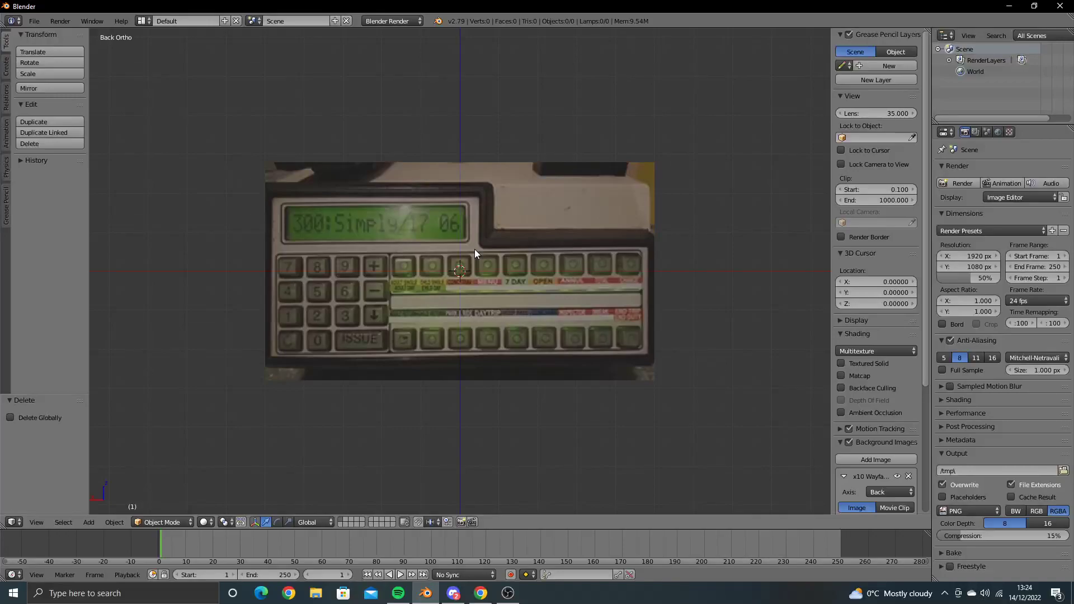
Step: Browse the London Transport Museum, PicClick and Eastern Counties Wayfarer 3 reference photos
scroll(474, 253, down, 2)
scroll(475, 253, down, 1)
click(481, 593)
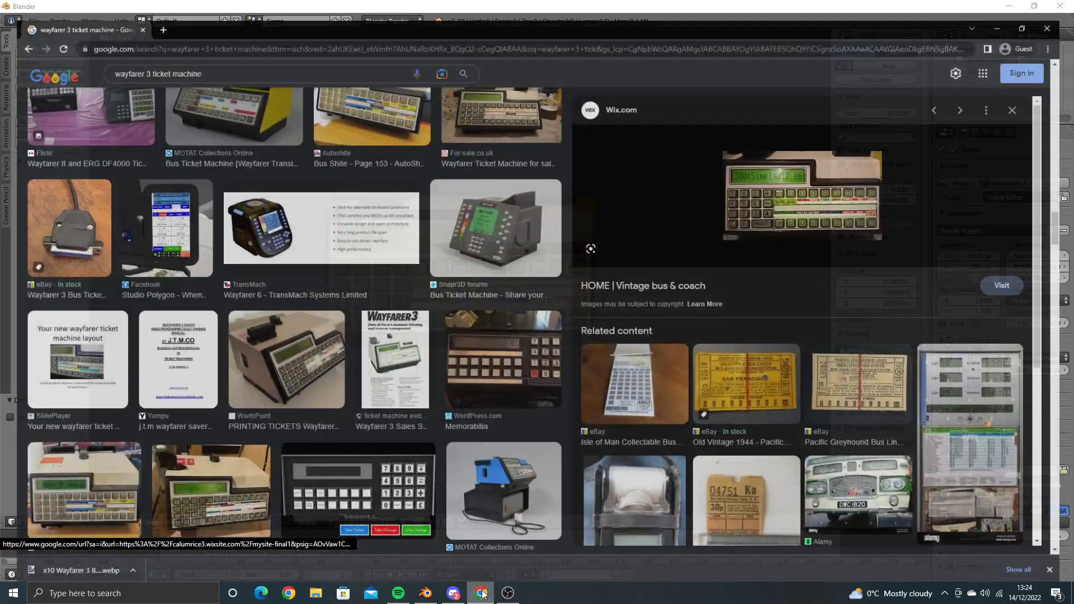
scroll(349, 291, up, 3)
scroll(350, 291, up, 3)
scroll(349, 291, up, 3)
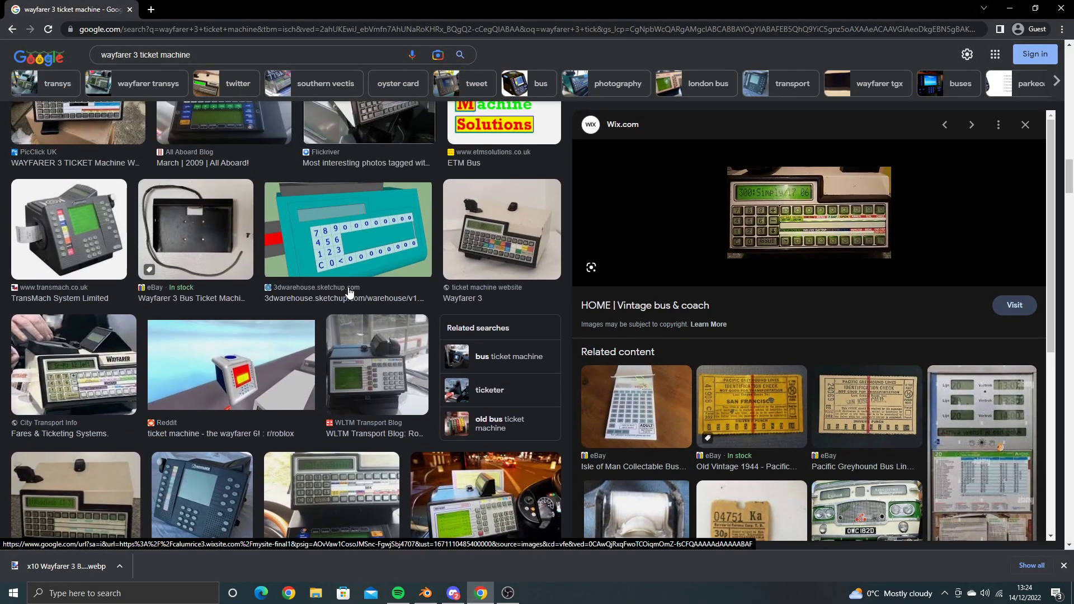
scroll(350, 291, up, 2)
scroll(349, 291, up, 3)
scroll(350, 290, up, 2)
scroll(349, 291, up, 2)
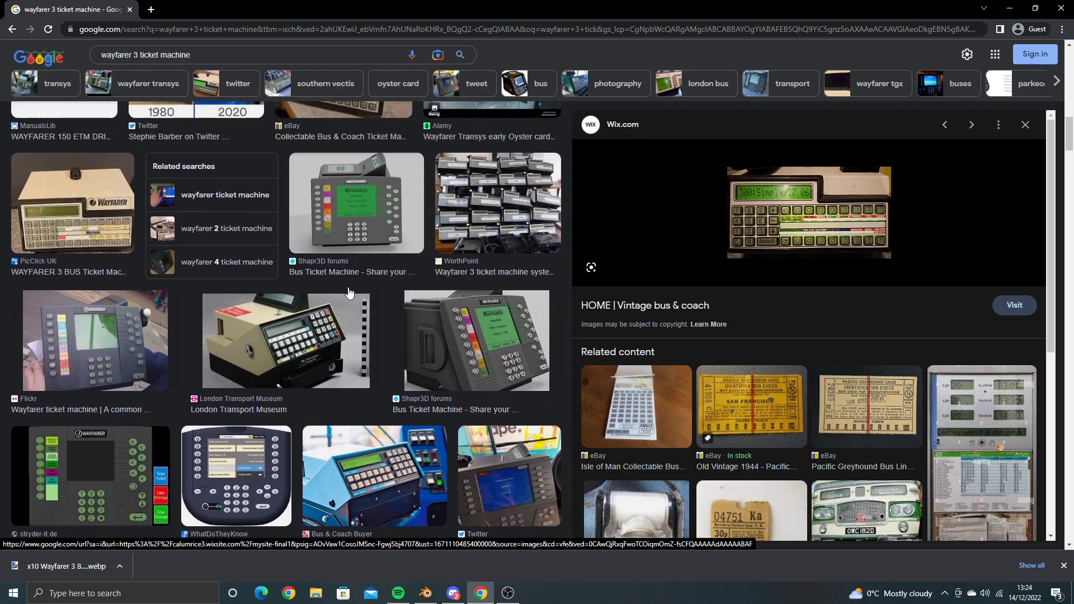
click(330, 338)
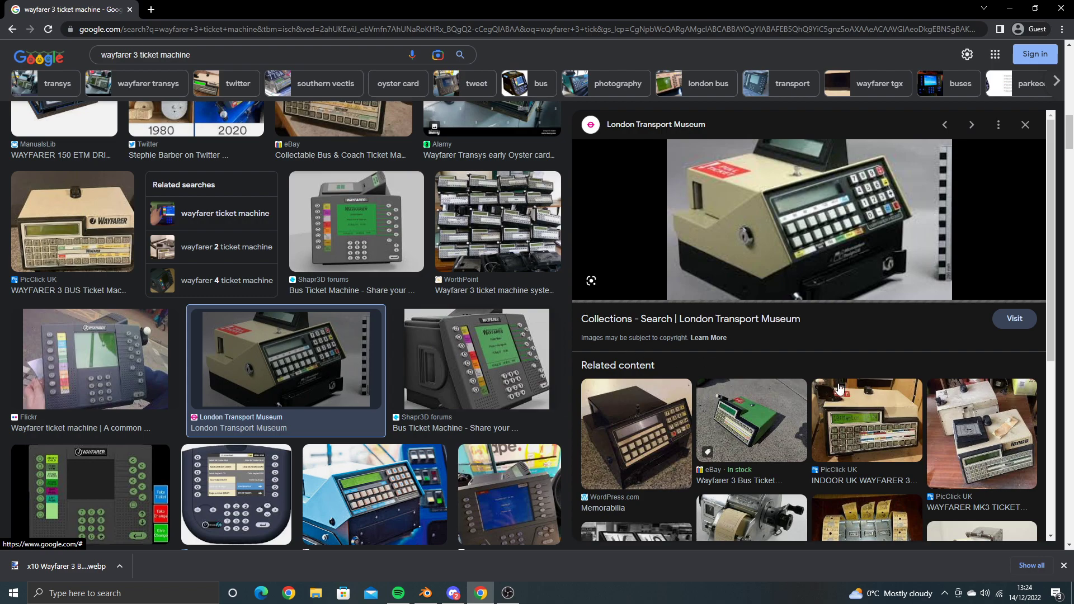
click(839, 388)
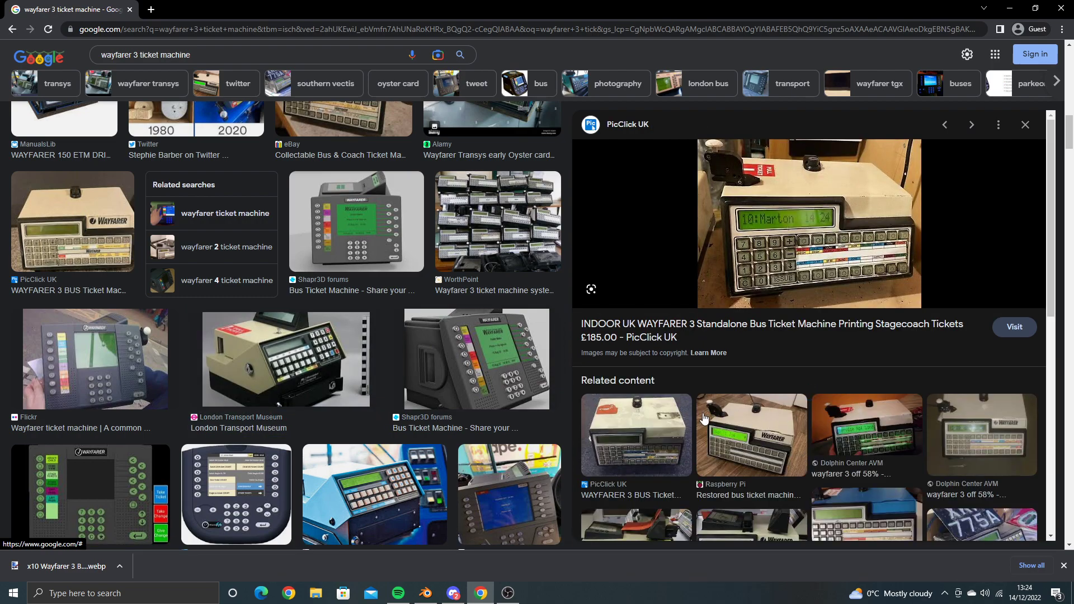
scroll(369, 277, up, 5)
scroll(358, 280, up, 5)
scroll(358, 280, up, 5)
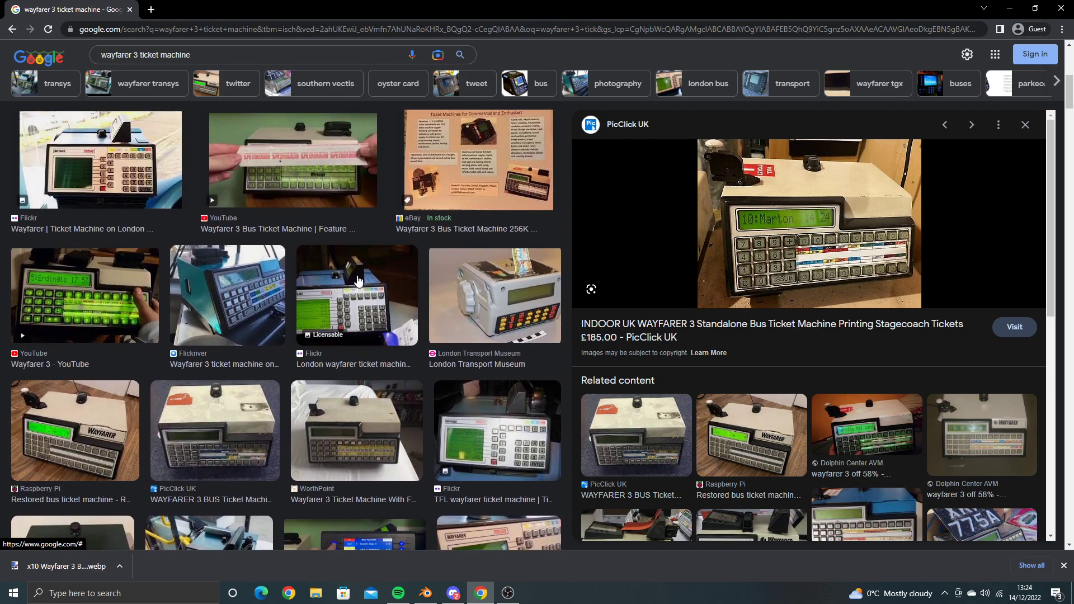
scroll(358, 280, up, 2)
scroll(358, 279, up, 3)
scroll(358, 279, up, 3)
scroll(358, 280, up, 2)
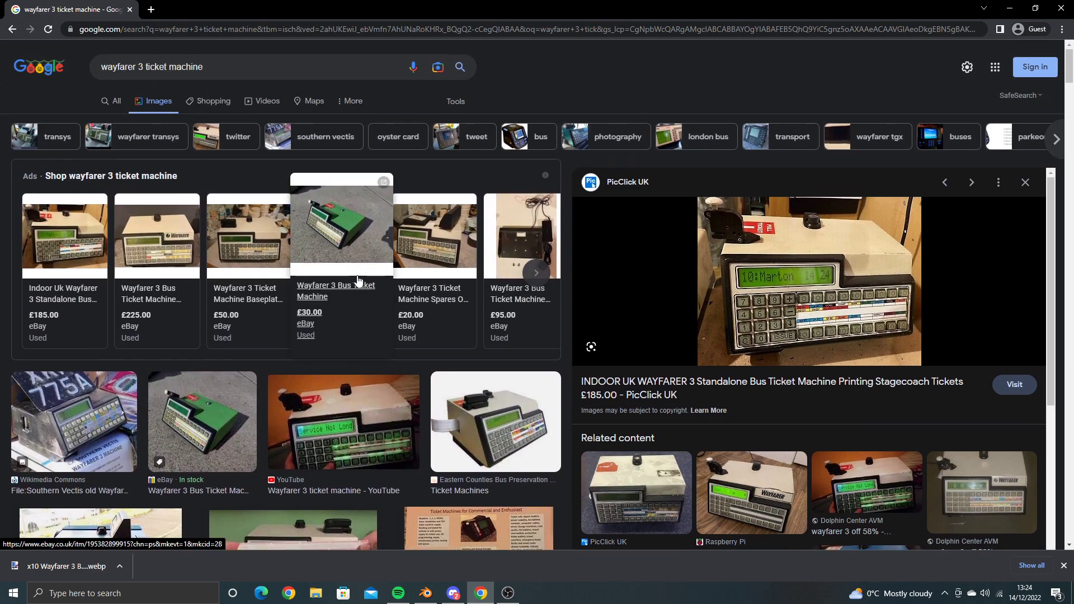
scroll(301, 275, down, 4)
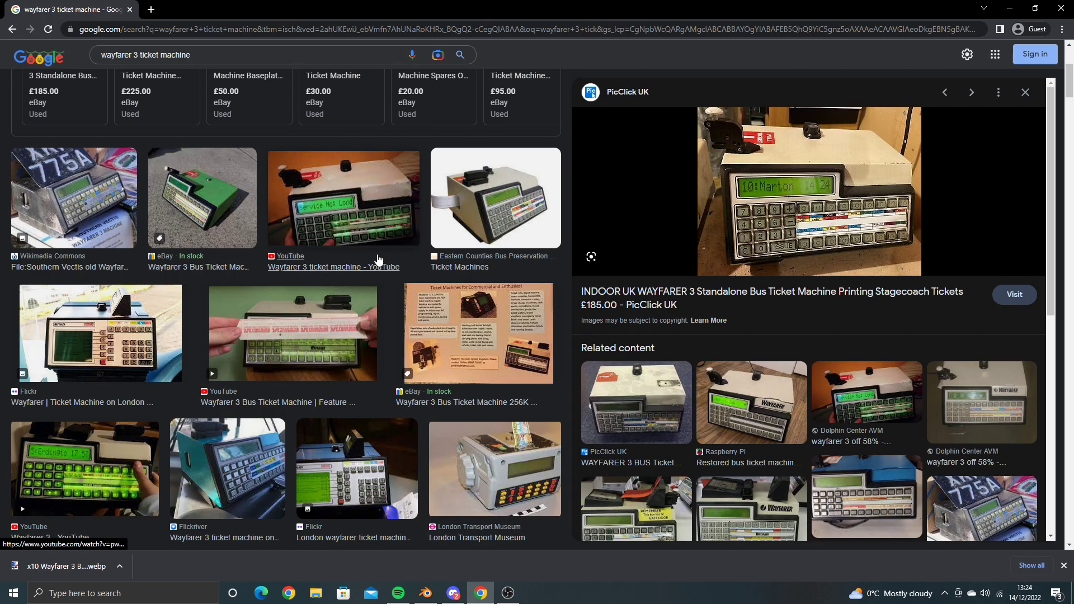
click(467, 195)
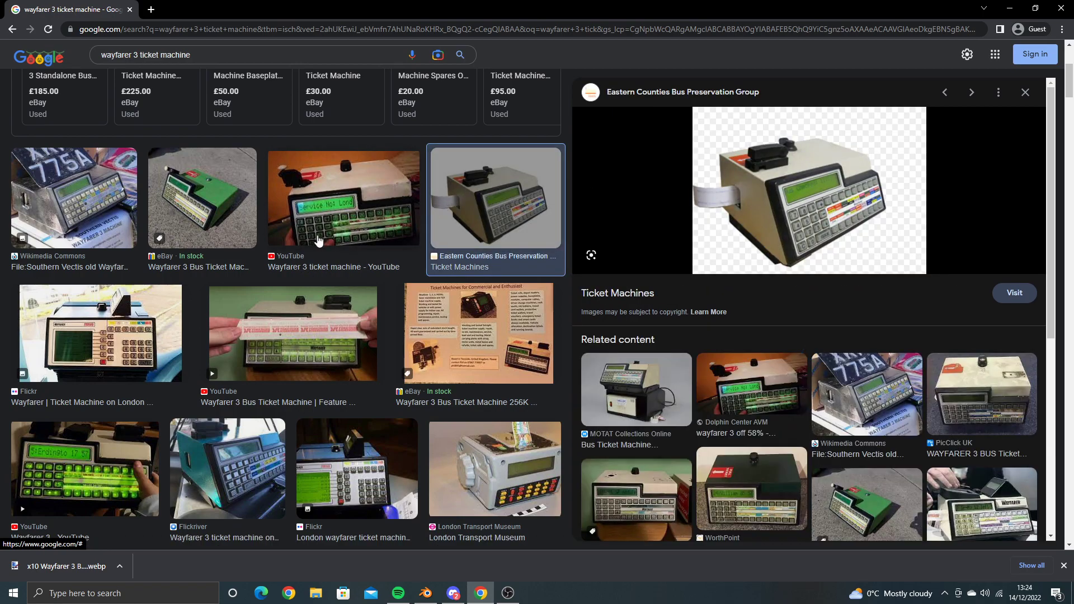
Step: Back in Blender, add a cube and scale it over the reference photo
key(alt+Tab)
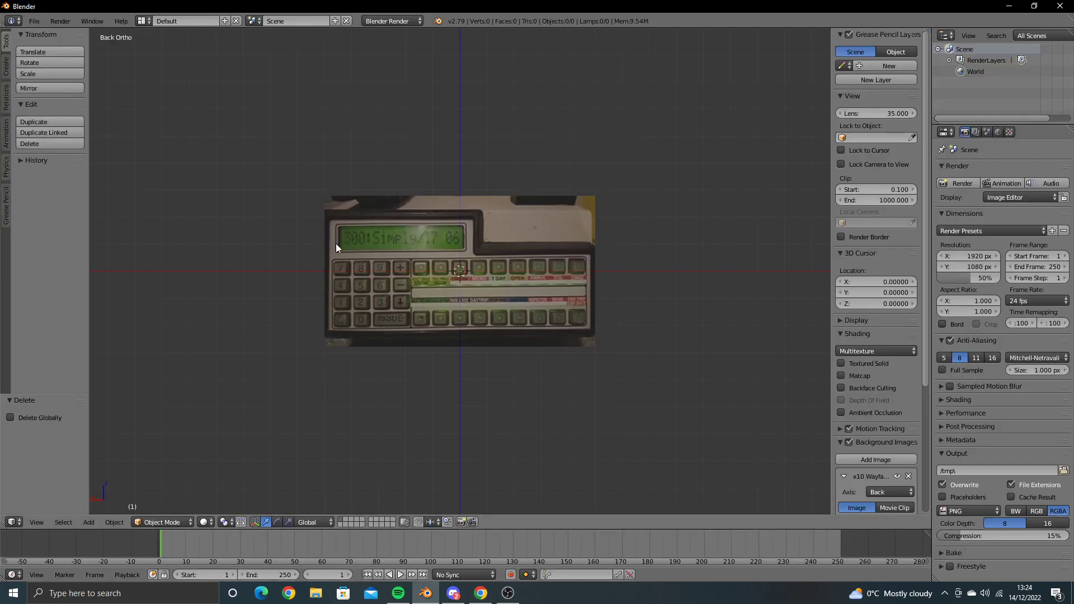
key(shift+a)
mouse_move(324, 248)
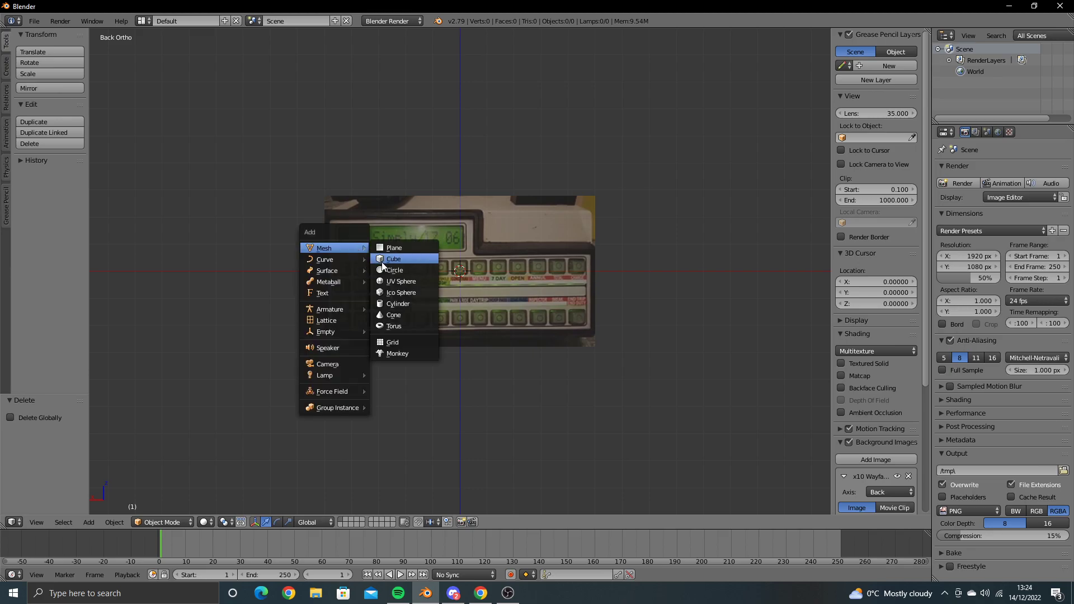
click(386, 260)
key(s)
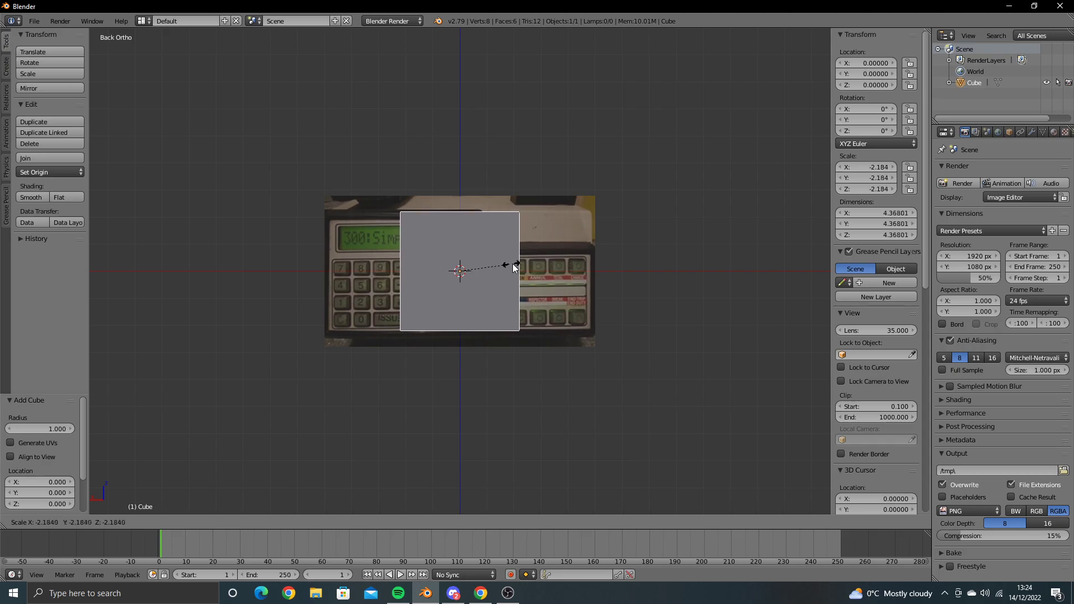
click(522, 264)
Step: In wireframe Edit Mode, move the cube's right side along X to the photo's right edge
key(Tab)
key(a)
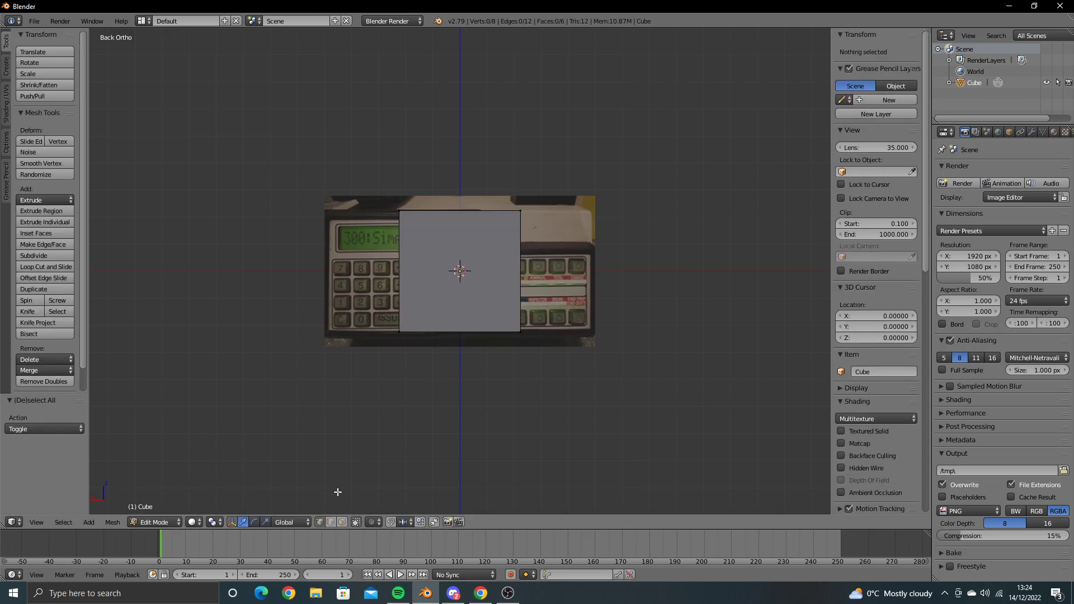
key(z)
key(b)
drag(490, 173, 589, 334)
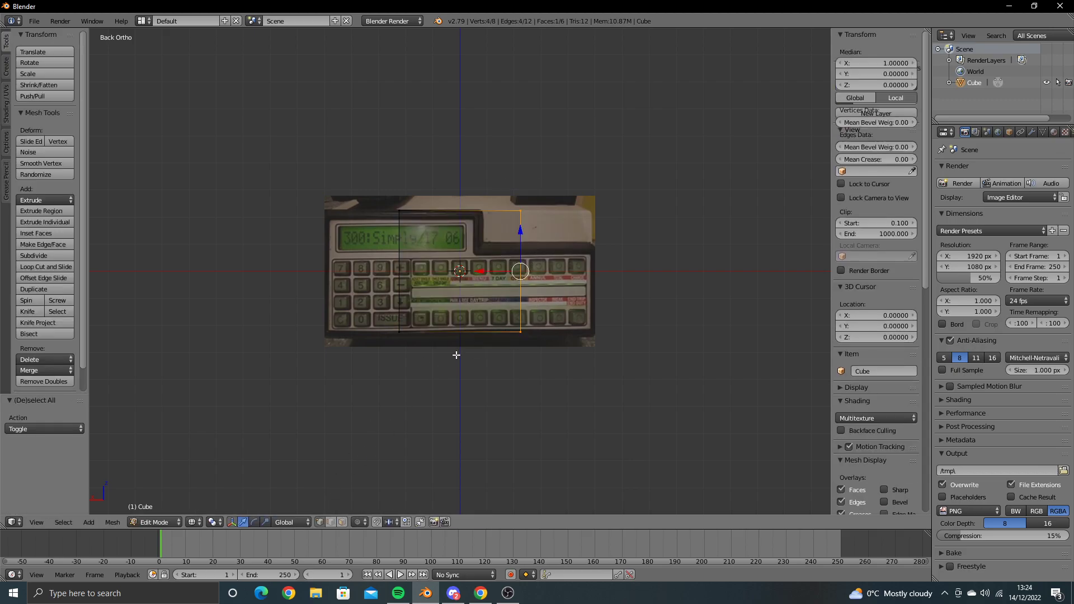
key(g)
key(x)
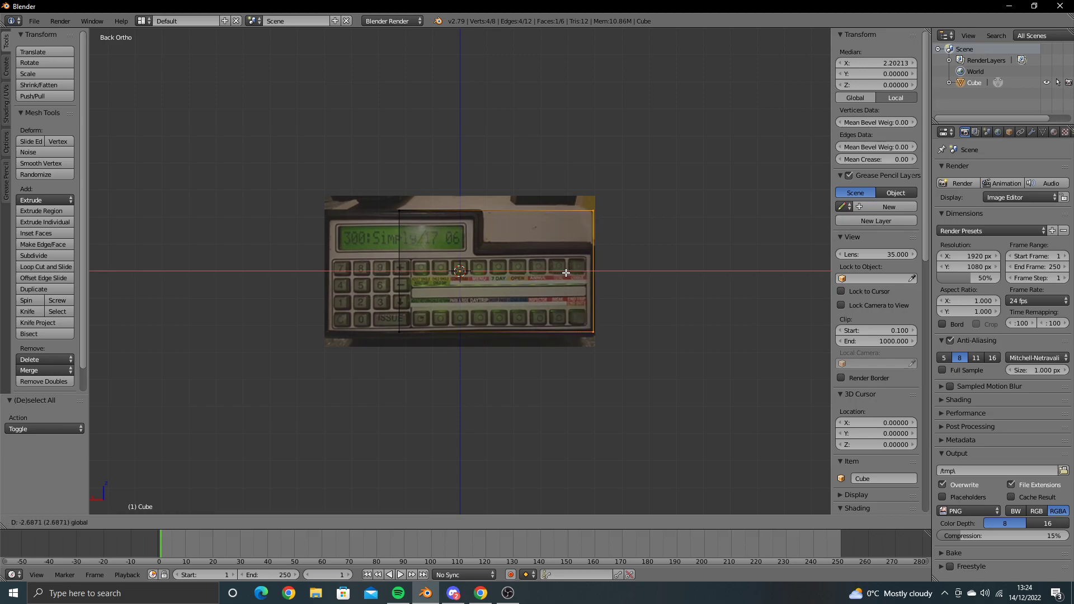
click(566, 273)
Step: Move the cube's left side along X to the photo's left edge
key(a)
key(b)
drag(371, 181, 421, 353)
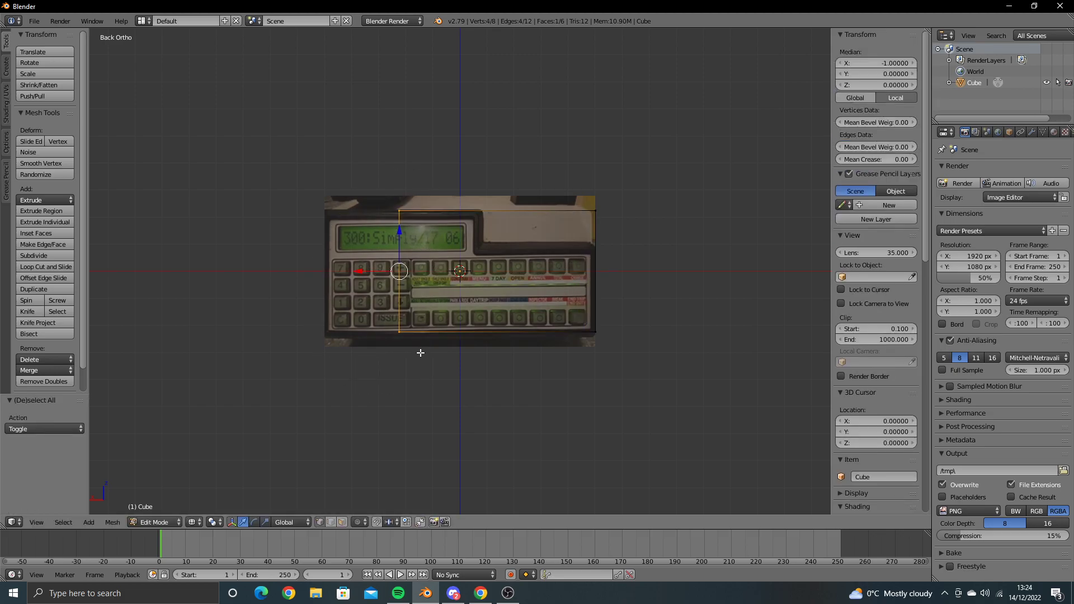
key(g)
key(x)
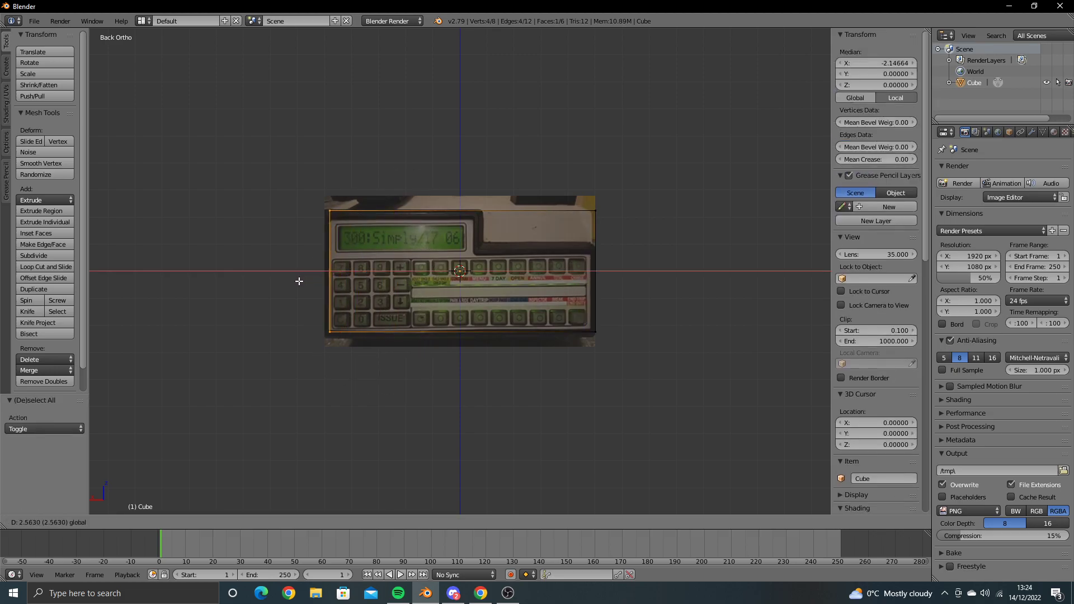
click(294, 282)
Step: In right side view, drag the cube's left-edge vertices along Y to deepen it
middle_drag(329, 271, 456, 282)
key(KP_3)
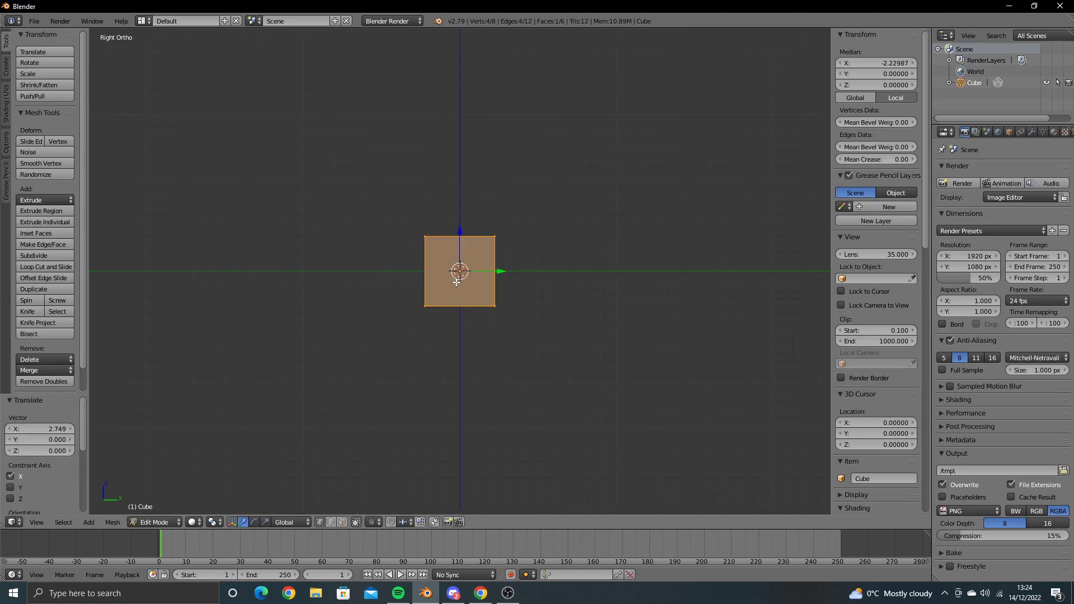
scroll(456, 282, up, 4)
key(a)
mouse_move(455, 235)
ctrl+mouse_down()
mouse_move(421, 295)
mouse_move(403, 271)
mouse_move(377, 271)
ctrl+mouse_up()
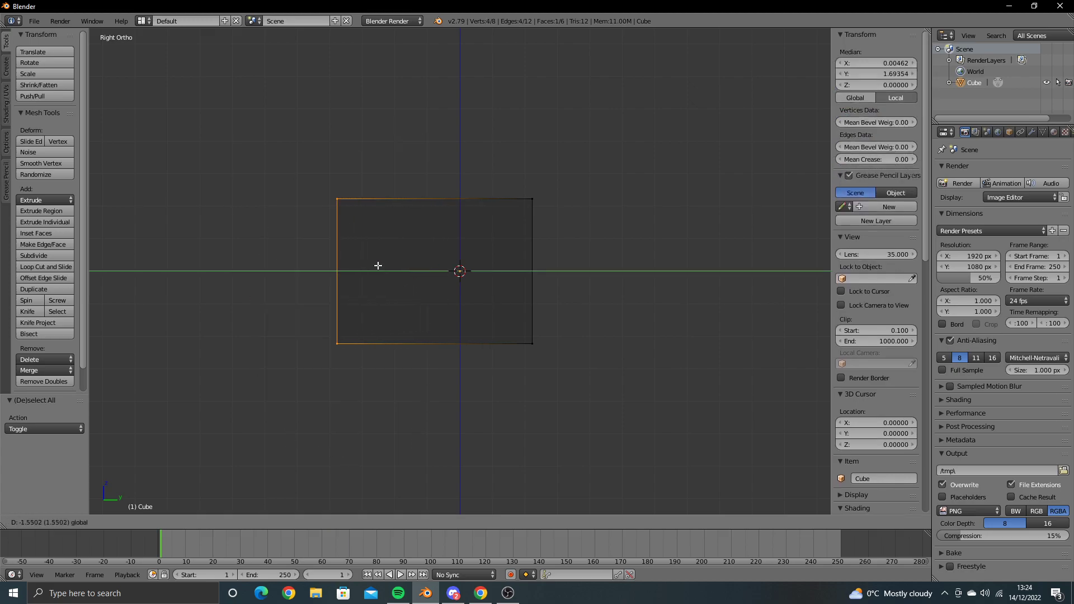
key(alt+Tab)
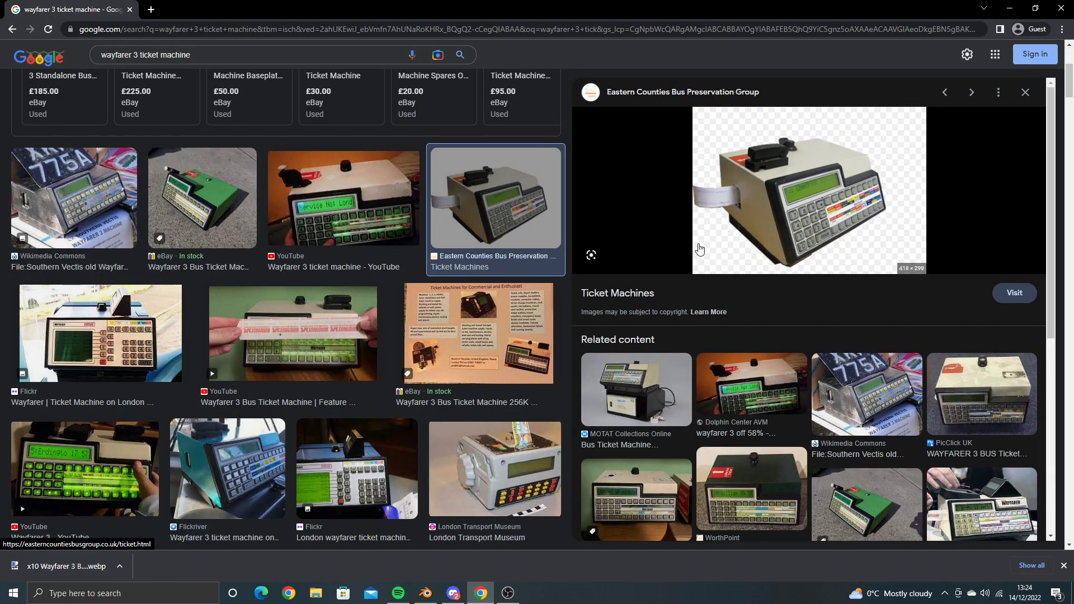
key(alt+Tab)
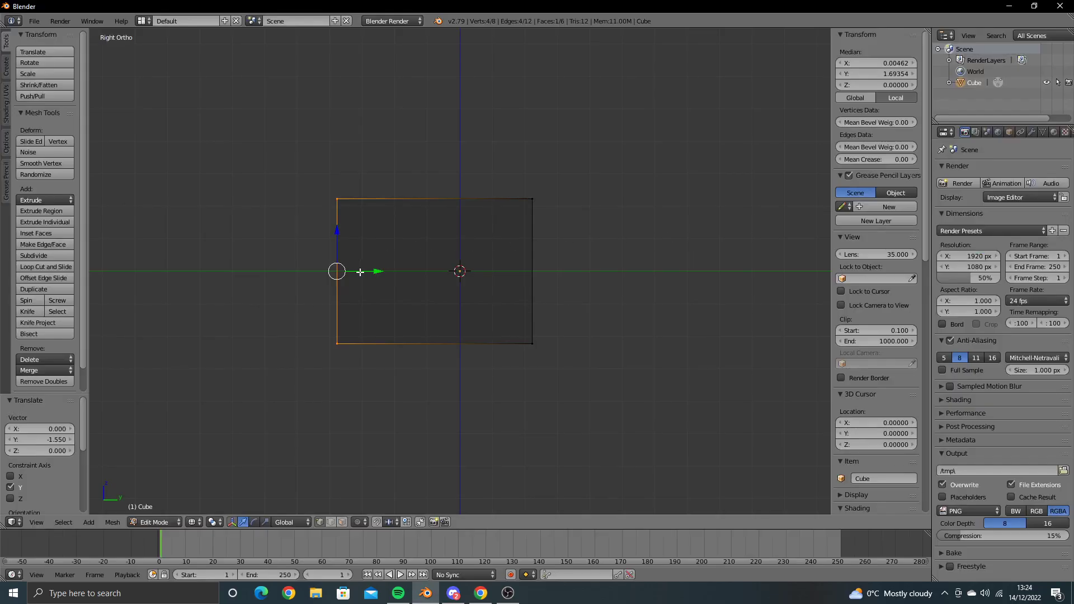
drag(374, 271, 331, 275)
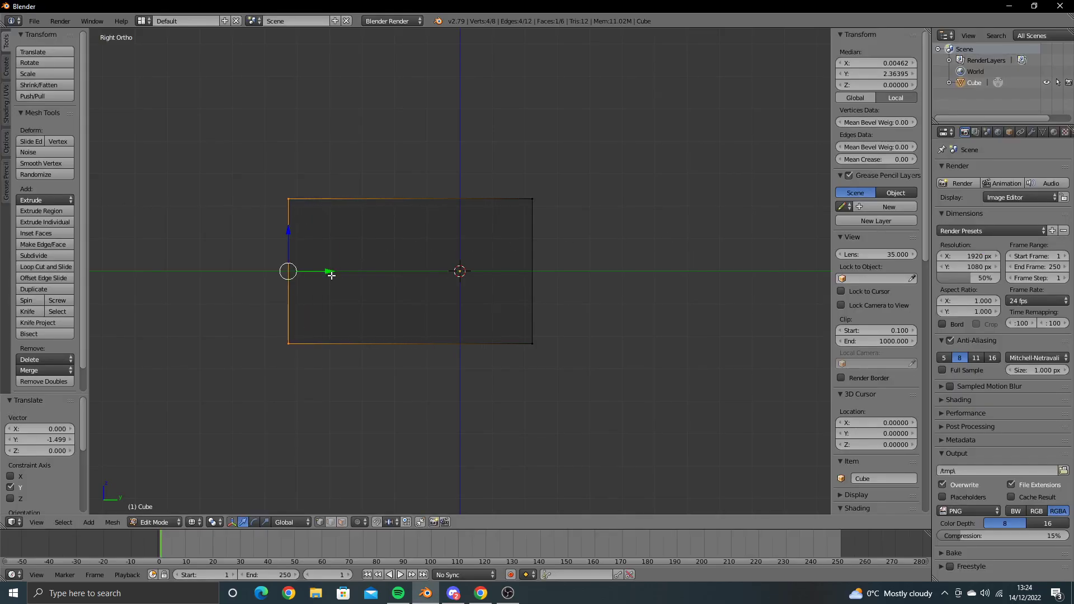
key(alt+Tab)
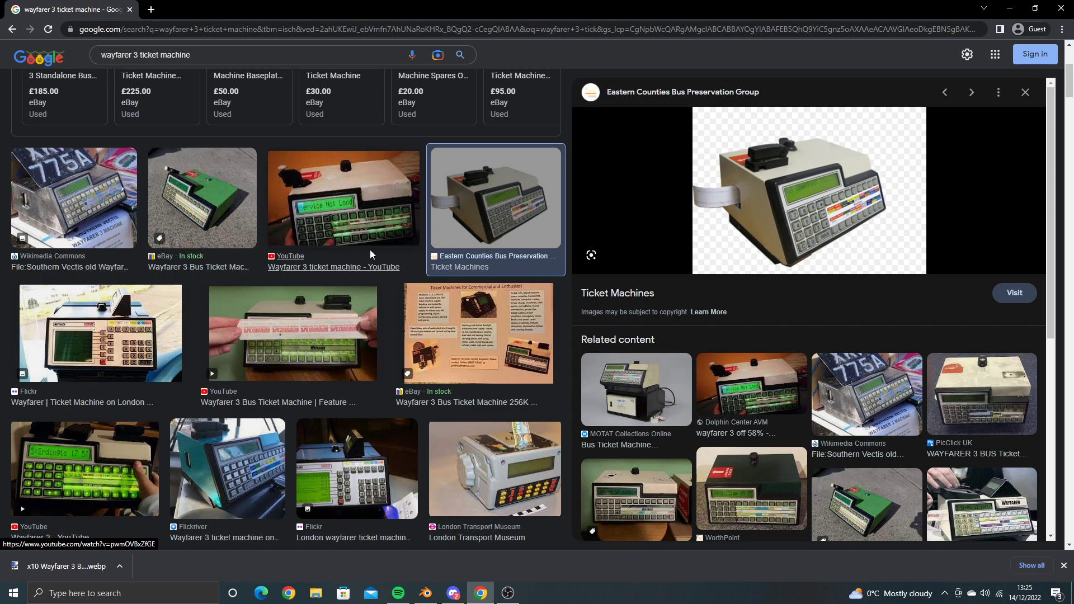
Step: View the Wikimedia Commons and Flickriver Wayfarer 3 photos, then return to Blender
click(101, 205)
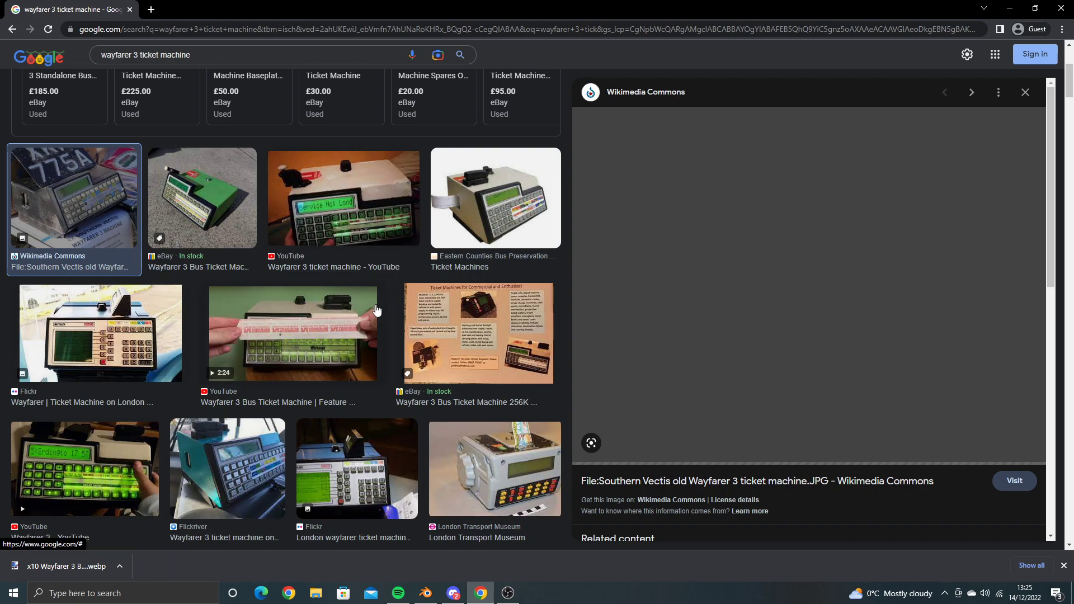
click(248, 442)
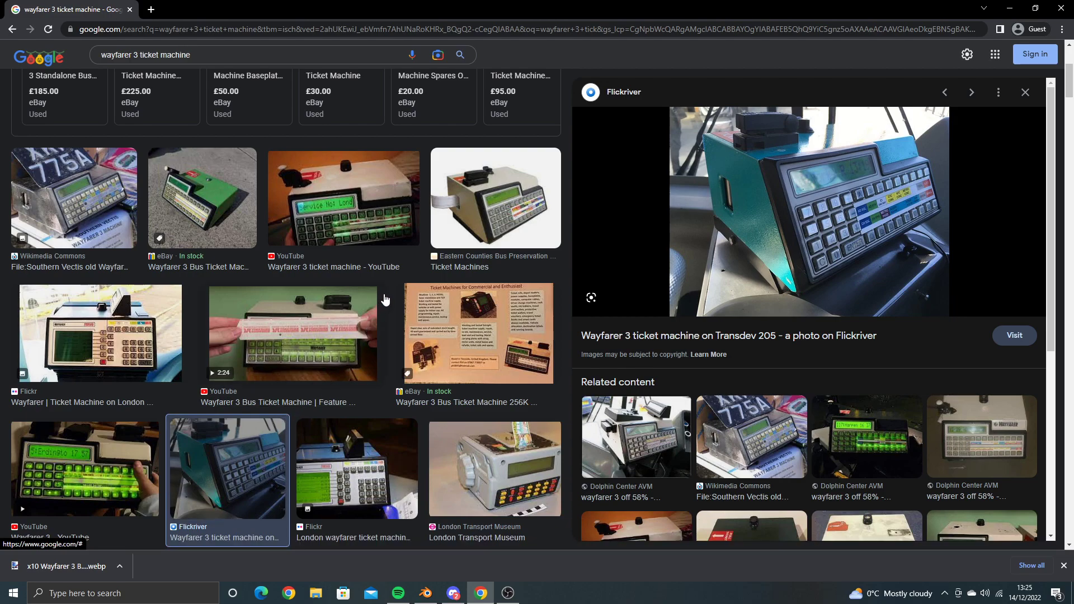
key(alt+Tab)
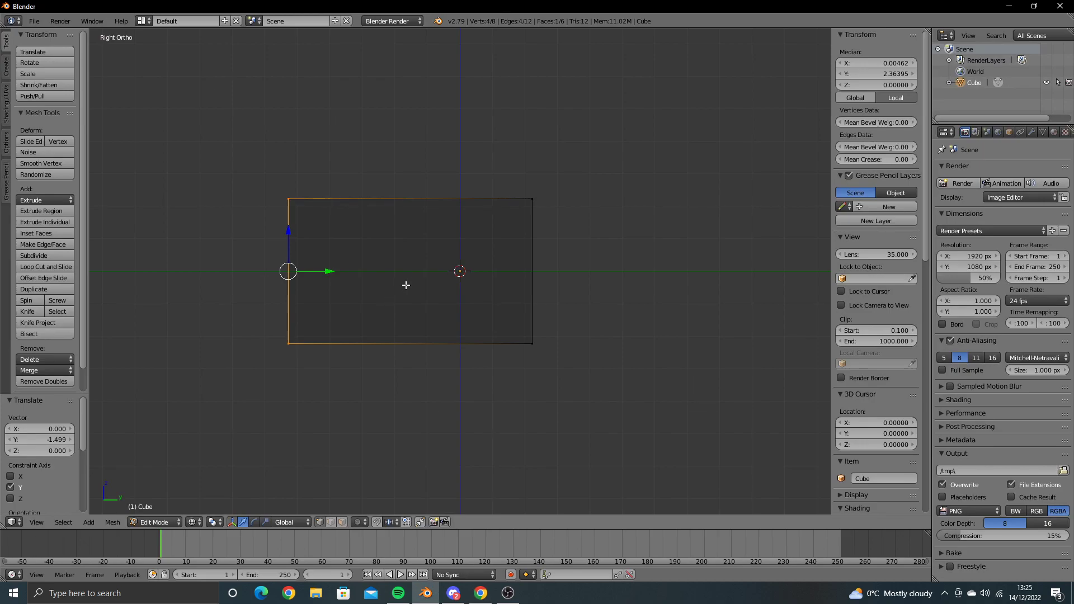
Step: Slide the profile's right-edge vertices left to slant the machine's front
key(a)
mouse_move(464, 249)
ctrl+mouse_down()
mouse_move(588, 357)
mouse_move(501, 334)
mouse_move(629, 339)
ctrl+mouse_up()
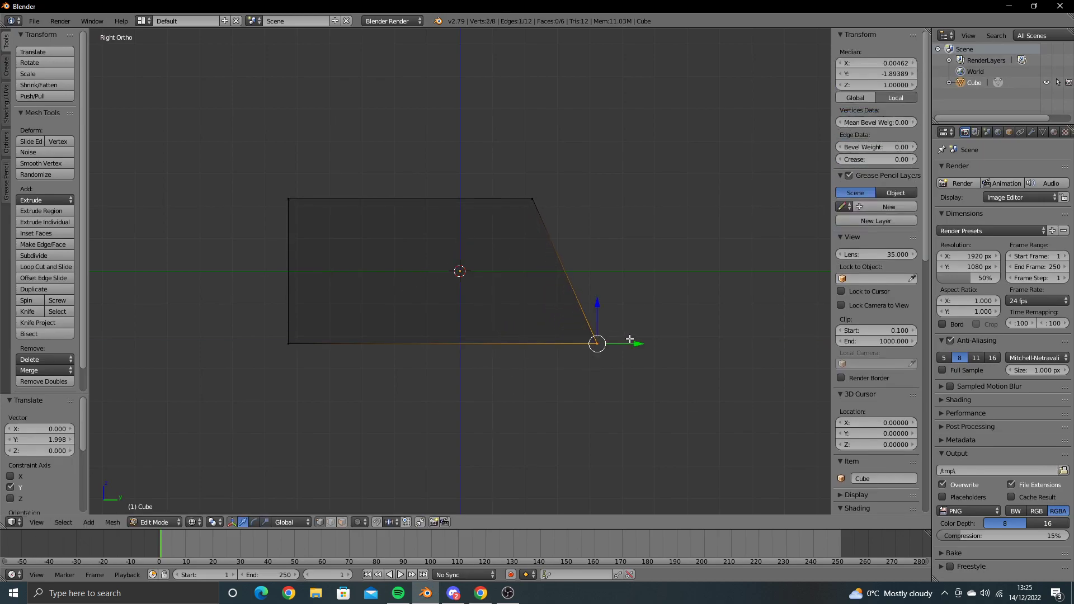
key(a)
mouse_move(556, 328)
ctrl+mouse_down()
mouse_move(553, 151)
mouse_move(561, 436)
ctrl+mouse_up()
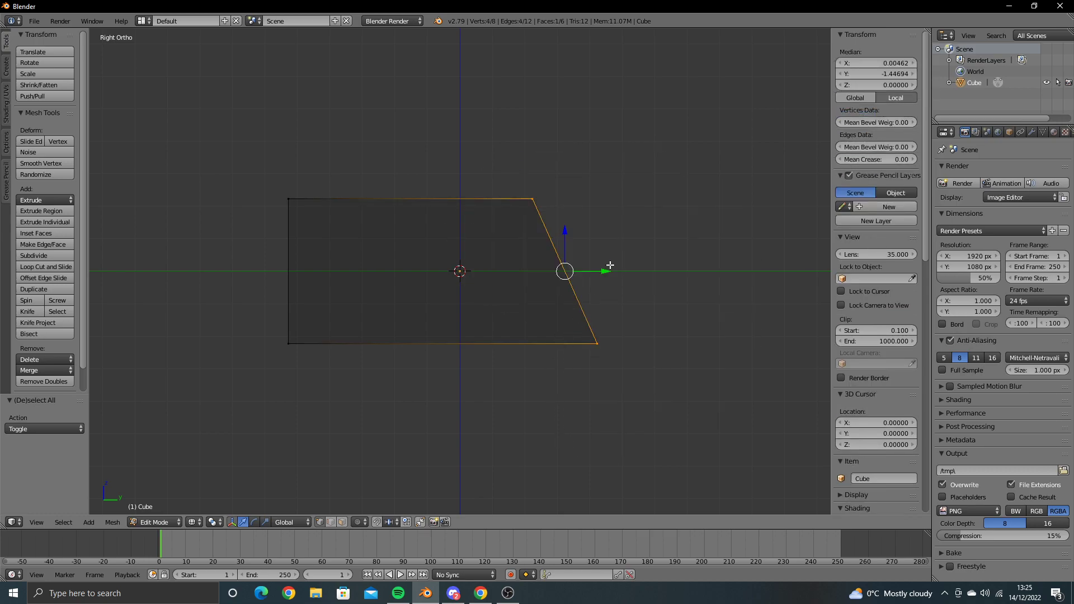
drag(600, 272, 546, 272)
Step: Move the profile's bottom-right corner vertex -0.327 along Y
key(alt+Tab)
key(alt+Tab)
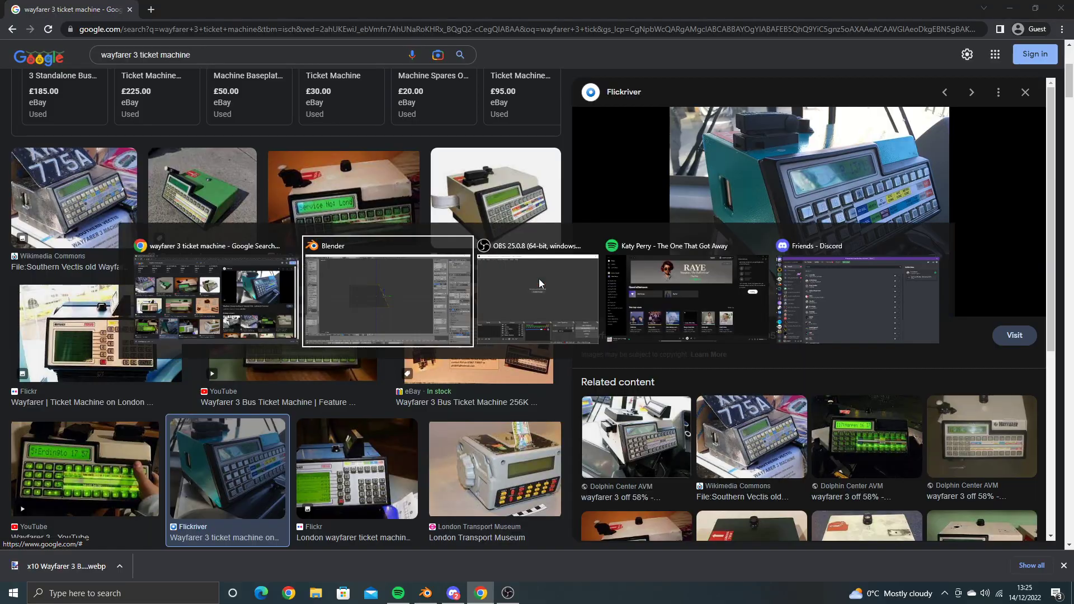
key(a)
right_click(540, 337)
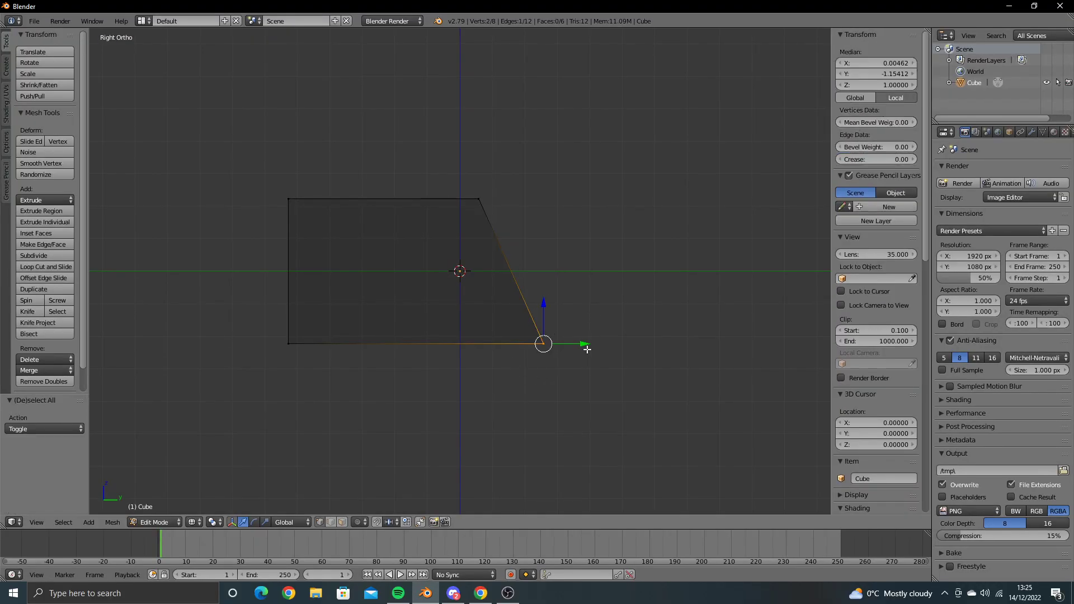
drag(584, 346, 573, 347)
key(alt+Tab)
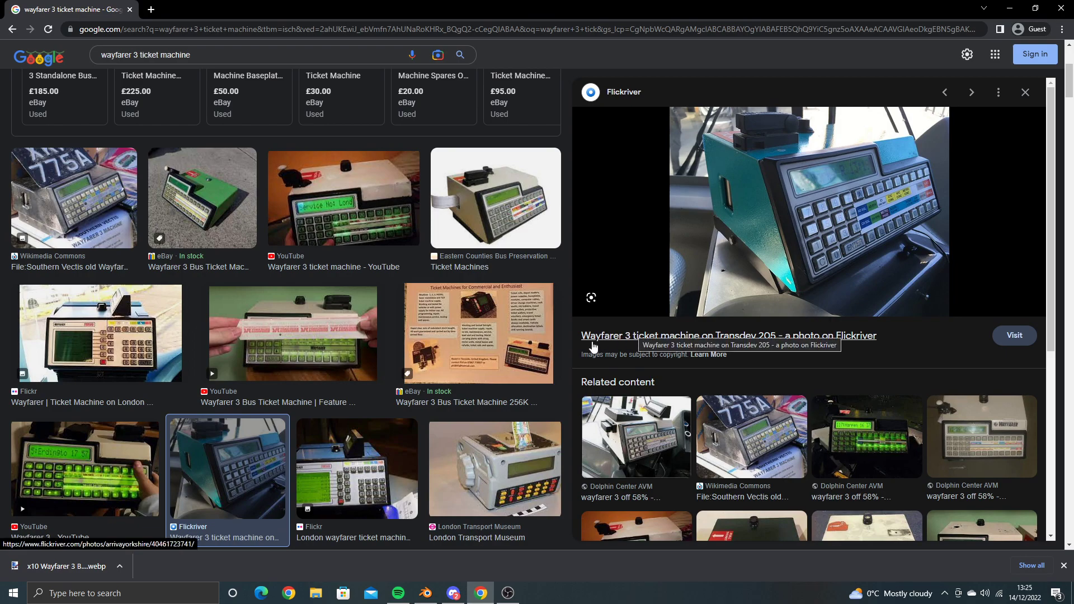
Step: Preview the Eastern Counties ticket machine photo and scroll down the image results
click(459, 213)
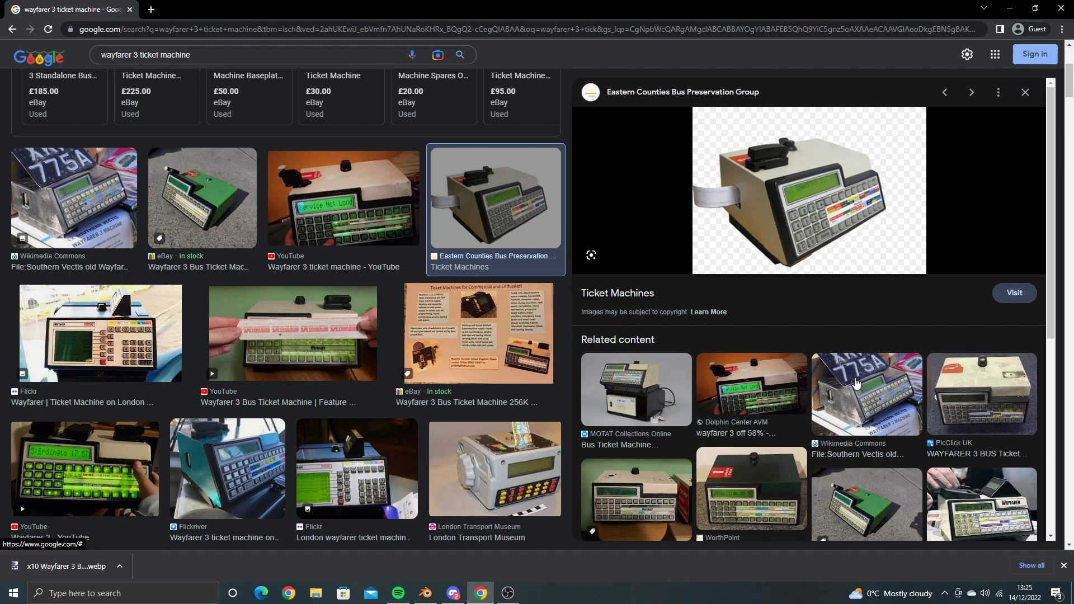
scroll(856, 384, down, 3)
scroll(856, 384, down, 3)
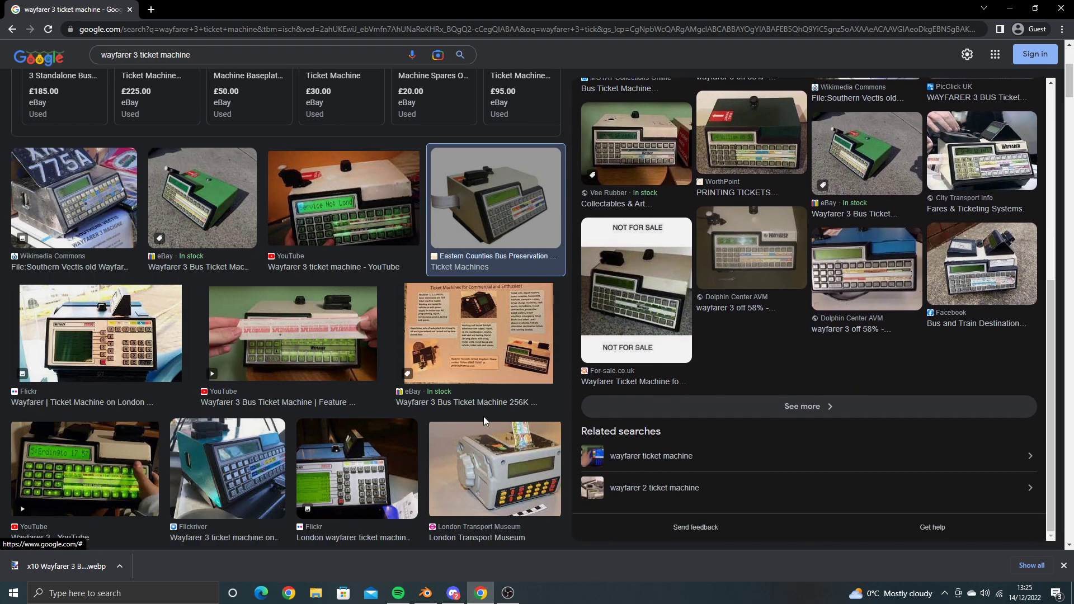
scroll(484, 416, down, 3)
scroll(436, 411, down, 2)
scroll(391, 406, down, 2)
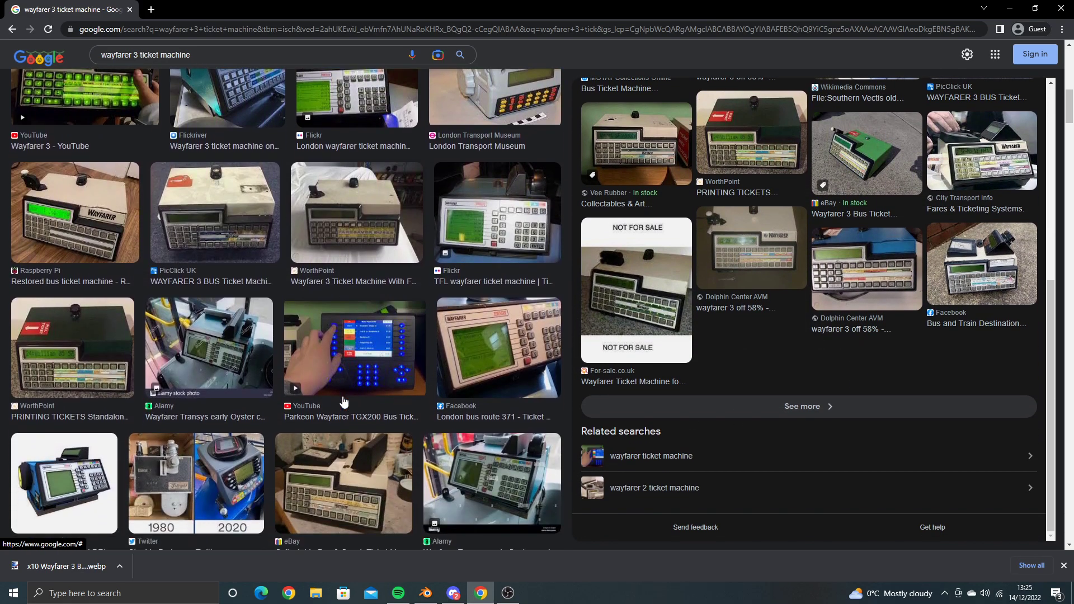
scroll(344, 400, down, 2)
scroll(344, 401, down, 1)
scroll(343, 398, down, 2)
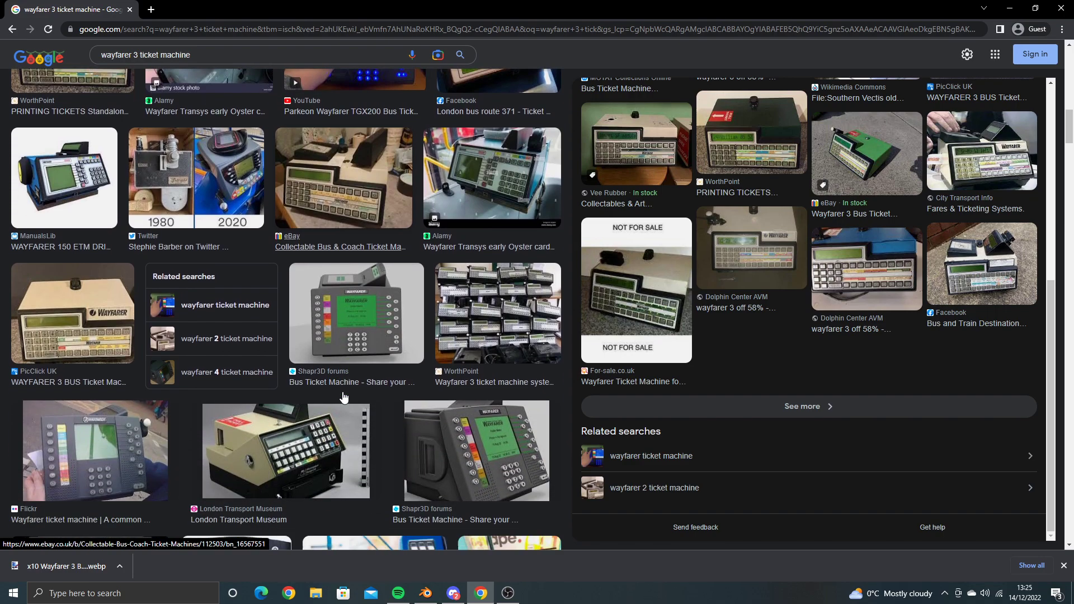
scroll(343, 397, down, 2)
scroll(308, 380, down, 2)
scroll(307, 381, down, 3)
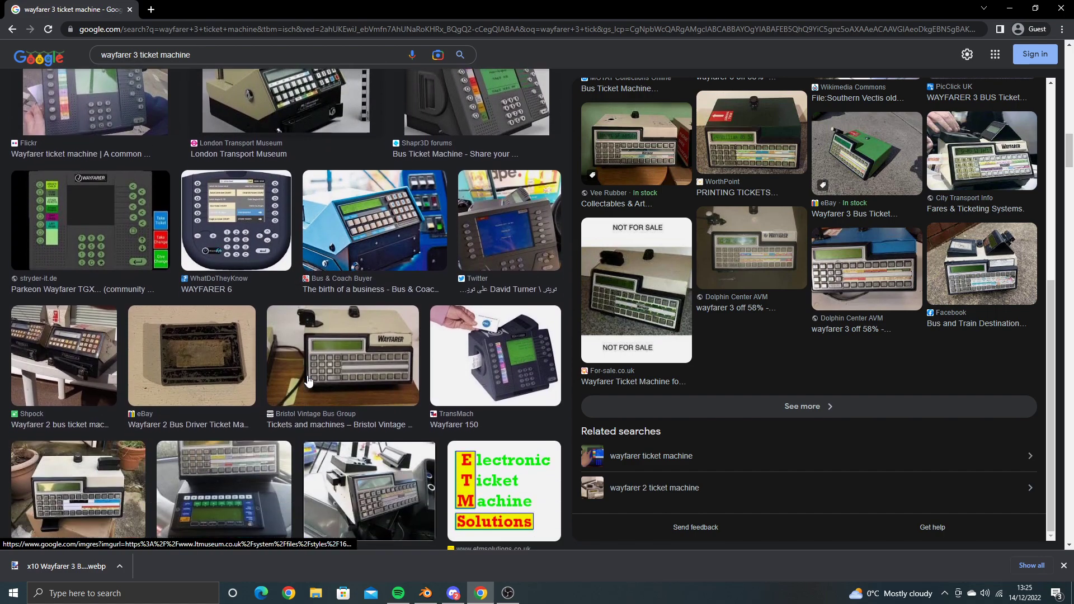
scroll(308, 380, down, 2)
scroll(308, 381, down, 2)
scroll(308, 381, down, 2)
scroll(308, 380, down, 2)
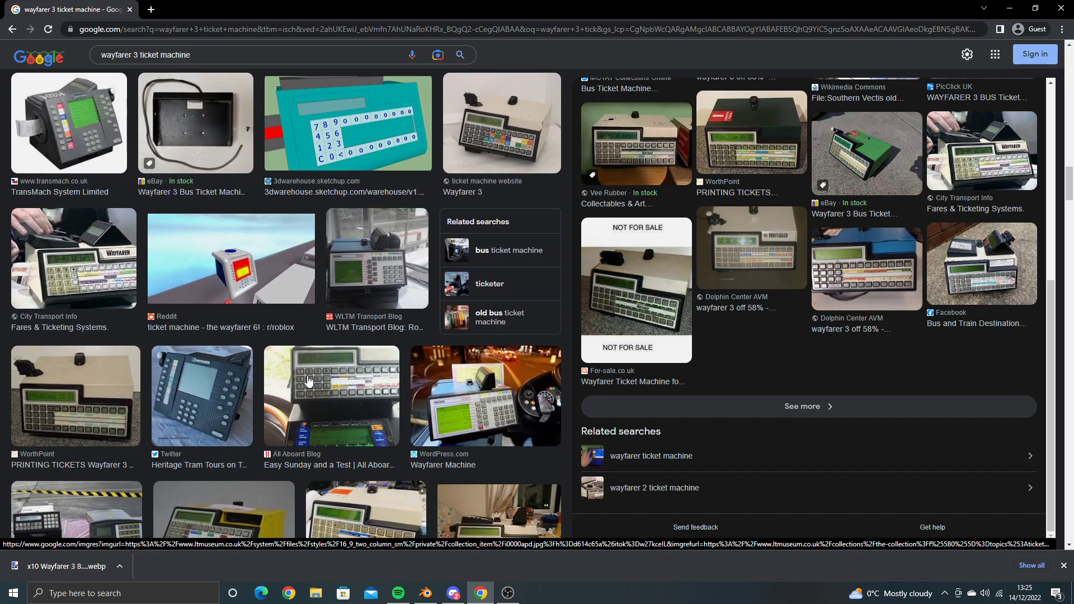
scroll(301, 378, down, 3)
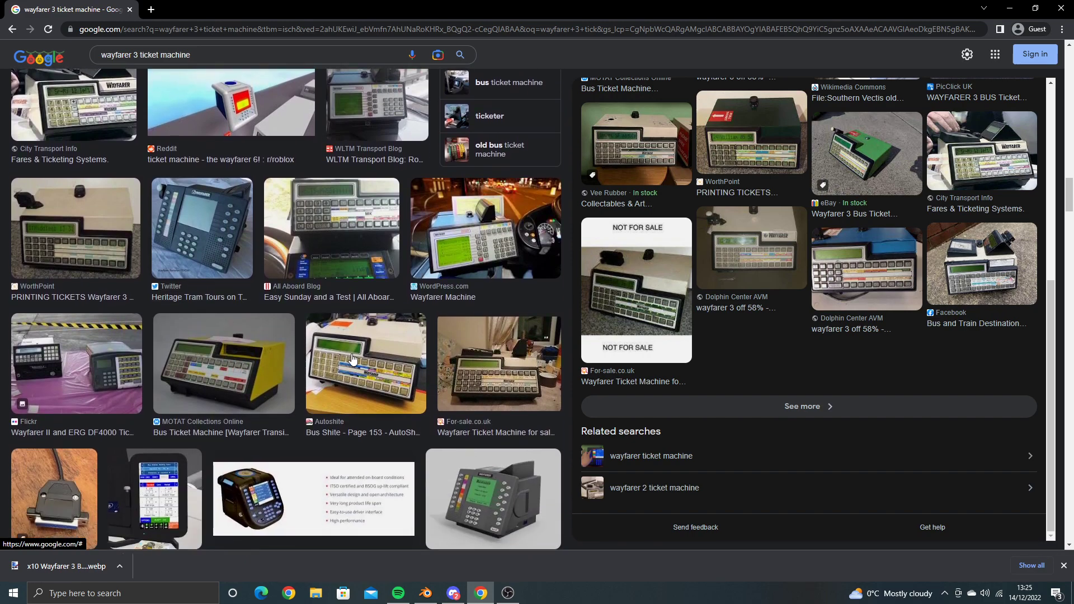
Step: Open the source page of the SlidePlayer 'Your new wayfarer ticket machine layout' slide
scroll(235, 371, down, 4)
scroll(114, 380, down, 3)
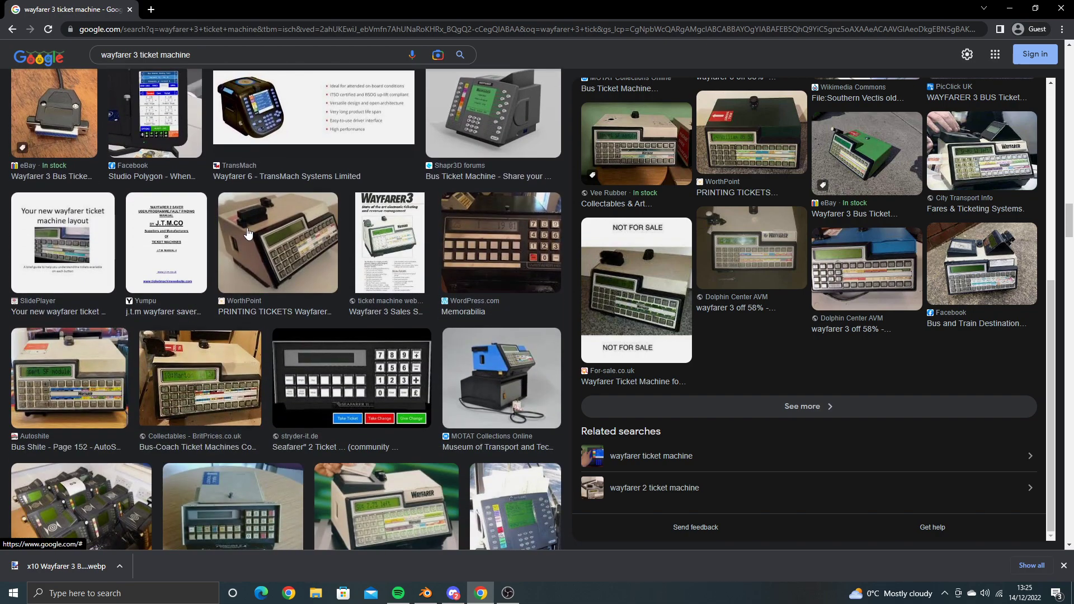
scroll(202, 295, down, 5)
scroll(70, 148, up, 2)
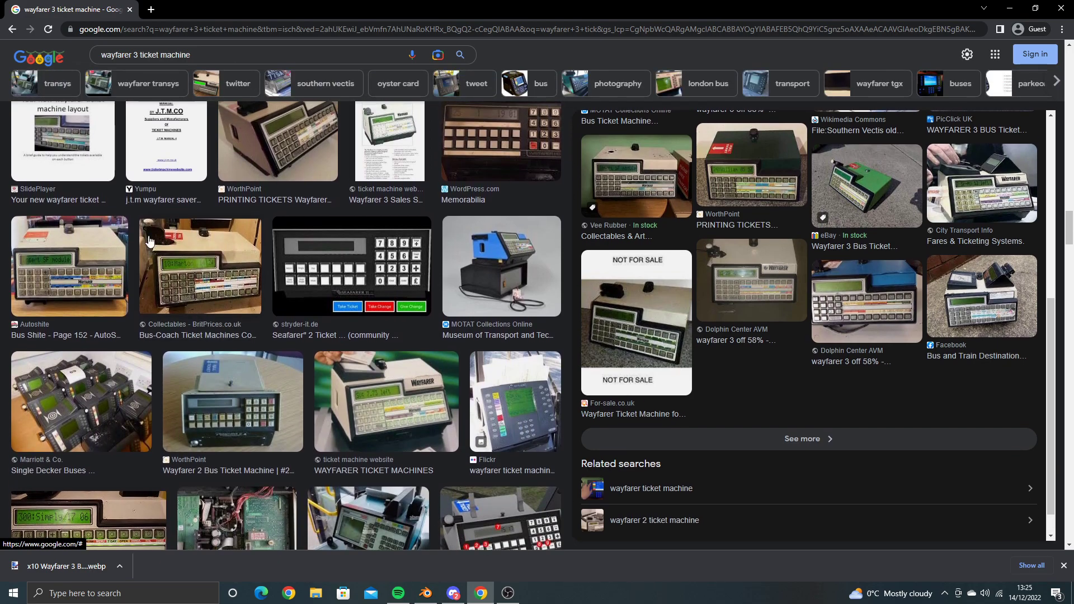
click(71, 148)
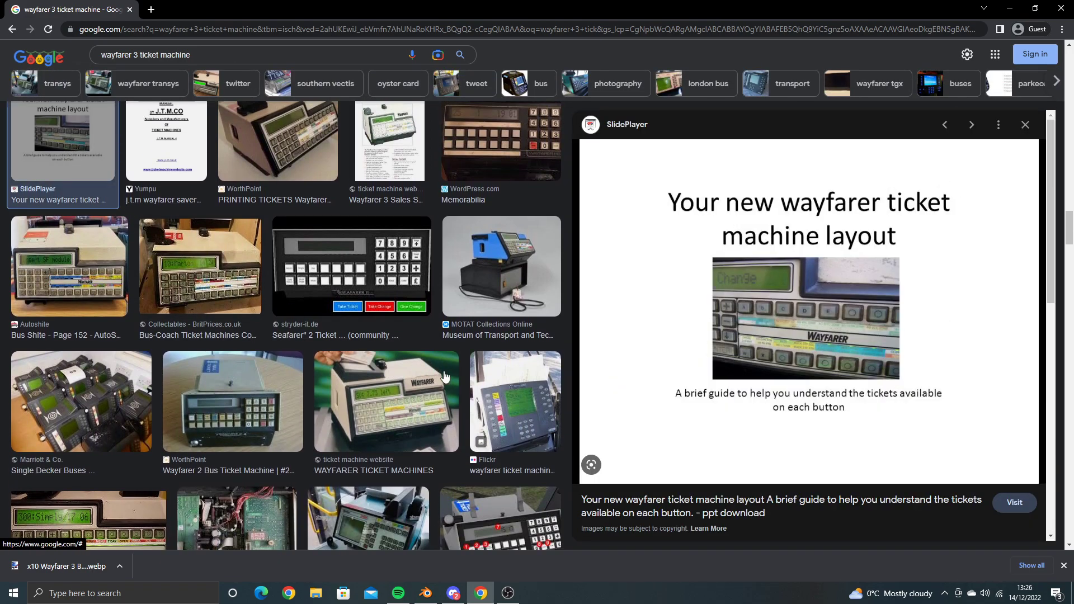
click(673, 500)
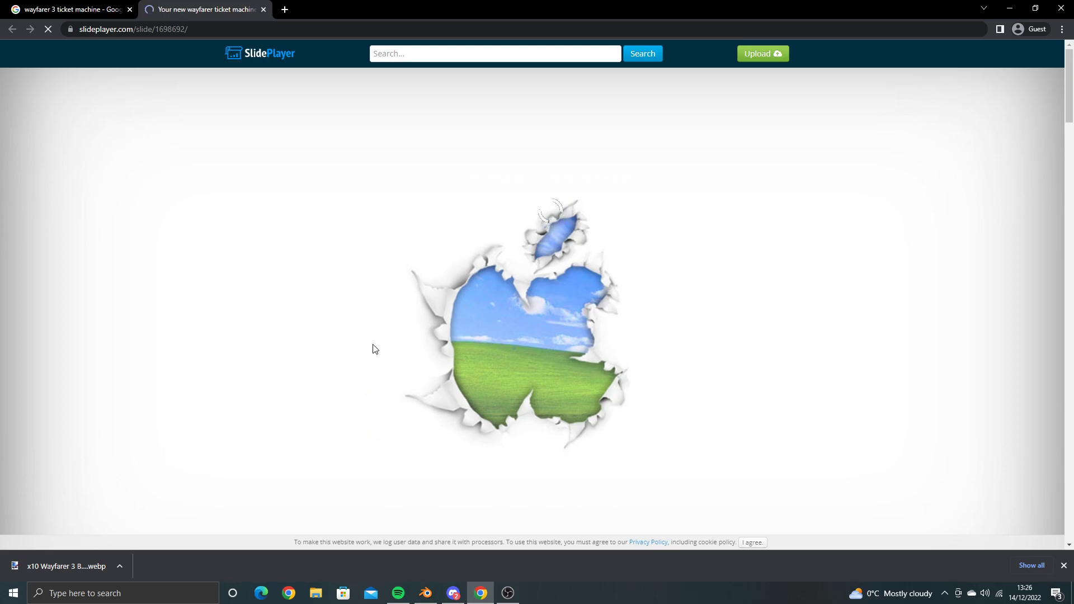
Step: Page through the SlidePlayer layout deck to slide 10 of 10, then close its tab
scroll(374, 349, down, 1)
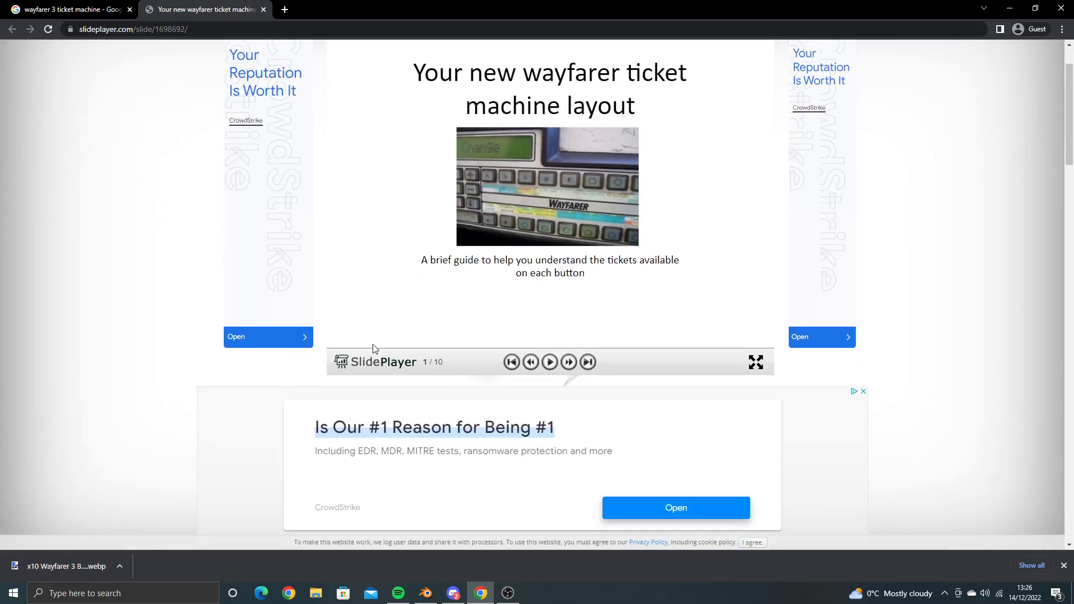
scroll(375, 349, down, 5)
scroll(375, 349, down, 4)
scroll(375, 349, up, 12)
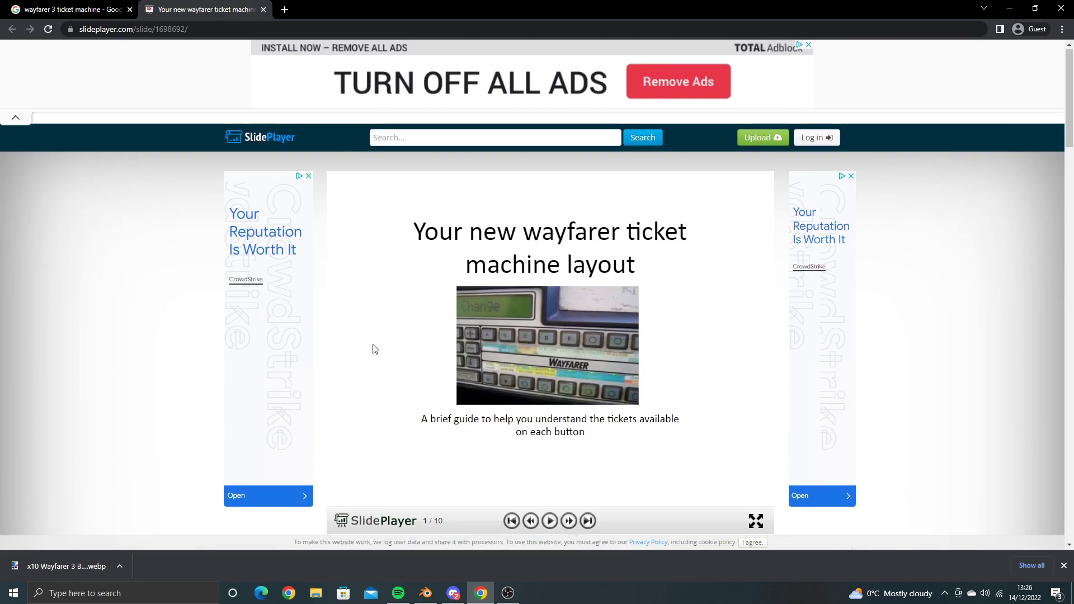
scroll(375, 349, down, 1)
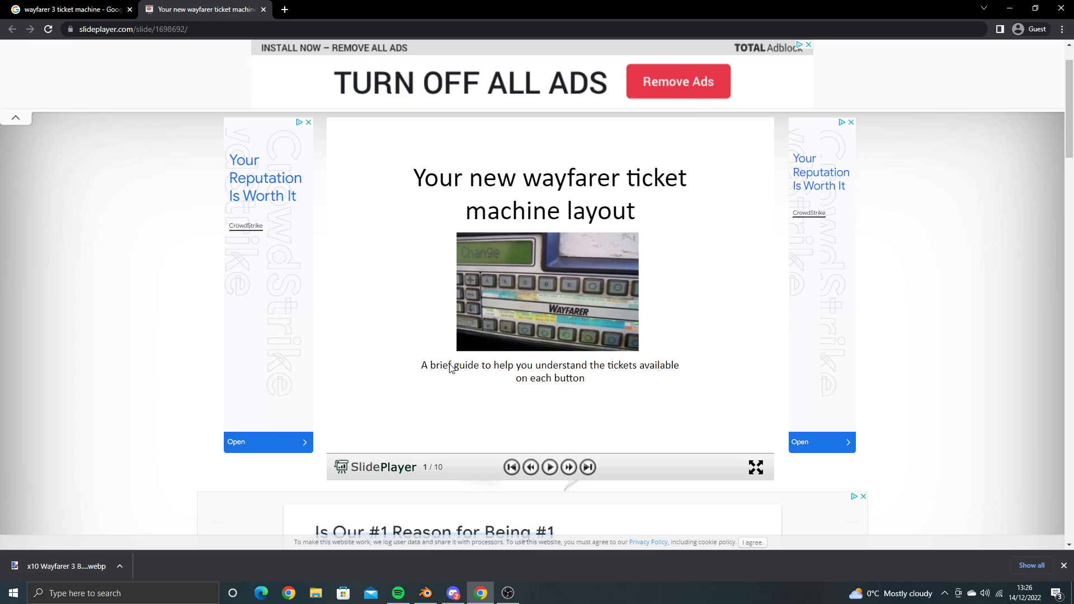
click(569, 468)
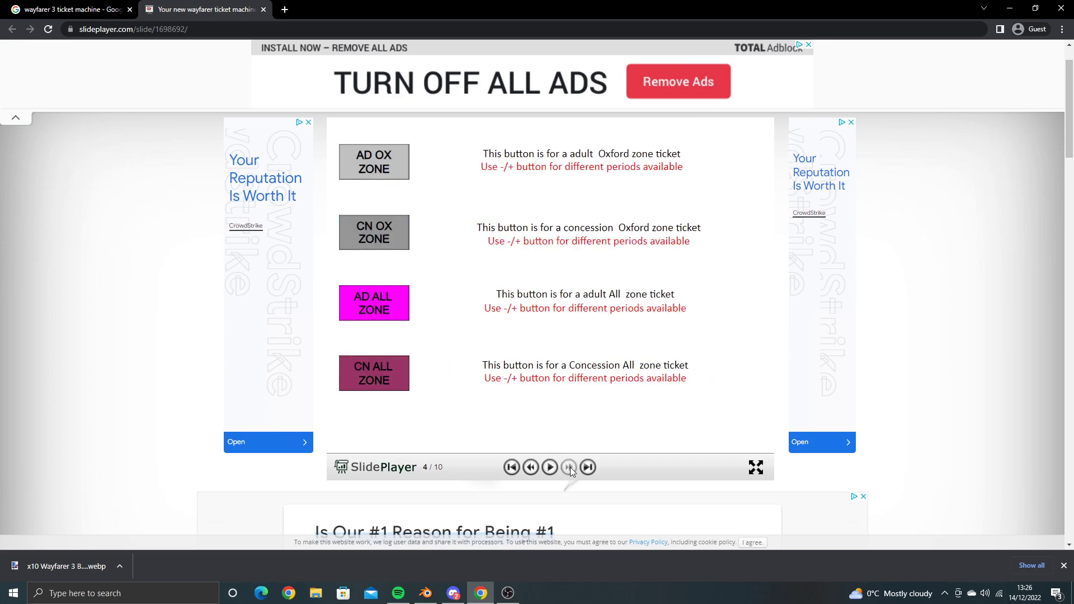
click(569, 467)
click(570, 468)
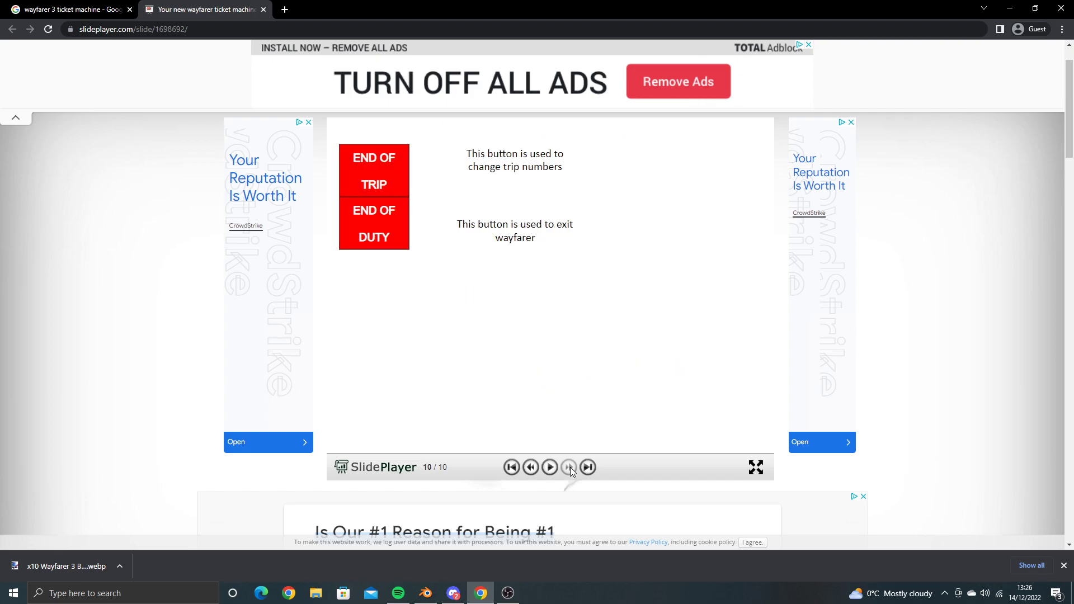
click(264, 9)
scroll(288, 316, down, 1)
scroll(288, 318, down, 3)
scroll(288, 319, down, 1)
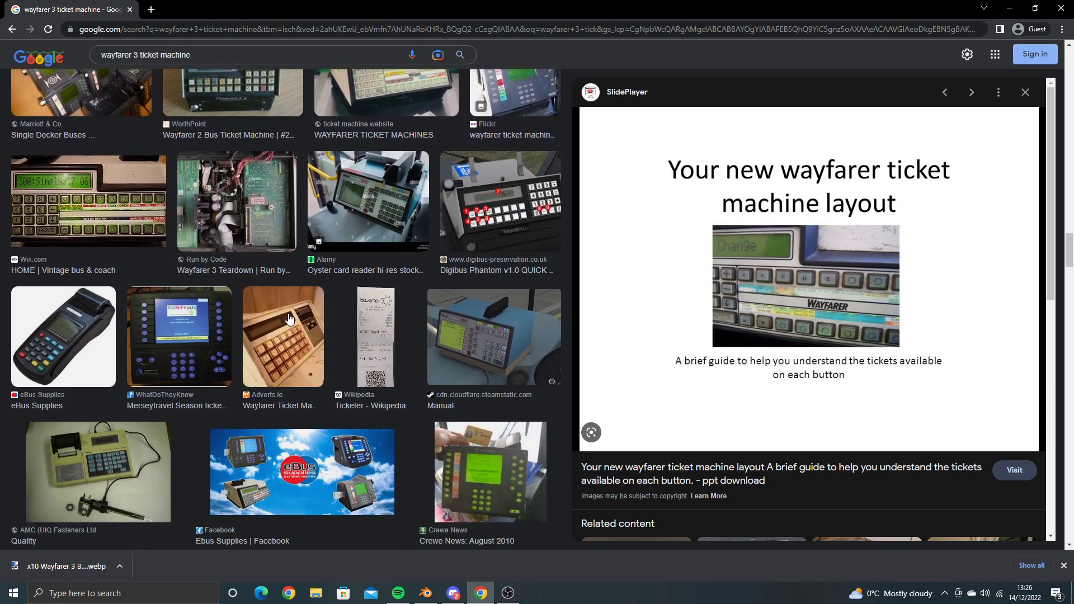
scroll(289, 319, down, 2)
scroll(289, 319, down, 2)
scroll(288, 319, down, 2)
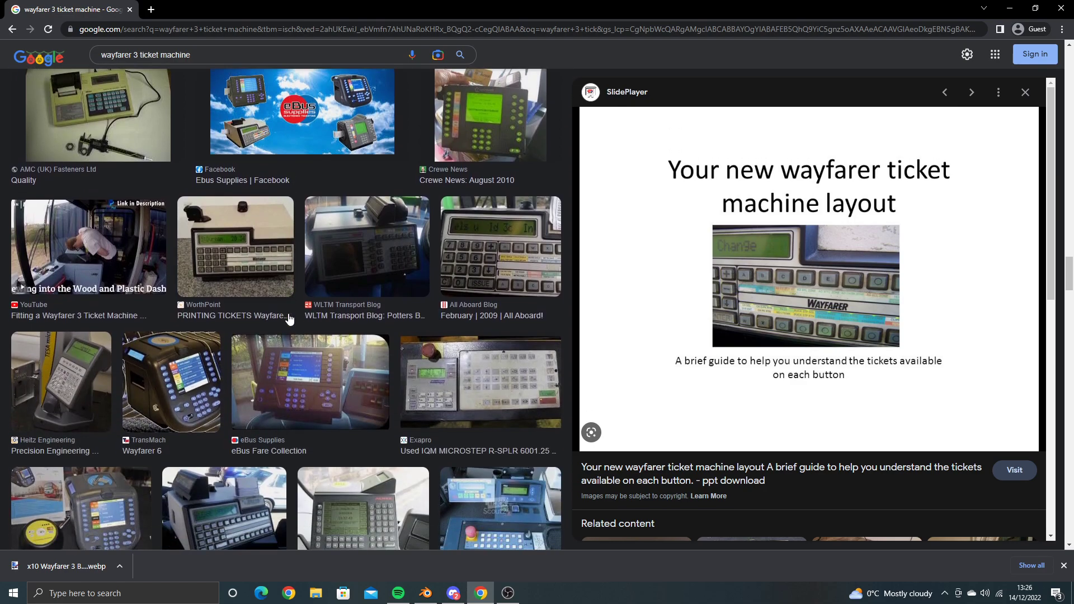
scroll(288, 318, down, 4)
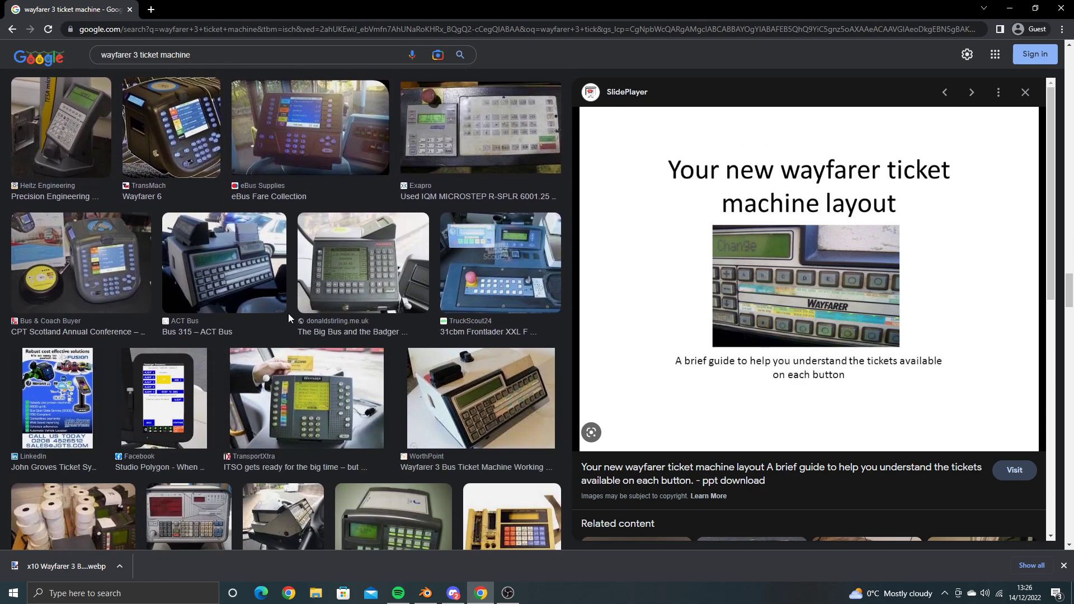
scroll(265, 313, down, 3)
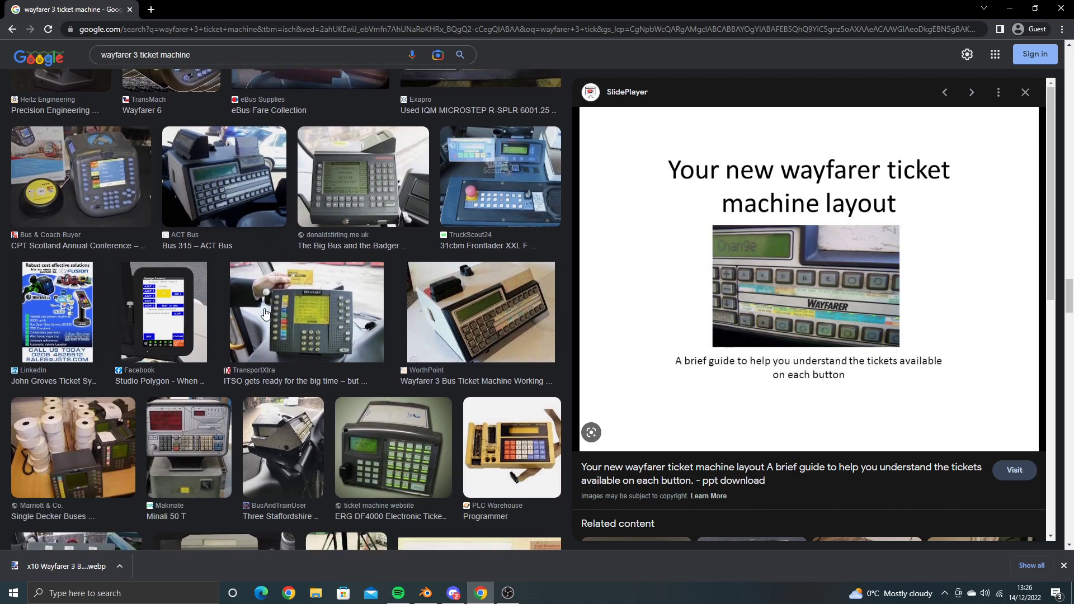
scroll(265, 313, down, 1)
scroll(266, 314, down, 2)
scroll(265, 313, down, 5)
scroll(265, 313, down, 2)
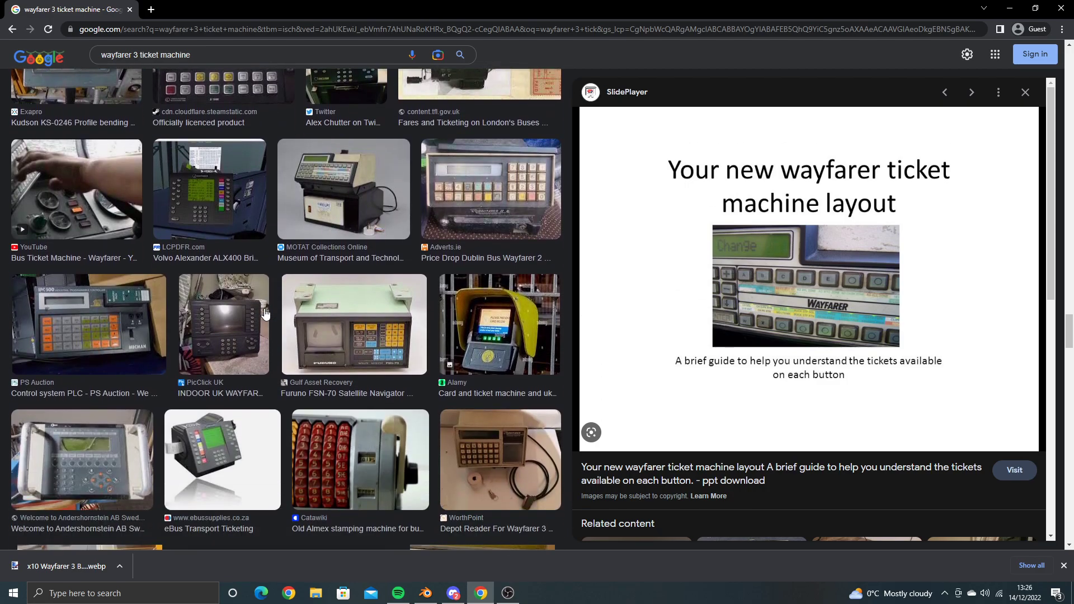
scroll(265, 313, down, 3)
scroll(265, 314, down, 1)
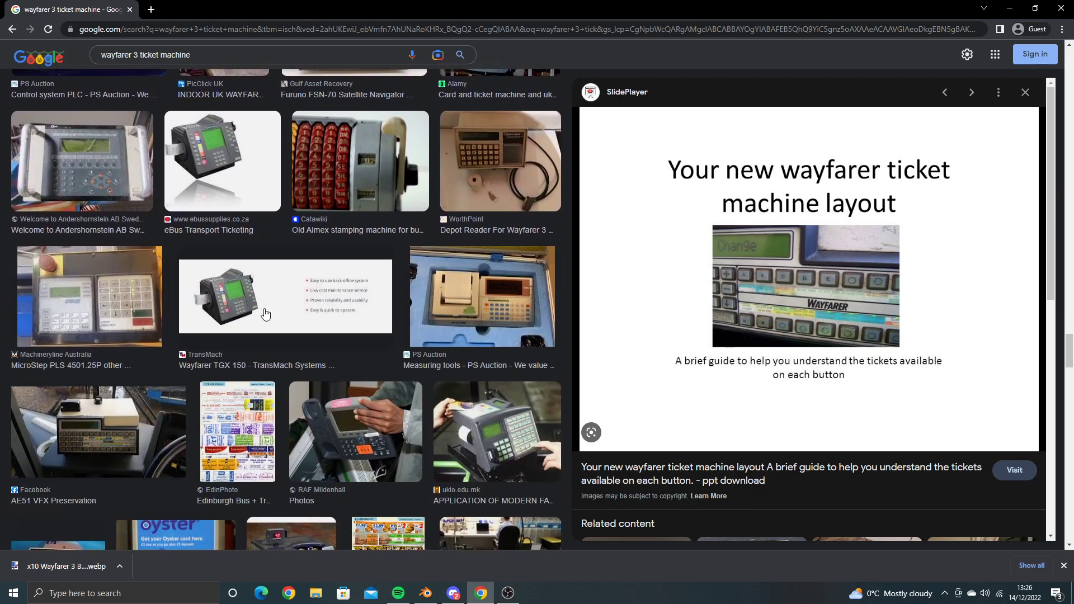
scroll(265, 313, down, 1)
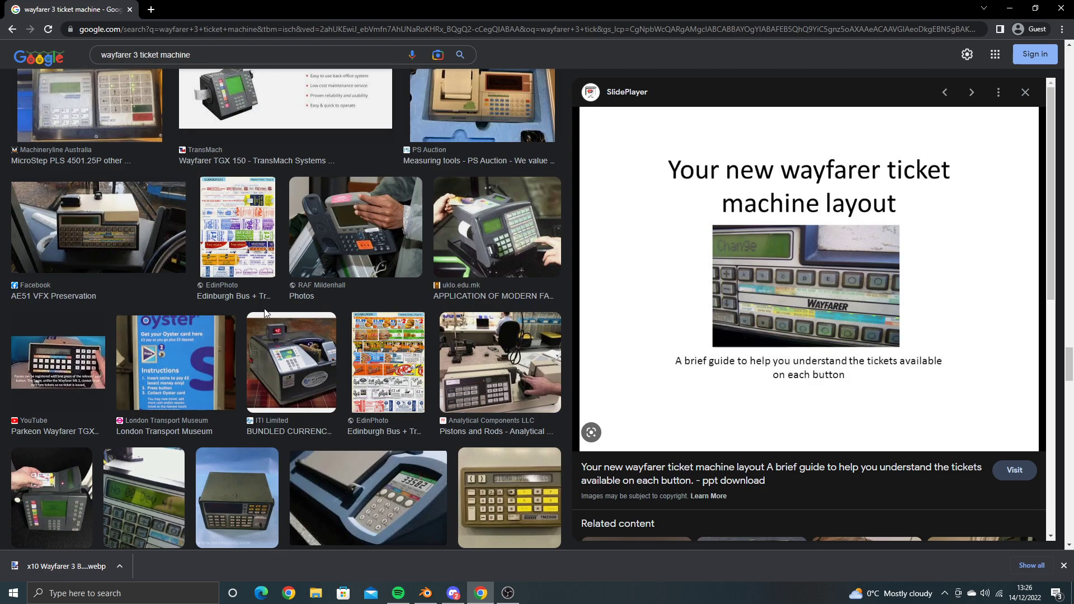
Step: Show the model in Back Ortho view with the reference photo's display and keys visible
key(alt+Tab)
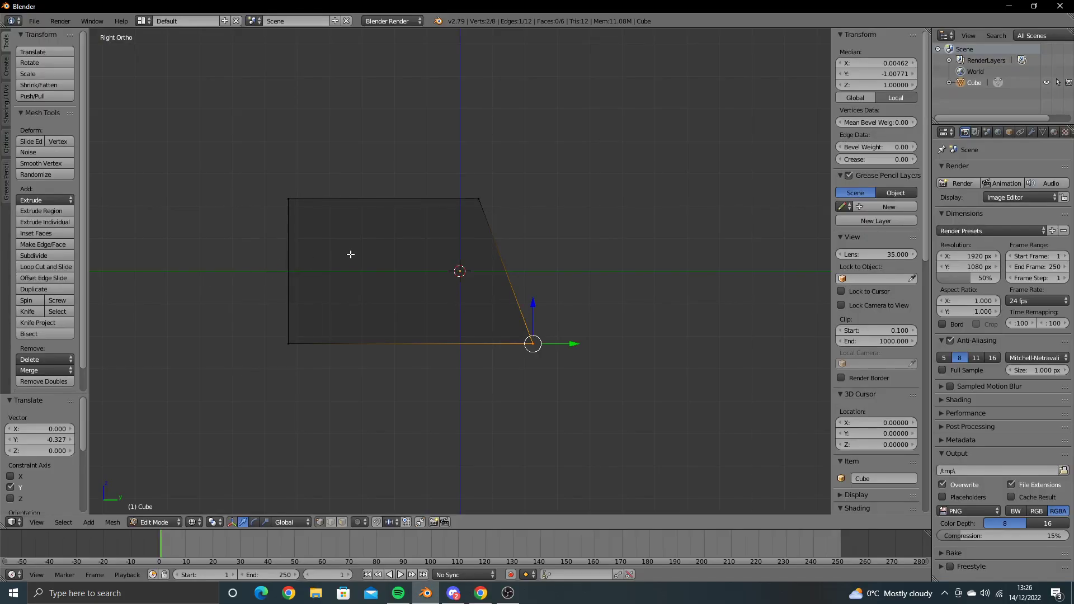
key(KP_1)
key(z)
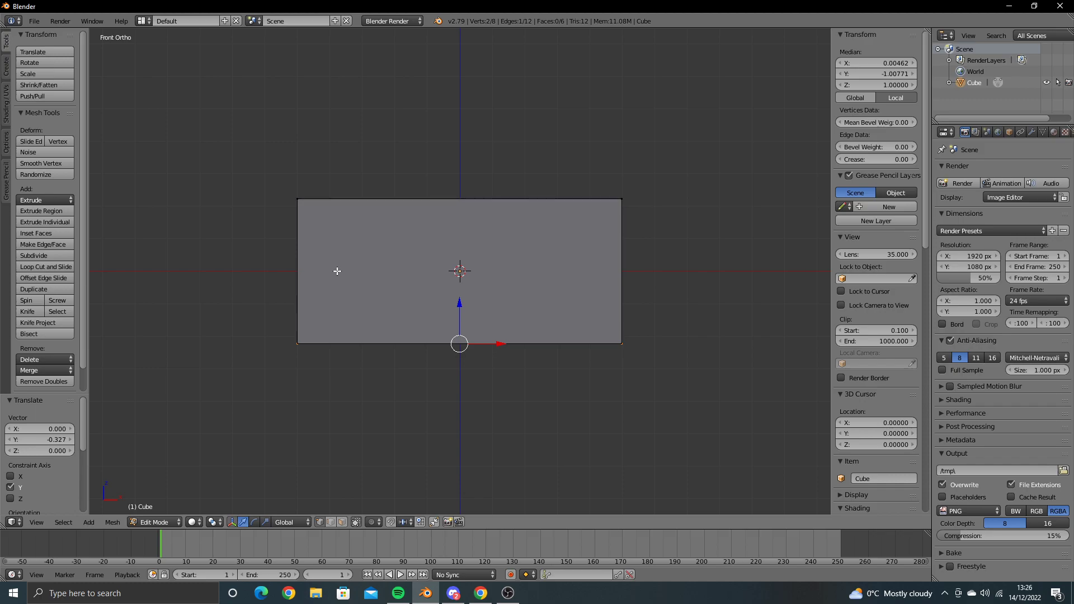
key(ctrl+KP_1)
key(alt+z)
scroll(418, 218, up, 3)
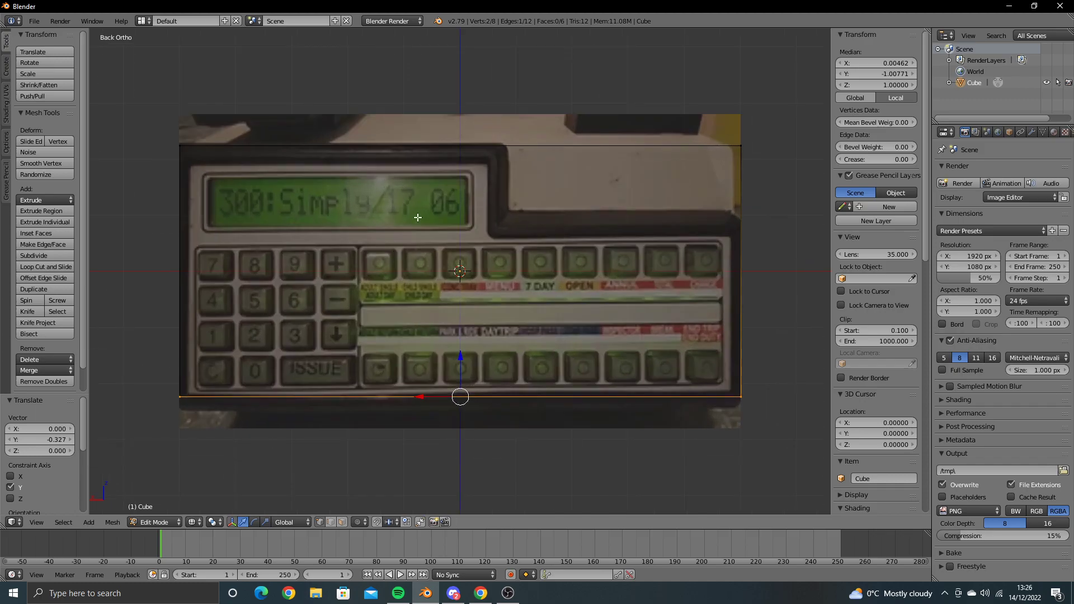
shift+middle_drag(418, 218, 385, 284)
scroll(385, 285, up, 1)
scroll(385, 285, up, 1)
scroll(385, 285, up, 1)
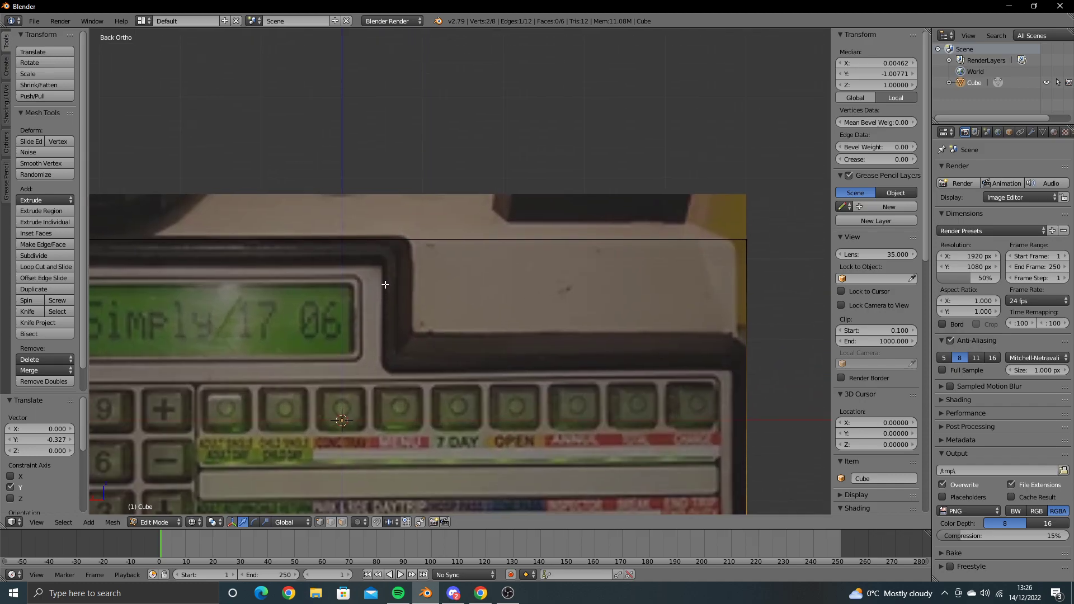
Step: Knife-cut the face from the display housing's top corner down and across to the right edge
key(k)
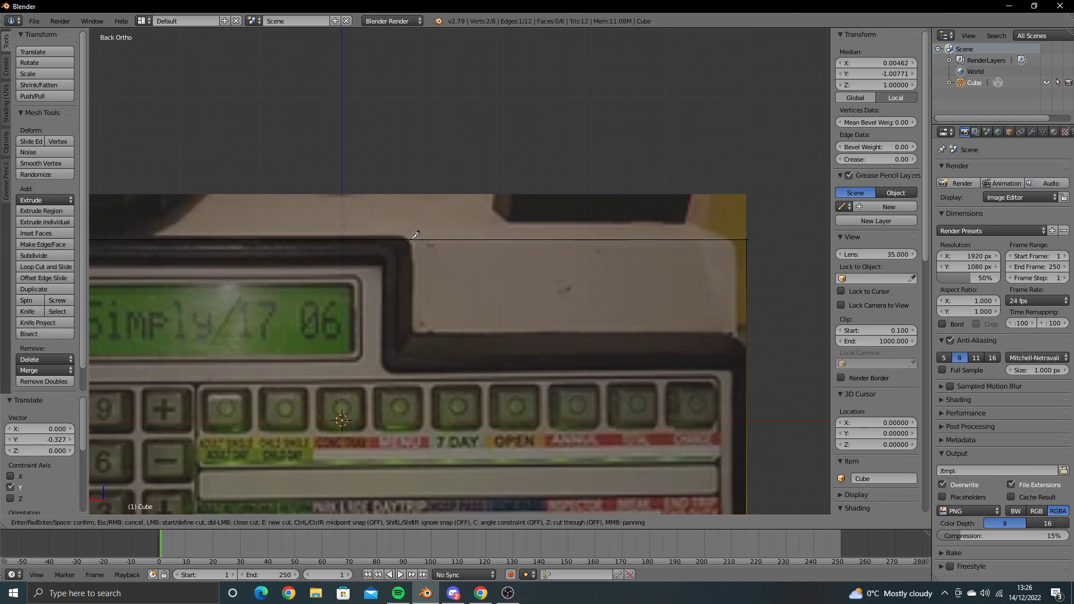
click(412, 239)
key(c)
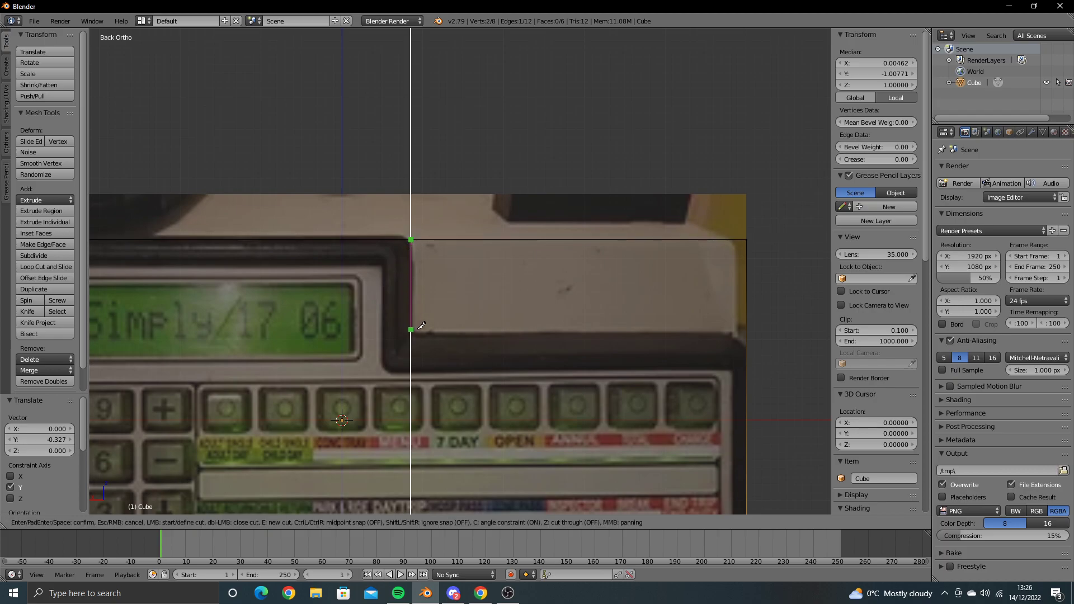
click(420, 332)
click(748, 332)
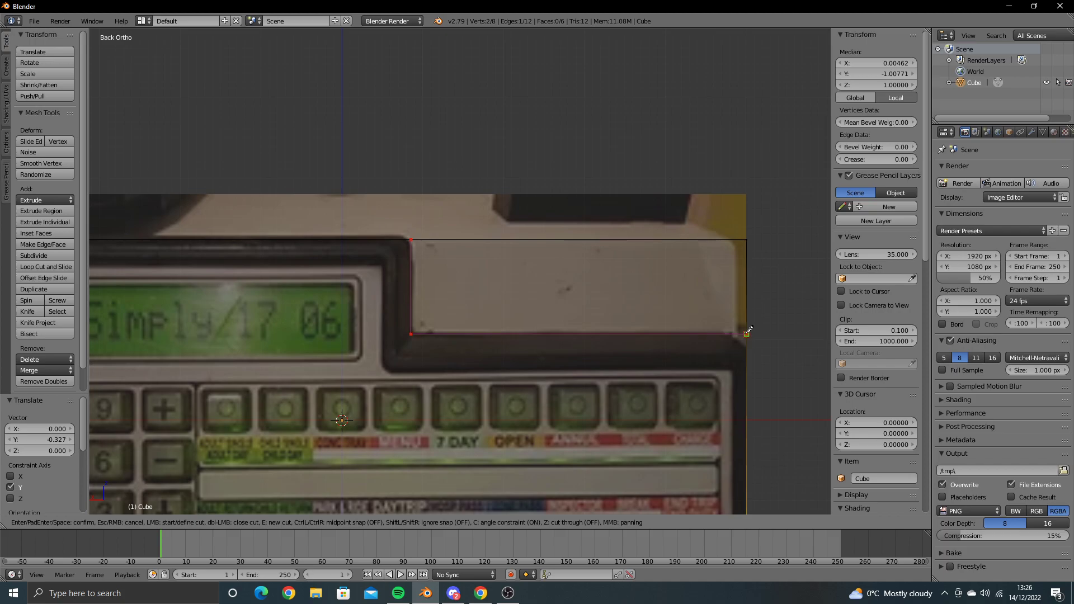
key(Return)
Step: Select the machine's sloped front face and extrude it outward by 0.262
scroll(551, 170, down, 3)
middle_drag(551, 170, 448, 453)
click(341, 522)
right_click(447, 347)
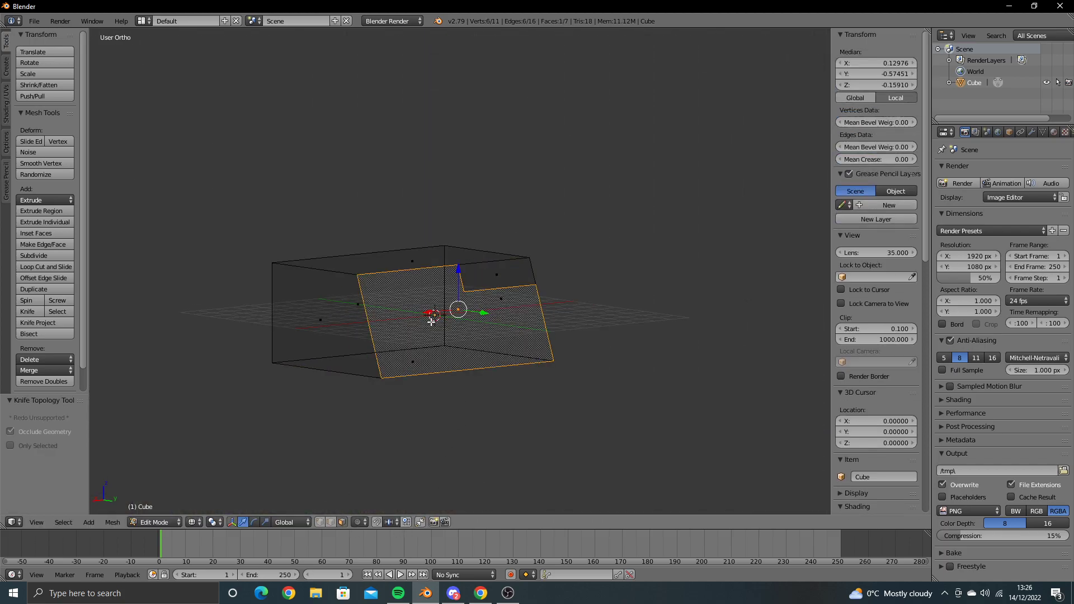
mouse_move(447, 347)
middle_down()
mouse_move(476, 319)
mouse_move(439, 264)
middle_up()
key(KP_3)
scroll(476, 319, up, 5)
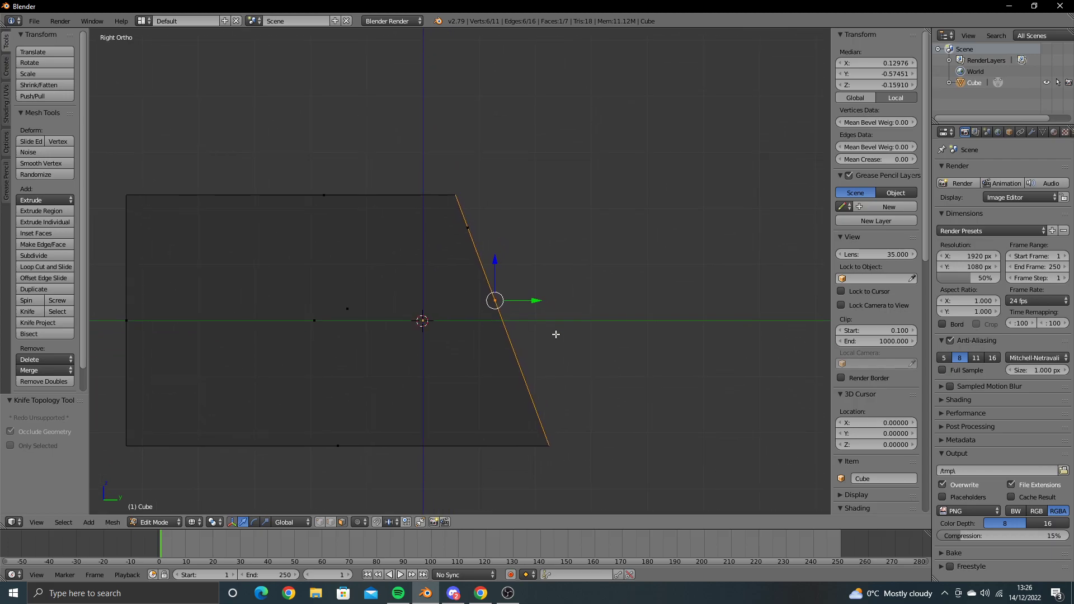
key(e)
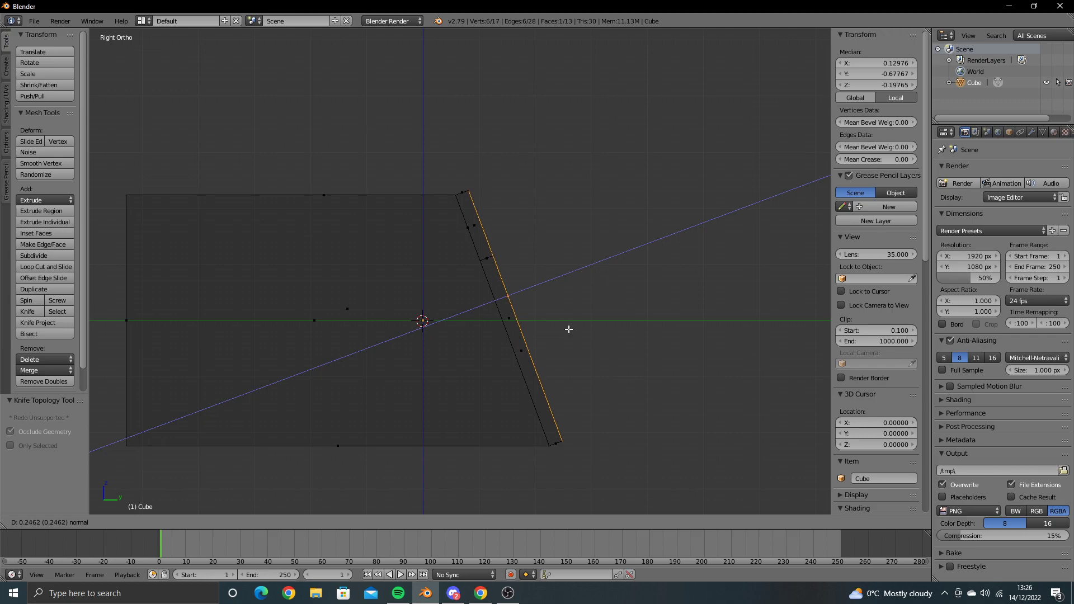
click(569, 327)
key(alt+Tab)
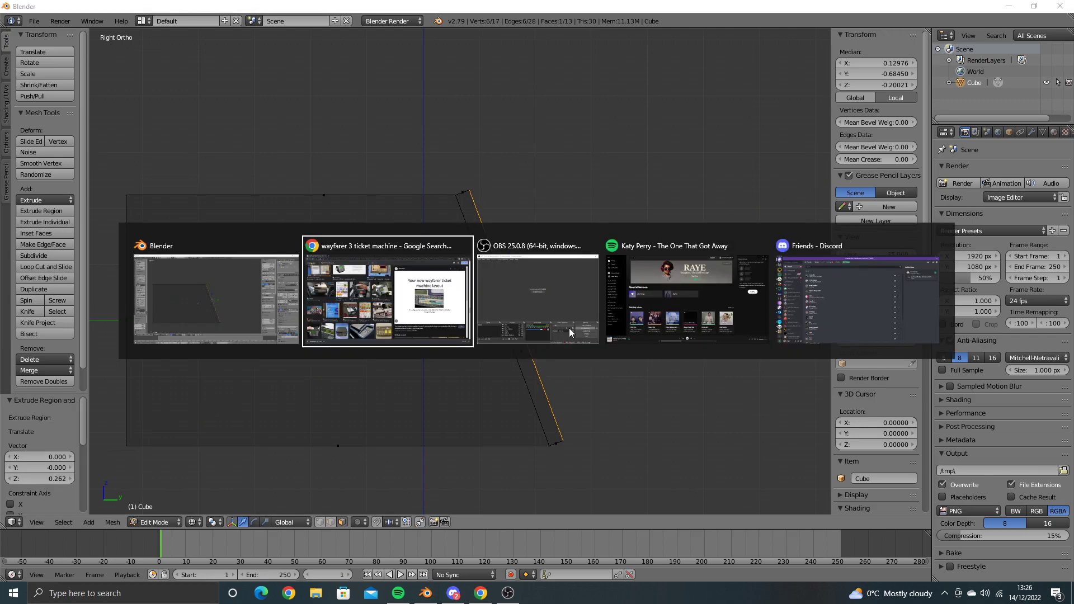
Step: Scroll up and down through more Wayfarer 3 image results in Google Images
scroll(413, 341, down, 1)
scroll(413, 340, down, 2)
scroll(413, 340, down, 2)
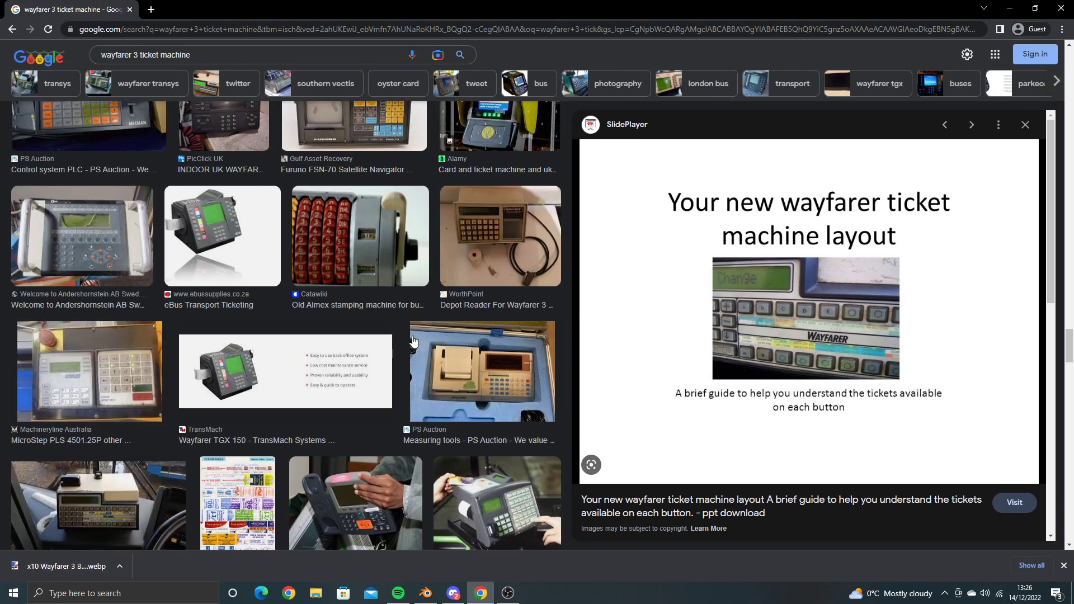
scroll(413, 341, down, 2)
scroll(414, 340, down, 2)
scroll(414, 340, down, 2)
scroll(414, 341, down, 2)
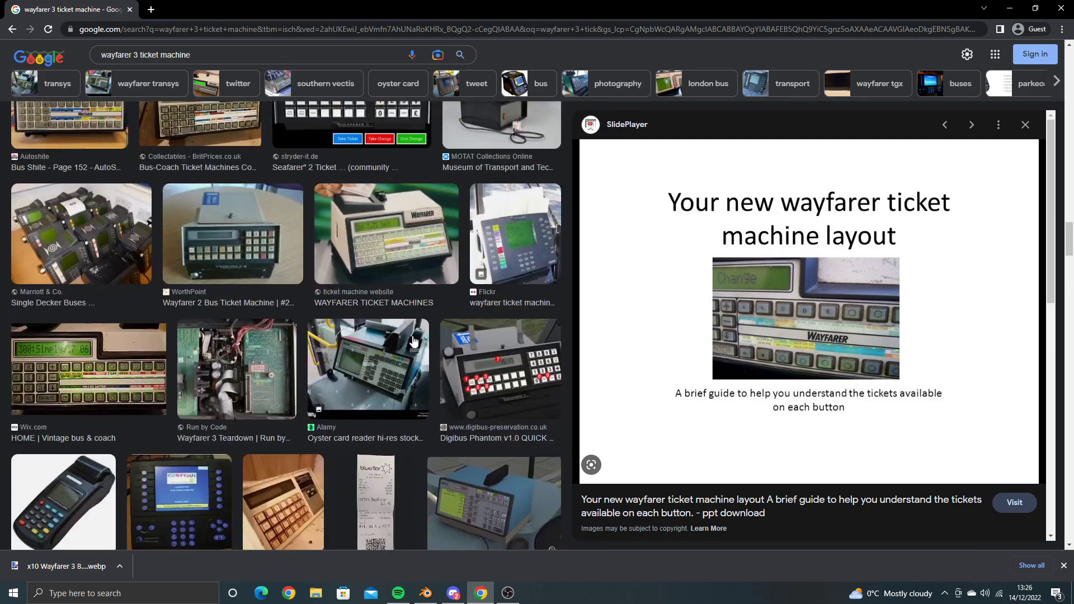
scroll(413, 340, down, 2)
scroll(413, 340, down, 2)
scroll(414, 340, down, 2)
scroll(413, 340, down, 2)
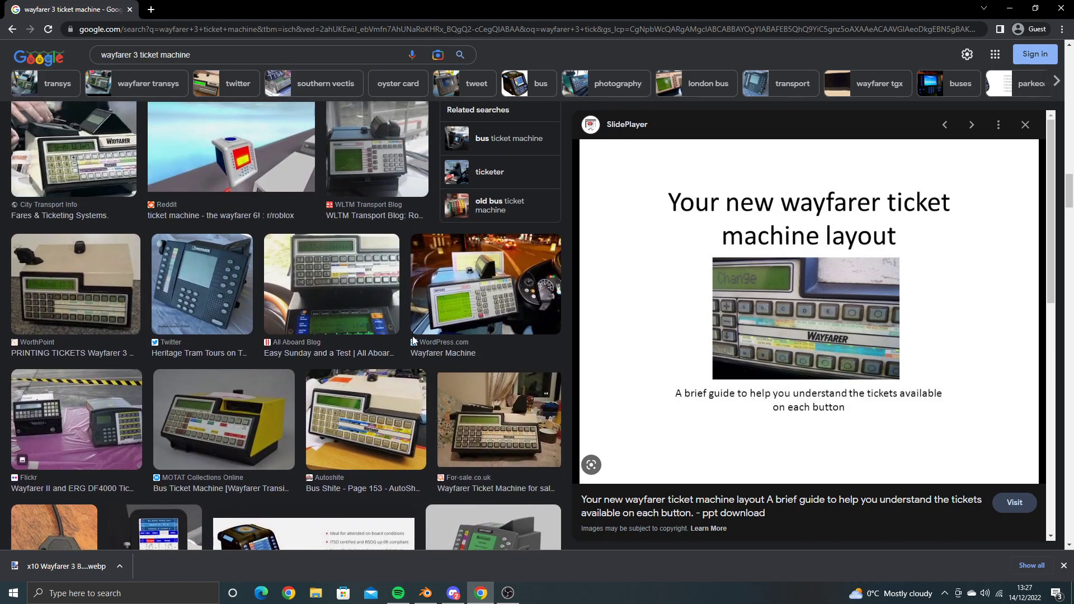
scroll(414, 340, up, 1)
scroll(413, 340, up, 2)
scroll(414, 340, up, 2)
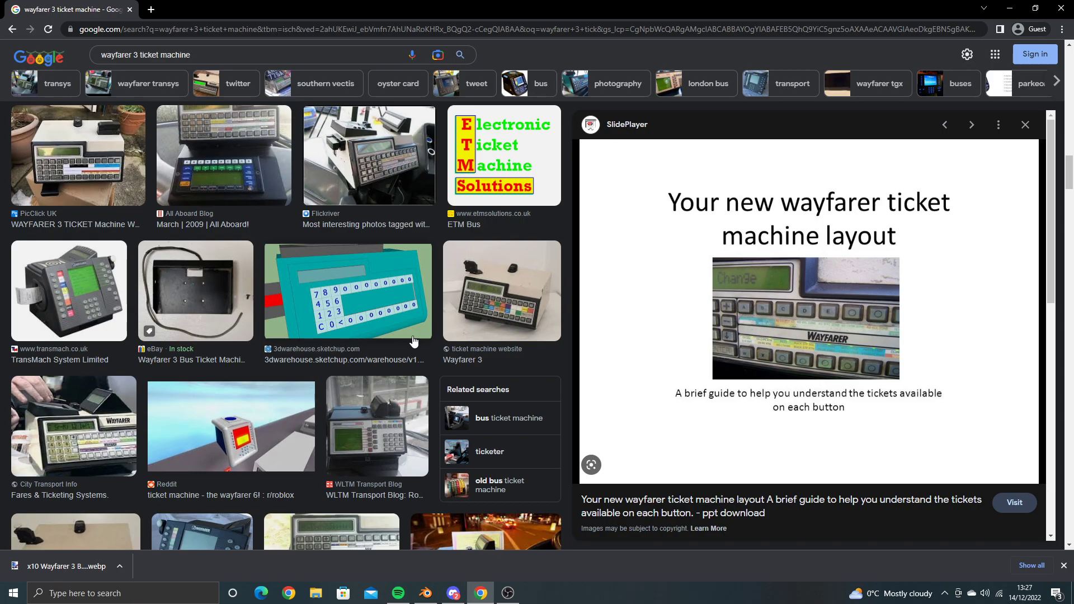
scroll(469, 301, up, 3)
scroll(344, 307, up, 3)
scroll(344, 306, up, 3)
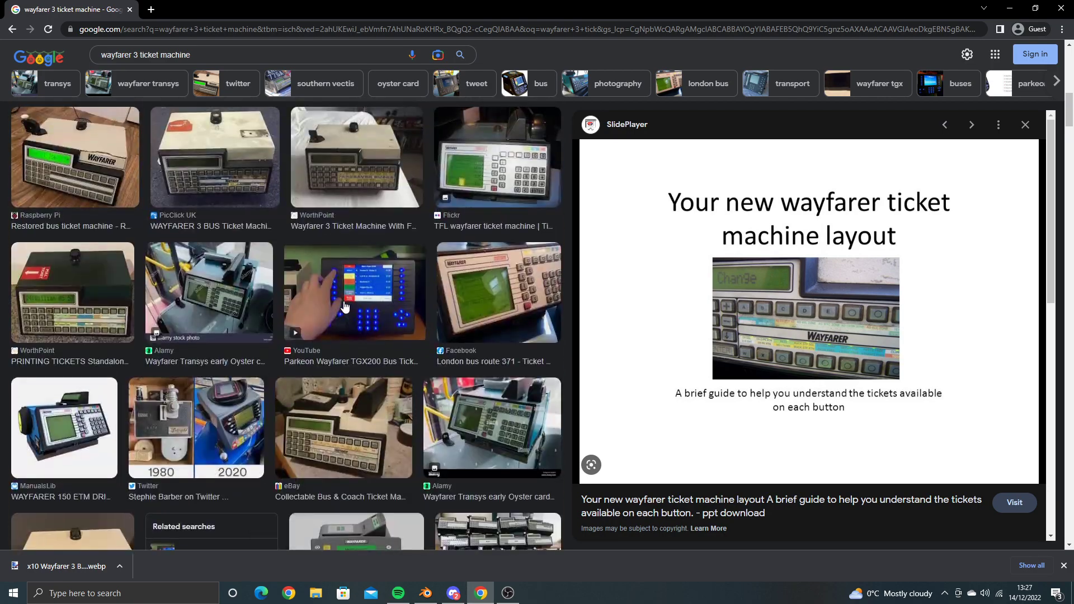
scroll(344, 307, up, 3)
Step: Open the Eastern Counties Bus Preservation Group preview, then switch back to Blender
scroll(345, 305, down, 2)
key(Right)
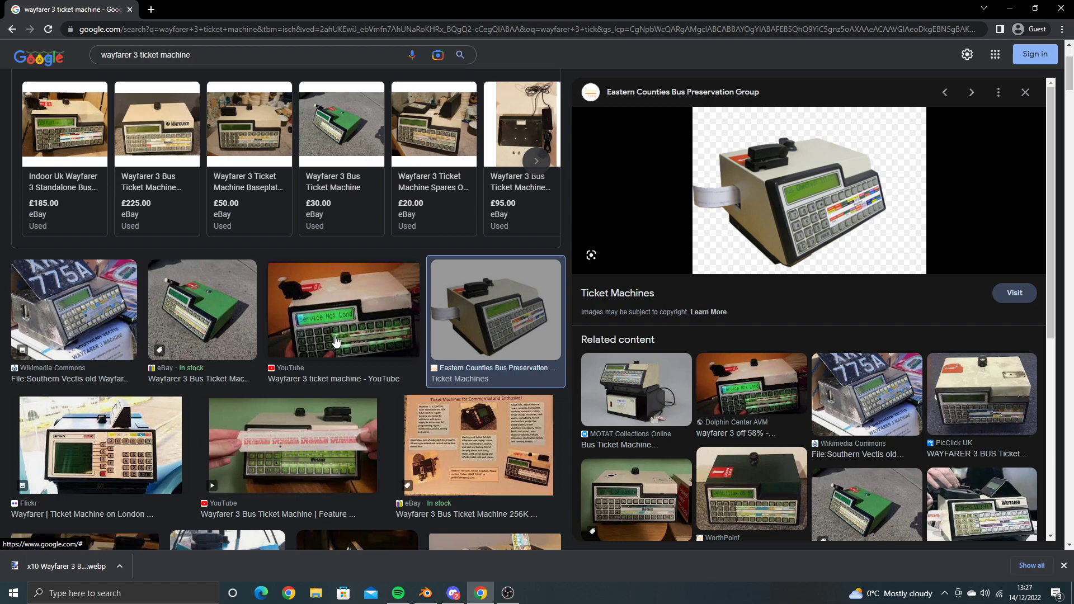
key(alt+Tab)
Step: In back ortho view, scale the extruded front face to 0.964
key(KP_1)
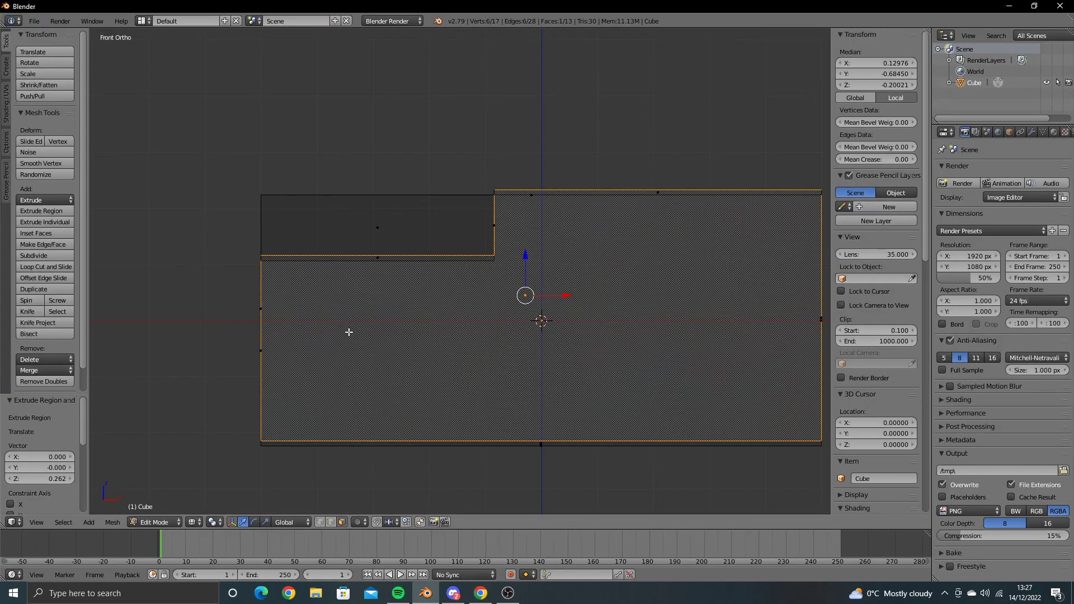
key(ctrl+KP_1)
scroll(376, 319, down, 1)
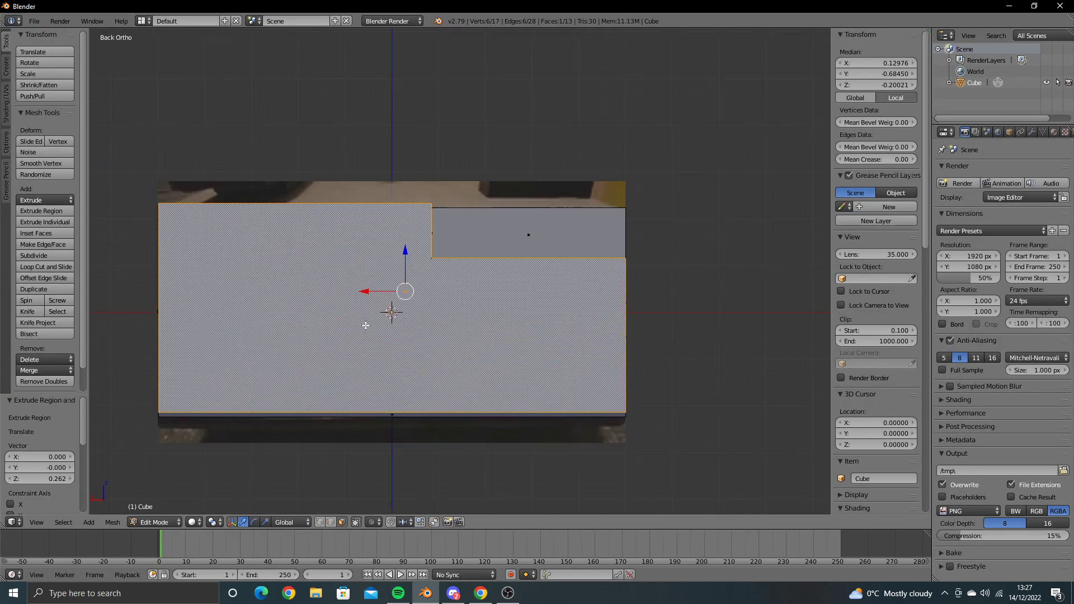
scroll(386, 310, down, 1)
scroll(376, 316, up, 1)
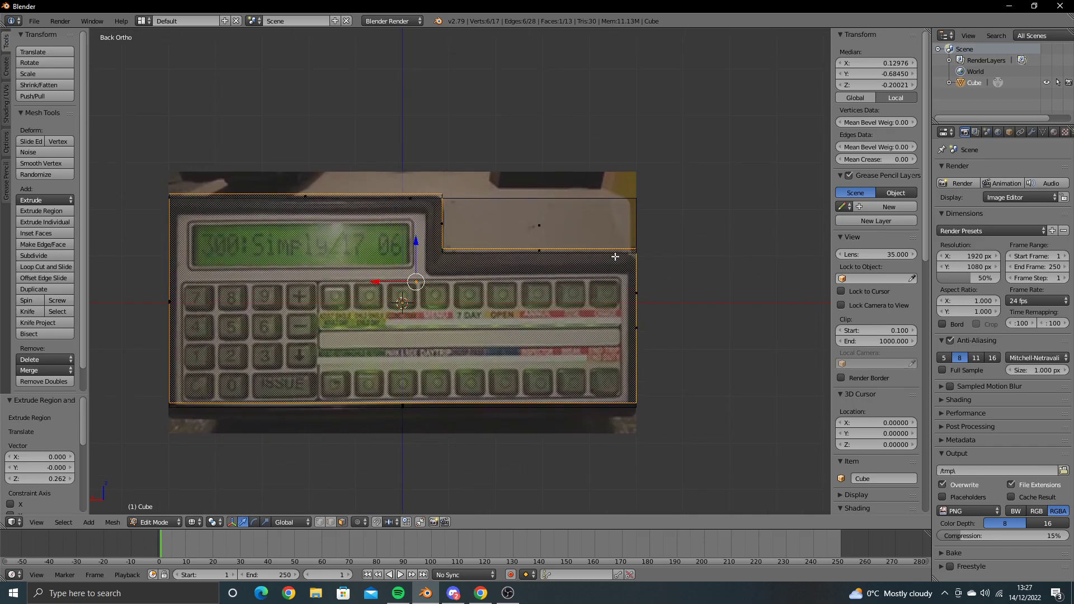
key(s)
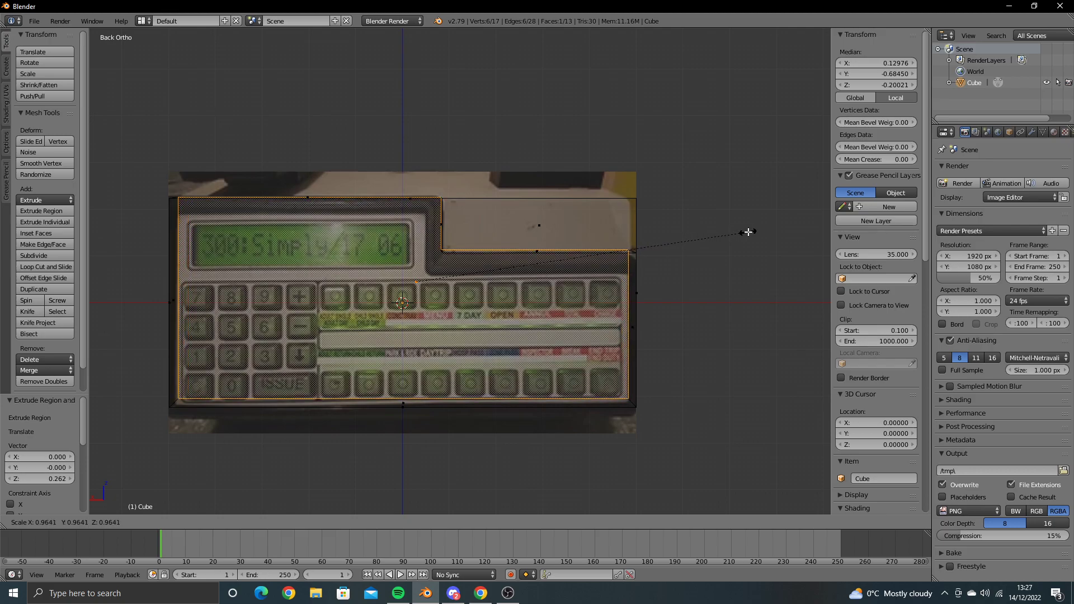
click(748, 232)
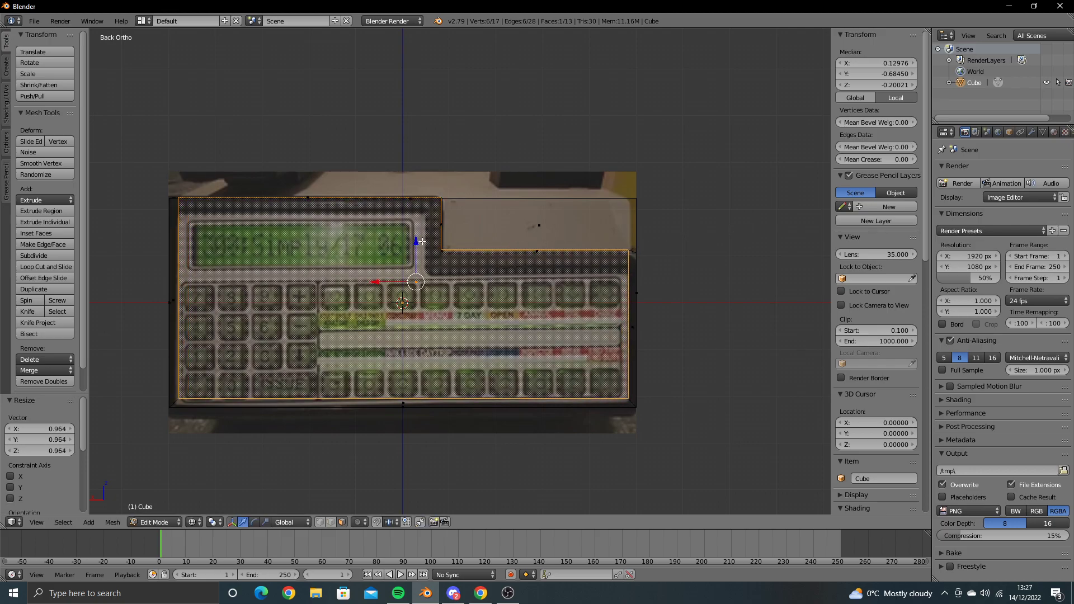
Step: Move the face down 0.203 along Z and realign the back view with the photo
drag(415, 243, 414, 252)
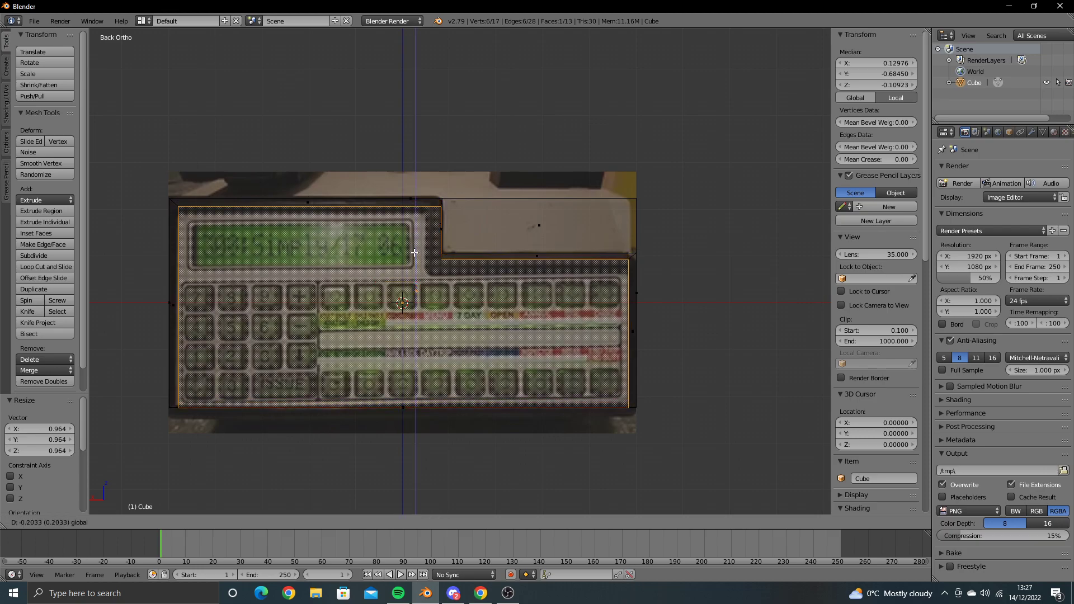
drag(414, 253, 414, 253)
mouse_move(414, 253)
middle_down()
mouse_move(485, 263)
mouse_move(402, 270)
middle_up()
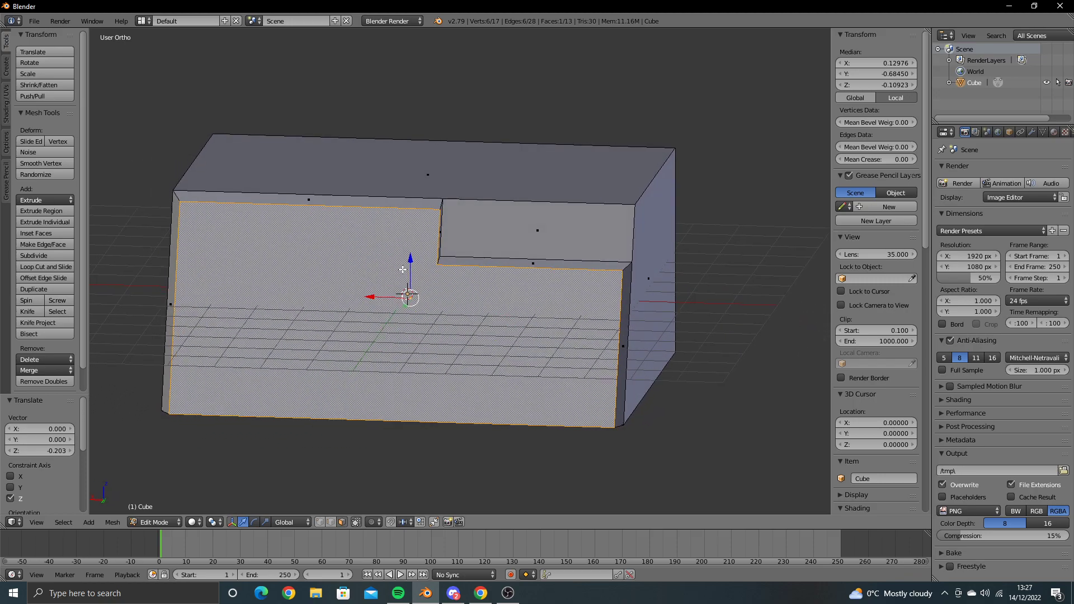
key(KP_1)
key(ctrl+KP_1)
key(alt+z)
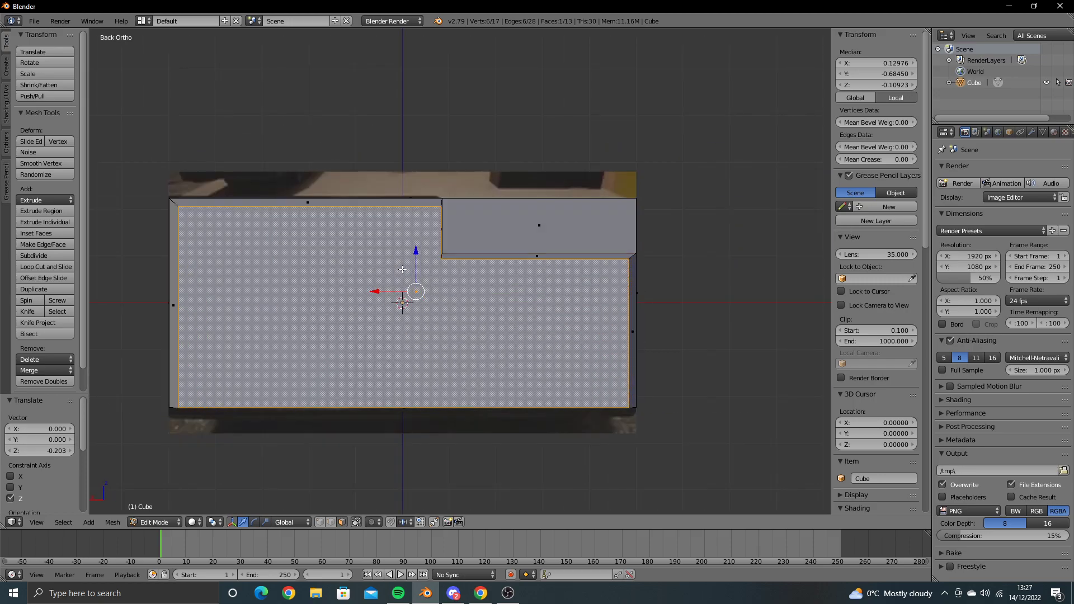
scroll(402, 270, up, 2)
scroll(404, 269, up, 2)
scroll(405, 268, up, 2)
Step: Move the vertical edge along X onto the display housing's side
shift+middle_drag(405, 268, 439, 265)
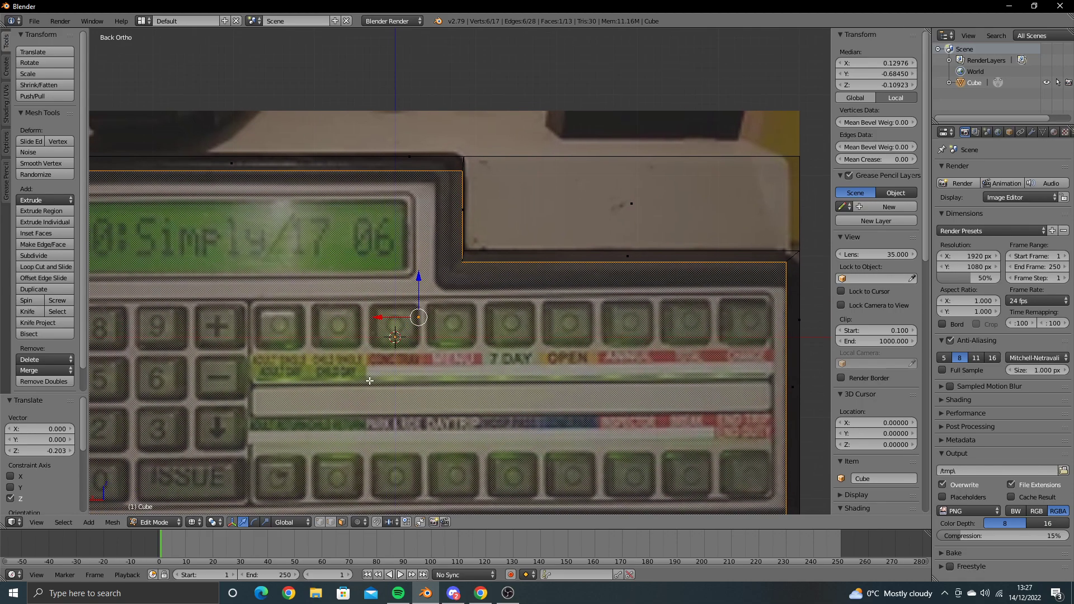
right_click(460, 217)
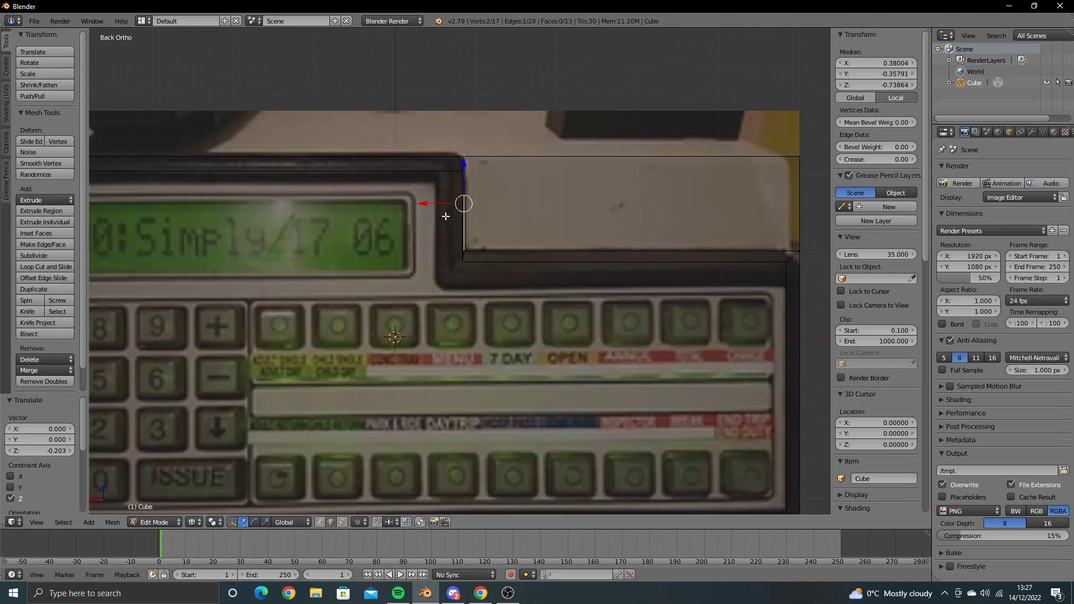
key(g)
right_click(439, 203)
mouse_move(440, 204)
middle_down()
mouse_move(468, 218)
mouse_move(451, 227)
middle_up()
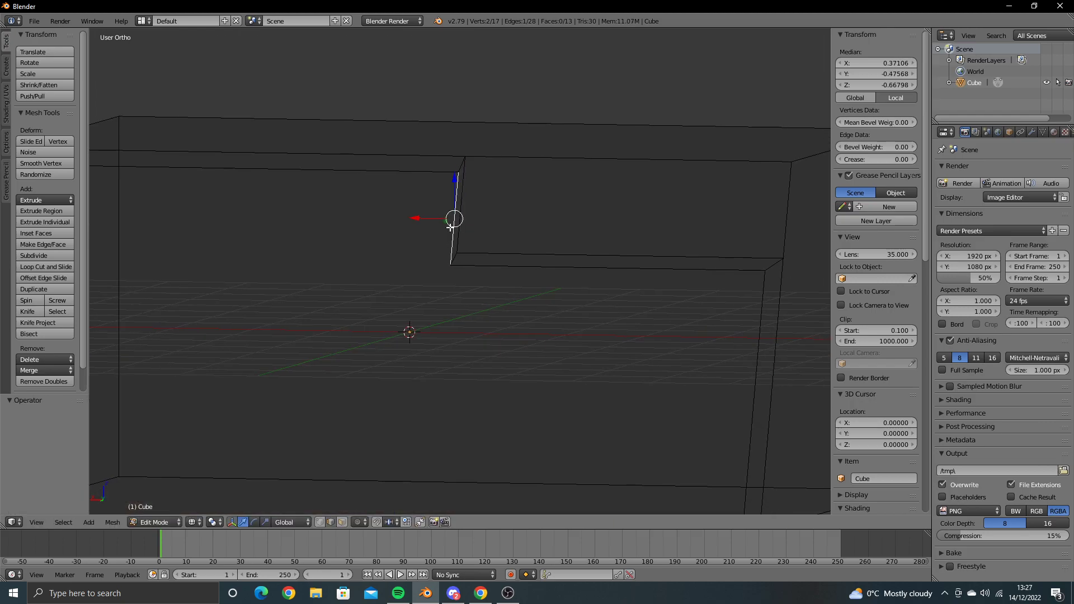
key(ctrl+KP_1)
key(g)
key(x)
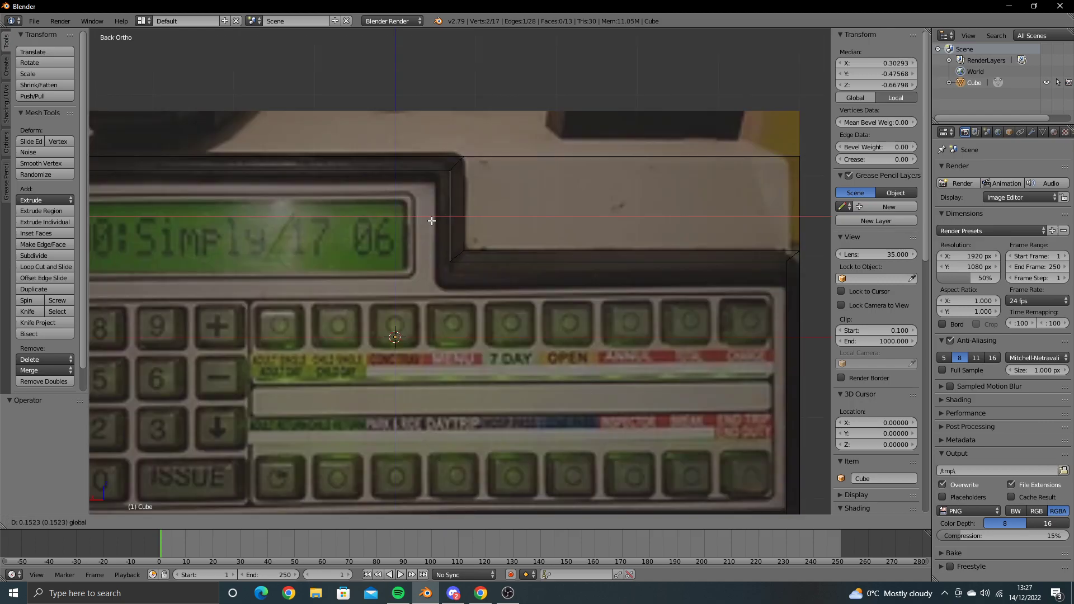
click(455, 245)
Step: Lower the raised block's bottom edge by 0.305 to the housing's lower line
right_click(493, 263)
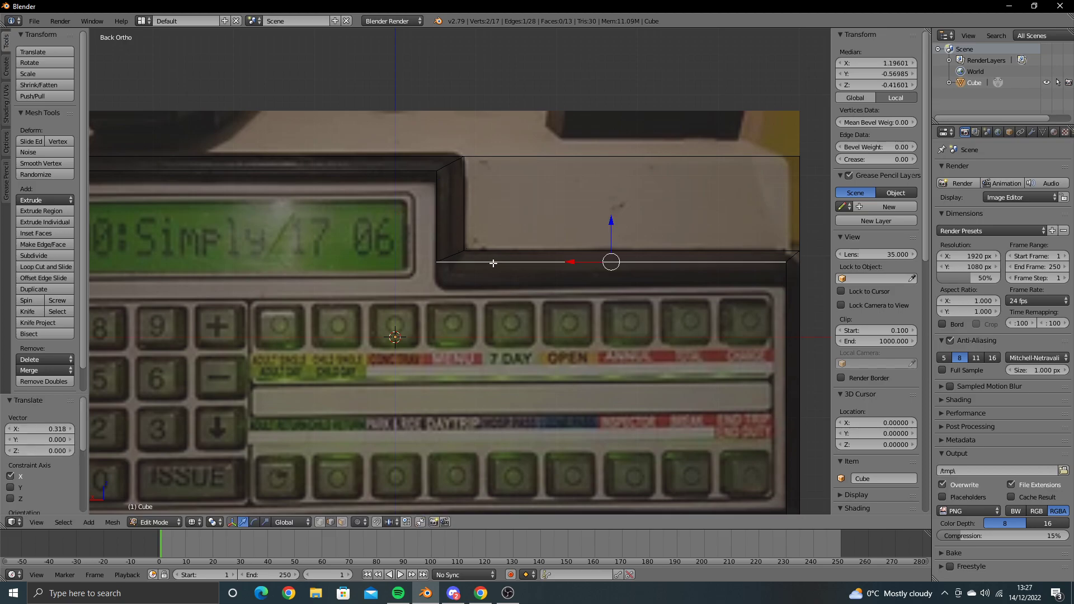
drag(611, 225, 611, 250)
scroll(612, 251, down, 3)
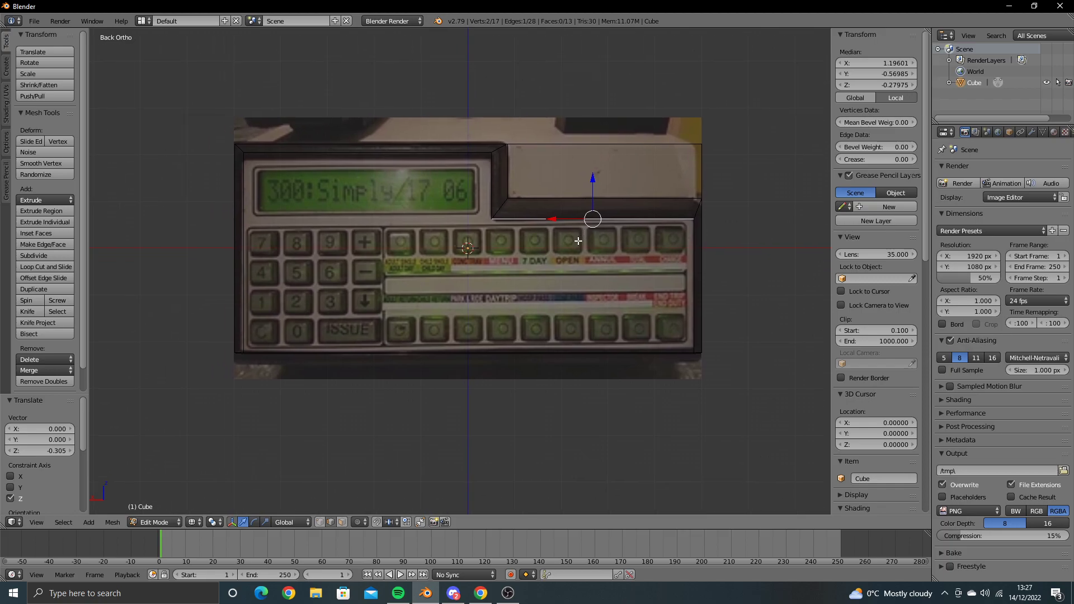
scroll(529, 258, up, 1)
middle_drag(529, 258, 483, 257)
mouse_move(425, 290)
middle_down()
mouse_move(430, 279)
mouse_move(401, 295)
middle_up()
Step: Raise the bottom front edge by 0.09 to meet the machine's base
right_click(388, 304)
key(ctrl+KP_1)
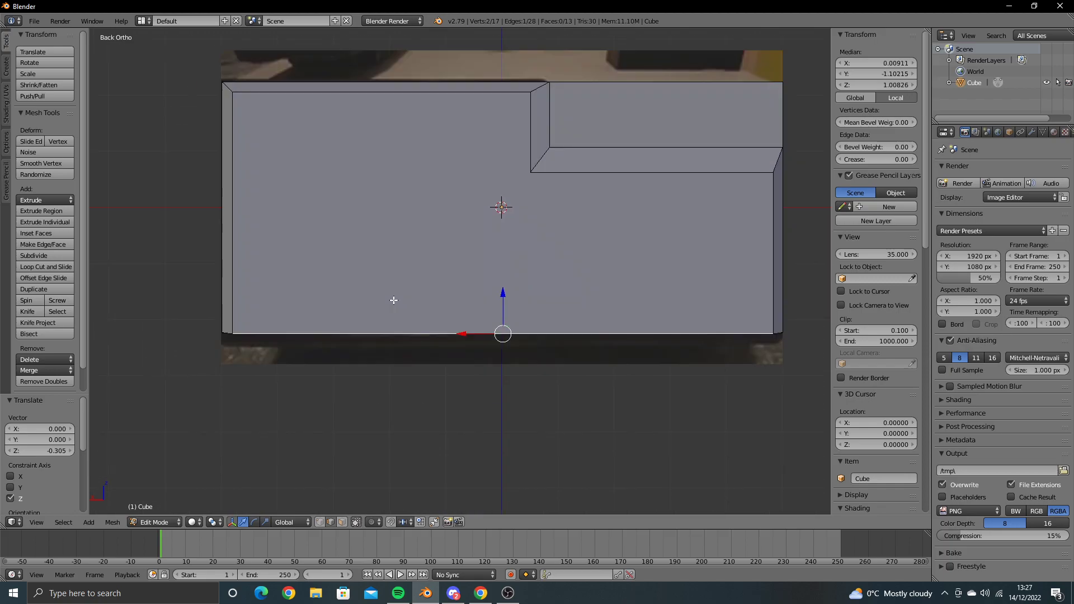
drag(506, 298, 504, 292)
click(504, 291)
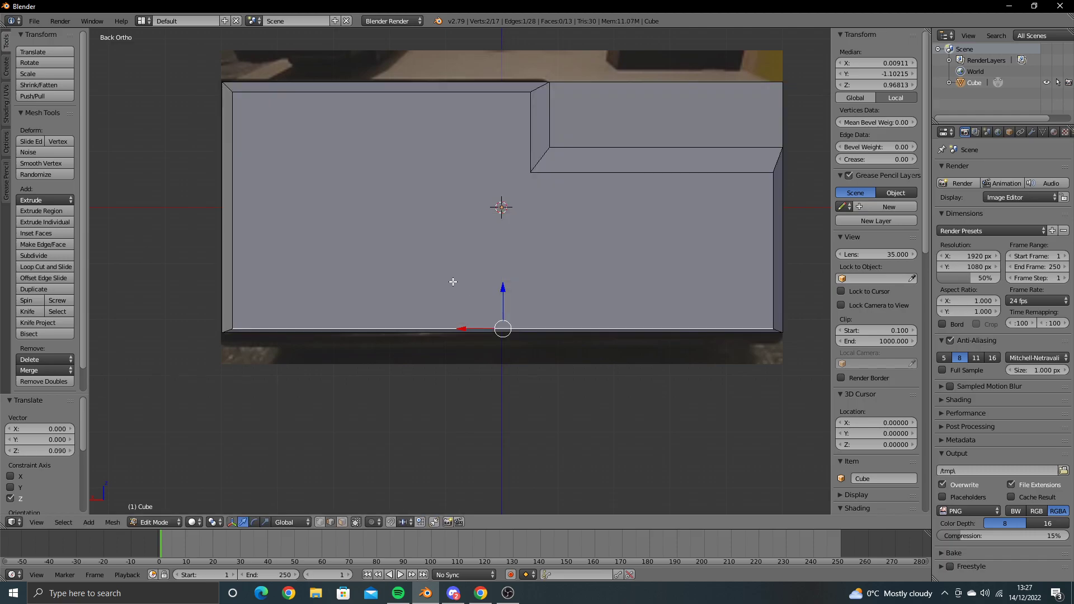
scroll(492, 291, down, 2)
middle_drag(492, 291, 526, 277)
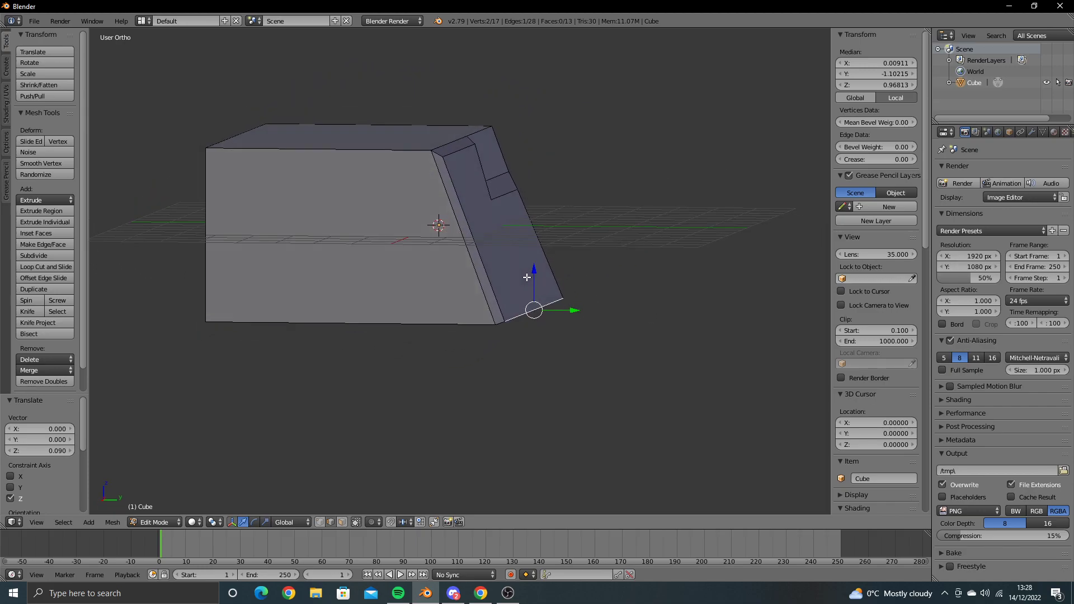
key(alt+Tab)
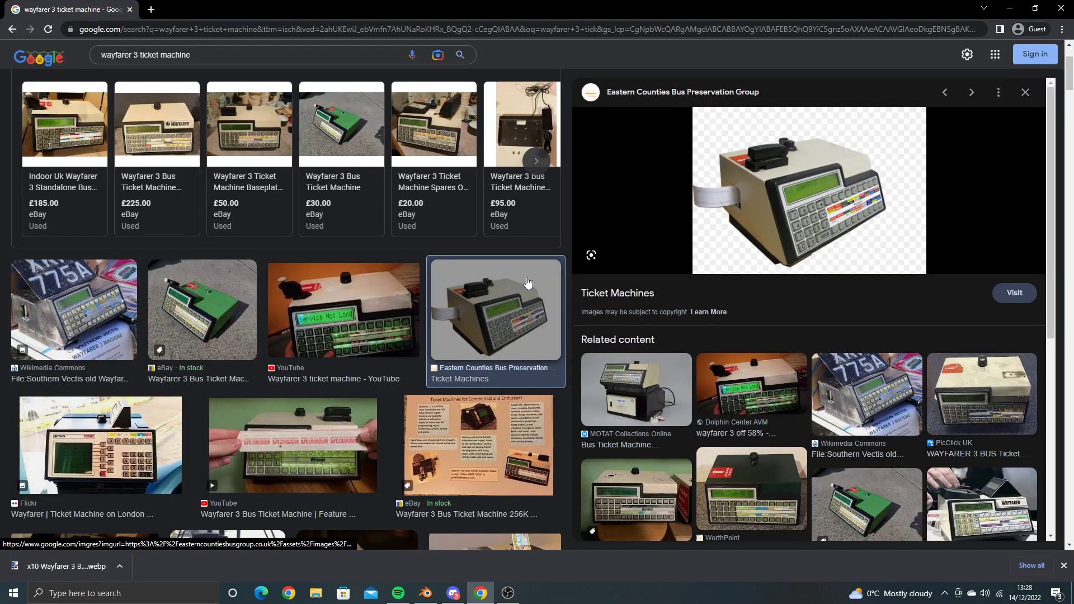
Step: Back in Blender, orbit the model and leave Edit Mode on the machine body
key(alt+Tab)
middle_drag(527, 284, 353, 301)
scroll(479, 285, up, 2)
scroll(446, 294, up, 2)
scroll(446, 294, down, 3)
key(Tab)
Step: Preview the close-up keypad and display photo in Google Images, then return to Blender
key(alt+Tab)
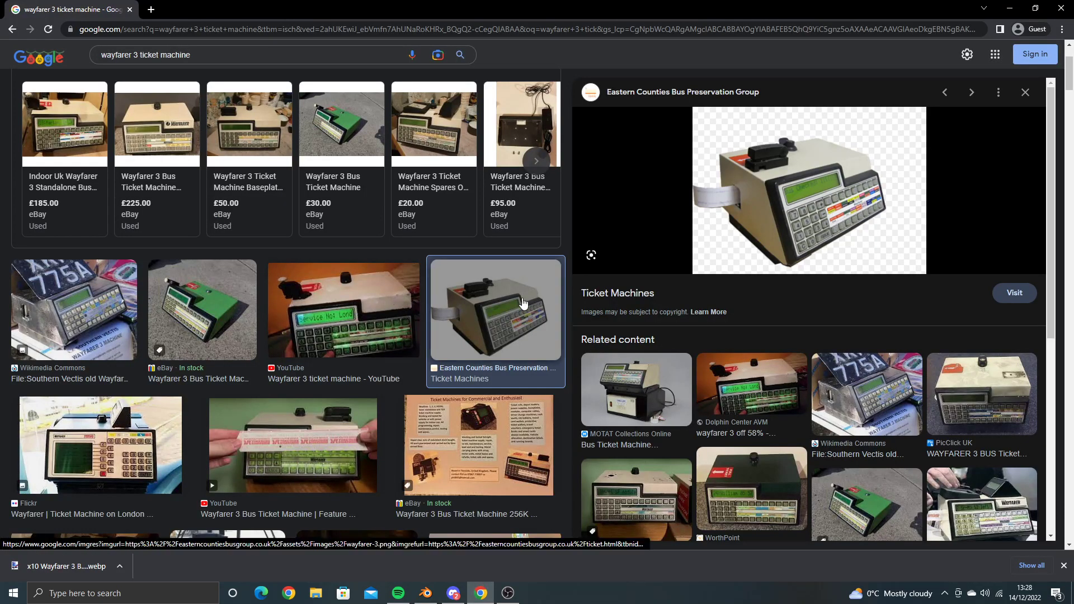
scroll(720, 304, down, 2)
click(643, 305)
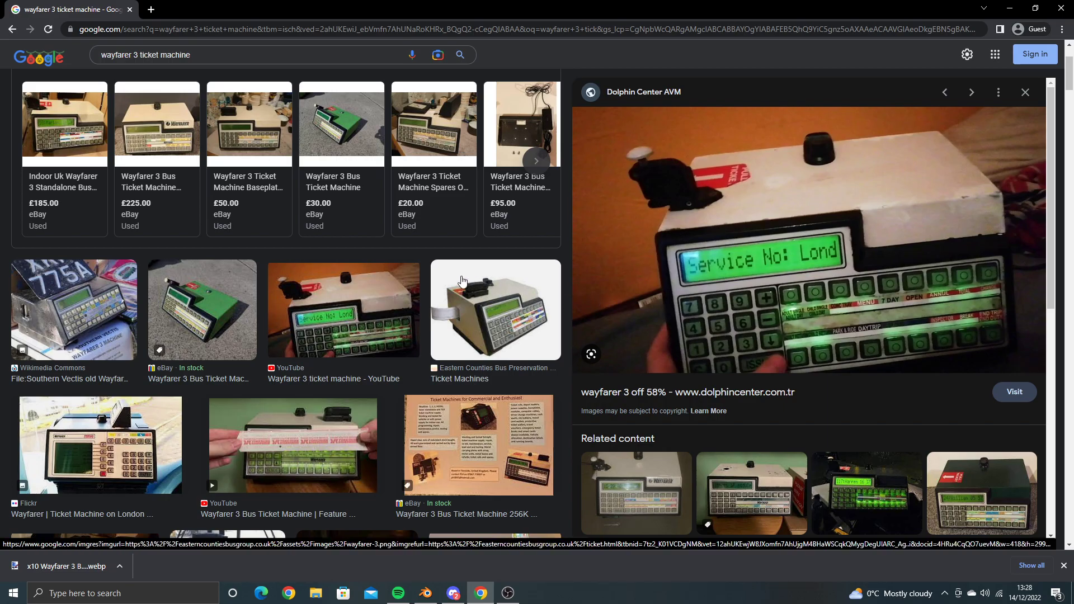
key(alt+Tab)
Step: In wireframe back view, lower the front's top edge by 0.1 along Z
key(ctrl+KP_1)
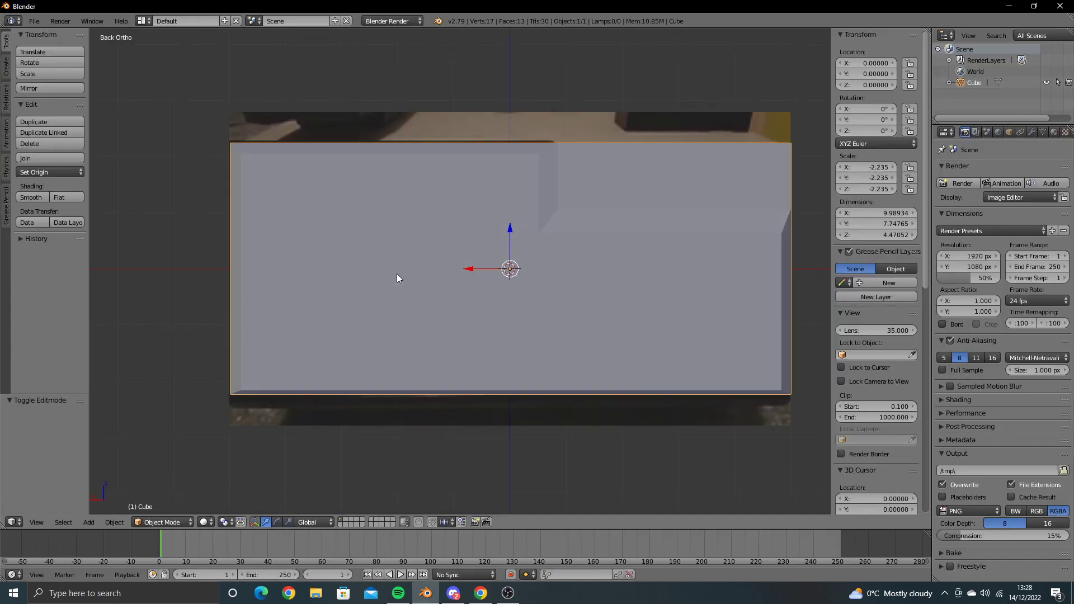
key(z)
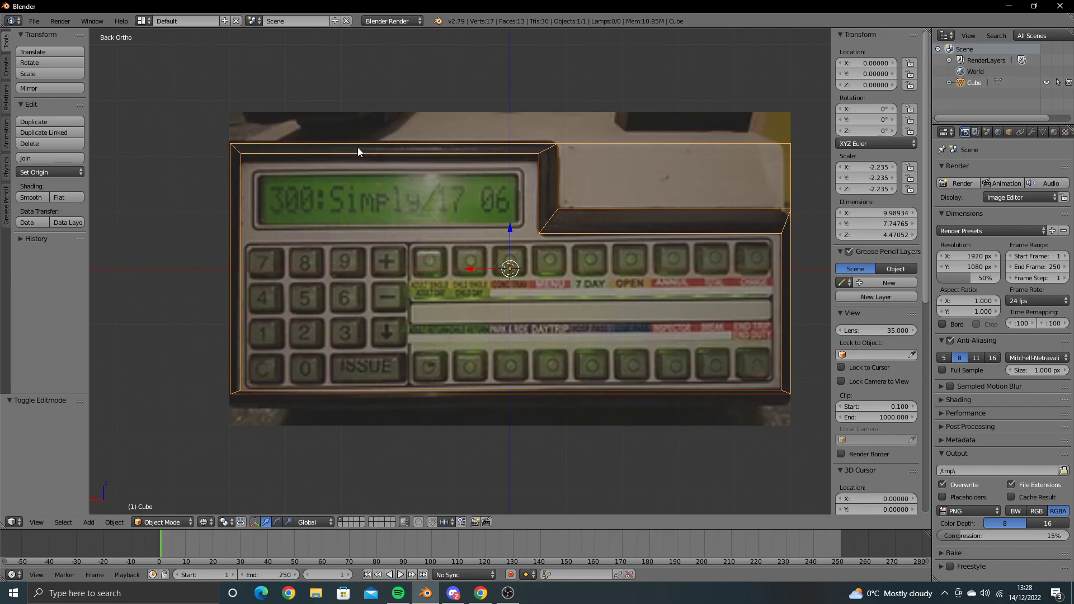
key(Tab)
right_click(372, 154)
drag(395, 130, 392, 133)
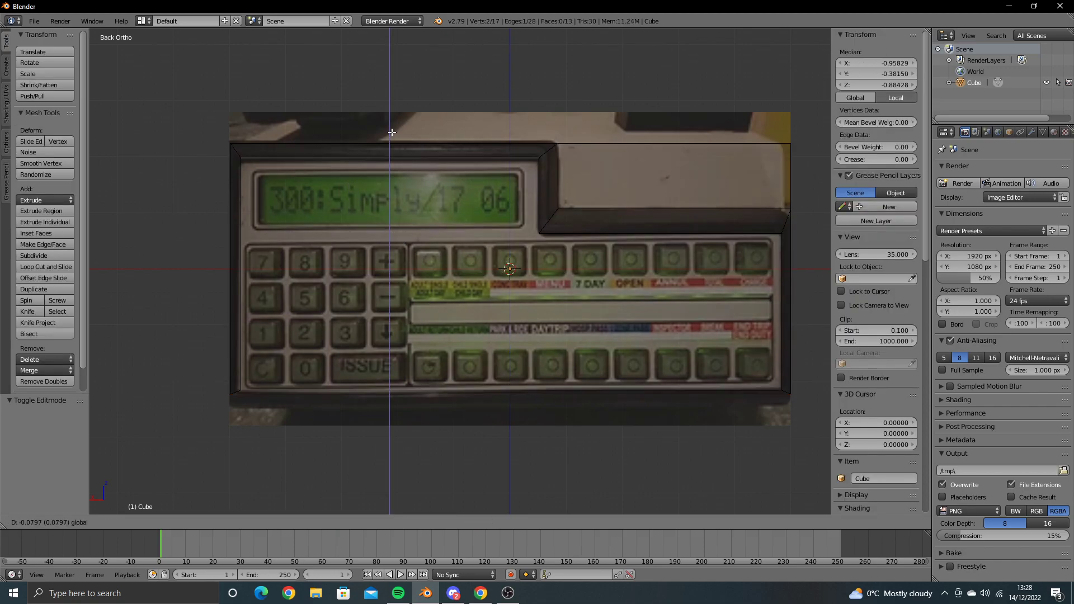
click(392, 133)
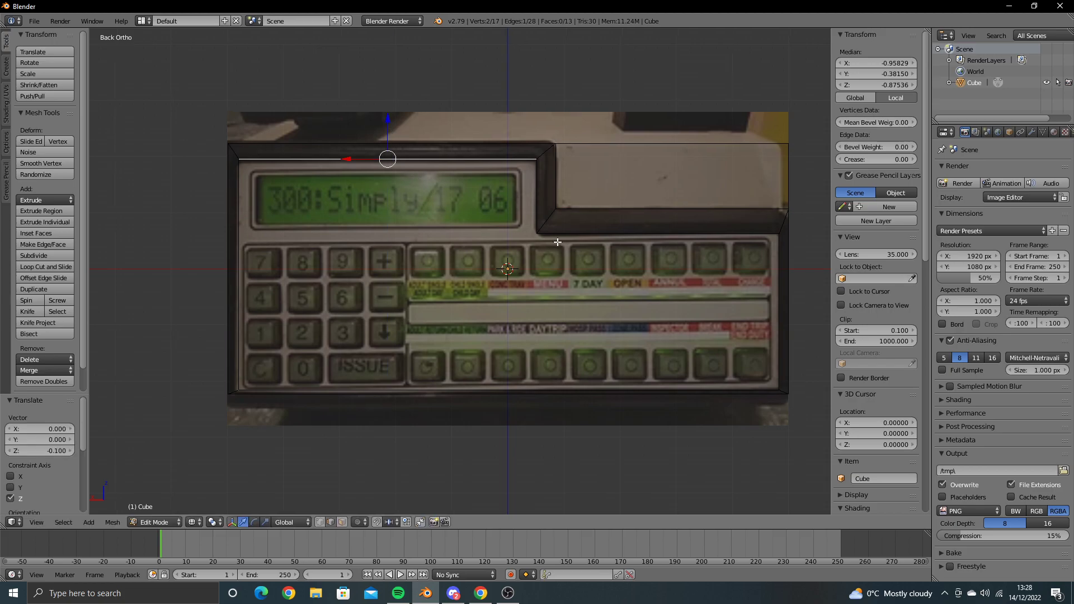
Step: Switch back to solid shading and orbit to inspect the body from the right side
mouse_move(517, 235)
shift+middle_down()
mouse_move(448, 209)
mouse_move(457, 221)
shift+middle_up()
key(z)
key(Tab)
key(Tab)
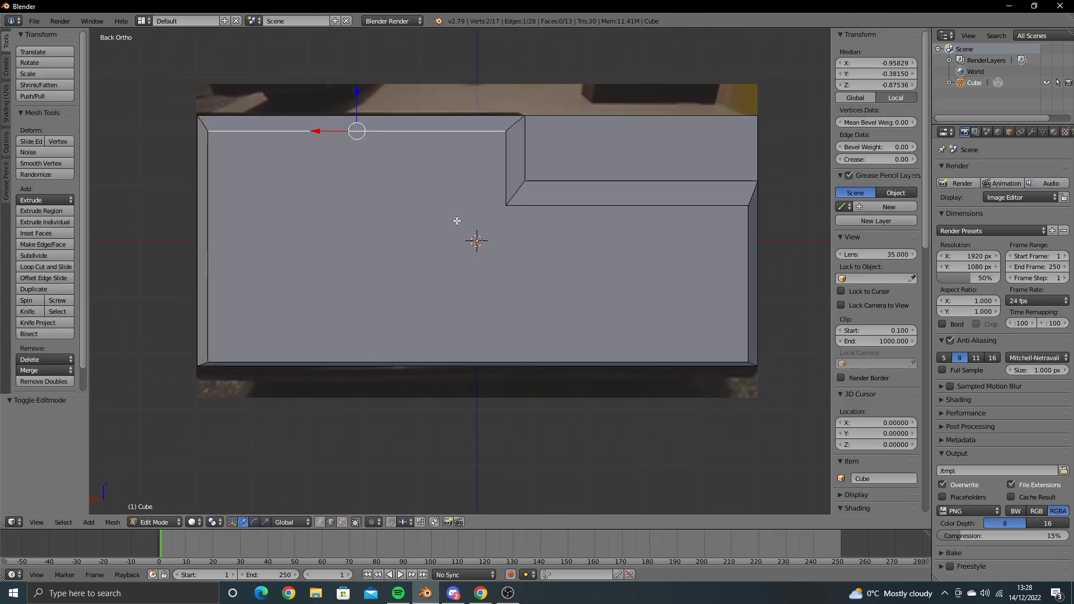
key(alt+z)
scroll(384, 210, up, 1)
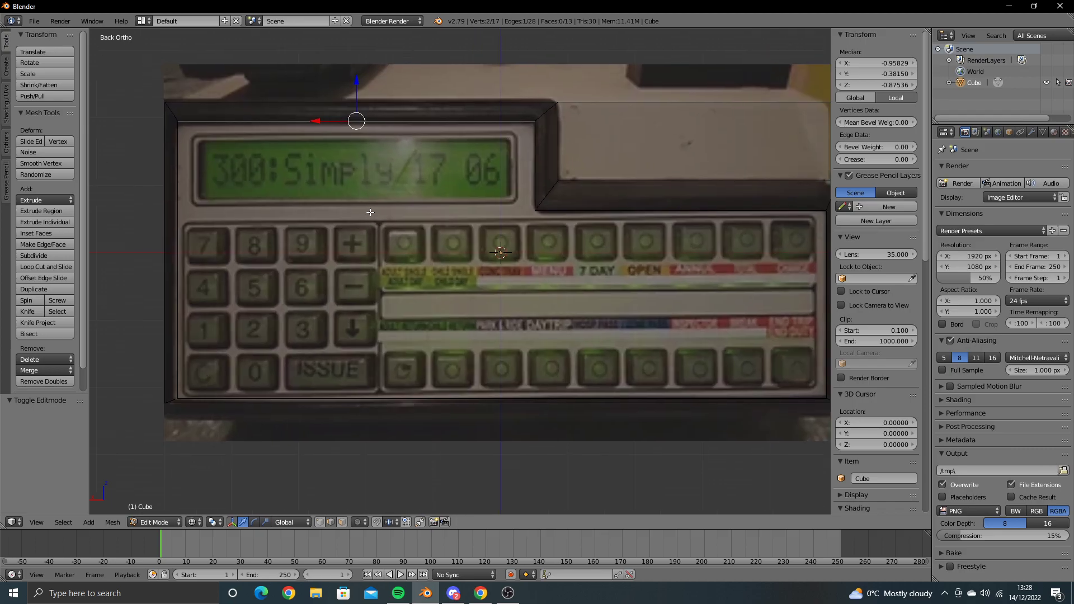
scroll(403, 219, down, 2)
scroll(403, 219, up, 1)
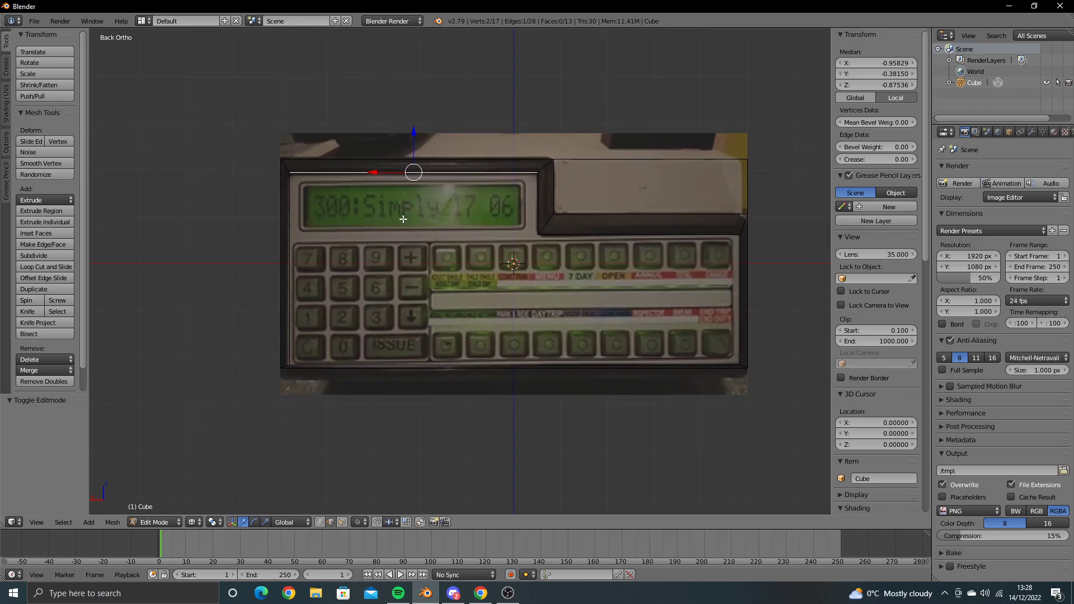
middle_drag(403, 219, 524, 224)
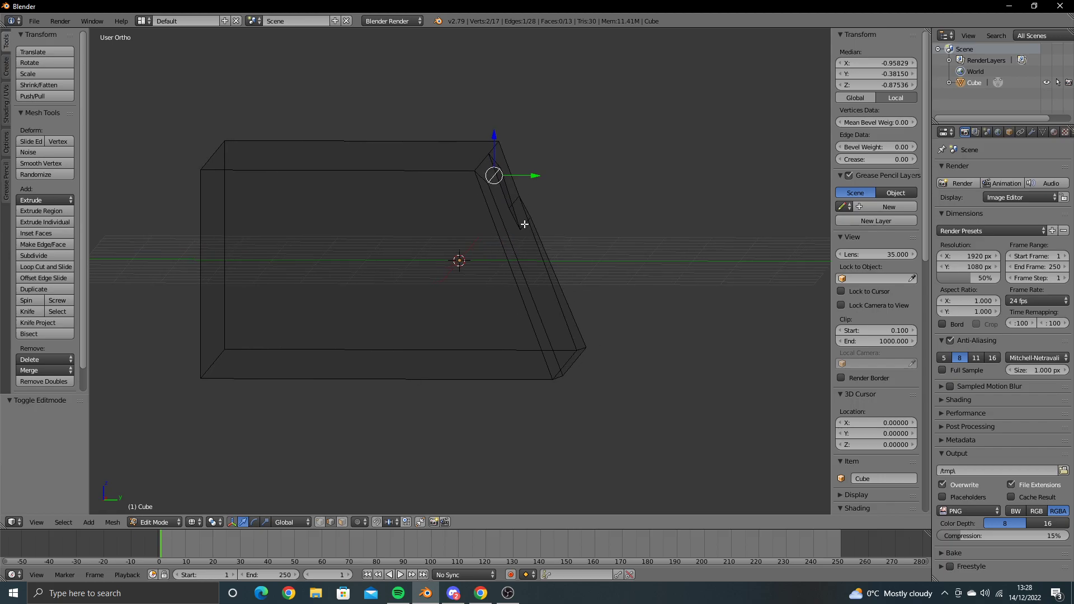
key(KP_3)
key(z)
scroll(528, 225, down, 4)
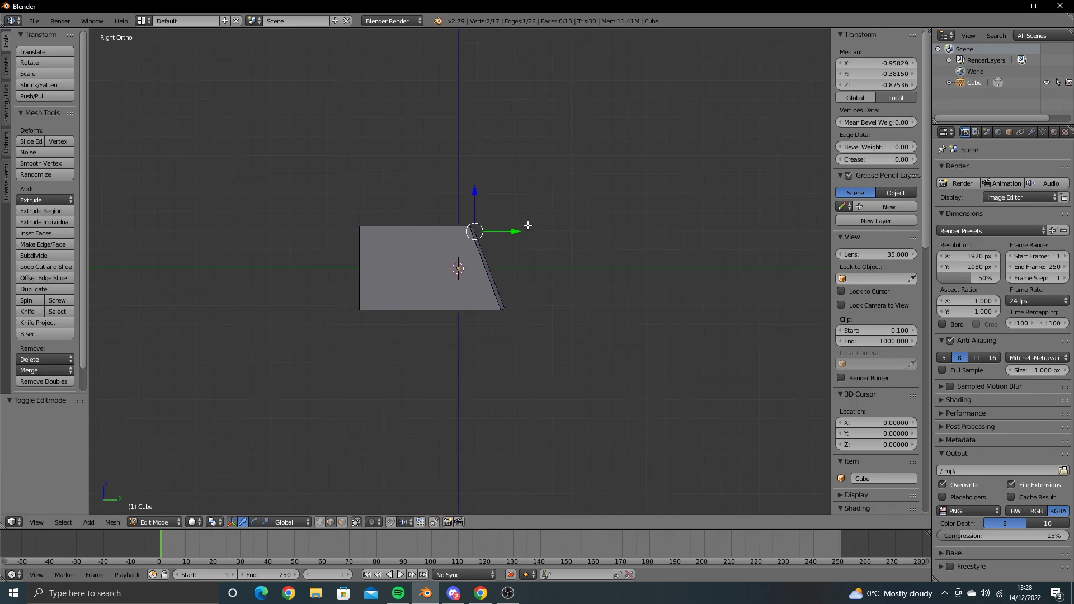
mouse_move(475, 246)
middle_down()
mouse_move(338, 256)
mouse_move(319, 237)
mouse_move(499, 232)
middle_up()
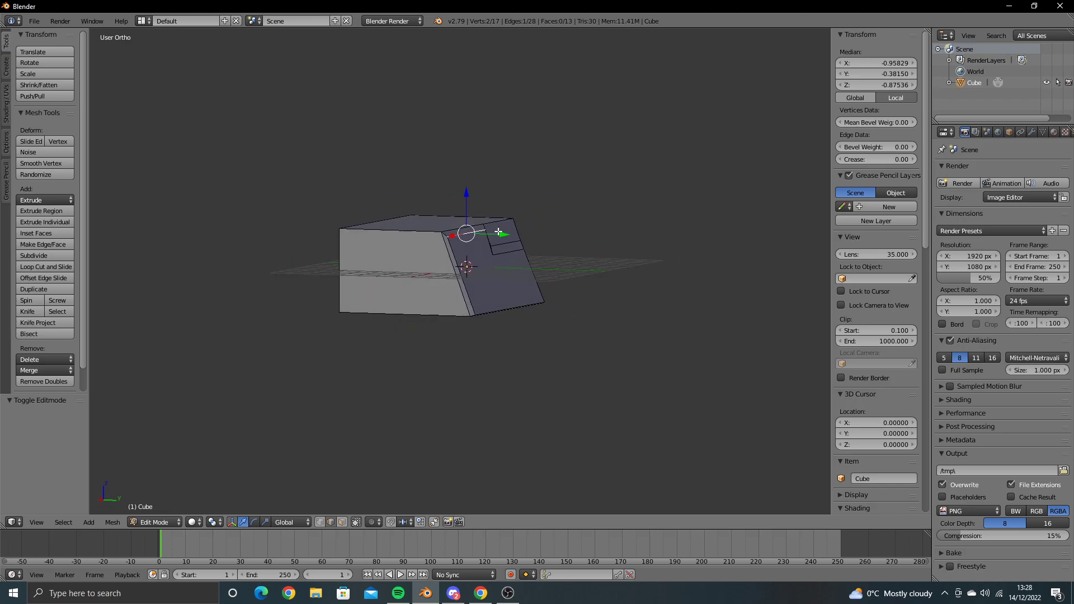
Step: Preview the Eastern Counties side-angle machine photo, then orbit the Blender model head-on
key(alt+Tab)
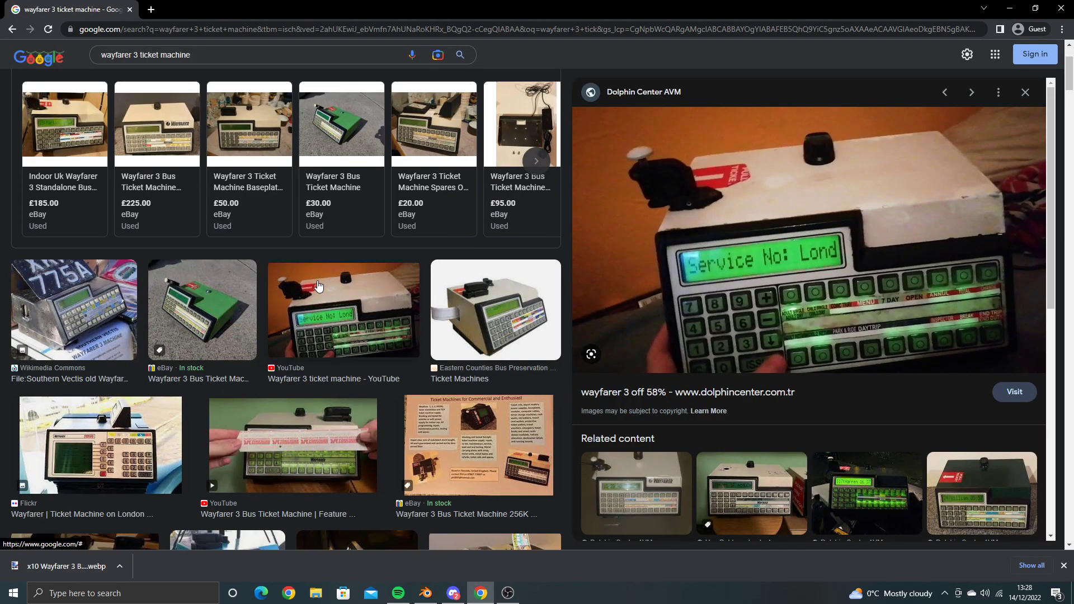
click(446, 301)
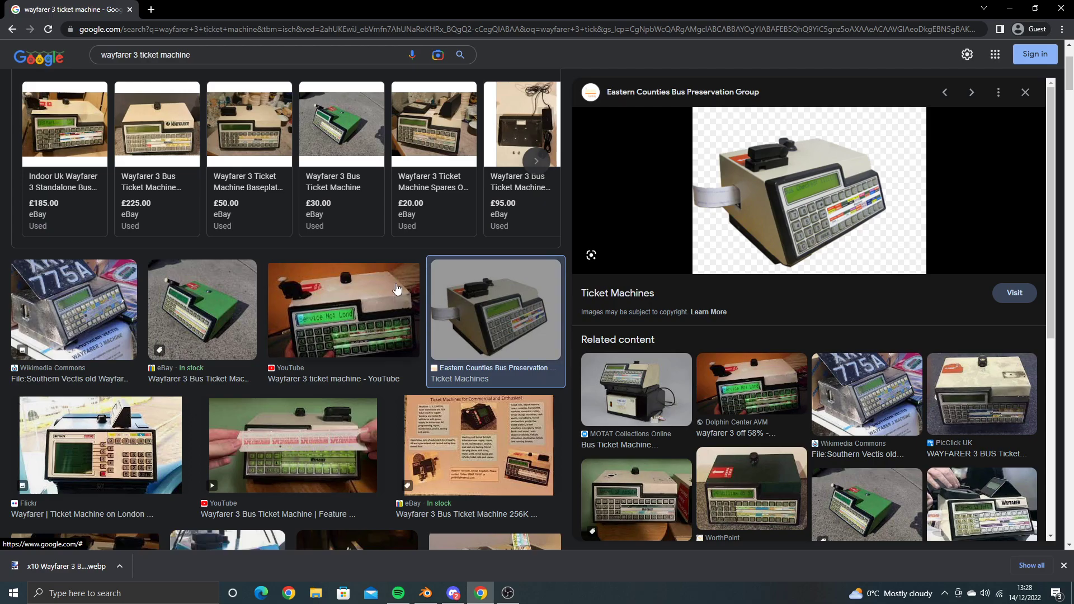
key(alt+Tab)
middle_drag(381, 281, 399, 278)
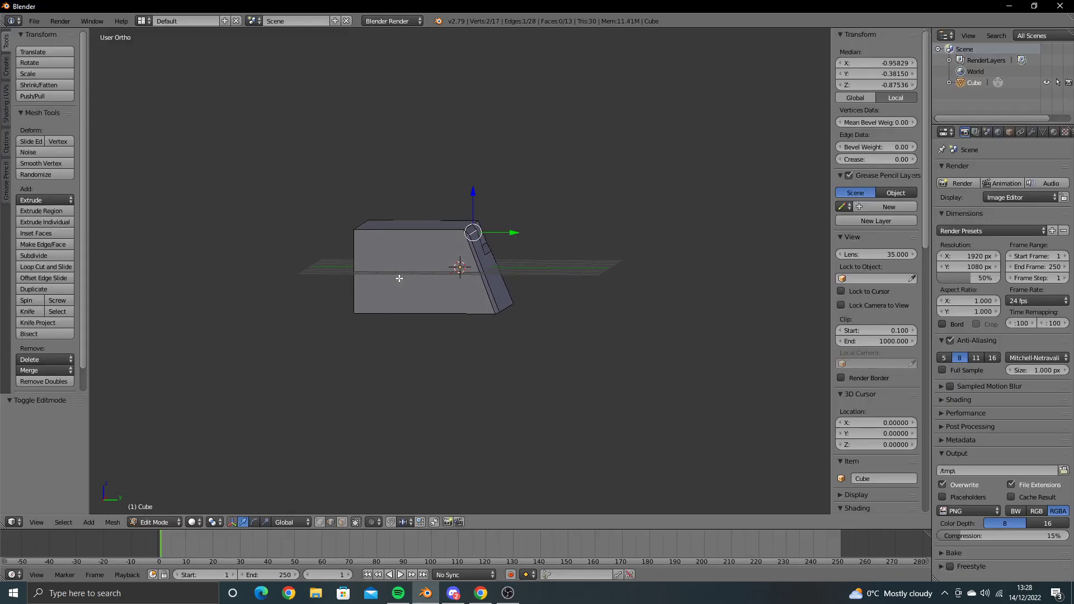
Step: Compare the model against the reference photo, then view it from the right side
key(alt+Tab)
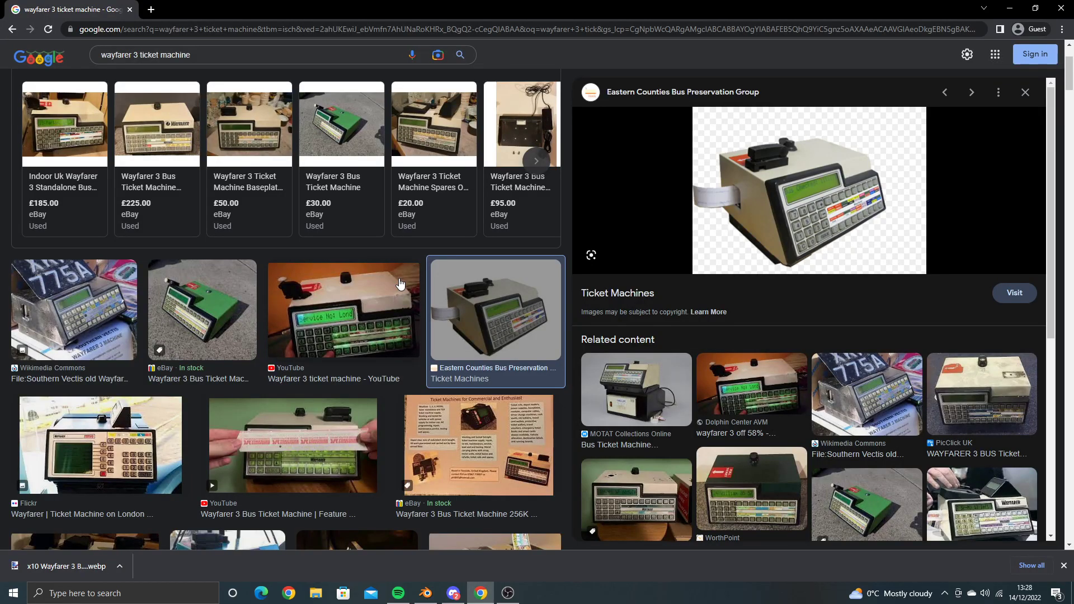
key(alt+Tab)
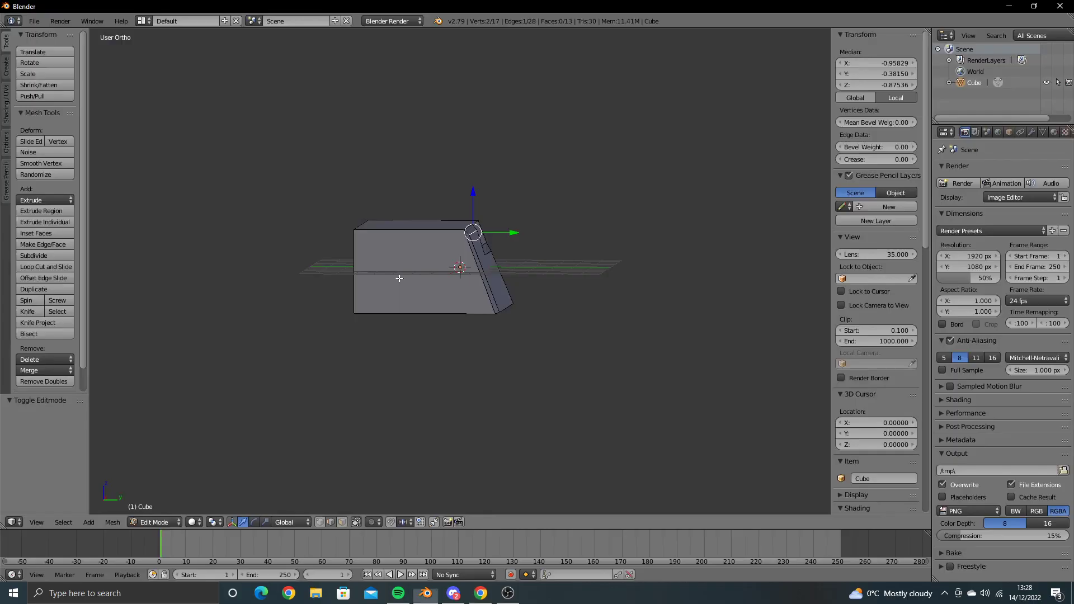
key(alt+Tab)
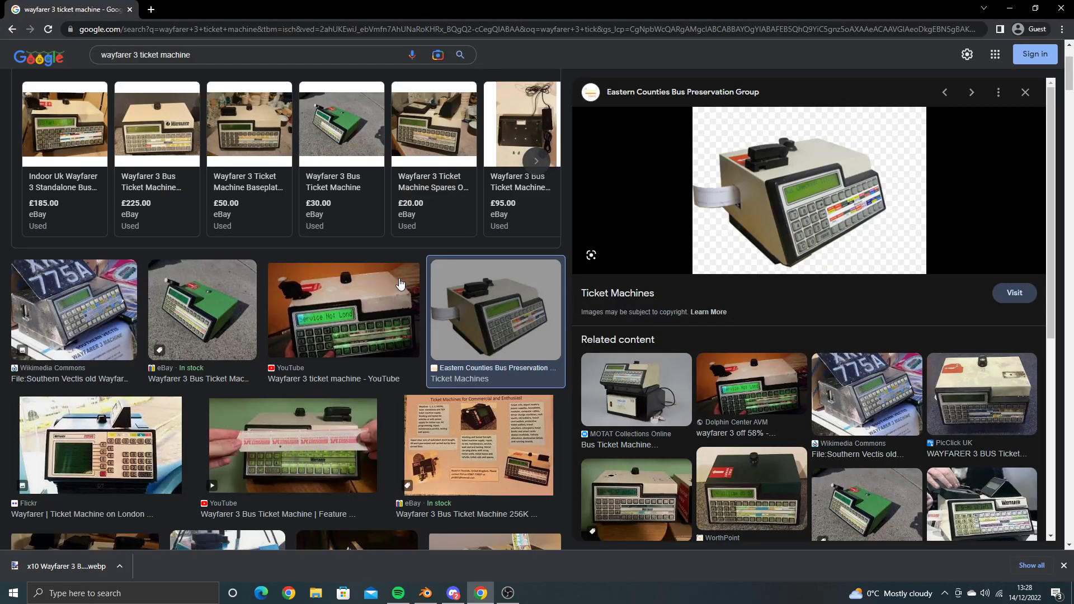
key(alt+Tab)
key(KP_3)
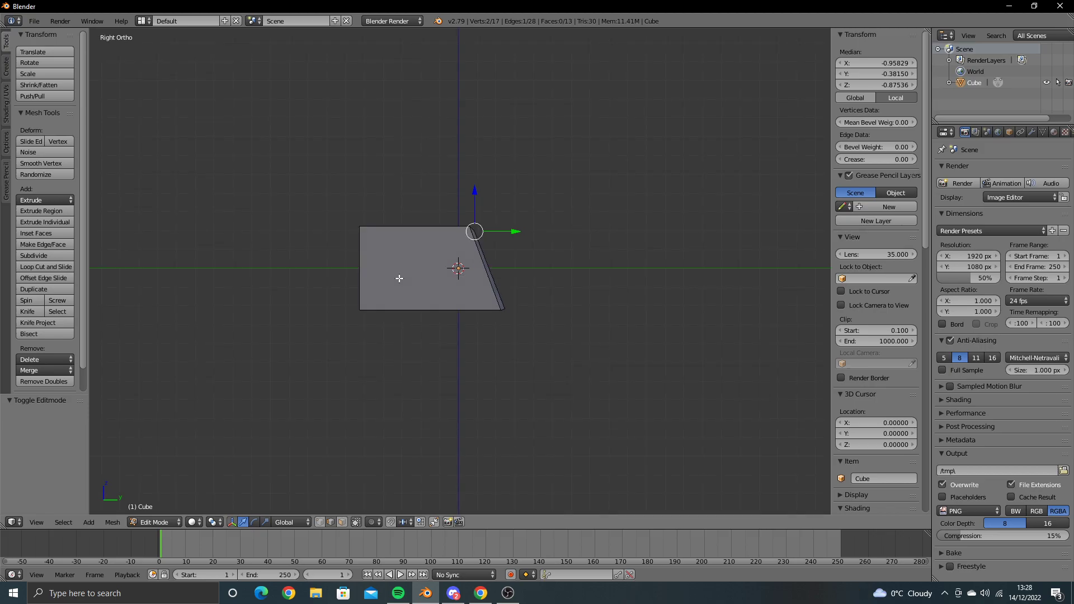
scroll(398, 278, up, 4)
Step: In wireframe right view, lasso-select the back edge and move it -0.732 along Y
key(a)
key(z)
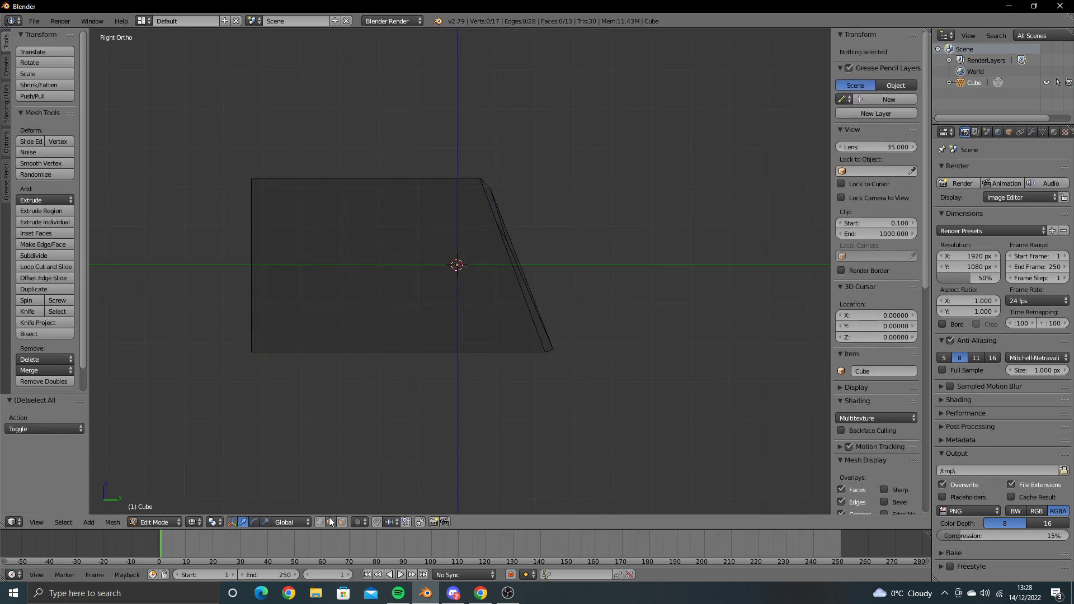
click(330, 522)
ctrl+drag(322, 283, 272, 396)
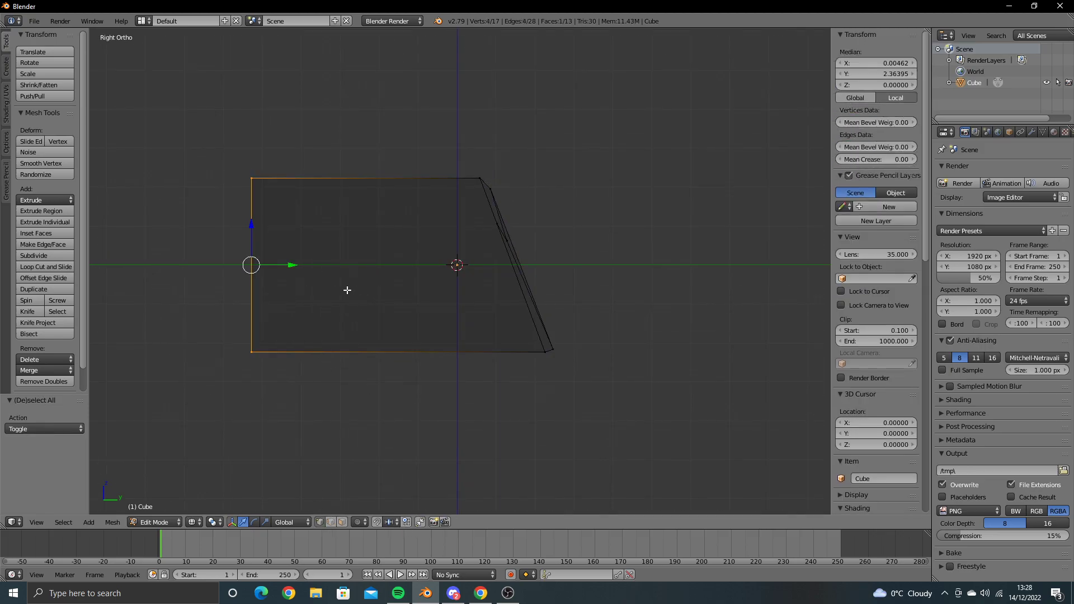
drag(295, 267, 269, 268)
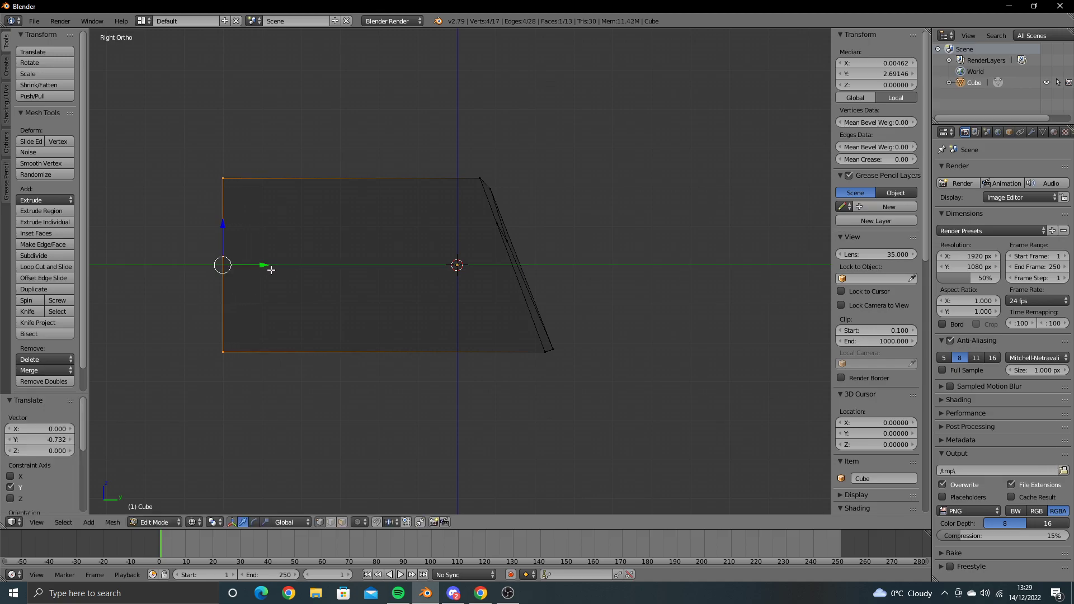
Step: Return to solid shading, leave Edit Mode, and recheck the reference photos
key(z)
mouse_move(423, 297)
middle_down()
mouse_move(394, 319)
mouse_move(432, 318)
mouse_move(397, 330)
mouse_move(404, 317)
middle_up()
key(Tab)
key(alt+Tab)
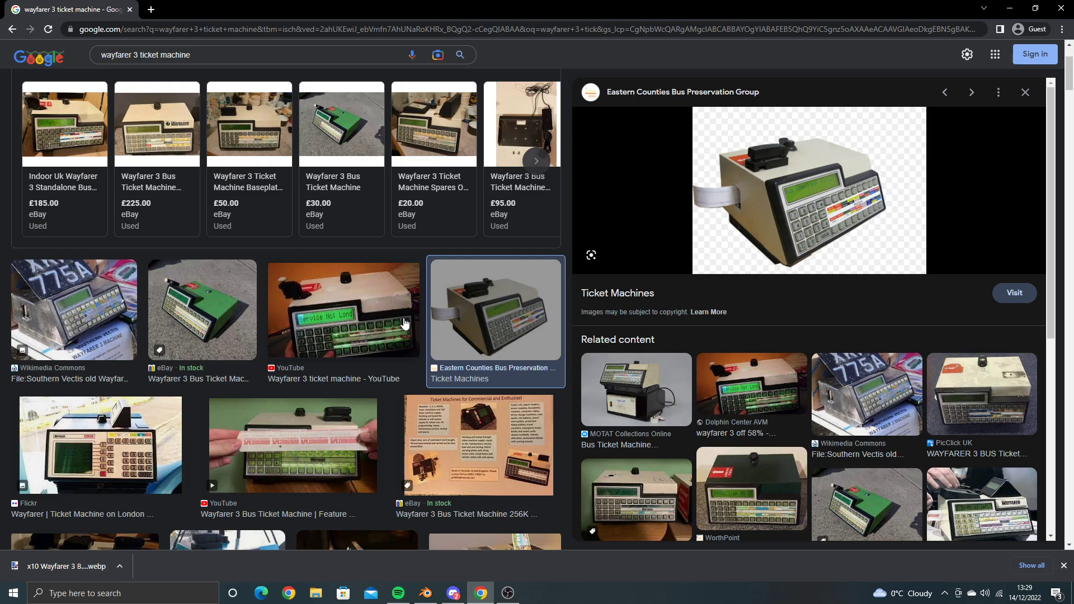
key(alt+Tab)
Step: Add a new cube mesh in the back view over the reference photo
key(KP_1)
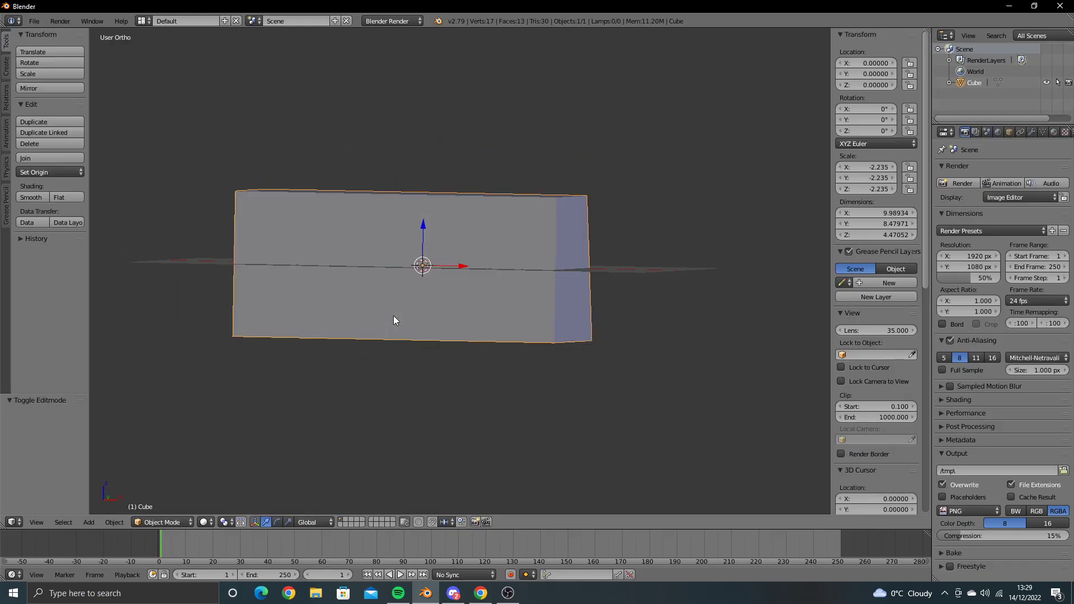
key(ctrl+KP_1)
scroll(393, 316, up, 7)
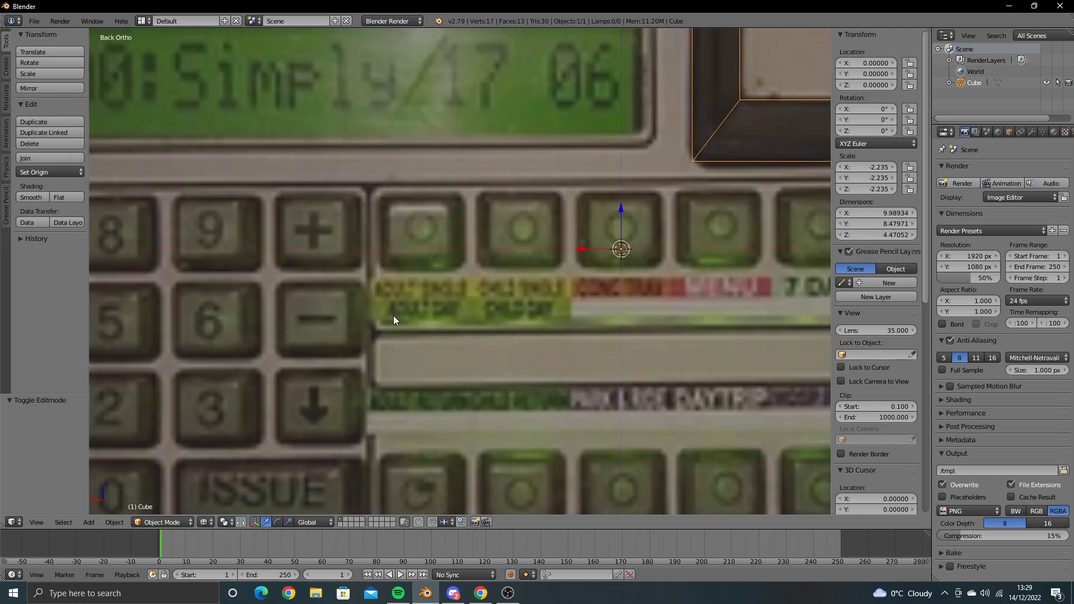
shift+middle_drag(394, 315, 606, 297)
scroll(502, 249, down, 2)
mouse_move(503, 250)
shift+middle_down()
mouse_move(534, 256)
mouse_move(438, 287)
shift+middle_up()
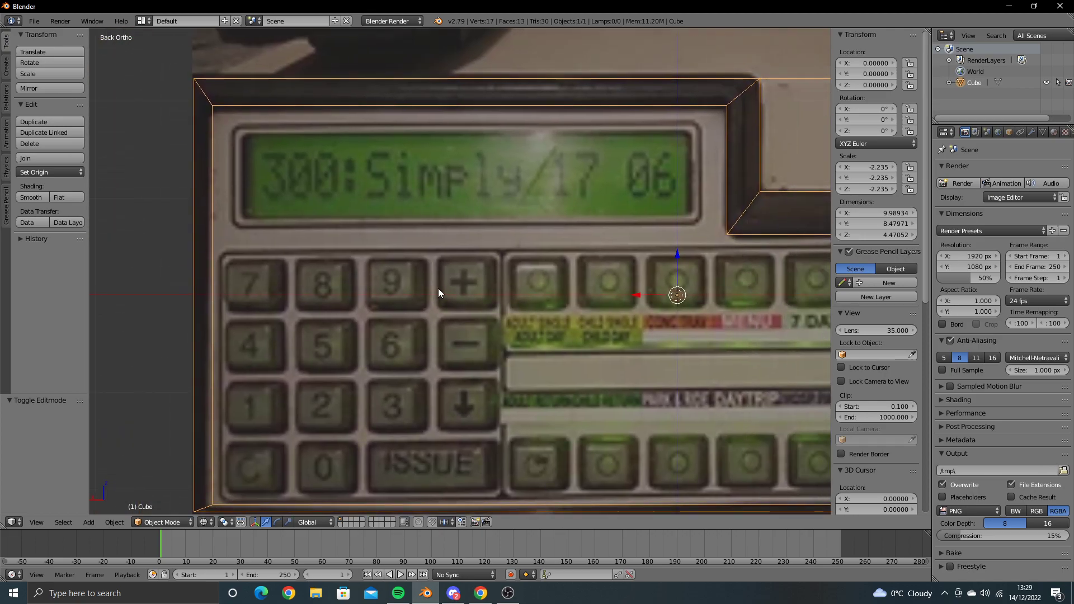
key(shift+s)
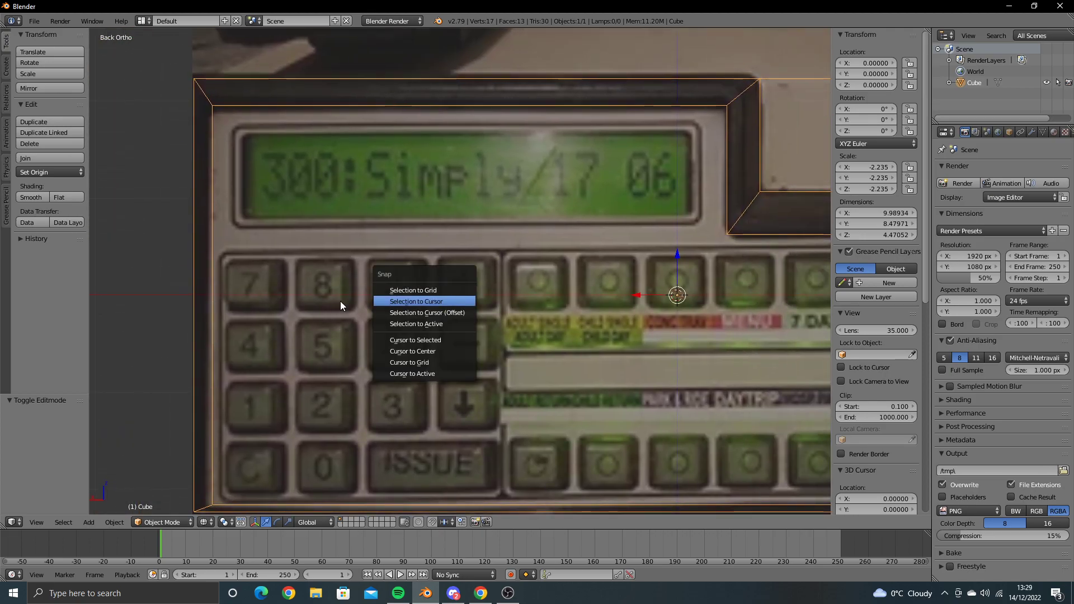
key(shift+a)
mouse_move(316, 300)
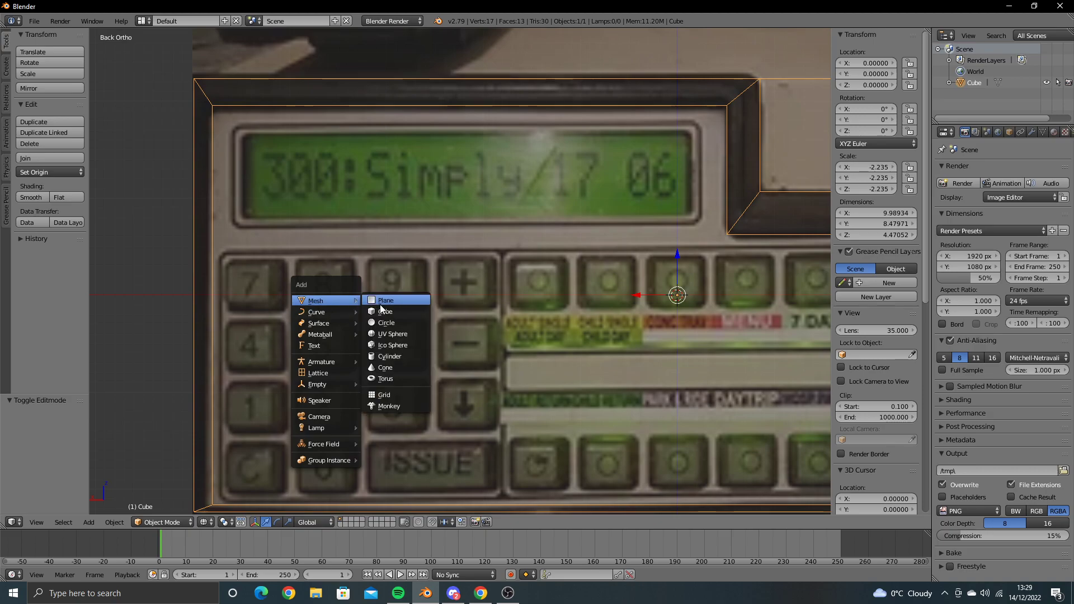
click(391, 311)
Step: Move the new cube up onto the green display in the photo
scroll(425, 291, down, 3)
scroll(415, 287, up, 1)
scroll(526, 300, up, 1)
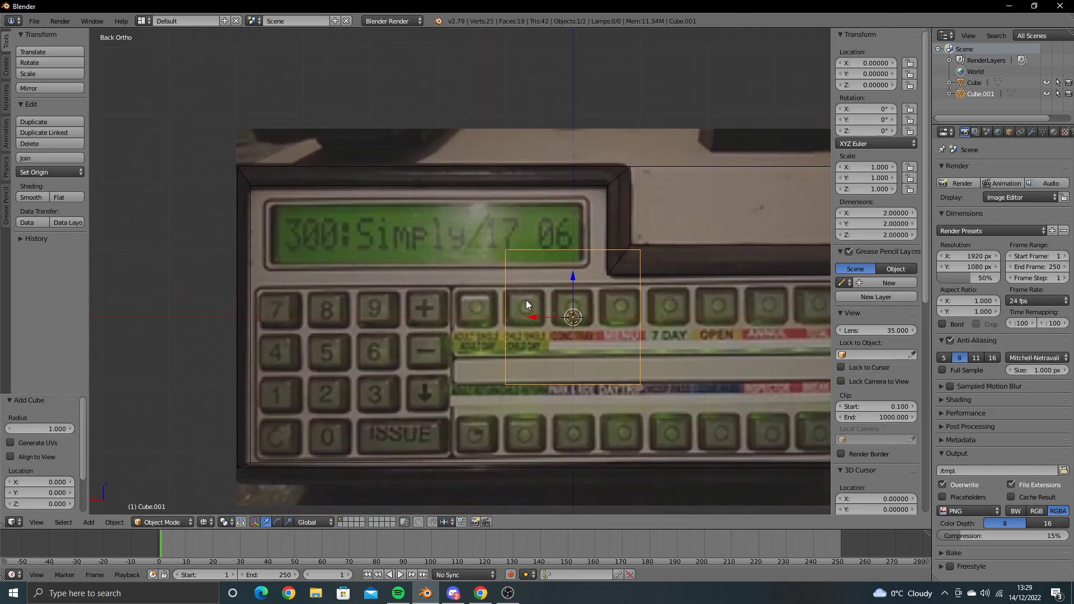
key(g)
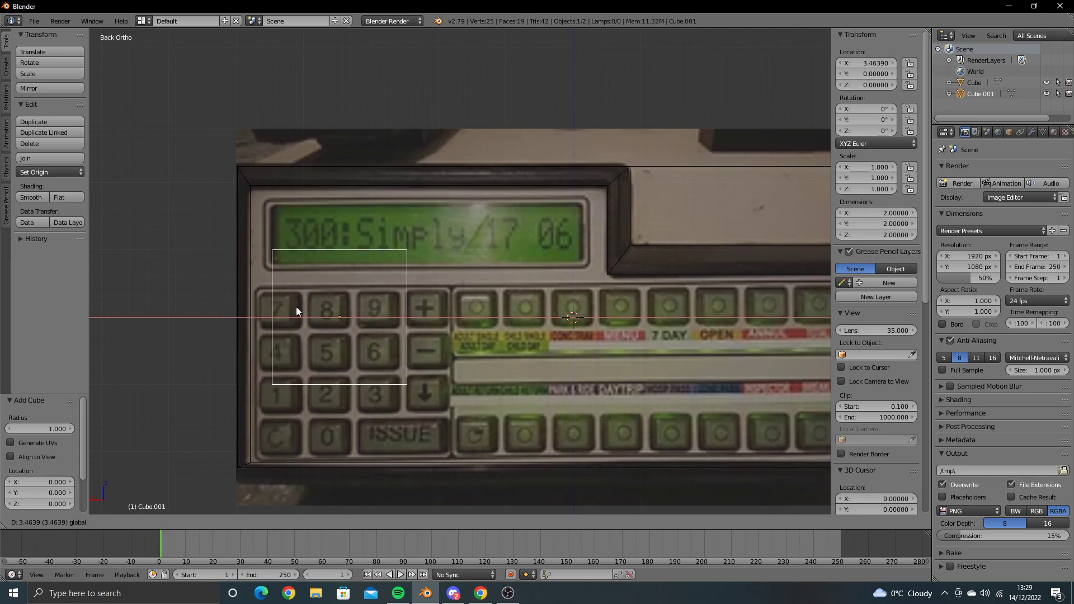
click(297, 307)
key(g)
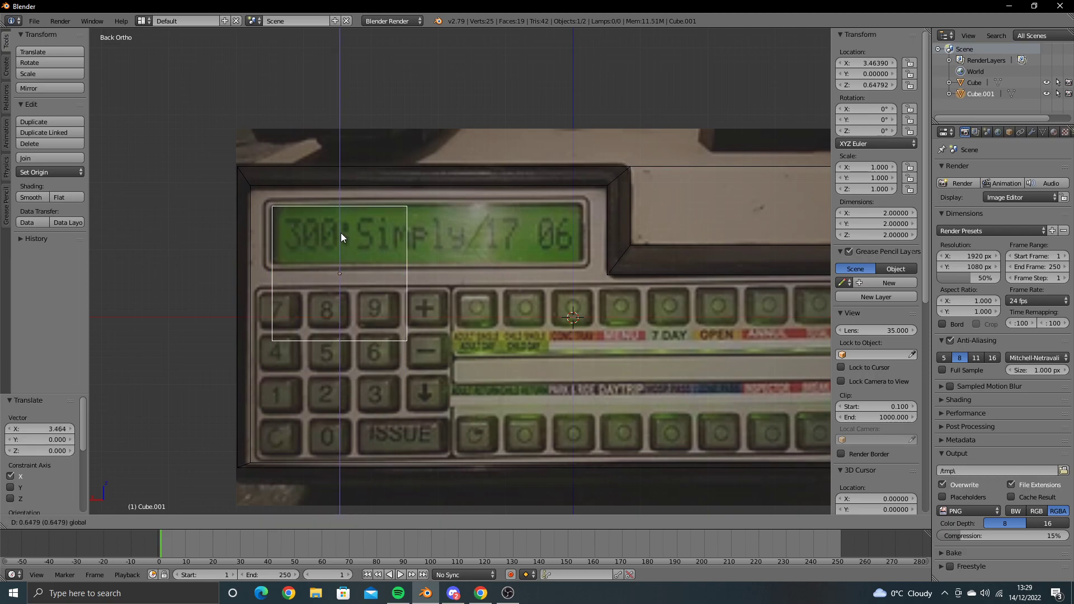
click(341, 232)
Step: Stretch the cube's side face to the display's right end and raise its bottom face
key(Tab)
key(a)
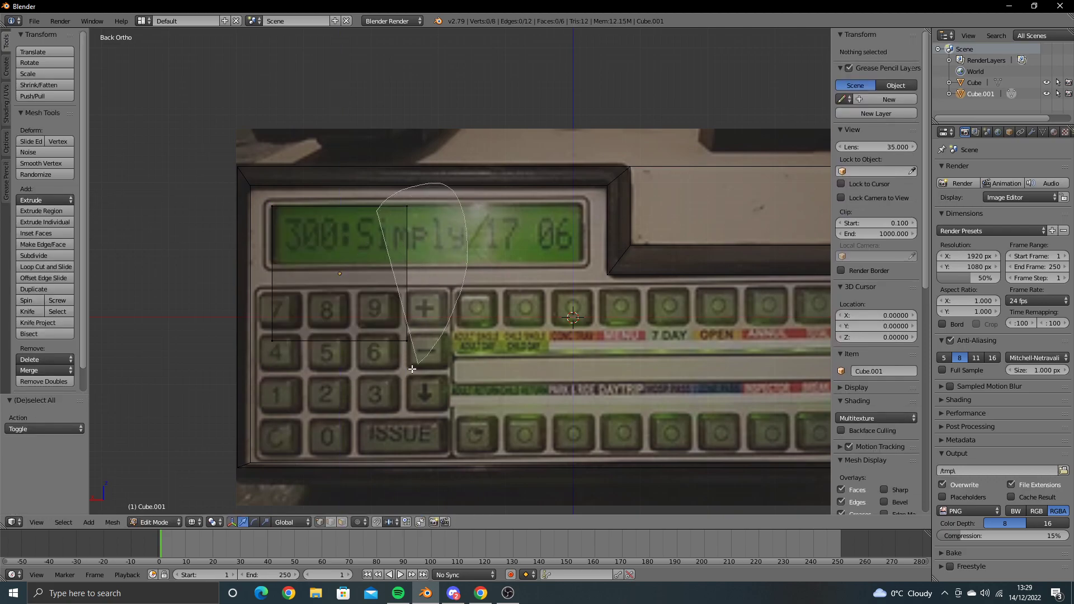
right_click(425, 276)
drag(369, 272, 542, 275)
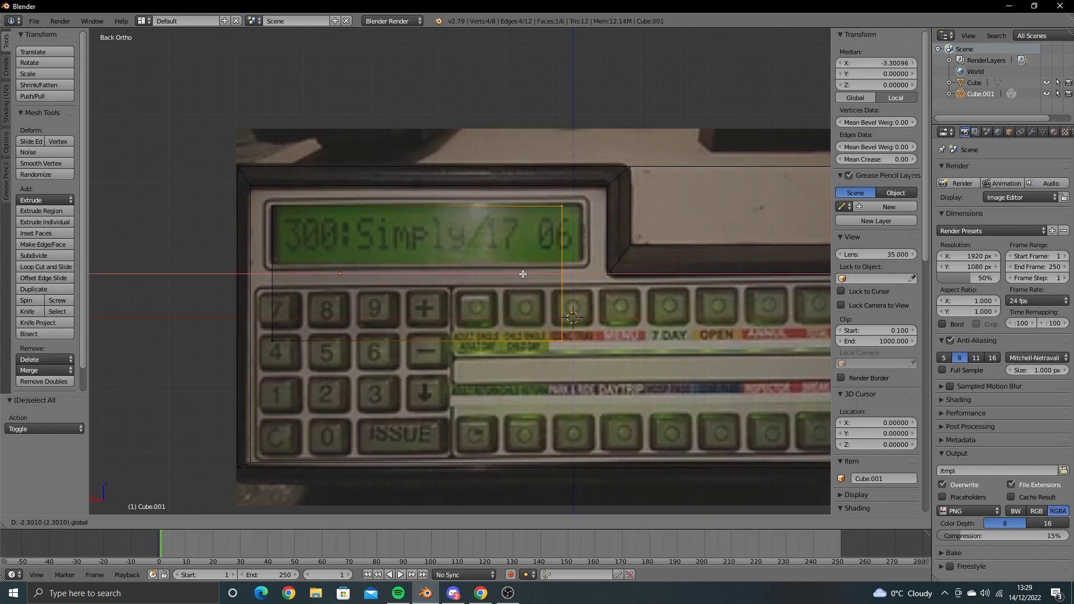
click(543, 275)
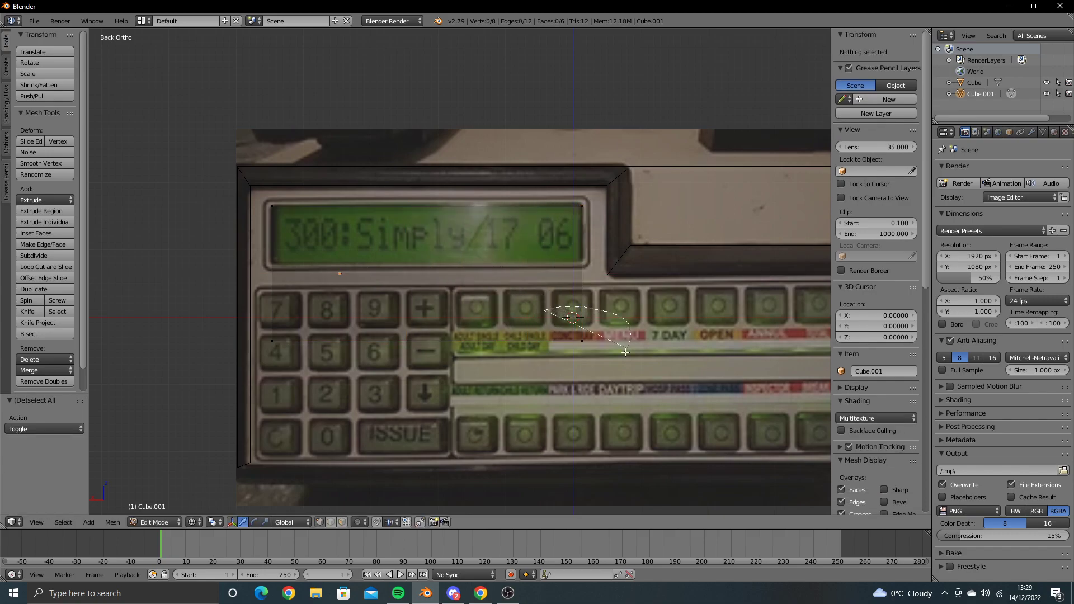
right_click(428, 338)
drag(429, 314, 429, 235)
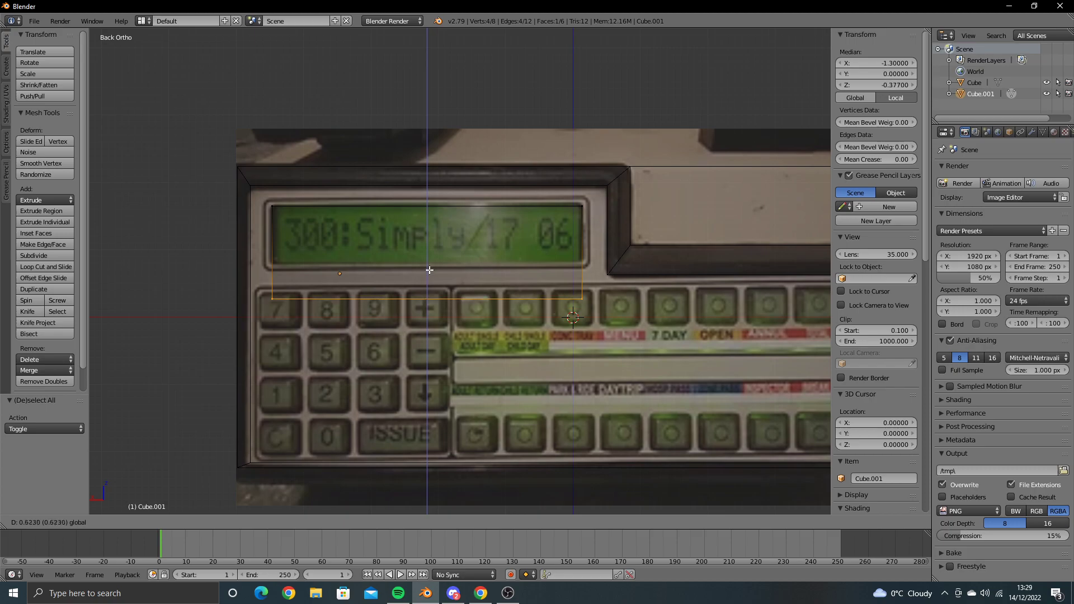
click(429, 236)
mouse_move(429, 236)
middle_down()
mouse_move(450, 292)
mouse_move(501, 293)
mouse_move(428, 283)
middle_up()
Step: In wireframe, slide the whole display box forward along Y through the sloped front face
scroll(450, 291, down, 3)
key(z)
key(a)
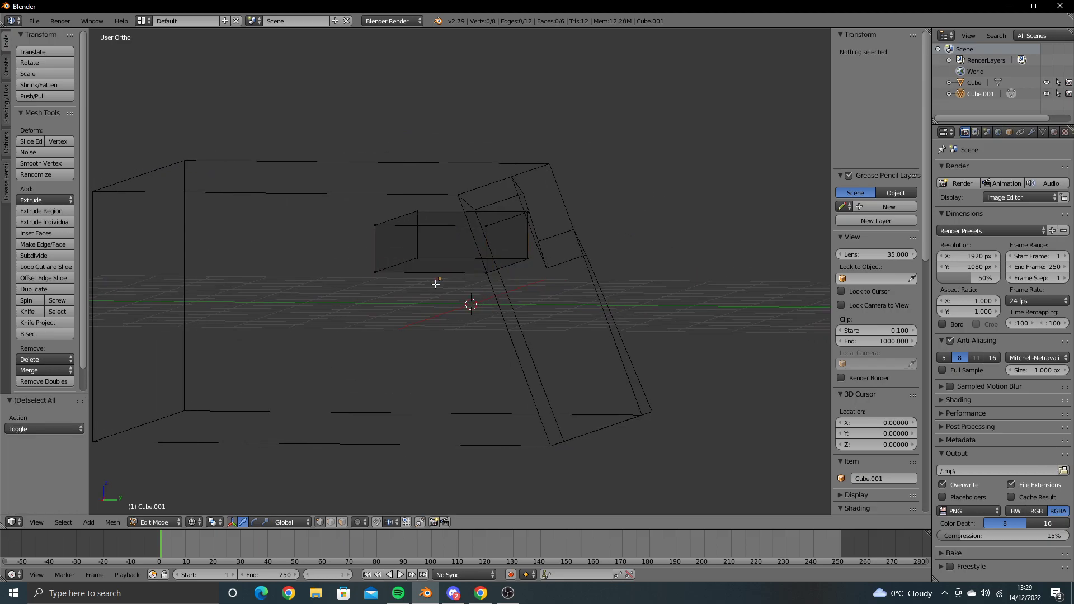
key(a)
key(g)
key(y)
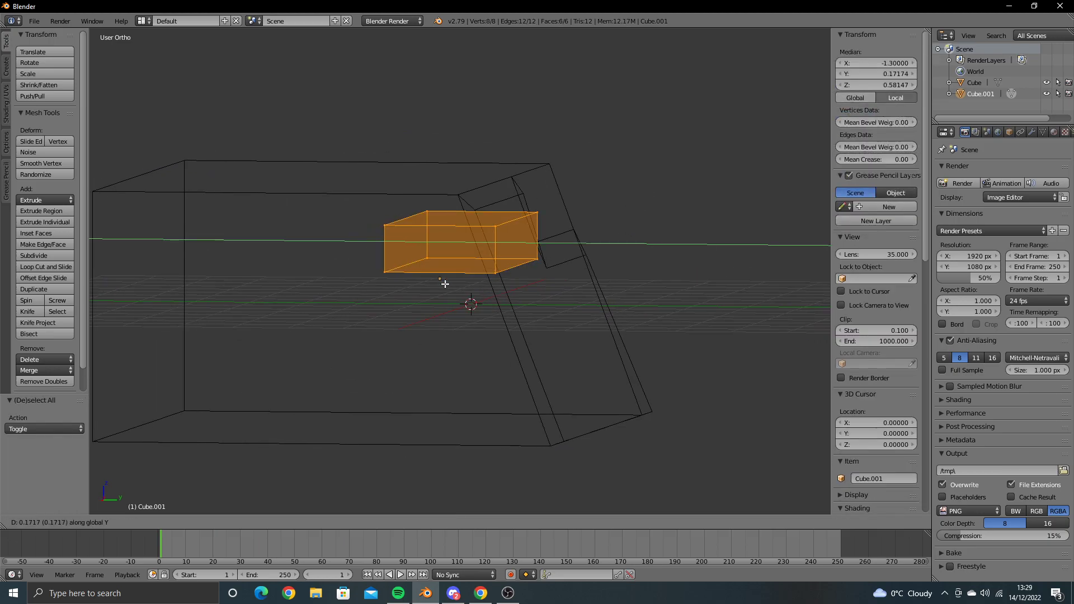
click(575, 284)
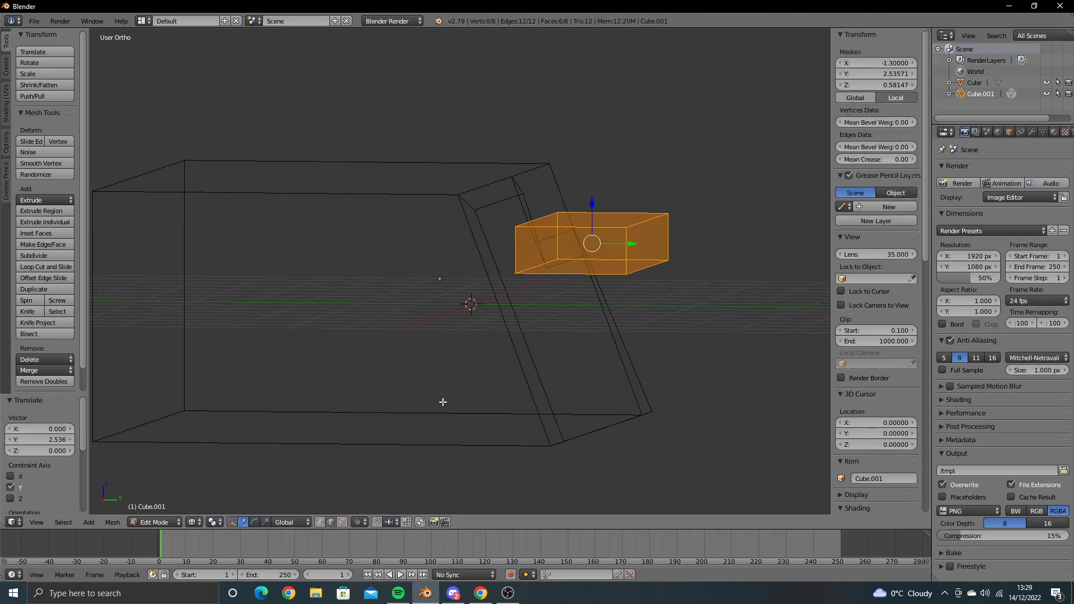
Step: Select the display box's four long edges and view from the back over the photo
right_click(567, 274)
shift+right_click(585, 229)
shift+right_click(610, 212)
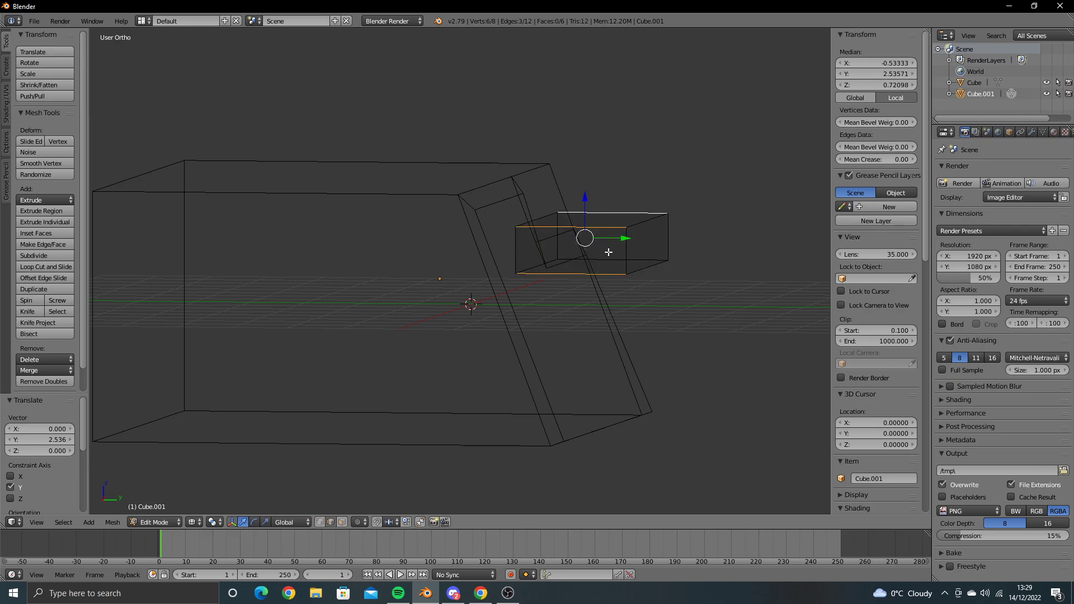
shift+right_click(608, 258)
key(KP_1)
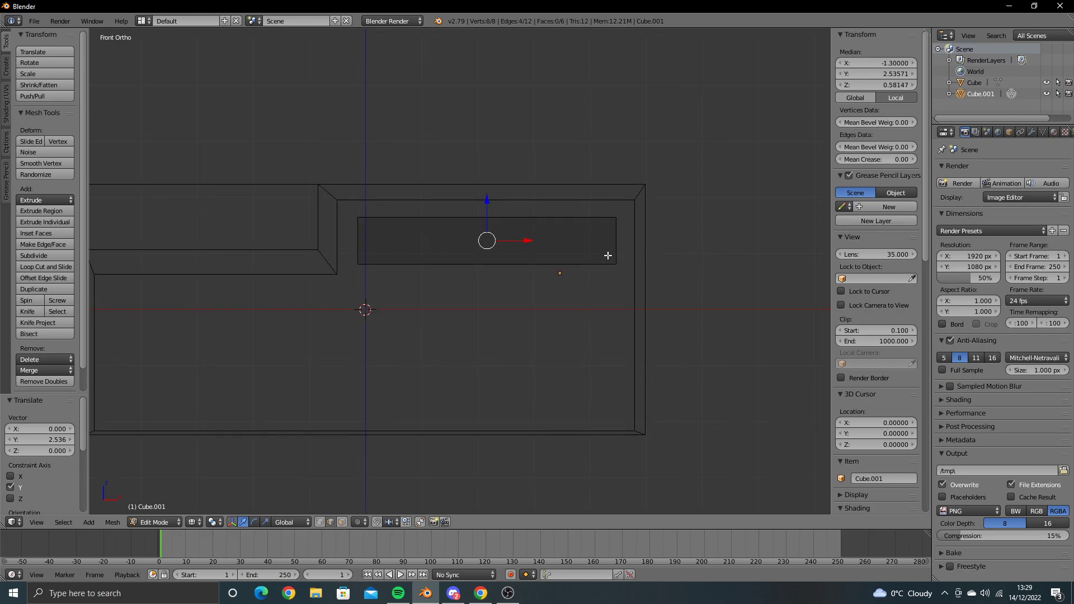
key(ctrl+KP_1)
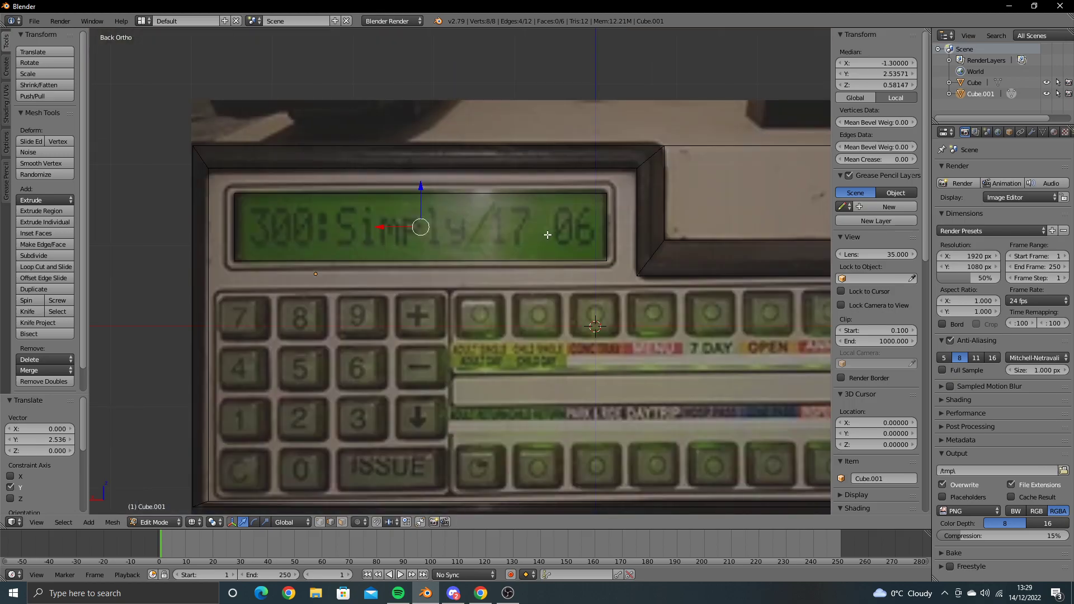
scroll(564, 259, up, 1)
Step: Cancel the first bevel attempt and apply the display box's location in Object Mode
key(ctrl+b)
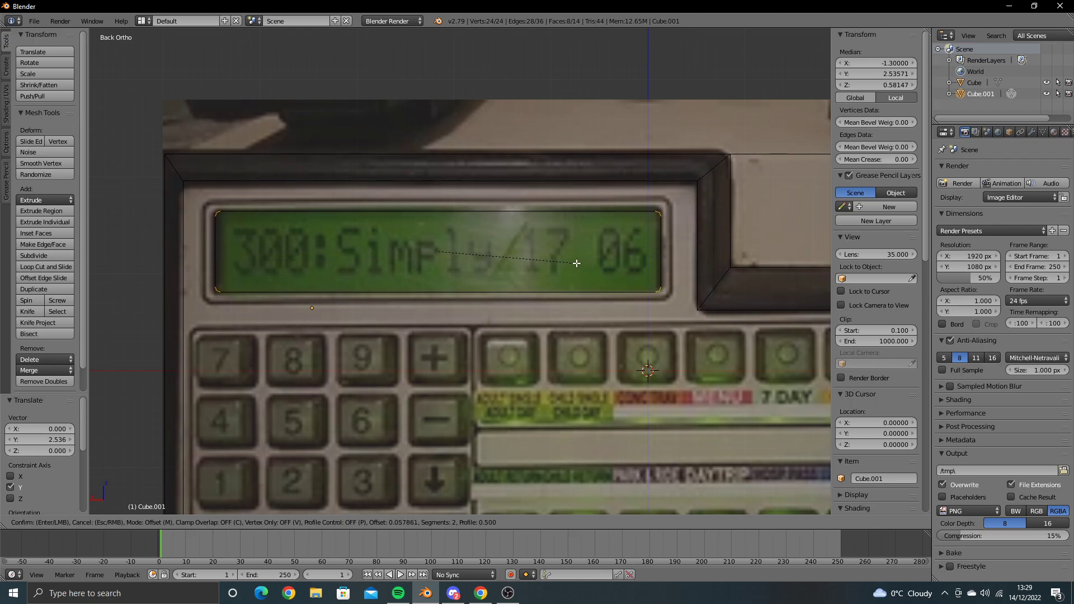
click(577, 263)
key(Tab)
key(ctrl+a)
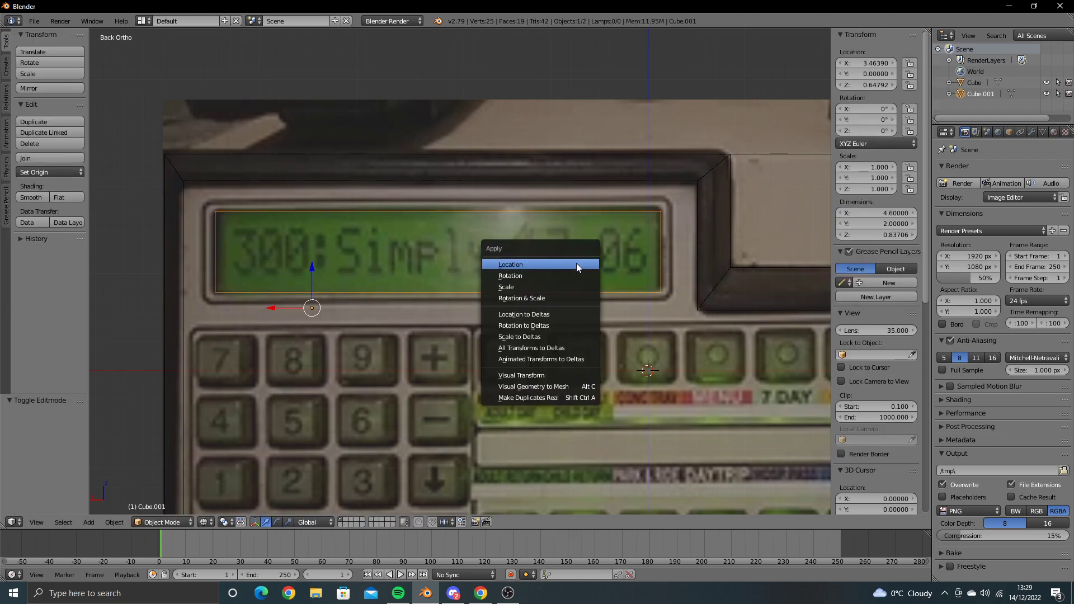
click(552, 294)
key(Tab)
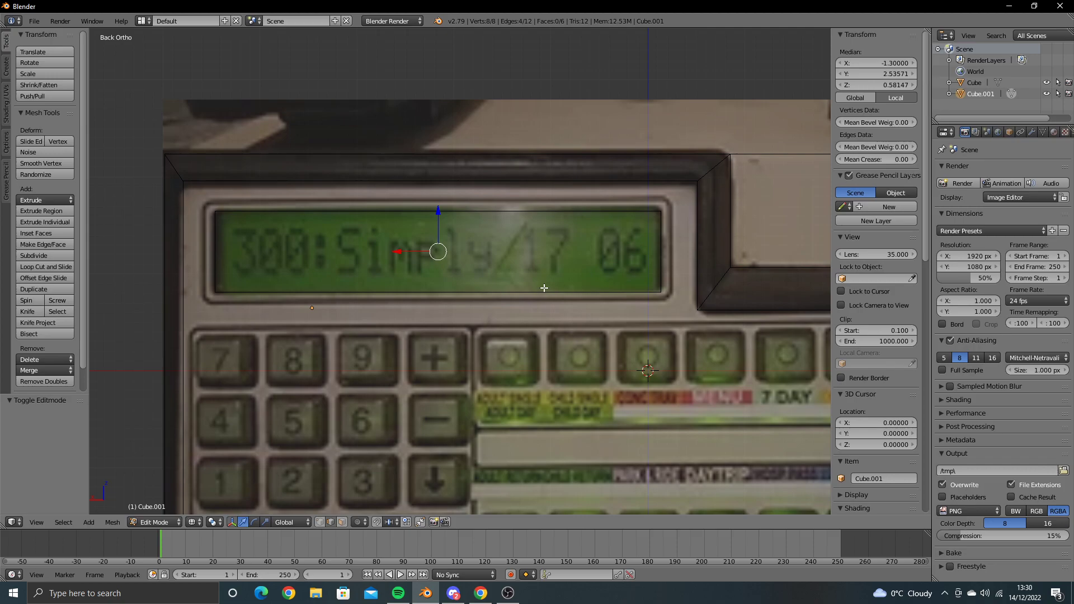
Step: Bevel the box's four long edges with 3 segments at 0.068, then rescale and select the top edge
key(ctrl+b)
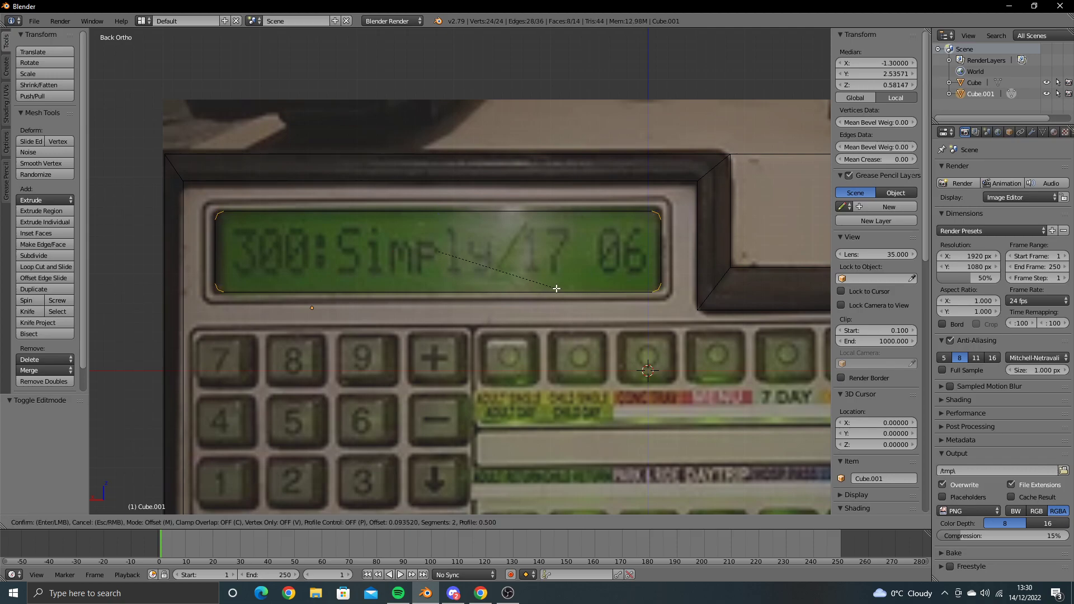
scroll(556, 289, up, 1)
click(554, 289)
key(s)
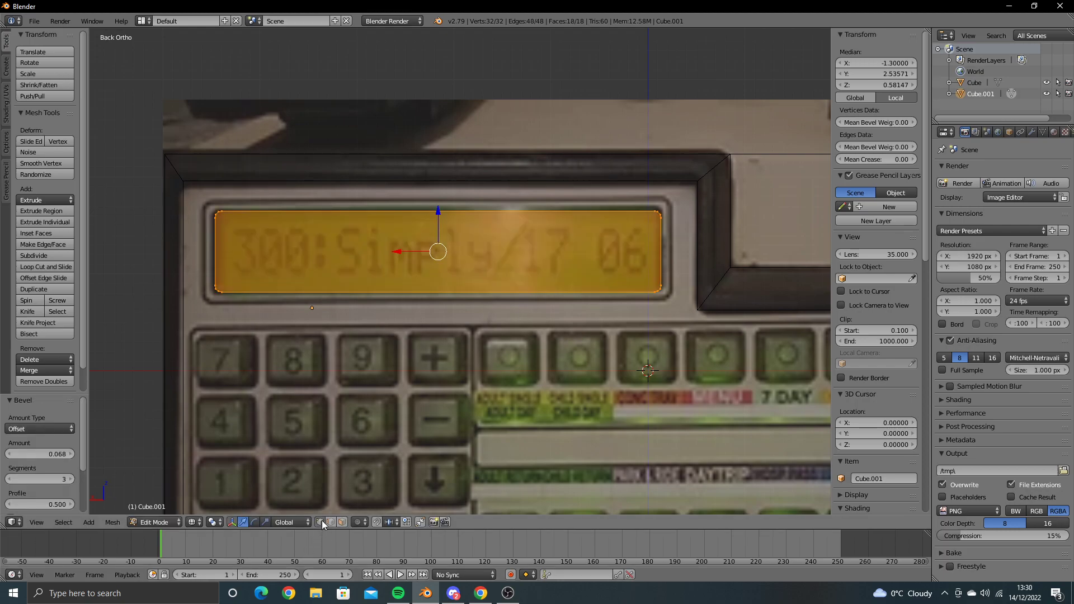
click(248, 281)
key(a)
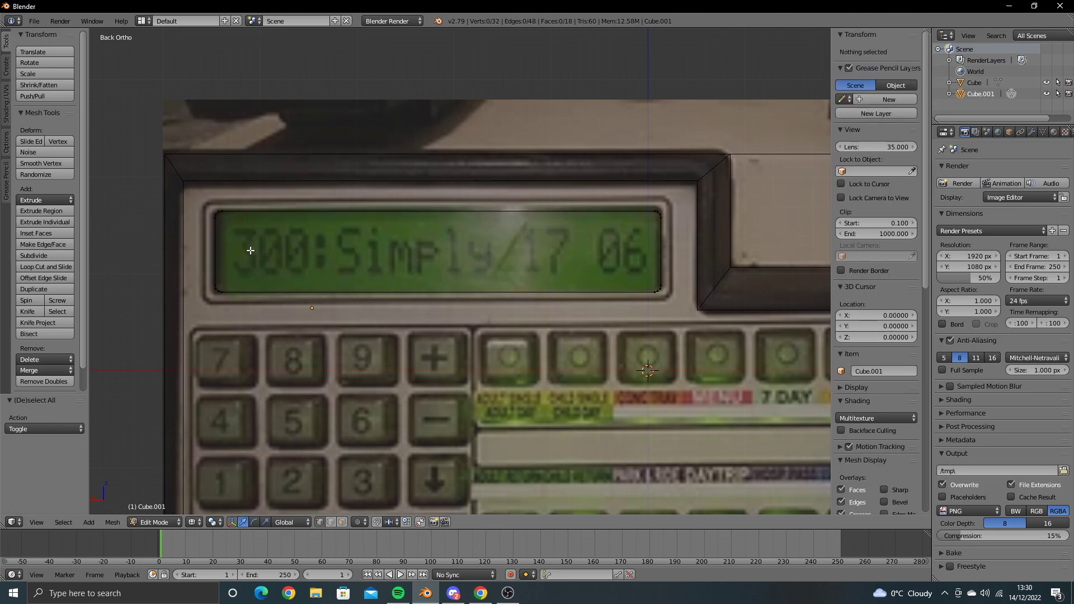
mouse_move(253, 252)
ctrl+mouse_down()
mouse_move(604, 94)
mouse_move(693, 249)
ctrl+mouse_up()
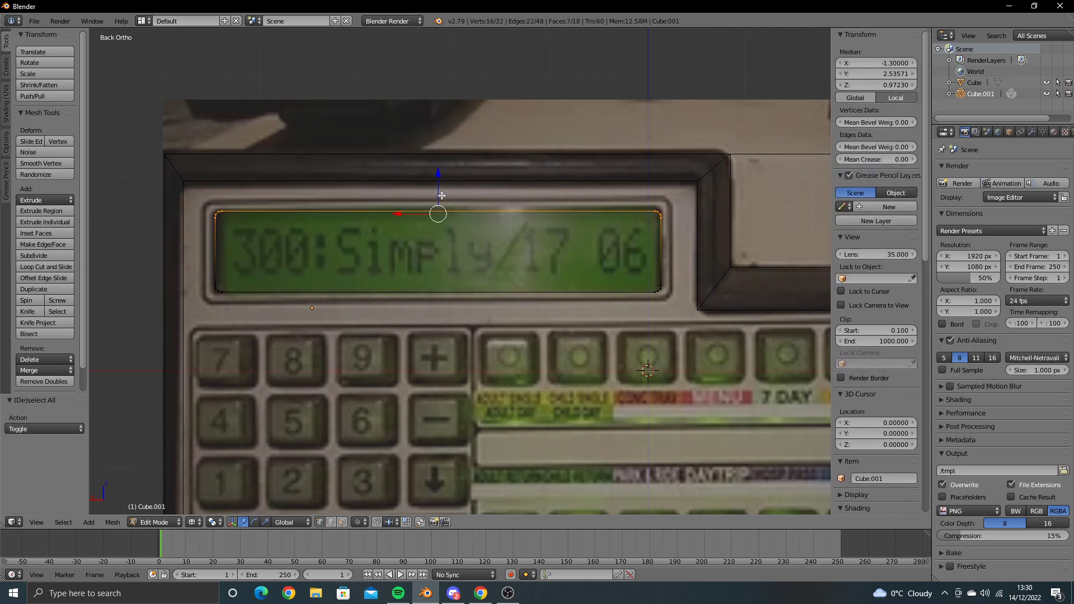
Step: Place the 3D cursor at the display box's left end
key(a)
mouse_move(322, 221)
ctrl+mouse_down()
mouse_move(173, 224)
mouse_move(270, 295)
ctrl+mouse_up()
click(187, 255)
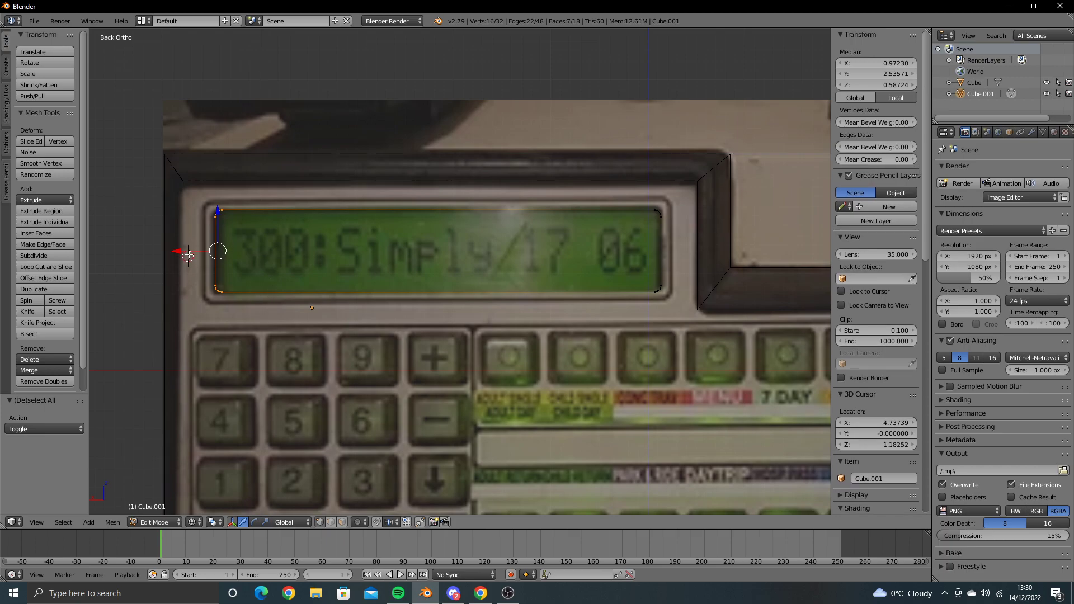
right_click(187, 255)
key(a)
Step: Delete the box's left-hand vertices, leaving a flat display outline
middle_drag(188, 255, 353, 256)
key(KP_3)
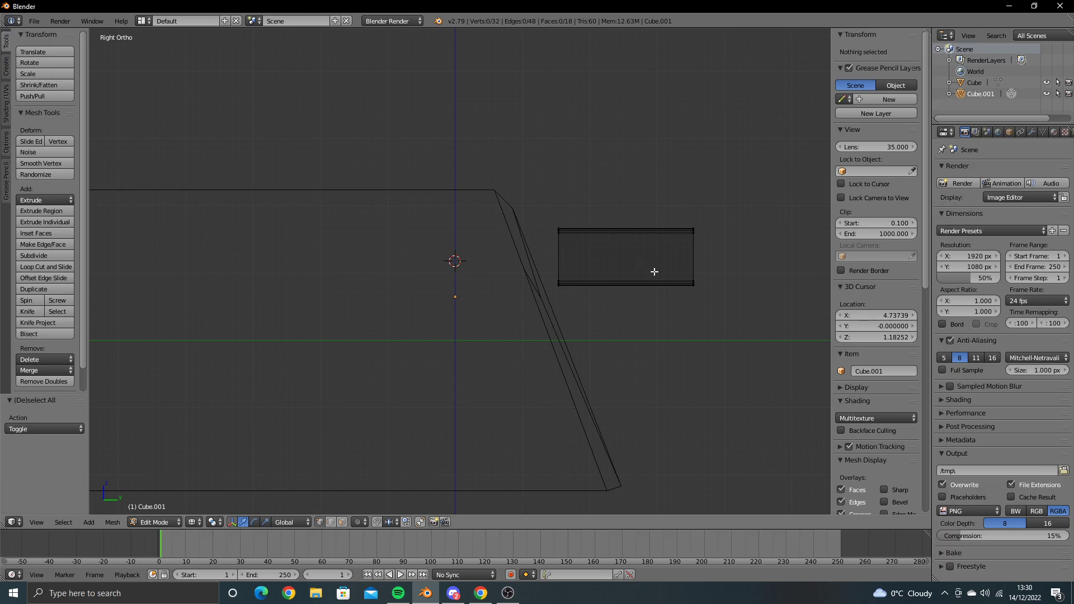
ctrl+drag(577, 206, 590, 338)
key(x)
click(571, 342)
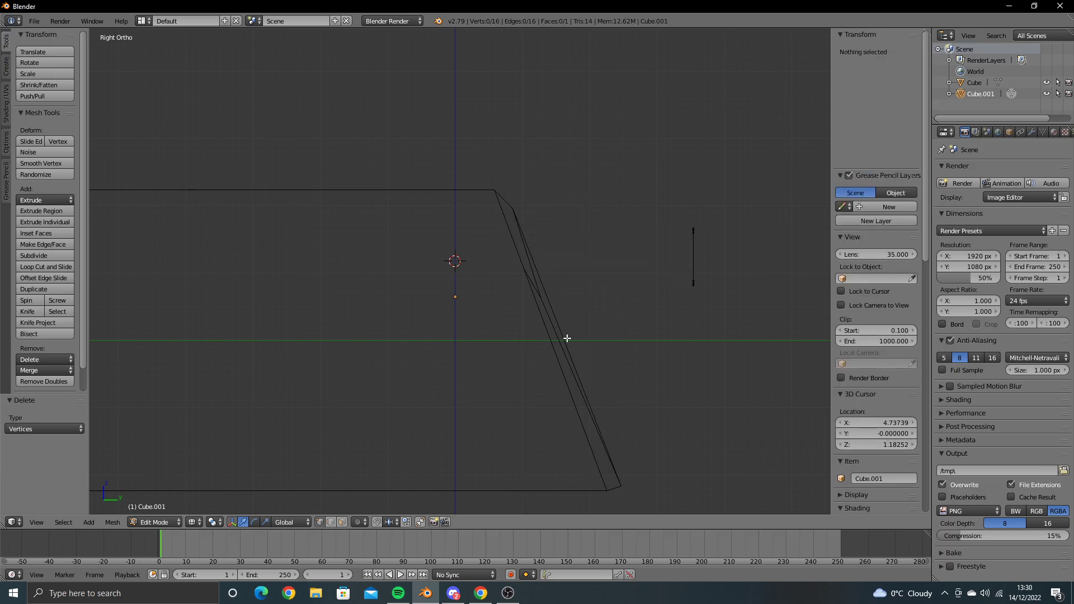
key(ctrl+KP_3)
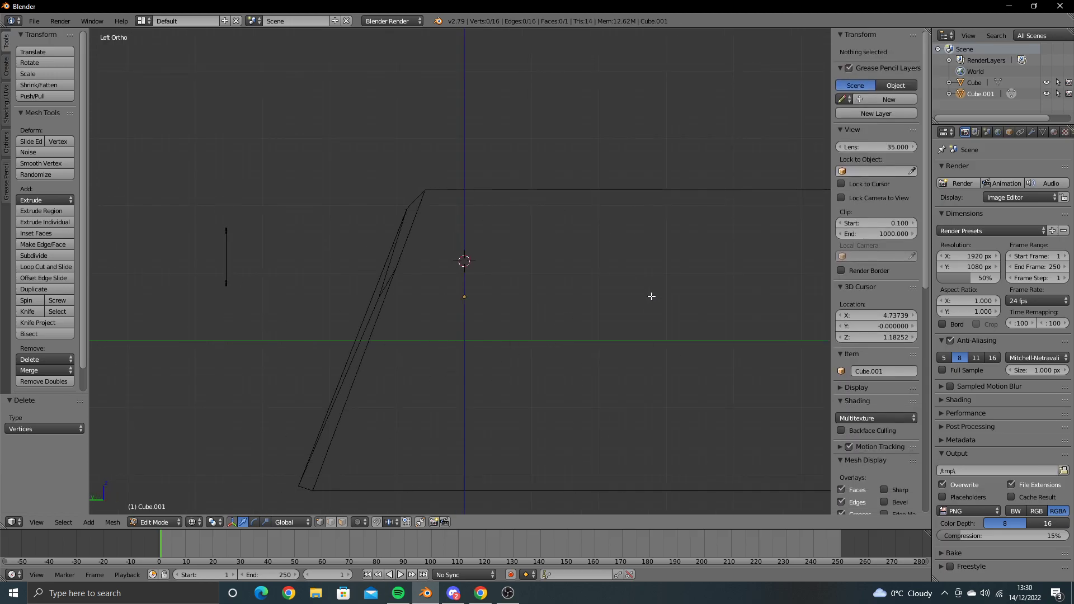
key(KP_3)
key(ctrl+KP_1)
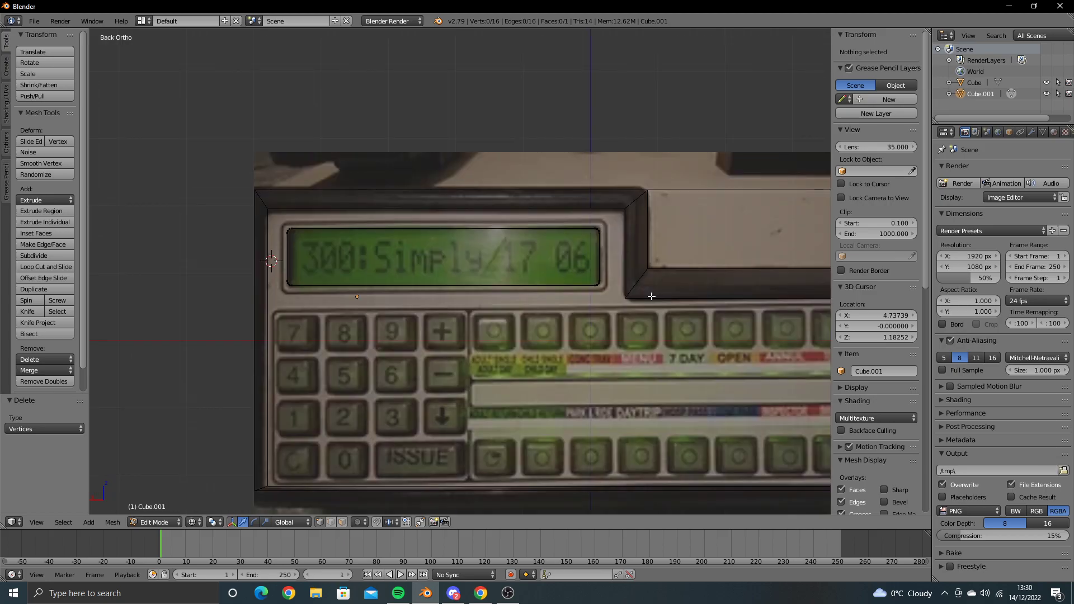
Step: Cut the display outline into the machine body's mesh
key(Tab)
scroll(651, 297, up, 1)
right_click(672, 180)
key(Tab)
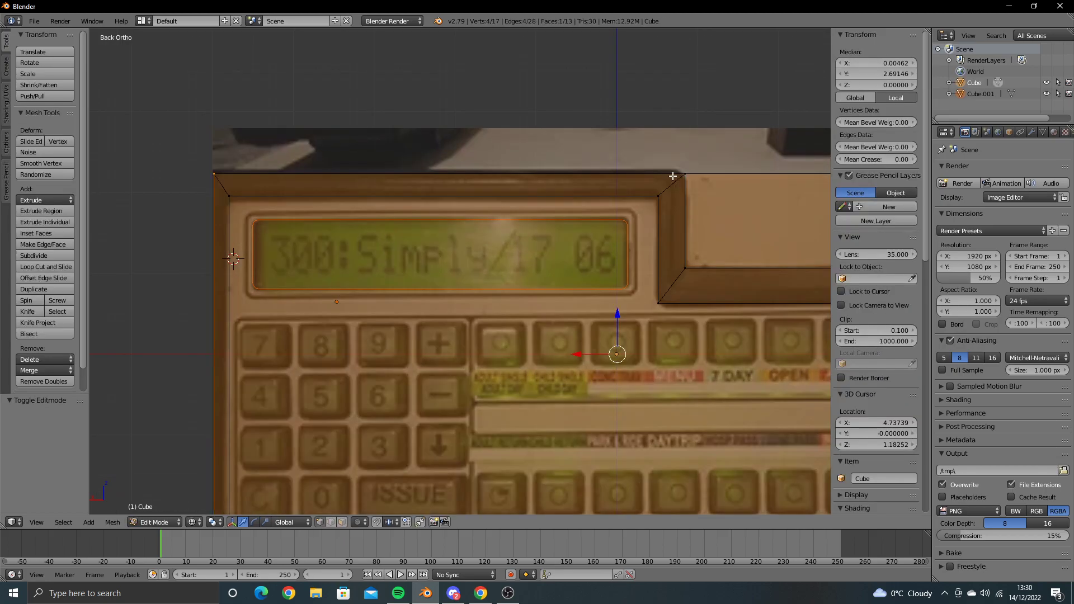
key(a)
click(37, 322)
scroll(188, 256, down, 2)
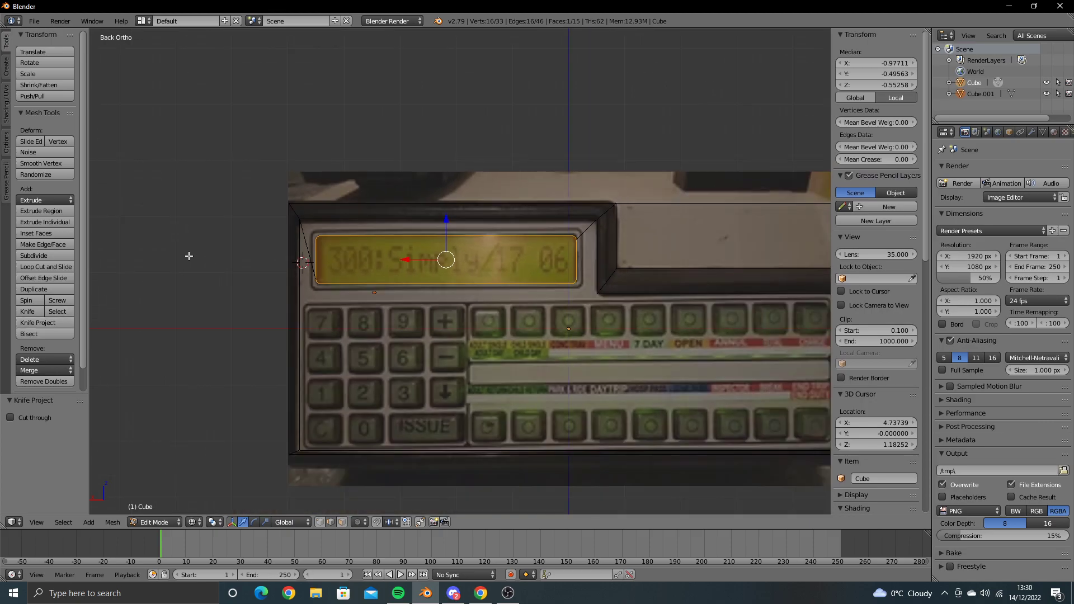
middle_drag(189, 256, 247, 268)
key(a)
key(Tab)
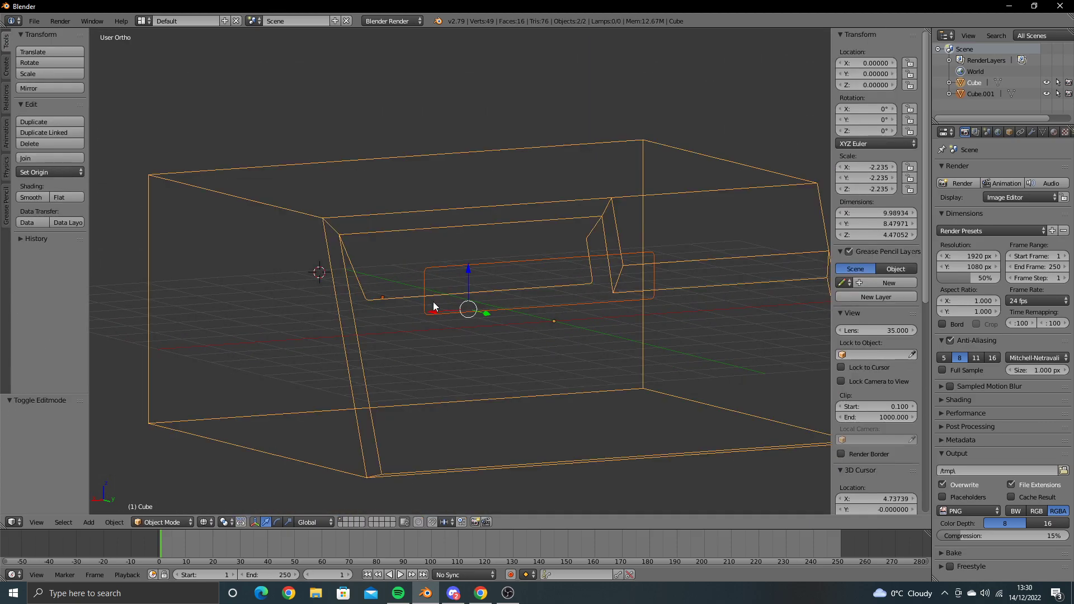
Step: Send the small recess box to another layer and view the body solid from the back
right_click(434, 307)
key(m)
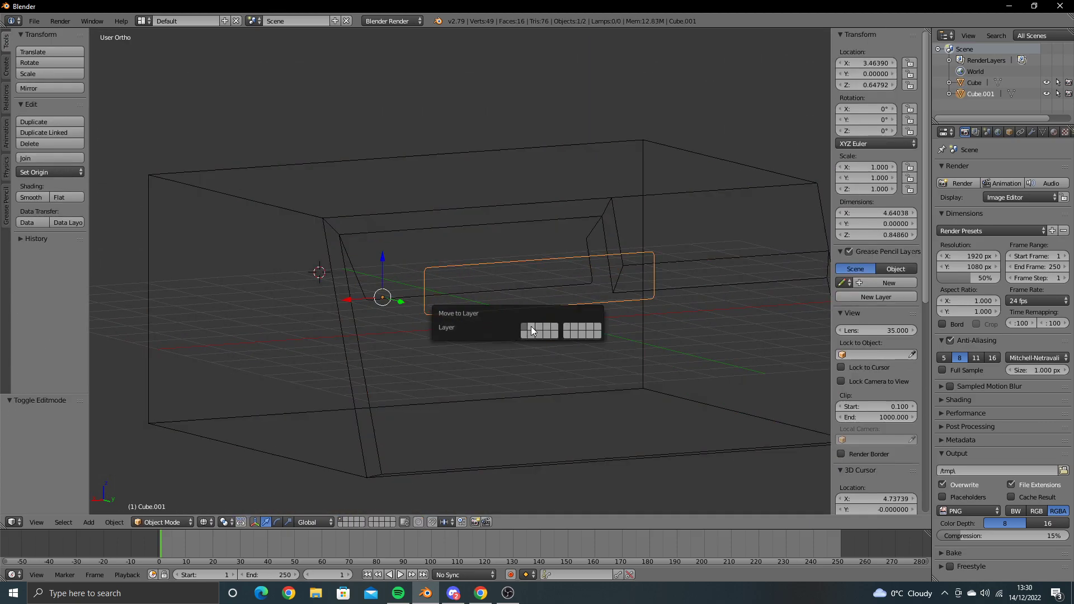
click(531, 327)
key(ctrl+KP_1)
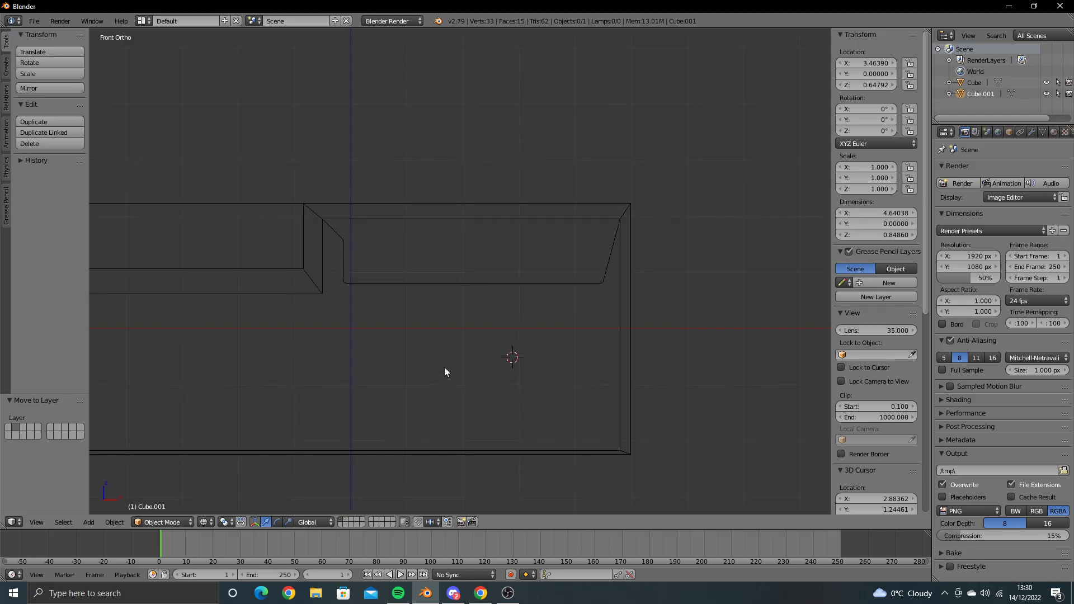
key(z)
scroll(445, 367, up, 2)
scroll(445, 367, up, 1)
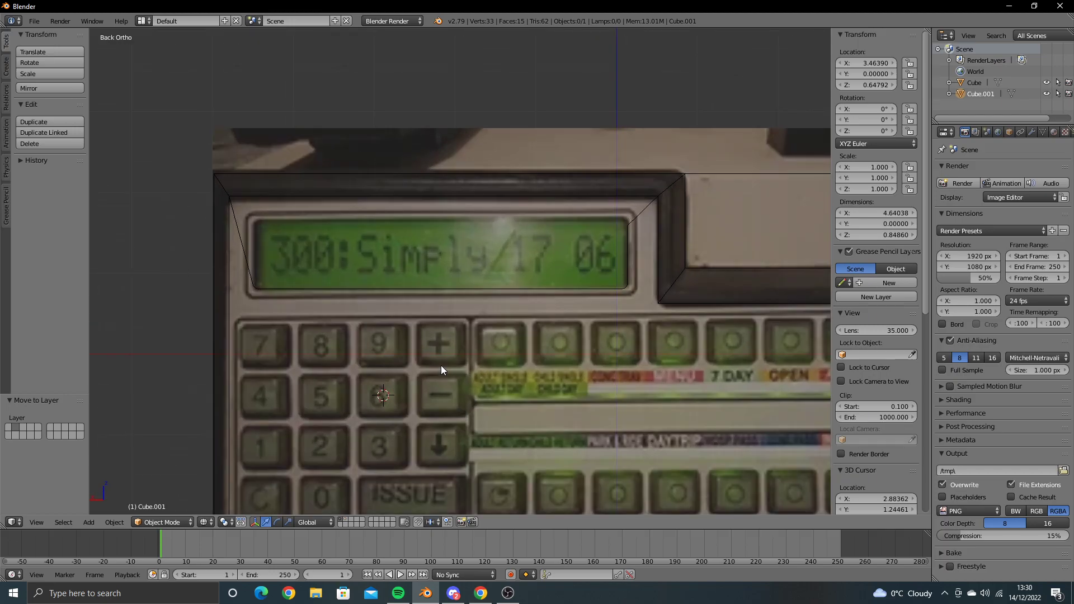
scroll(441, 364, up, 1)
scroll(364, 263, up, 2)
scroll(384, 266, up, 1)
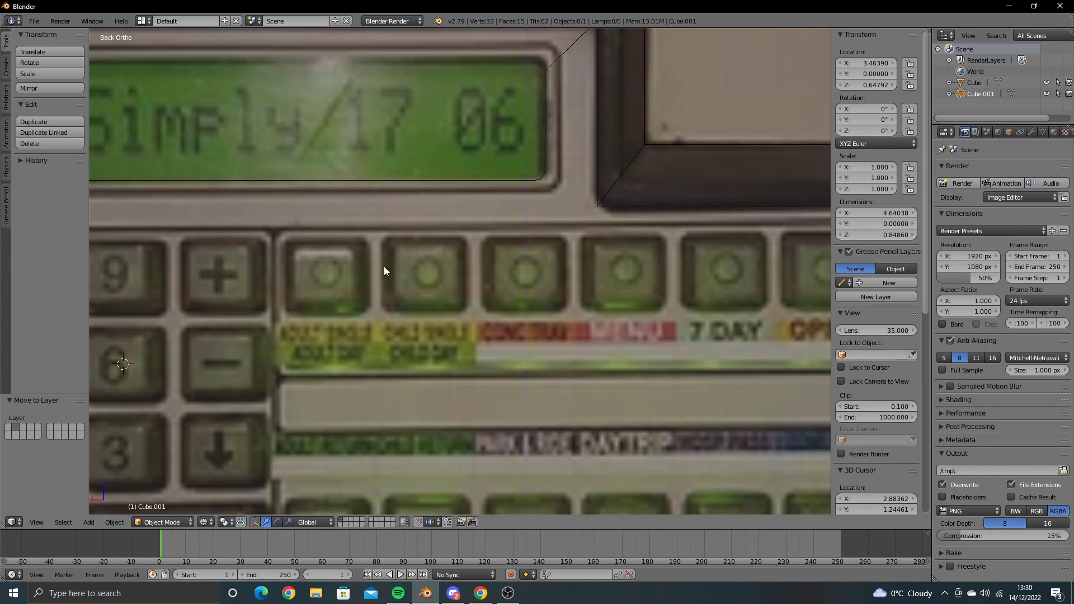
key(ctrl+a)
Step: Apply the object's scale and add a new cube moved toward the keypad
click(391, 261)
key(shift+a)
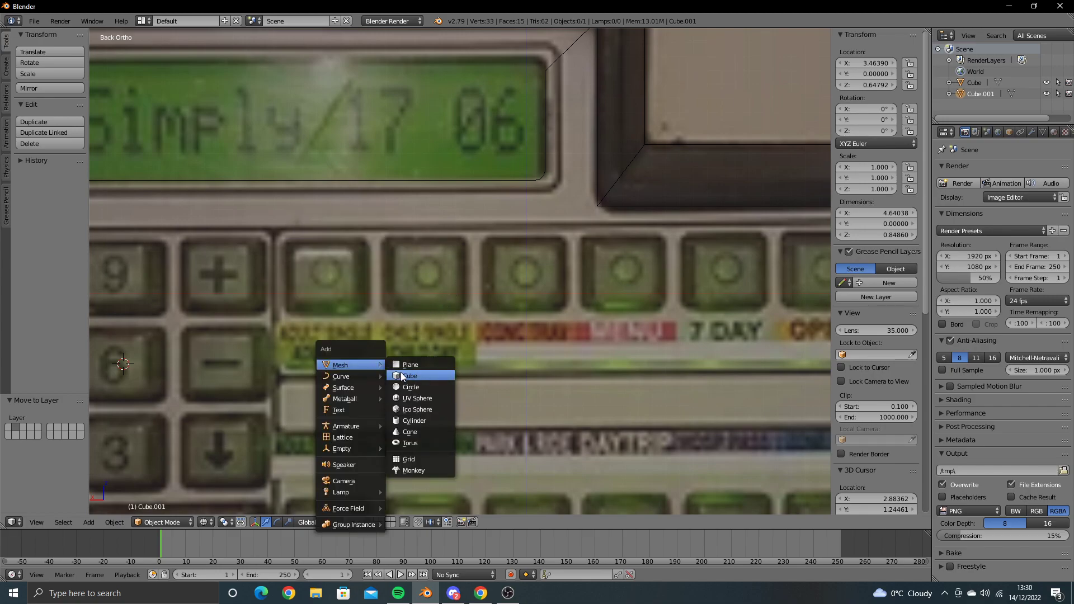
click(402, 374)
scroll(408, 336, down, 4)
key(g)
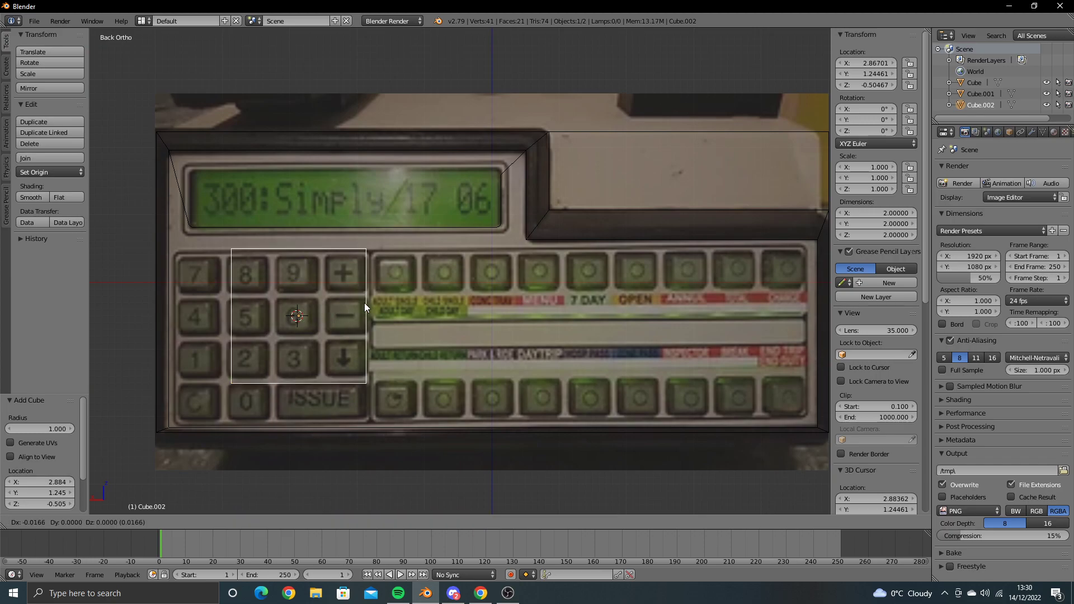
click(459, 261)
Step: Scale and nudge Cube.002 to 0.282 over the first round keypad button
key(s)
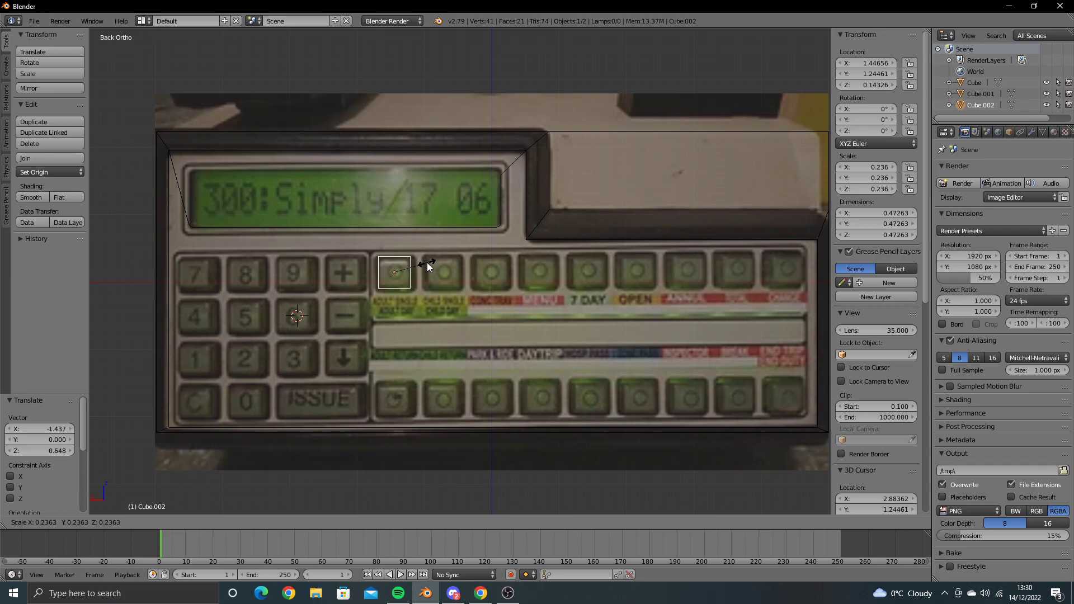
click(426, 262)
scroll(398, 272, up, 5)
scroll(442, 280, up, 2)
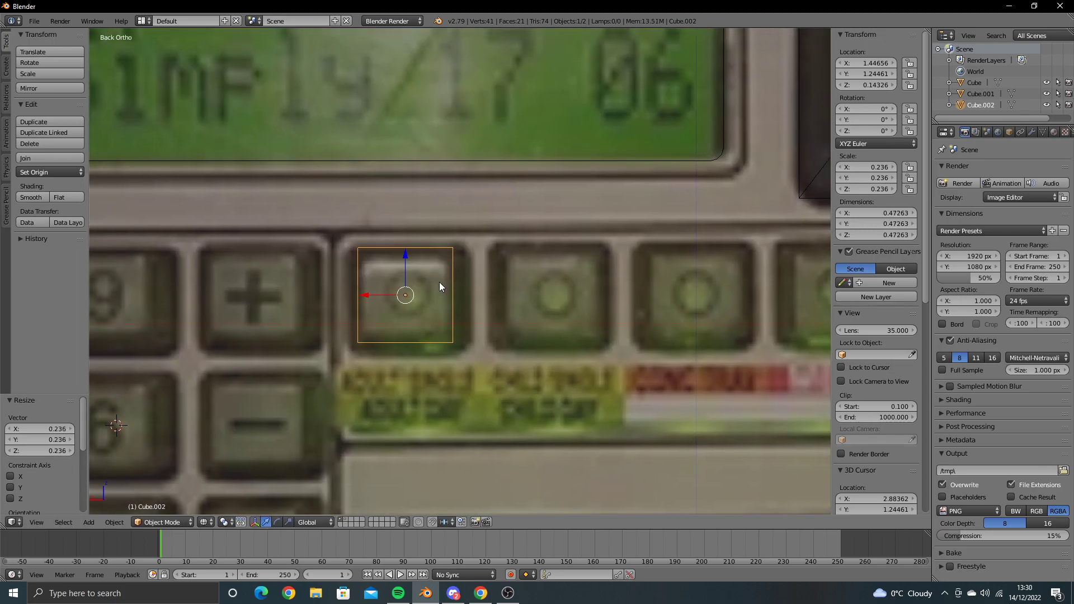
key(s)
click(445, 282)
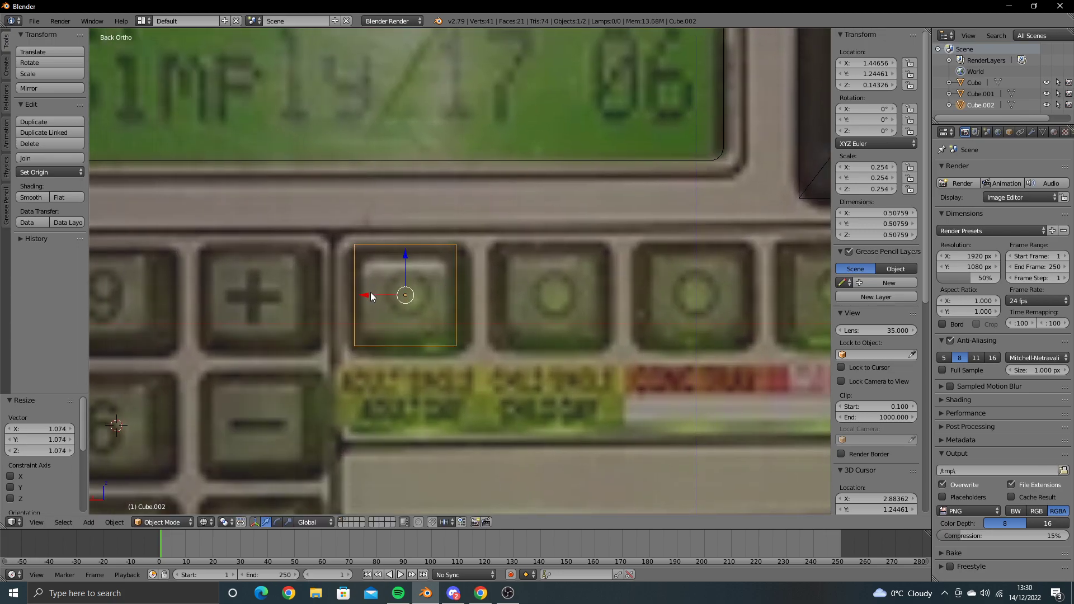
drag(370, 295, 375, 292)
drag(412, 254, 414, 260)
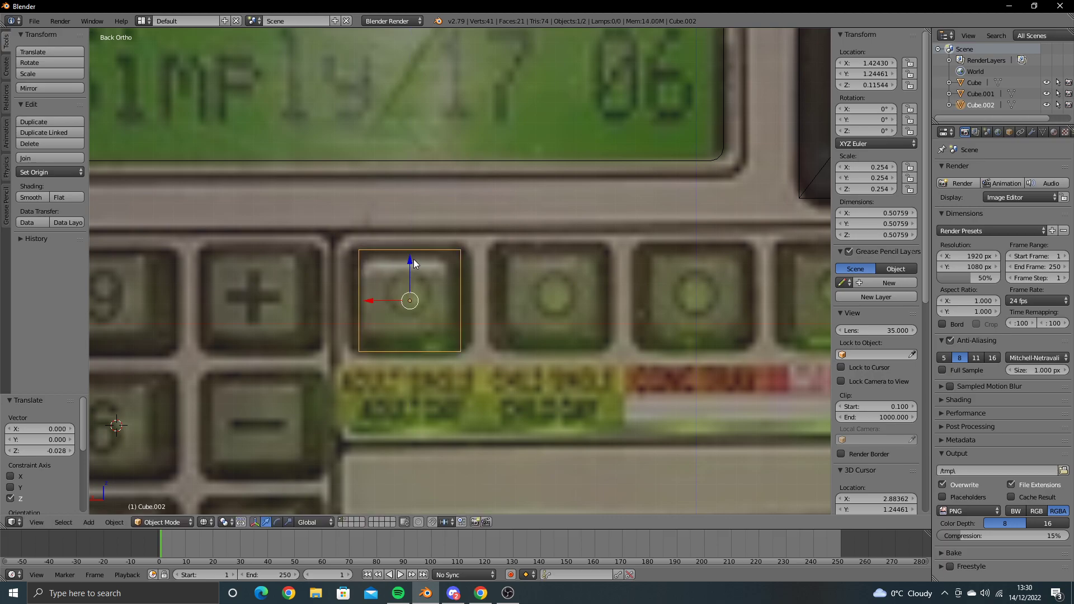
key(shift+s)
key(s)
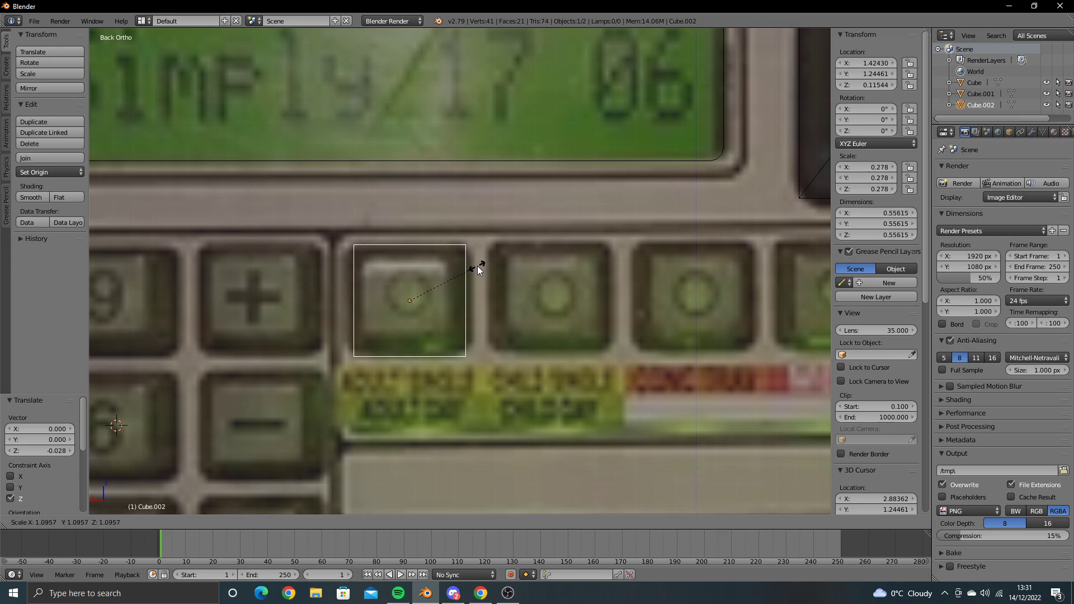
click(485, 264)
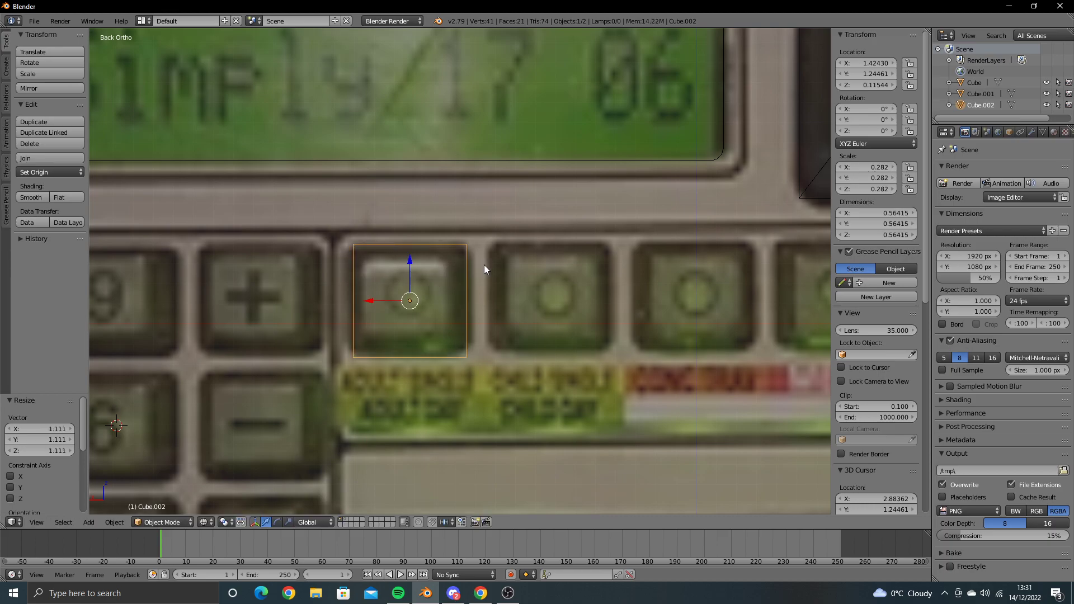
key(Tab)
middle_drag(393, 317, 443, 362)
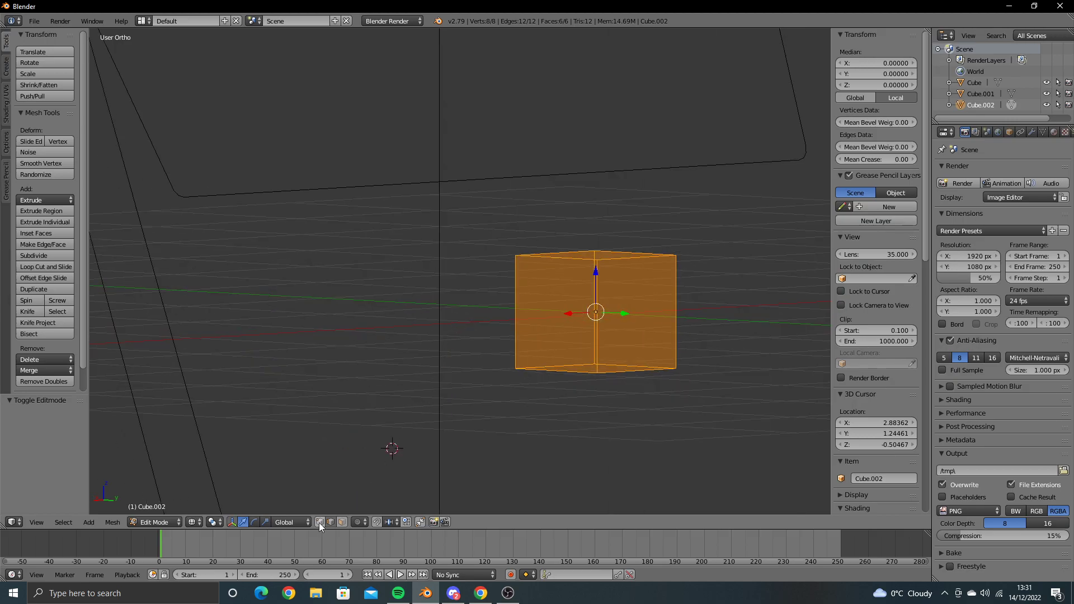
Step: Bevel the cube's four corner edges with 2 segments at 0.317
right_click(570, 369)
shift+right_click(624, 357)
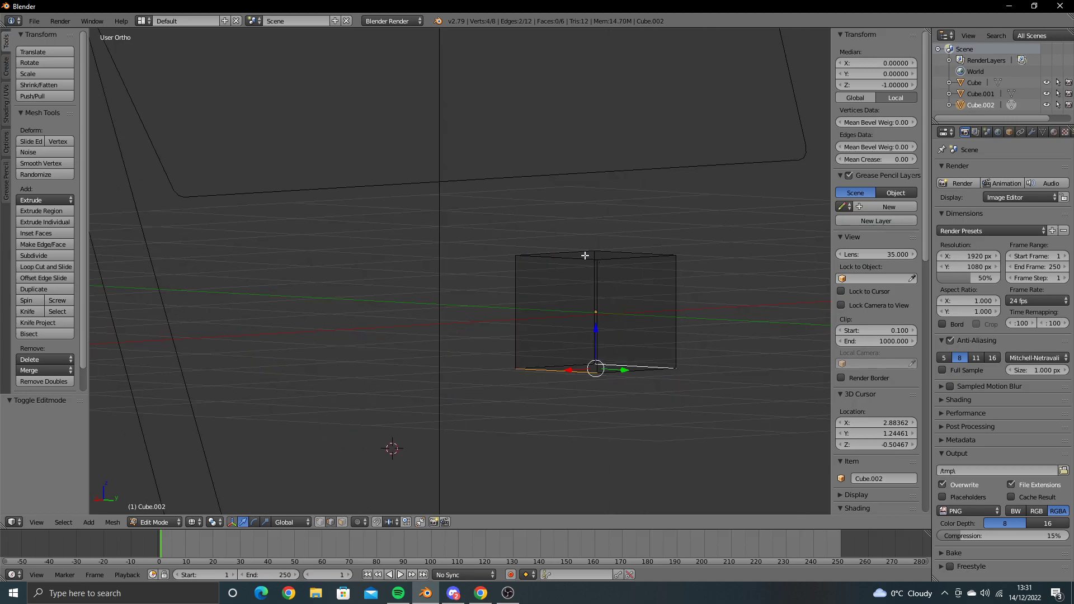
shift+right_click(565, 257)
shift+right_click(618, 248)
key(KP_1)
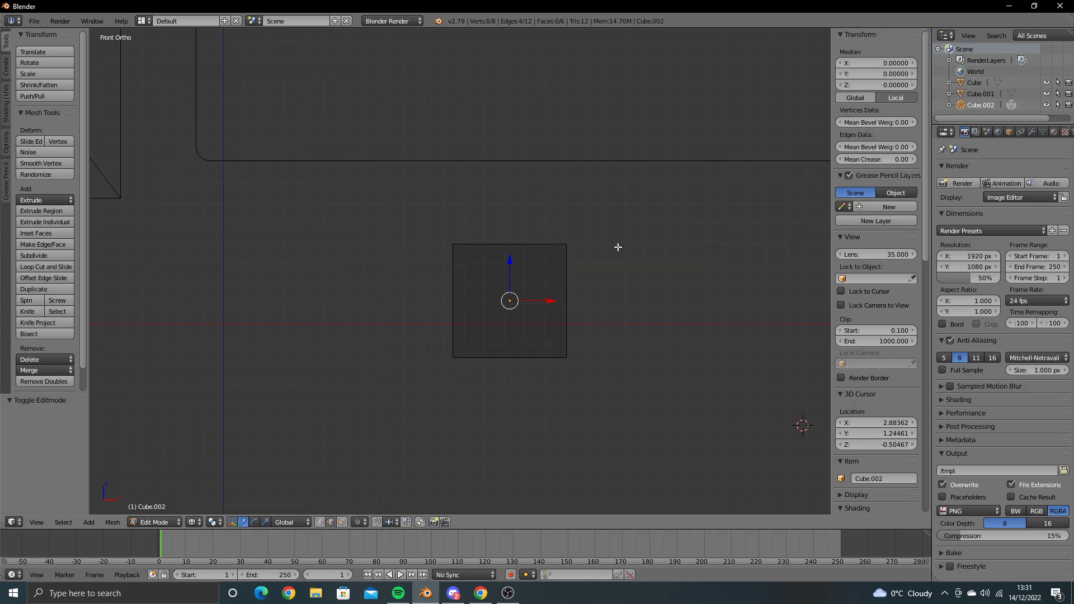
key(ctrl+KP_1)
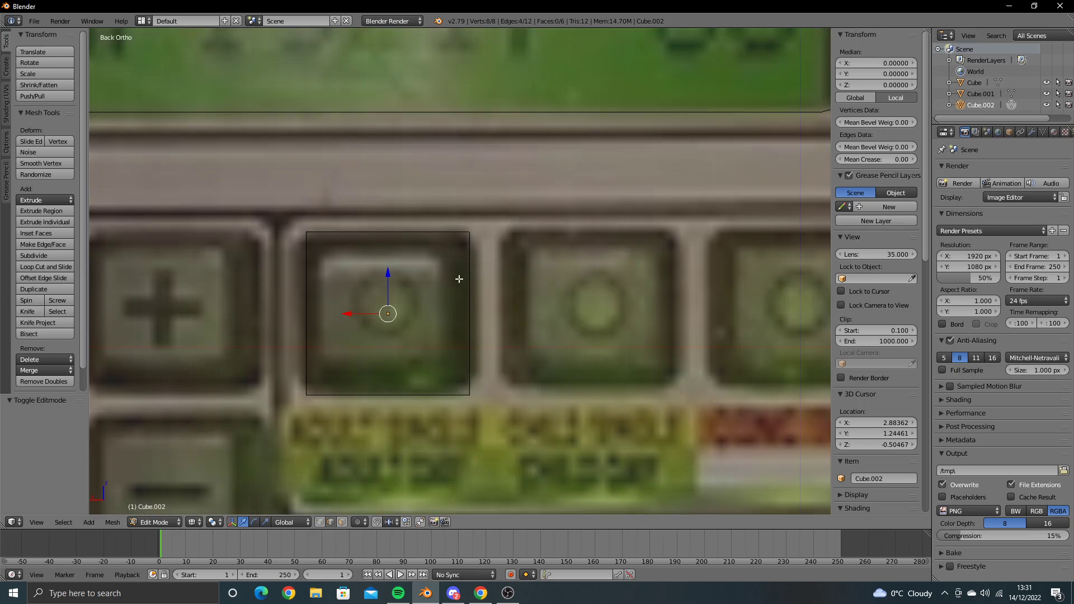
scroll(458, 279, down, 3)
scroll(459, 279, up, 3)
scroll(459, 279, up, 1)
key(ctrl+b)
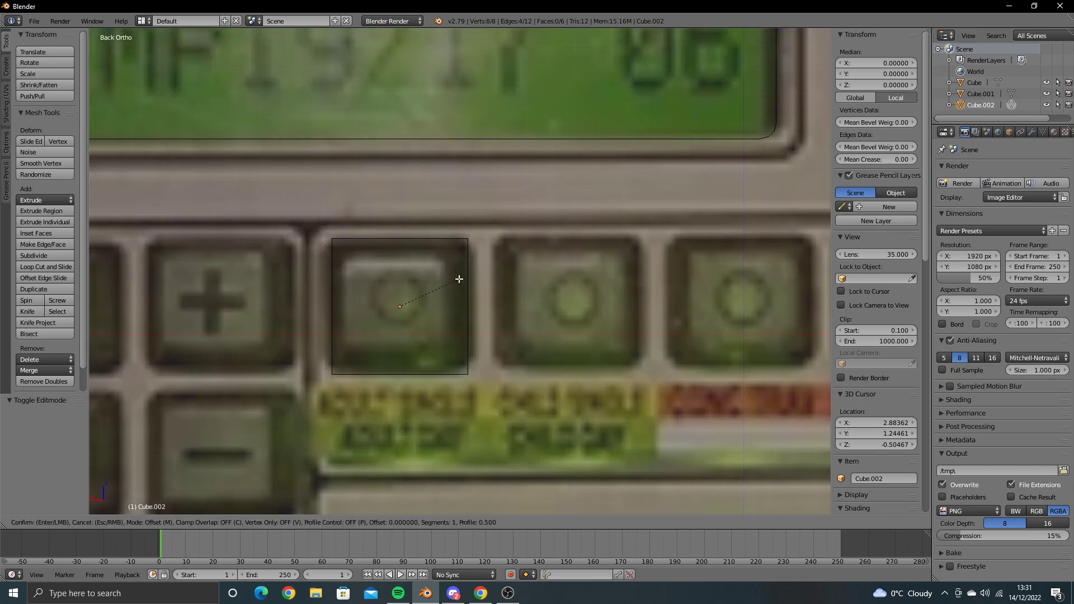
scroll(526, 273, up, 1)
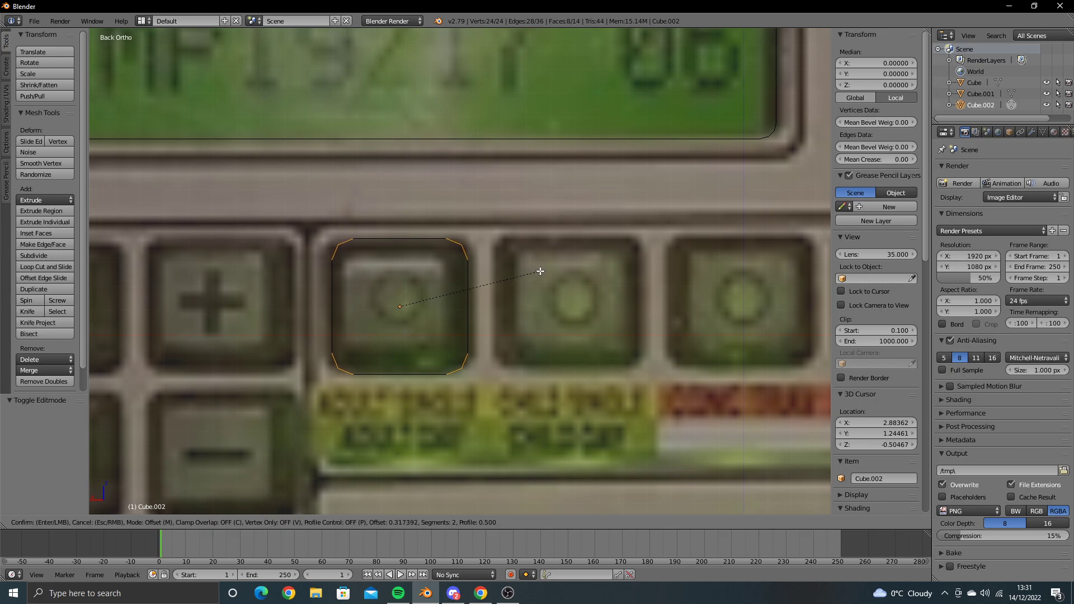
click(539, 271)
Step: Select the cube's top vertices and lower them slightly
click(320, 522)
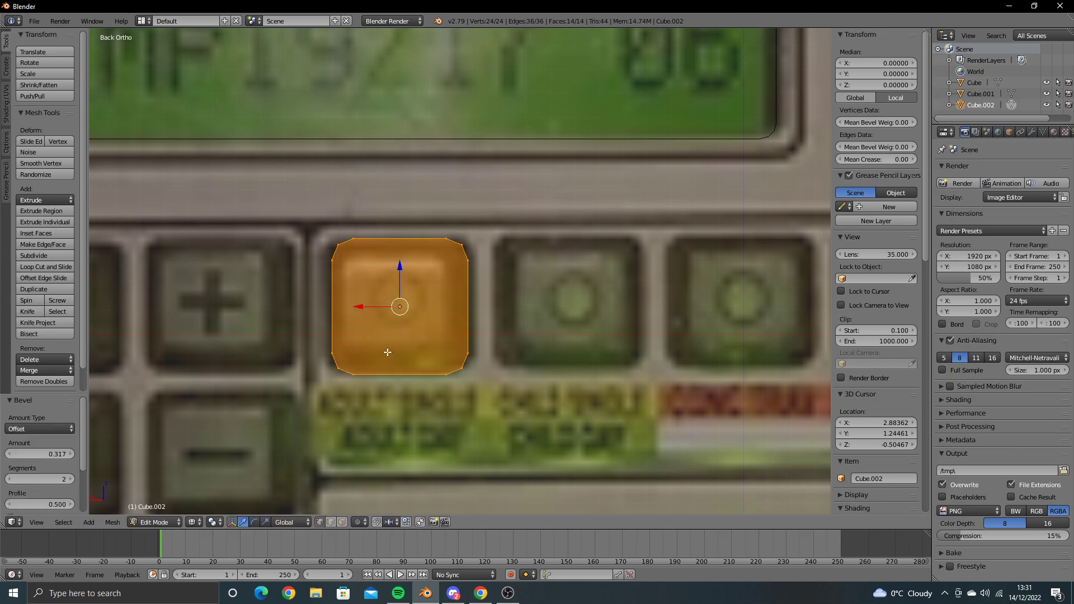
key(a)
ctrl+drag(439, 312, 391, 331)
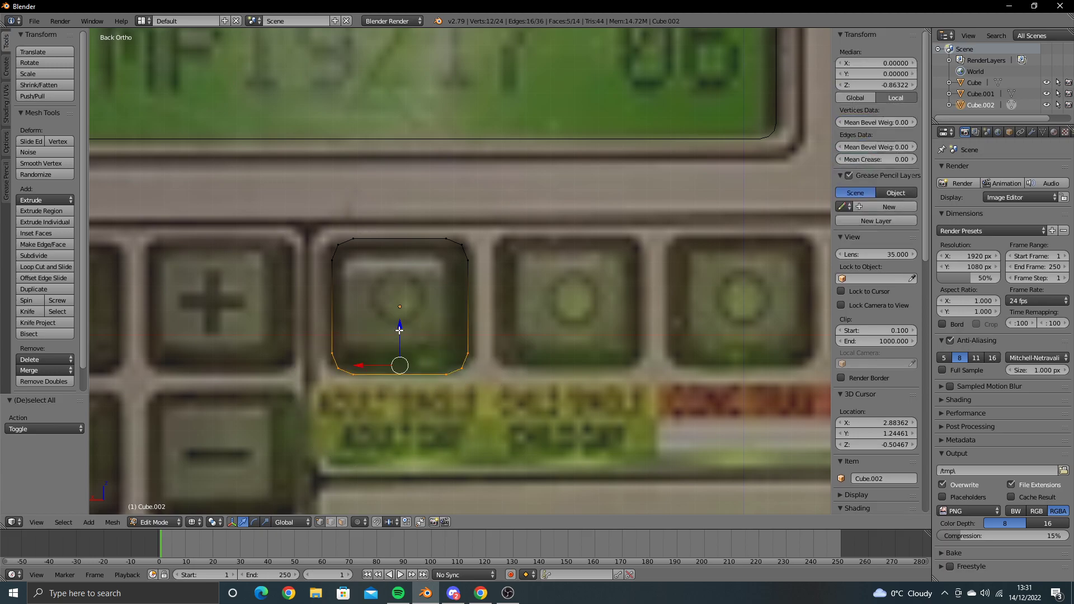
key(a)
ctrl+drag(241, 263, 495, 275)
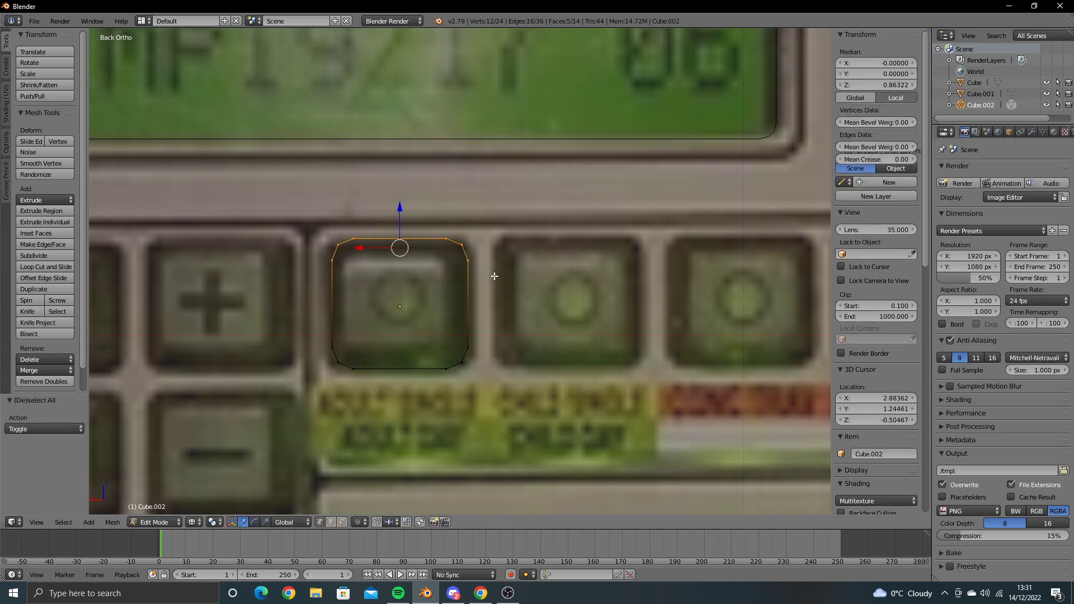
drag(399, 209, 401, 217)
key(a)
mouse_move(396, 259)
middle_down()
mouse_move(537, 283)
mouse_move(470, 278)
middle_up()
Step: Move the whole button mesh along Y and recentre the view over the photo
key(a)
key(g)
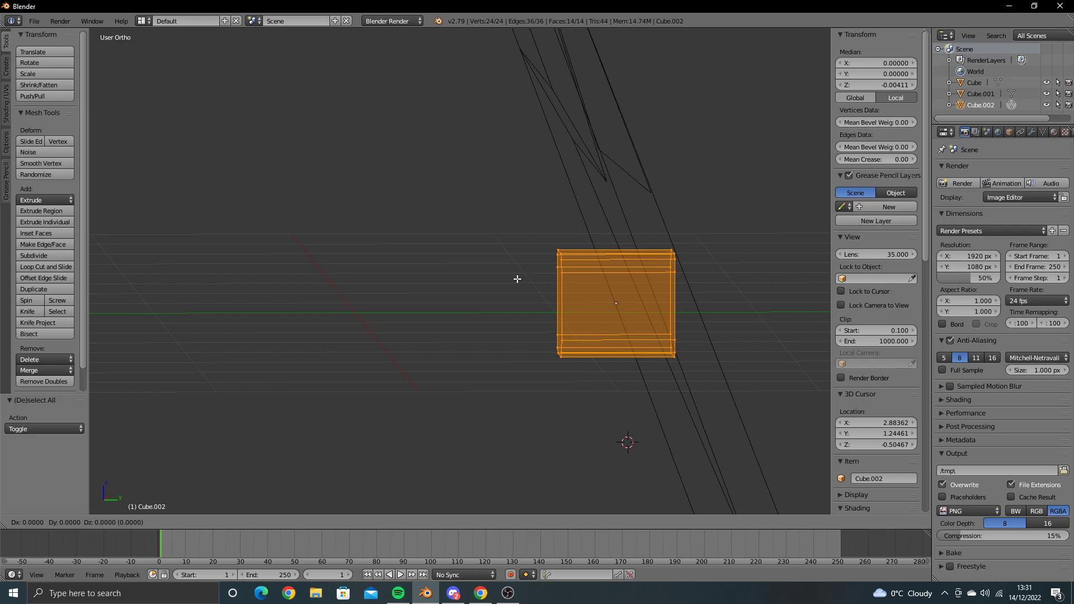
key(y)
click(647, 278)
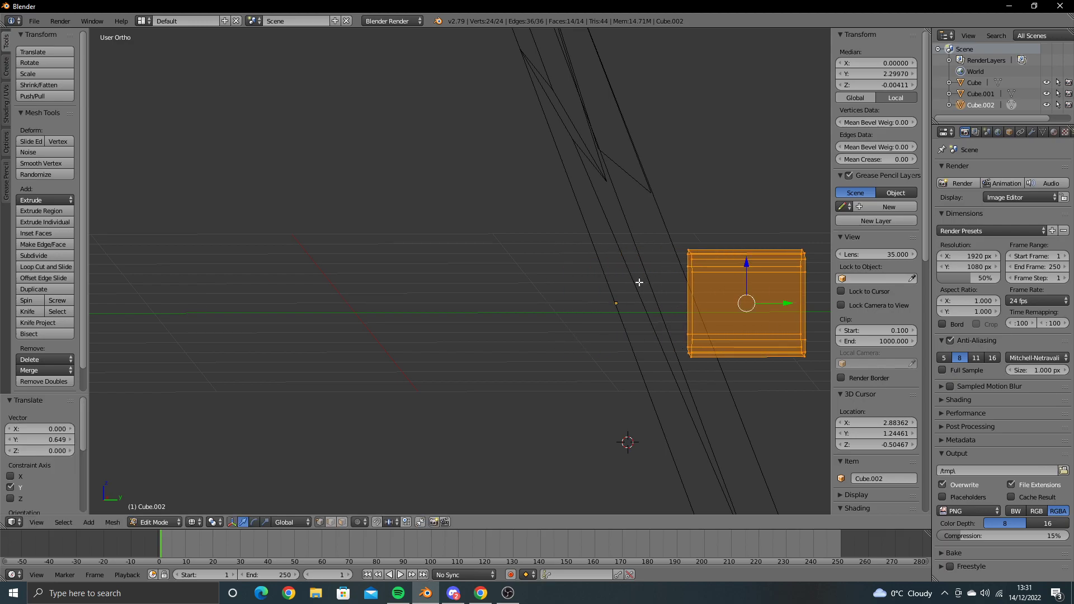
key(KP_3)
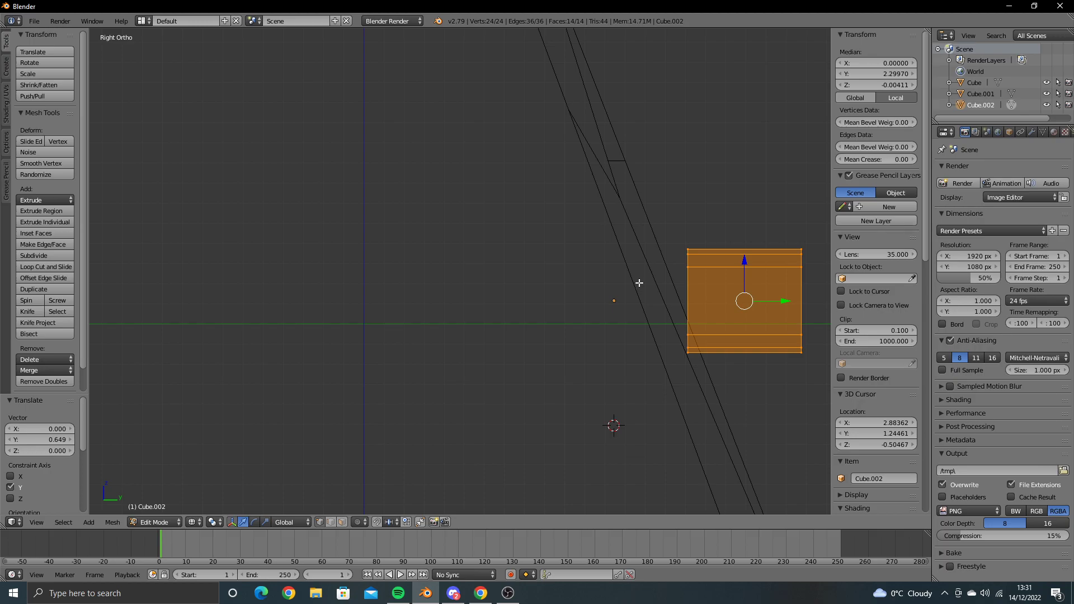
key(ctrl+KP_1)
scroll(638, 283, up, 2)
shift+middle_drag(630, 280, 683, 278)
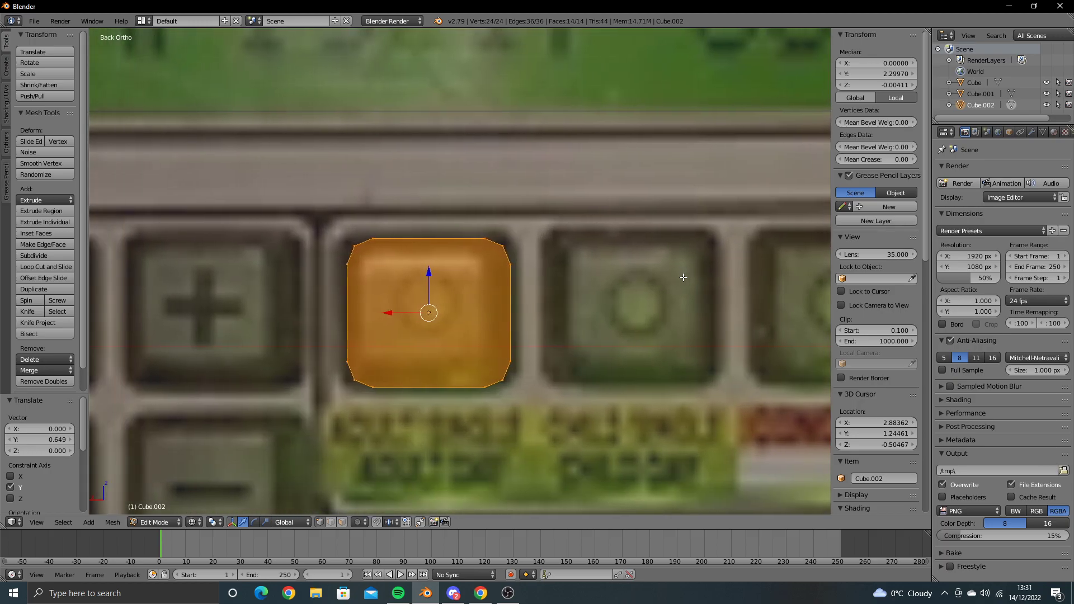
Step: Shade the button smooth and add an Edge Split modifier at a 50° split angle
key(w)
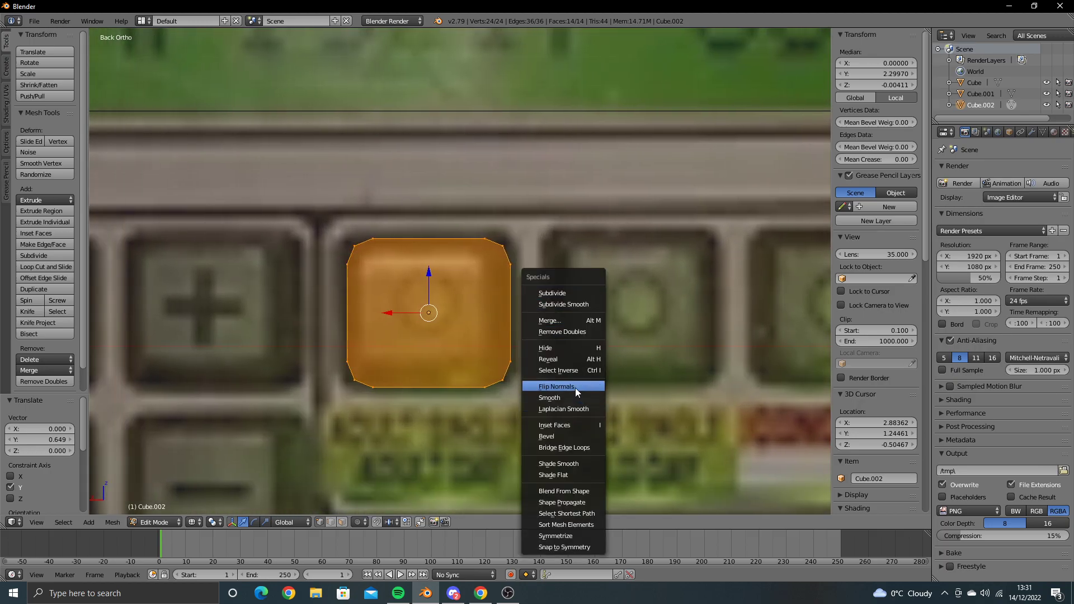
click(559, 464)
click(1029, 133)
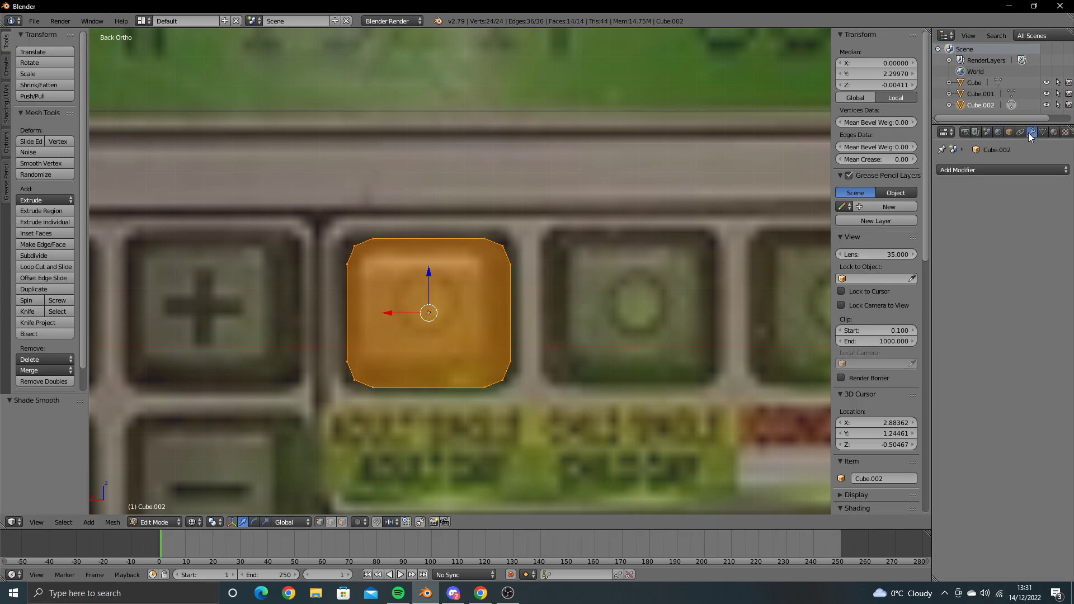
click(992, 170)
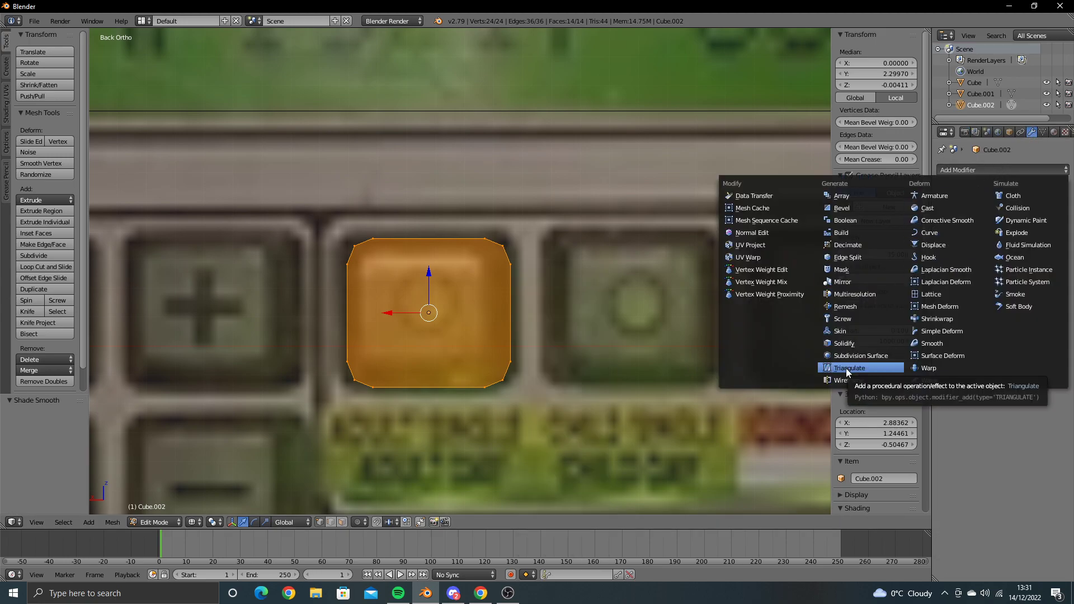
click(847, 257)
click(982, 230)
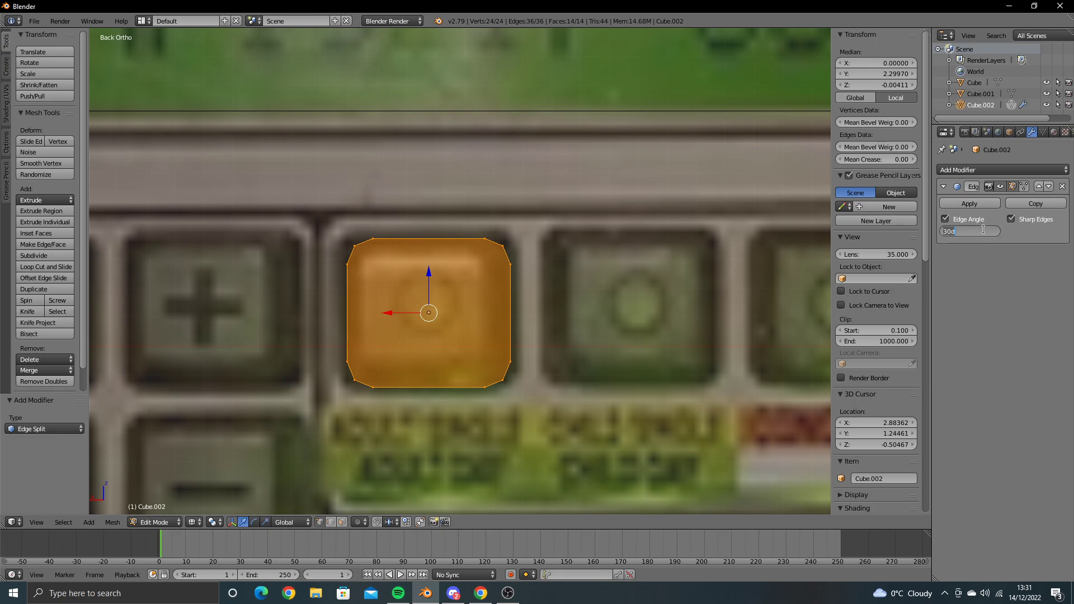
key(Return)
click(977, 232)
key(Return)
key(Tab)
mouse_move(538, 301)
middle_down()
mouse_move(607, 333)
mouse_move(551, 294)
middle_up()
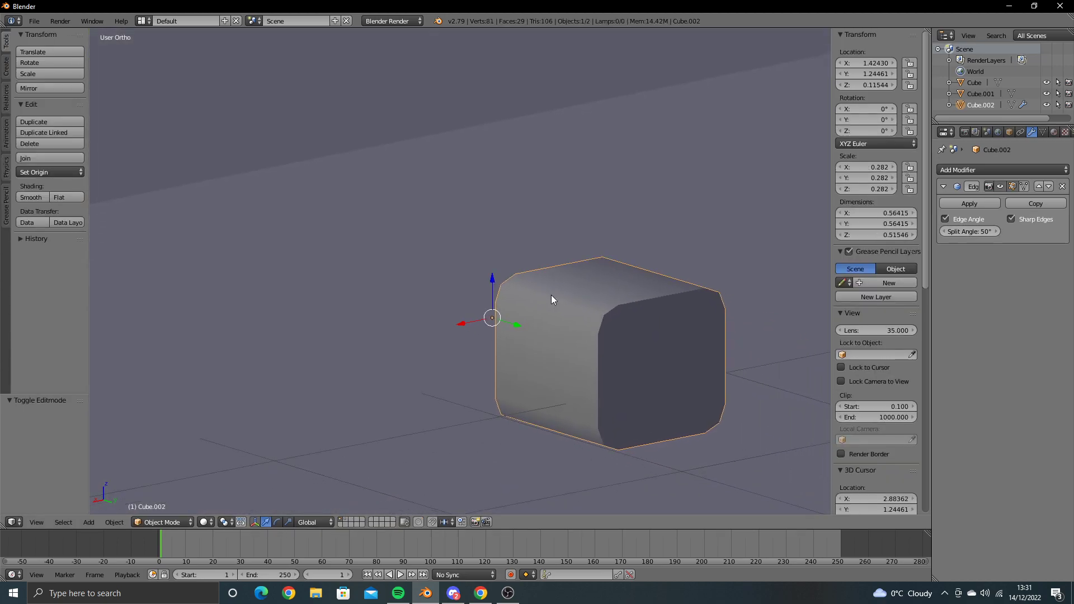
Step: Select the button's right-side face vertices using the wireframe view
key(KP_3)
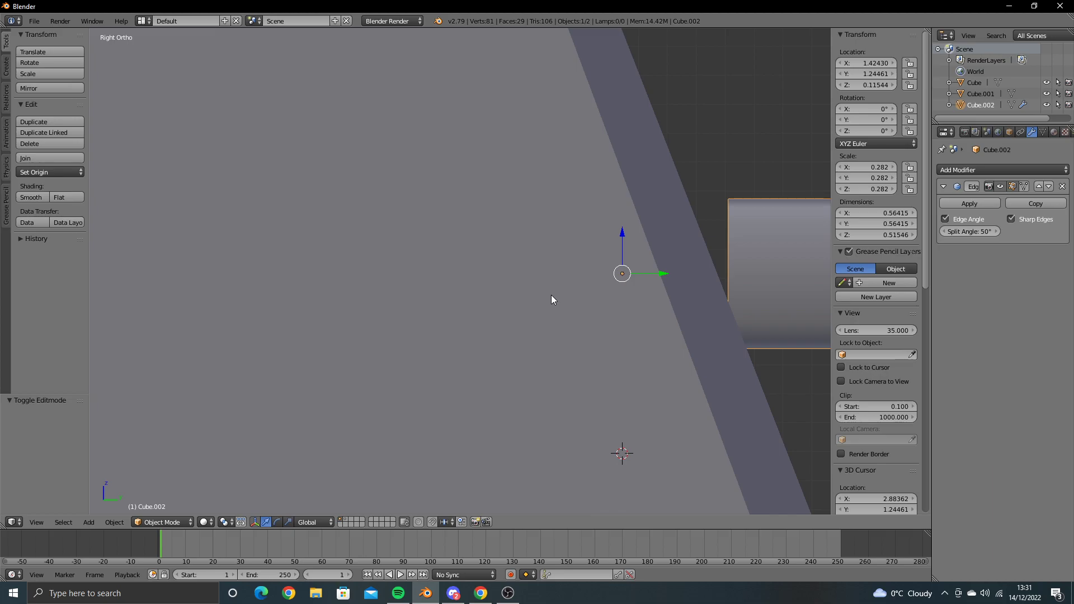
key(ctrl+KP_1)
key(Tab)
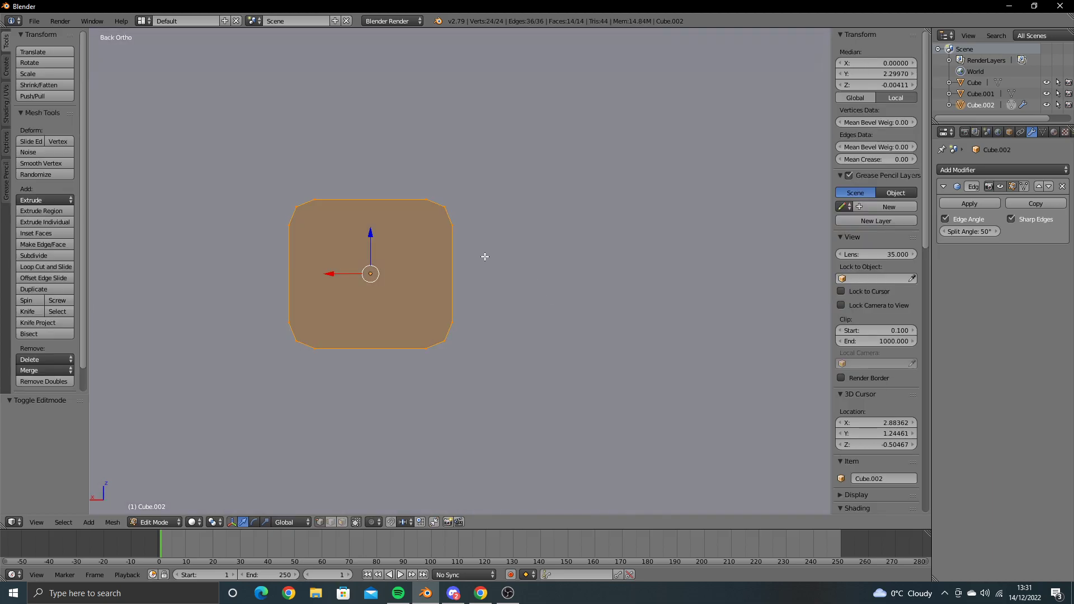
mouse_move(482, 257)
middle_down()
mouse_move(523, 305)
mouse_move(473, 242)
mouse_move(633, 252)
middle_up()
key(a)
key(z)
mouse_move(673, 220)
ctrl+mouse_down()
mouse_move(762, 159)
mouse_move(695, 379)
mouse_move(692, 370)
ctrl+mouse_up()
key(z)
key(KP_1)
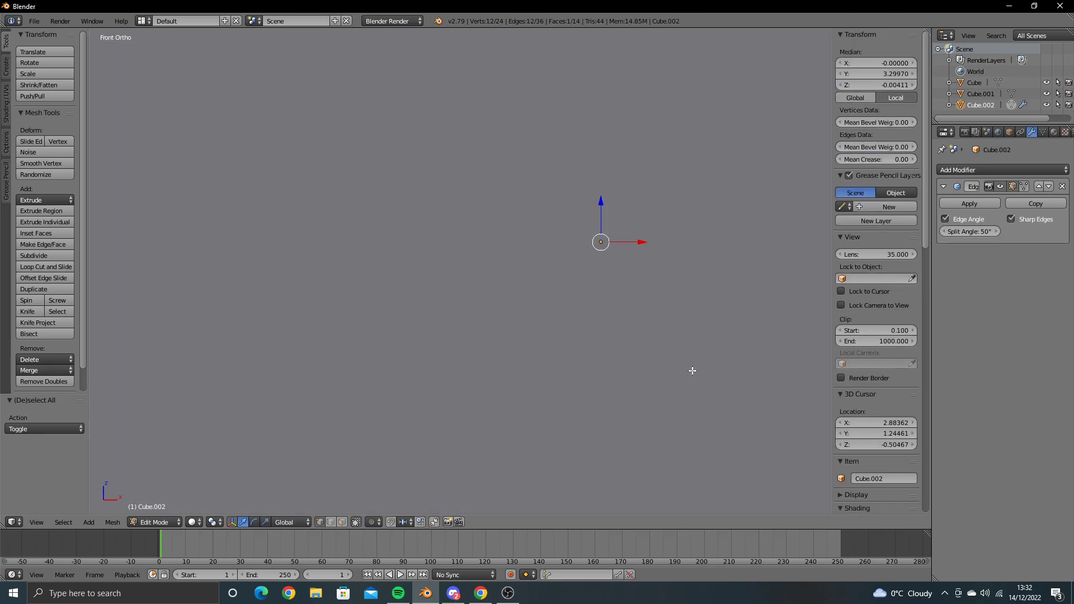
key(ctrl+KP_1)
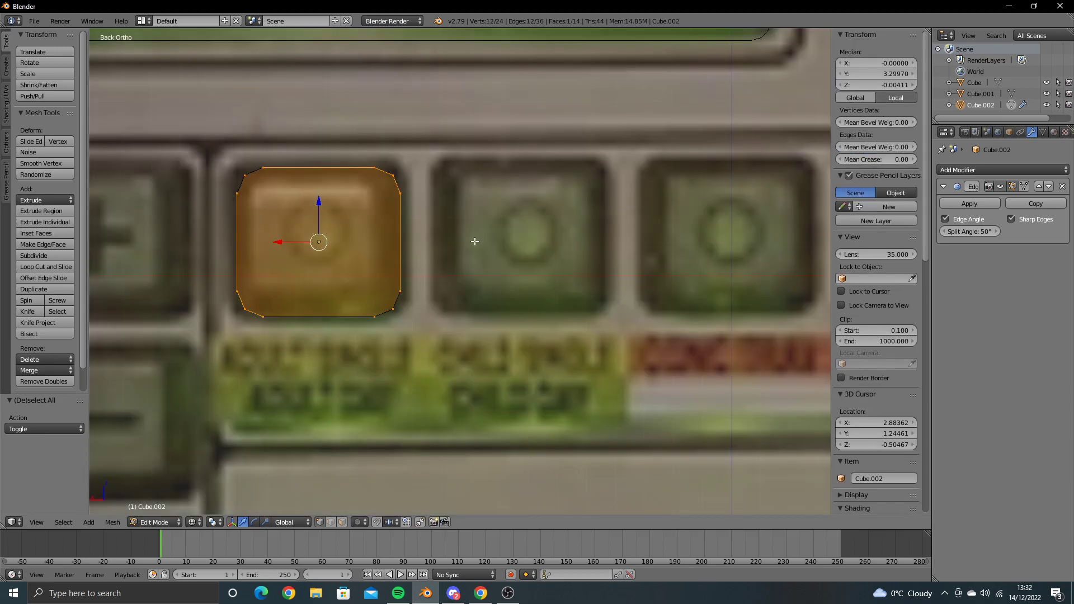
shift+middle_drag(475, 240, 549, 254)
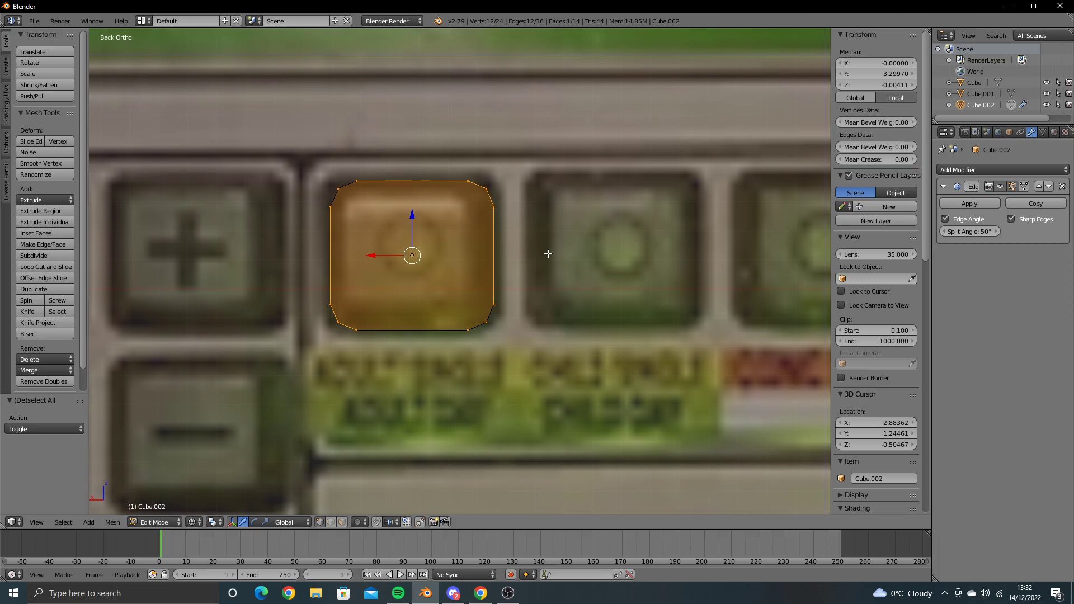
scroll(564, 254, up, 2)
Step: Extrude that face, scale it to 0.8 and move it -0.424 along Y
key(e)
text(s)
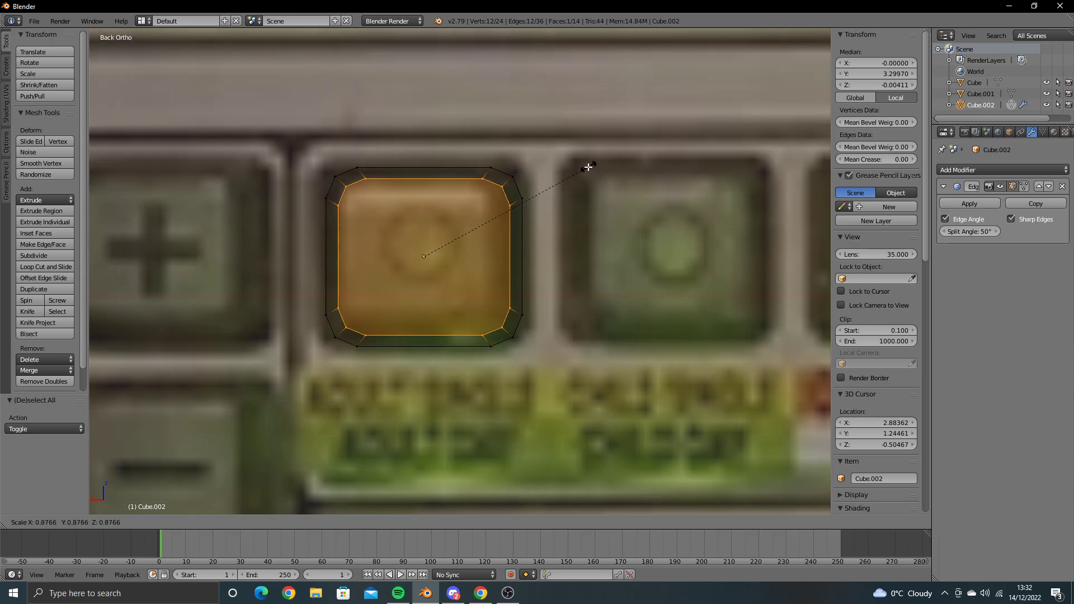
text(.8)
key(Return)
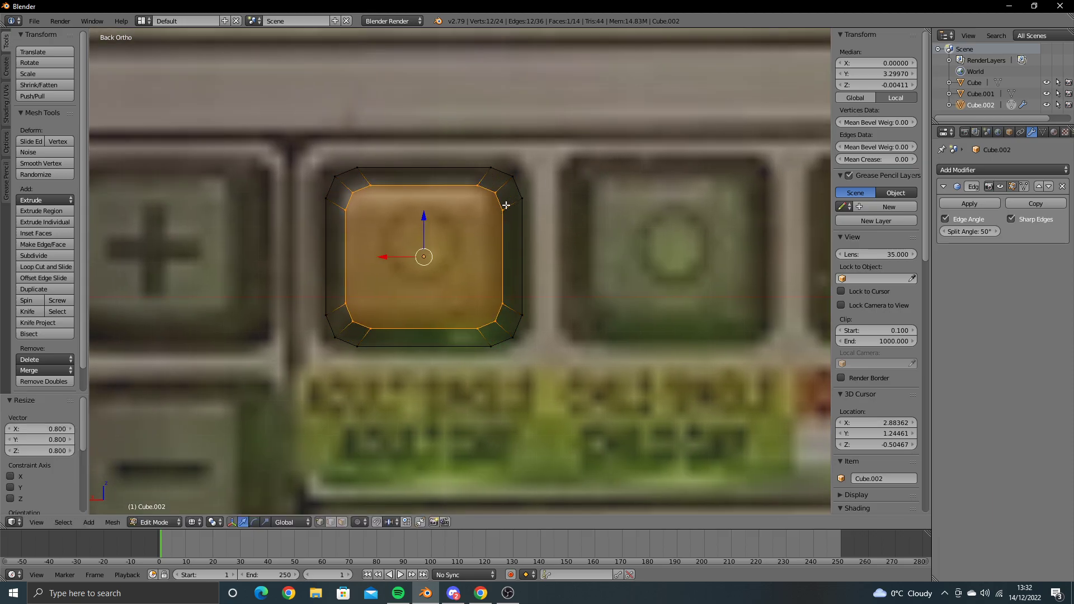
mouse_move(506, 204)
middle_down()
mouse_move(566, 234)
mouse_move(611, 234)
middle_up()
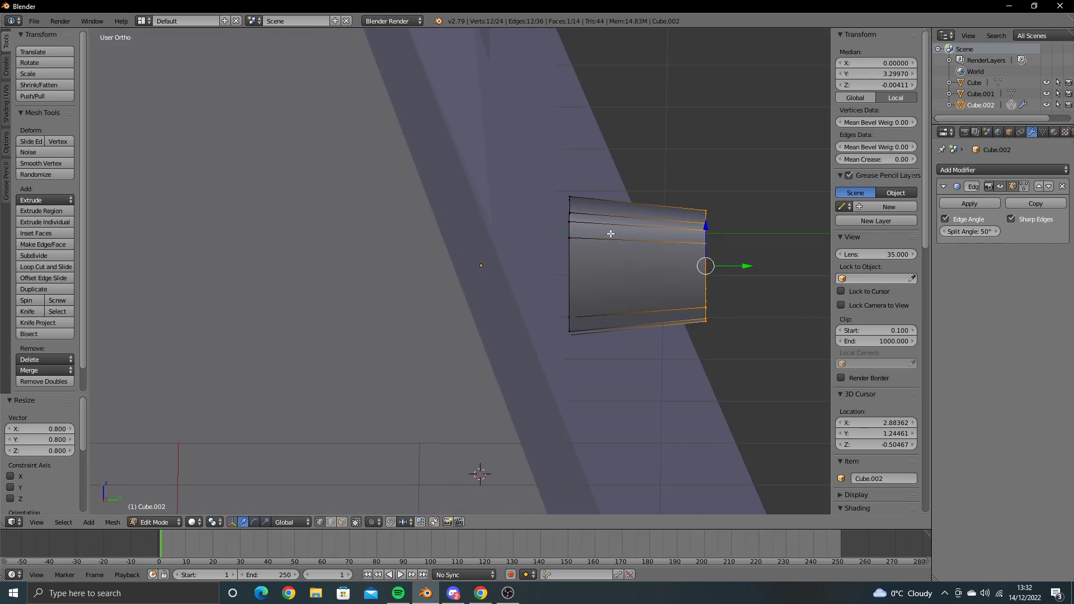
key(ctrl+KP_3)
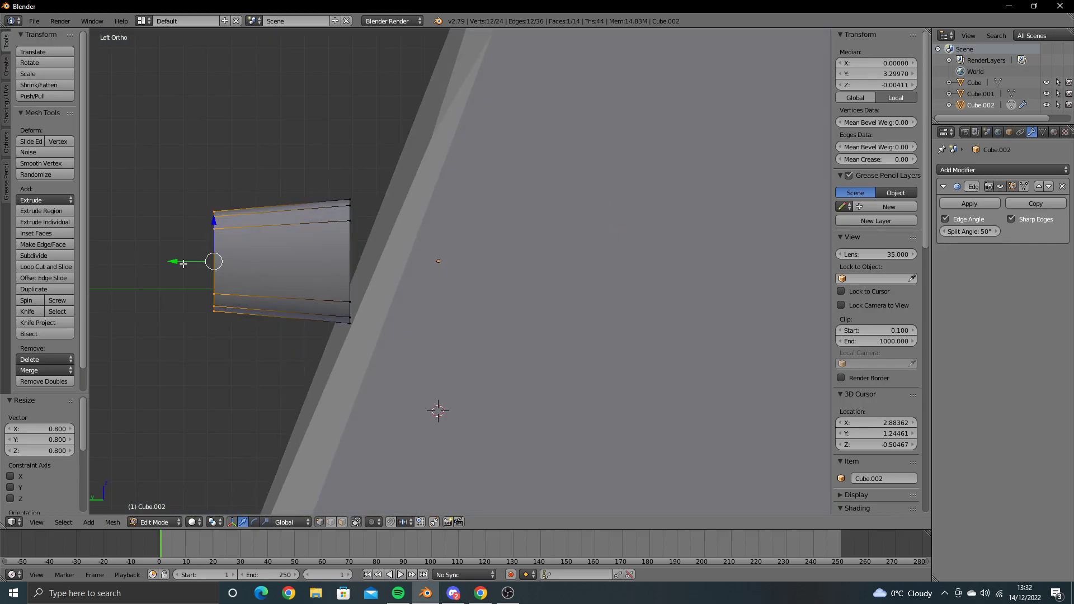
drag(179, 261, 284, 262)
middle_drag(312, 259, 488, 278)
Step: Return to object mode and centre the button's origin on its geometry
key(Tab)
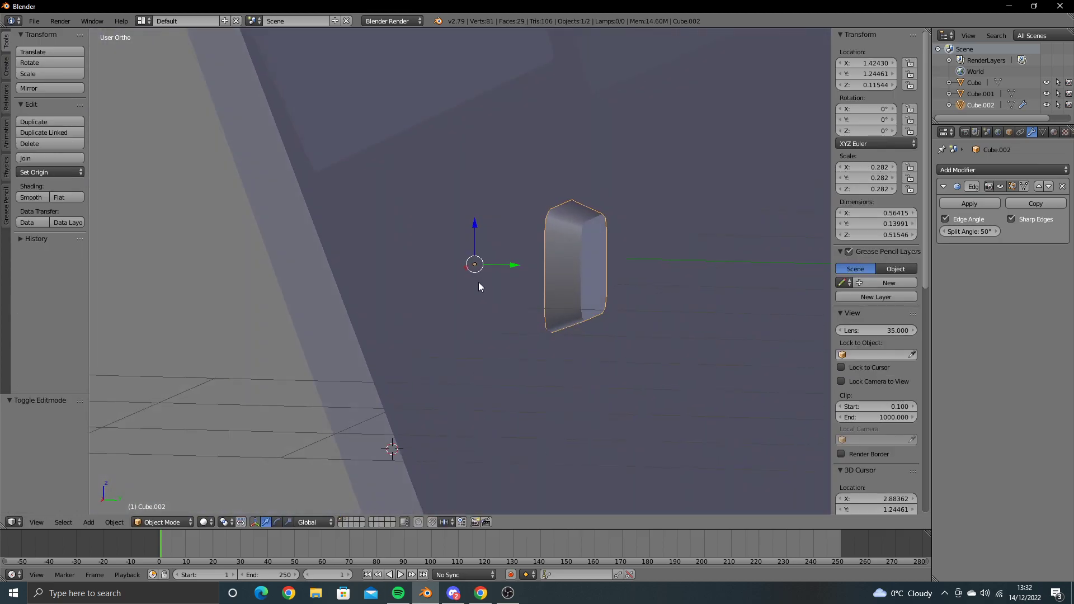
key(KP_3)
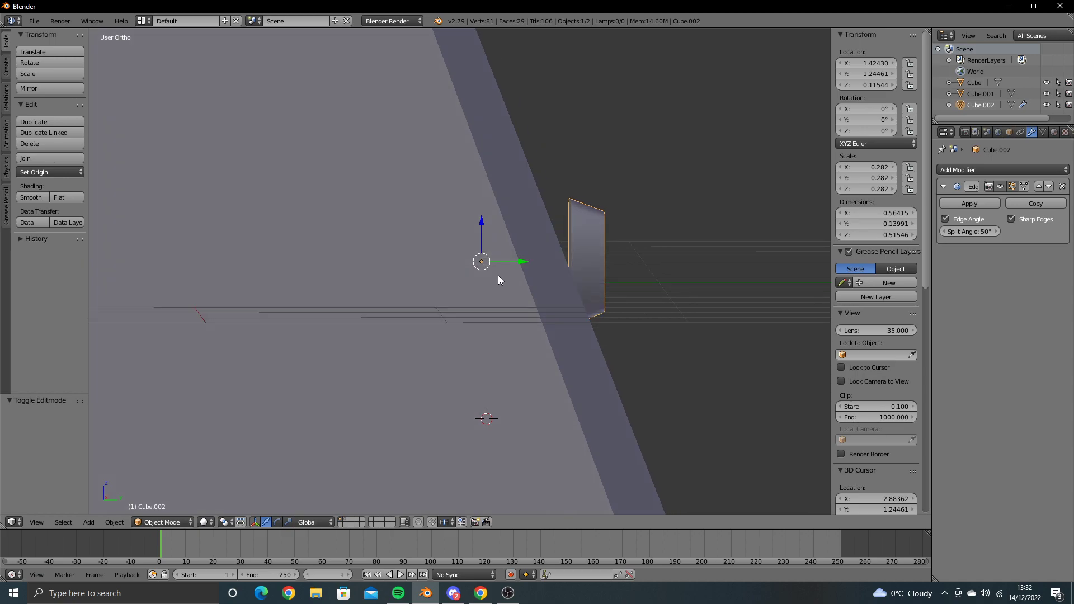
shift+middle_drag(500, 276, 369, 288)
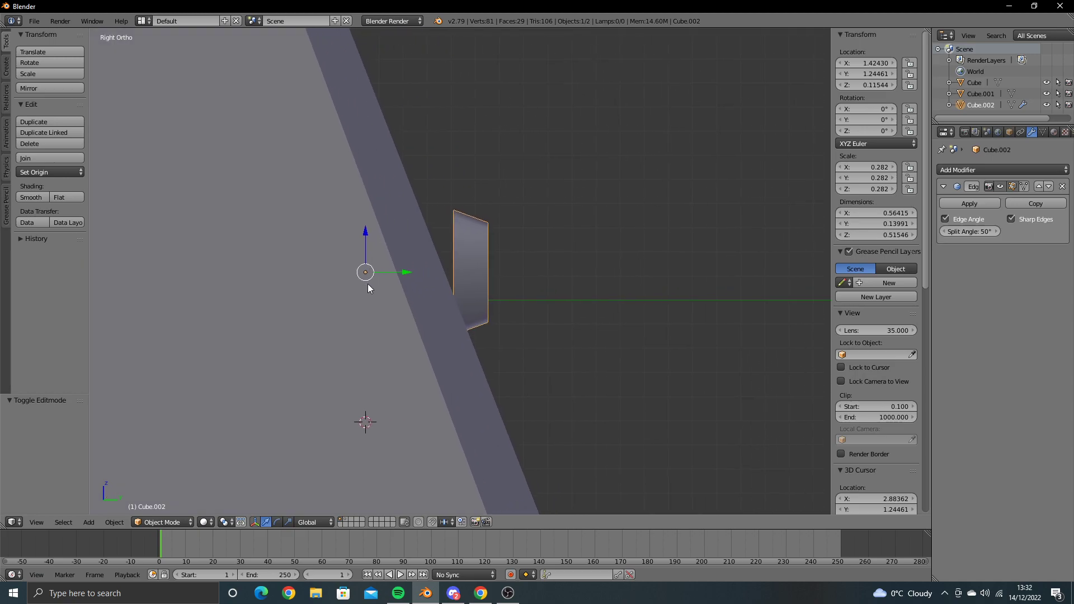
key(r)
key(Escape)
key(ctrl+shift+alt+c)
key(Down)
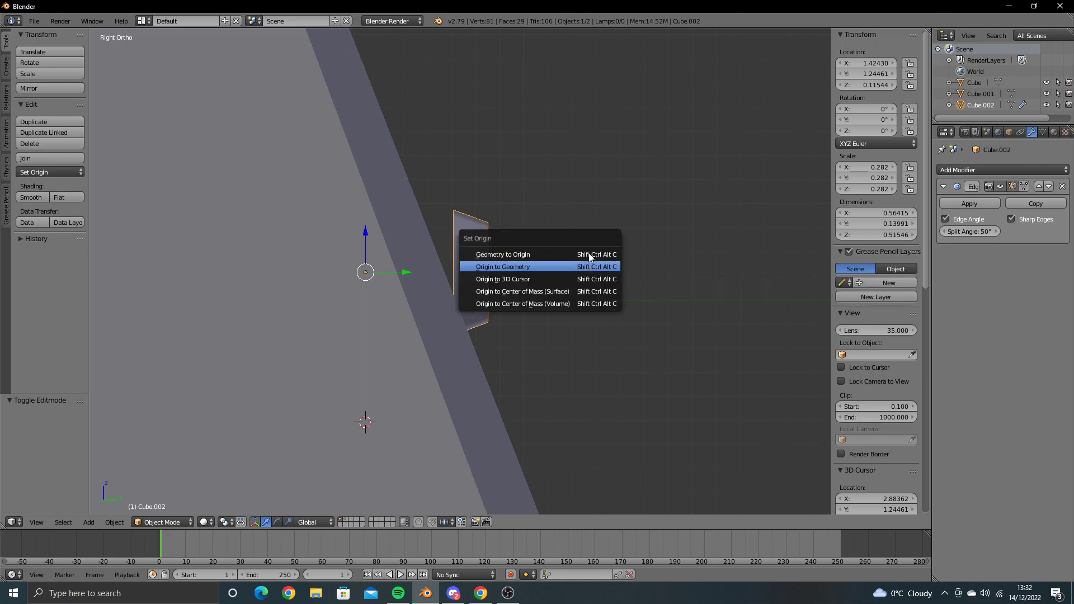
key(Down)
key(Up)
key(Return)
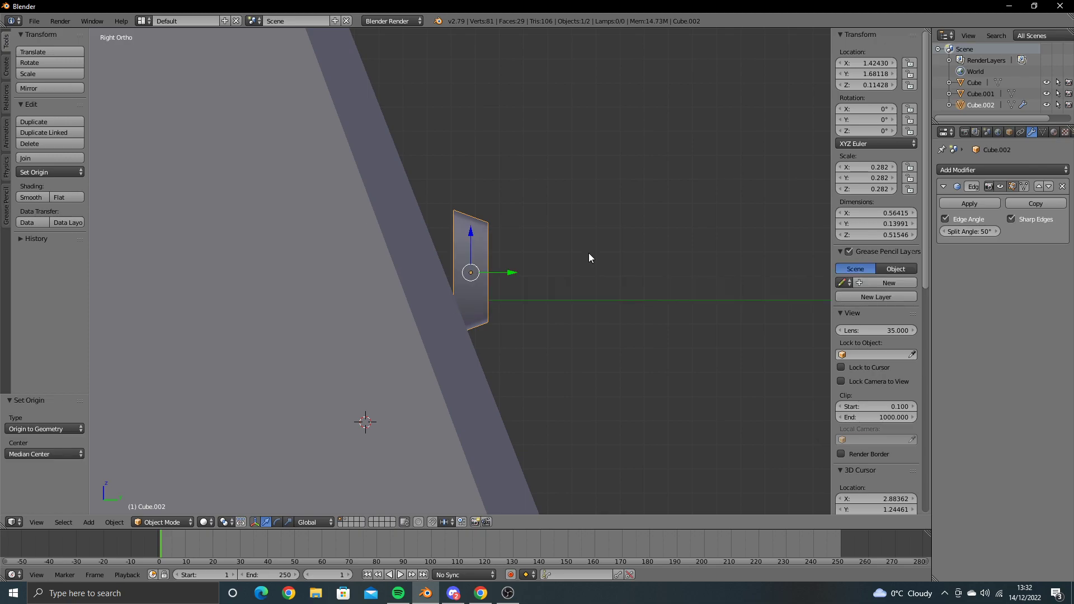
Step: Tilt the button about X to roughly 21° and slide it along Y onto the keypad
key(r)
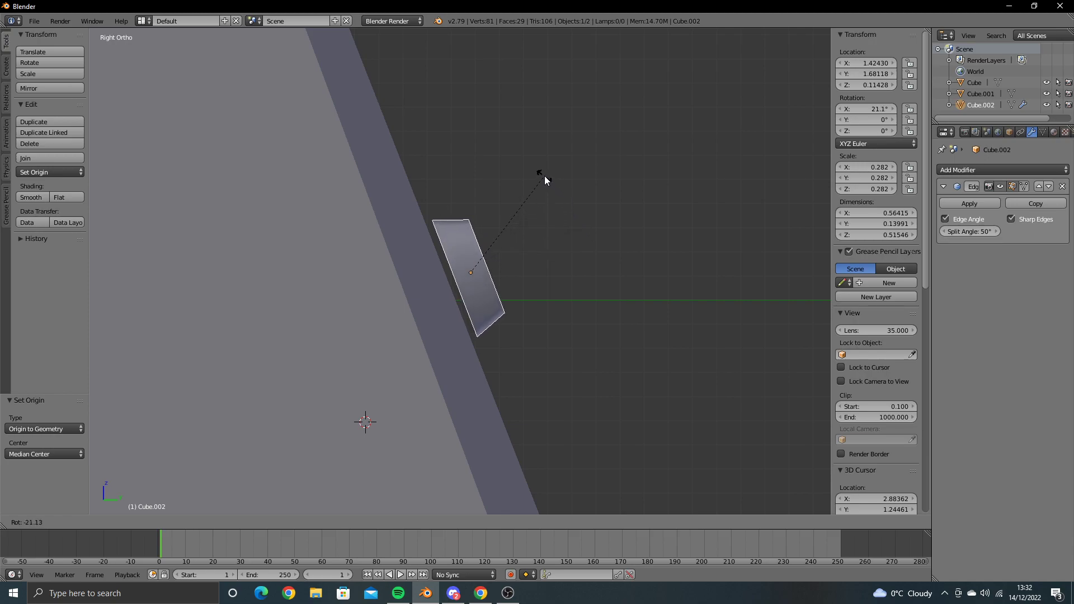
click(517, 161)
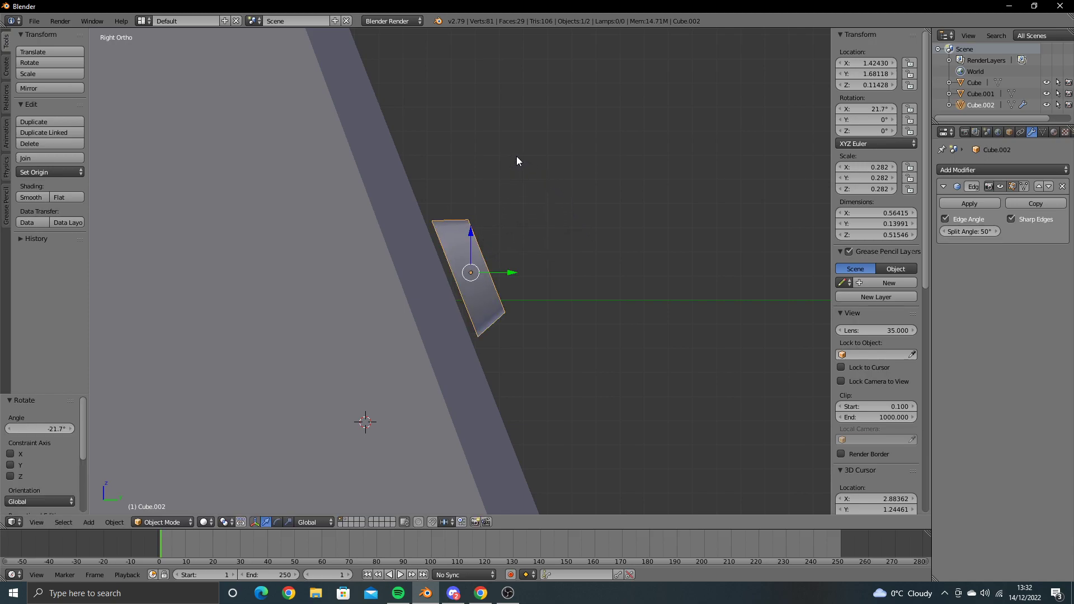
drag(508, 269, 501, 271)
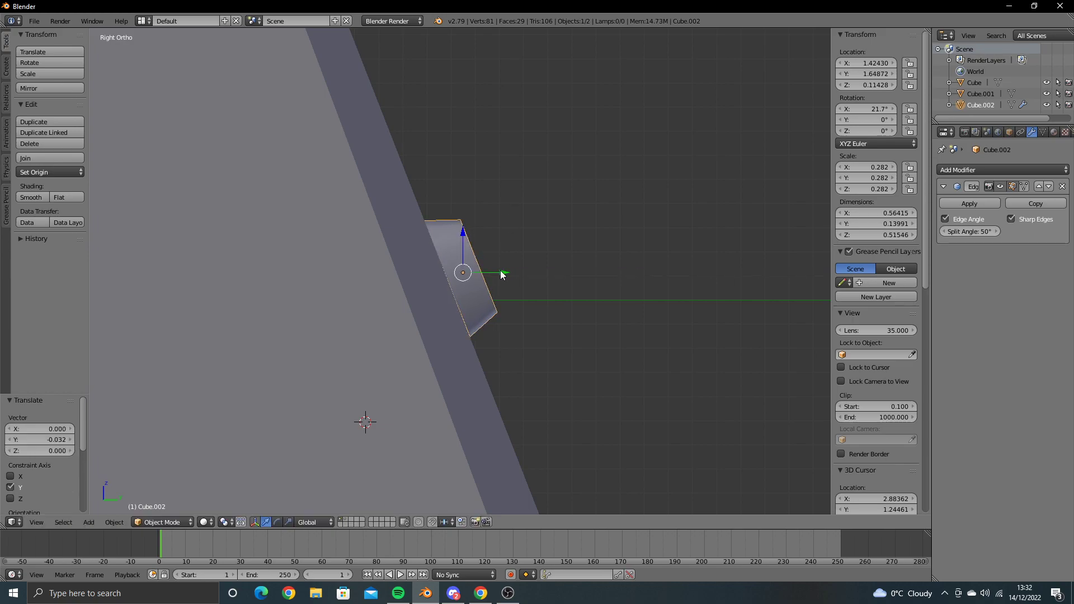
key(r)
click(502, 280)
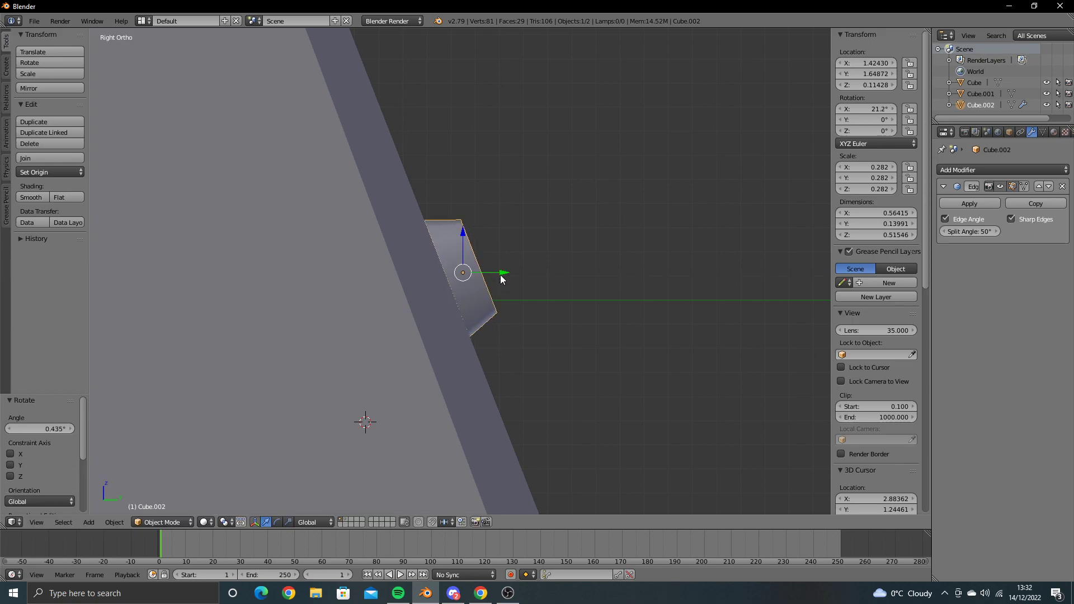
drag(502, 275, 497, 272)
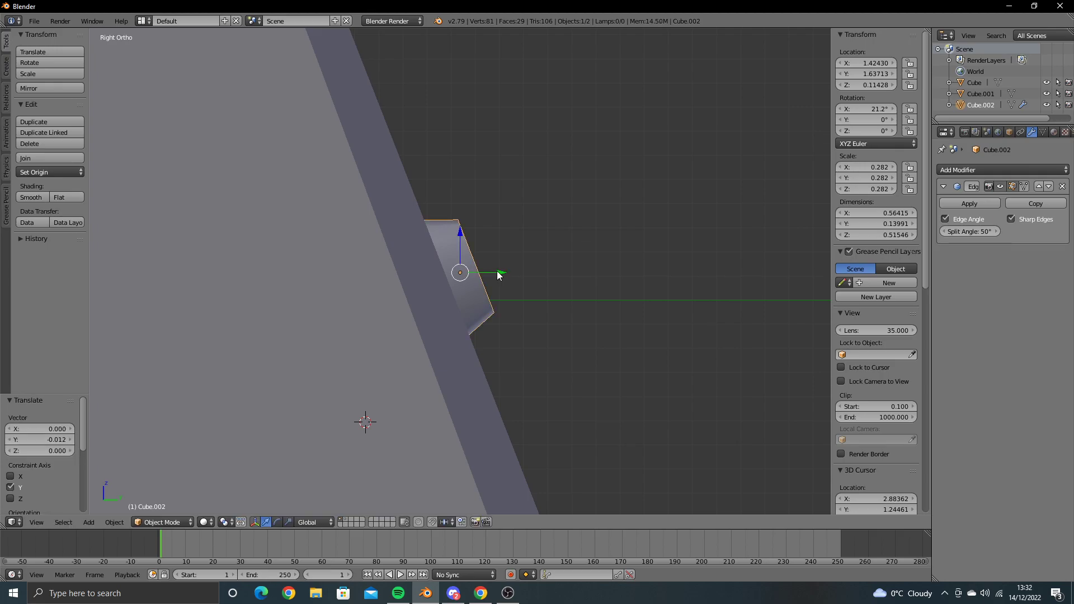
Step: Over the reference photo, raise the button 0.037 along Z onto its key and settle it on the keypad
key(KP_1)
key(KP_Divide)
key(KP_Divide)
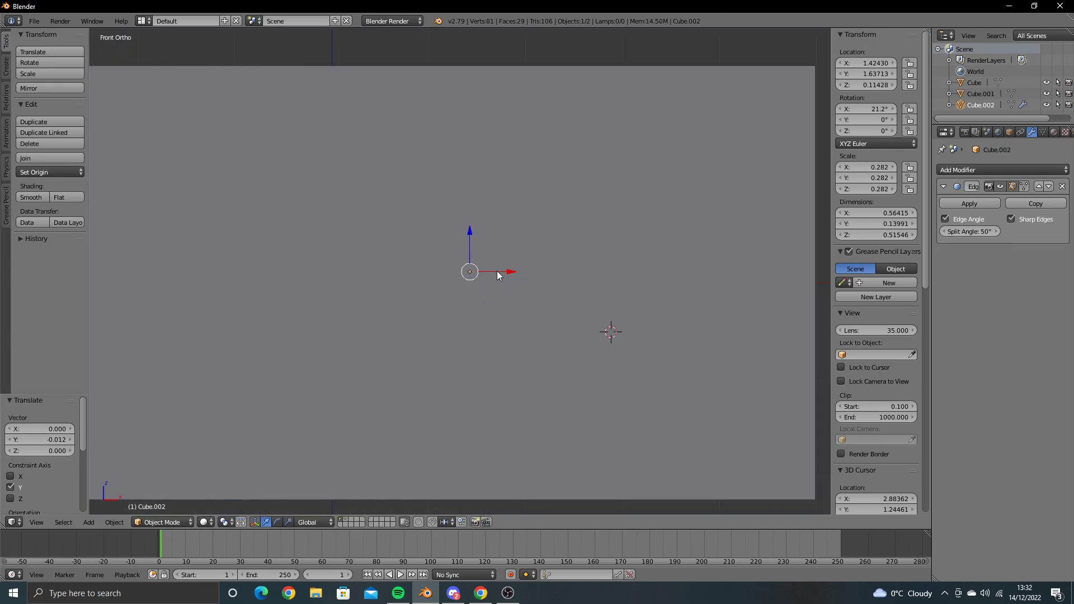
key(ctrl+KP_1)
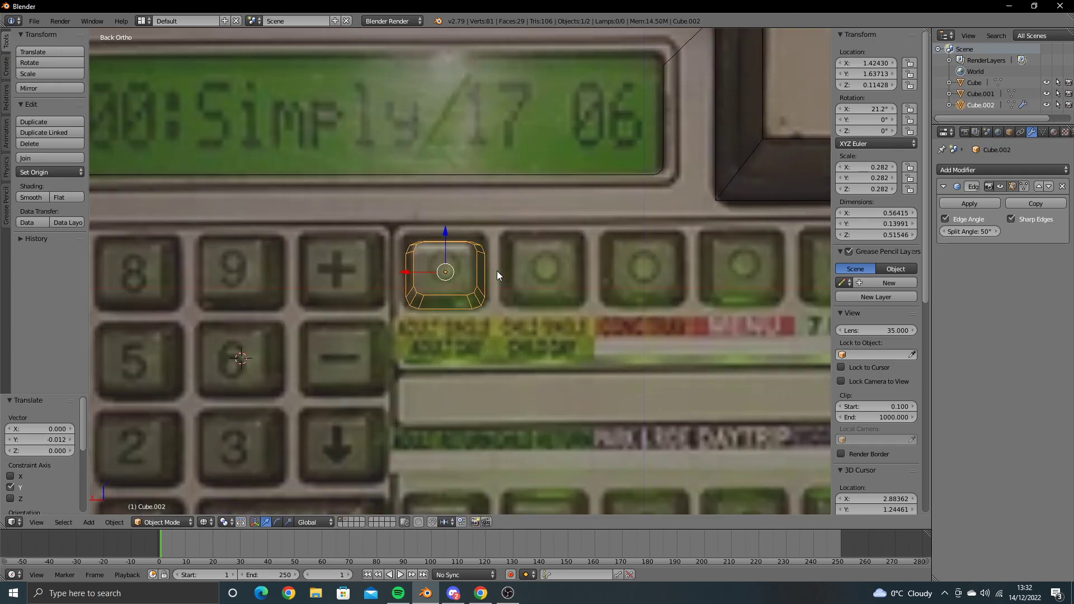
scroll(497, 271, up, 1)
drag(440, 227, 441, 225)
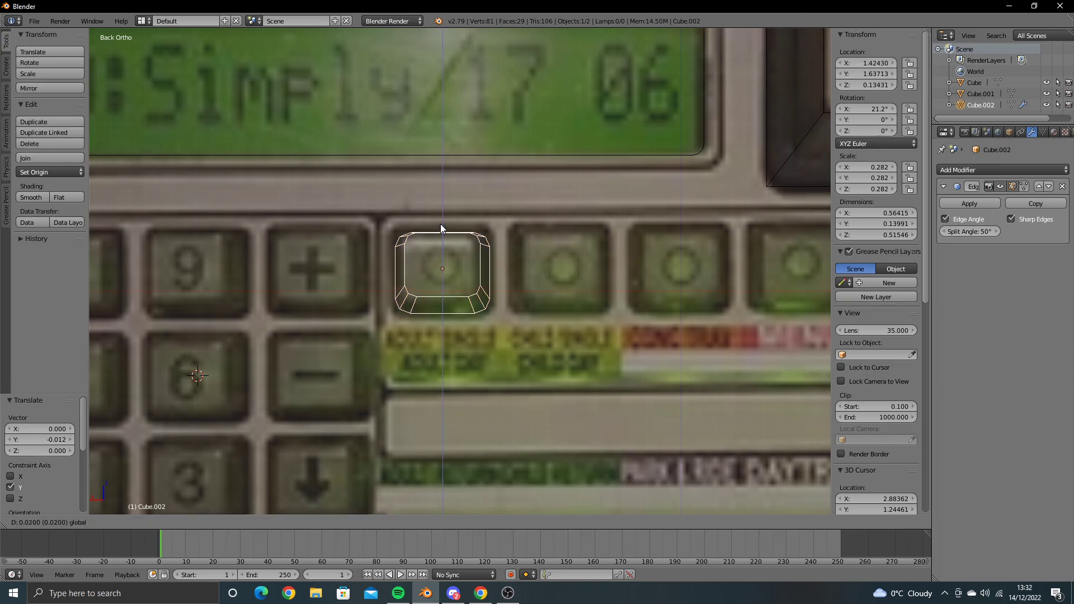
click(441, 225)
mouse_move(441, 226)
middle_down()
mouse_move(544, 259)
mouse_move(492, 274)
middle_up()
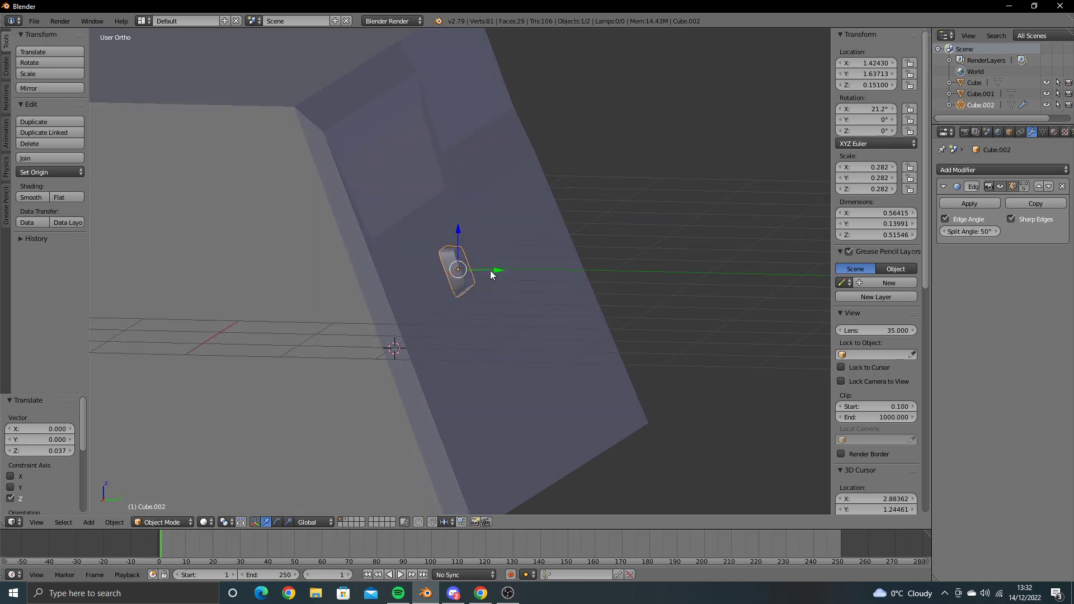
drag(493, 268, 487, 270)
key(alt+Tab)
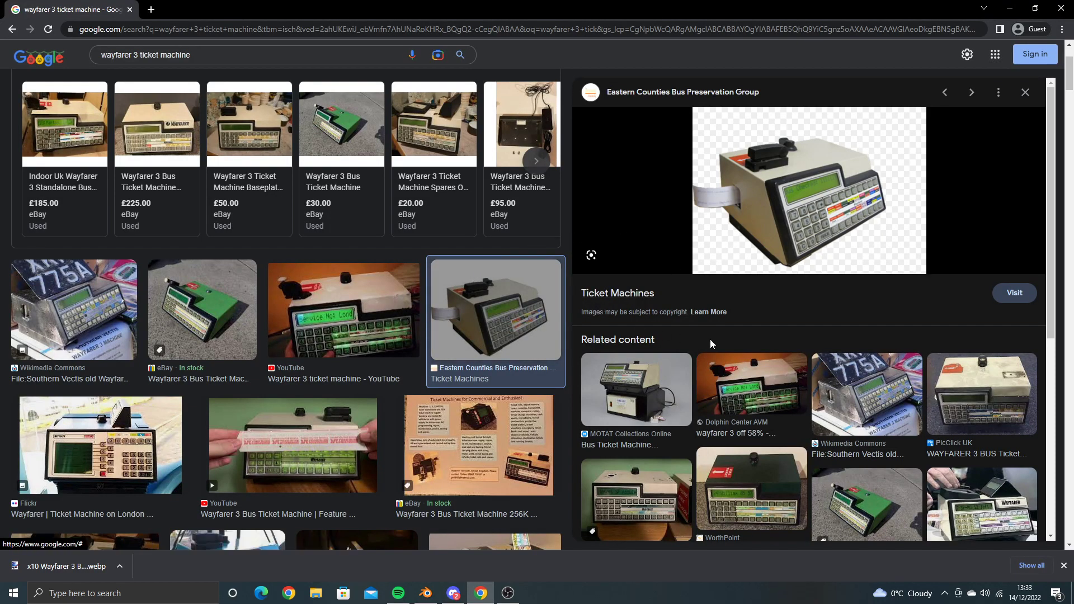
click(873, 411)
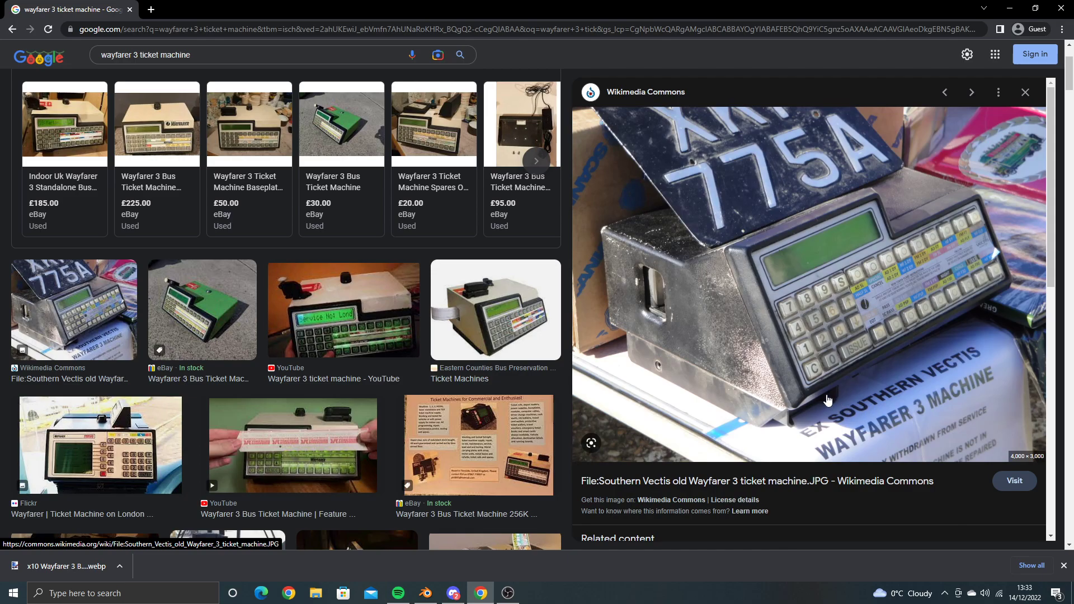
key(alt+Tab)
mouse_move(515, 341)
middle_down()
mouse_move(496, 310)
mouse_move(398, 321)
mouse_move(398, 345)
mouse_move(441, 302)
mouse_move(537, 266)
mouse_move(515, 283)
mouse_move(455, 276)
mouse_move(461, 325)
middle_up()
scroll(398, 346, up, 2)
Step: In edge select mode, edge-slide the key cap's top-left corner bevel edges
key(Tab)
scroll(461, 325, up, 2)
scroll(461, 325, up, 2)
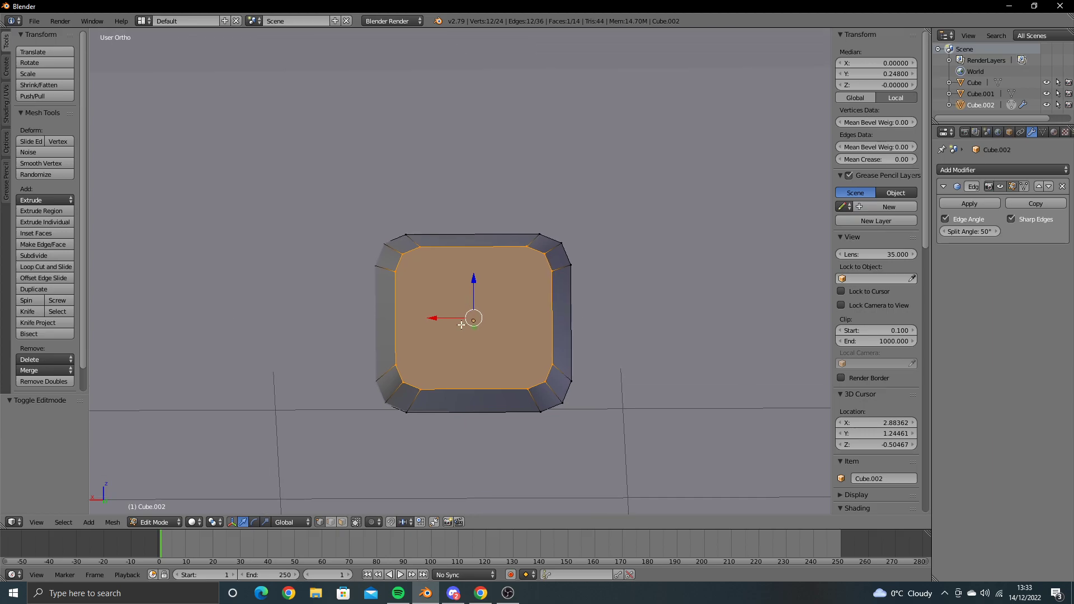
shift+click(330, 522)
right_click(417, 242)
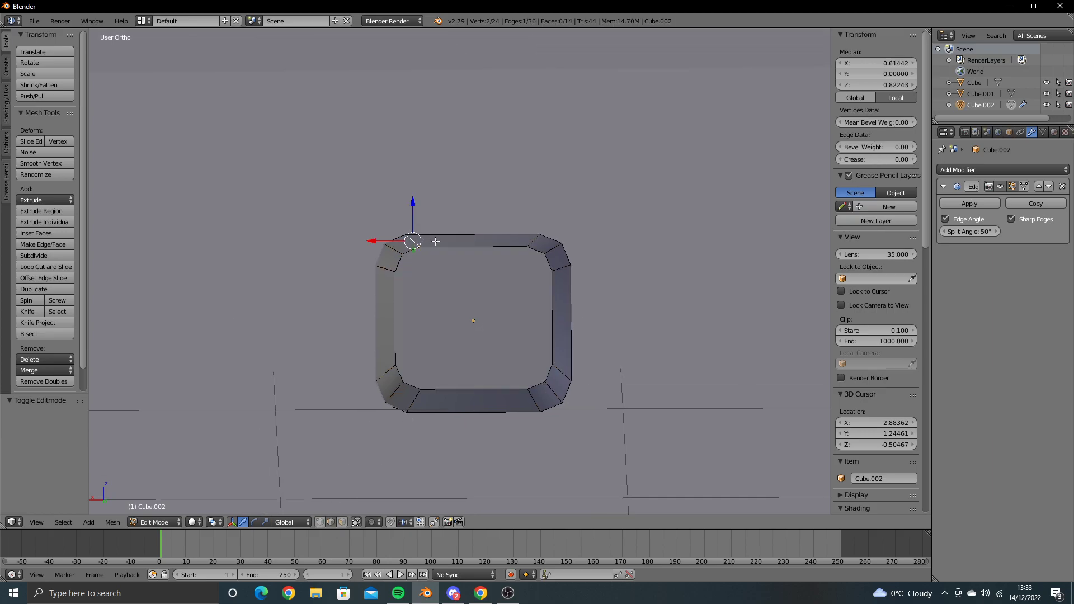
key(g)
key(g)
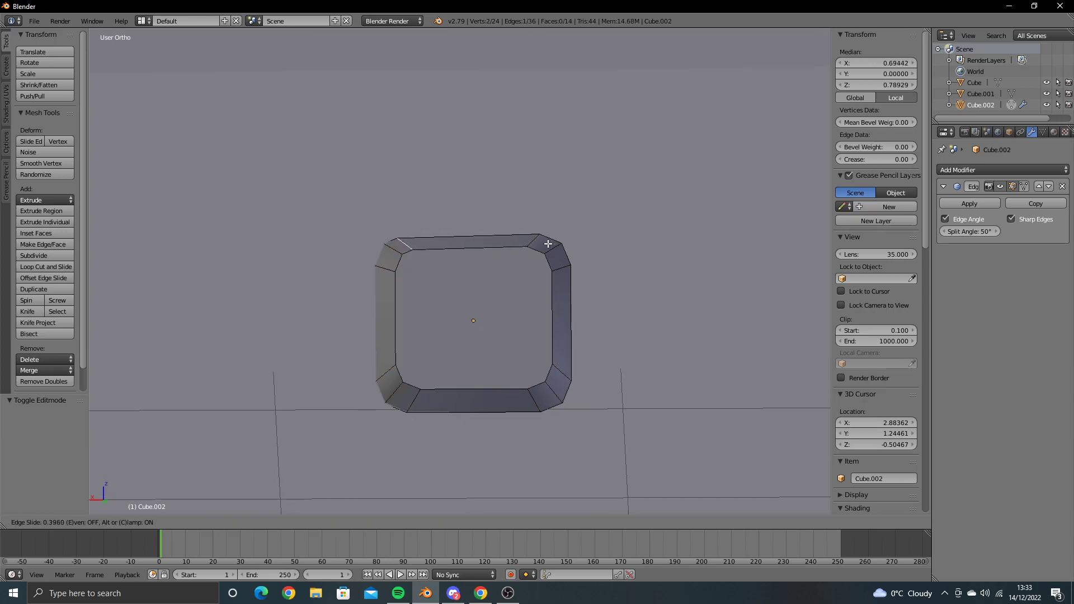
click(537, 244)
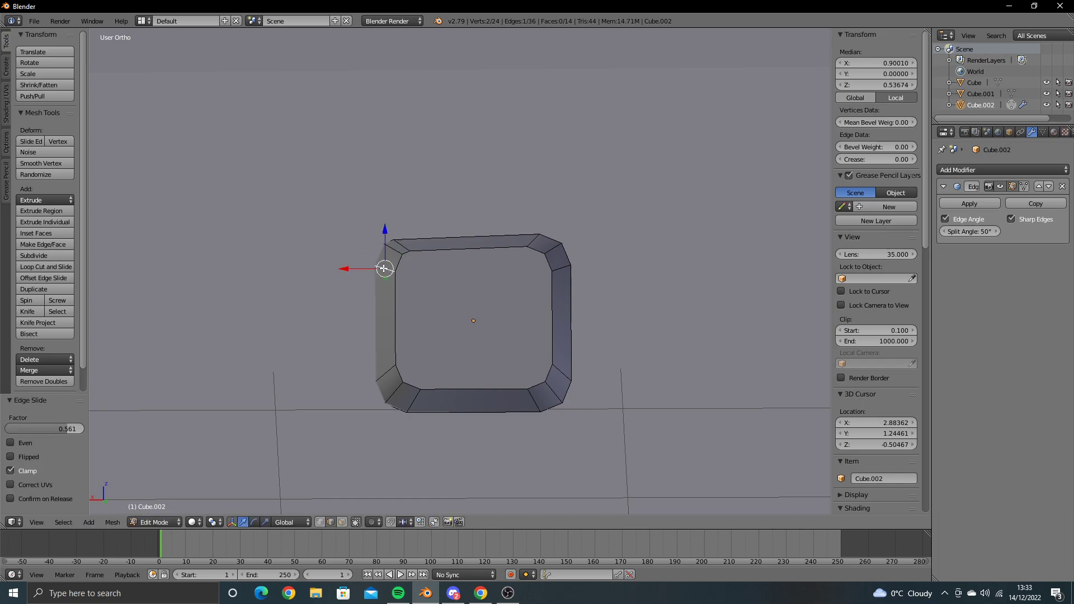
key(g)
key(g)
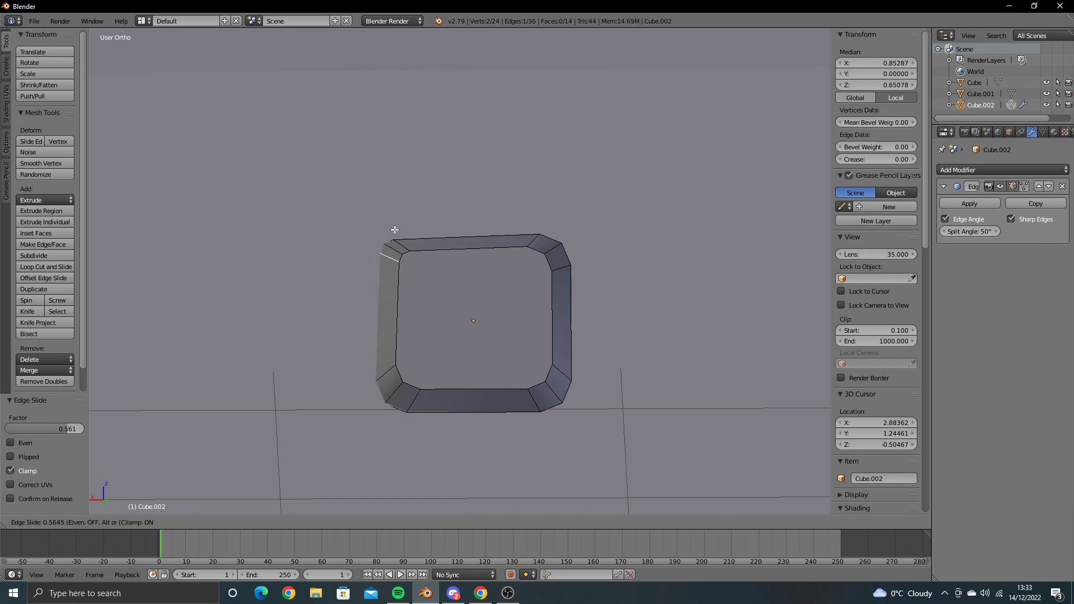
click(396, 228)
Step: Edge-slide the two bottom-left corner bevel edges, the second to -0.485
right_click(385, 374)
key(g)
key(g)
click(408, 395)
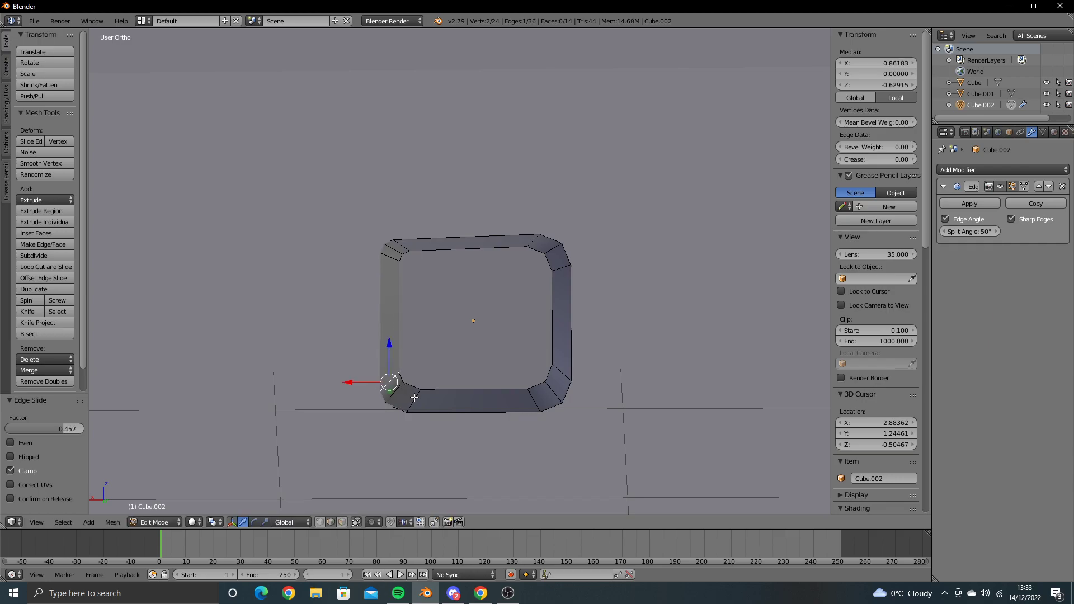
right_click(413, 398)
key(g)
key(g)
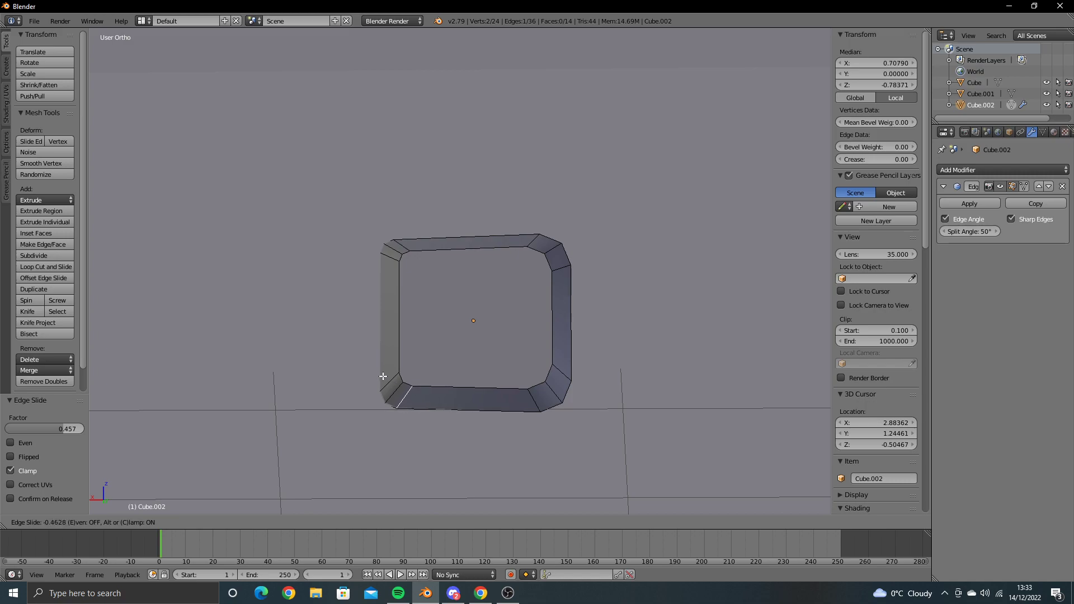
click(382, 375)
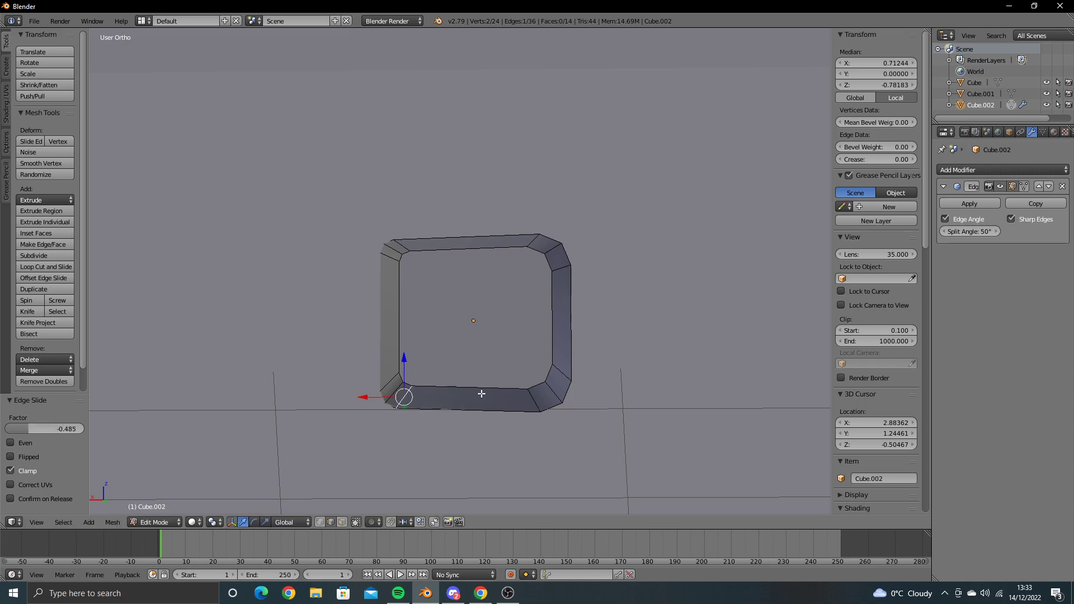
Step: Edge-slide the bottom-right corner bevel edges, ending at 0.440
right_click(529, 398)
key(g)
key(g)
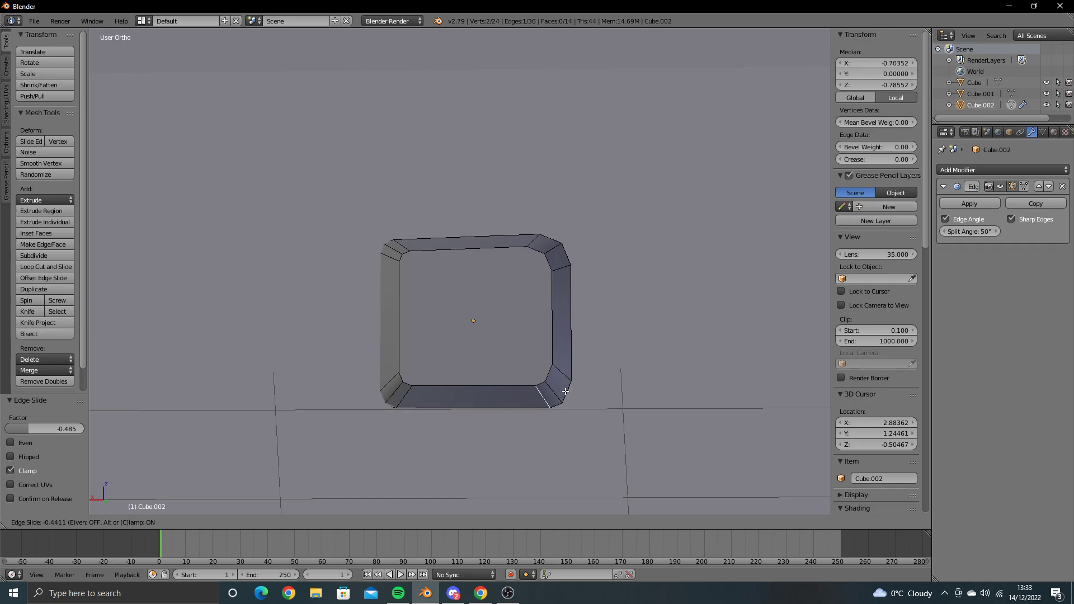
click(565, 391)
key(g)
key(g)
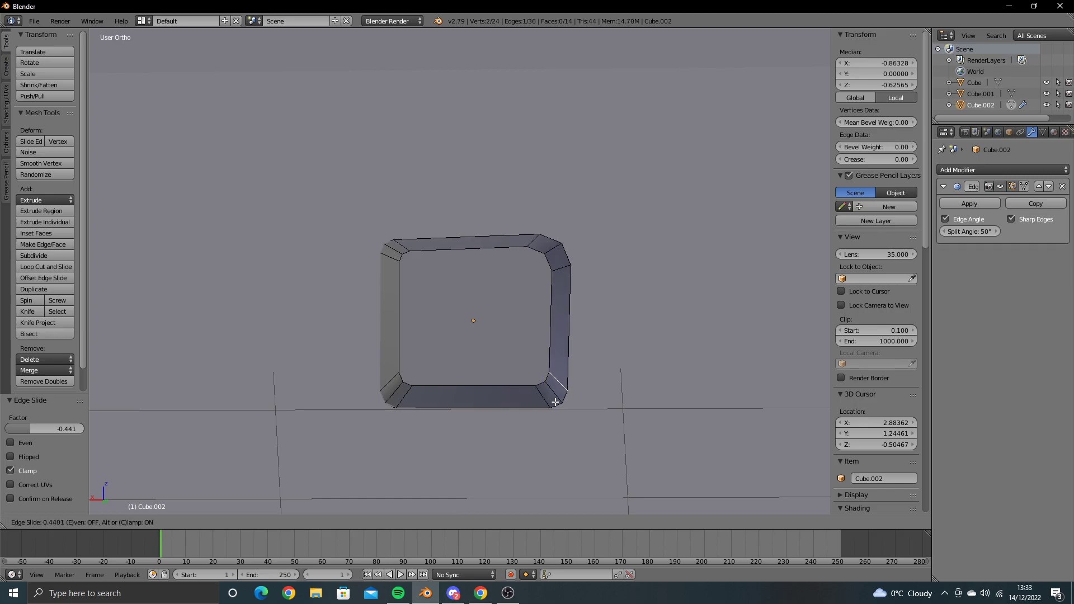
click(555, 402)
Step: Edge-slide the top-right corner bevel edges, finishing at factor 0.596
right_click(561, 264)
key(g)
key(g)
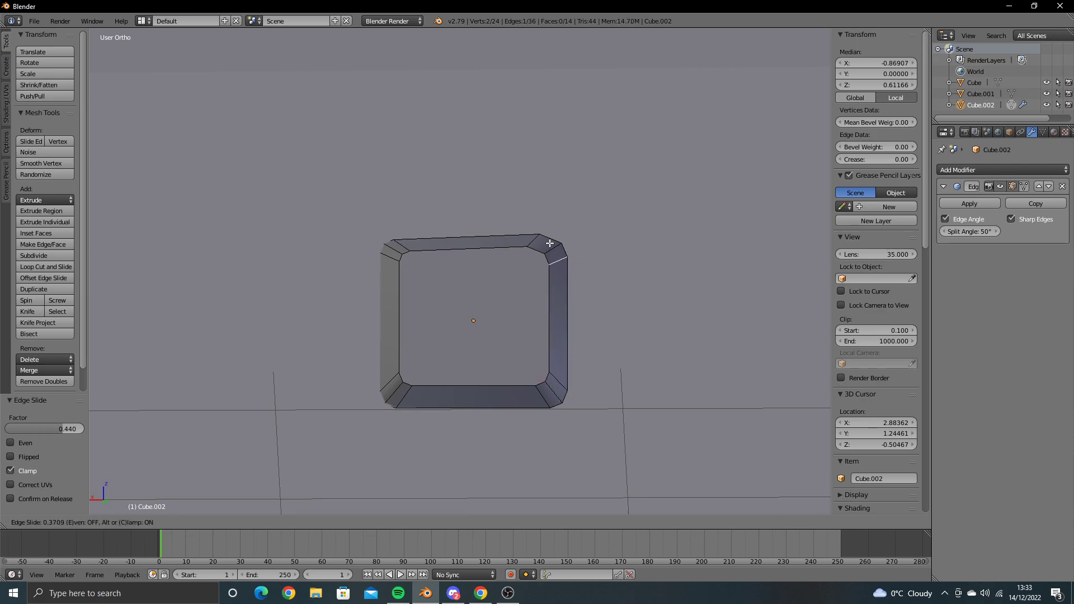
click(550, 243)
right_click(529, 238)
key(g)
key(g)
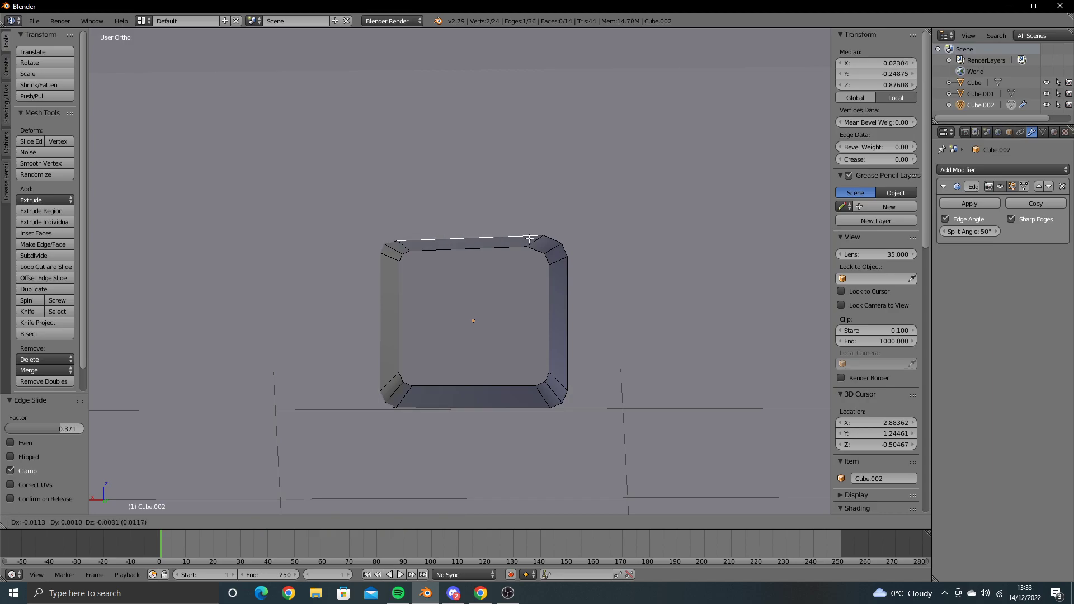
right_click(530, 239)
key(g)
key(g)
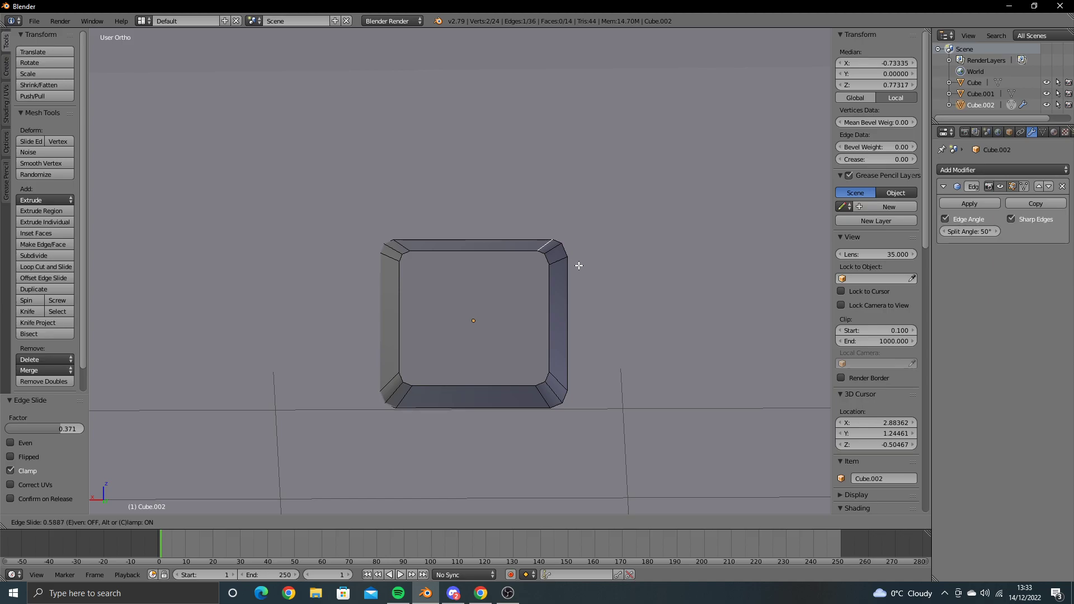
click(579, 267)
Step: From a side view, select the key cap's left-edge vertices and nudge them along Y and Z
scroll(576, 265, down, 3)
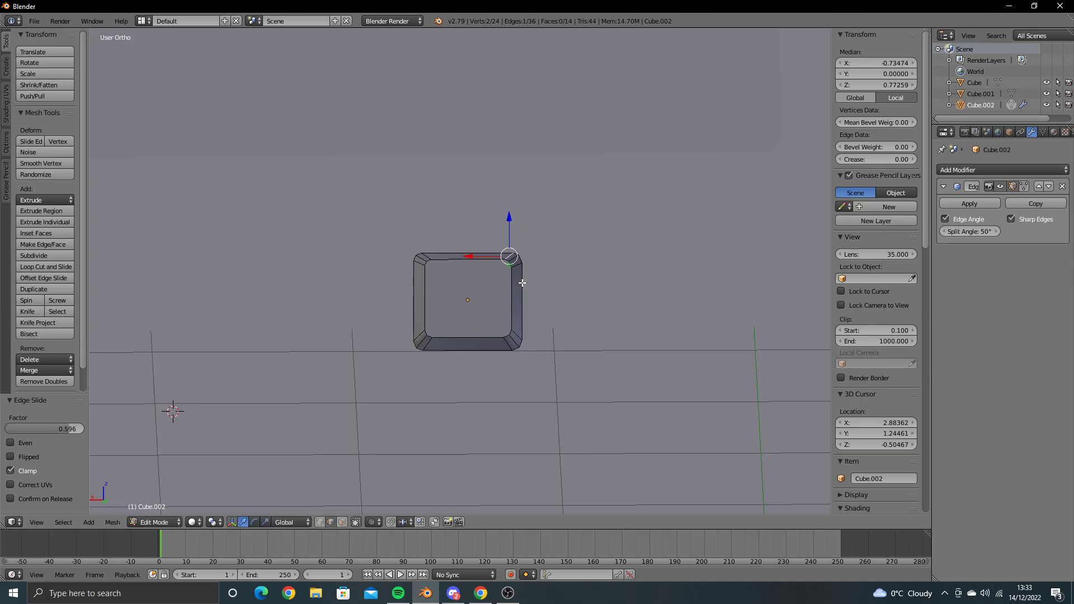
mouse_move(576, 264)
middle_down()
mouse_move(575, 283)
mouse_move(496, 288)
mouse_move(544, 278)
middle_up()
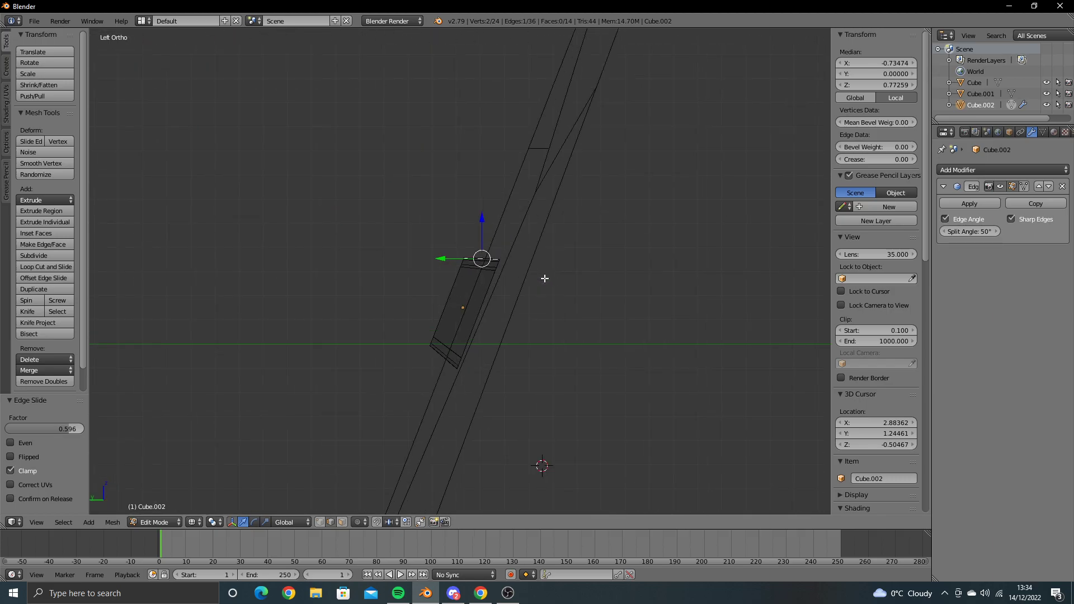
scroll(544, 278, up, 5)
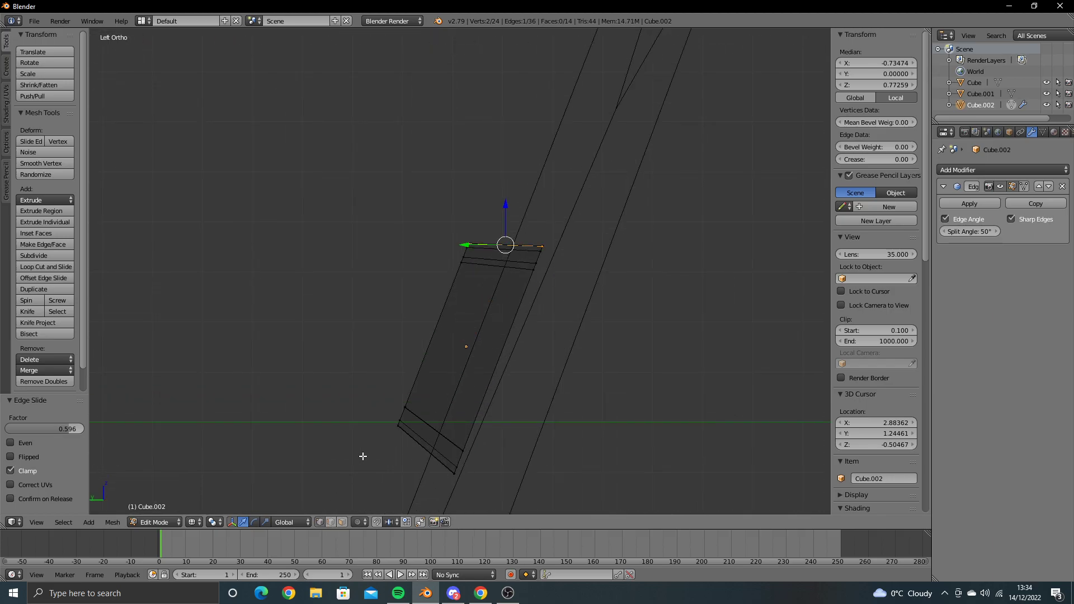
key(a)
ctrl+drag(482, 241, 421, 404)
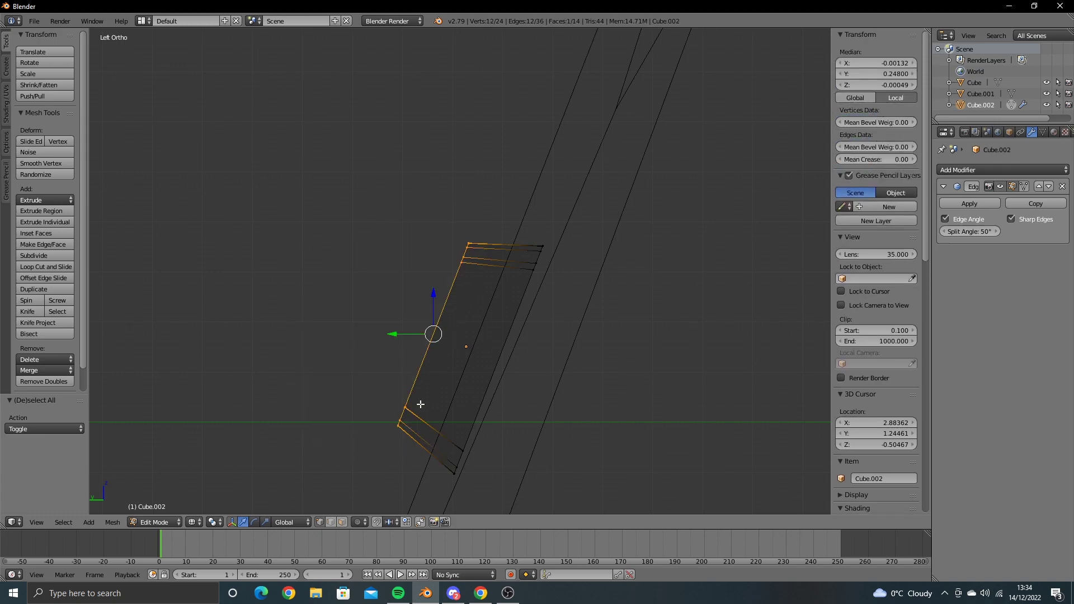
key(g)
key(y)
click(422, 335)
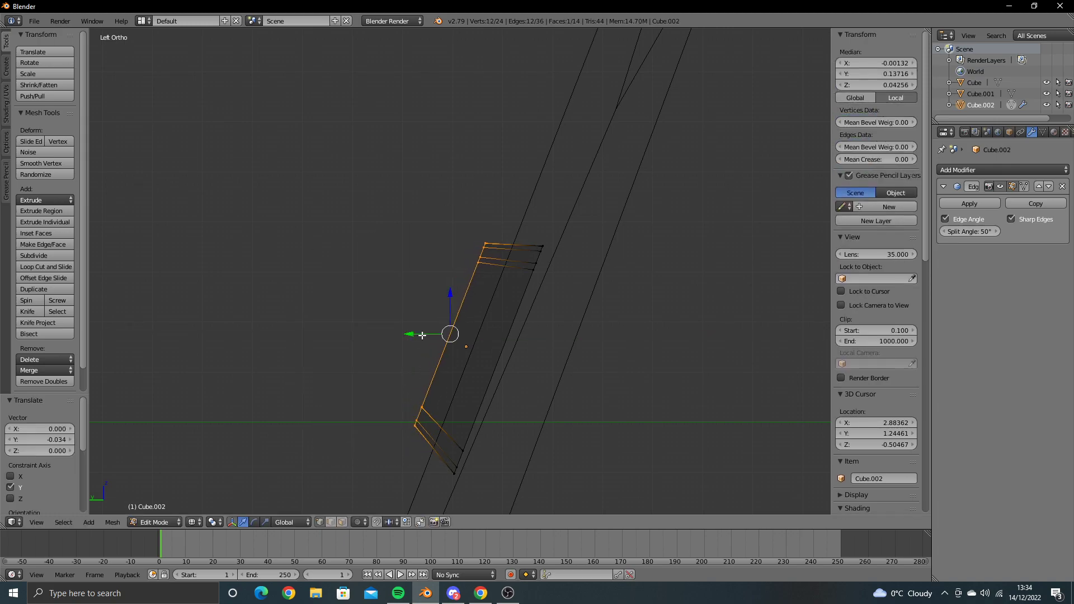
key(g)
key(z)
click(448, 335)
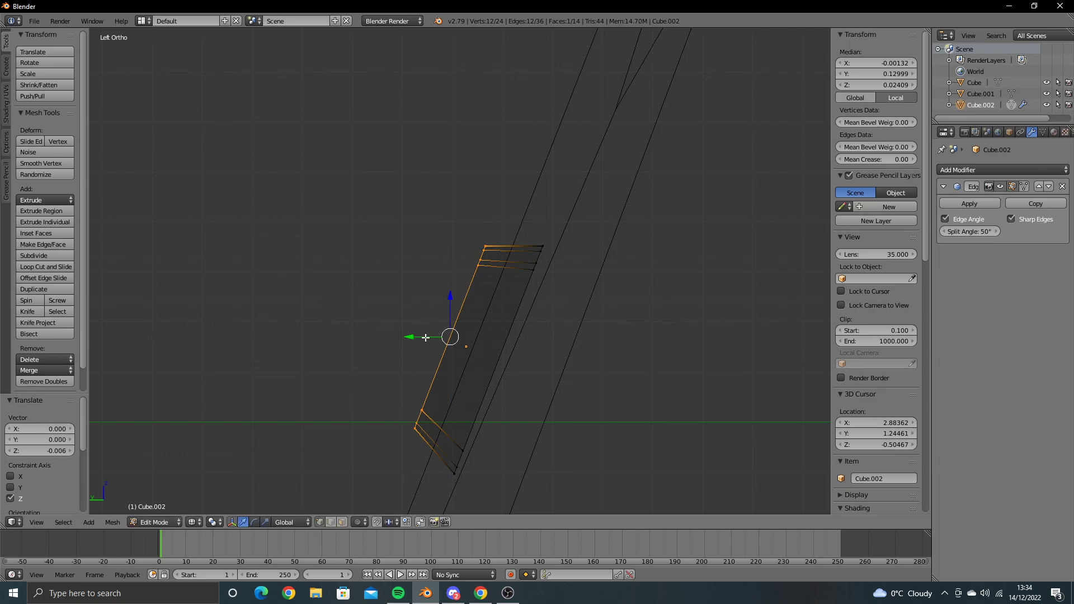
Step: Nudge the left-edge vertices again along Y and Z, then return to object mode
key(g)
key(y)
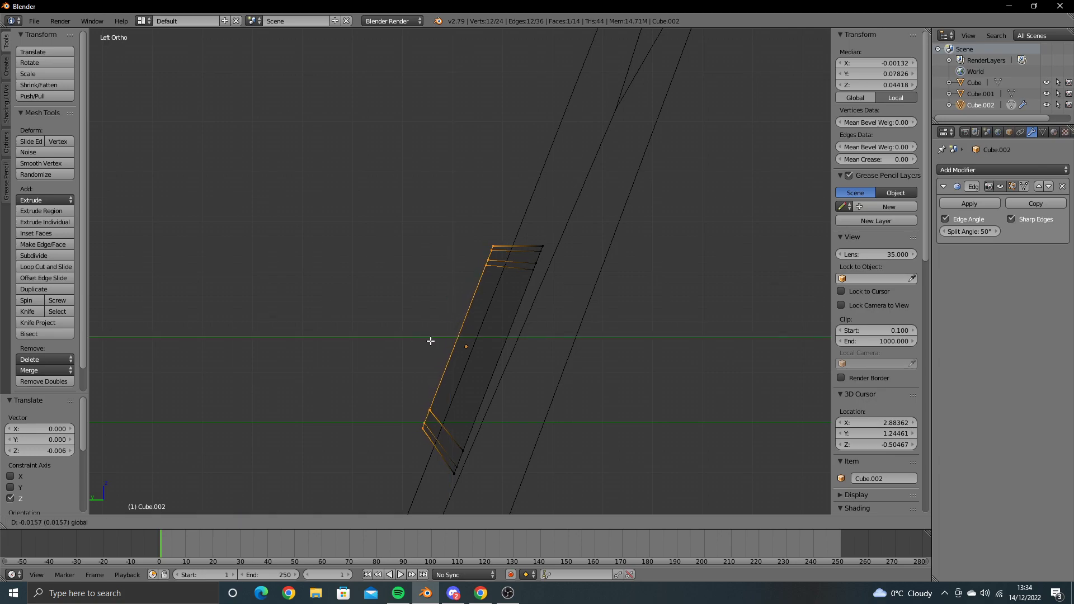
click(430, 340)
key(g)
key(z)
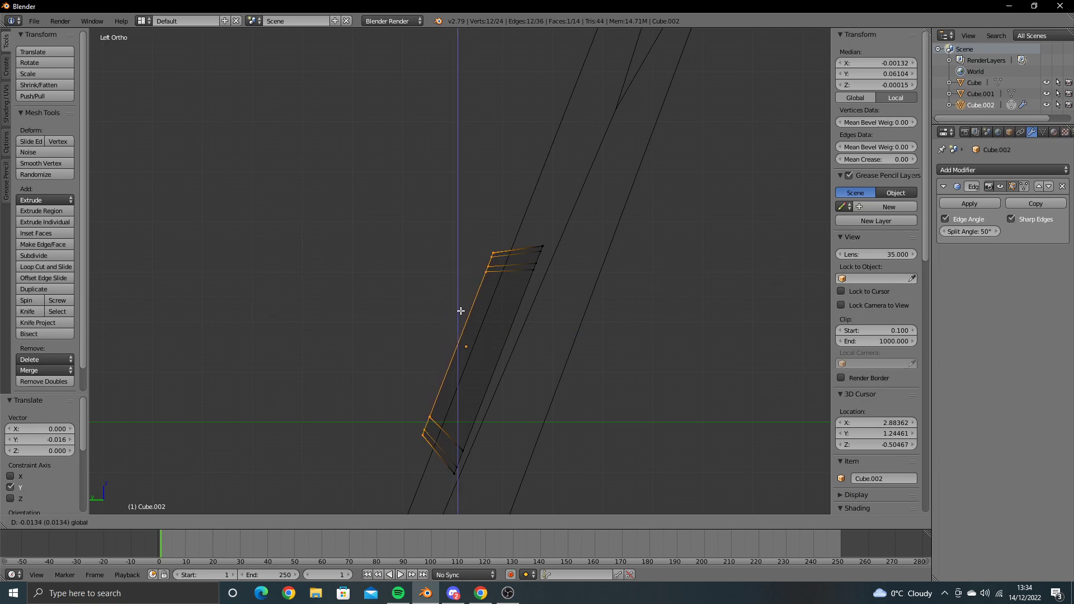
click(461, 309)
mouse_move(461, 309)
middle_down()
mouse_move(506, 328)
mouse_move(485, 330)
mouse_move(643, 330)
mouse_move(519, 330)
middle_up()
key(Tab)
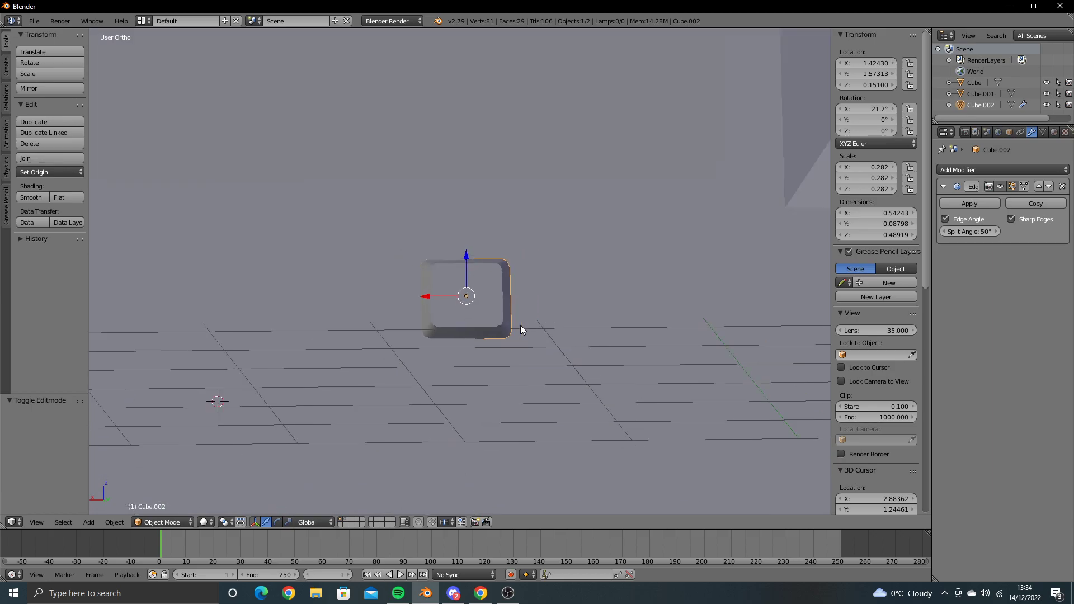
Step: Duplicate the key cap as Cube.003 and move it 0.749 along X onto the + key
key(ctrl+KP_1)
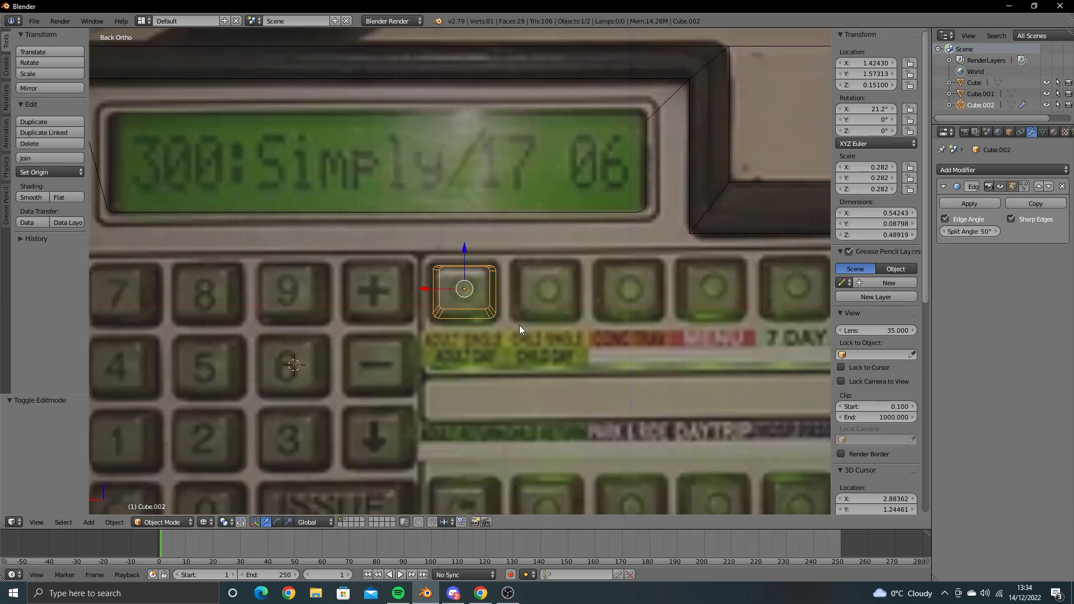
scroll(519, 324, down, 1)
shift+middle_drag(520, 324, 573, 306)
key(shift+d)
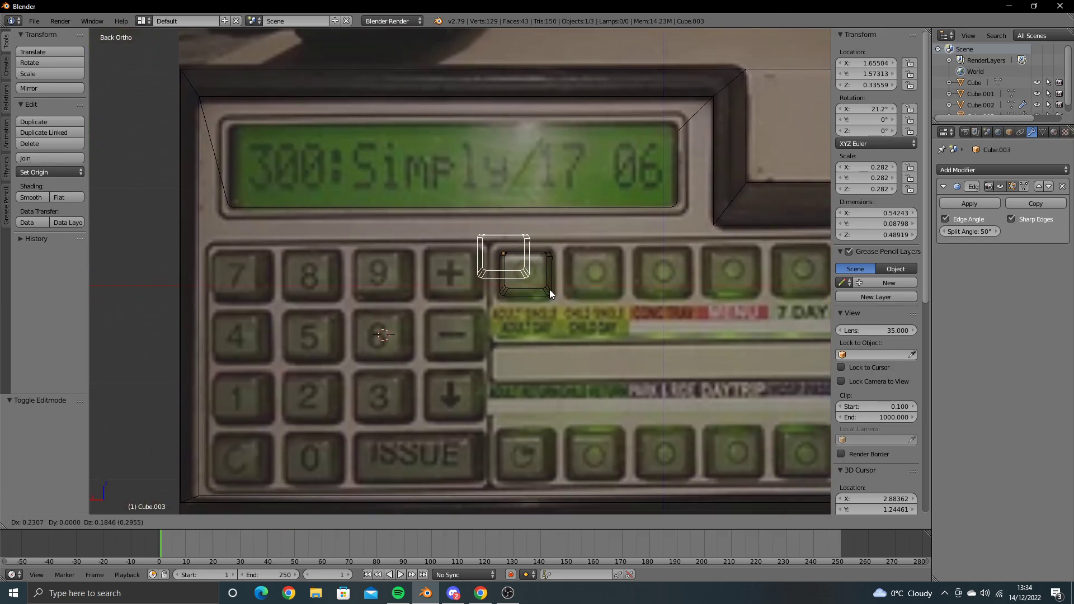
key(Escape)
key(g)
key(y)
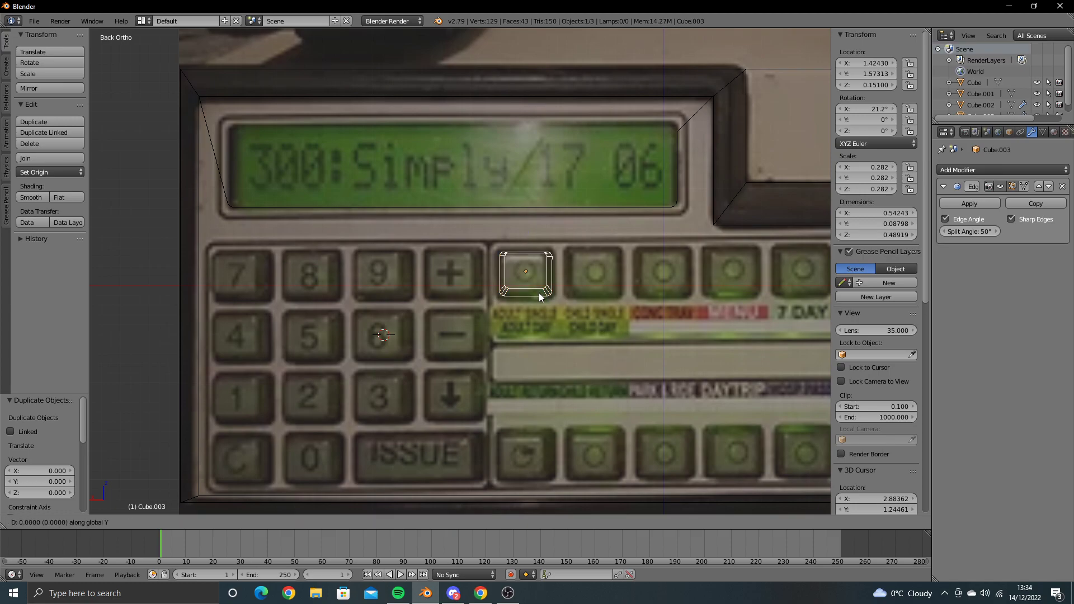
key(x)
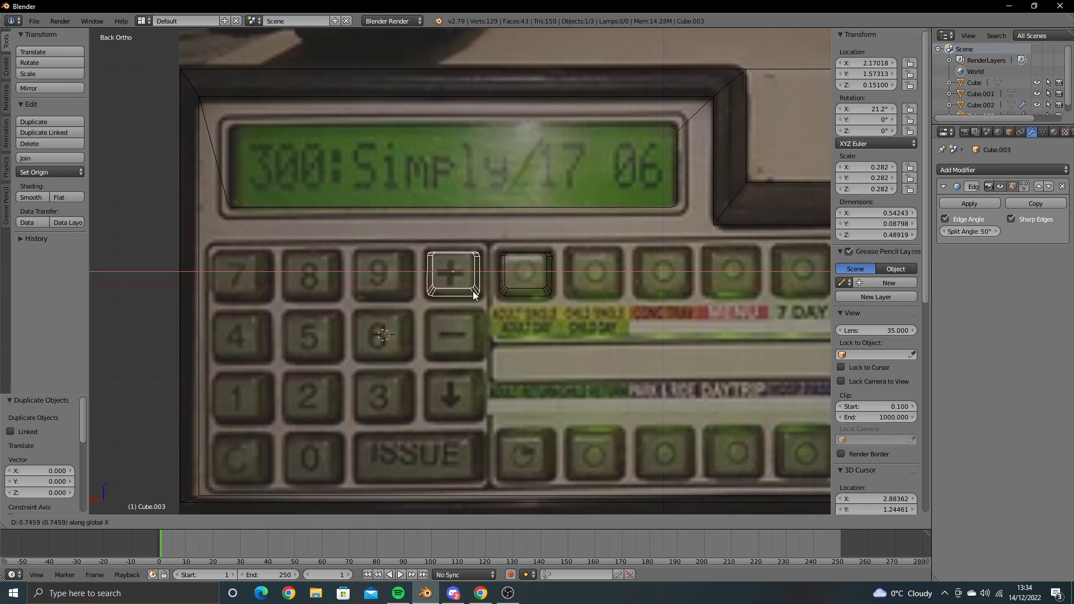
click(470, 293)
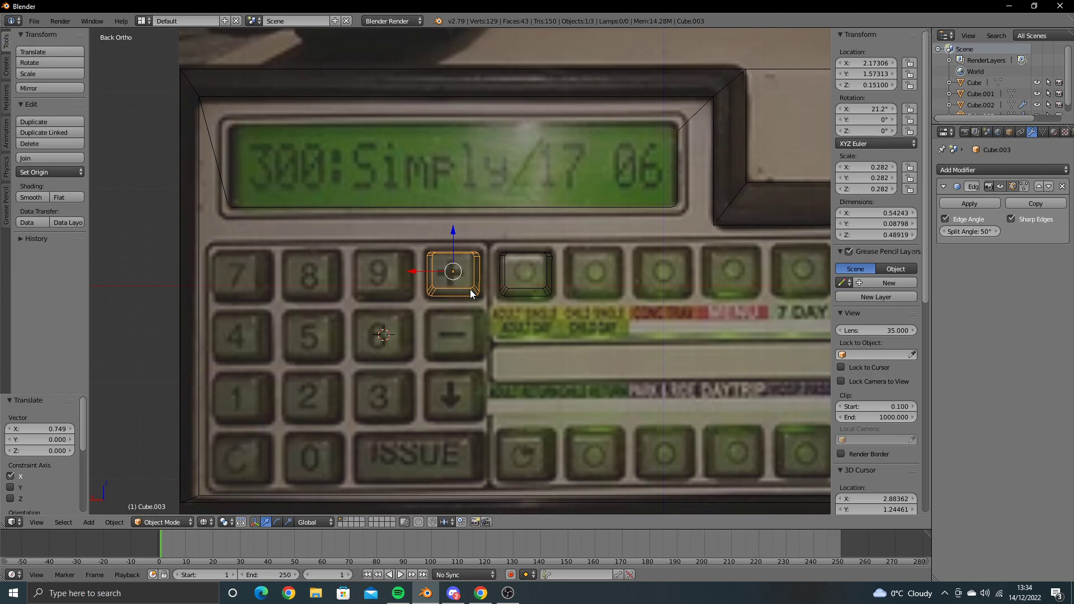
Step: Select the original key cap and start scaling it to about 0.9715
scroll(470, 293, up, 2)
ctrl+scroll(465, 287, down, 1)
right_click(479, 288)
key(s)
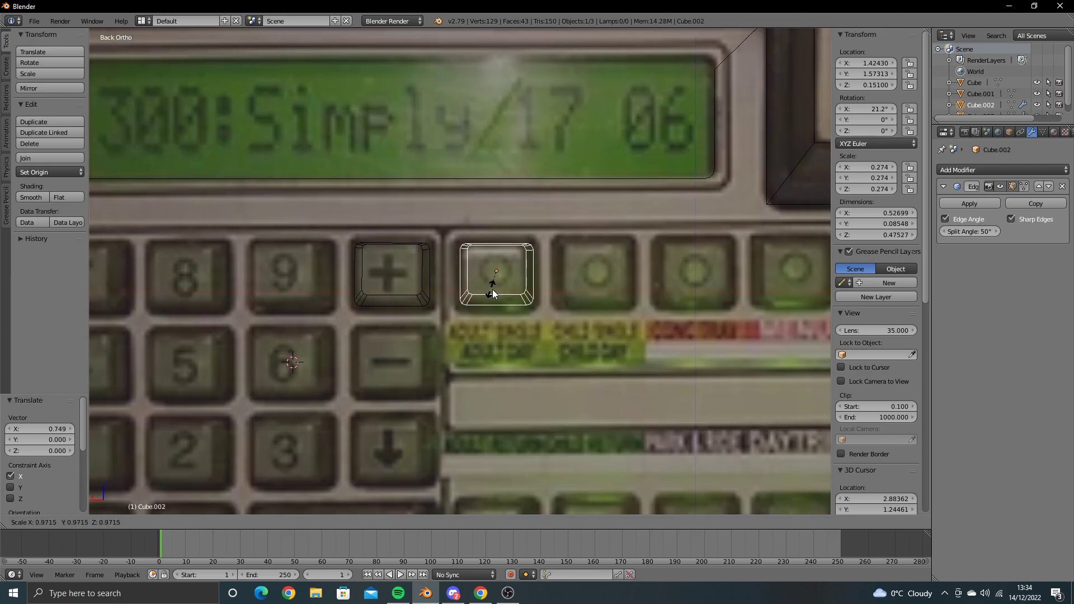
Step: Enlarge key Cube.002 by 1.114, then lower its top face slightly in Edit Mode
click(475, 325)
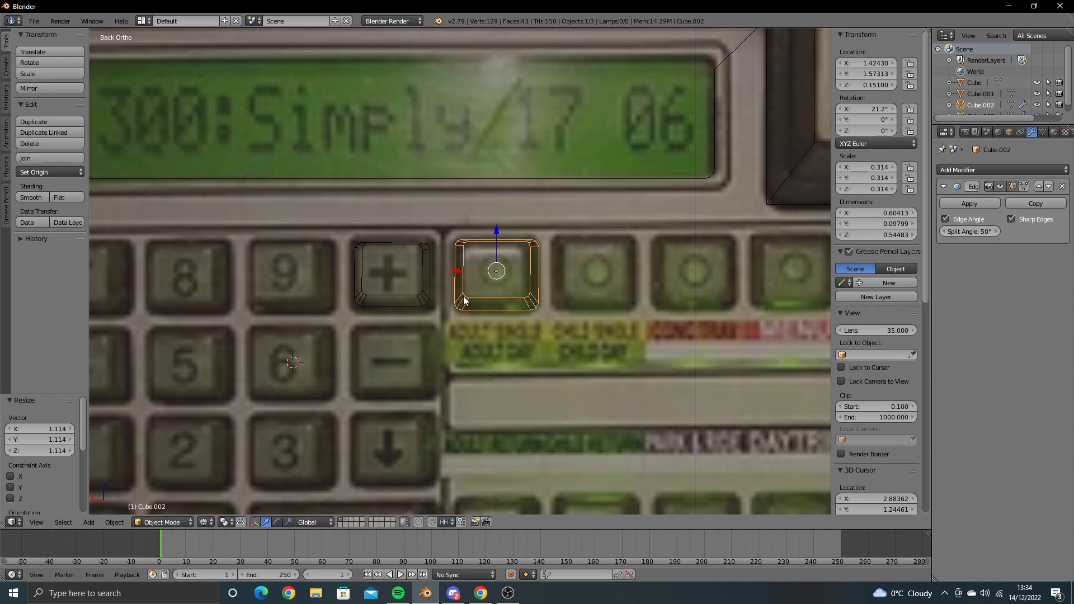
scroll(463, 301, up, 4)
key(Tab)
scroll(413, 274, up, 1)
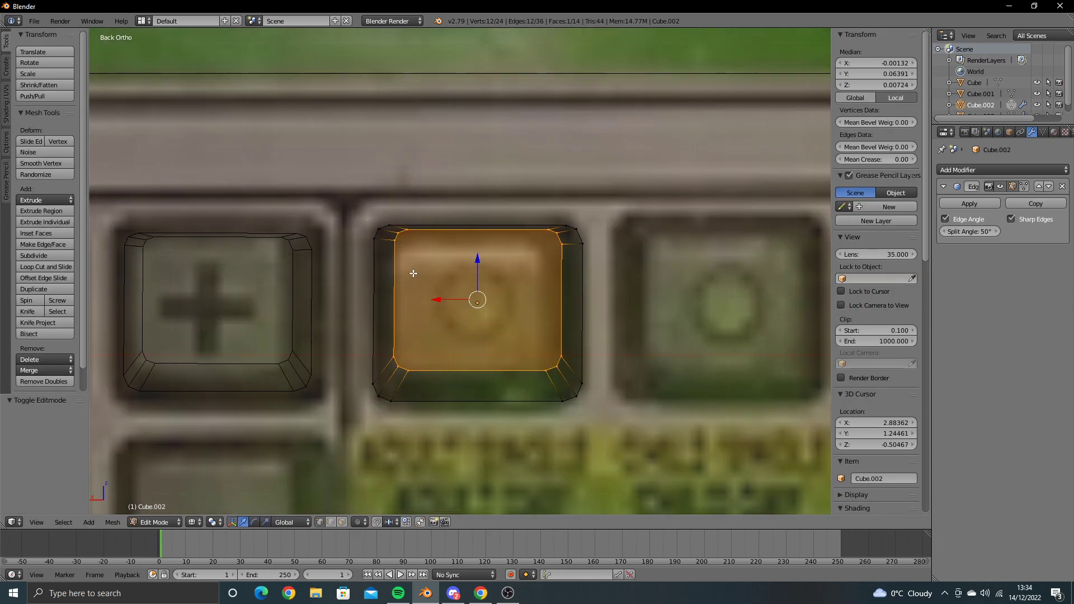
shift+middle_drag(413, 274, 435, 279)
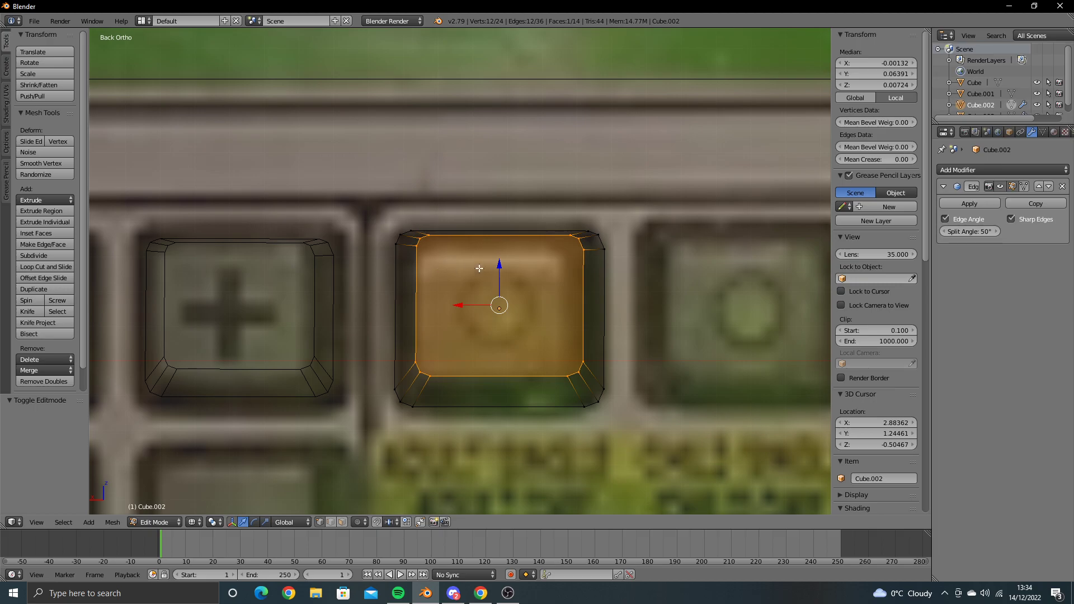
drag(499, 264, 499, 272)
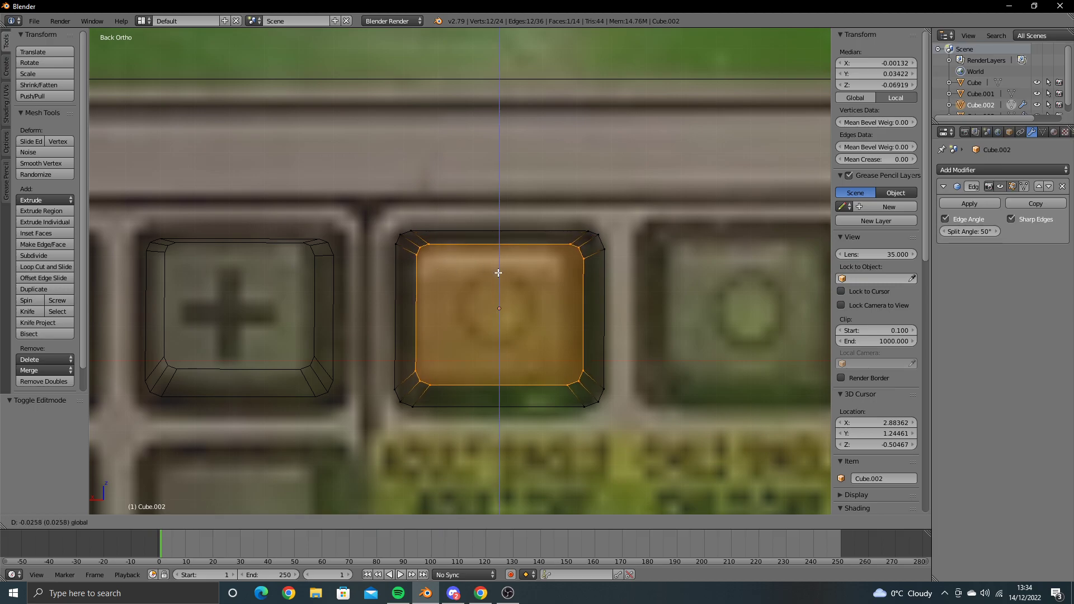
scroll(499, 273, down, 7)
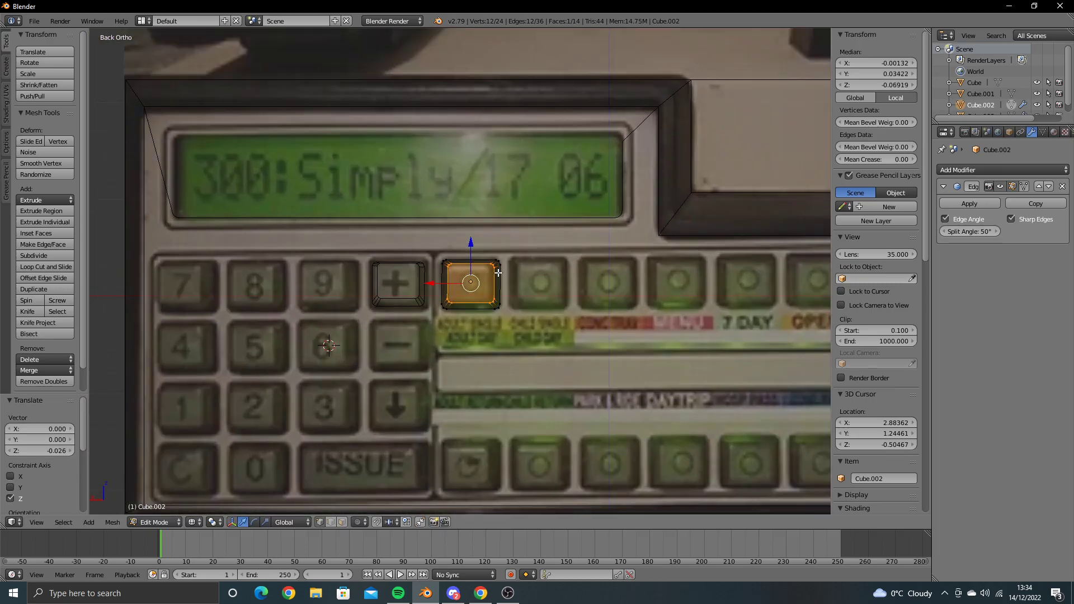
Step: Raise the key's top face 0.015 along Z for a flatter cap
key(KP_8)
scroll(498, 273, up, 6)
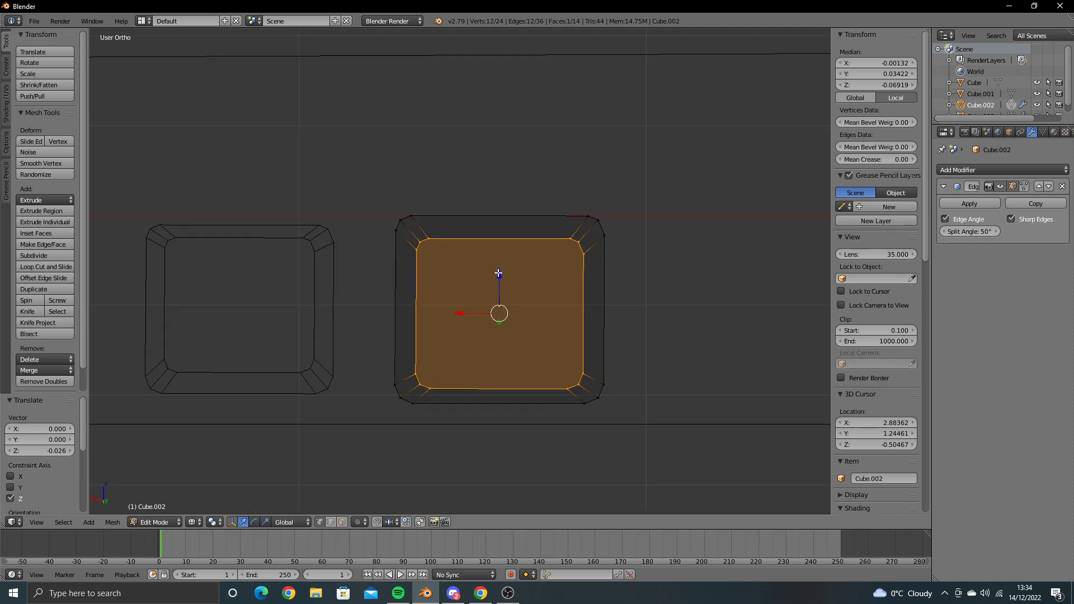
key(g)
key(z)
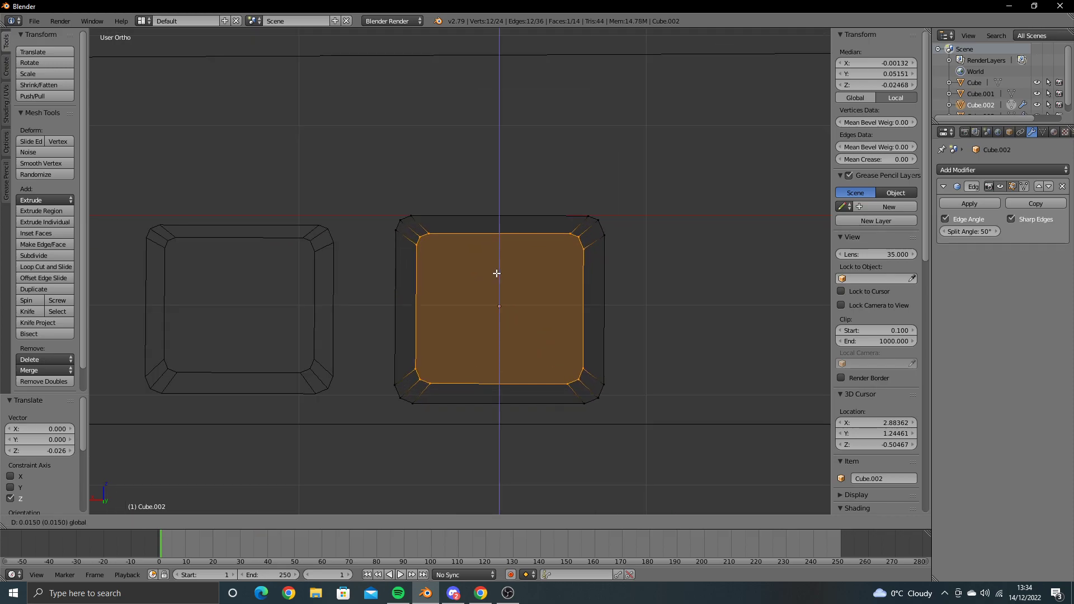
click(496, 274)
scroll(476, 280, down, 3)
Step: Delete the old left key Cube.003
key(z)
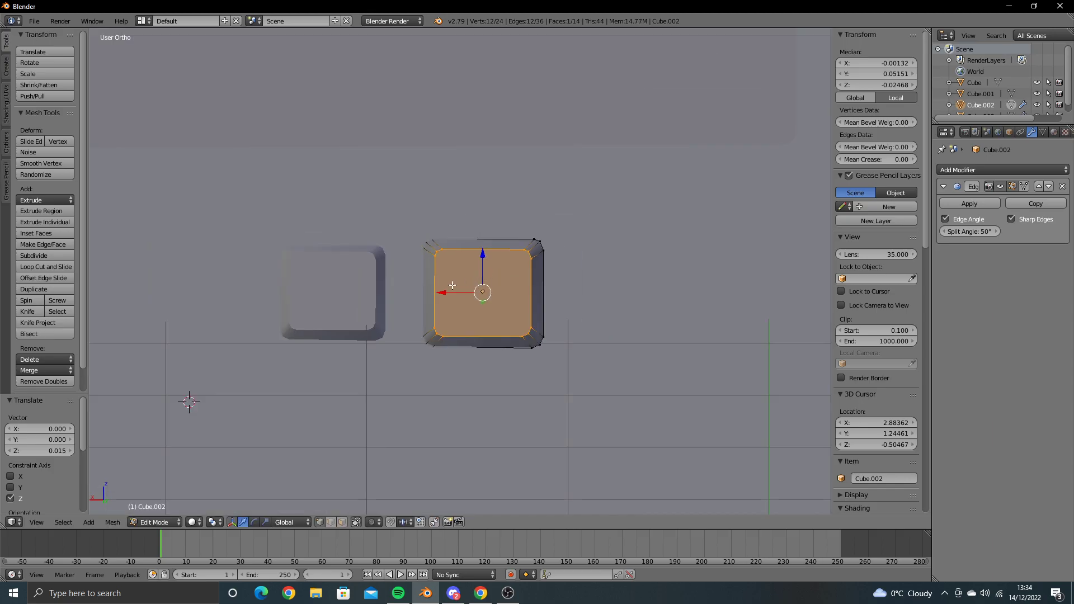
key(Tab)
right_click(331, 297)
key(x)
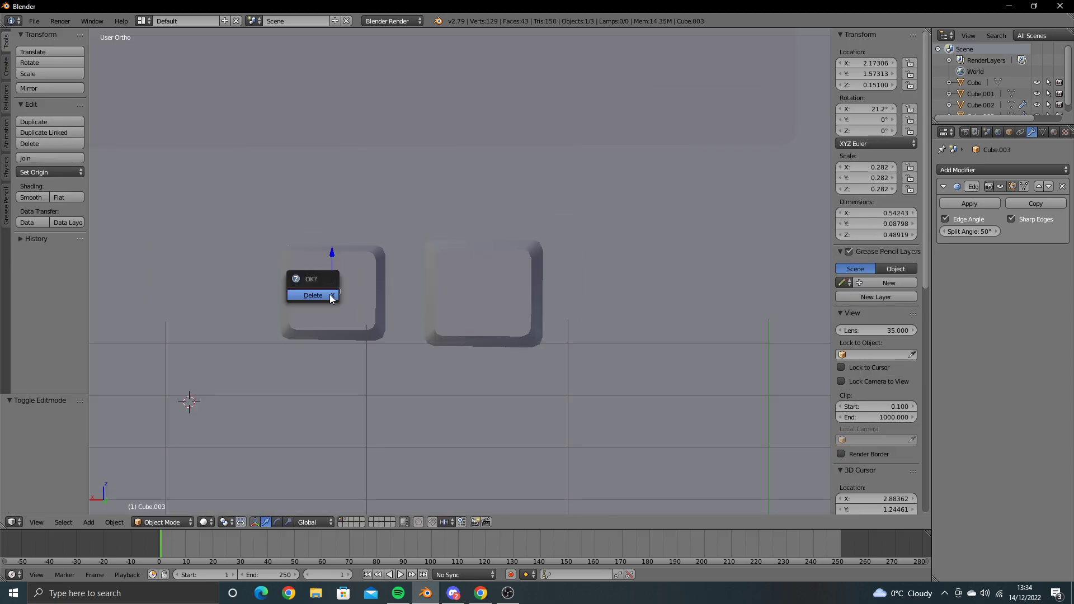
click(330, 294)
Step: Duplicate the new key and slide the copy along X over the + button
right_click(474, 297)
key(ctrl+KP_1)
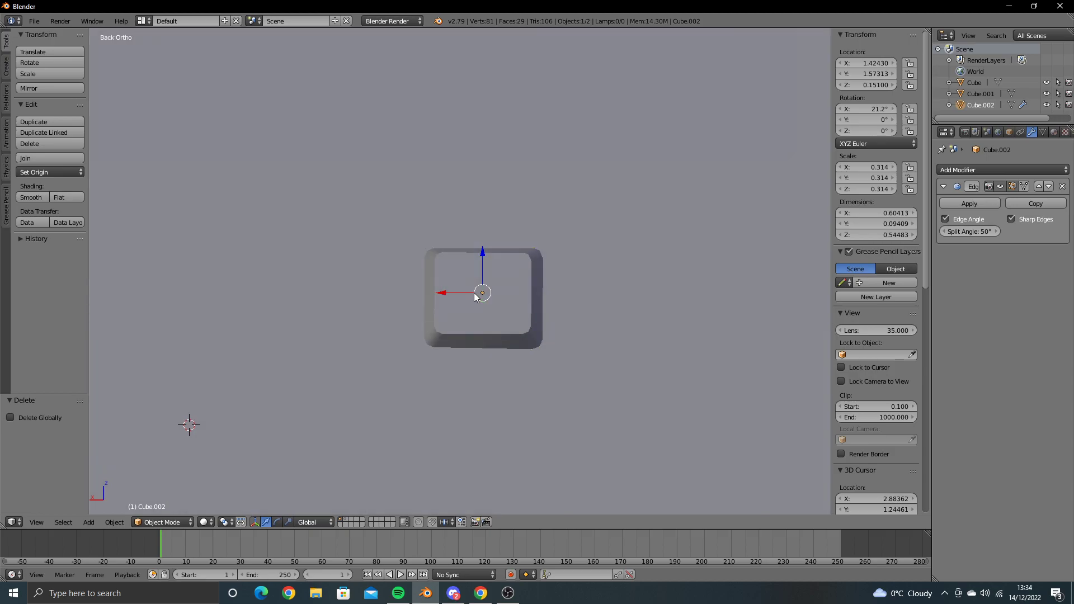
key(z)
shift+middle_drag(474, 297, 506, 285)
key(shift+d)
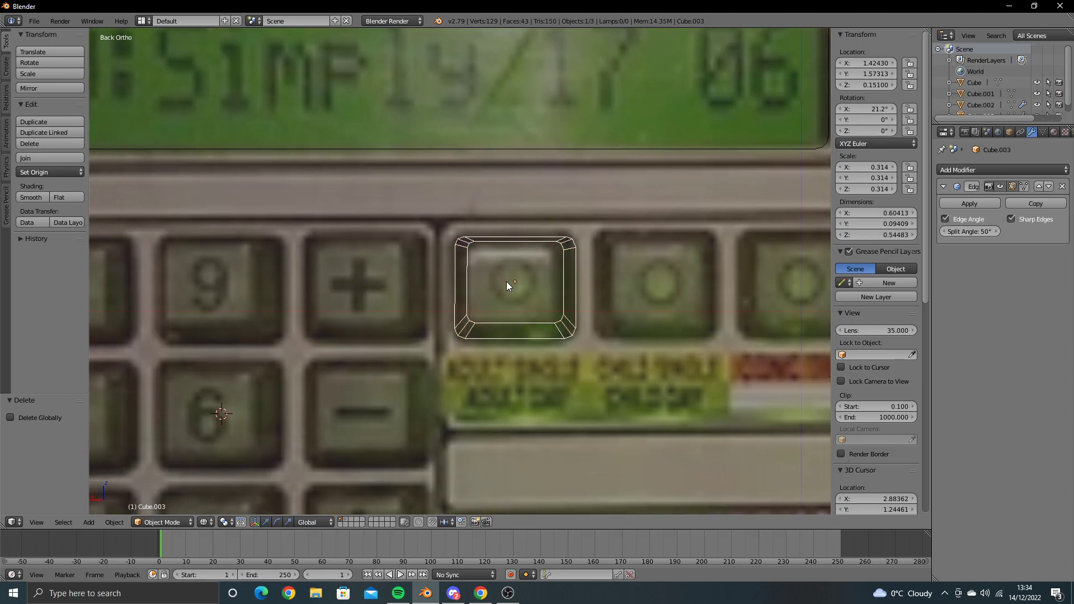
right_click(490, 277)
key(g)
key(x)
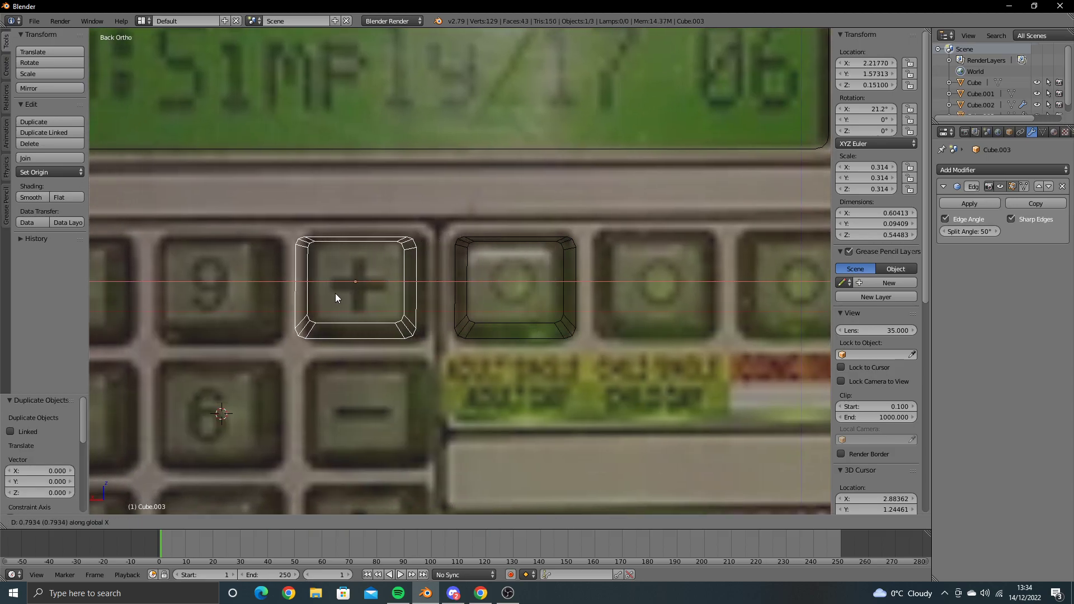
click(415, 293)
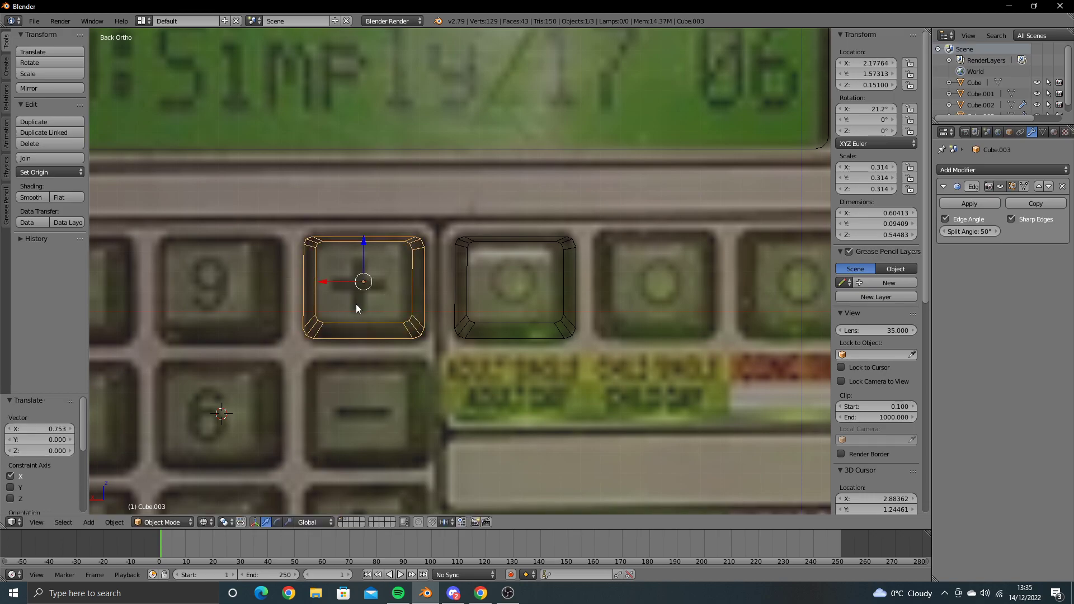
Step: Place further X-axis copies of the key over the 9 and 8 buttons
shift+middle_drag(356, 304, 519, 303)
key(shift+d)
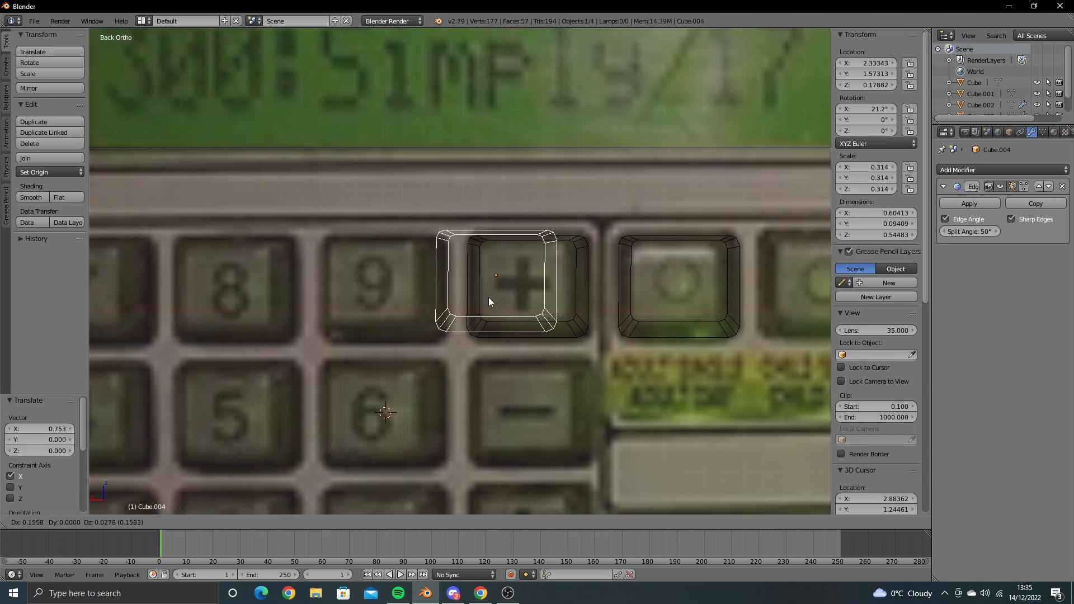
key(x)
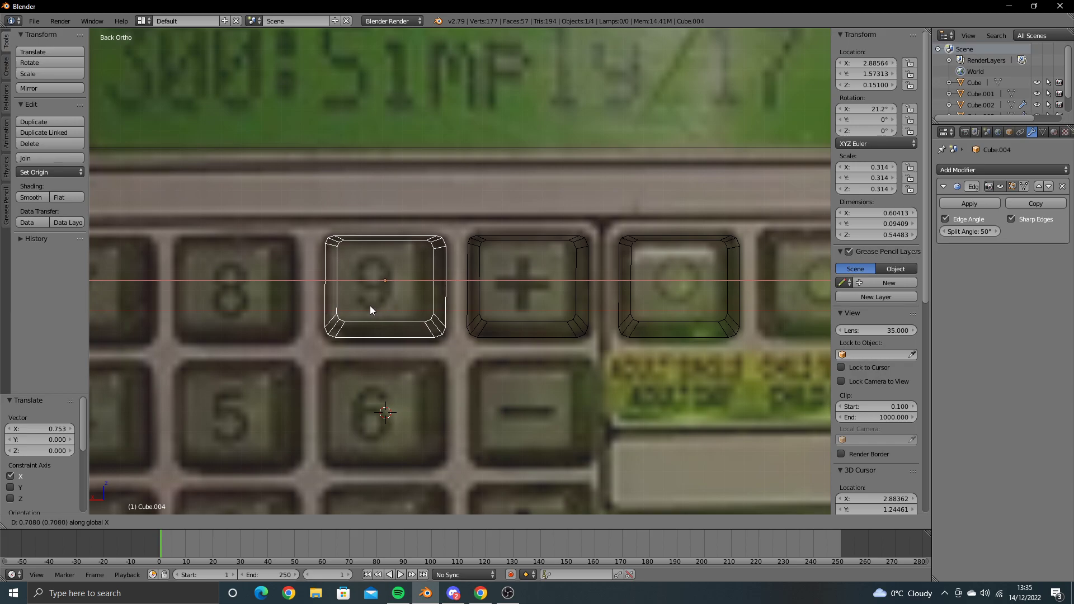
click(370, 305)
shift+middle_drag(365, 307, 533, 307)
key(shift+d)
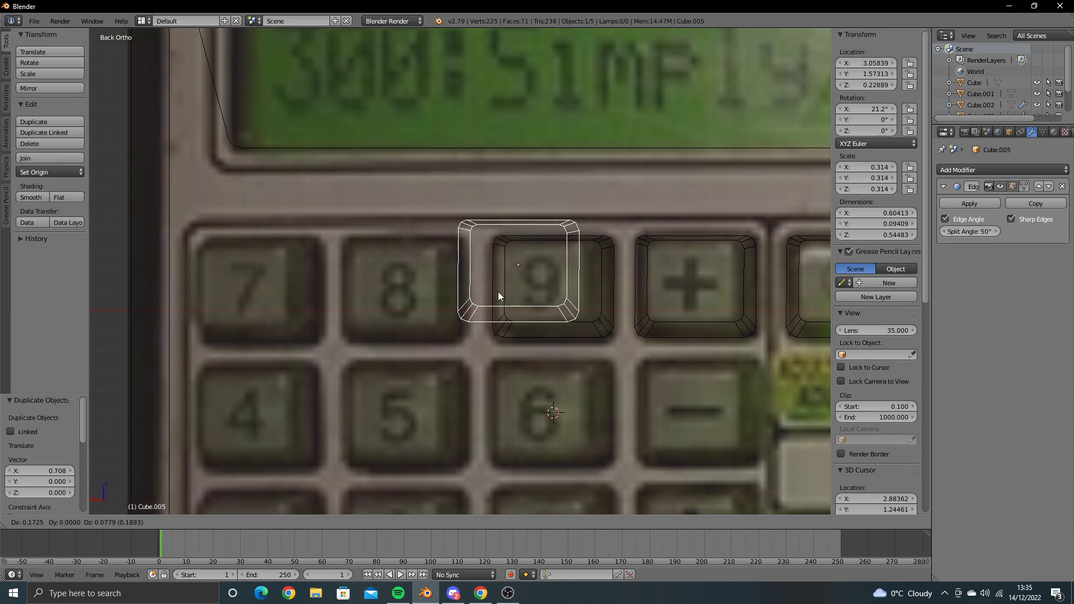
key(x)
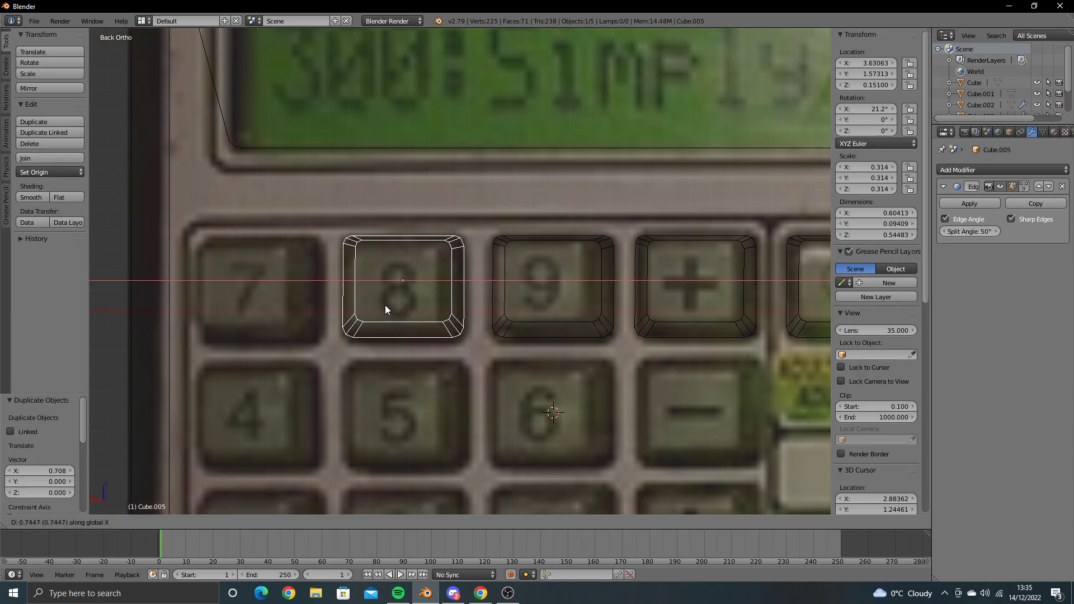
click(389, 304)
Step: Add one more key copy over the 7 button and nudge it into alignment
shift+middle_drag(384, 304, 432, 302)
key(shift+d)
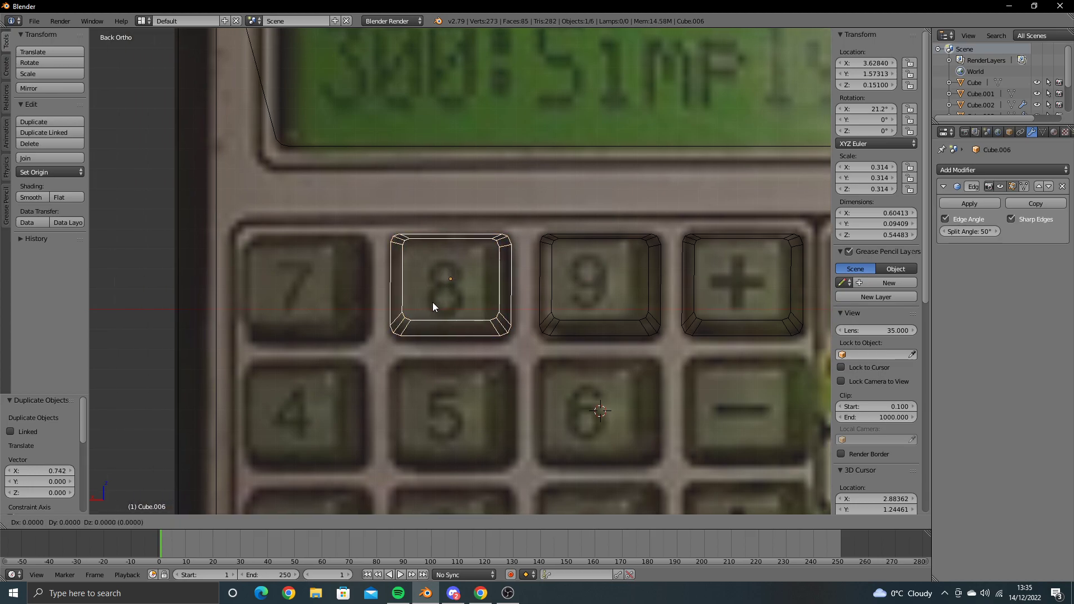
key(x)
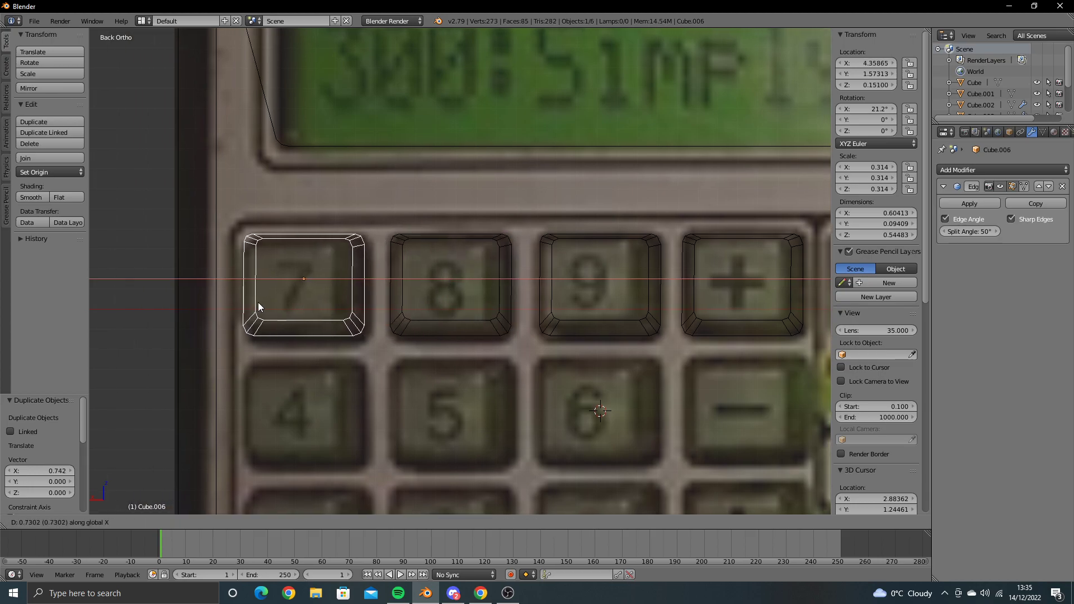
click(260, 302)
key(g)
key(x)
click(275, 300)
Step: Select the whole top row of keys: 7, 8, 9 and +
shift+click(391, 323)
shift+click(550, 333)
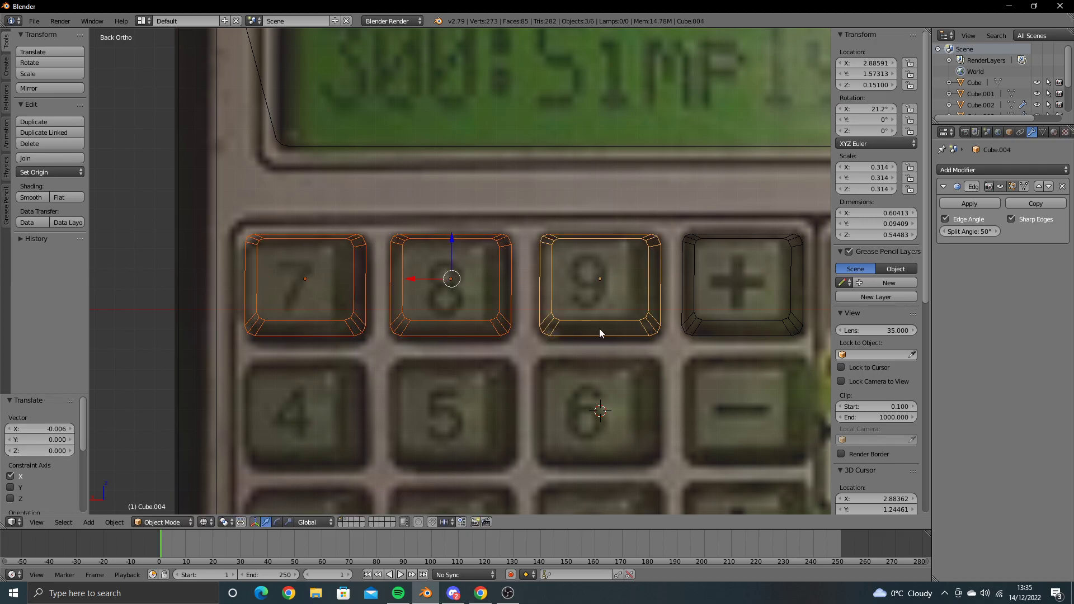
shift+click(694, 330)
scroll(695, 331, down, 3)
shift+middle_drag(695, 331, 642, 287)
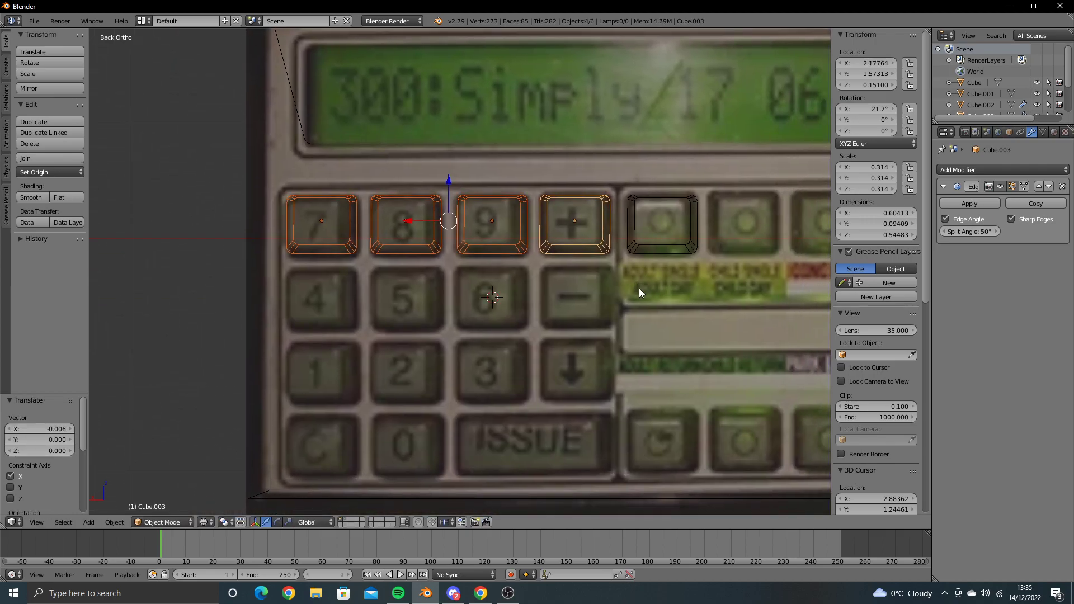
Step: Duplicate the top key row down along Z onto the 4–6, 1–3 and bottom C/0/ISSUE rows
key(shift+d)
right_click(621, 276)
drag(448, 180, 457, 254)
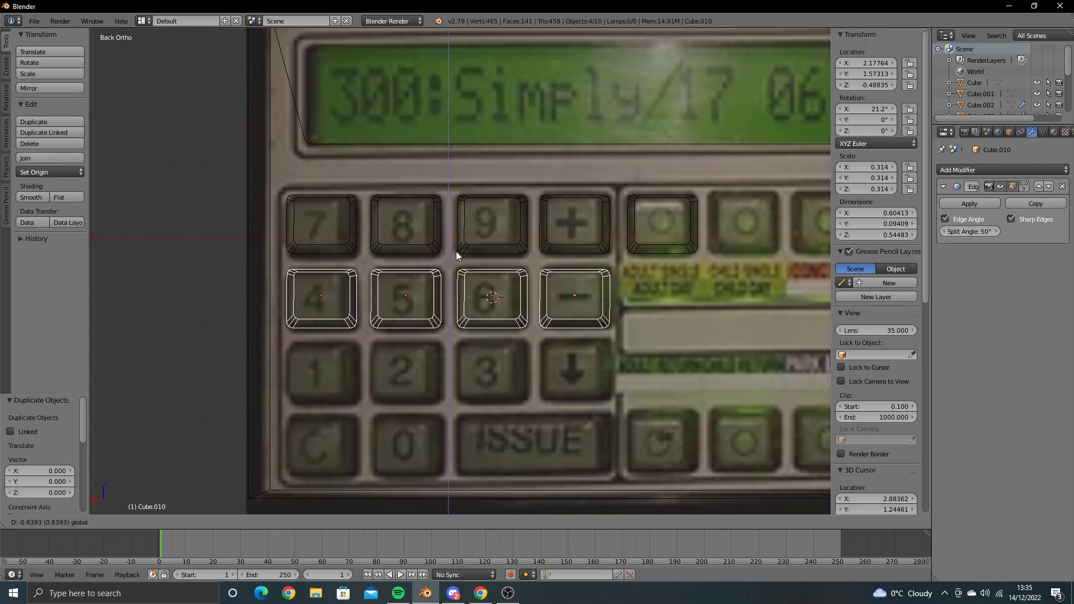
click(455, 250)
key(shift+d)
key(z)
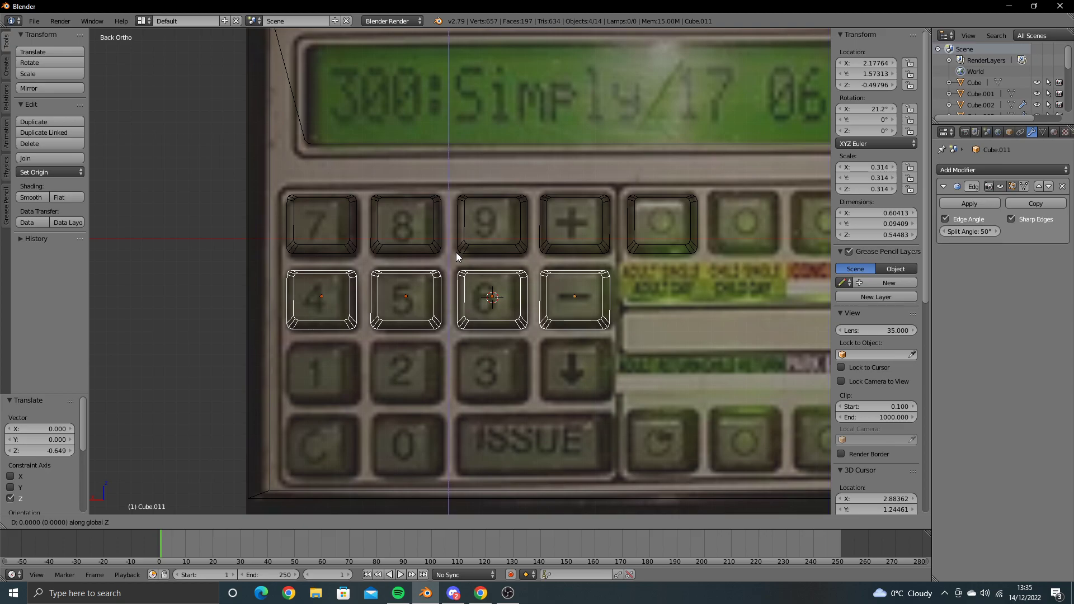
click(448, 367)
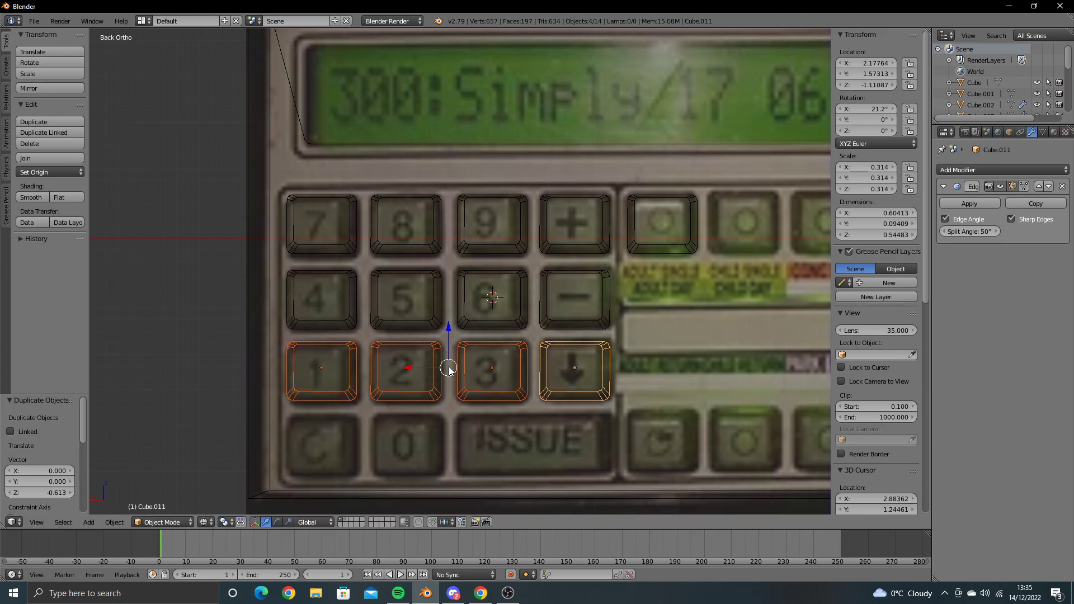
key(shift+d)
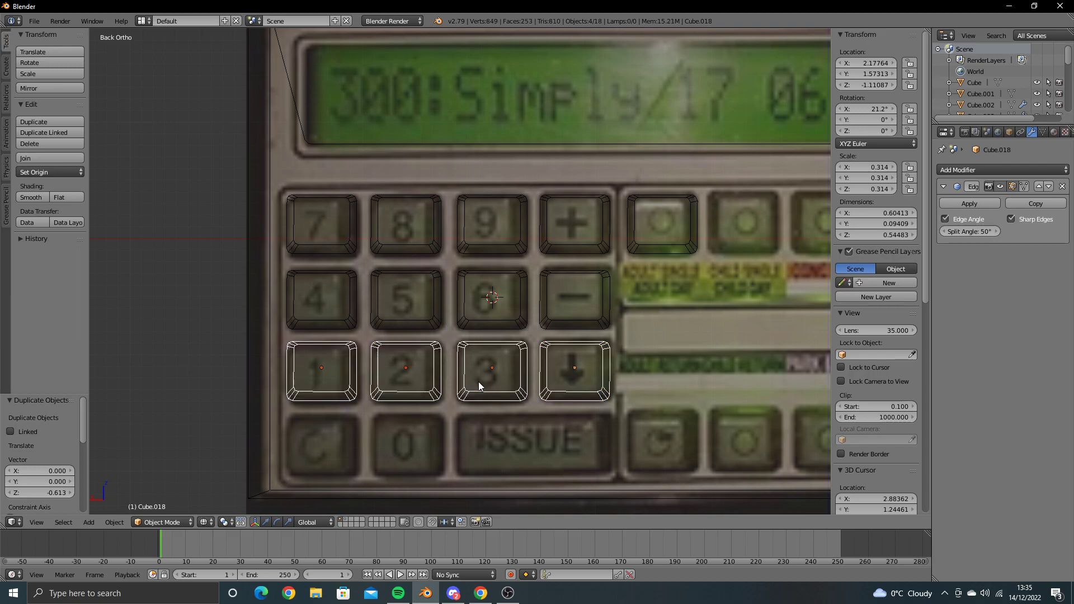
key(z)
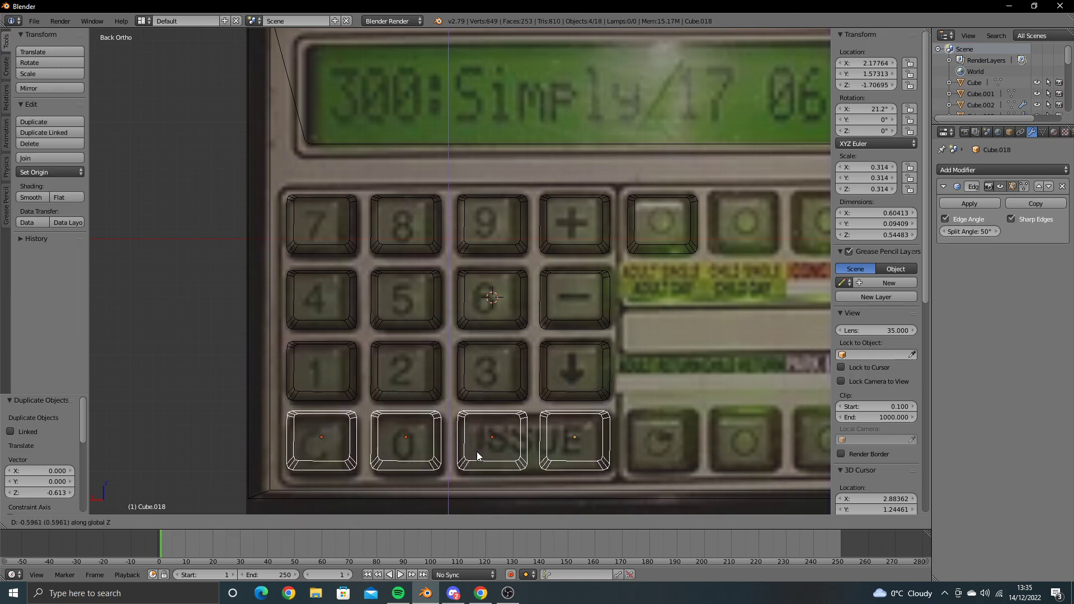
click(476, 485)
key(ctrl+KP_3)
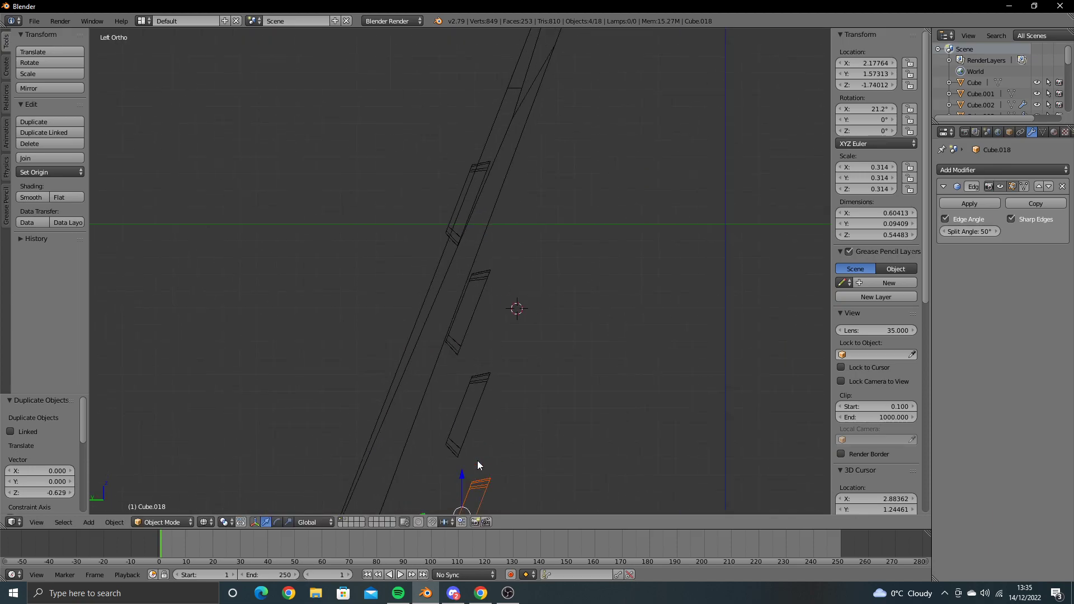
Step: Select all twelve keys of the three copied keypad rows
right_click(477, 296)
middle_drag(476, 300, 516, 303)
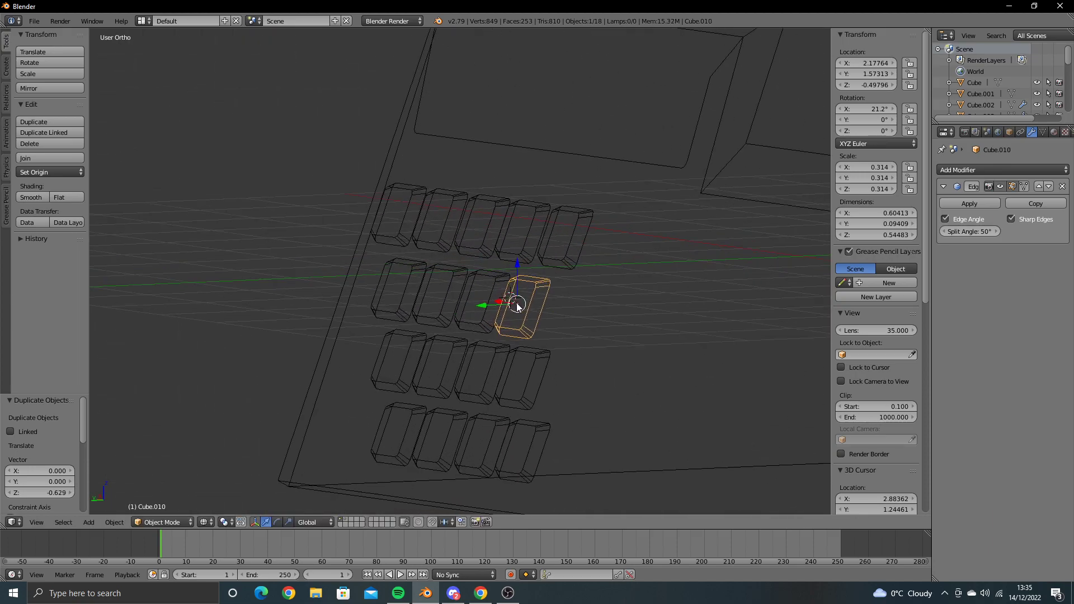
shift+right_click(480, 310)
shift+right_click(439, 308)
shift+right_click(392, 317)
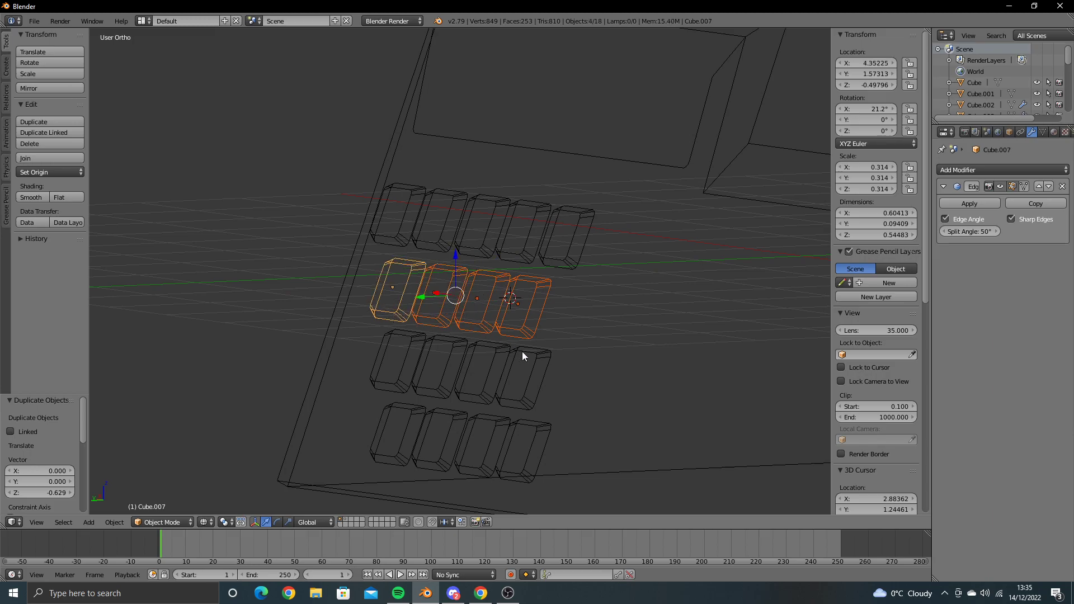
shift+right_click(539, 361)
shift+right_click(485, 372)
shift+right_click(442, 377)
shift+right_click(406, 379)
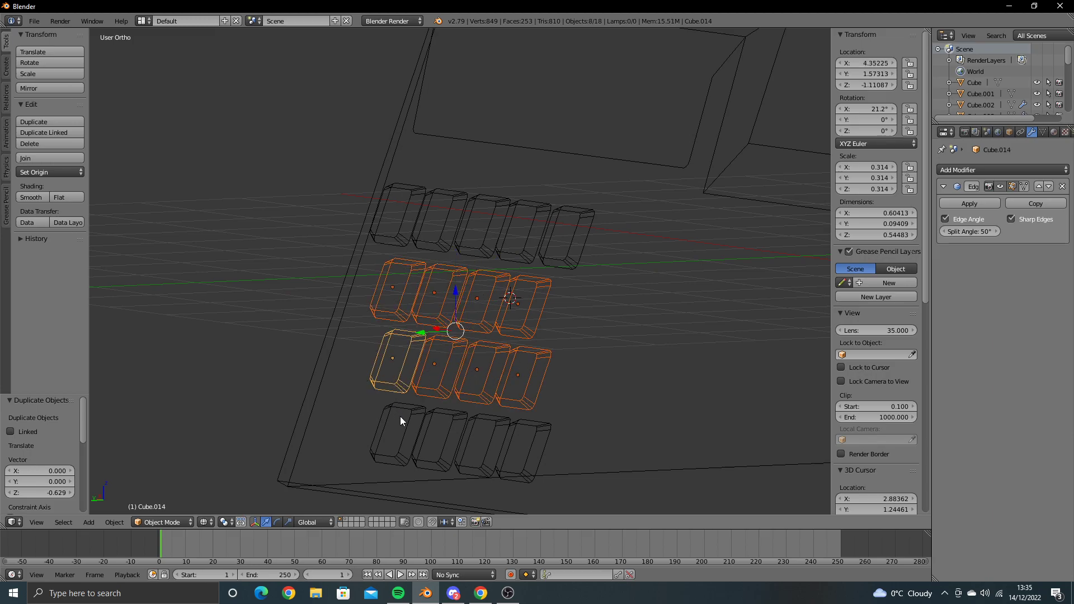
shift+right_click(400, 417)
shift+right_click(433, 423)
shift+right_click(476, 433)
shift+right_click(526, 444)
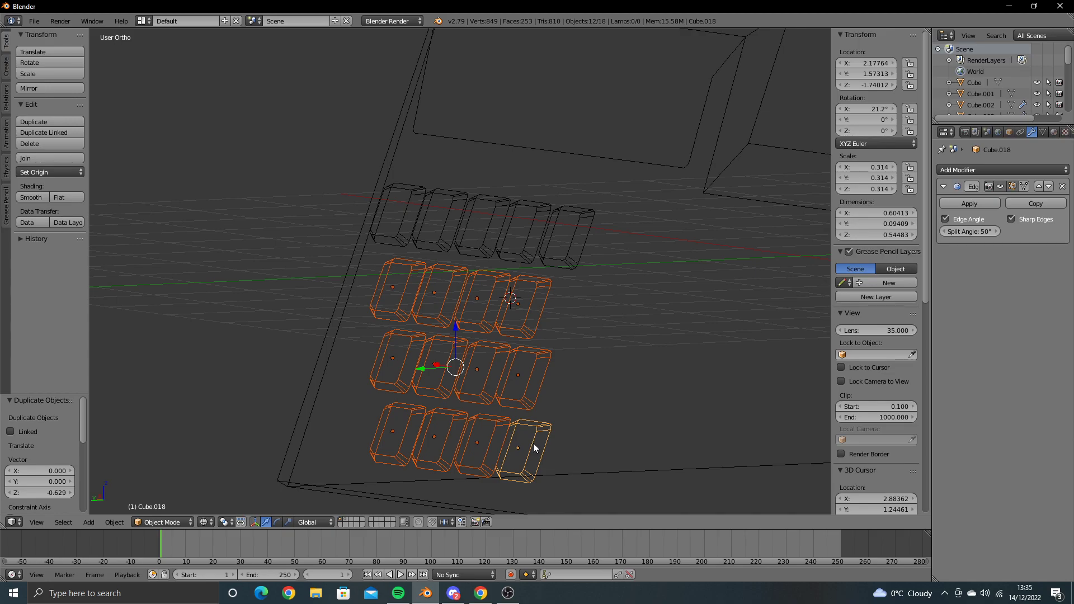
Step: Move the twelve keys 0.274 along Y into the slanted front panel
key(KP_3)
scroll(532, 443, up, 3)
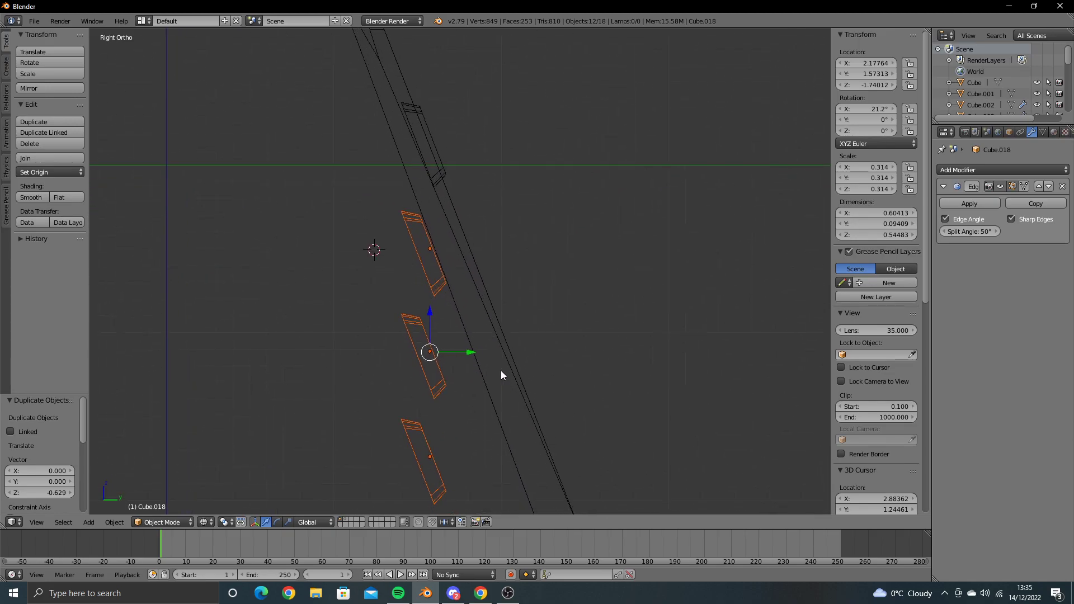
shift+middle_drag(502, 327, 519, 399)
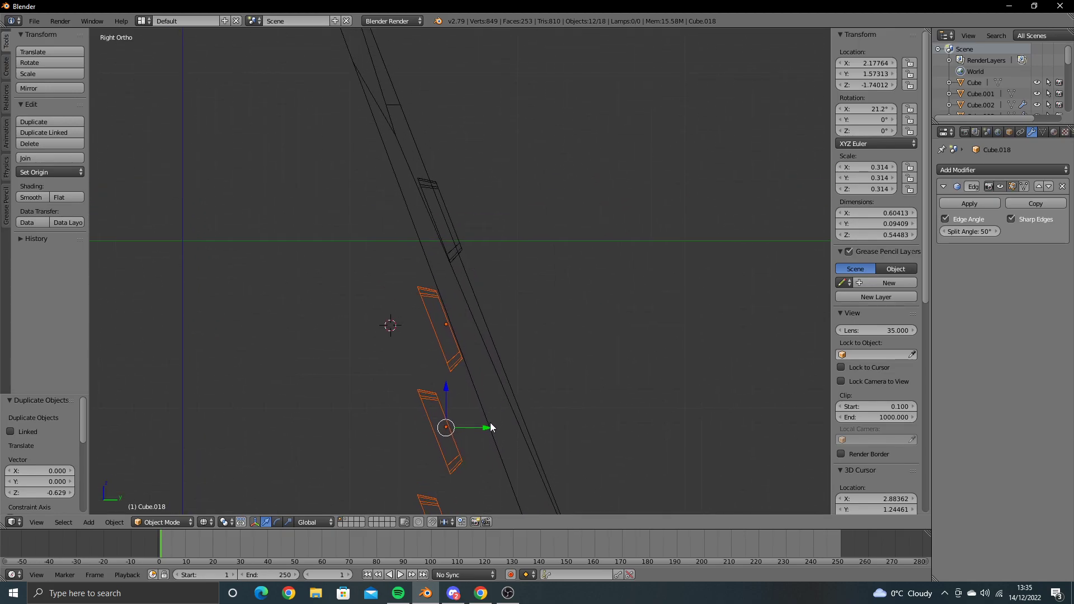
drag(484, 429, 529, 428)
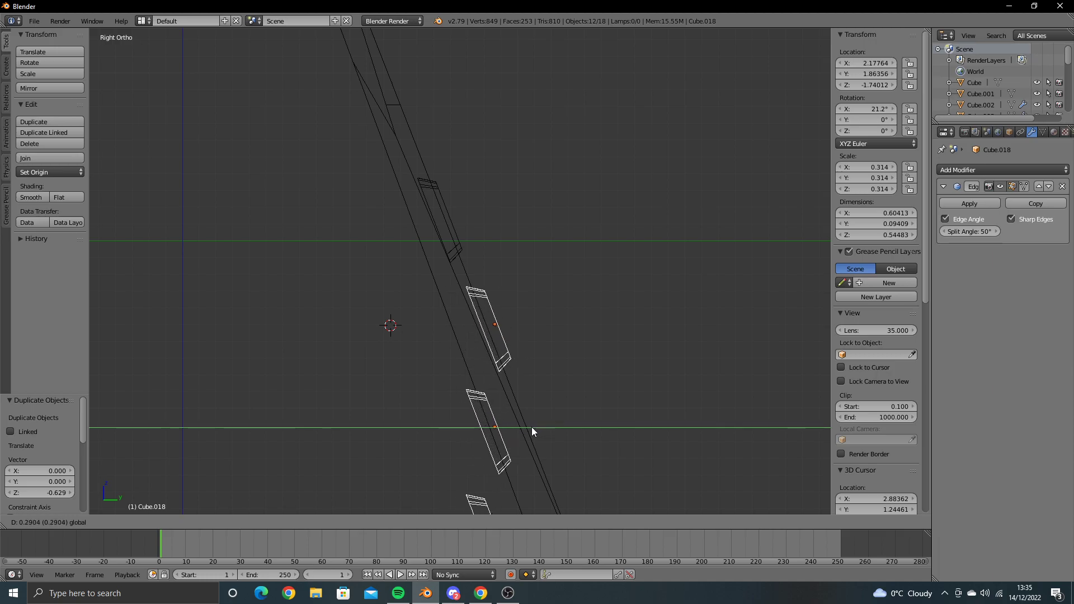
click(529, 428)
key(z)
mouse_move(528, 421)
middle_down()
mouse_move(486, 384)
mouse_move(505, 424)
mouse_move(380, 511)
mouse_move(384, 30)
mouse_move(454, 133)
middle_up()
Step: Inspect the keys from above, then put the machine's base body into Edit Mode
key(KP_7)
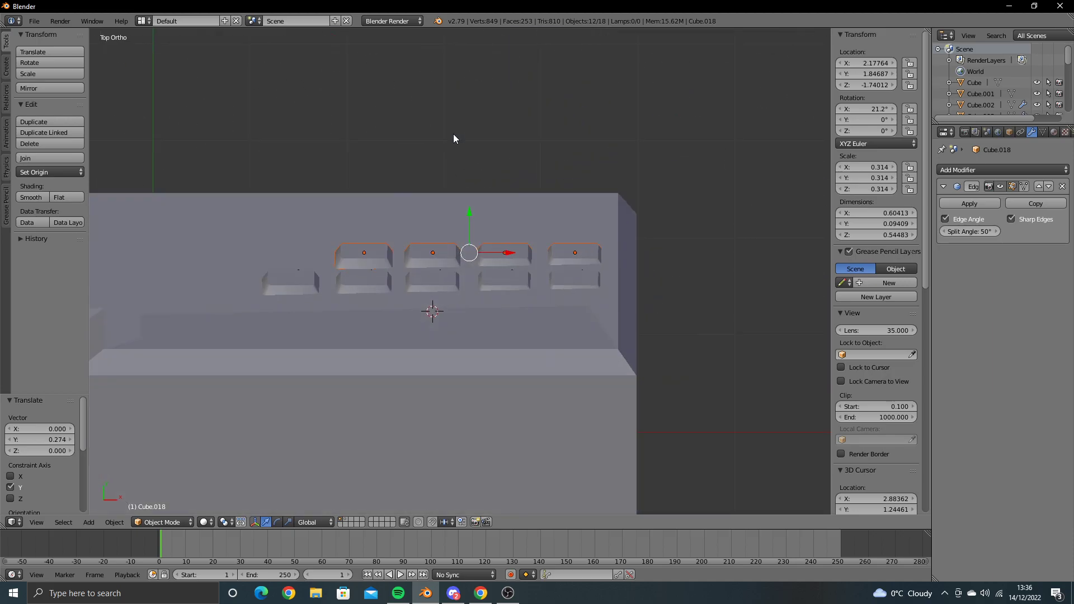
key(KP_8)
key(KP_8)
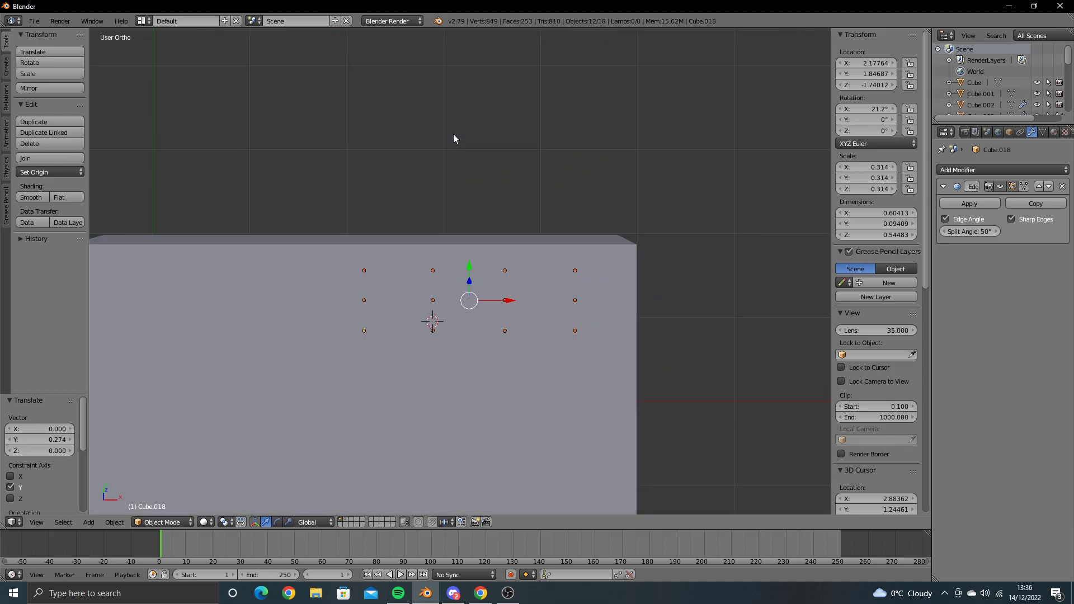
key(KP_8)
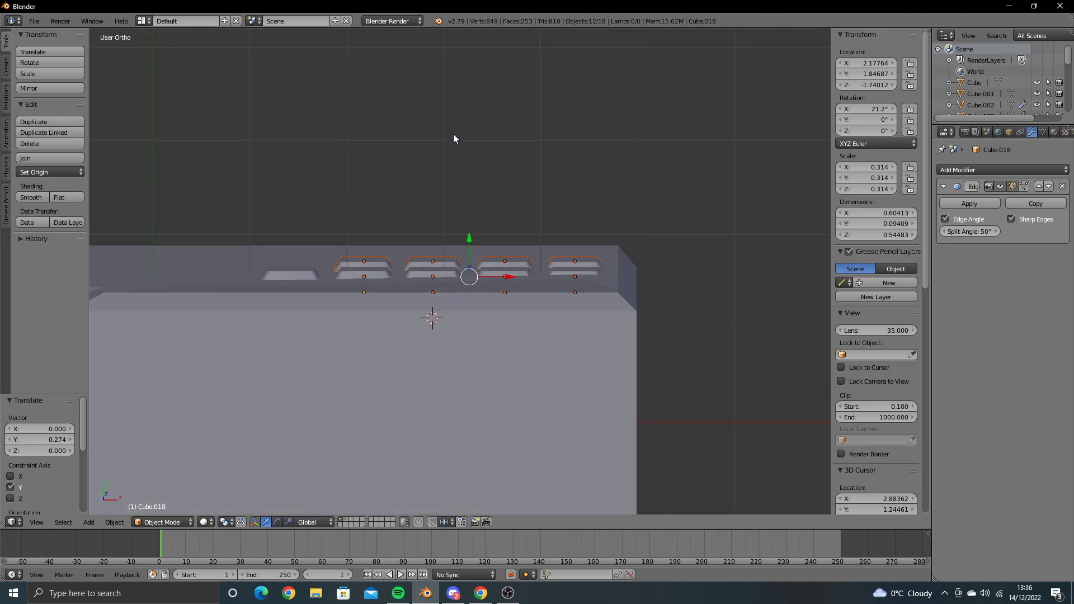
scroll(453, 133, up, 1)
scroll(453, 133, up, 3)
shift+middle_drag(453, 134, 619, 99)
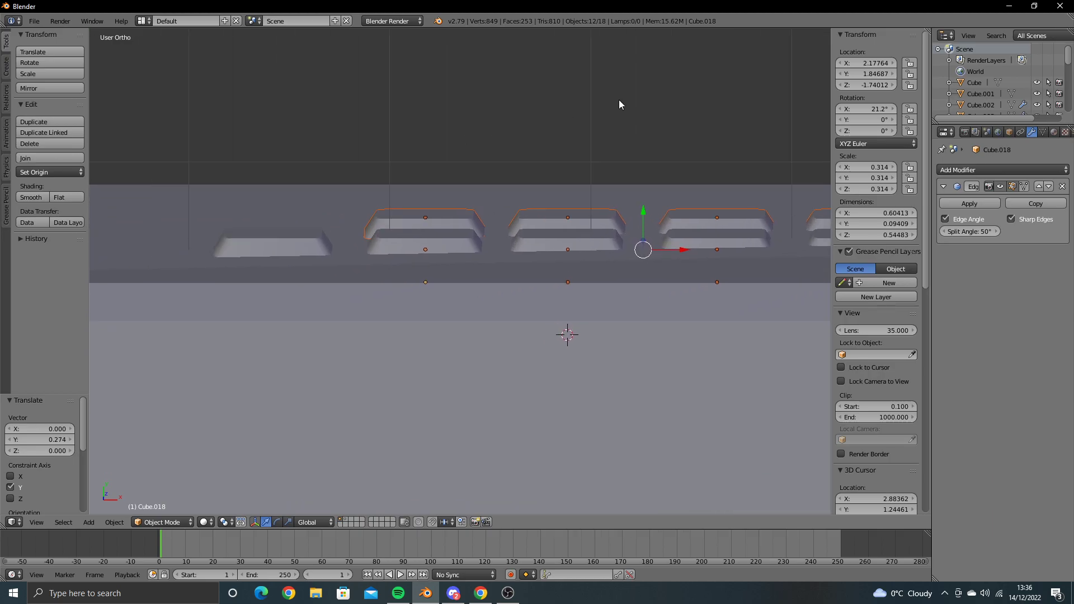
right_click(536, 267)
key(Tab)
scroll(505, 228, down, 3)
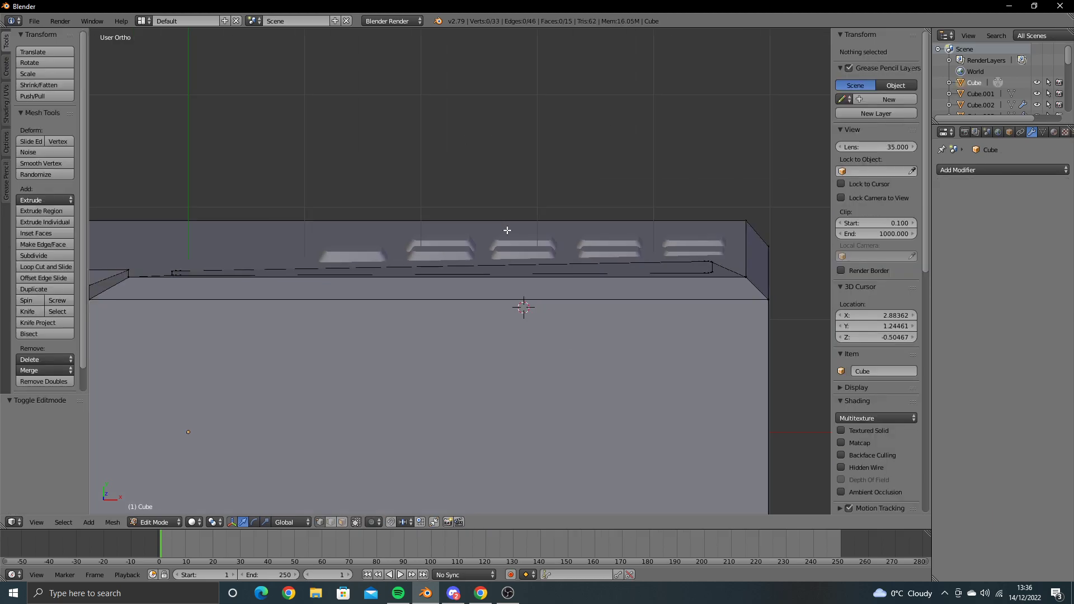
Step: Fill the front face, display recess face and slanted strip into one face
mouse_move(507, 230)
middle_down()
mouse_move(447, 229)
mouse_move(362, 190)
mouse_move(348, 151)
mouse_move(396, 163)
mouse_move(414, 150)
mouse_move(426, 153)
mouse_move(231, 171)
mouse_move(314, 200)
middle_up()
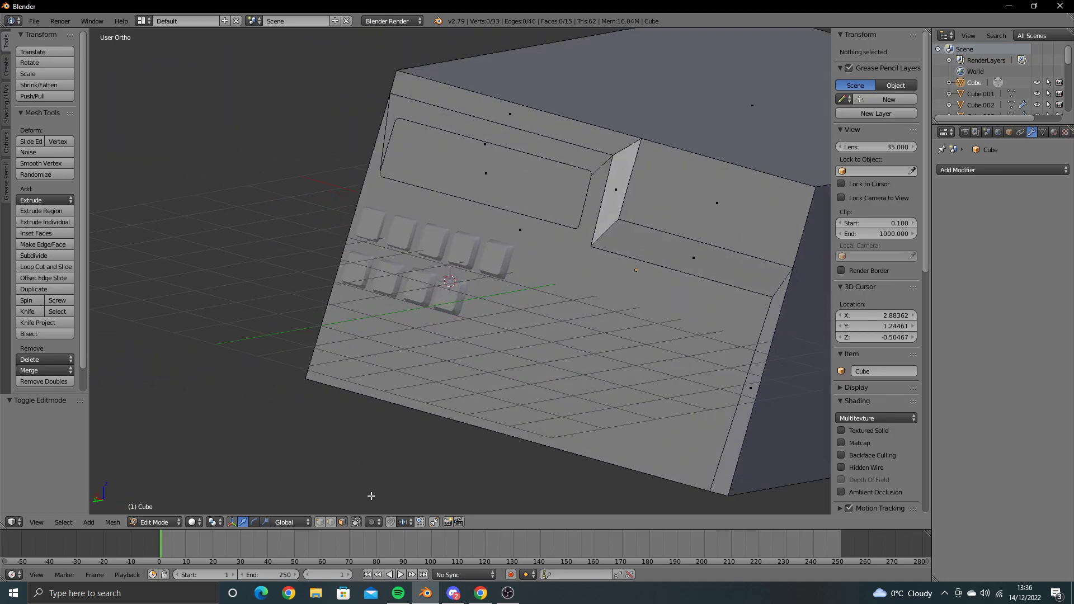
right_click(580, 342)
shift+right_click(503, 179)
shift+right_click(524, 137)
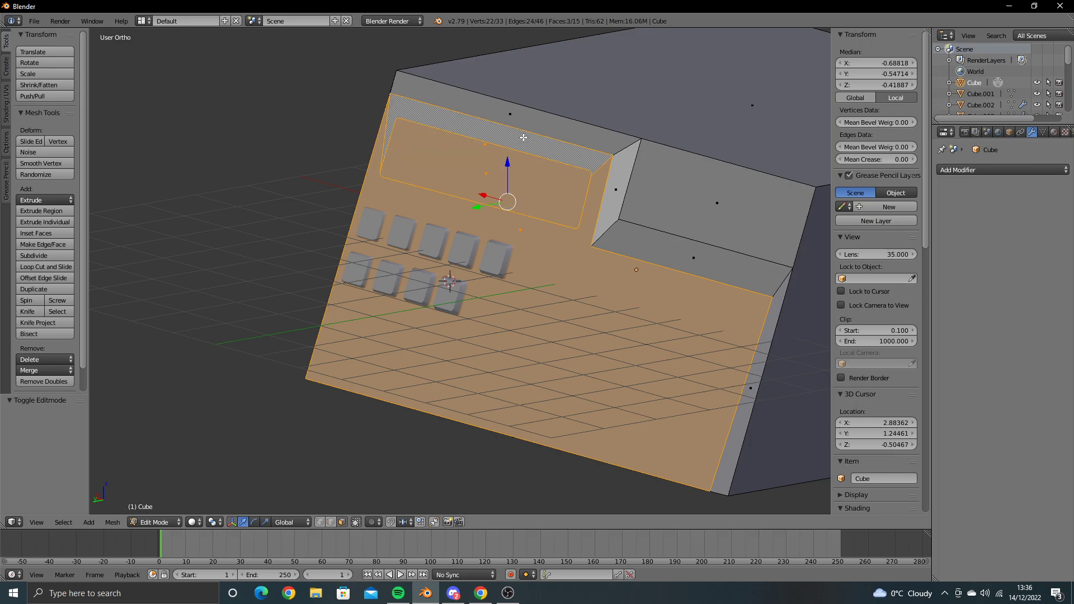
key(f)
middle_drag(523, 137, 675, 163)
Step: Return to Object Mode from a top view and select a lower-row key
key(KP_7)
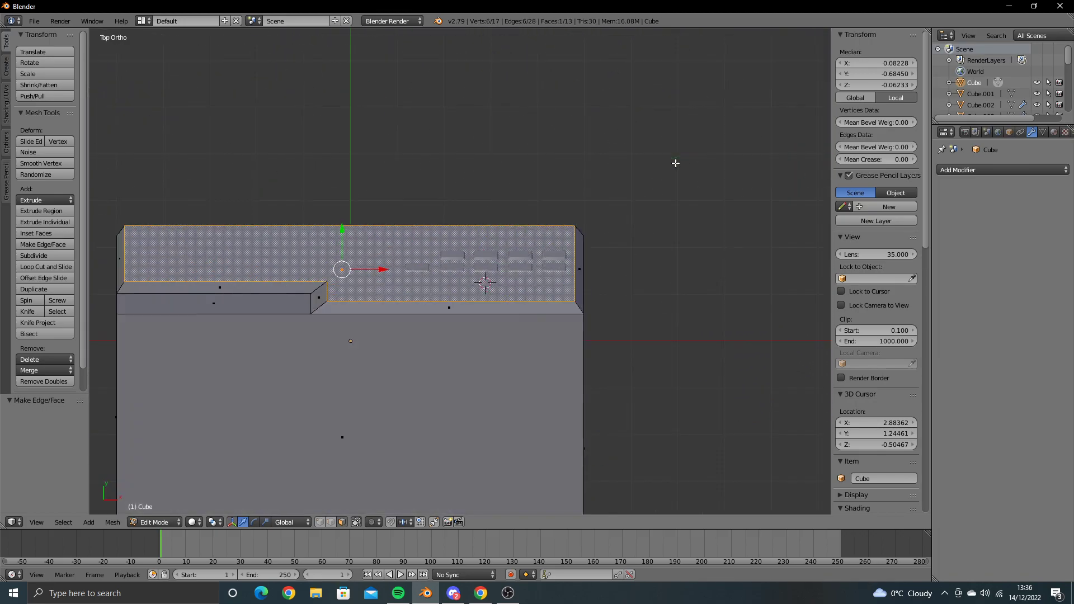
scroll(675, 163, up, 2)
scroll(647, 166, up, 2)
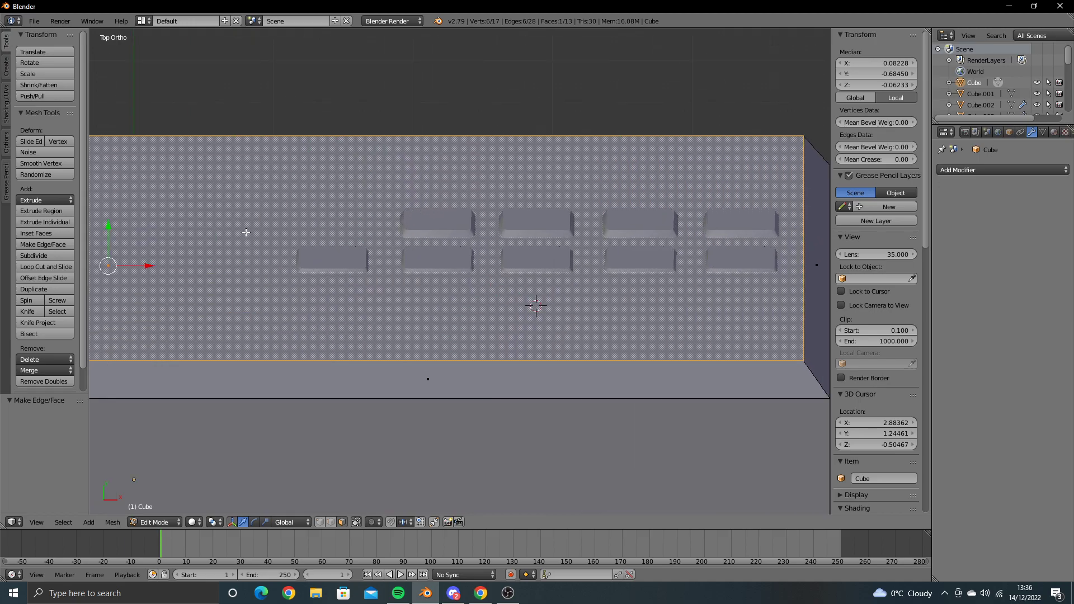
key(Tab)
right_click(347, 269)
Step: Select the five lower-row keys and shift them along Y toward the front panel
shift+right_click(454, 256)
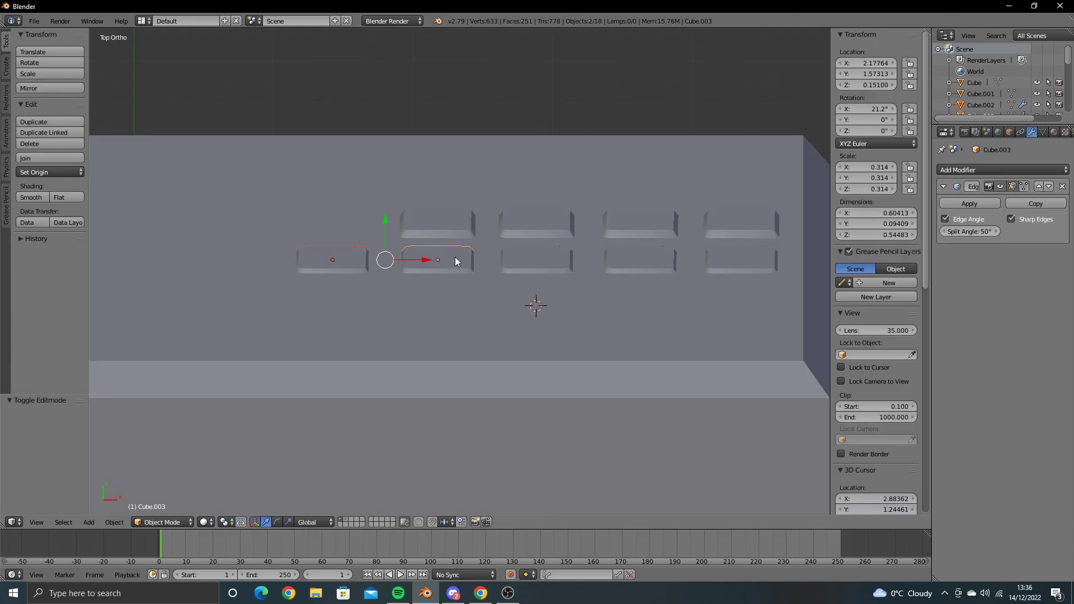
shift+right_click(537, 259)
shift+right_click(621, 259)
shift+right_click(720, 259)
key(g)
key(y)
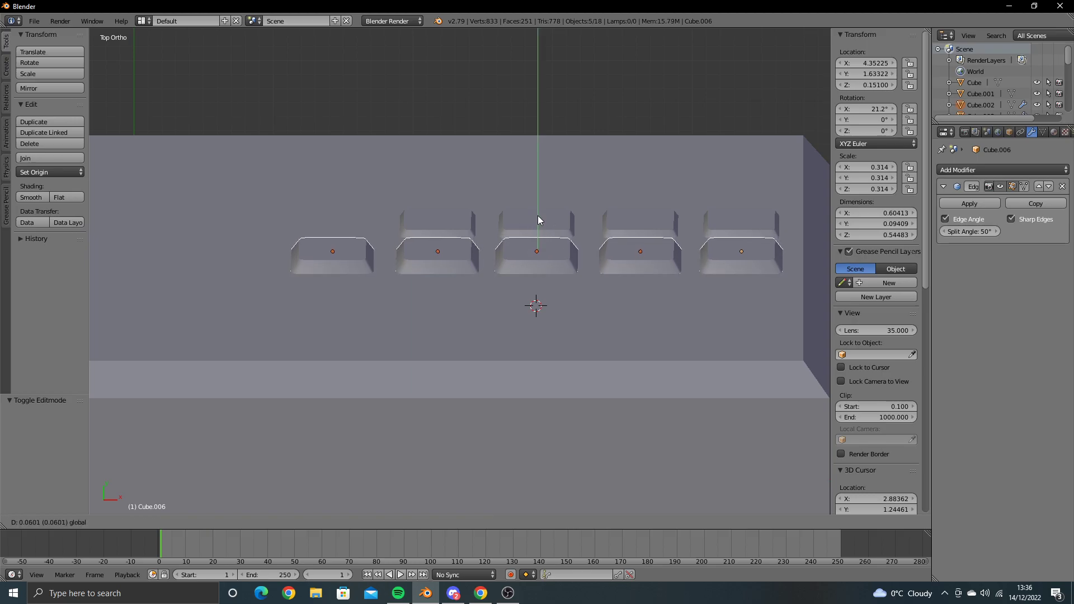
click(538, 217)
Step: Duplicate a key row twice downward along Z in the side wireframe view
key(ctrl+KP_3)
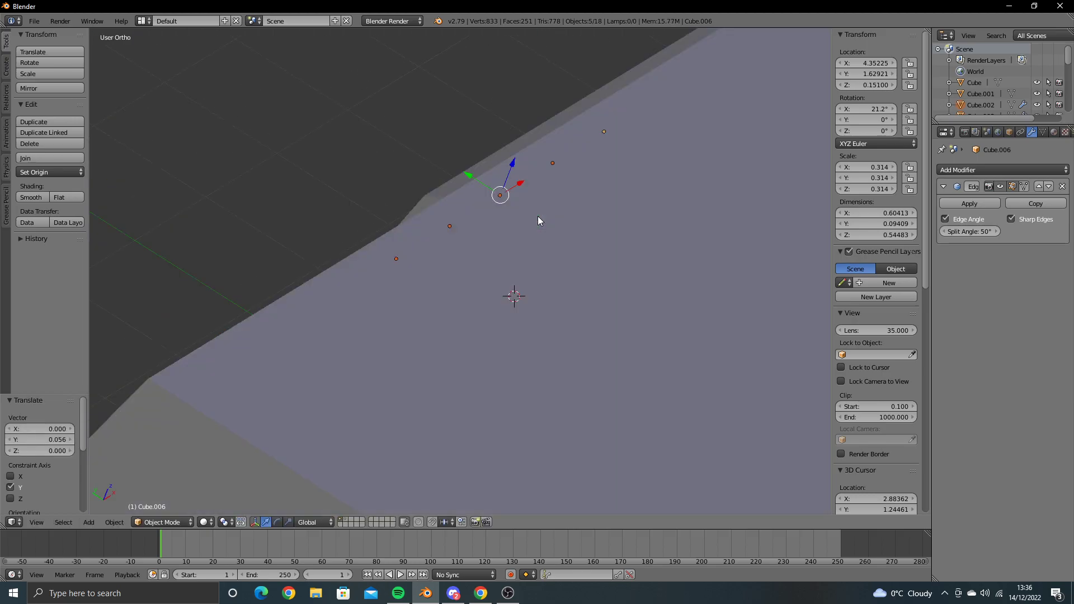
key(z)
scroll(538, 216, up, 2)
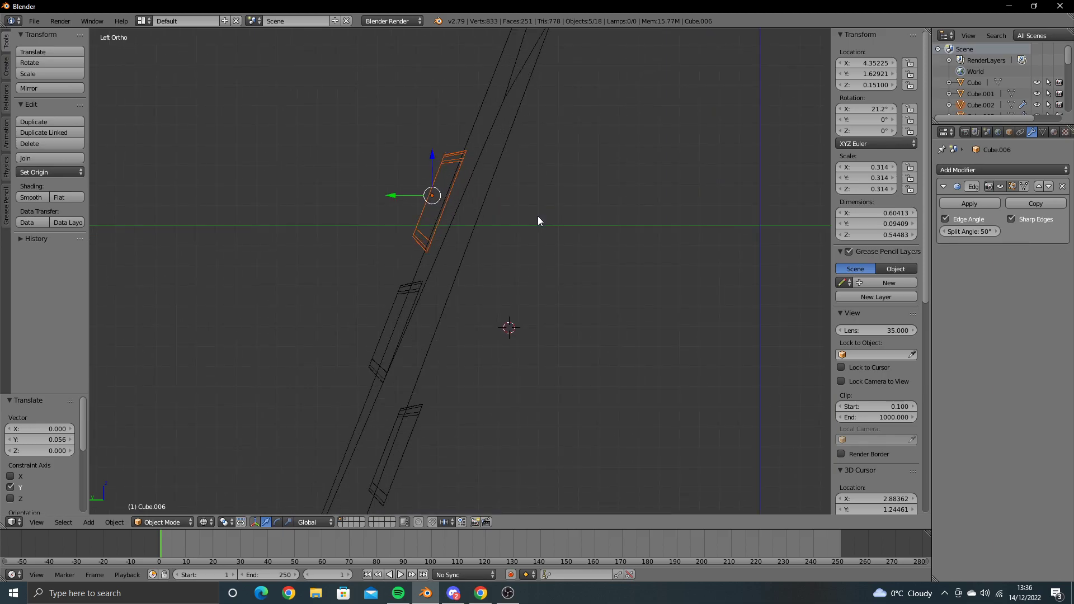
middle_drag(378, 306, 404, 315)
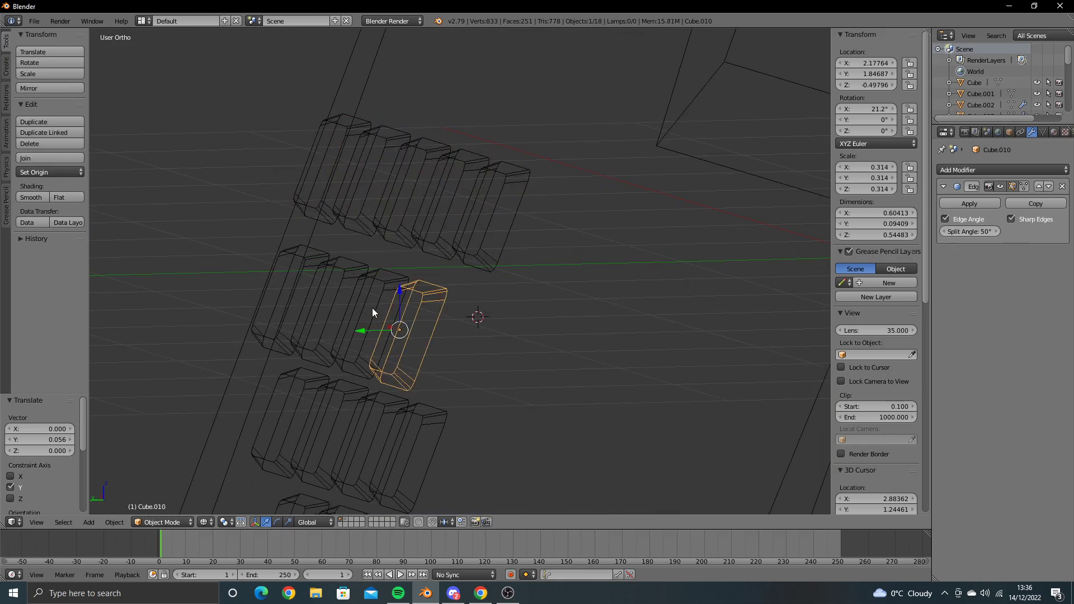
shift+click(296, 290)
key(shift+d)
key(z)
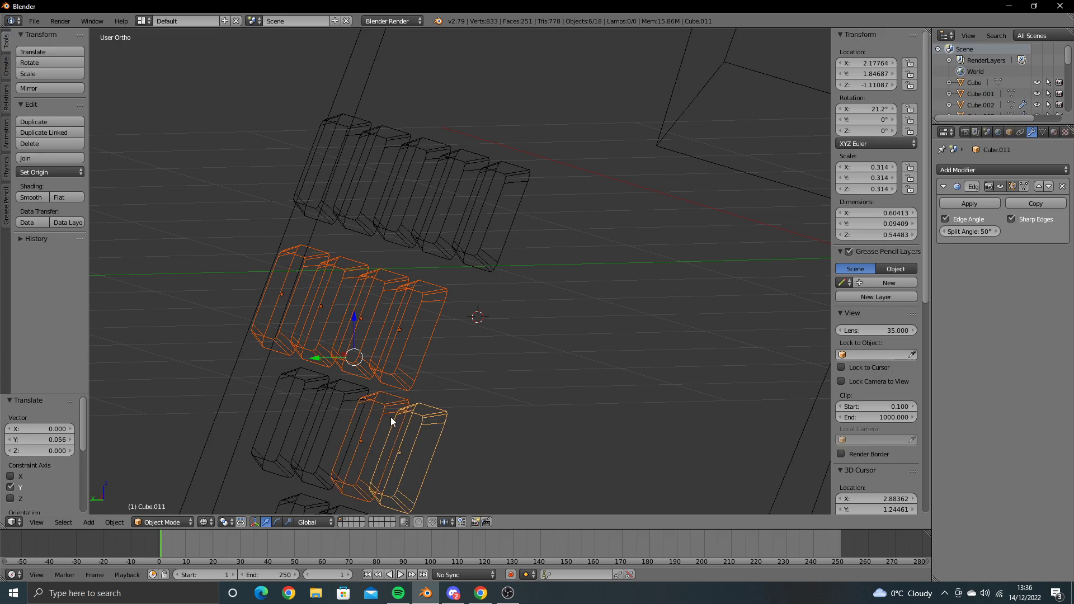
click(289, 400)
shift+middle_drag(294, 390, 306, 309)
key(shift+d)
key(z)
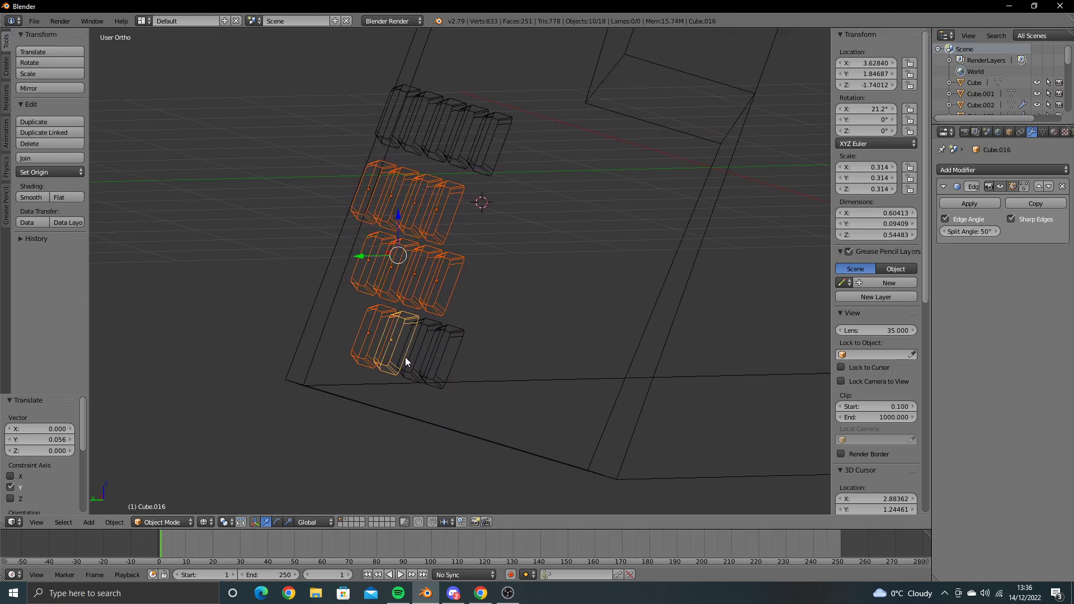
click(437, 367)
Step: Select four keys of one row and join them into a single object, Cube.007
key(KP_3)
scroll(437, 367, up, 3)
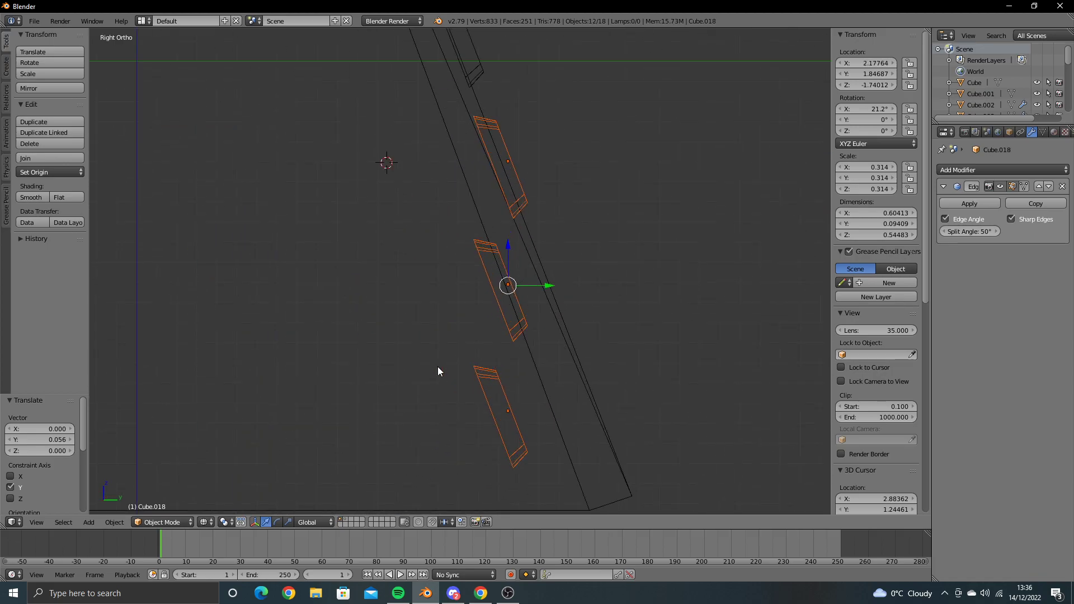
mouse_move(489, 270)
shift+middle_down()
mouse_move(391, 343)
mouse_move(384, 405)
shift+middle_up()
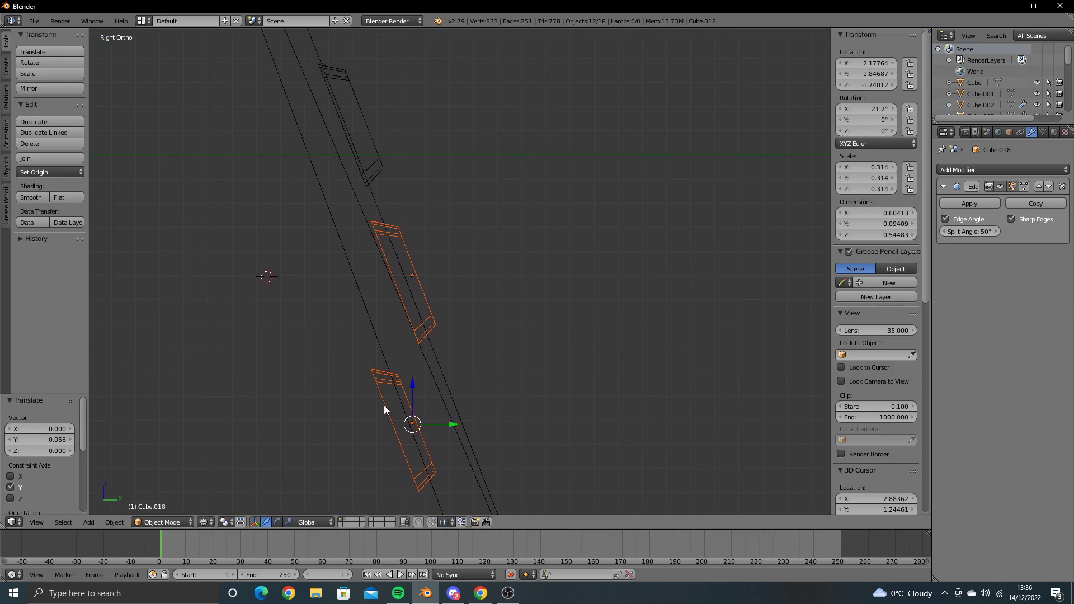
right_click(431, 320)
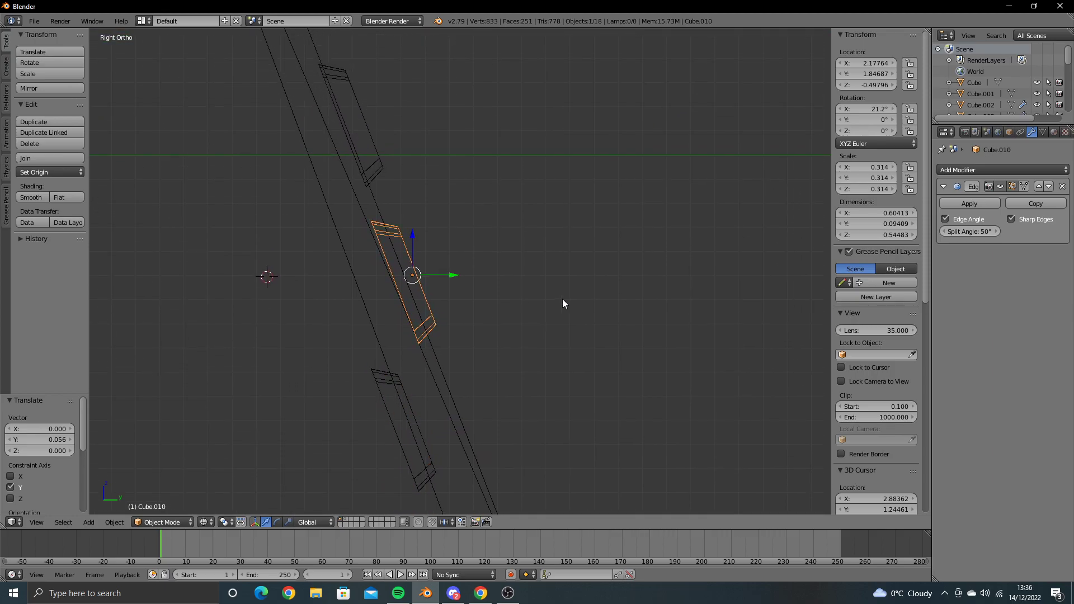
middle_drag(562, 298, 509, 308)
shift+right_click(391, 327)
shift+right_click(355, 352)
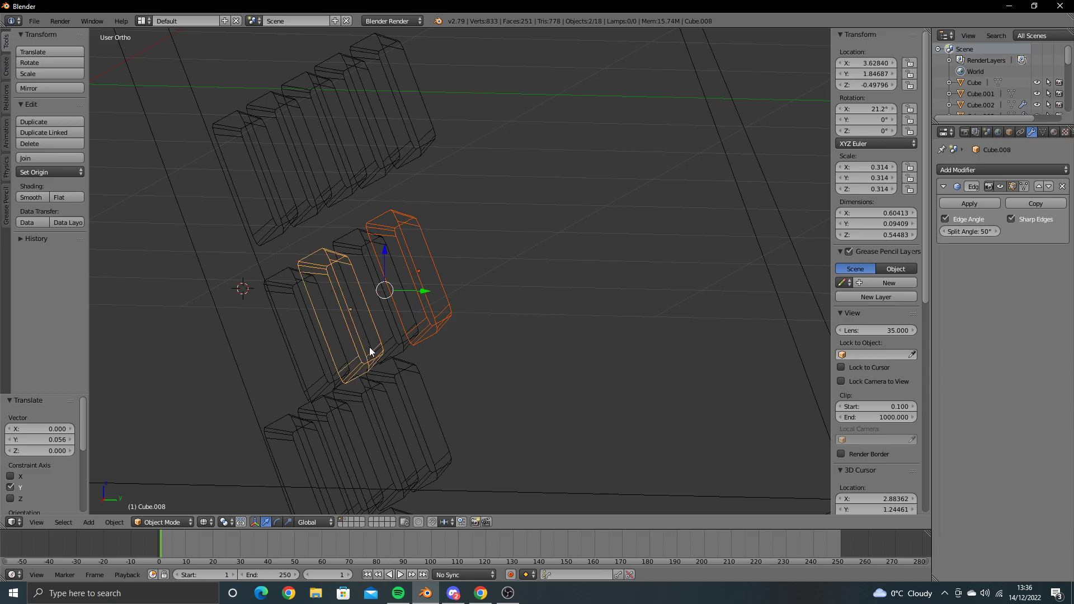
shift+right_click(374, 358)
shift+right_click(323, 377)
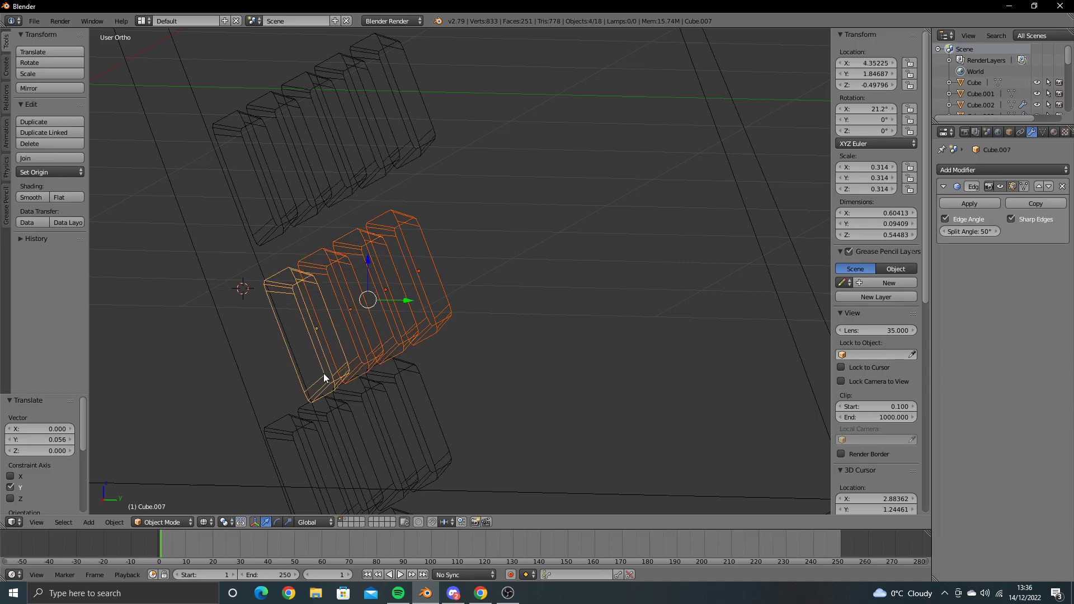
key(ctrl+j)
Step: From the right side view, start moving Cube.007 along Y toward the front face
key(KP_3)
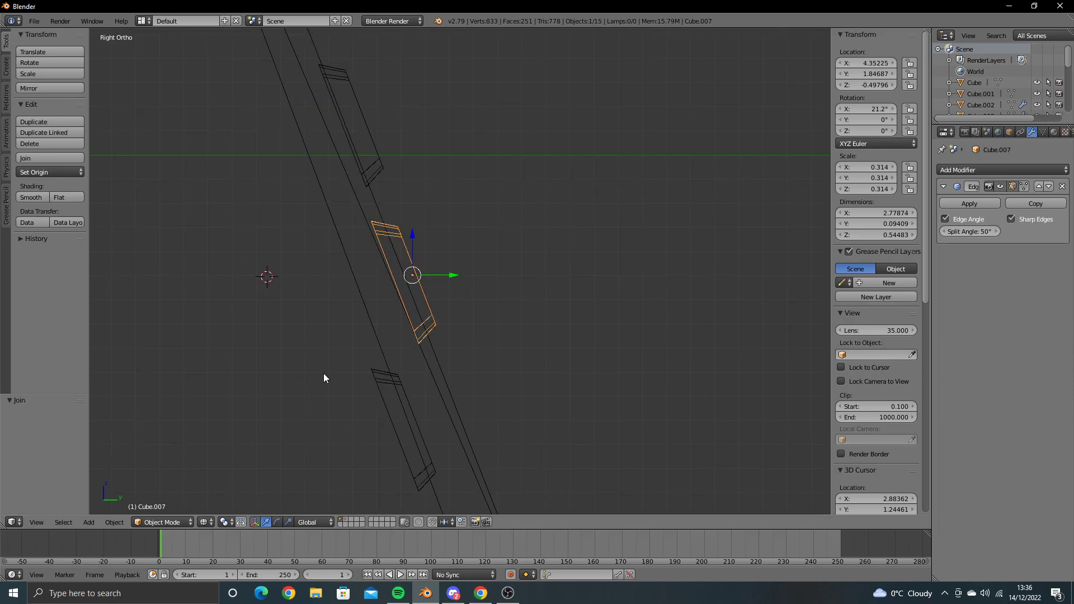
scroll(385, 305, up, 1)
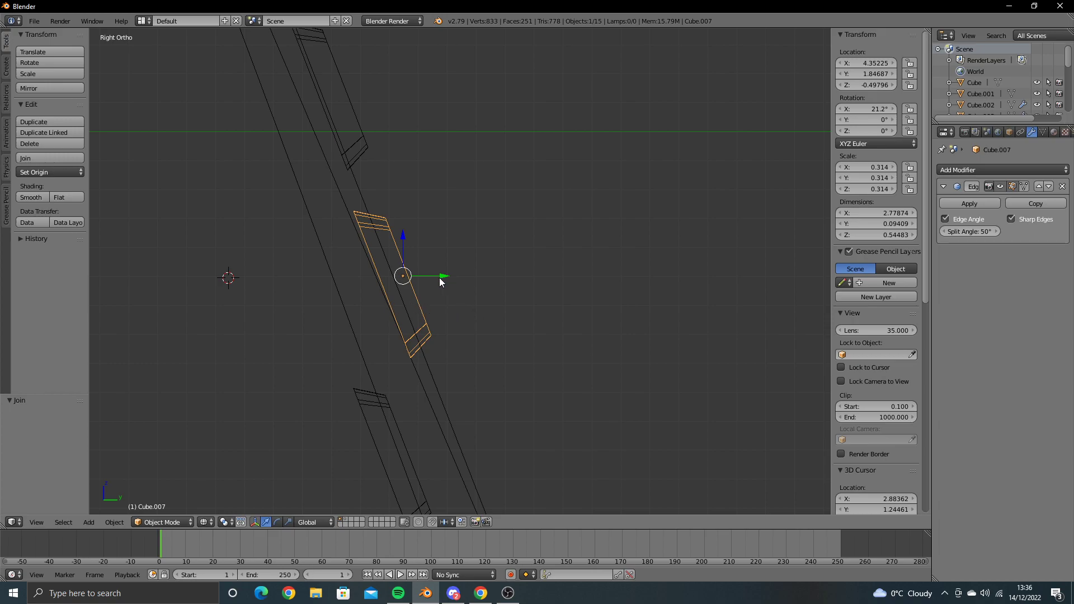
key(g)
key(y)
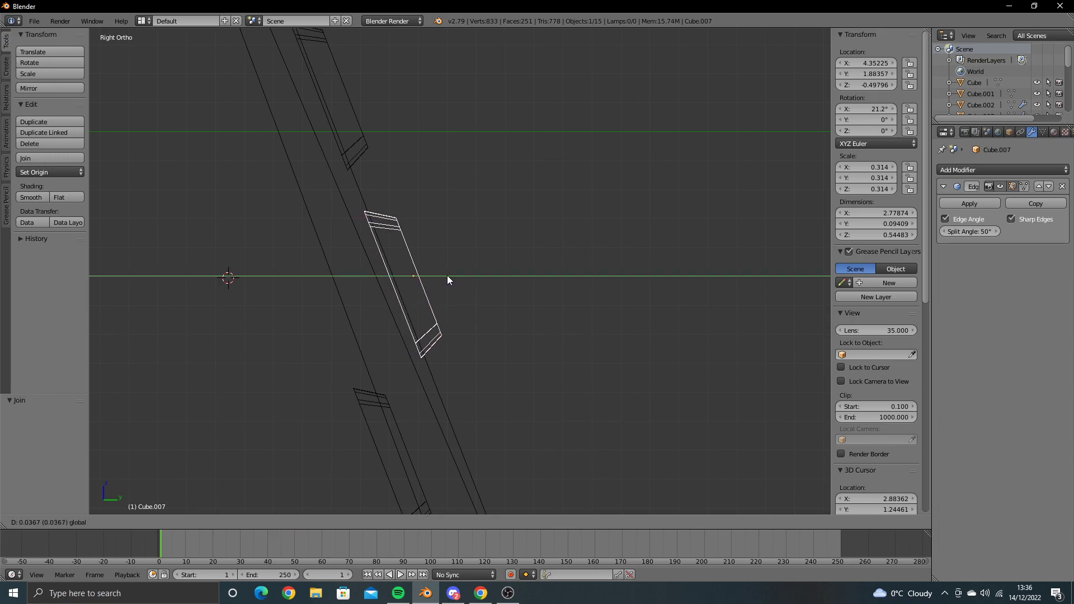
Step: Confirm the previous keycap's position and bring more of the front into view
click(448, 276)
scroll(442, 254, down, 1)
scroll(441, 254, down, 1)
mouse_move(441, 254)
shift+middle_down()
mouse_move(438, 314)
mouse_move(431, 239)
shift+middle_up()
scroll(438, 313, down, 1)
scroll(432, 240, up, 1)
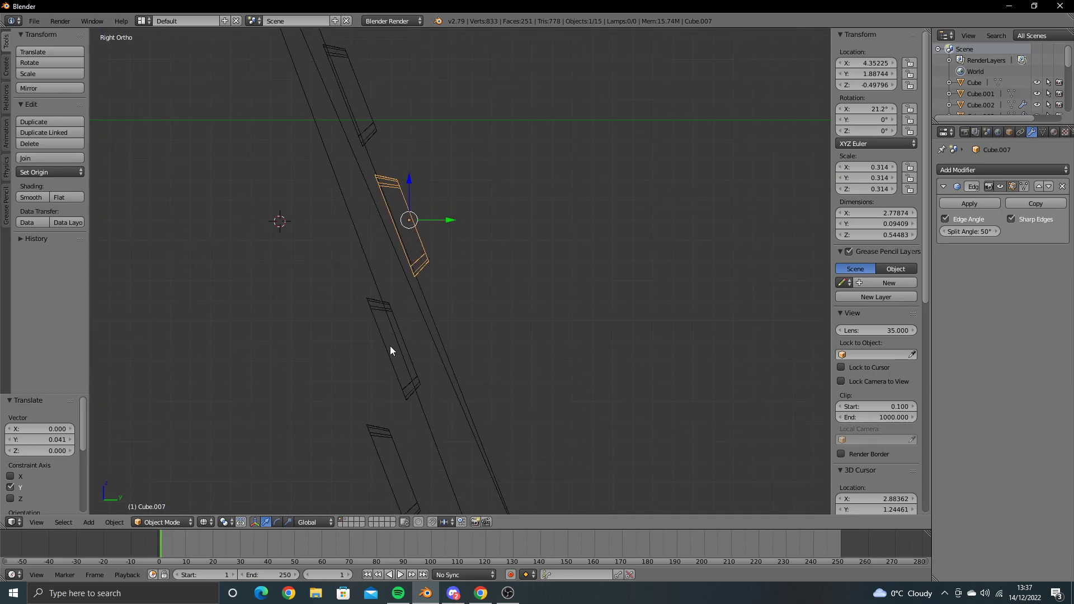
Step: Slide four lower-row keycaps along Y onto the slanted front in Right Ortho
click(390, 350)
middle_drag(390, 352, 410, 351)
shift+click(415, 353)
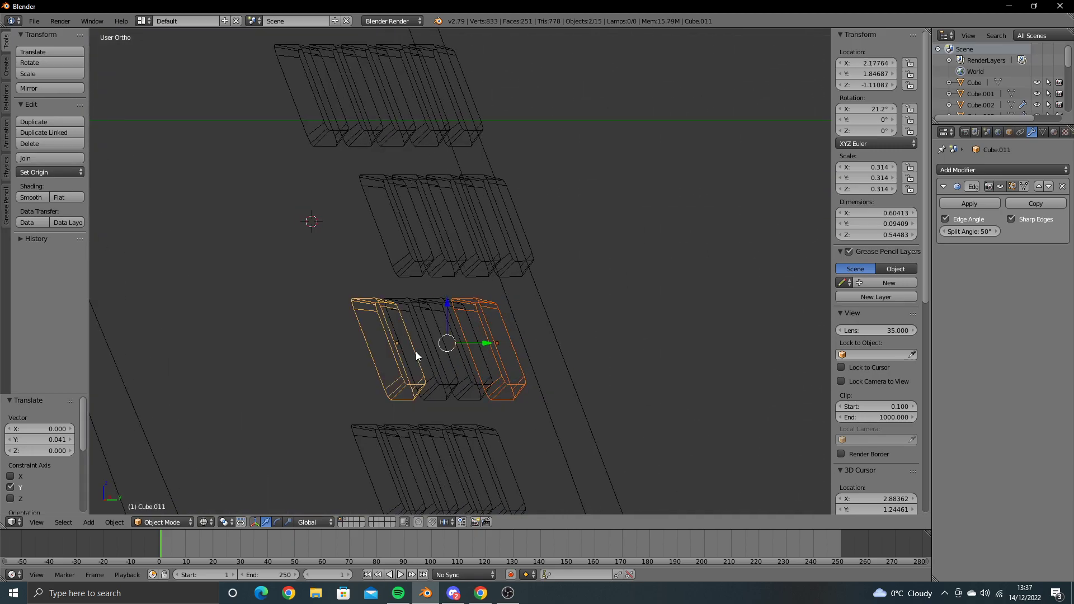
shift+click(458, 371)
shift+click(441, 382)
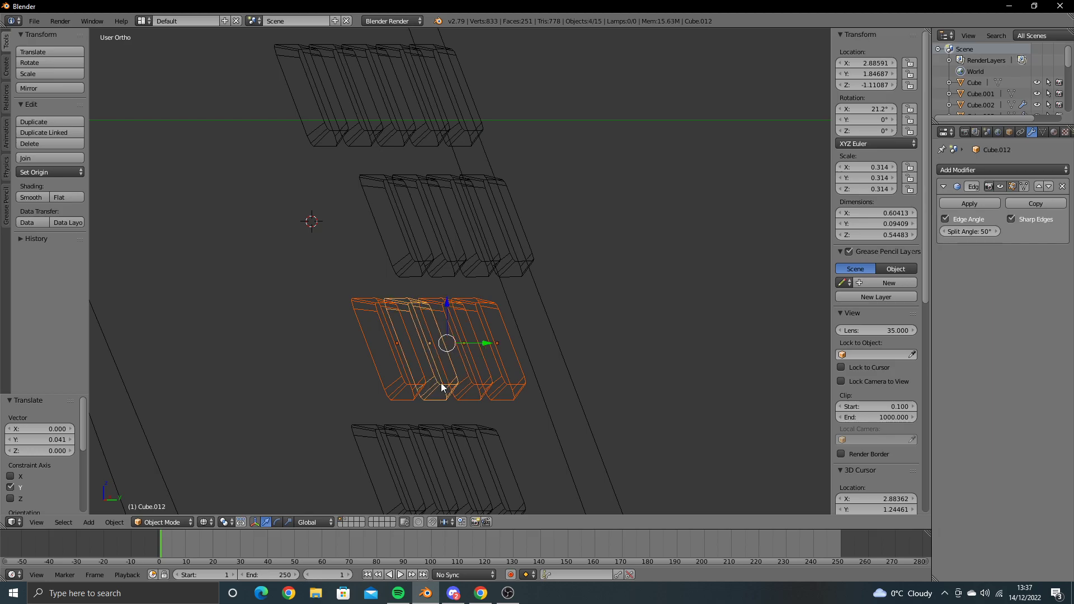
key(KP_3)
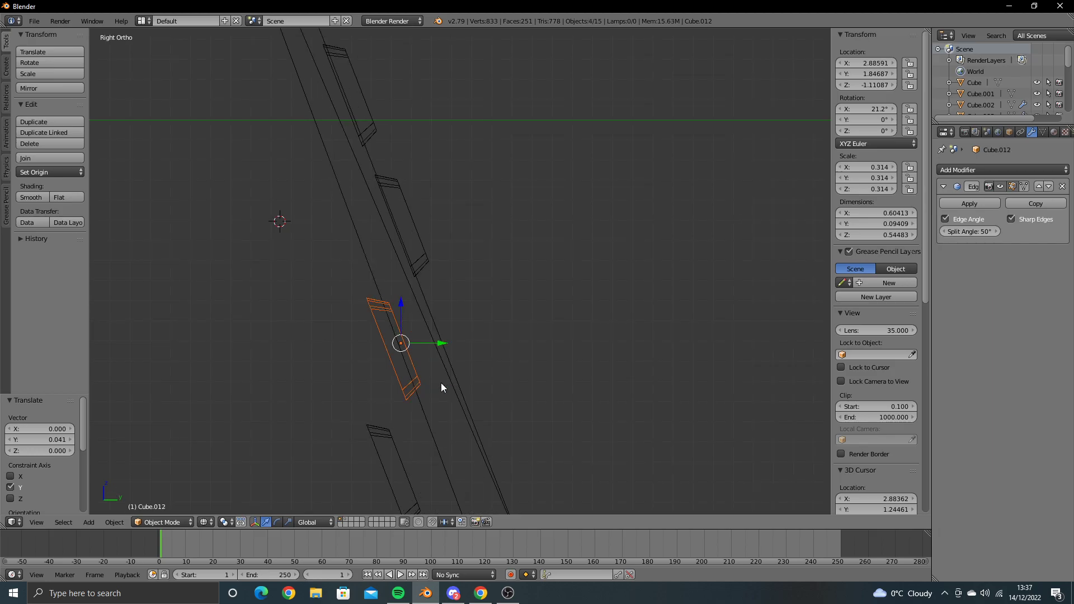
key(g)
key(y)
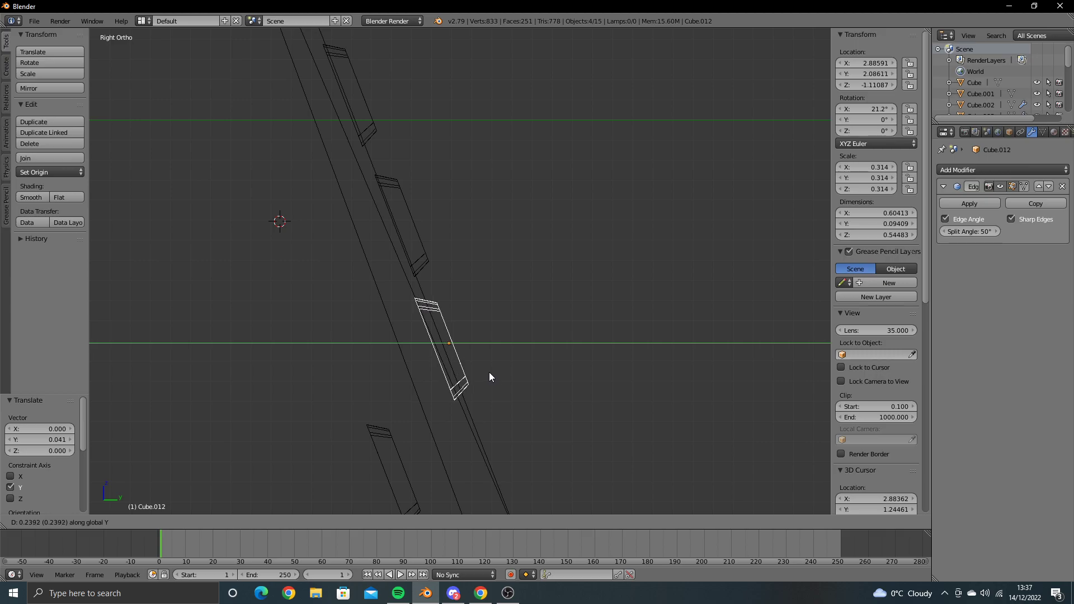
click(544, 369)
Step: Move the bottom-row keycaps along Y until they sit on the front panel
scroll(531, 373, down, 2)
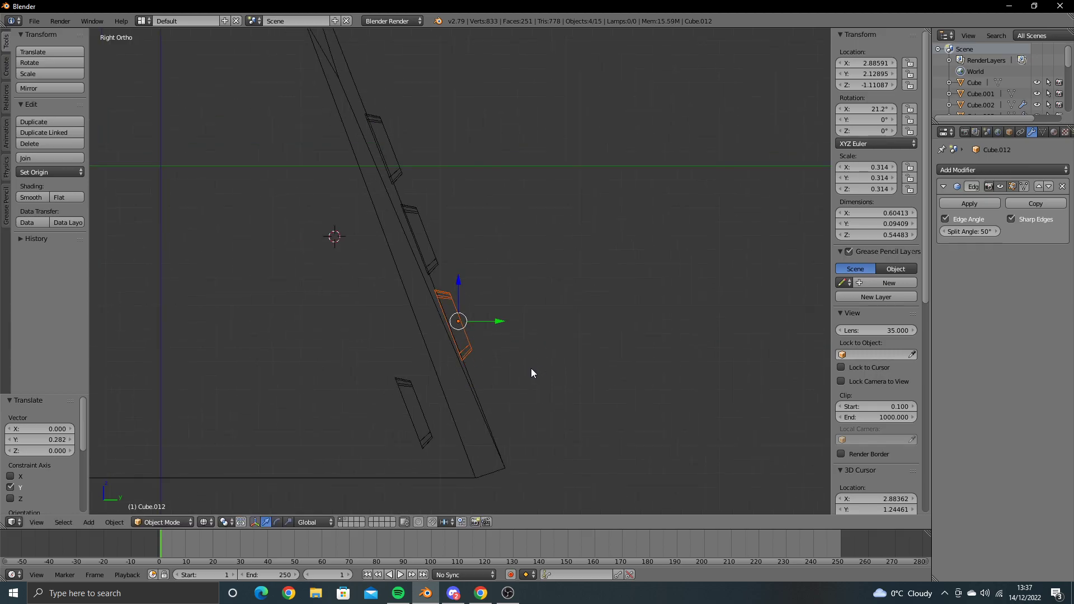
middle_drag(474, 331, 474, 338)
right_click(452, 340)
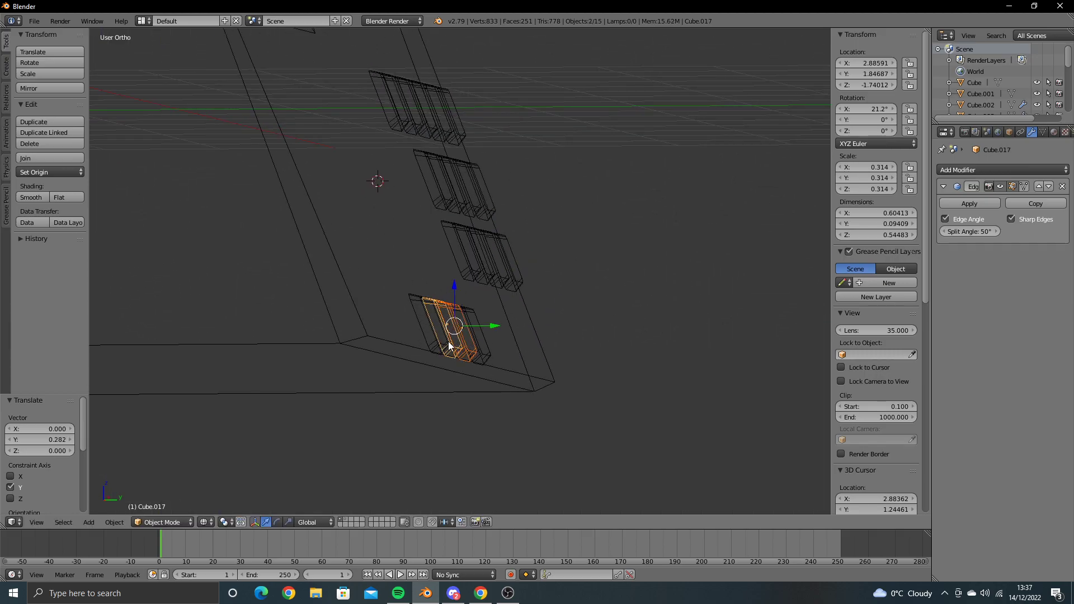
shift+right_click(448, 343)
key(KP_3)
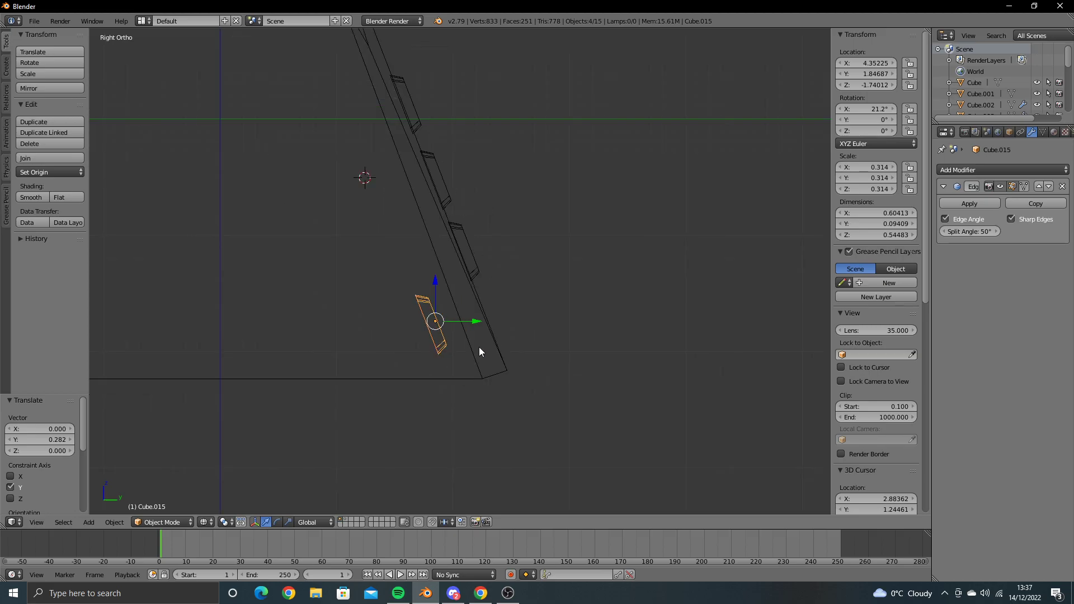
scroll(479, 352, up, 4)
drag(448, 371, 576, 364)
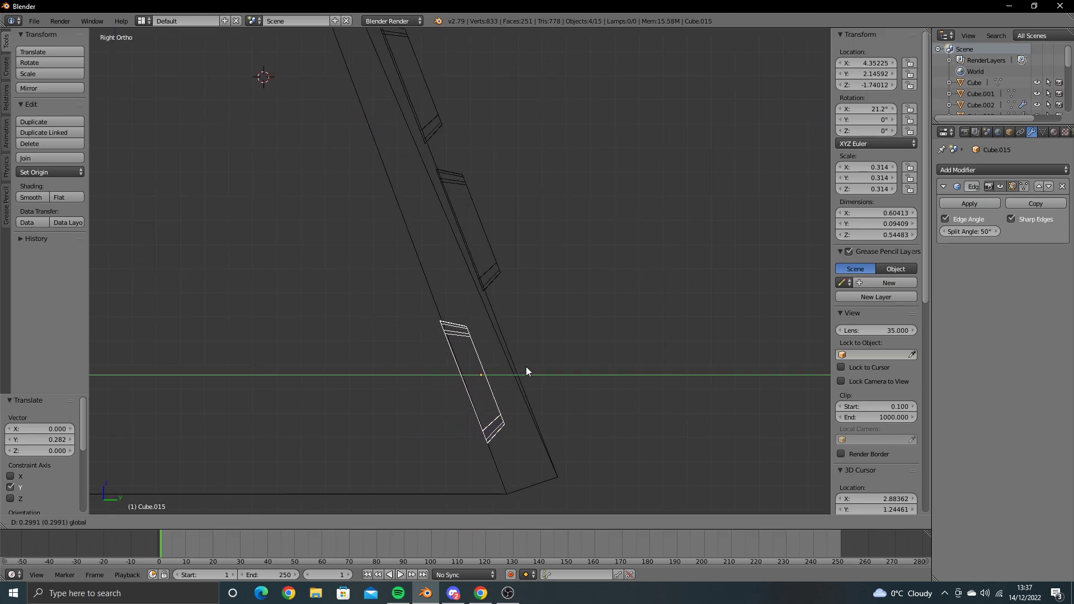
click(576, 364)
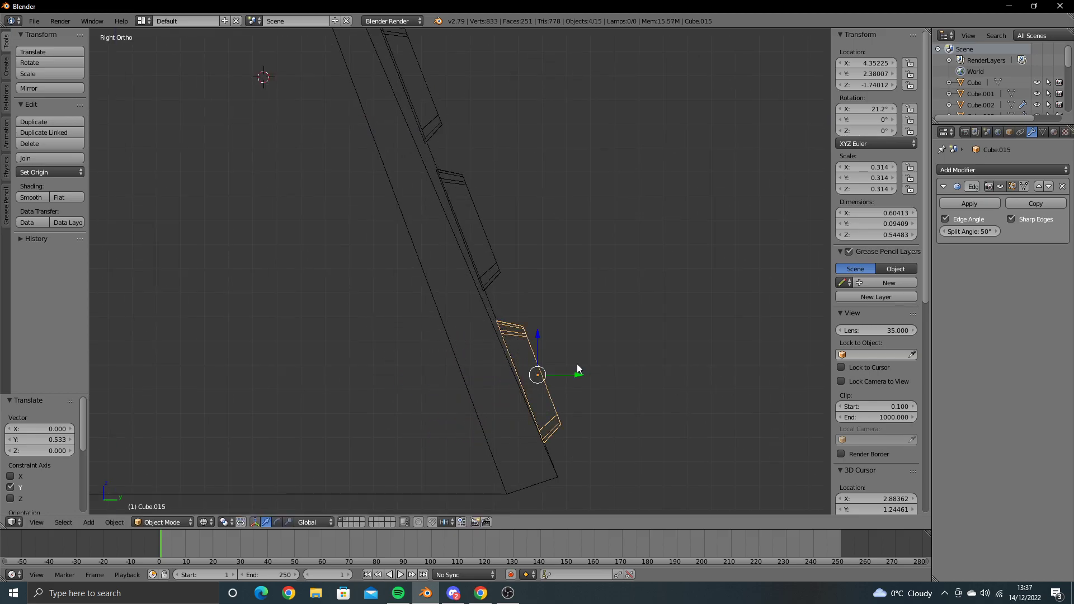
Step: Join the two right-hand bottom keycaps into one object, Cube.017, in solid view
key(z)
mouse_move(556, 342)
middle_down()
mouse_move(439, 361)
mouse_move(449, 374)
middle_up()
scroll(440, 360, down, 3)
scroll(431, 357, up, 4)
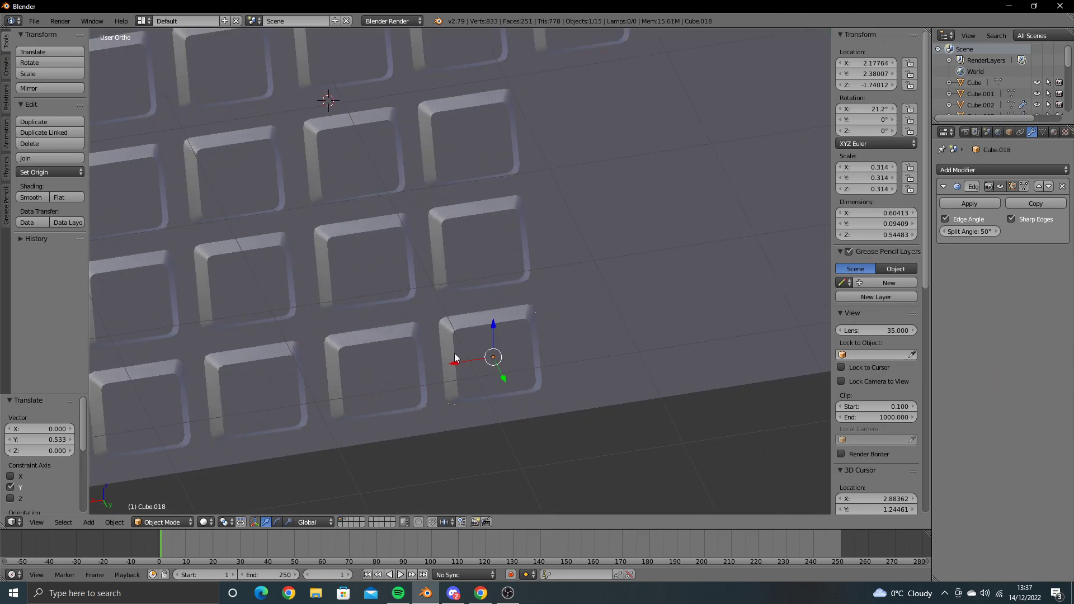
key(ctrl+j)
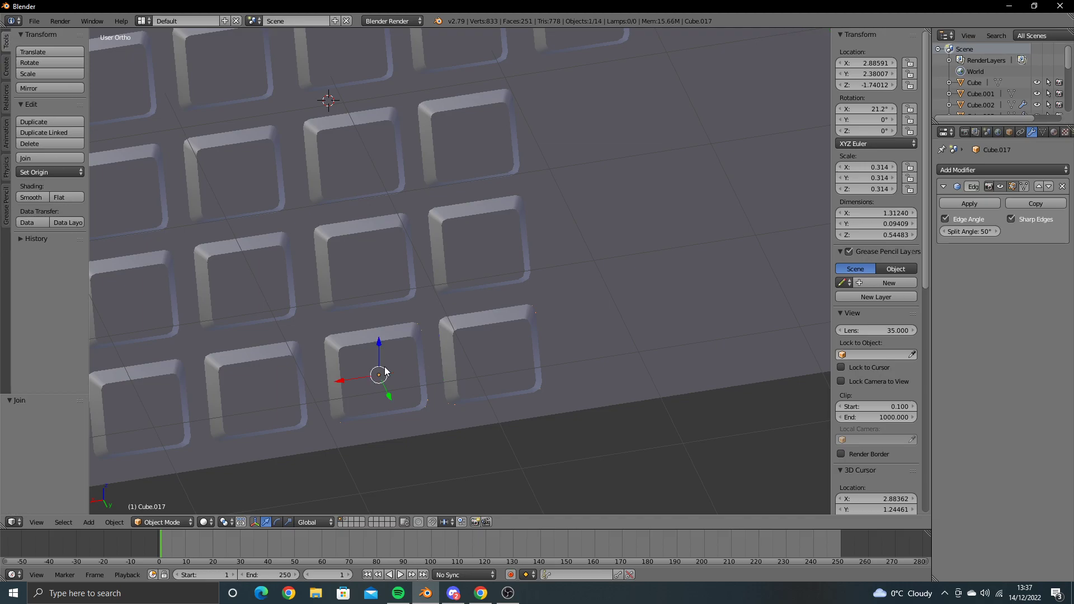
Step: Edit Cube.017's mesh in Back Ortho with the reference photo visible
key(Tab)
key(KP_3)
key(ctrl+KP_1)
key(KP_8)
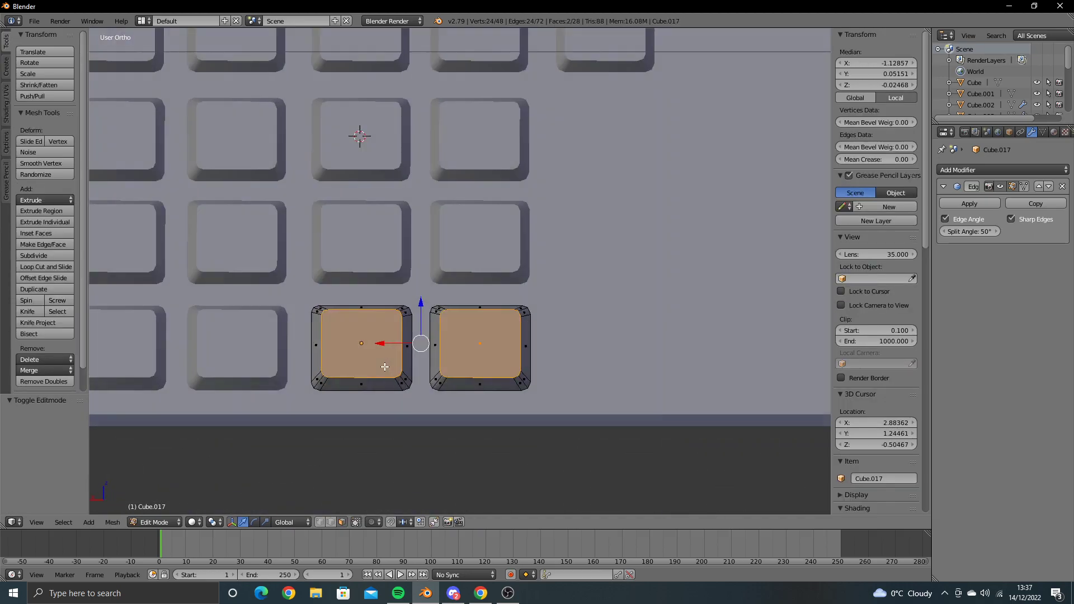
key(ctrl+KP_1)
key(z)
shift+middle_drag(385, 367, 385, 317)
scroll(385, 317, up, 1)
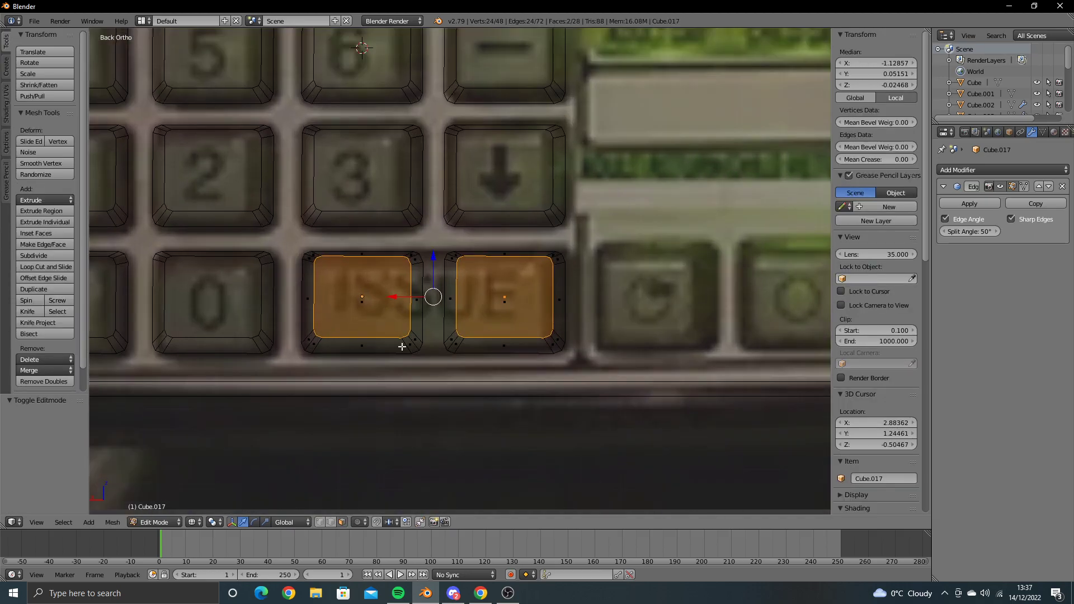
Step: Circle-select and delete the inner vertices between the two joined keys
key(a)
key(c)
drag(403, 263, 419, 353)
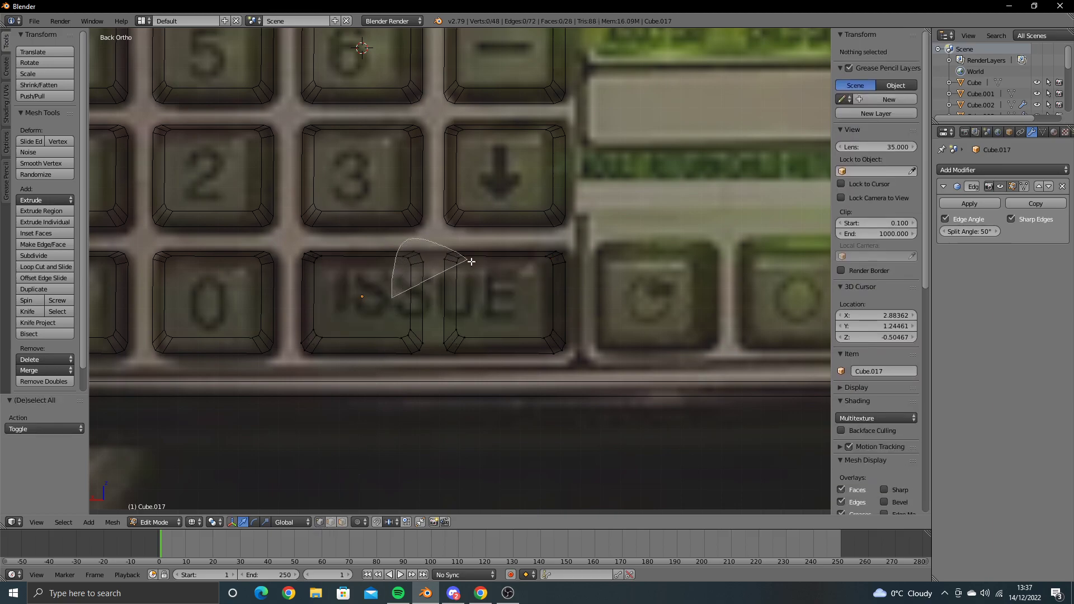
right_click(419, 352)
key(c)
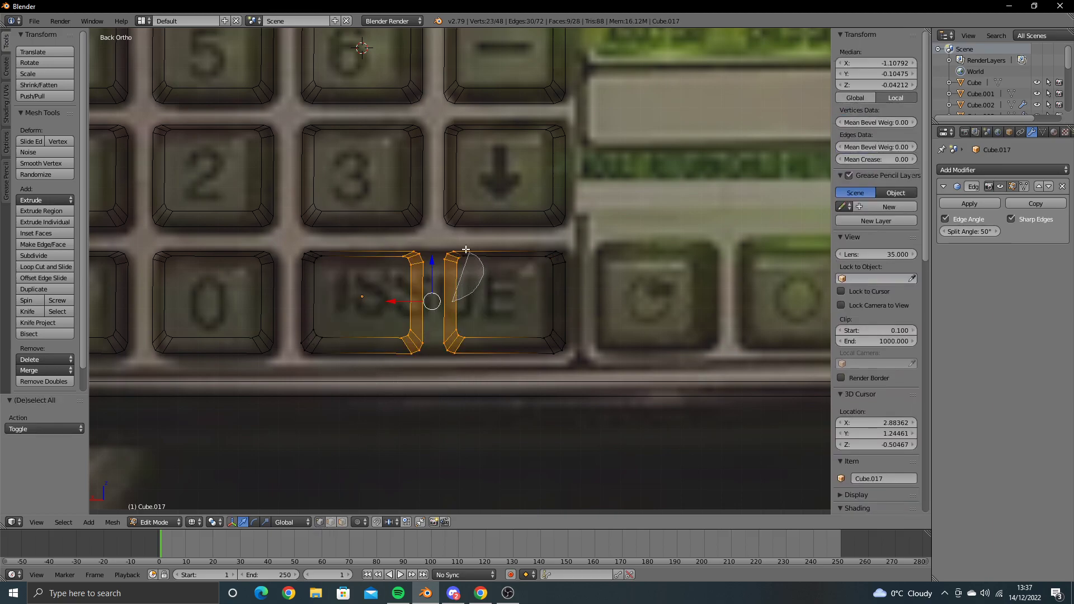
click(440, 276)
right_click(440, 276)
key(x)
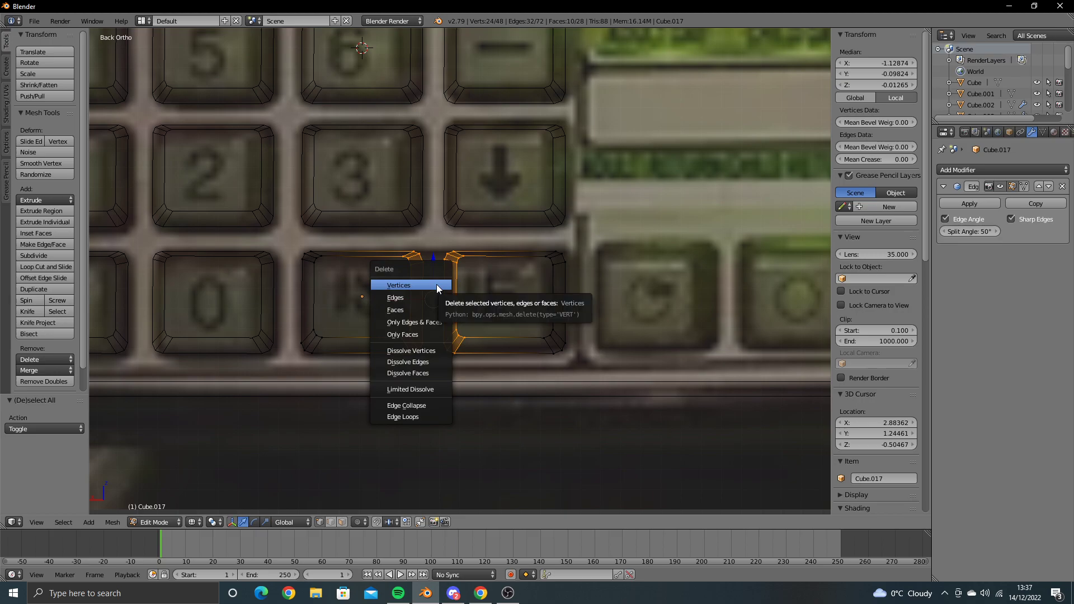
click(436, 284)
Step: Connect the outer top corners and the outer bottom corners with new edges
scroll(392, 289, up, 2)
right_click(279, 245)
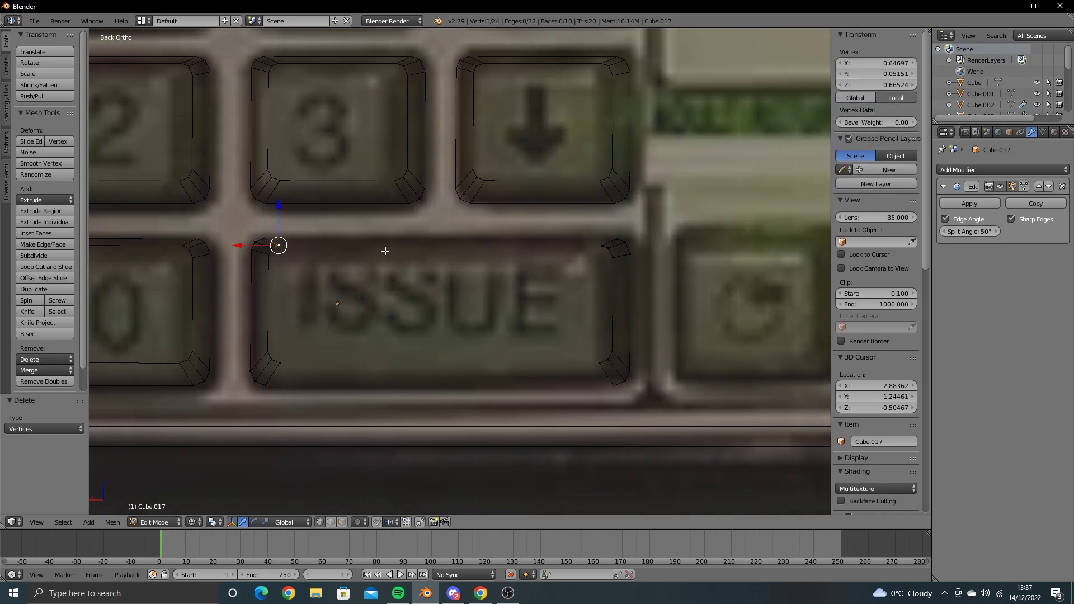
shift+right_click(601, 247)
key(f)
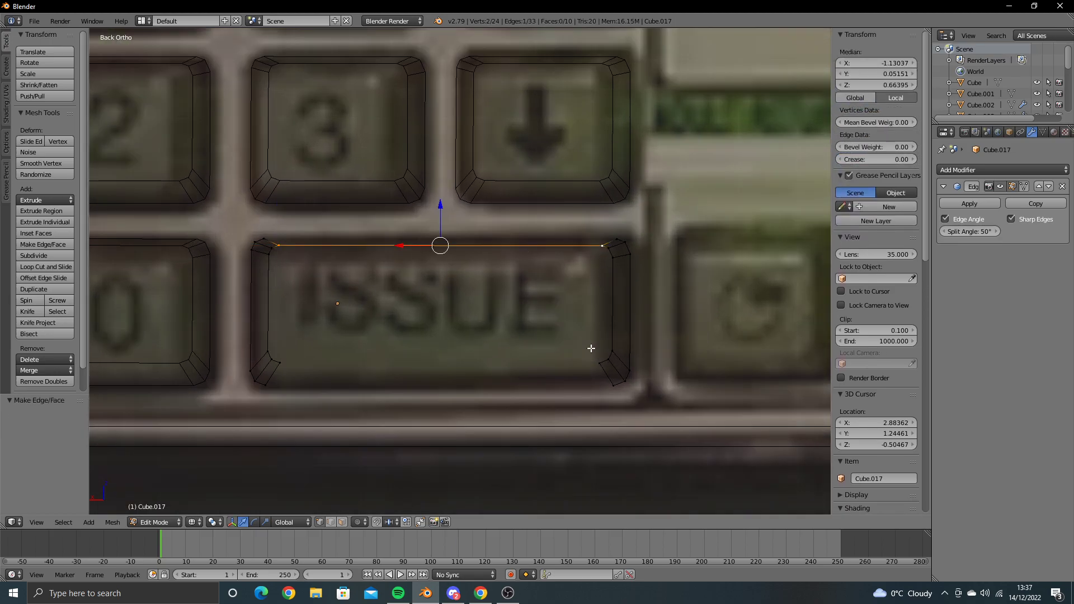
right_click(599, 362)
shift+right_click(291, 366)
key(f)
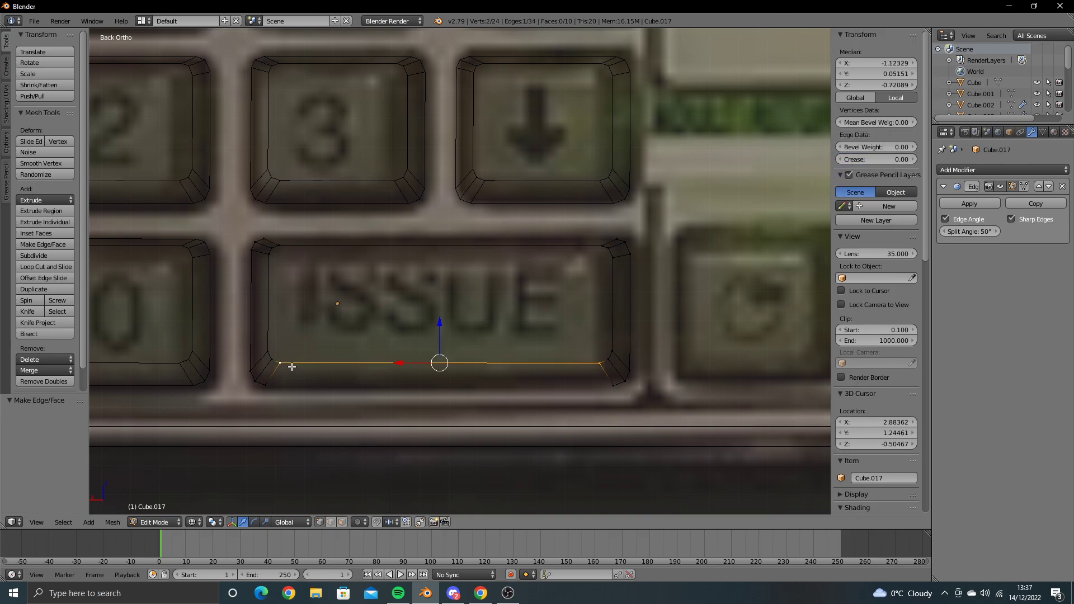
Step: Fill the wide key's front outline with a single face
shift+right_click(268, 352)
shift+right_click(270, 276)
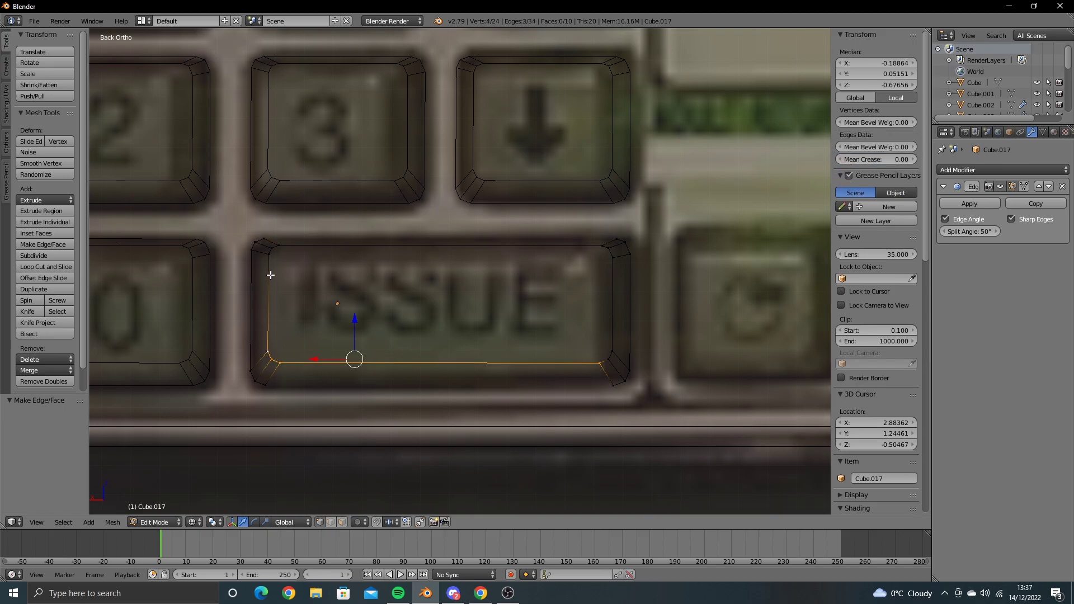
shift+right_click(278, 247)
shift+right_click(602, 248)
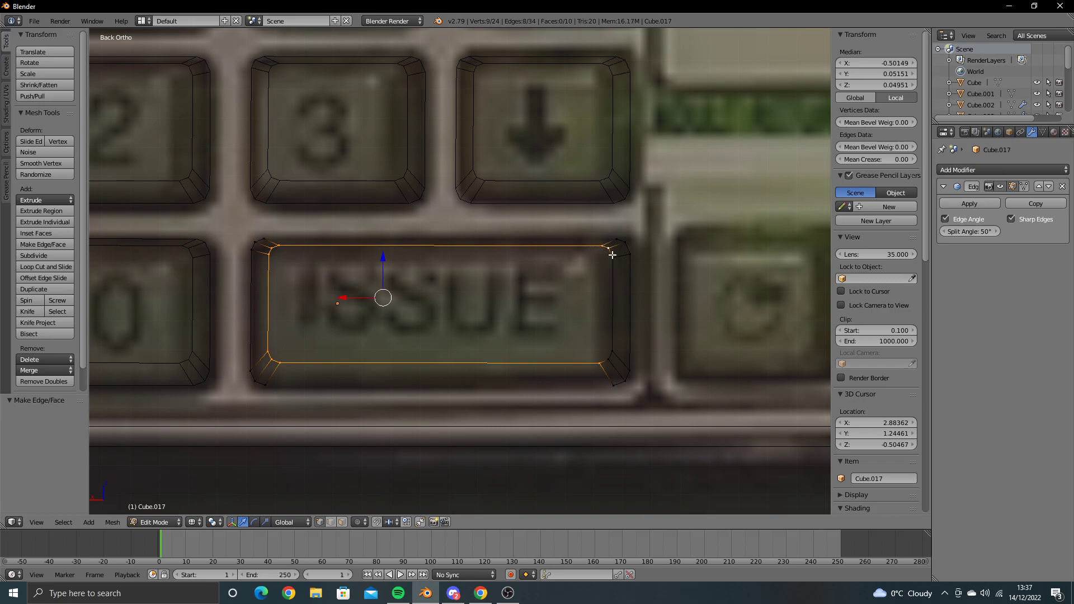
shift+right_click(612, 255)
shift+right_click(610, 350)
key(f)
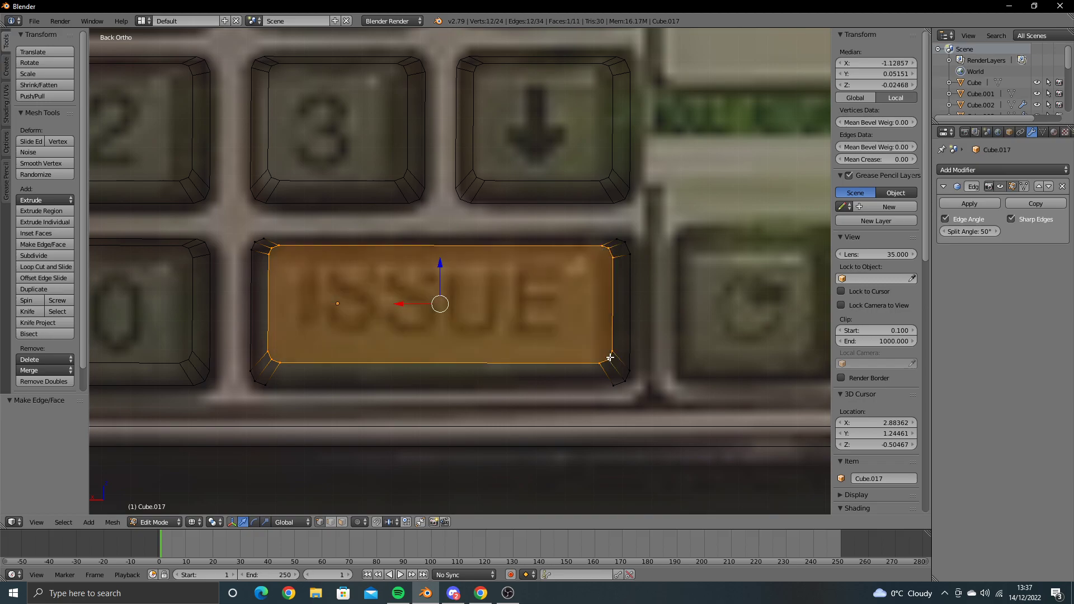
Step: Rebuild the bottom and top strip faces of the wide ISSUE key
right_click(612, 386)
shift+right_click(266, 386)
shift+right_click(280, 363)
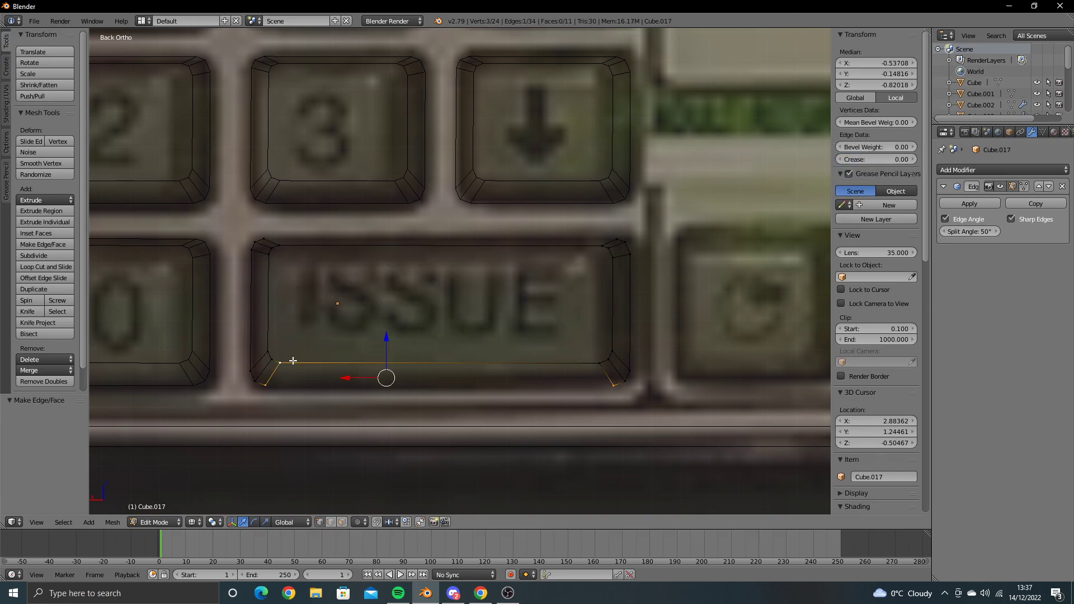
shift+right_click(577, 361)
key(f)
right_click(601, 243)
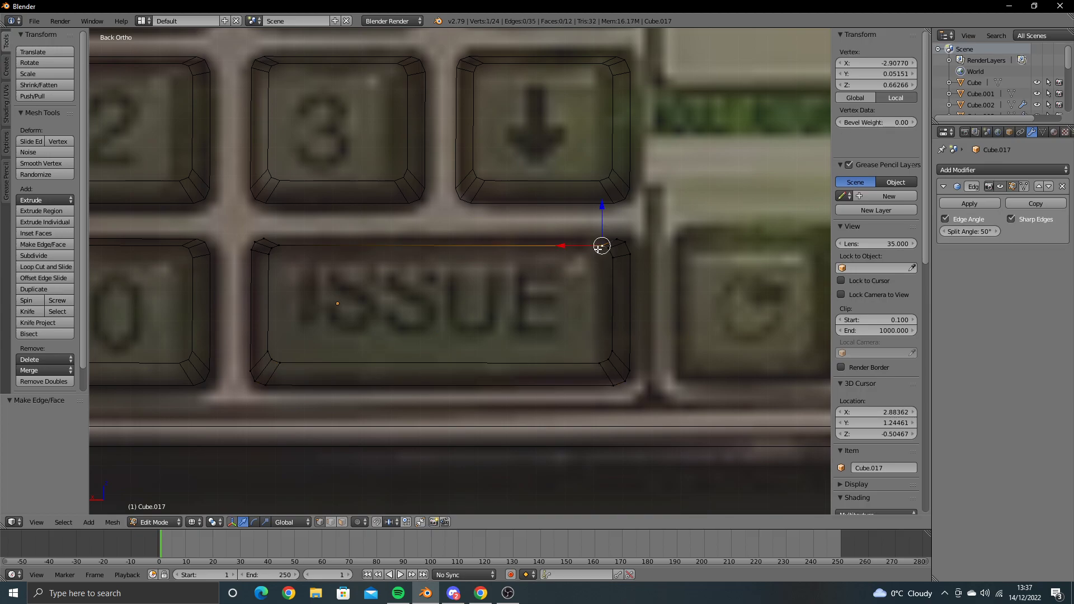
key(f)
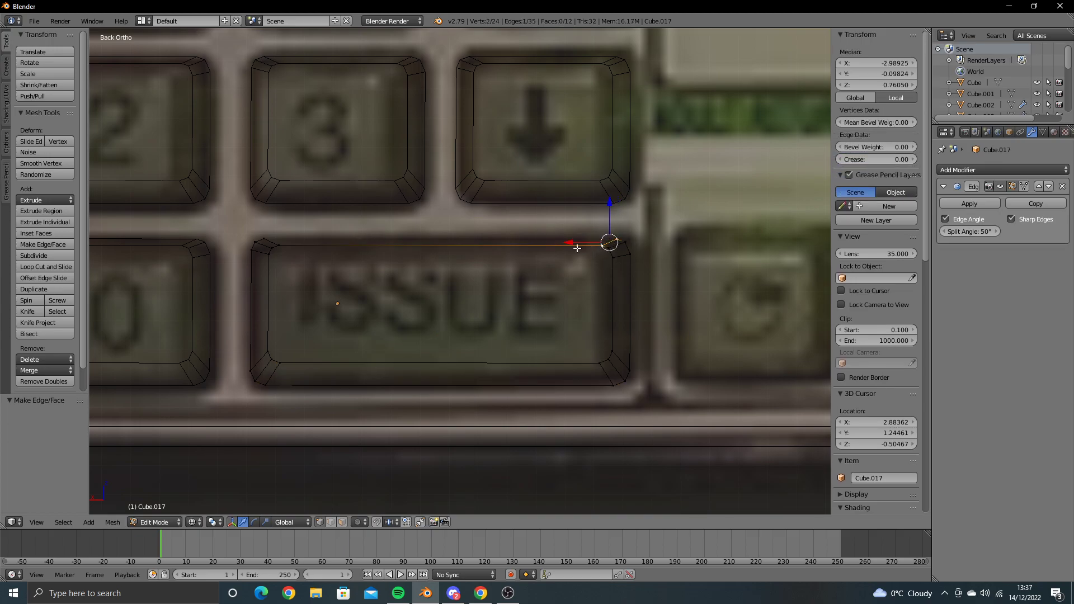
shift+right_click(265, 242)
key(f)
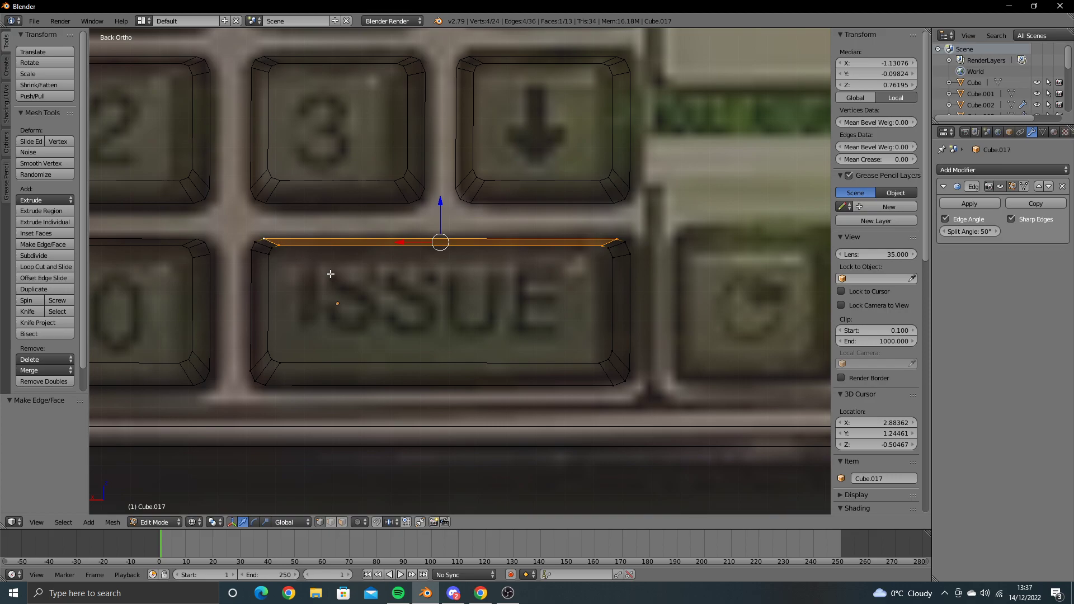
mouse_move(330, 274)
middle_down()
mouse_move(460, 290)
mouse_move(371, 310)
mouse_move(384, 301)
mouse_move(365, 293)
middle_up()
Step: Back in Object Mode, view the keypad reference in Back Ortho and select the first function key
key(Tab)
key(ctrl+KP_1)
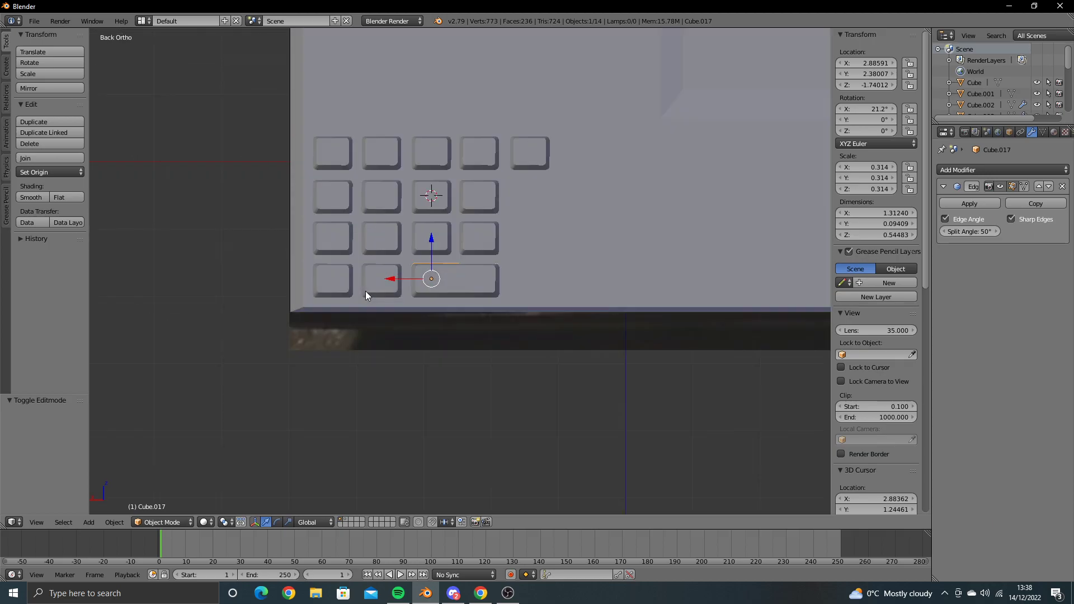
key(z)
scroll(364, 291, up, 2)
mouse_move(412, 250)
shift+middle_down()
mouse_move(256, 323)
mouse_move(271, 302)
mouse_move(321, 281)
mouse_move(277, 284)
mouse_move(332, 290)
shift+middle_up()
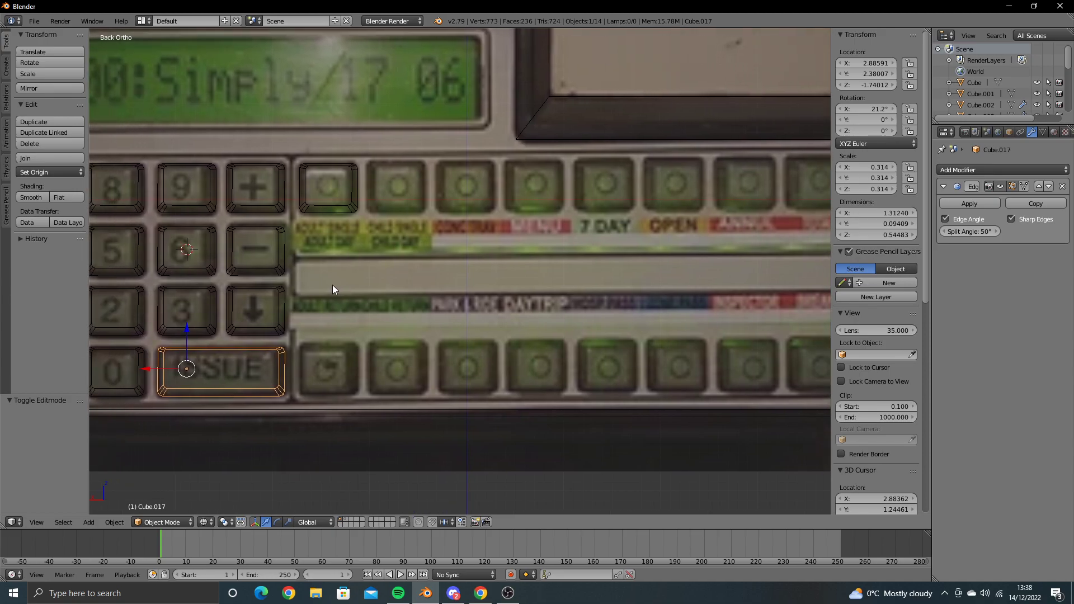
right_click(327, 211)
Step: Undo a stray duplicate and deletion, keeping the top and bottom first keys selected
key(shift+d)
right_click(337, 209)
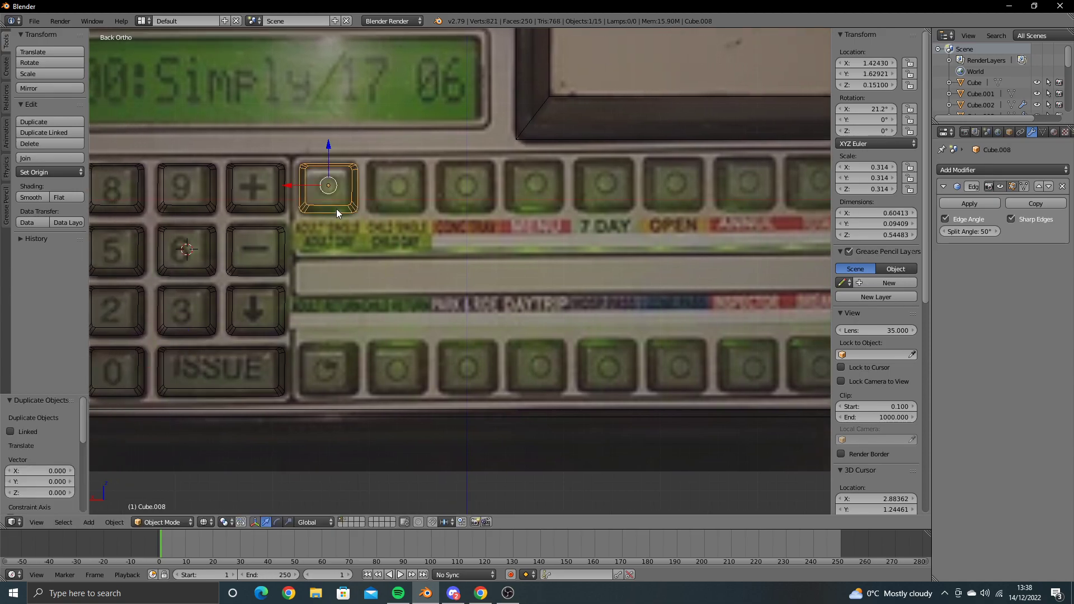
key(KP_5)
key(KP_5)
key(ctrl+z)
scroll(338, 221, down, 1)
scroll(363, 221, down, 1)
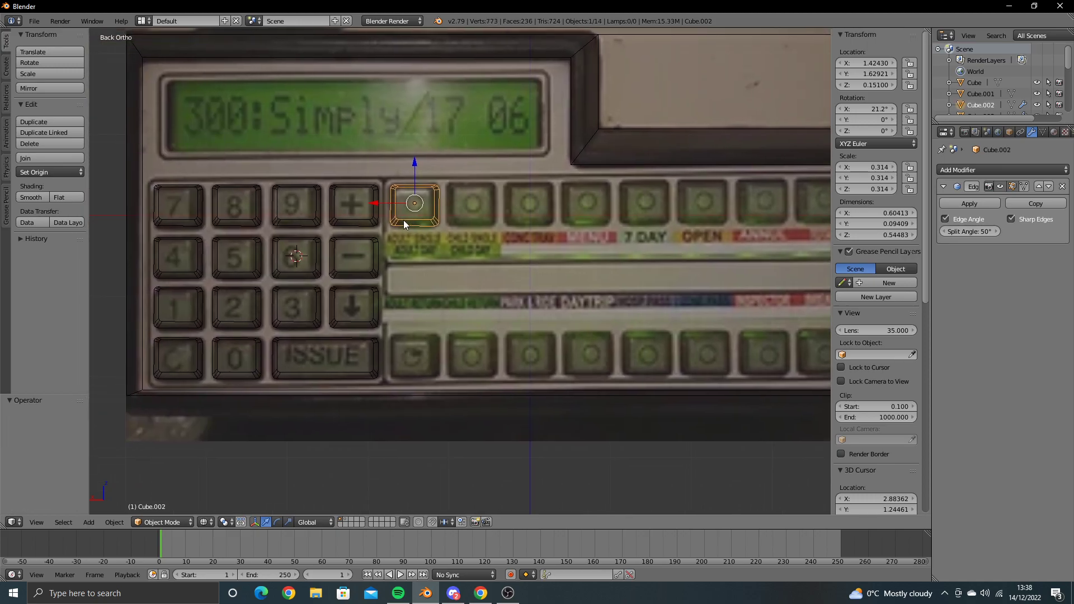
key(x)
click(404, 222)
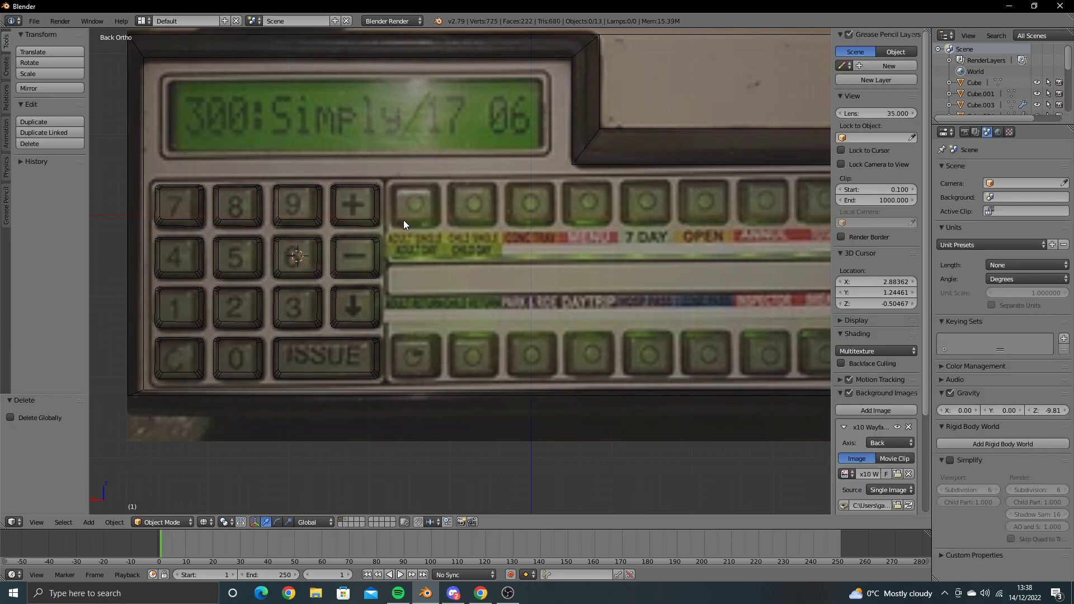
key(ctrl+z)
Step: Copy the two keys and move them along X to the start of the function rows
key(shift+d)
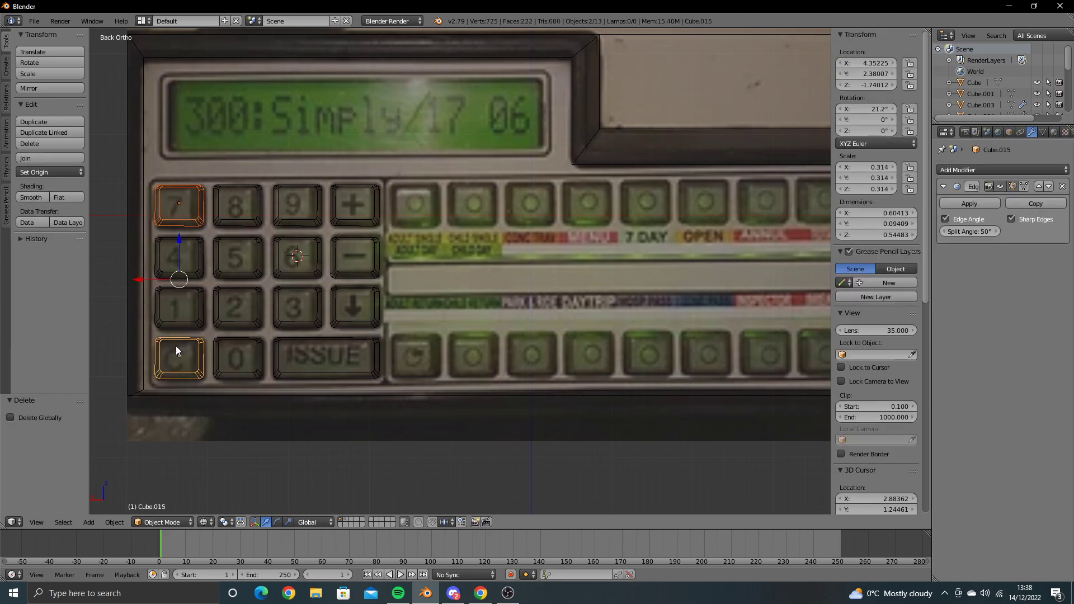
click(186, 351)
key(g)
key(x)
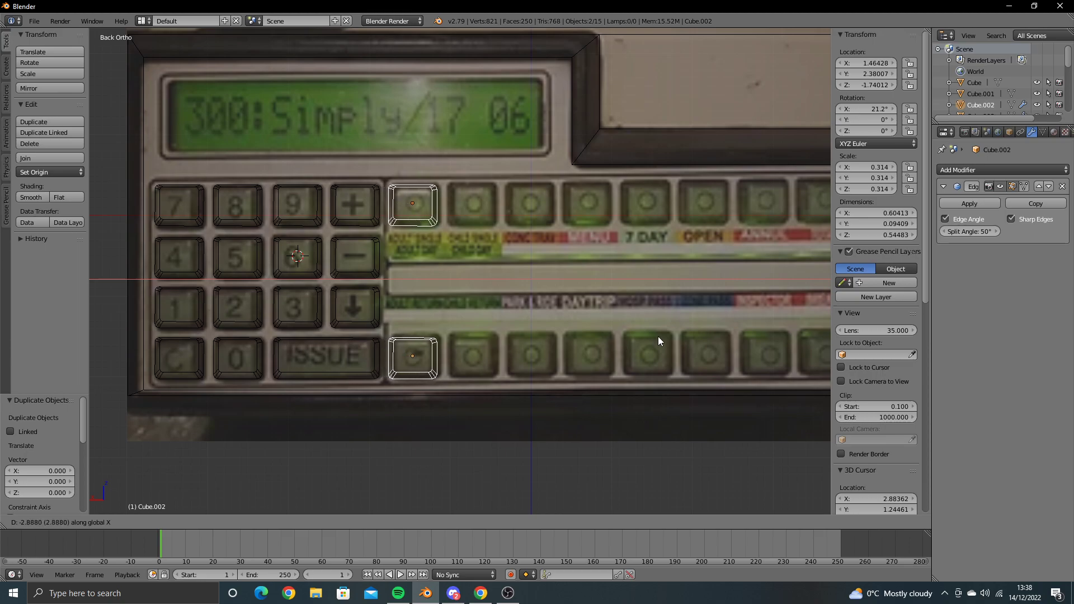
click(675, 336)
shift+middle_drag(576, 346, 473, 358)
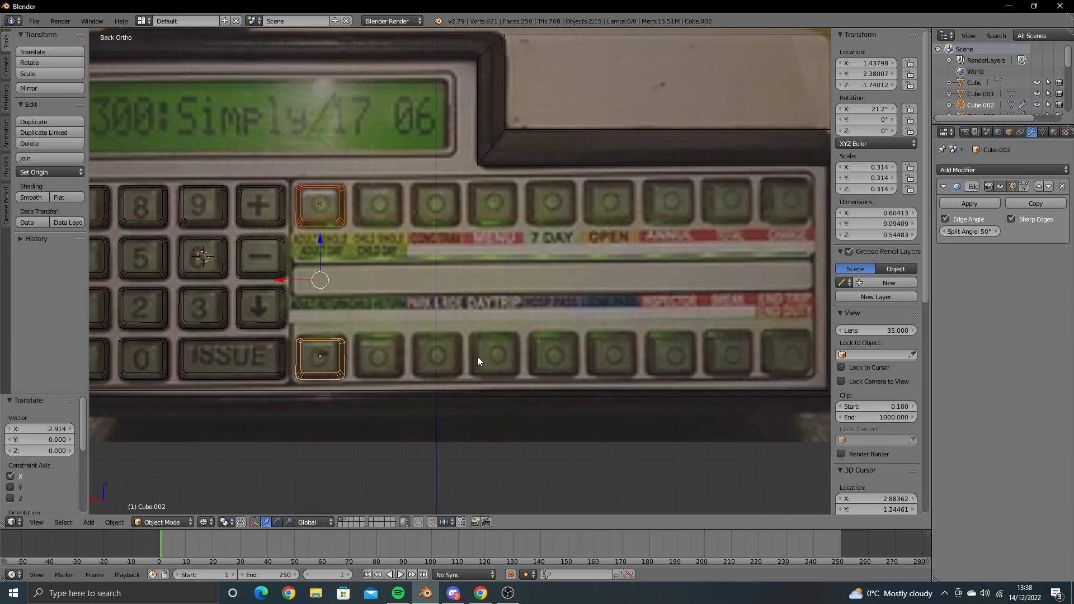
Step: Duplicate the key pair along X over the next three function-key positions
key(shift+d)
key(x)
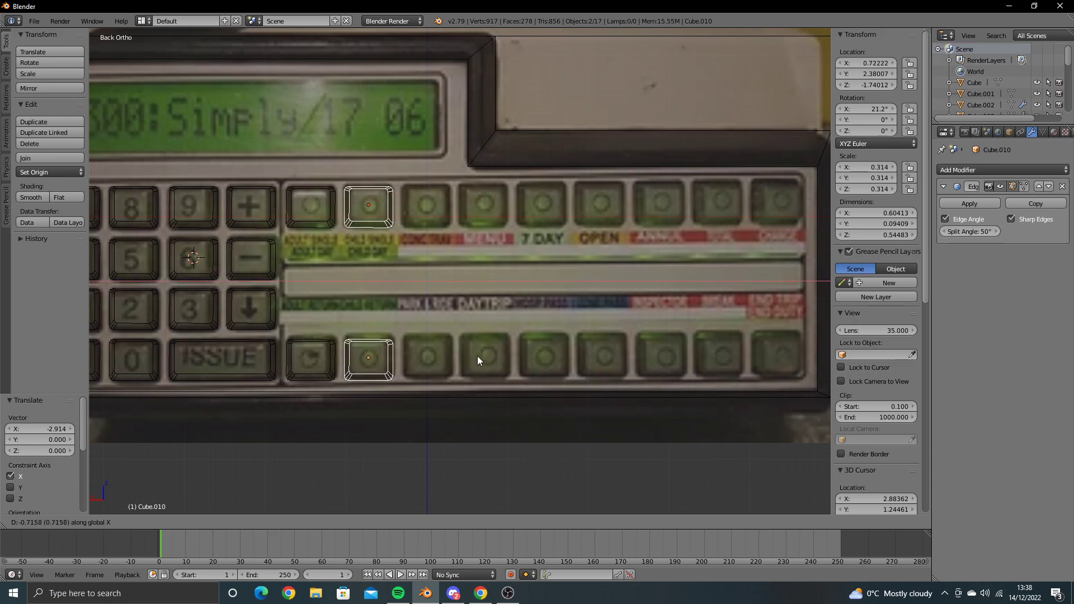
click(478, 360)
key(shift+d)
key(x)
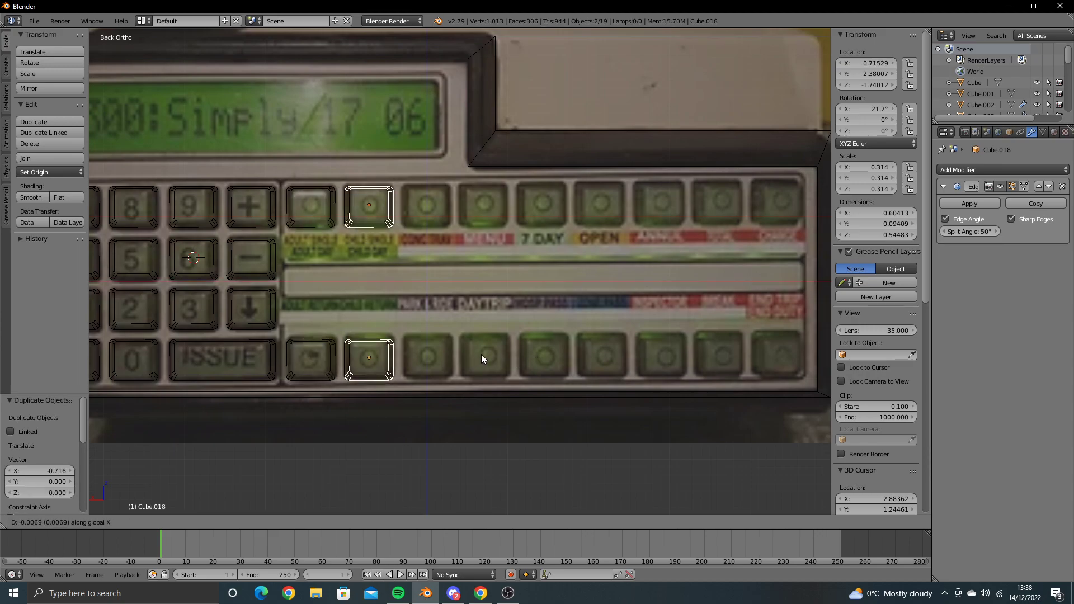
click(566, 353)
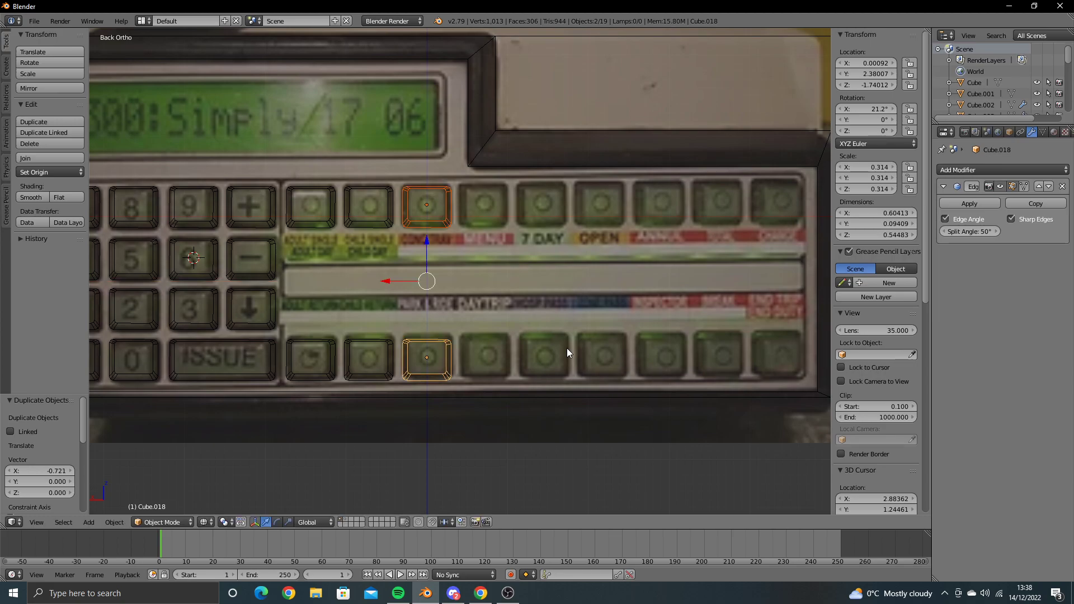
key(shift+d)
key(x)
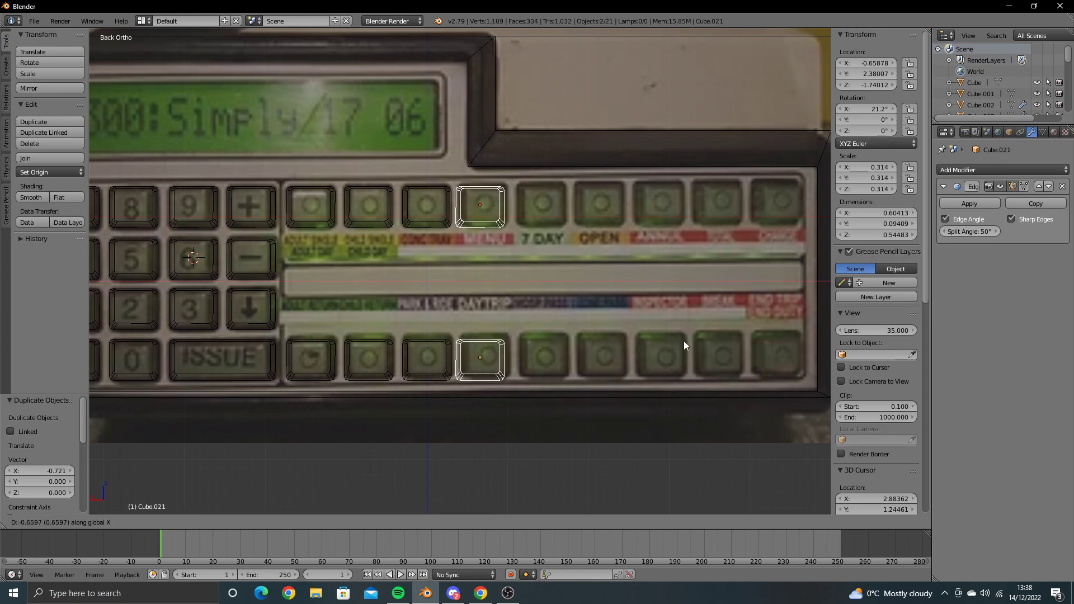
click(703, 340)
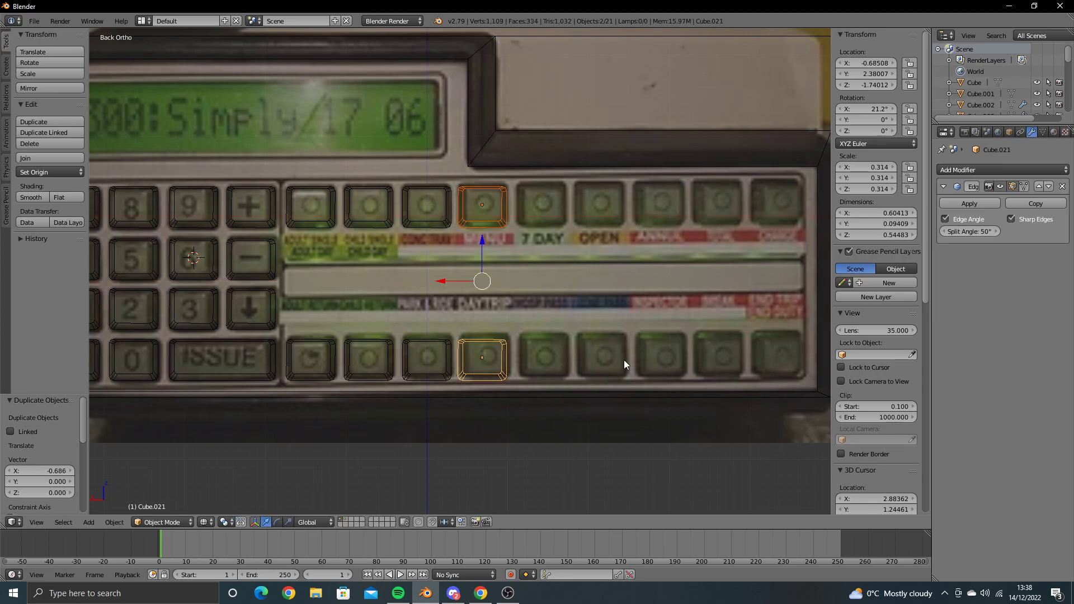
Step: Continue X-copies of the key pair across the right half of the panel
shift+middle_drag(623, 360, 507, 362)
key(shift+d)
key(x)
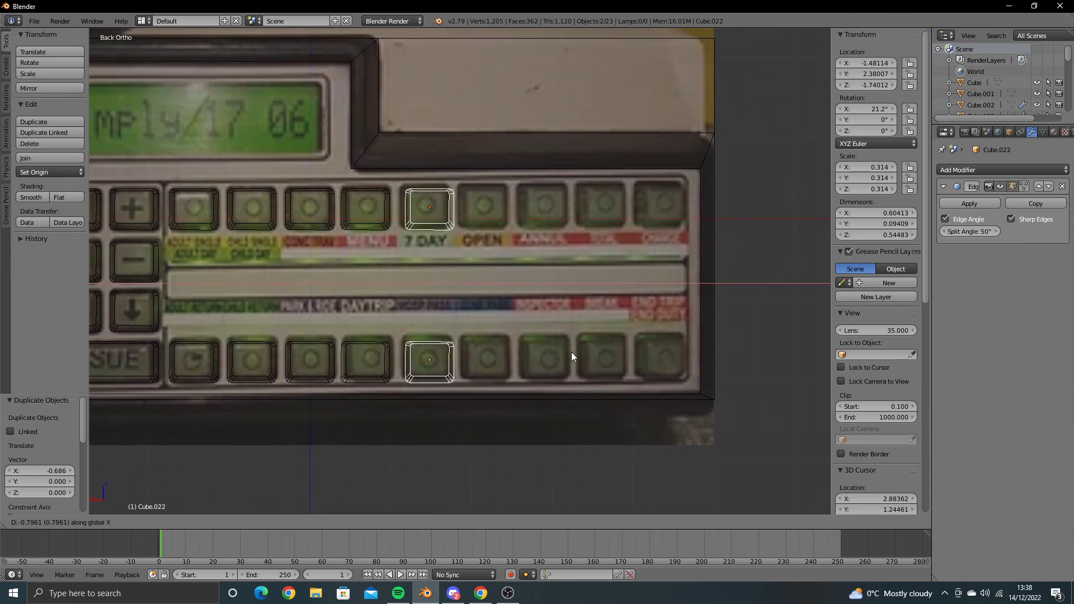
click(538, 353)
key(shift+d)
key(x)
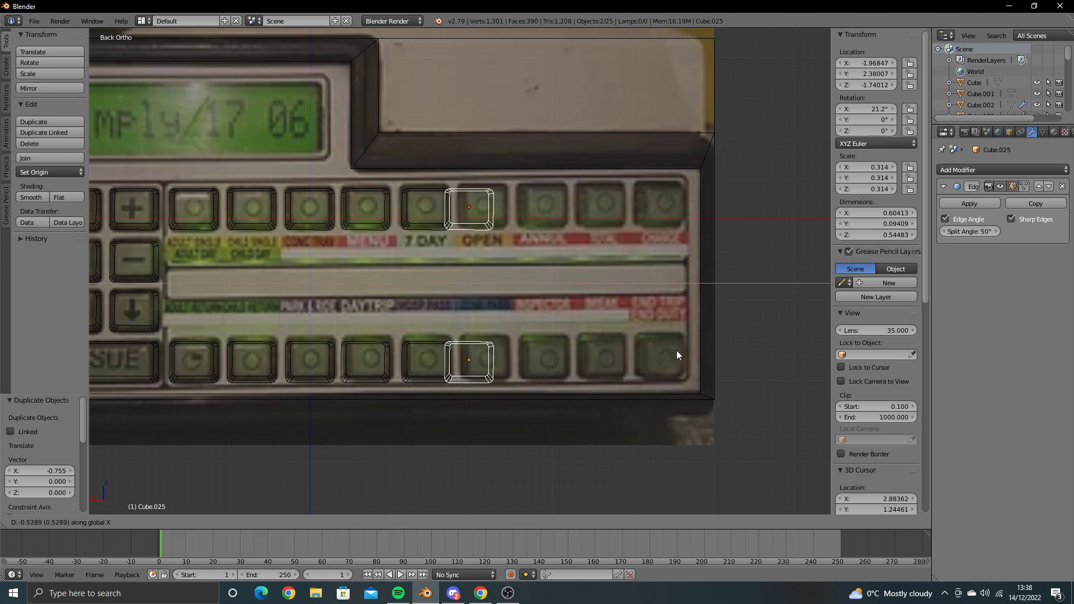
click(790, 335)
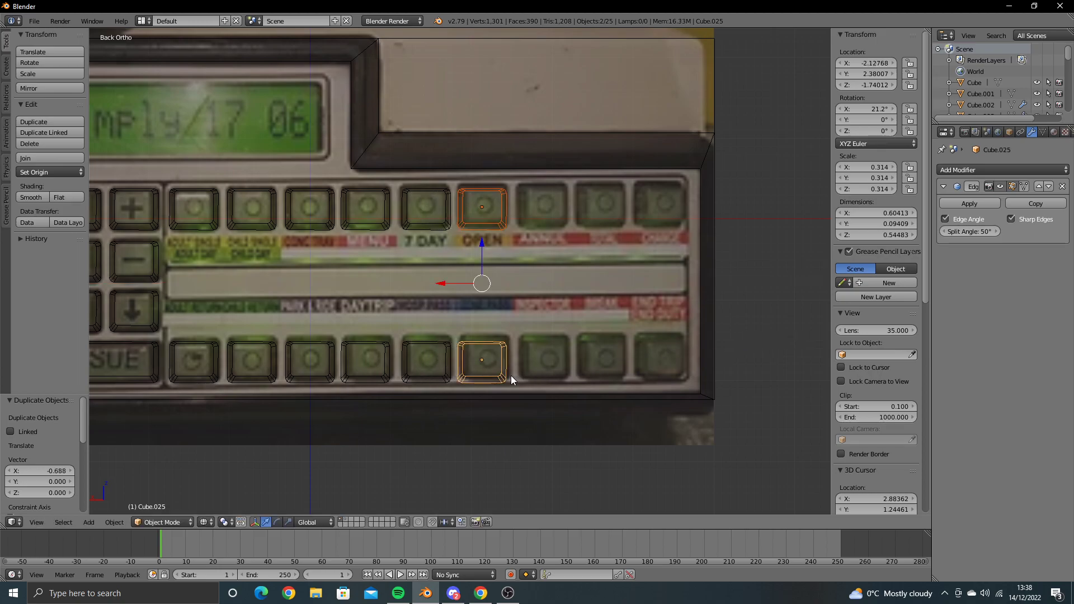
shift+middle_drag(502, 374, 412, 374)
key(shift+d)
key(x)
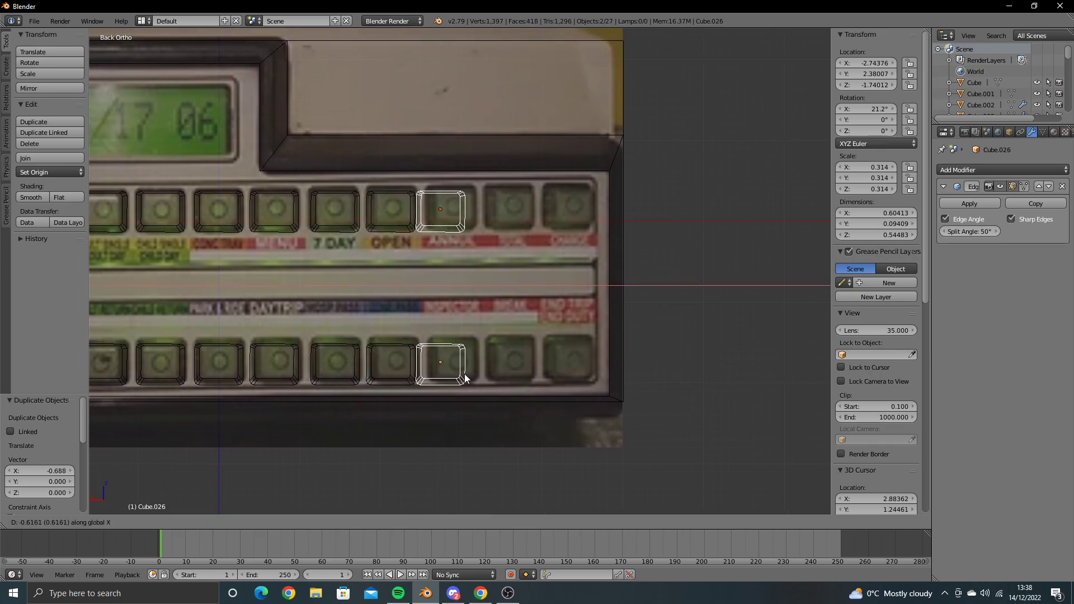
click(496, 370)
Step: Place the last key pairs at the row ends and inspect the model in solid shading
key(x)
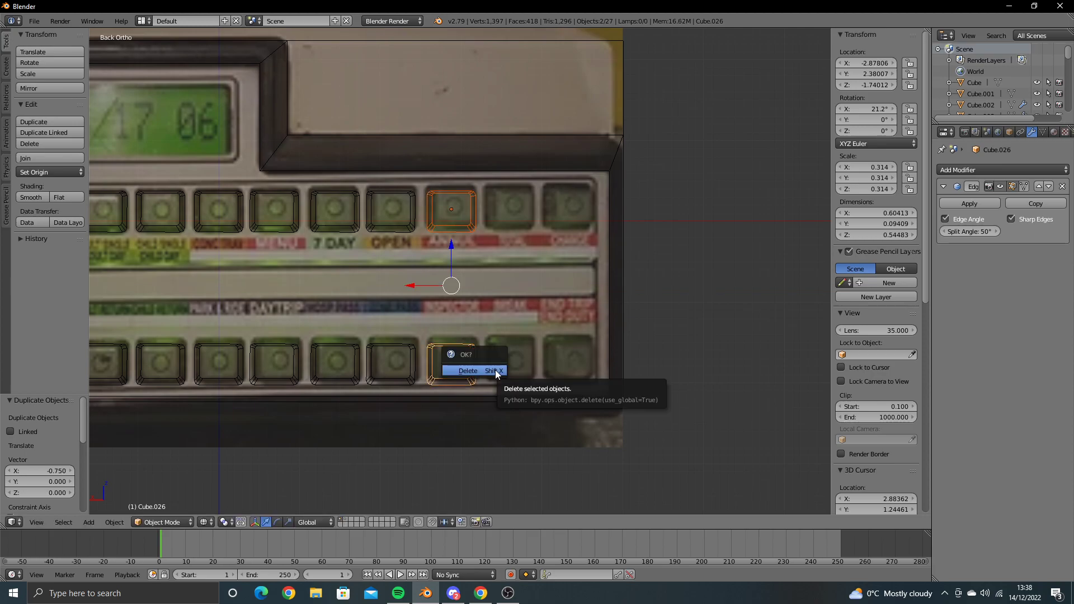
key(shift+d)
key(x)
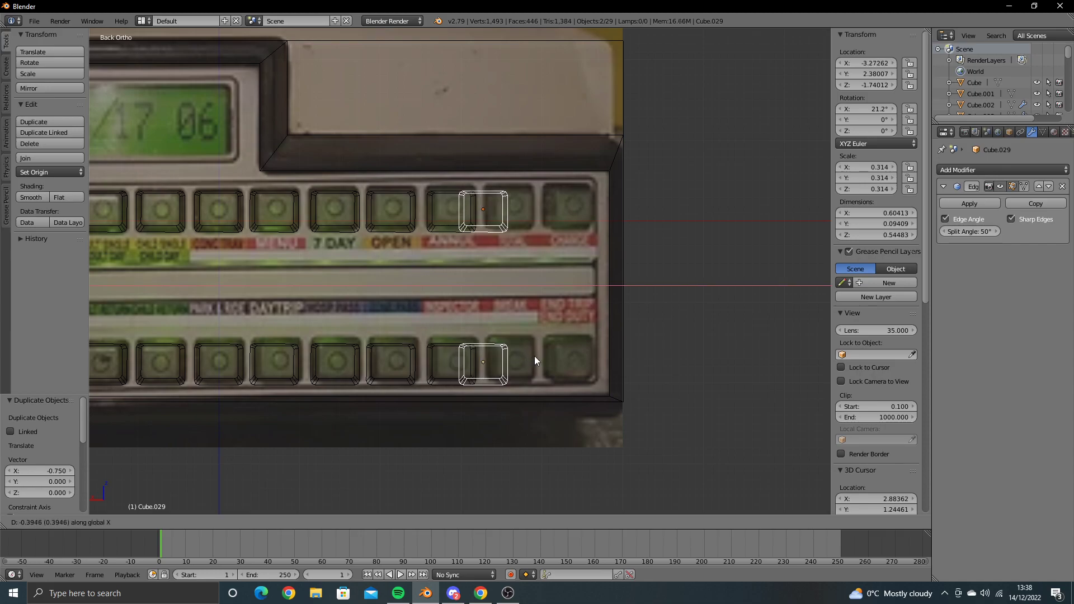
click(548, 362)
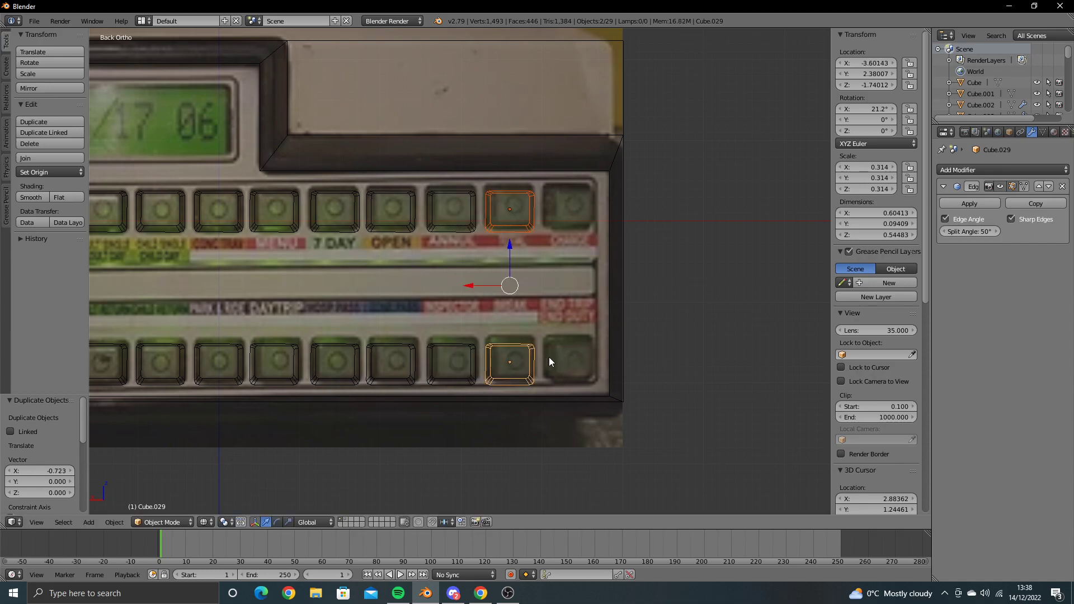
shift+middle_drag(549, 362, 450, 381)
key(shift+d)
key(x)
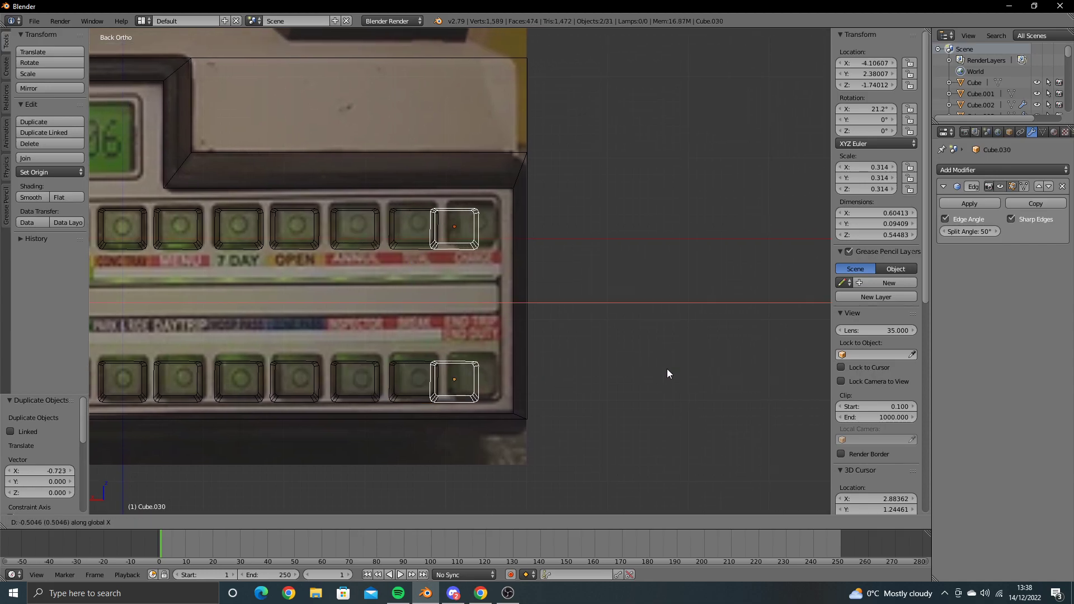
click(101, 361)
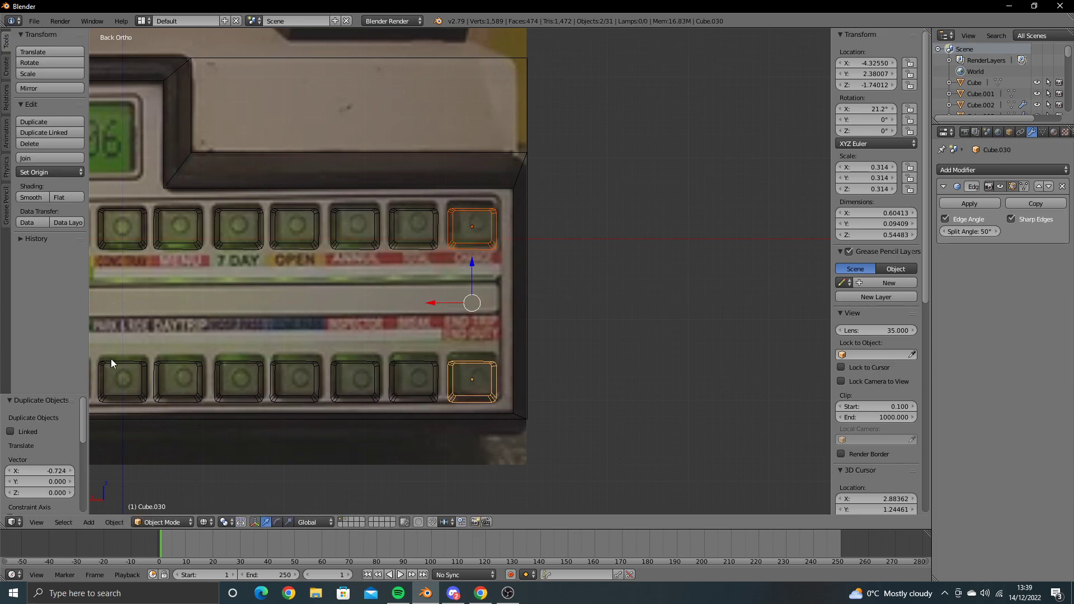
mouse_move(111, 361)
middle_down()
mouse_move(325, 378)
mouse_move(276, 384)
middle_up()
key(z)
scroll(307, 386, down, 2)
Step: Select the machine body, briefly isolate the thin box, then view the model head-on over the reference
scroll(341, 386, up, 3)
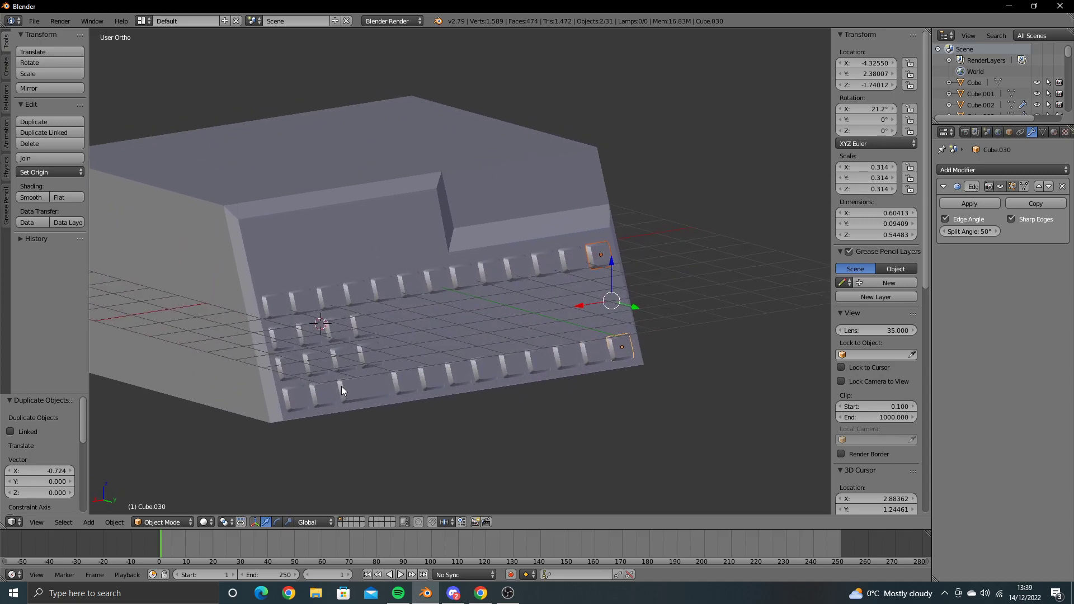
right_click(358, 282)
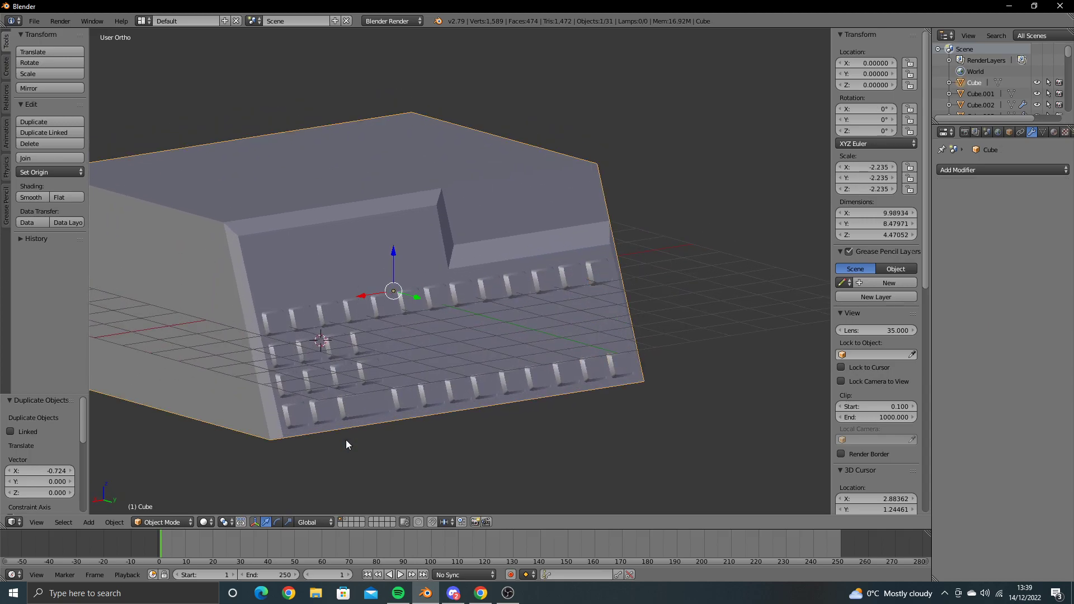
click(347, 520)
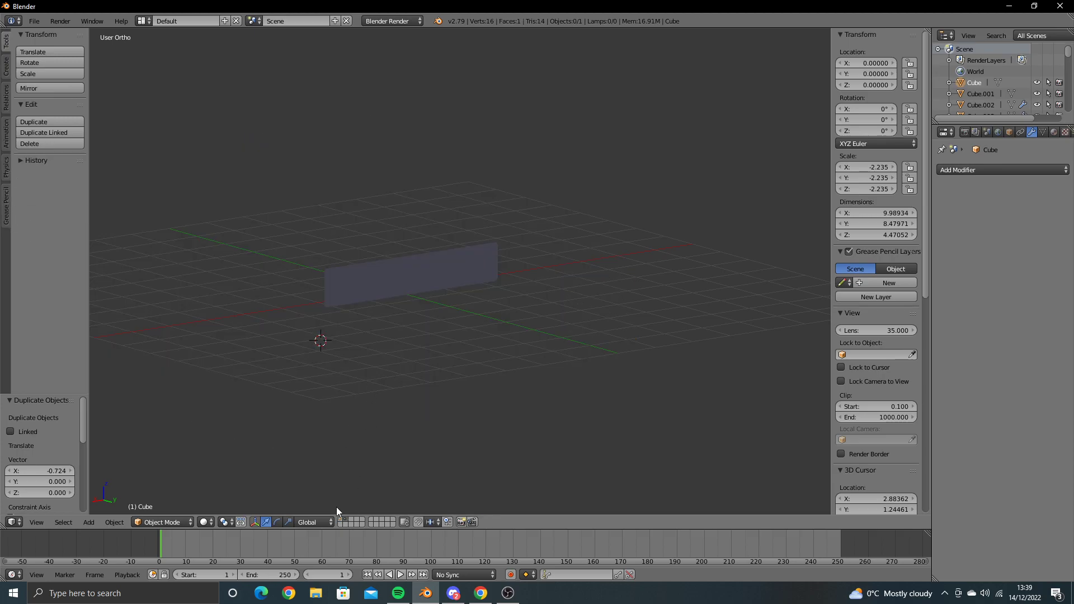
click(341, 520)
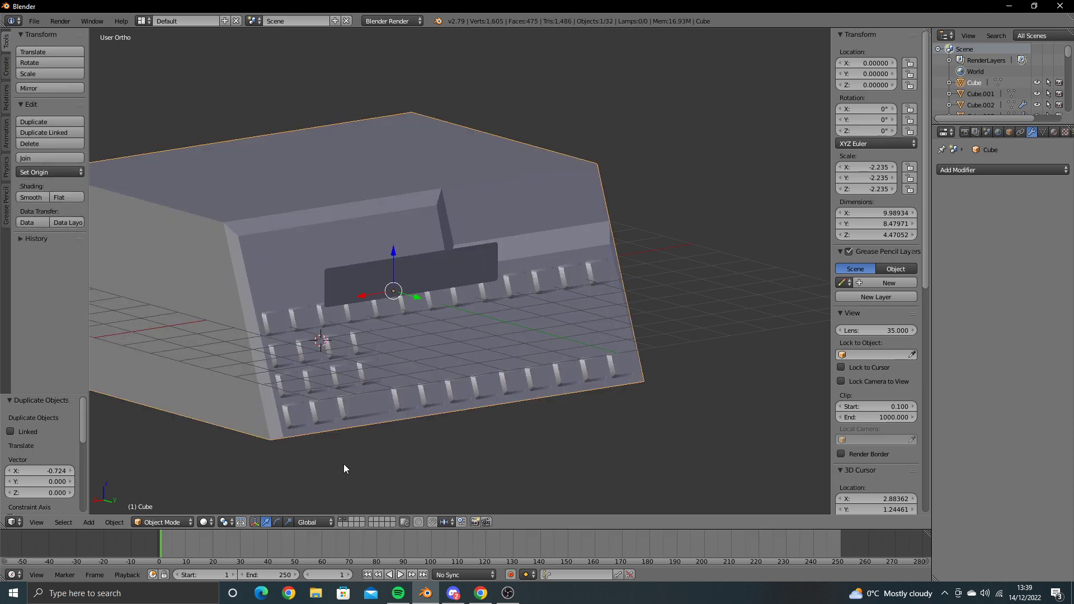
key(ctrl+KP_1)
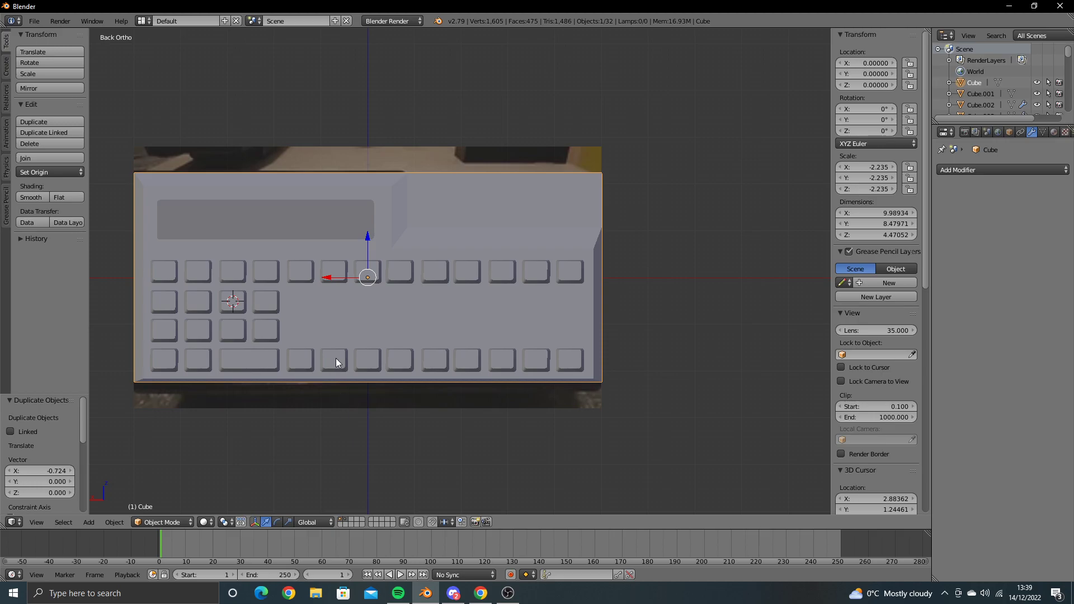
Step: Enter Edit Mode on the body, deselect all, and attempt a Knife Project
key(Tab)
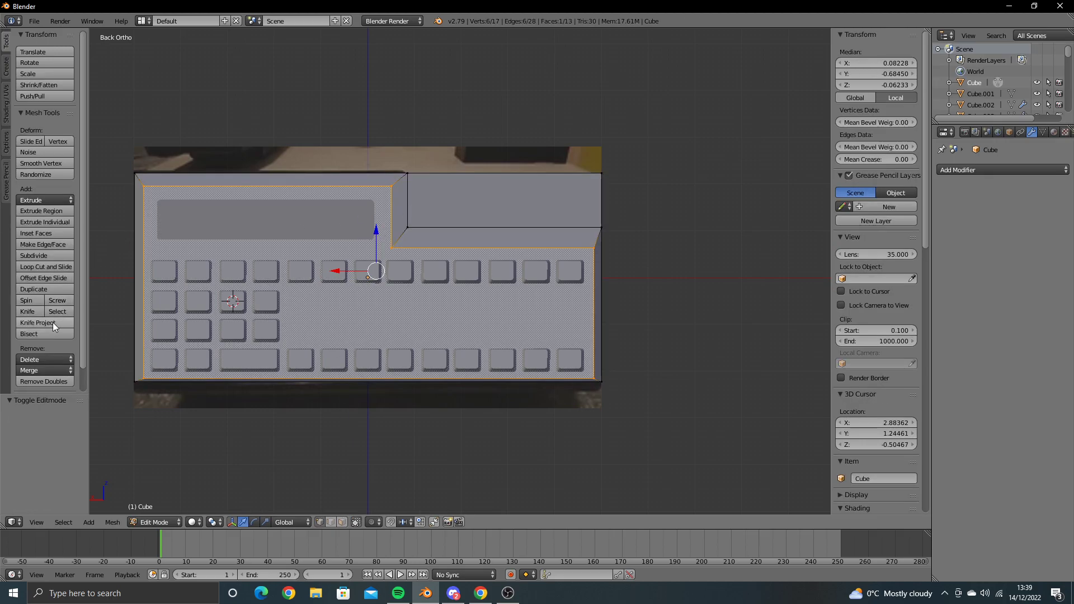
key(a)
click(61, 325)
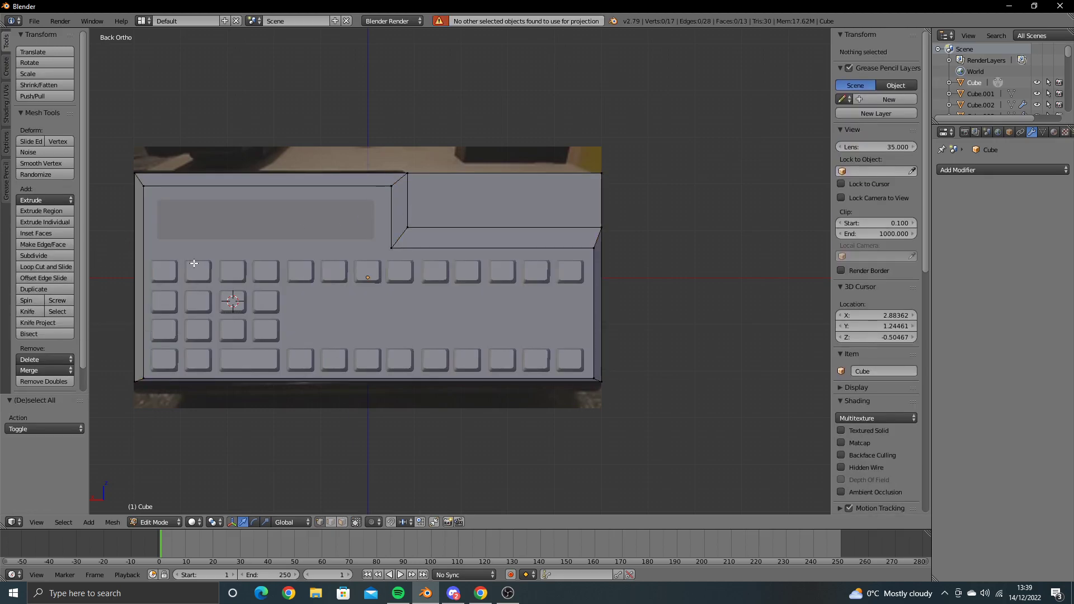
mouse_move(211, 265)
shift+middle_down()
mouse_move(328, 278)
mouse_move(336, 249)
shift+middle_up()
Step: Select the display outline plus the body, clear the mesh selection, and Knife Project the outline
key(Tab)
right_click(340, 249)
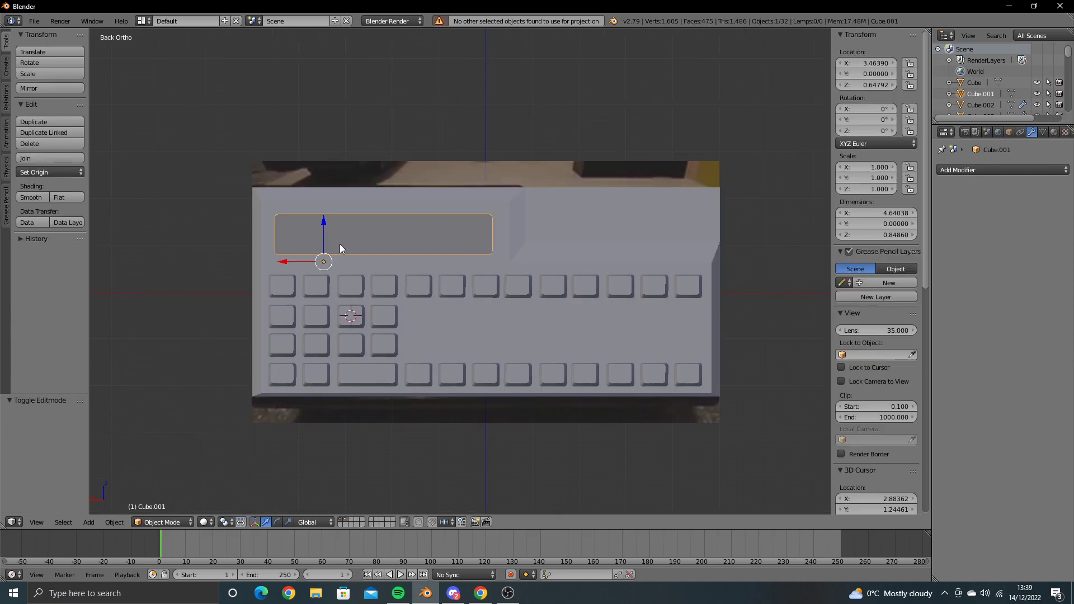
right_click(277, 262)
key(Tab)
key(a)
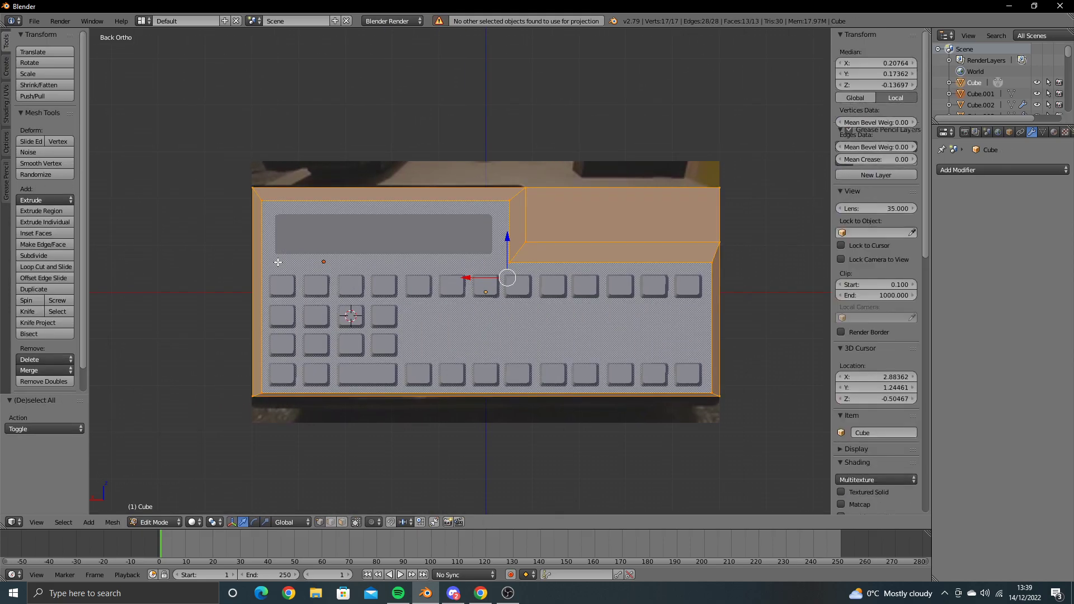
key(a)
click(37, 324)
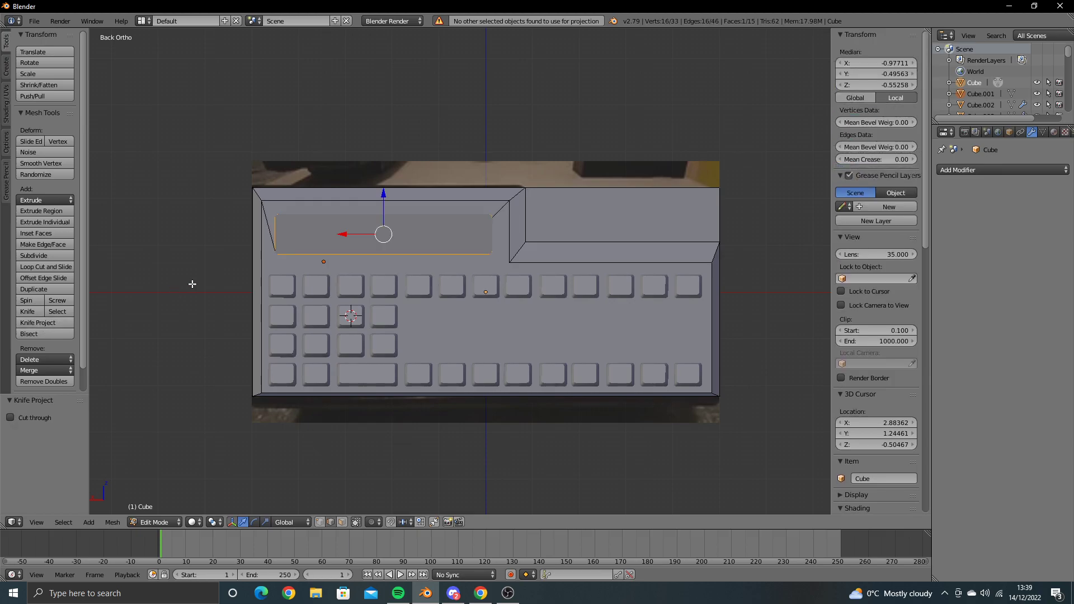
Step: Orbit and toggle wireframe in side view to inspect the projected display face
middle_drag(128, 289, 351, 286)
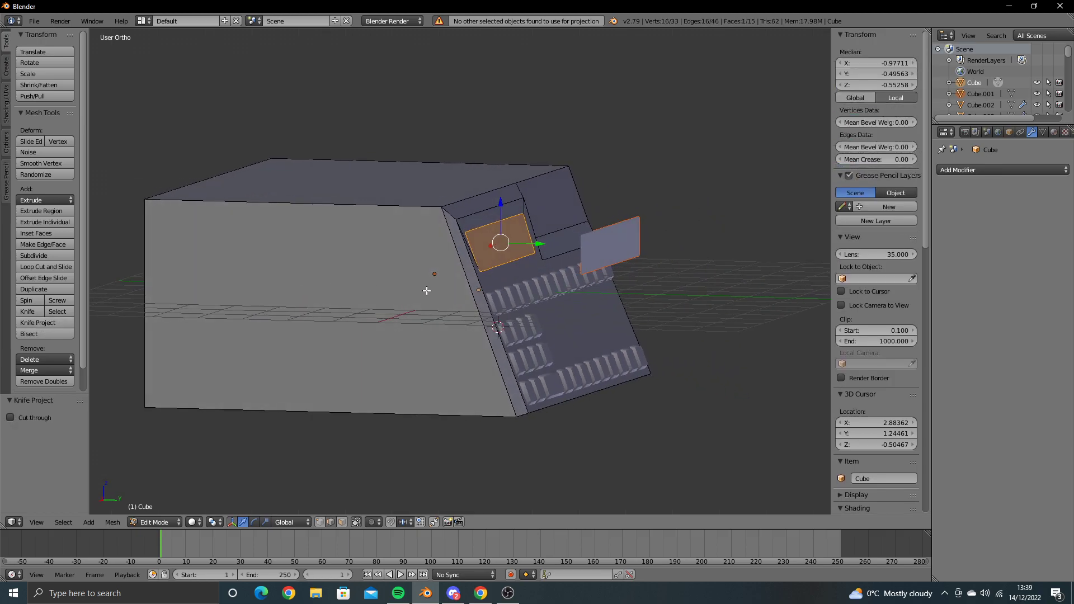
mouse_move(426, 290)
middle_down()
mouse_move(455, 290)
mouse_move(224, 279)
mouse_move(210, 296)
mouse_move(220, 283)
mouse_move(449, 280)
middle_up()
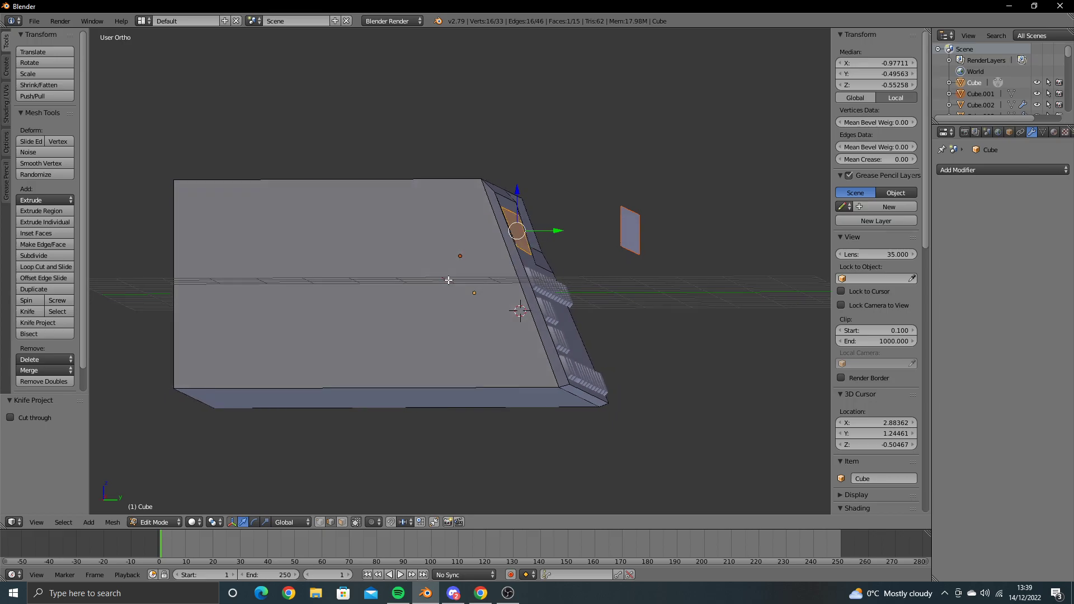
key(KP_3)
key(z)
scroll(449, 279, up, 4)
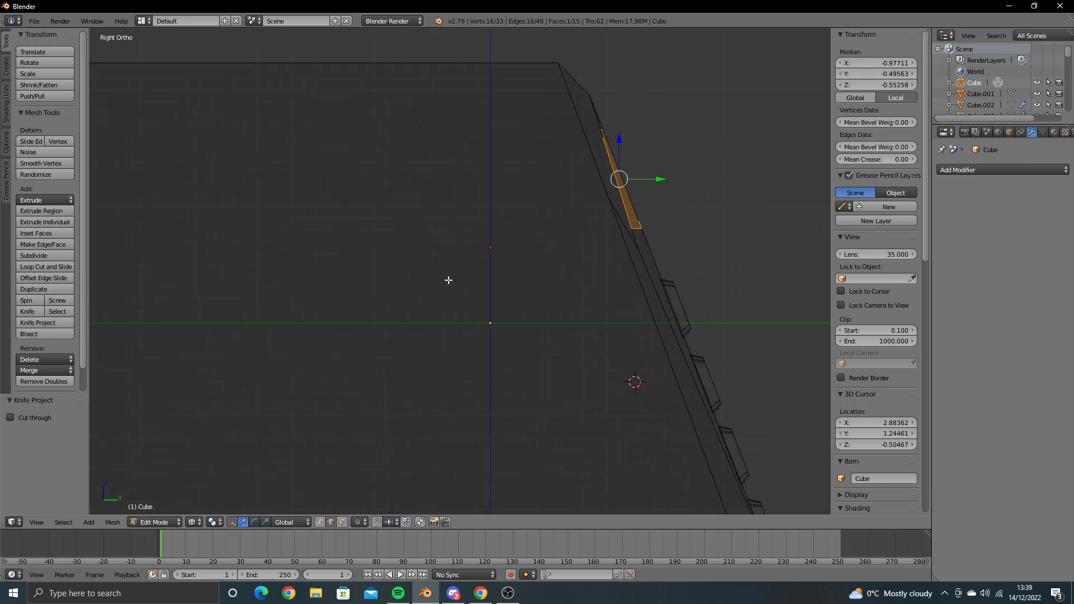
scroll(412, 294, up, 4)
shift+scroll(415, 276, up, 2)
key(z)
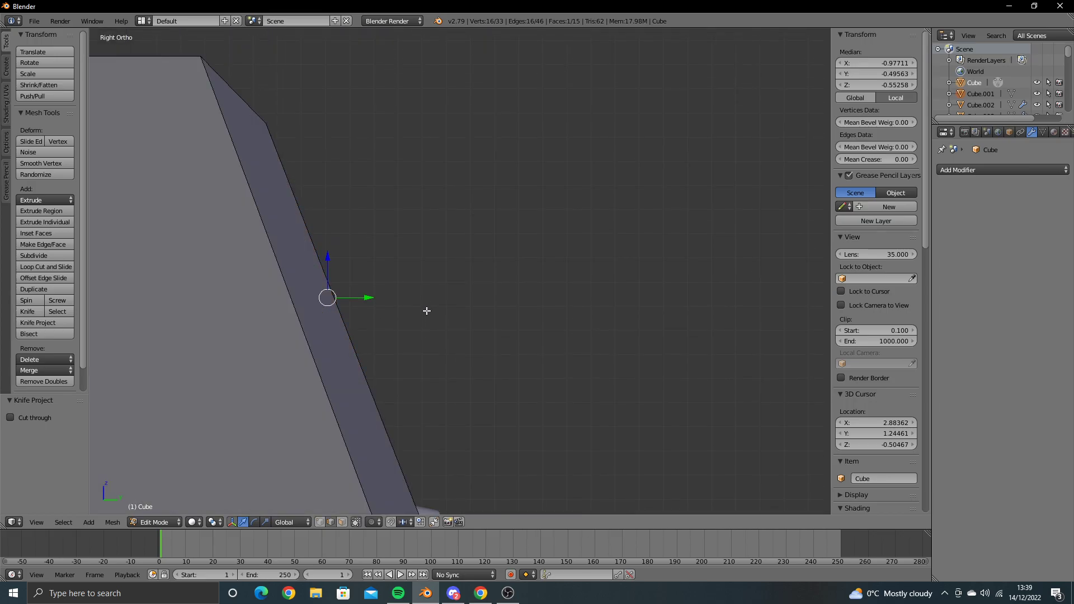
key(z)
middle_drag(427, 311, 387, 332)
Step: Delete the projected display face and return to the back view over the reference
key(x)
click(387, 332)
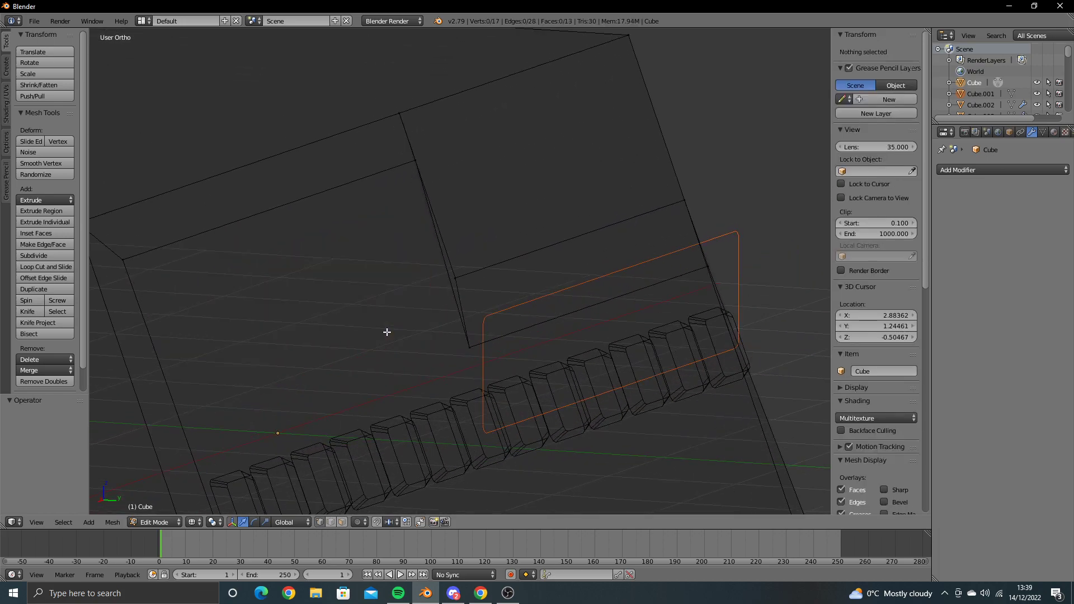
key(ctrl+KP_1)
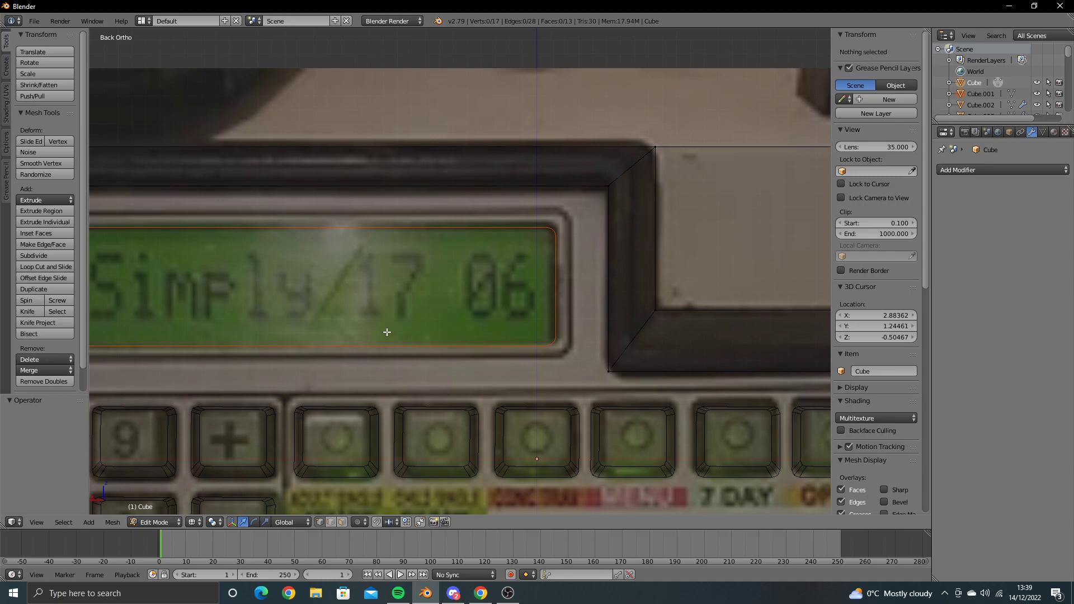
scroll(387, 332, down, 2)
scroll(496, 304, down, 2)
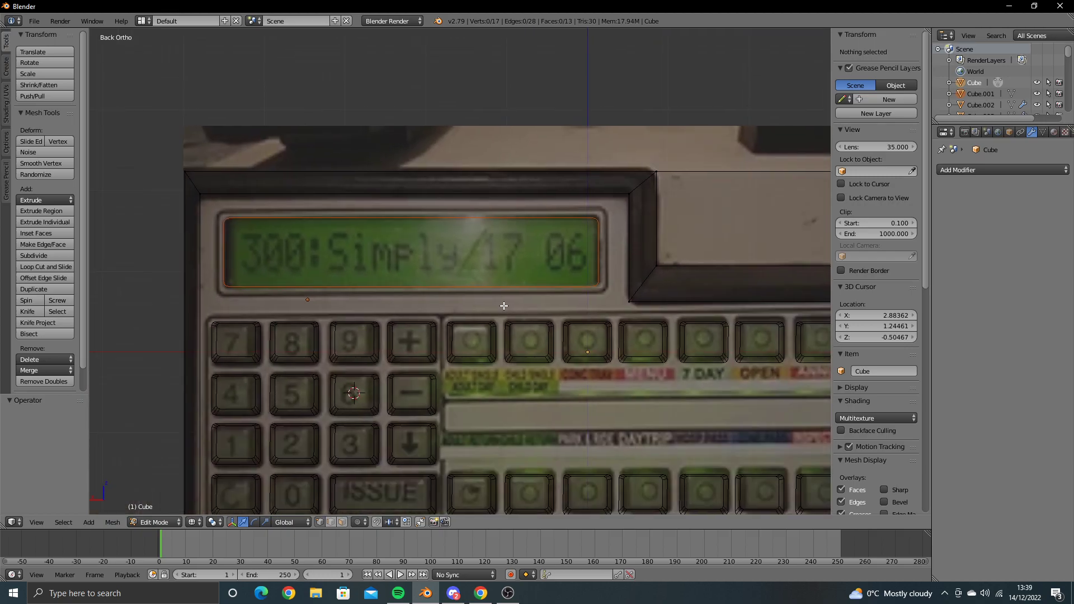
Step: Knife a straight cut from the display's lower corner to the front's left edge
key(k)
click(630, 301)
key(c)
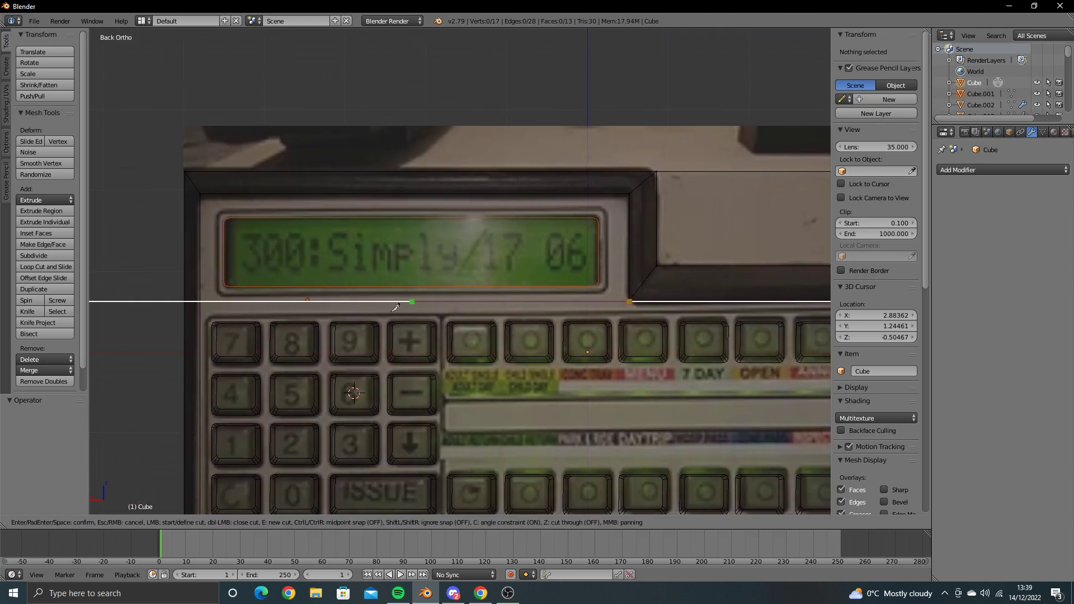
click(201, 300)
key(Return)
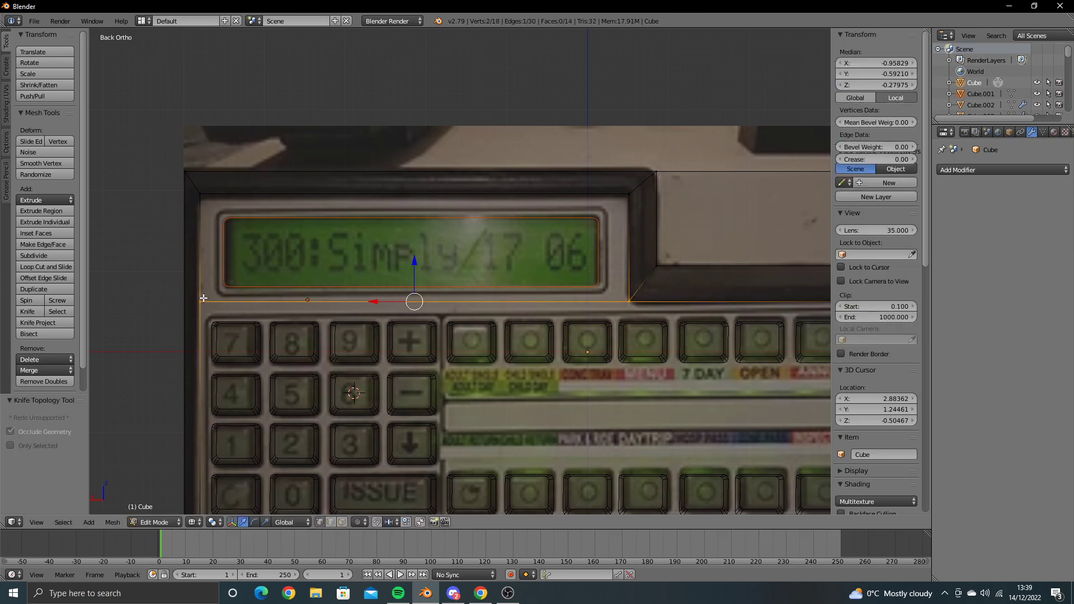
key(Tab)
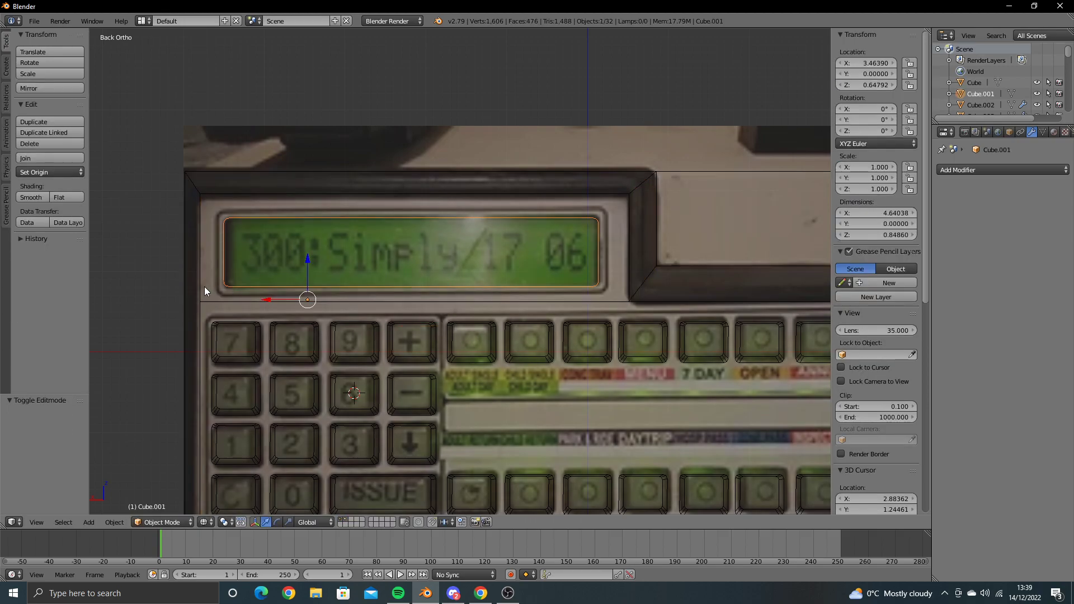
Step: Re-project the display outline, then undo both the projection and the knife cut
key(Tab)
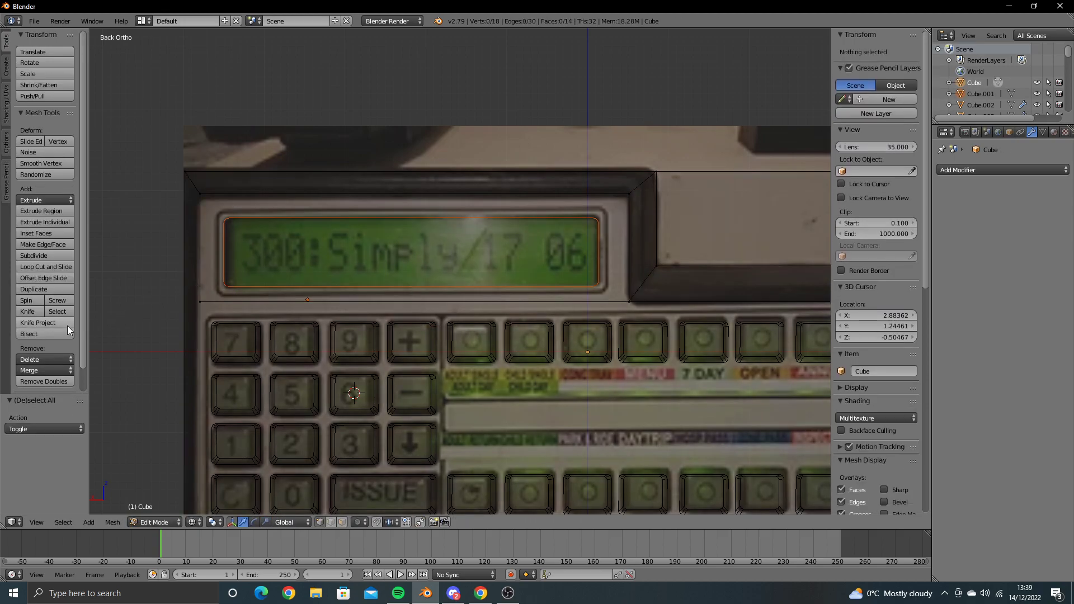
click(45, 322)
key(alt+z)
middle_drag(184, 326, 435, 327)
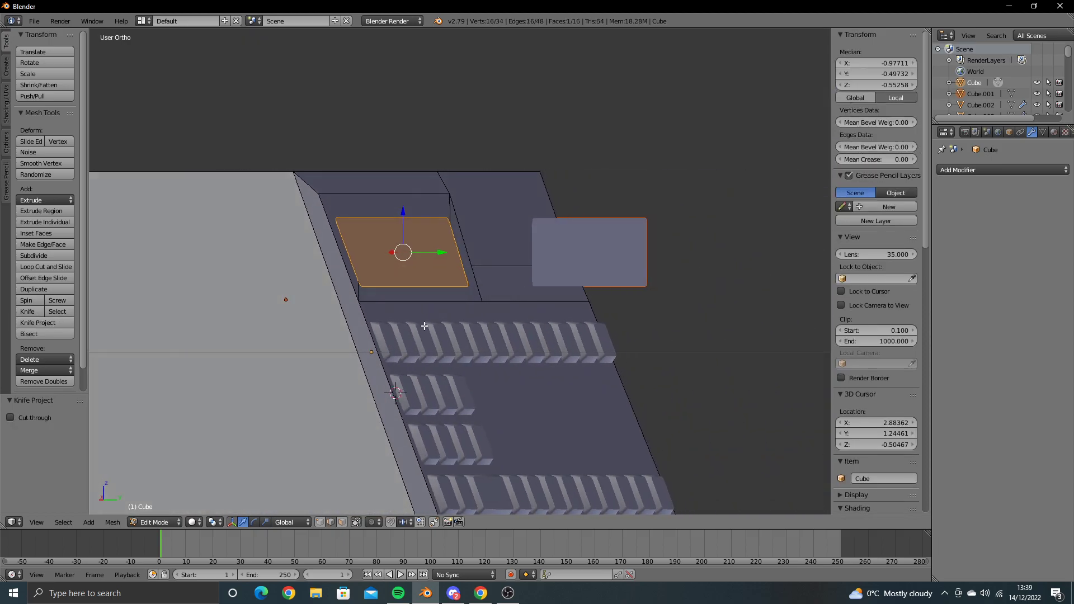
key(KP_7)
key(ctrl+KP_3)
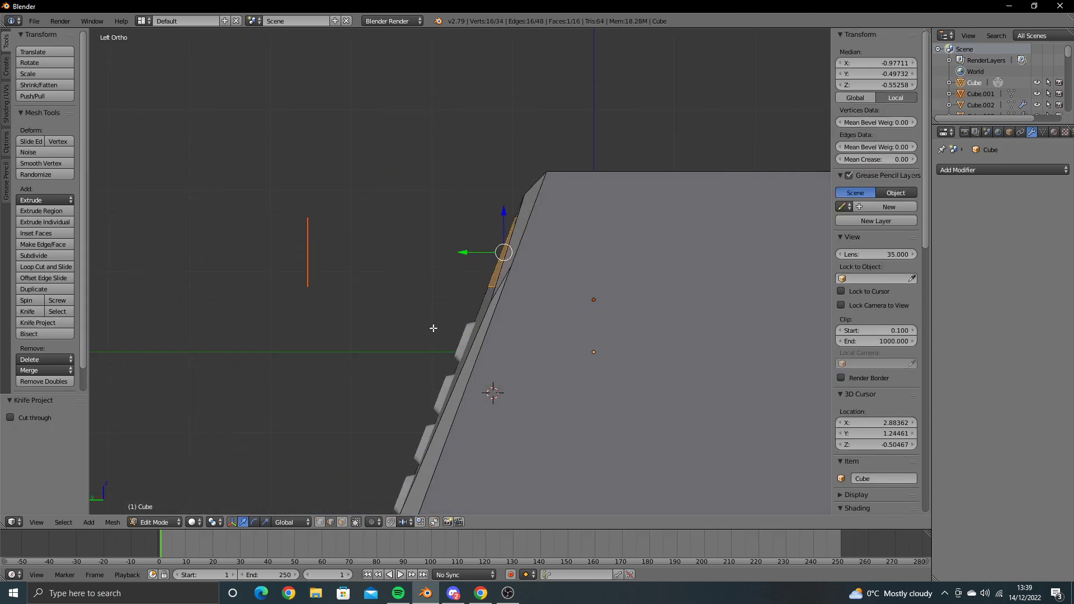
key(ctrl+z)
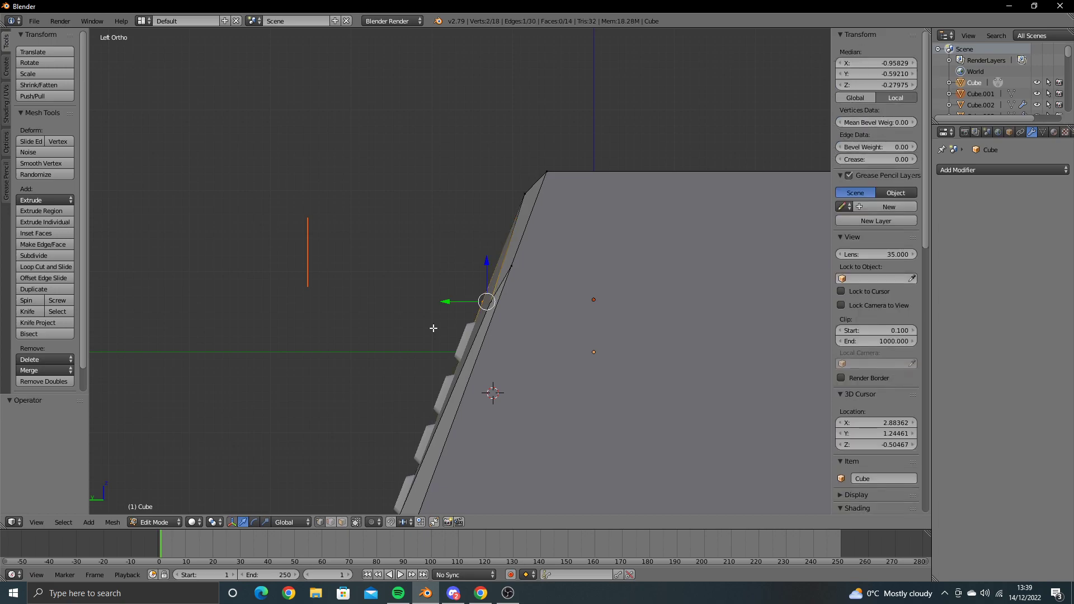
key(ctrl+z)
key(a)
mouse_move(434, 328)
middle_down()
mouse_move(502, 360)
mouse_move(683, 329)
mouse_move(431, 331)
middle_up()
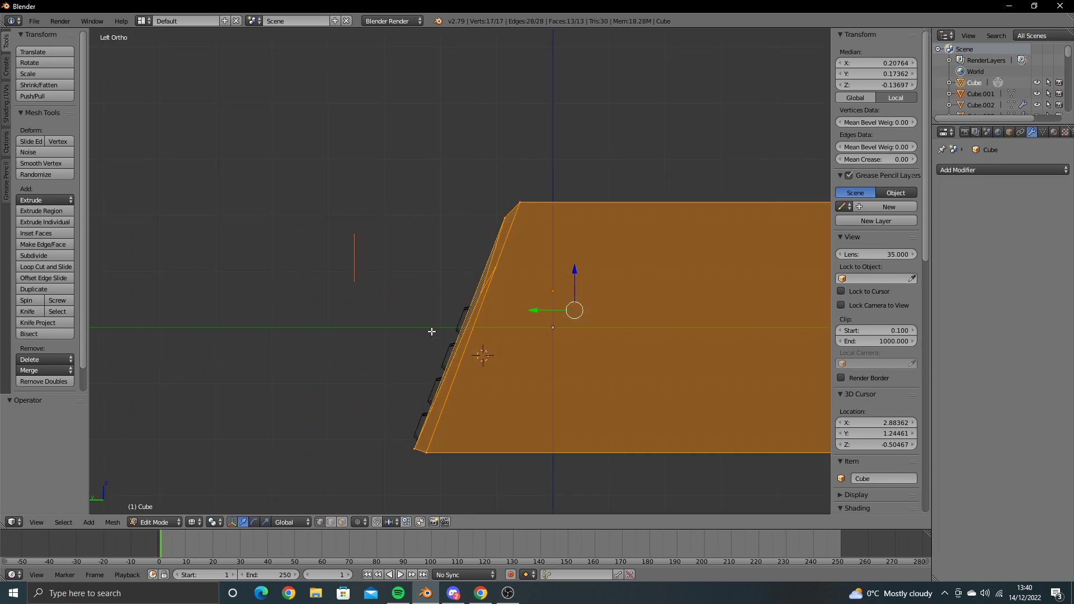
Step: In Left Ortho, push one corner of the display opening back 0.097 along Y
key(ctrl+KP_3)
scroll(431, 331, up, 4)
scroll(369, 280, up, 3)
key(z)
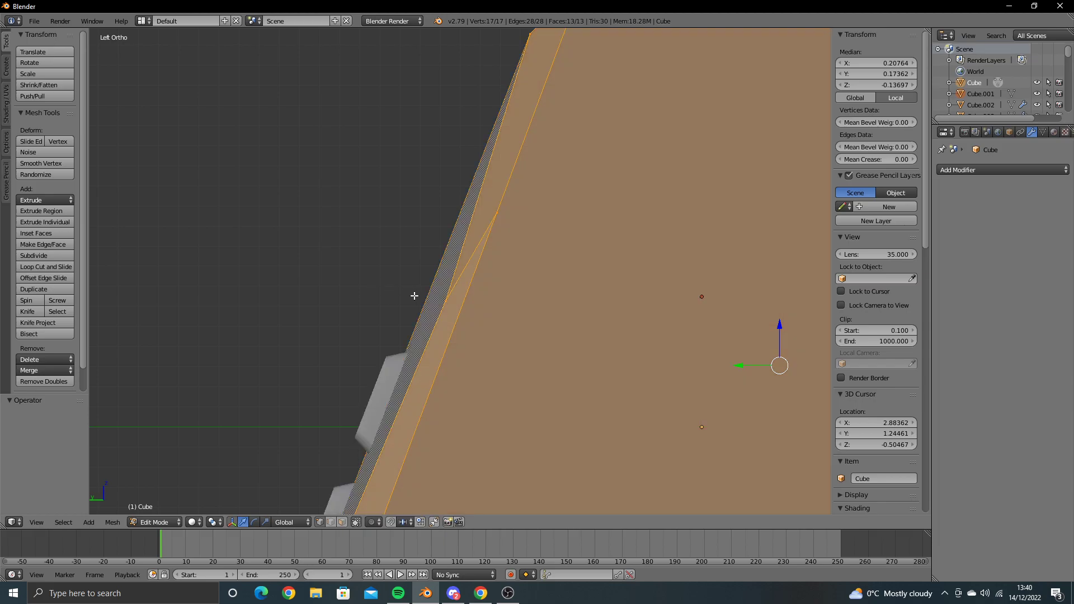
scroll(413, 296, down, 3)
right_click(452, 260)
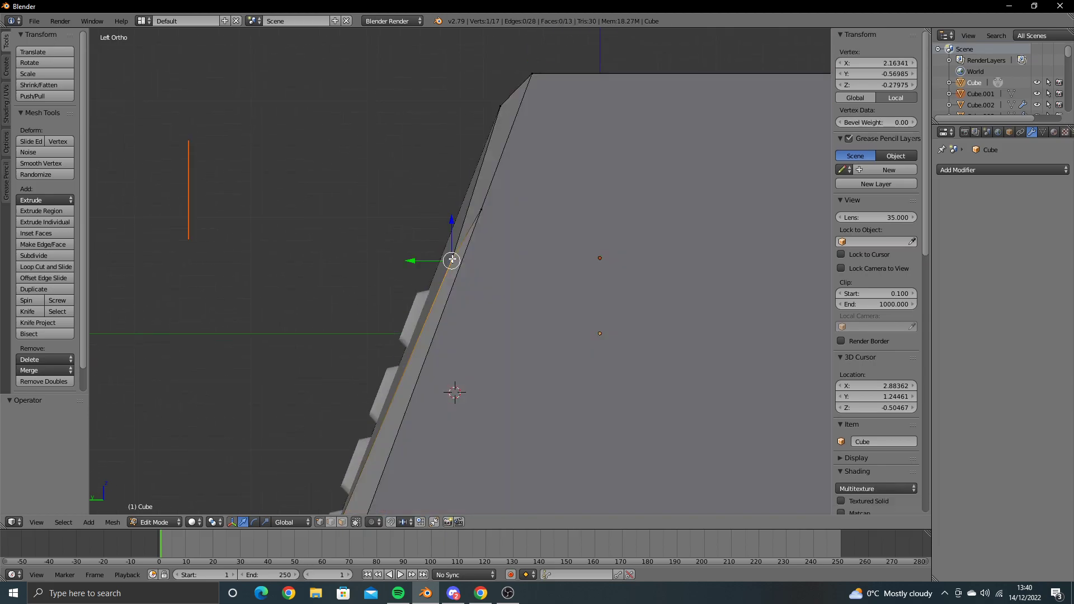
drag(428, 256, 417, 261)
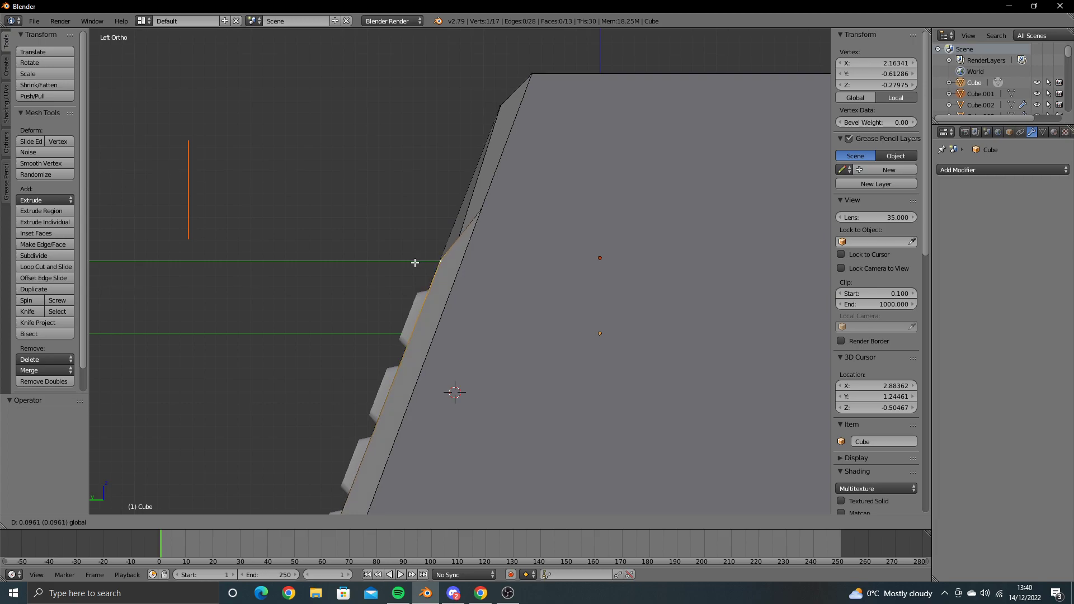
drag(415, 262, 423, 262)
key(z)
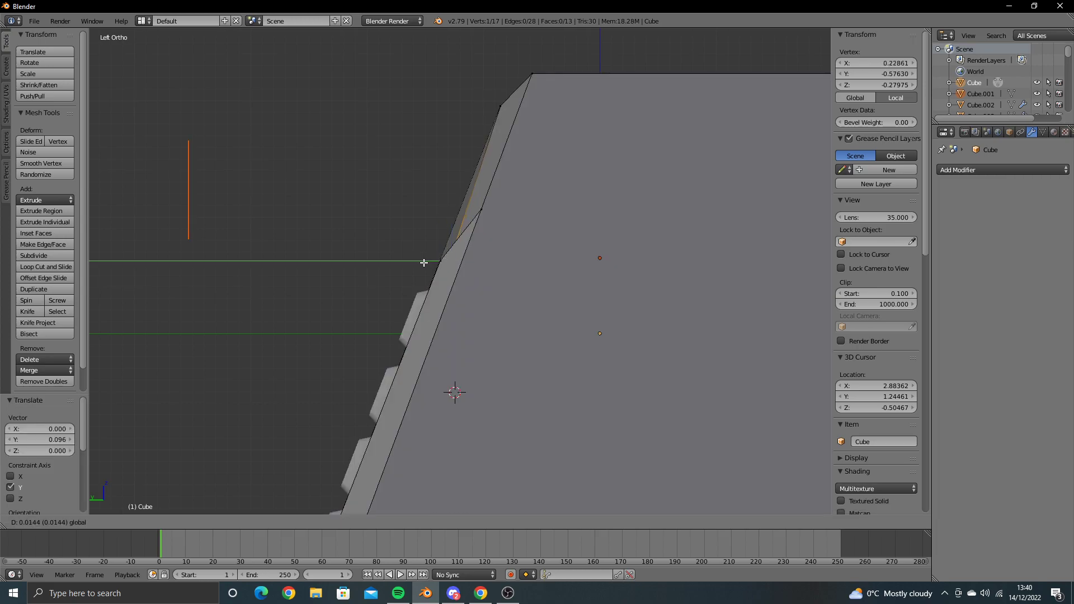
click(414, 263)
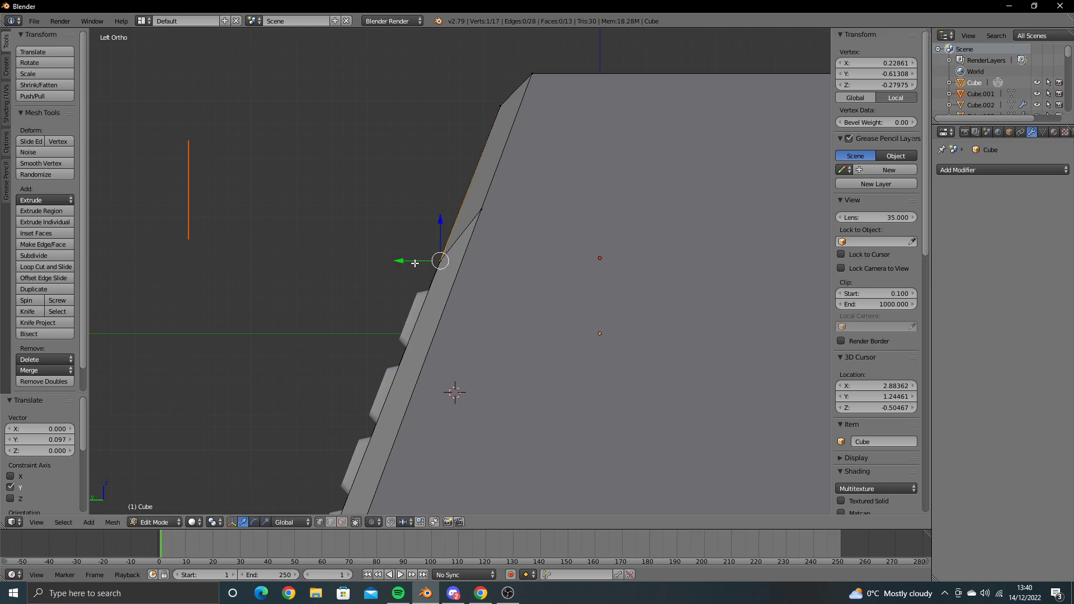
middle_drag(414, 262, 436, 276)
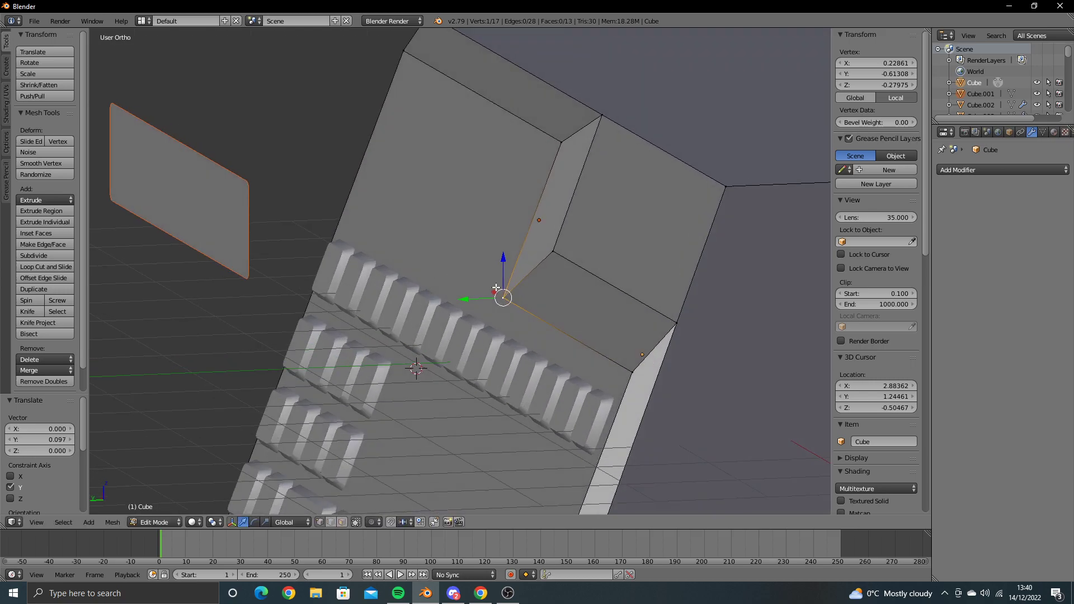
Step: Add a second corner and scale the selected edge to zero along Y to flatten it
shift+click(627, 371)
key(s)
key(y)
key(0)
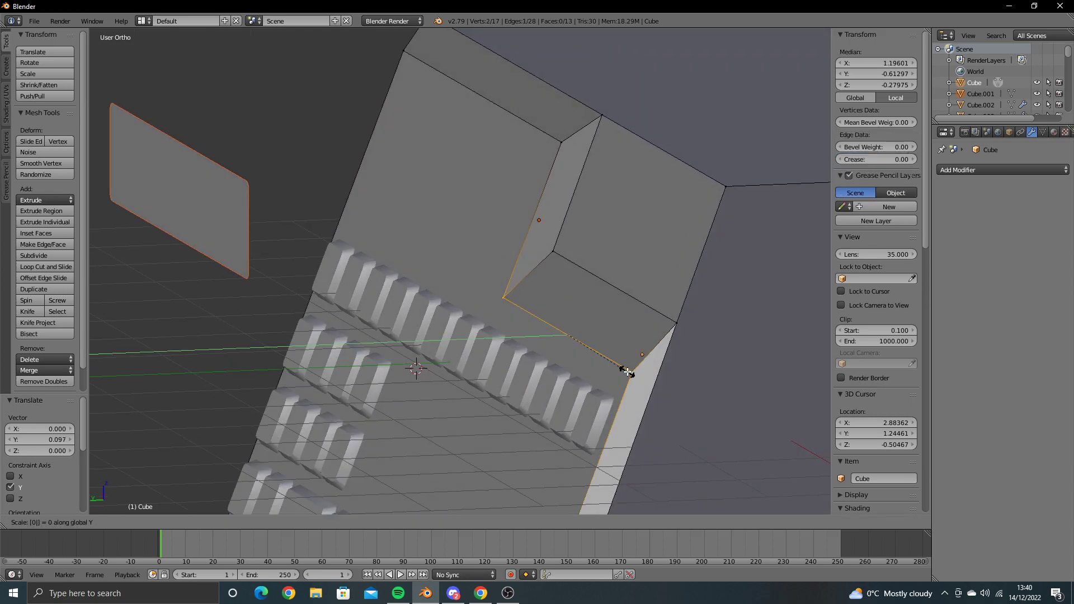
key(Return)
key(s)
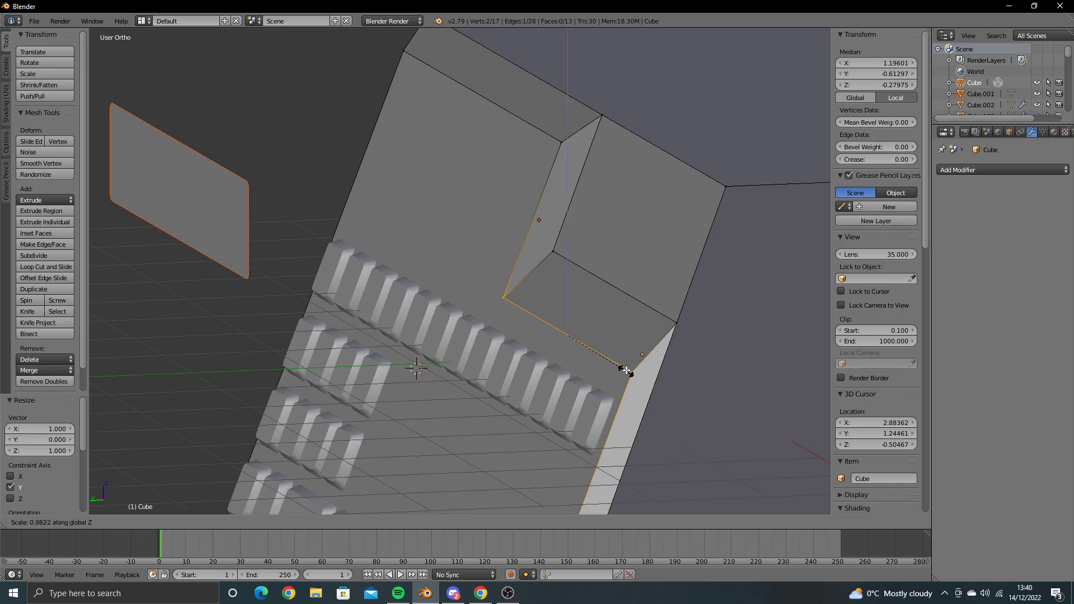
key(Return)
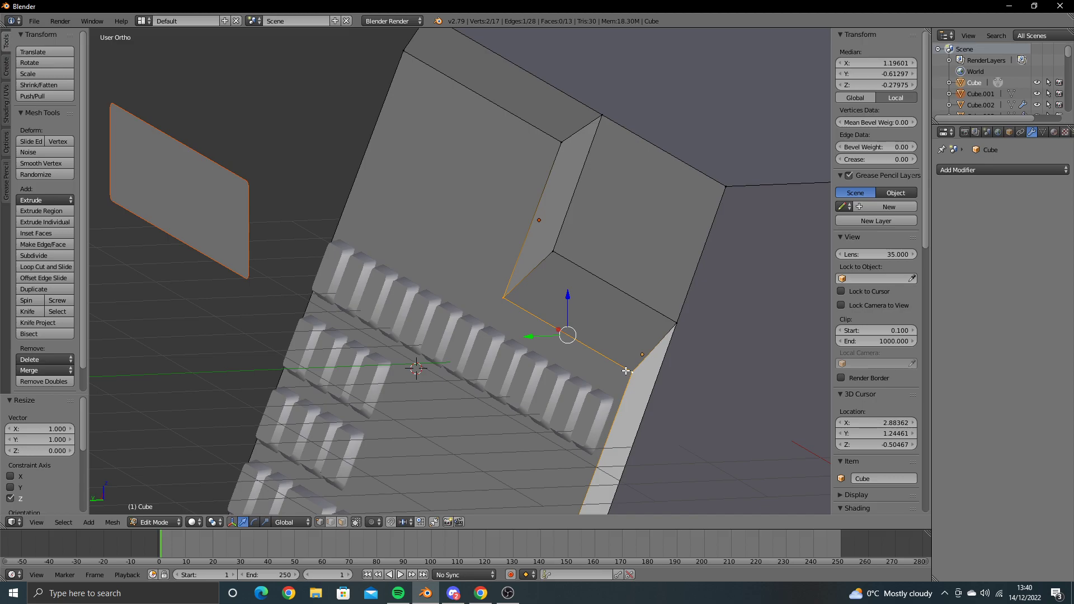
Step: Zoom in on the selected edge and nudge it slightly along Y into line
middle_drag(594, 344, 588, 348)
key(KP_4)
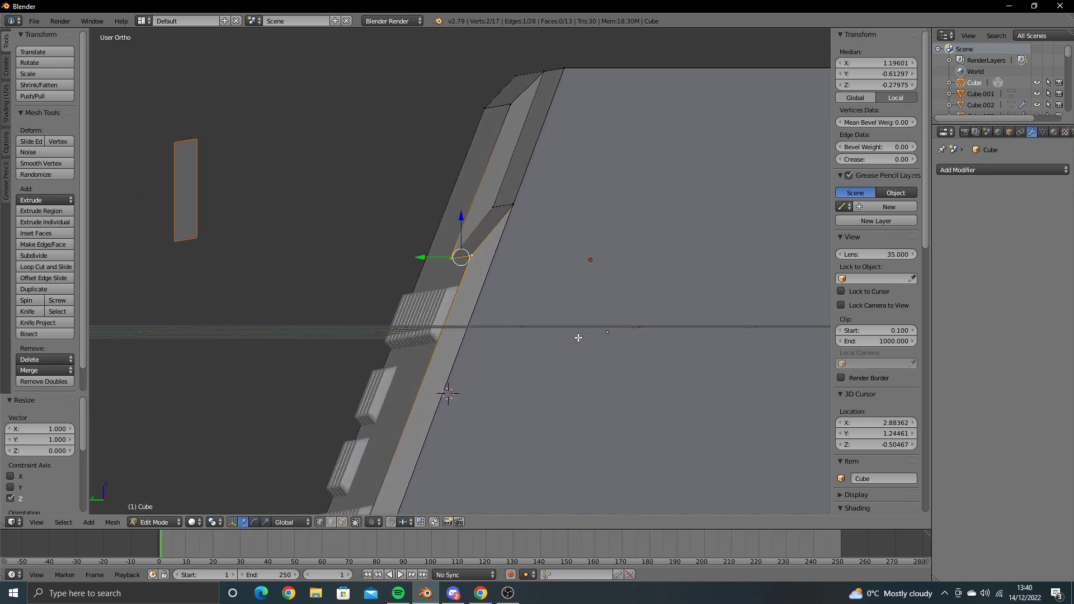
key(KP_8)
key(KP_2)
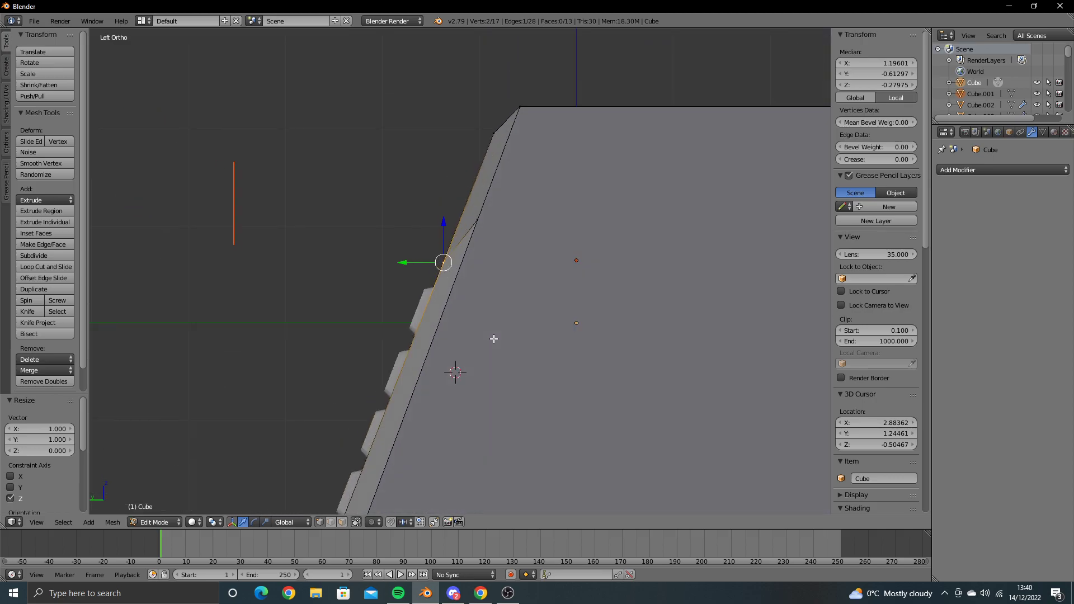
shift+middle_drag(494, 339, 499, 276)
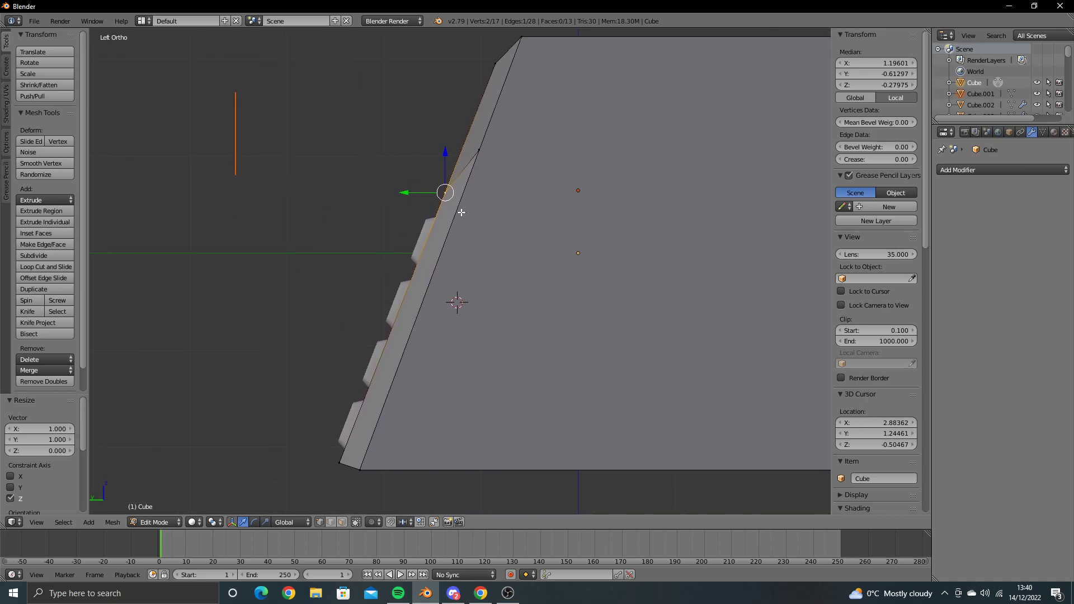
scroll(453, 203, up, 4)
scroll(453, 204, up, 4)
scroll(455, 235, up, 4)
mouse_move(487, 298)
shift+middle_down()
mouse_move(451, 377)
mouse_move(367, 346)
mouse_move(475, 293)
mouse_move(430, 248)
mouse_move(420, 324)
shift+middle_up()
scroll(367, 345, up, 5)
key(g)
key(y)
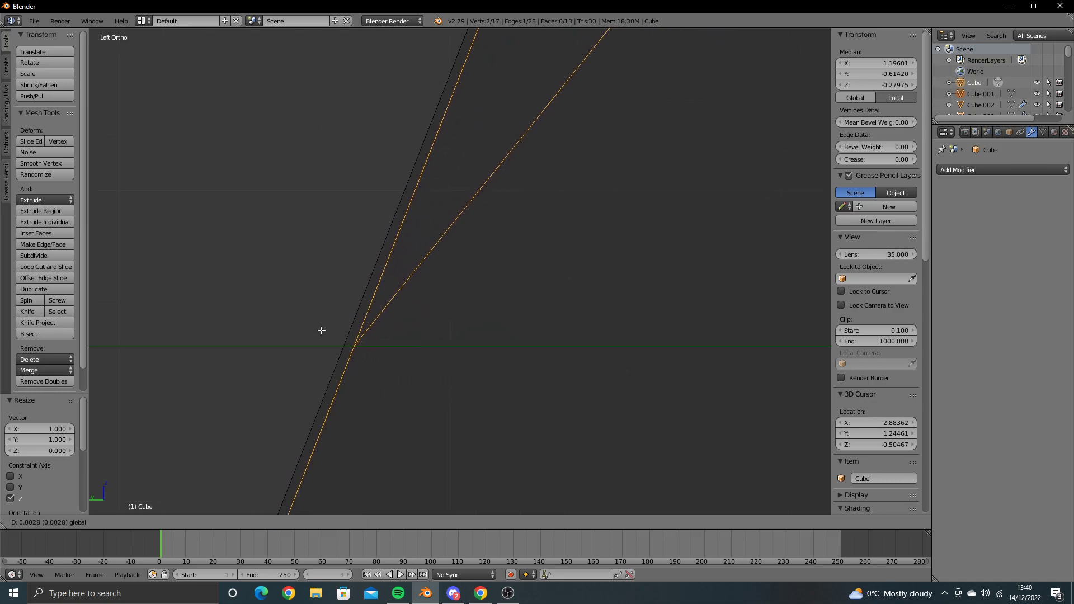
click(312, 329)
Step: Nudge the selected vertex 0.00001 along Y so it lines up
mouse_move(315, 331)
shift+middle_down()
mouse_move(410, 268)
mouse_move(417, 305)
mouse_move(457, 264)
mouse_move(441, 293)
shift+middle_up()
scroll(458, 264, up, 1)
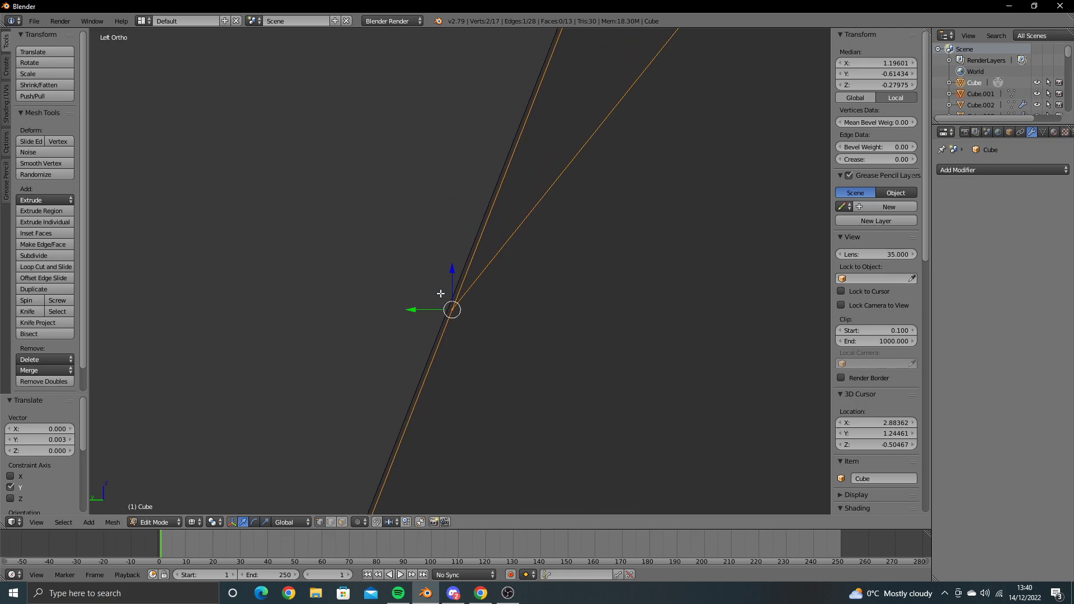
key(g)
key(y)
click(412, 315)
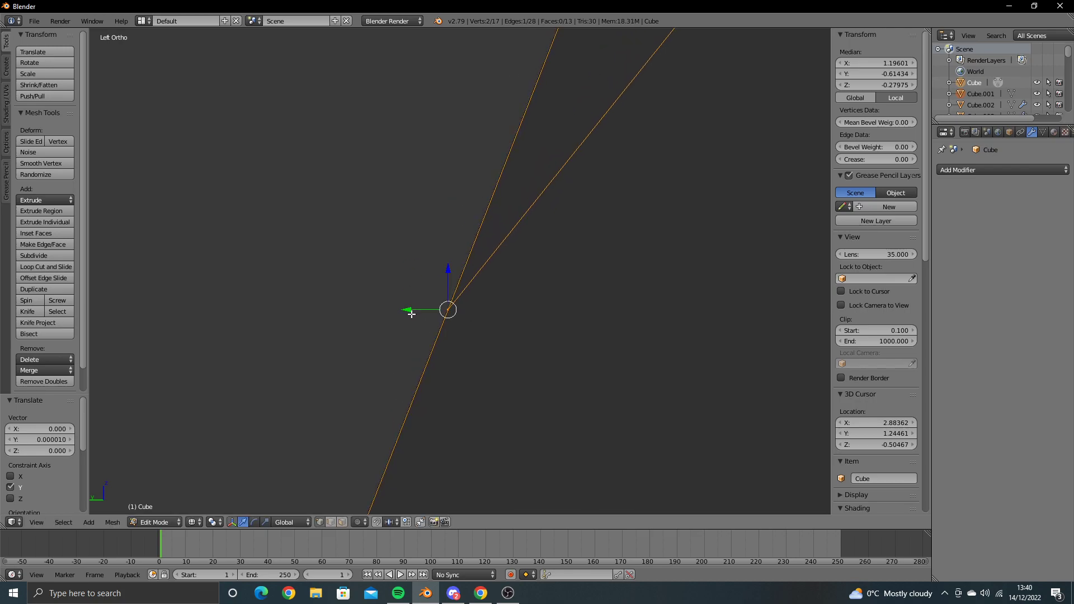
key(KP_Decimal)
Step: Switch to solid shading and return to Object Mode to view the whole keyed machine
scroll(412, 314, down, 1)
scroll(412, 312, down, 2)
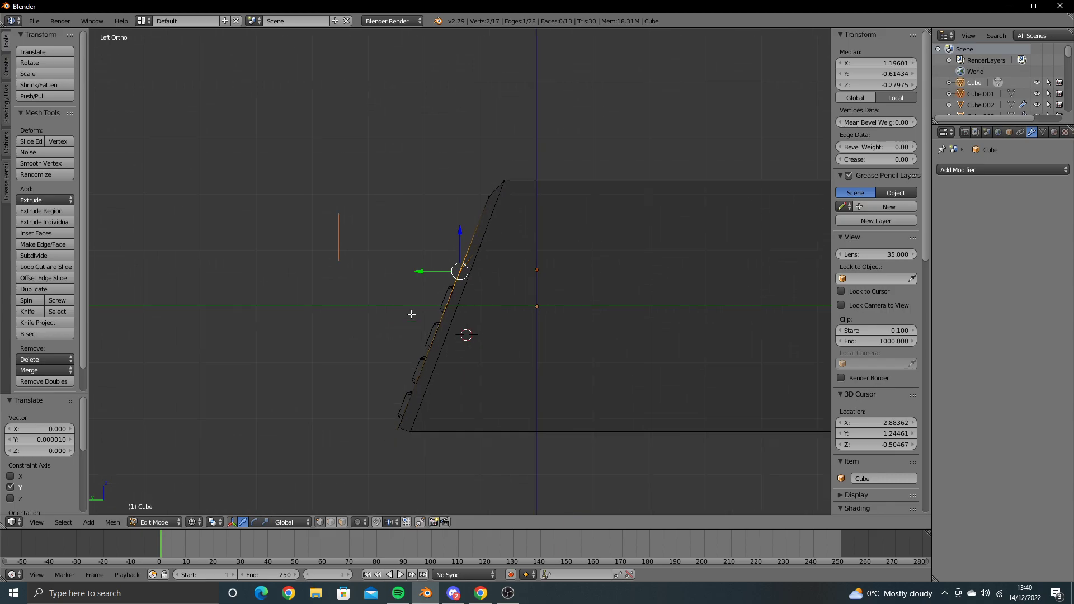
scroll(412, 311, down, 1)
mouse_move(425, 328)
shift+middle_down()
mouse_move(456, 138)
mouse_move(446, 220)
shift+middle_up()
scroll(419, 284, up, 2)
key(z)
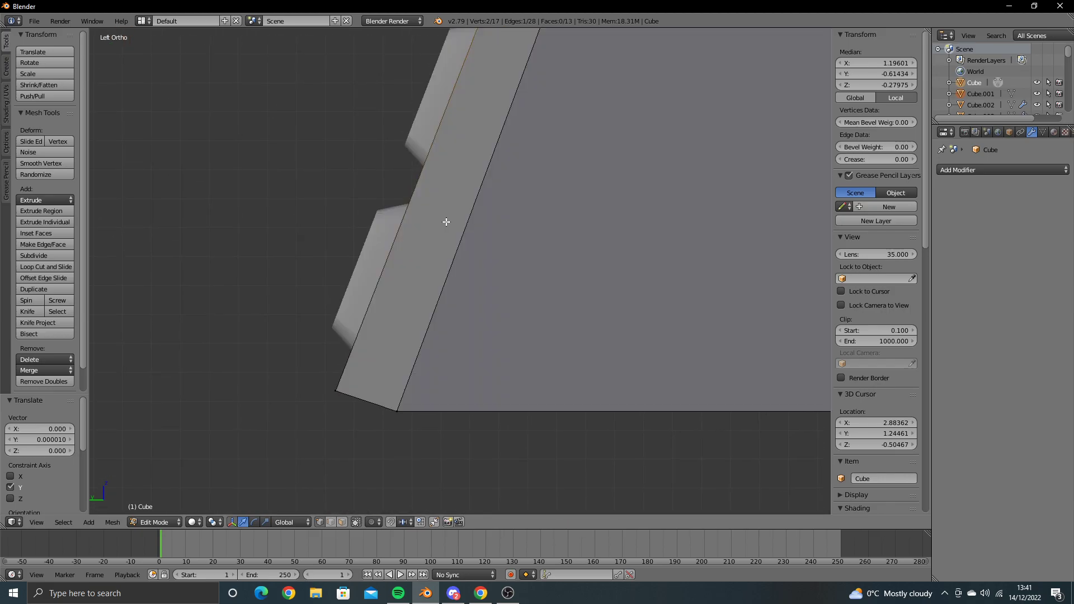
scroll(446, 221, down, 2)
mouse_move(520, 185)
middle_down()
mouse_move(468, 283)
mouse_move(444, 271)
mouse_move(530, 242)
mouse_move(489, 261)
middle_up()
key(Tab)
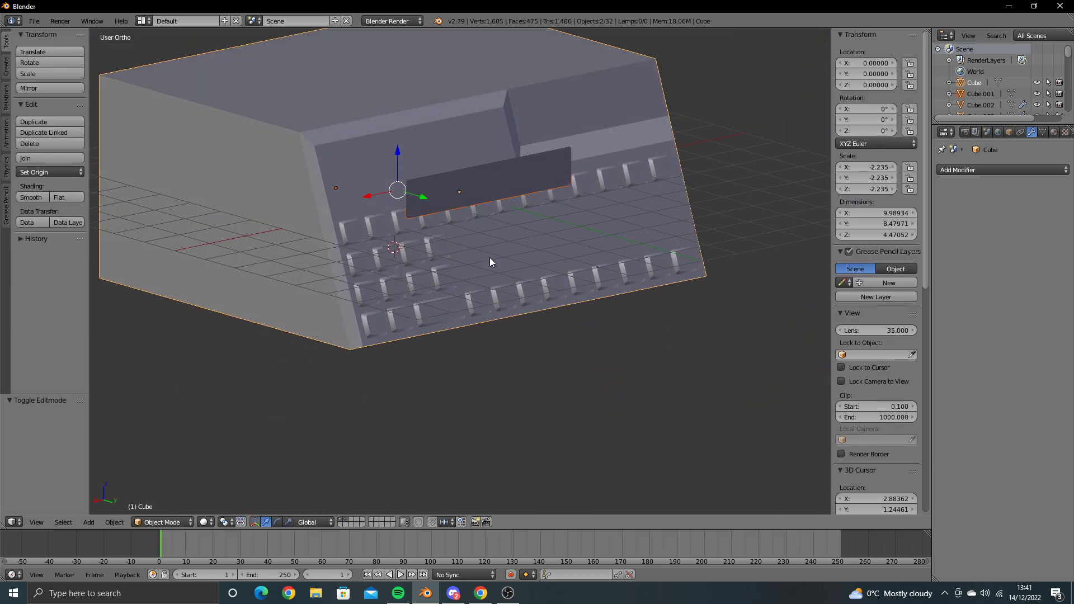
Step: Hide the display panel plane and select the machine body
key(Tab)
key(Tab)
right_click(481, 185)
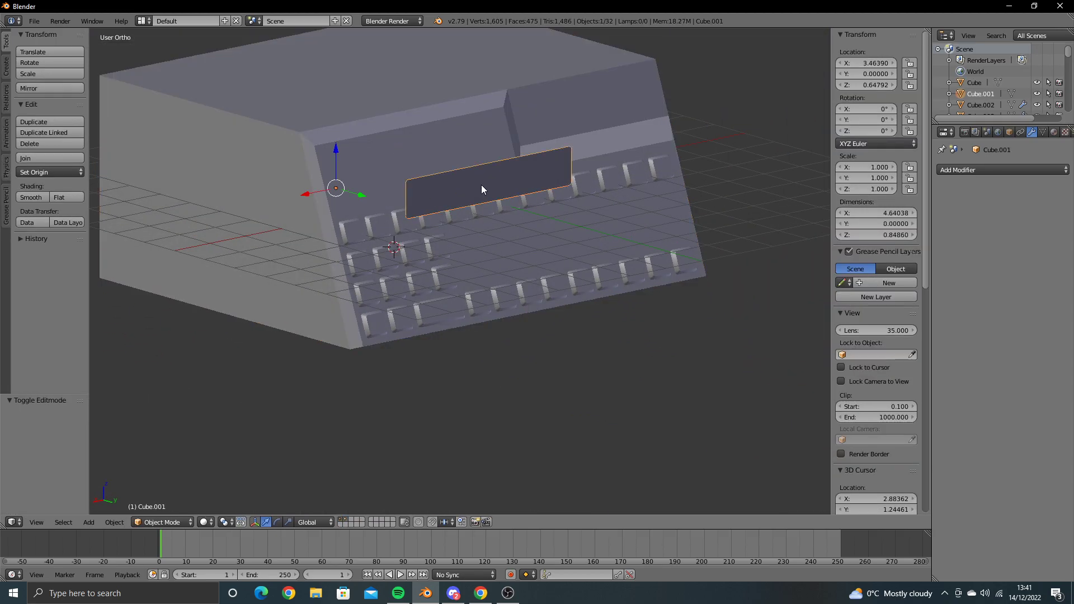
key(h)
middle_drag(479, 186, 442, 197)
right_click(393, 167)
key(Tab)
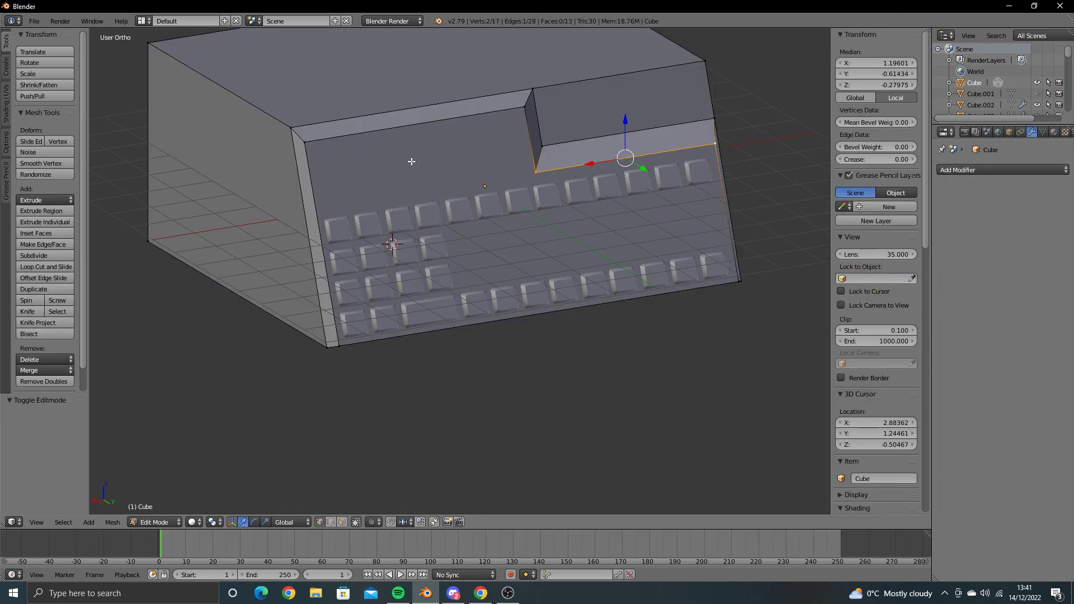
mouse_move(393, 167)
middle_down()
mouse_move(441, 203)
mouse_move(439, 180)
mouse_move(500, 183)
middle_up()
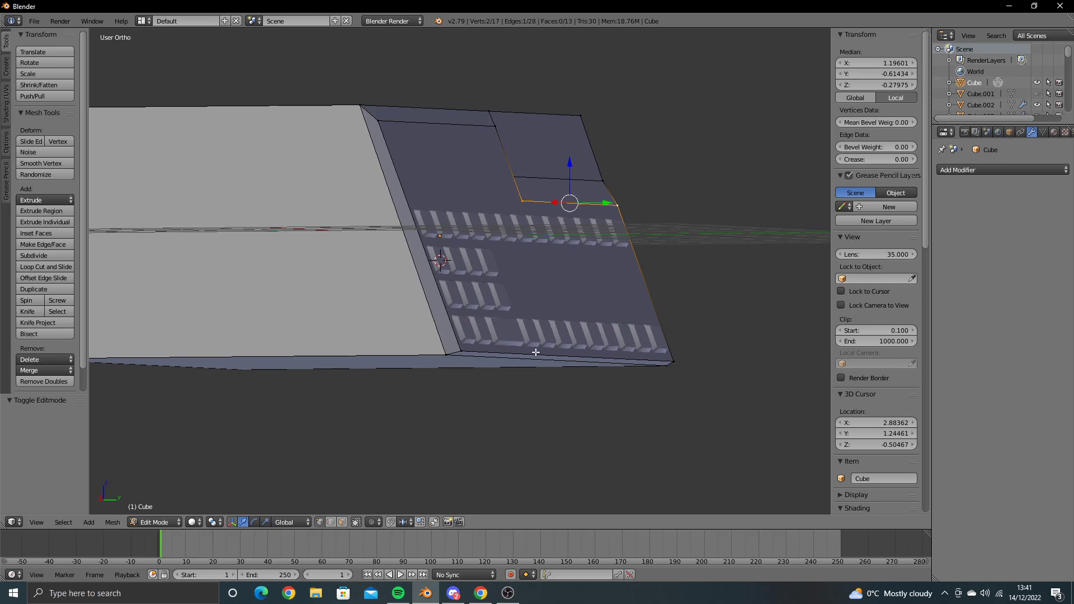
Step: Select the bottom front edge, try sliding it in back view, then undo the move
click(338, 523)
right_click(545, 358)
key(KP_1)
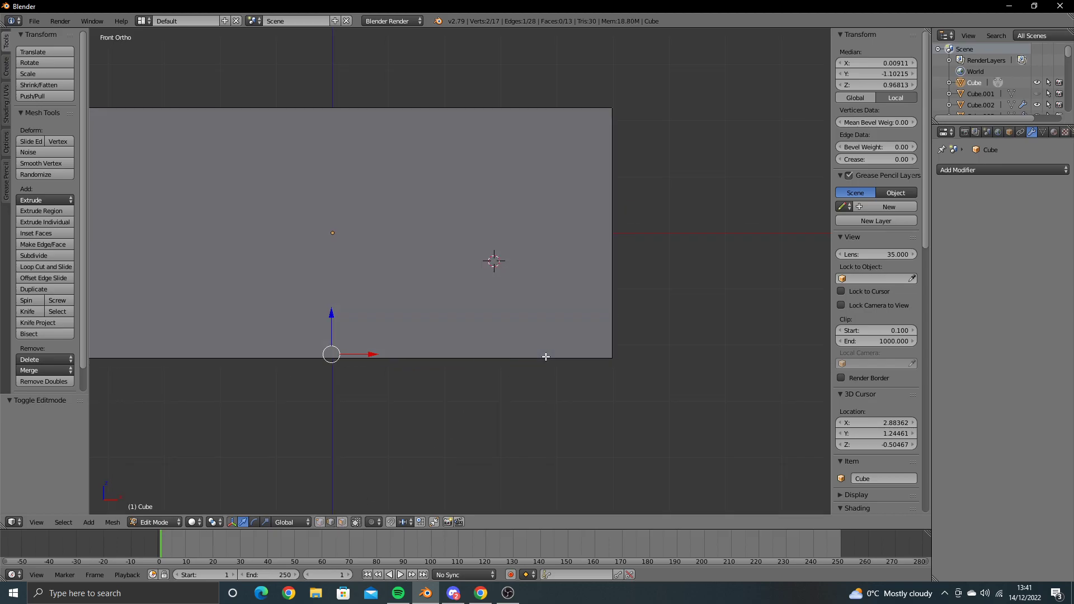
key(ctrl+KP_1)
scroll(543, 355, up, 1)
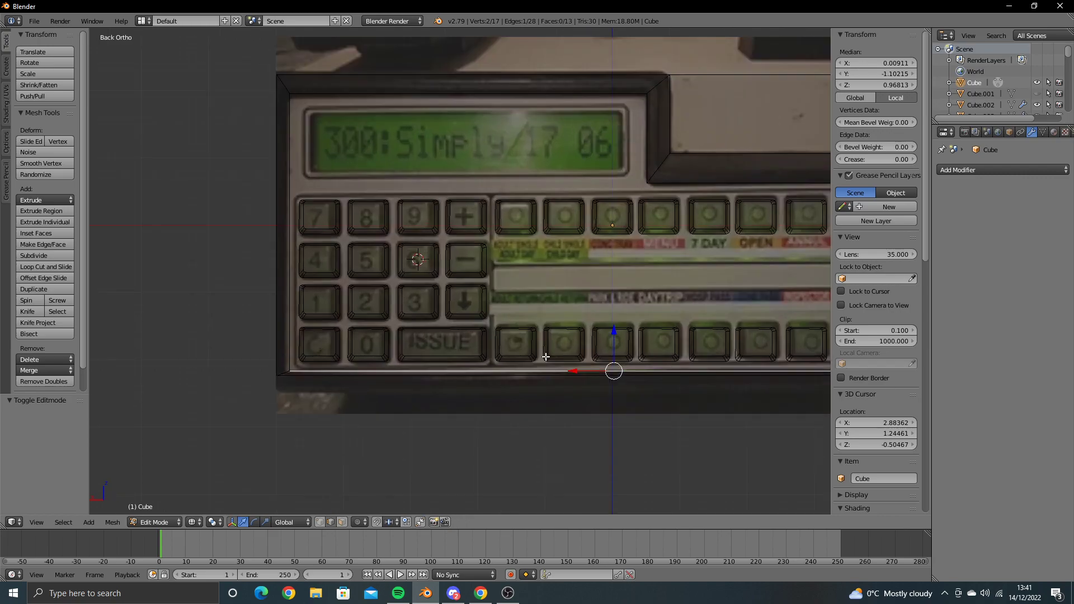
scroll(503, 344, up, 1)
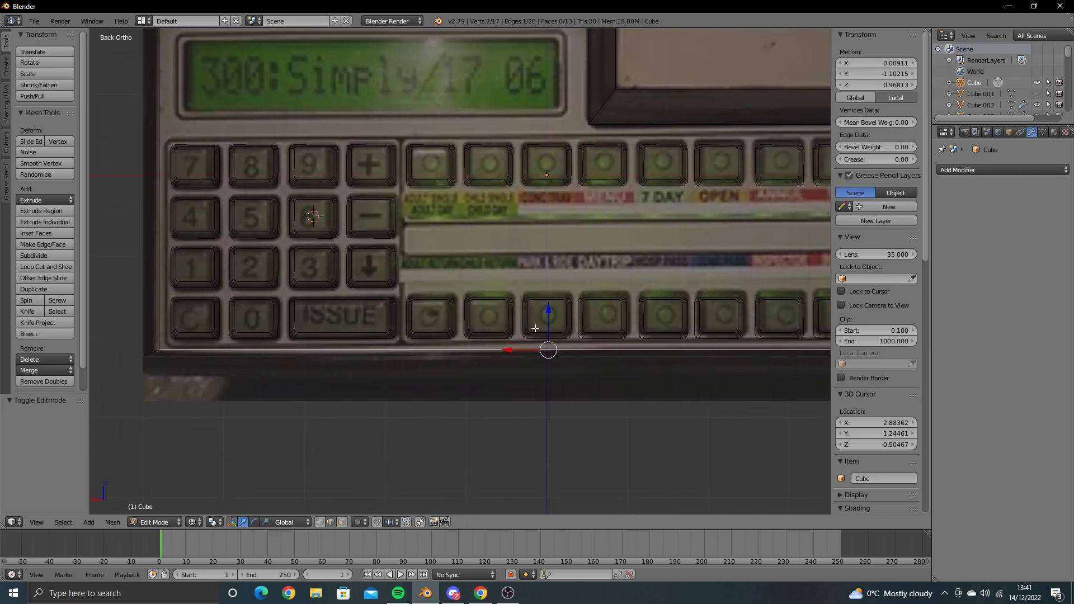
key(g)
key(g)
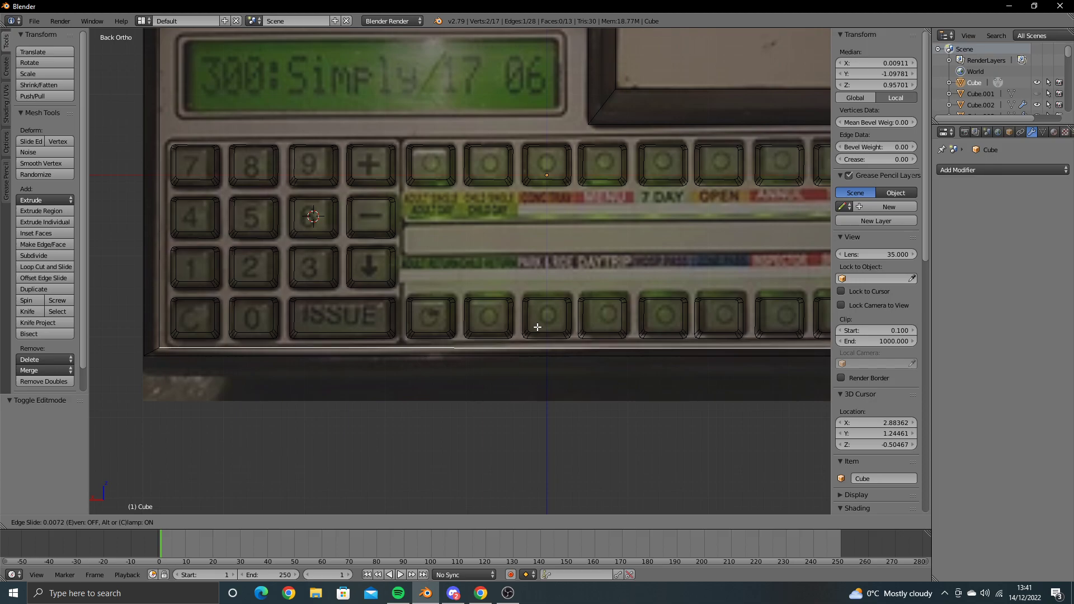
click(537, 327)
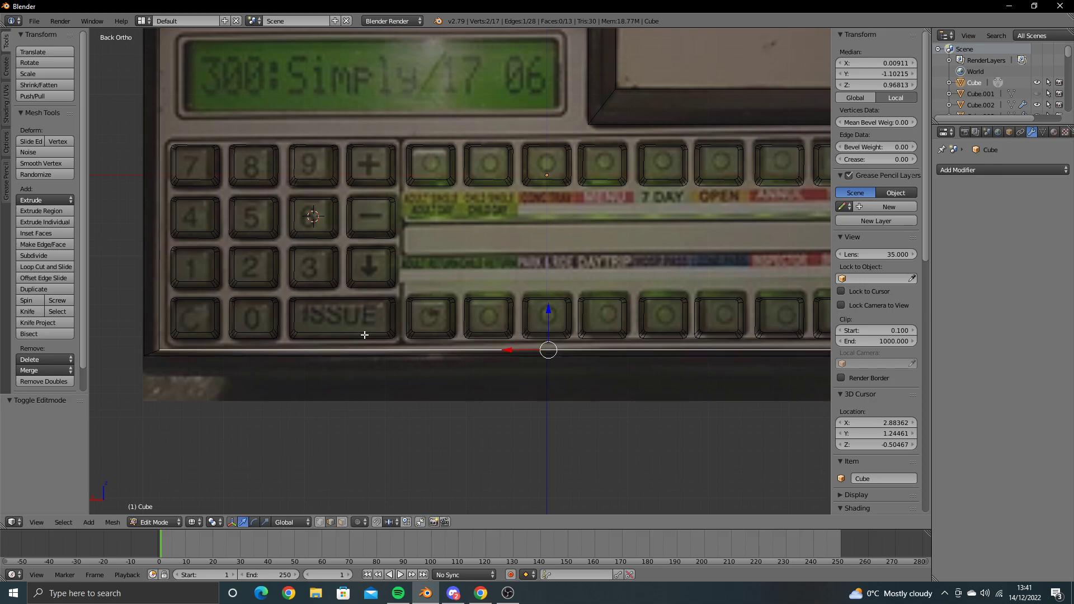
key(ctrl+z)
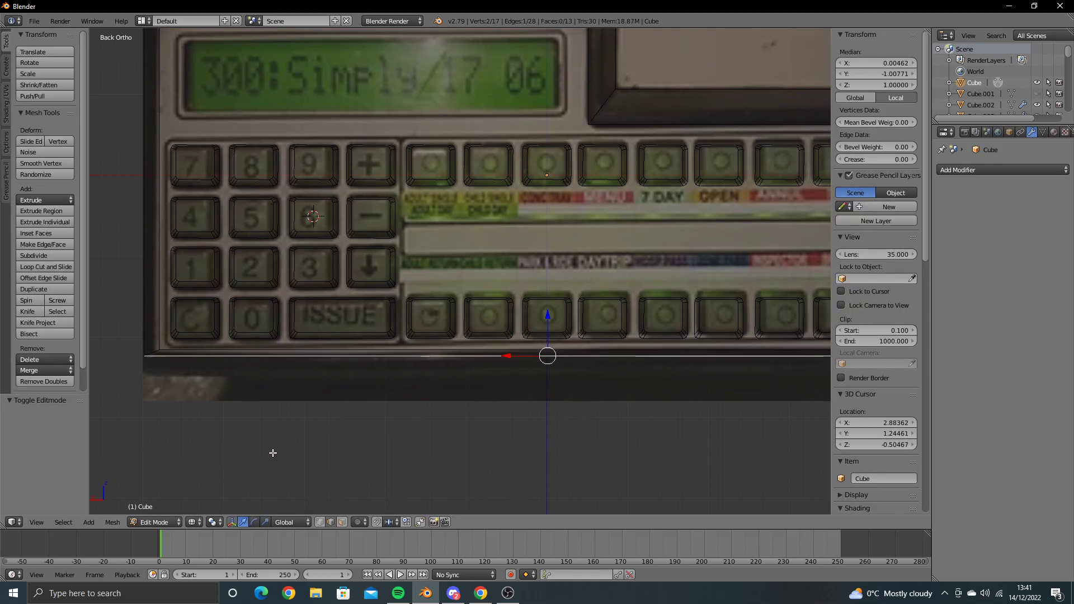
Step: Select the bottom face of the machine body
mouse_move(273, 453)
middle_down()
mouse_move(399, 446)
mouse_move(380, 432)
middle_up()
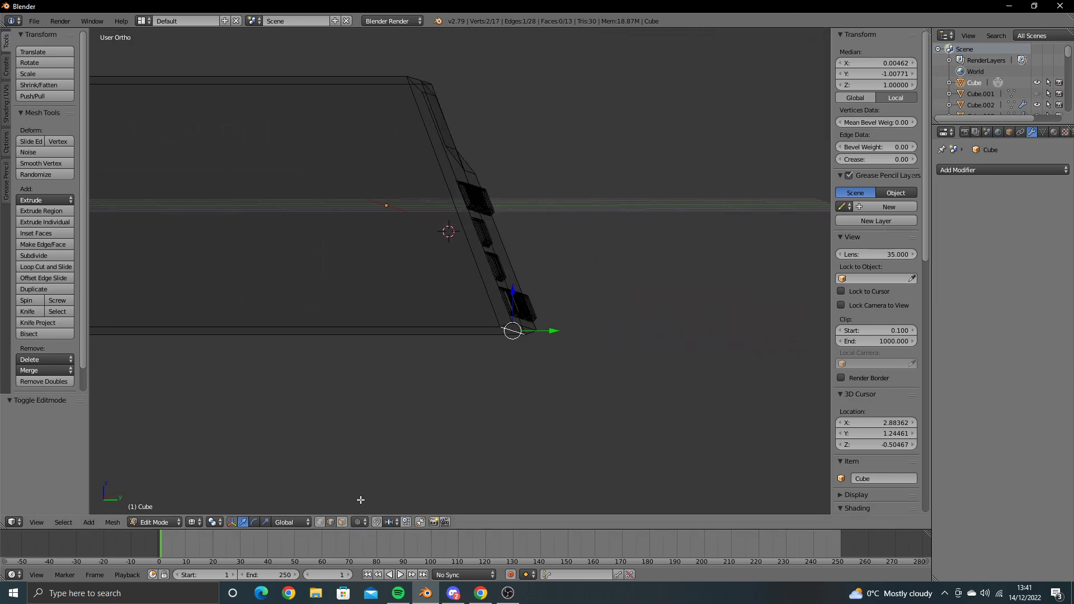
mouse_move(360, 500)
middle_down()
mouse_move(395, 412)
mouse_move(350, 419)
middle_up()
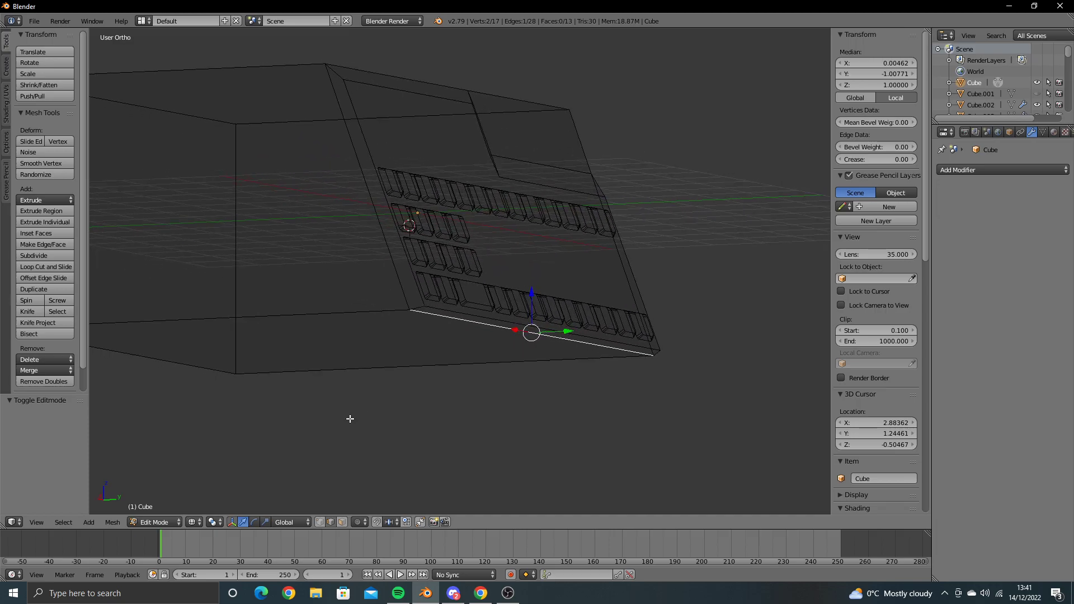
click(332, 313)
shift+click(335, 365)
shift+click(216, 368)
mouse_move(217, 368)
middle_down()
mouse_move(435, 363)
mouse_move(281, 362)
middle_up()
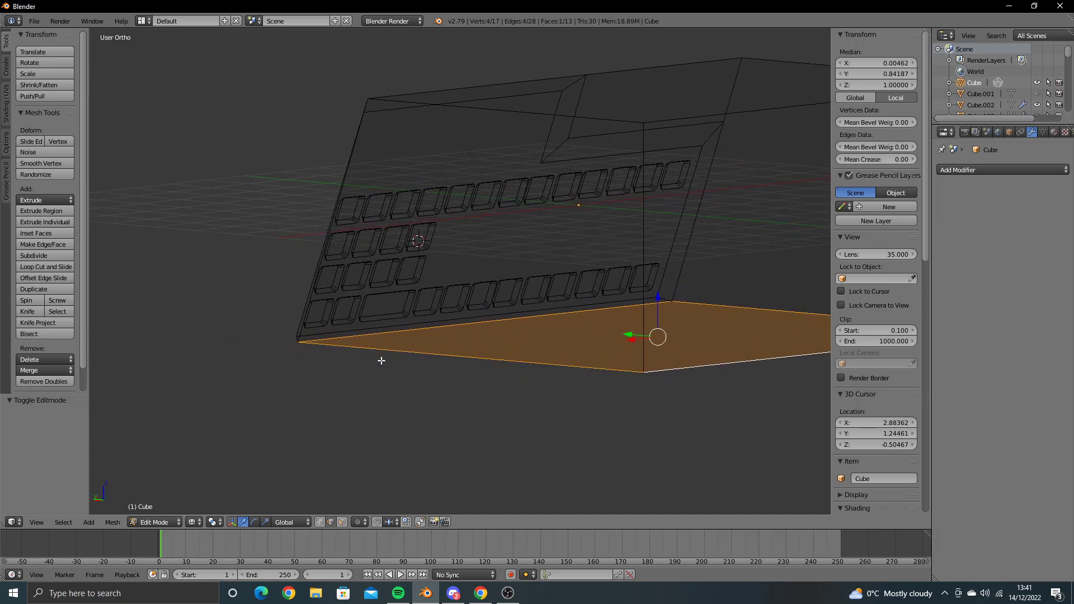
Step: Lower the bottom face 0.208 along Z to match the reference photo's base
key(ctrl+KP_1)
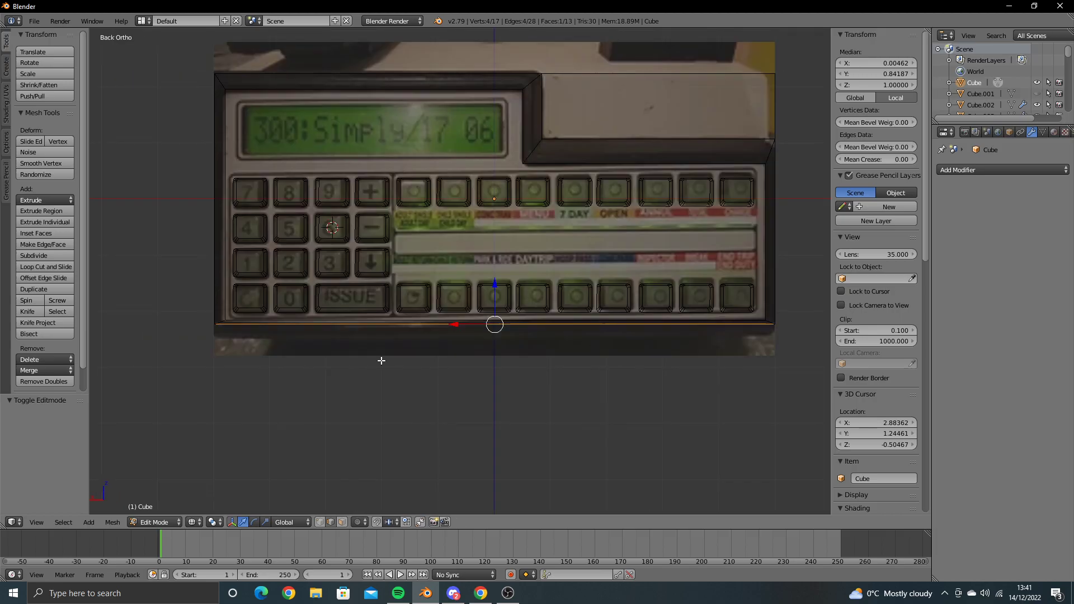
scroll(381, 361, up, 3)
scroll(382, 360, down, 2)
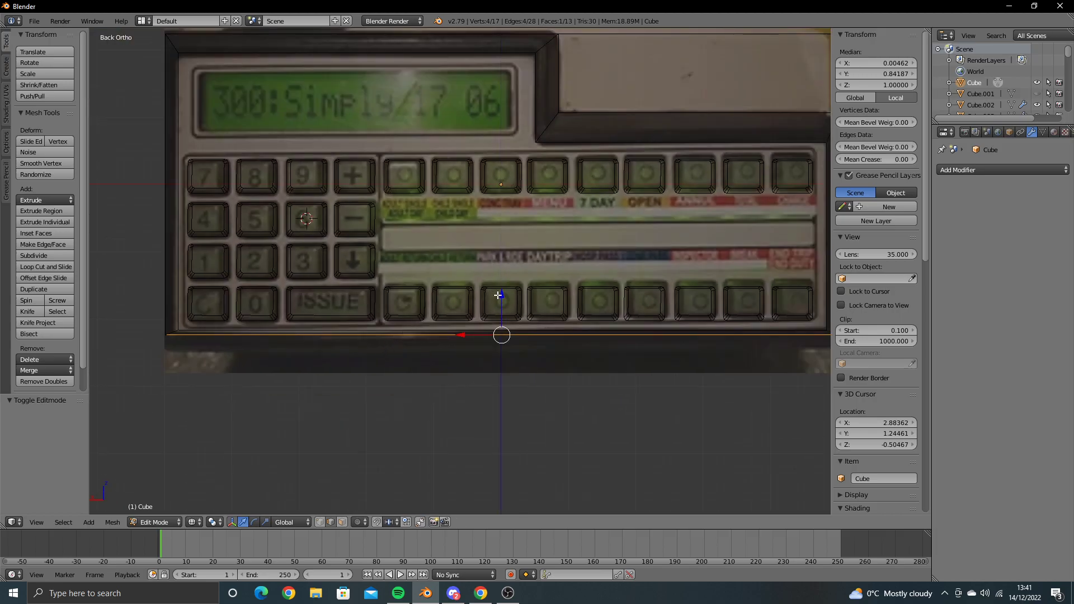
drag(497, 295, 498, 308)
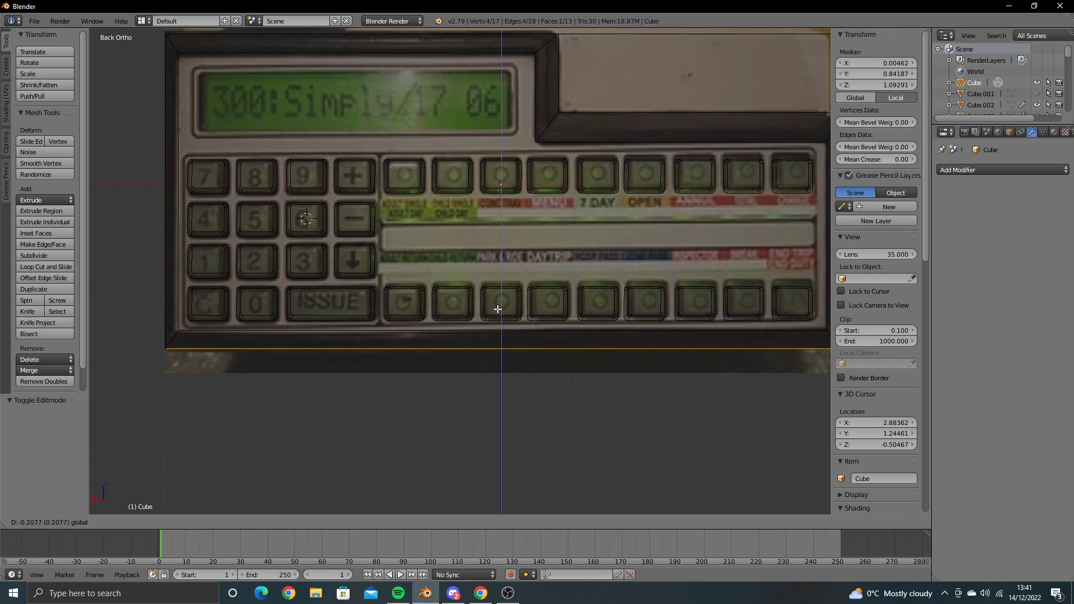
drag(498, 309, 497, 309)
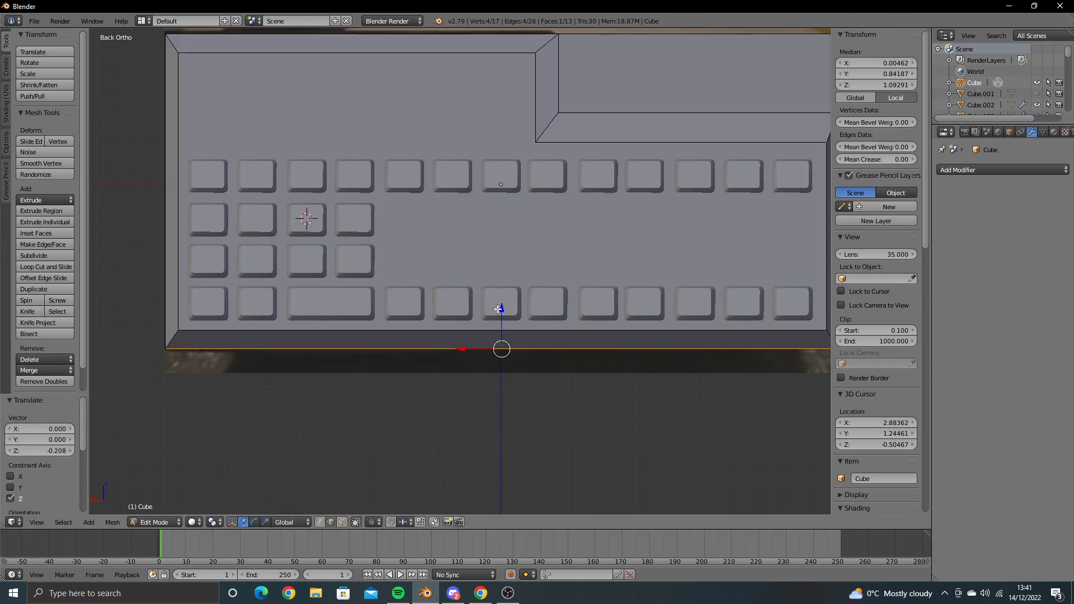
middle_drag(405, 323, 515, 325)
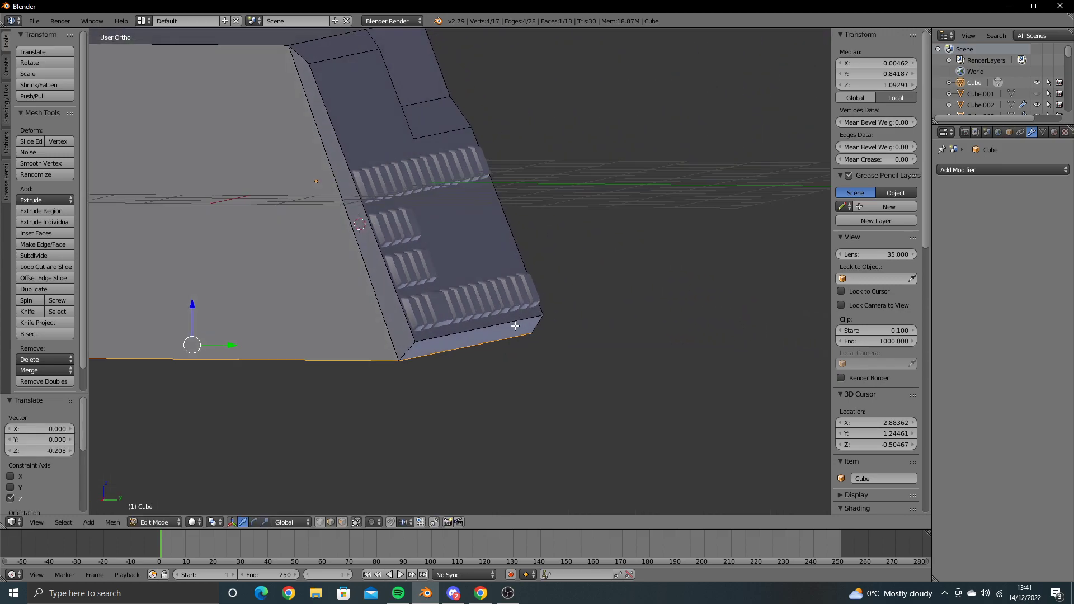
Step: Select the edges around the front panel's left corner
scroll(371, 331, up, 2)
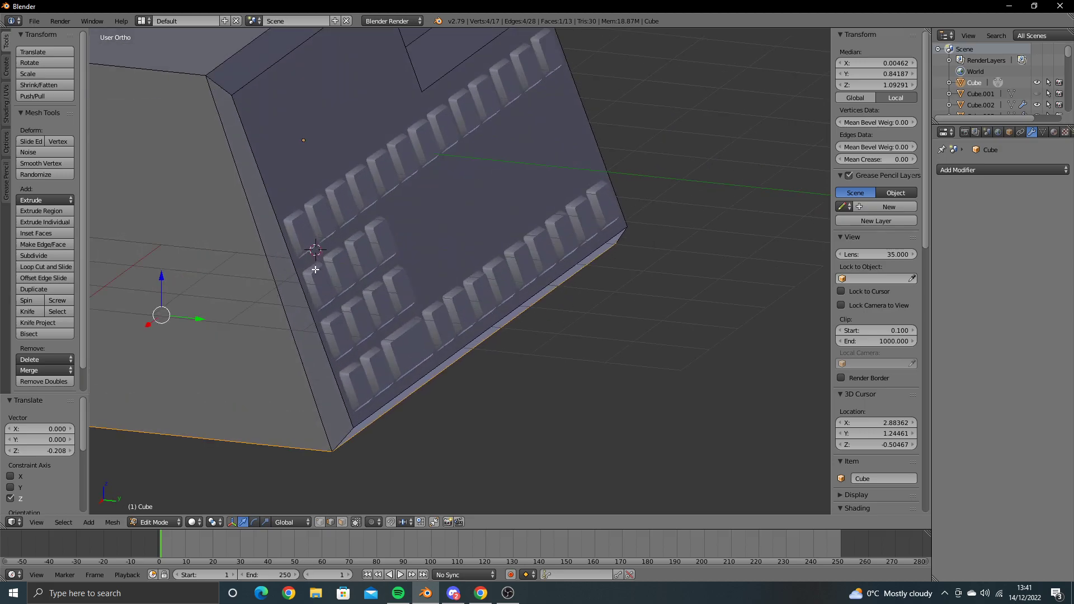
middle_drag(370, 331, 379, 380)
right_click(306, 193)
shift+right_click(288, 246)
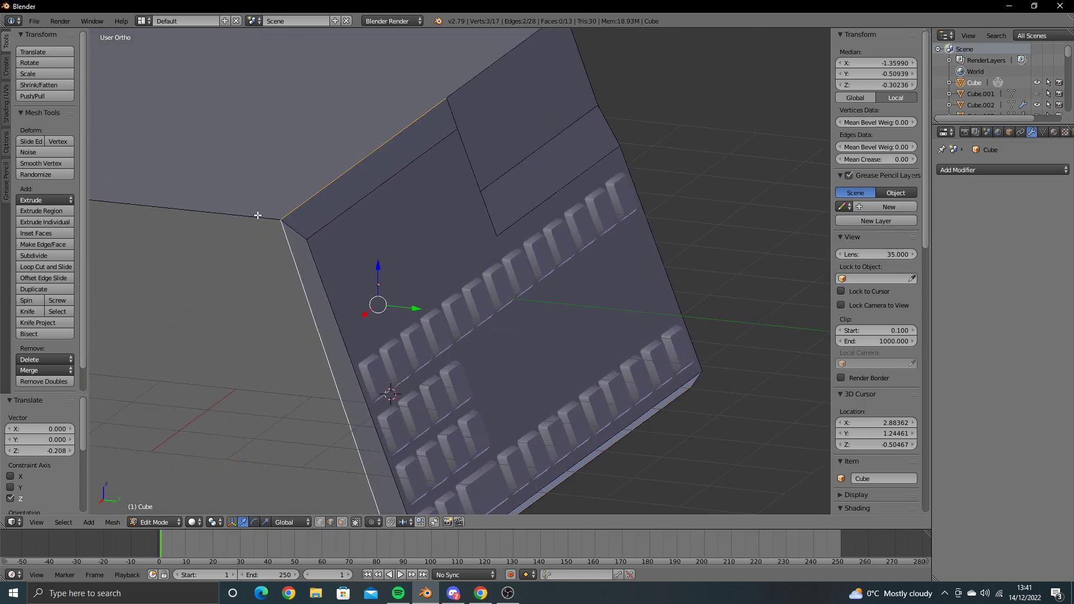
shift+right_click(259, 219)
shift+right_click(313, 264)
shift+right_click(315, 233)
Step: Add the raised step's border edges and side face to the selection
middle_drag(457, 180, 405, 199)
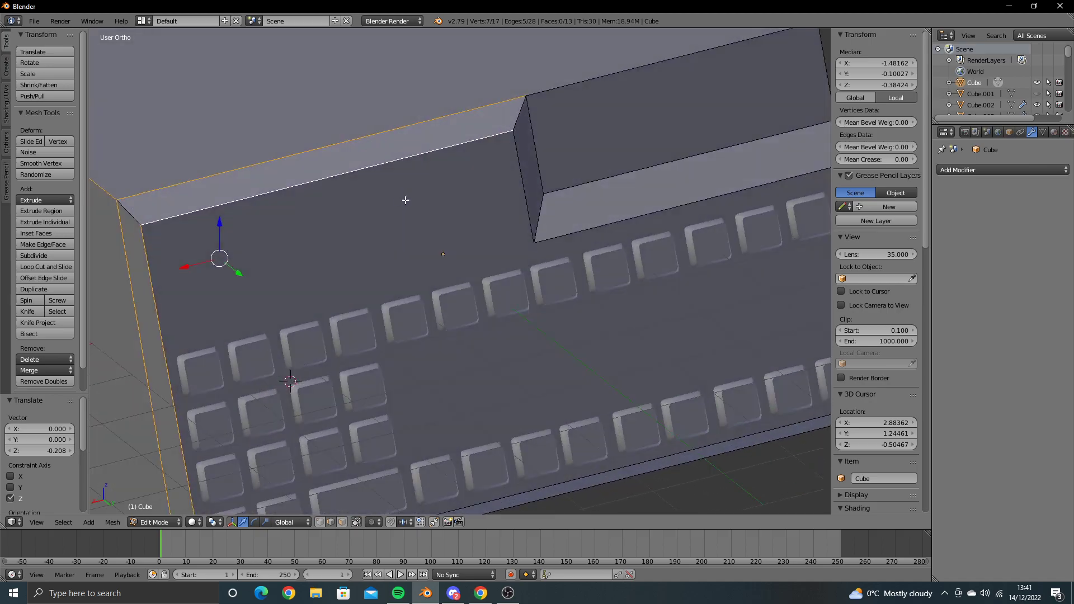
shift+right_click(525, 194)
shift+right_click(547, 161)
shift+right_click(582, 182)
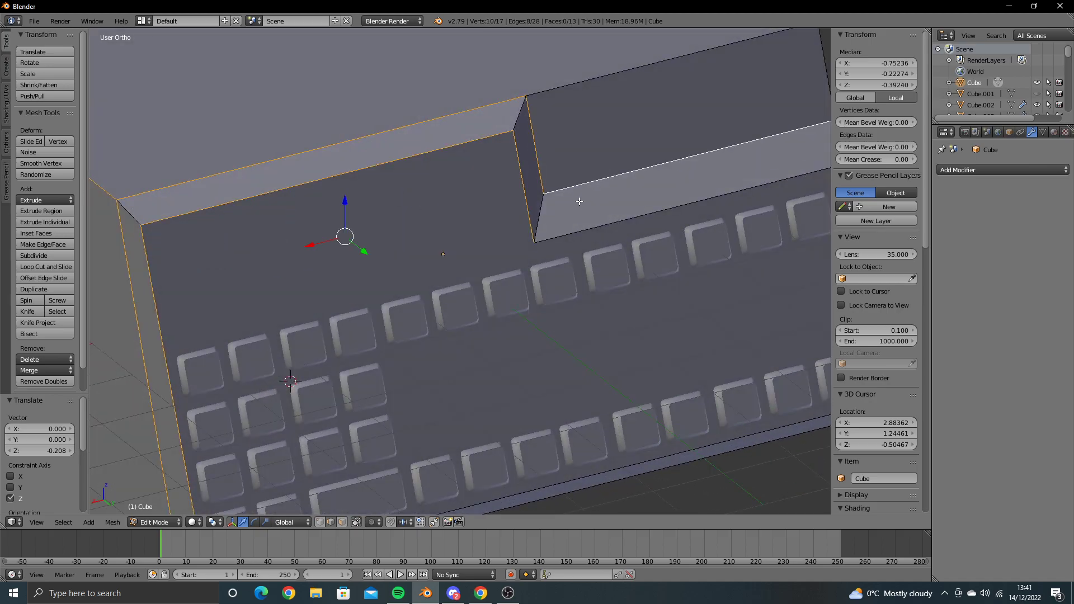
shift+right_click(581, 223)
shift+right_click(540, 208)
shift+right_click(510, 132)
scroll(559, 162, down, 3)
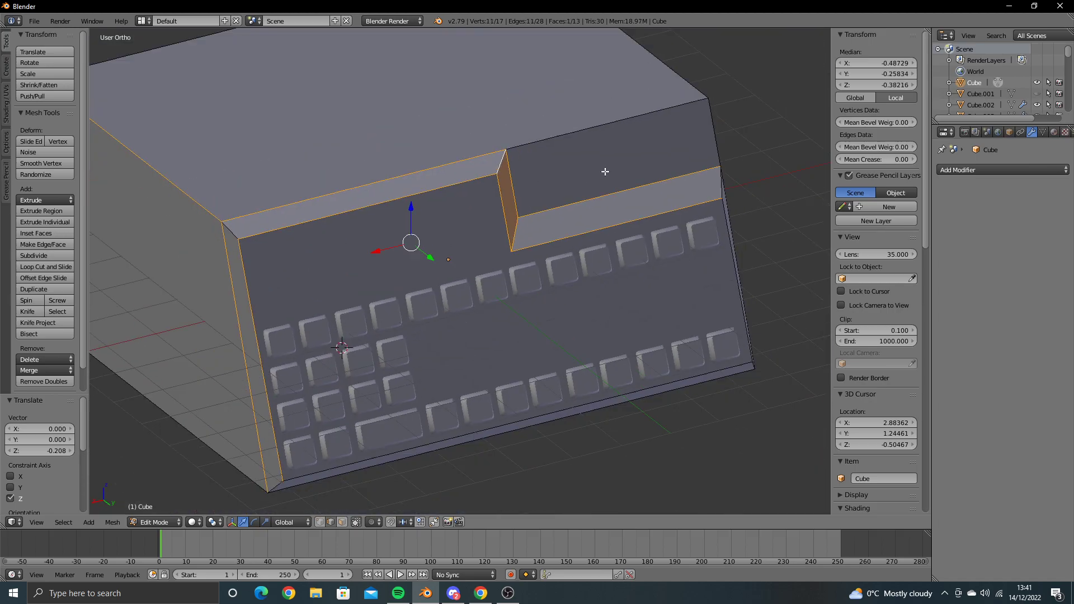
middle_drag(604, 171, 512, 163)
scroll(512, 162, down, 1)
scroll(570, 203, up, 3)
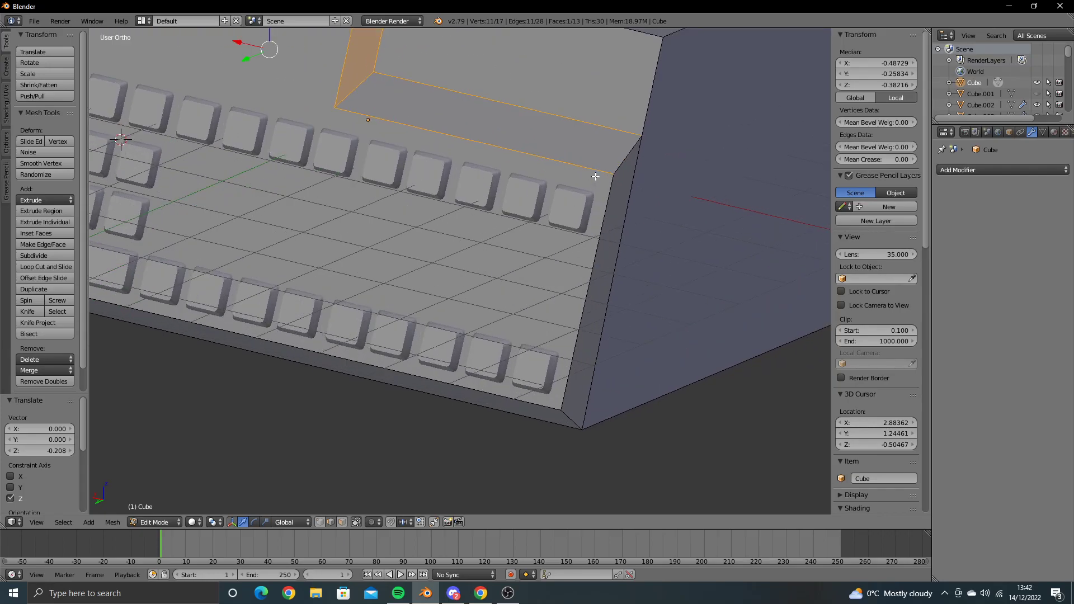
Step: Add the step's top face and the box's front, bottom and top-right edges
shift+right_click(626, 156)
shift+right_click(589, 289)
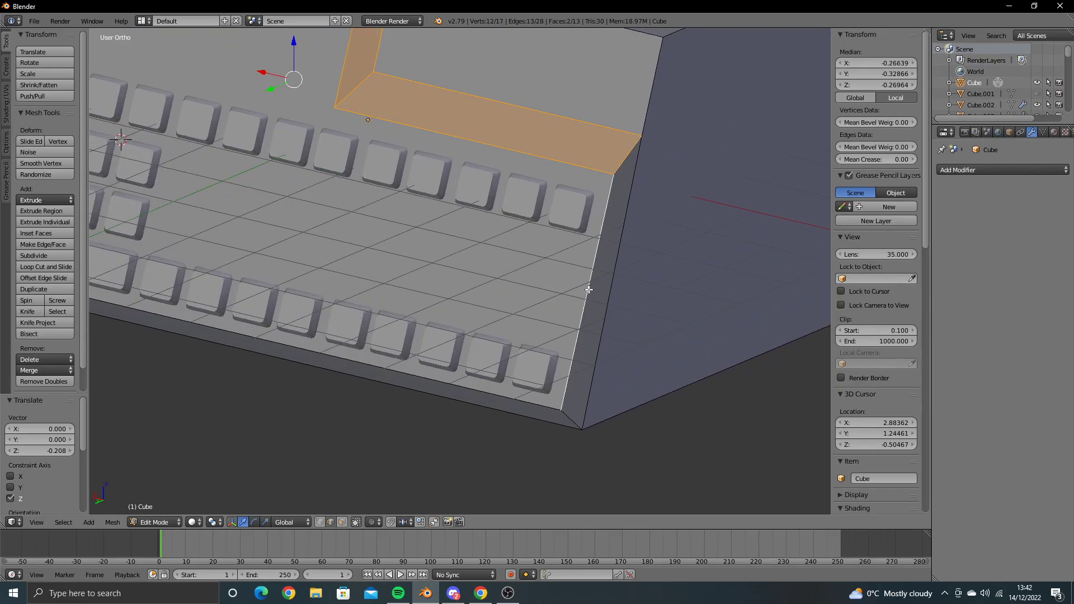
shift+right_click(558, 412)
middle_drag(428, 372, 560, 346)
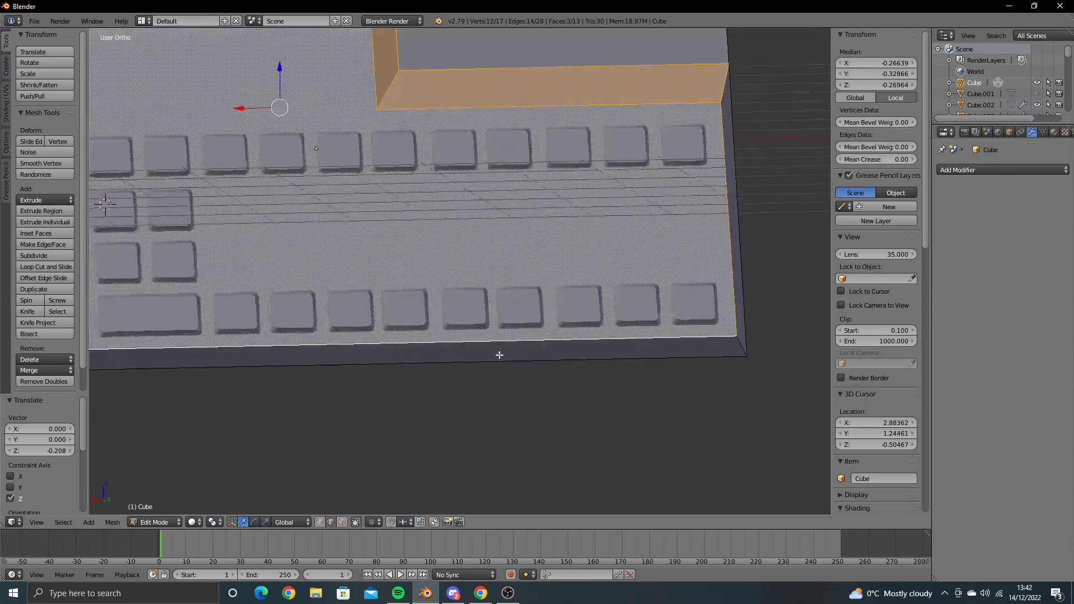
shift+right_click(511, 340)
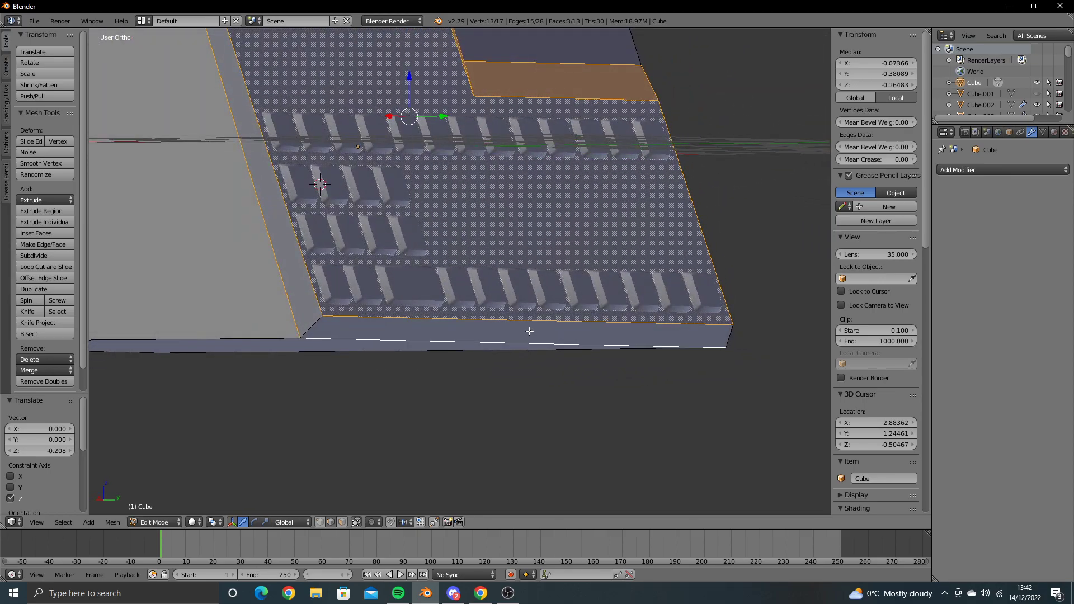
middle_drag(350, 312, 426, 270)
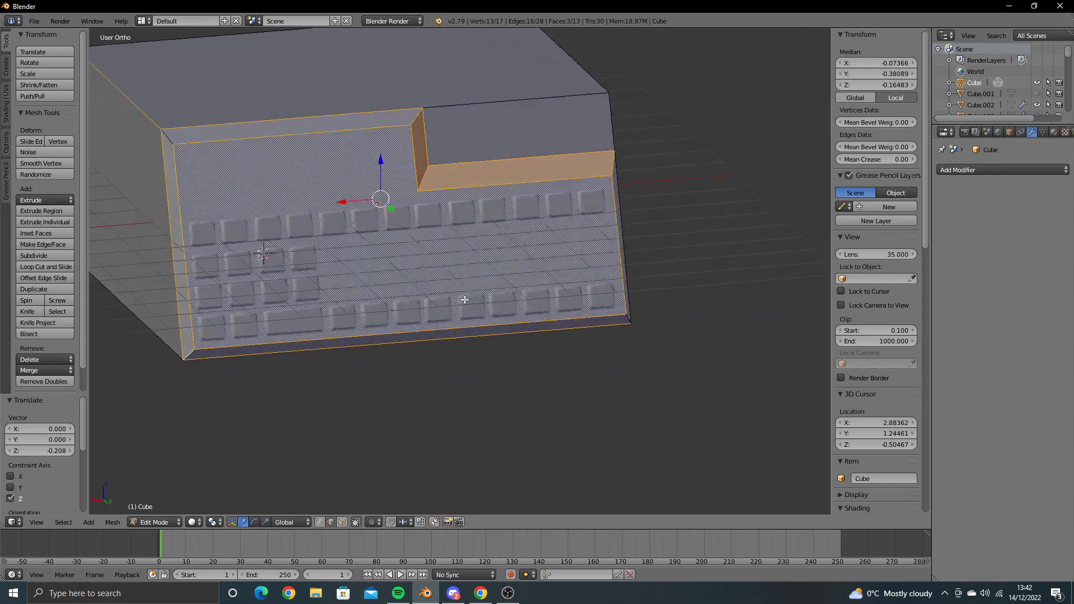
shift+right_click(637, 90)
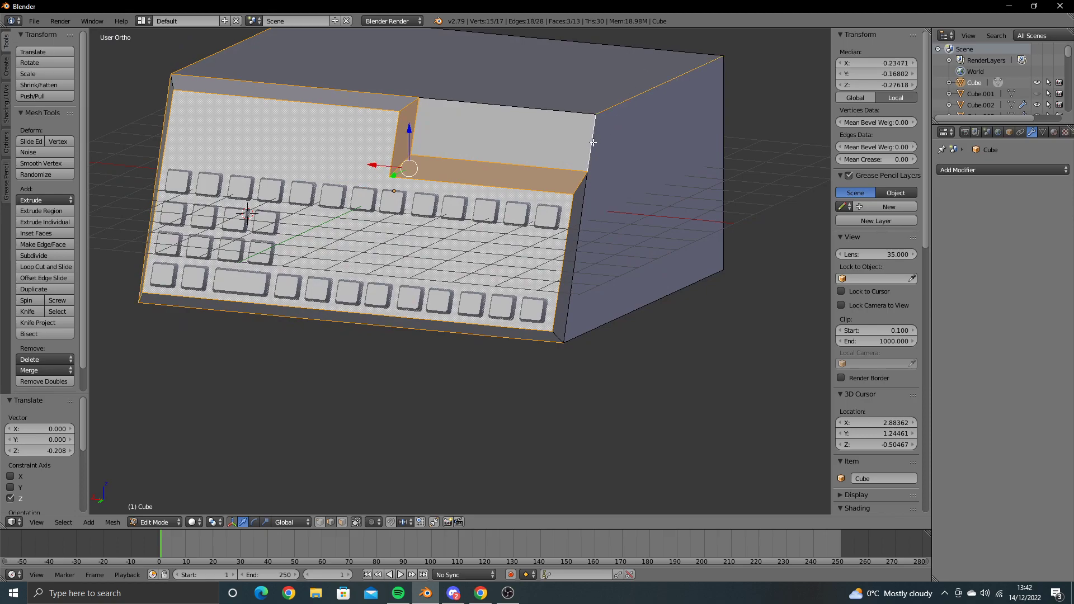
shift+right_click(562, 332)
Step: Add the box's left, top and side faces plus its remaining bottom and front edges
mouse_move(688, 196)
middle_down()
mouse_move(518, 197)
mouse_move(501, 242)
middle_up()
shift+right_click(438, 336)
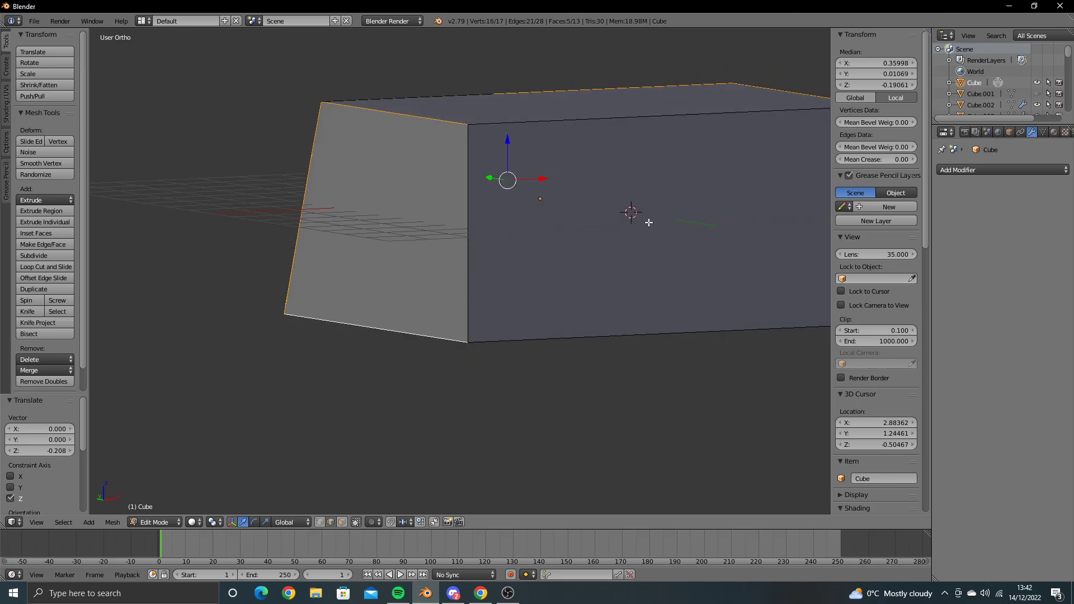
middle_drag(648, 222, 619, 228)
shift+right_click(446, 221)
shift+right_click(525, 147)
mouse_move(524, 146)
middle_down()
mouse_move(565, 176)
mouse_move(459, 168)
middle_up()
shift+right_click(448, 162)
shift+right_click(438, 244)
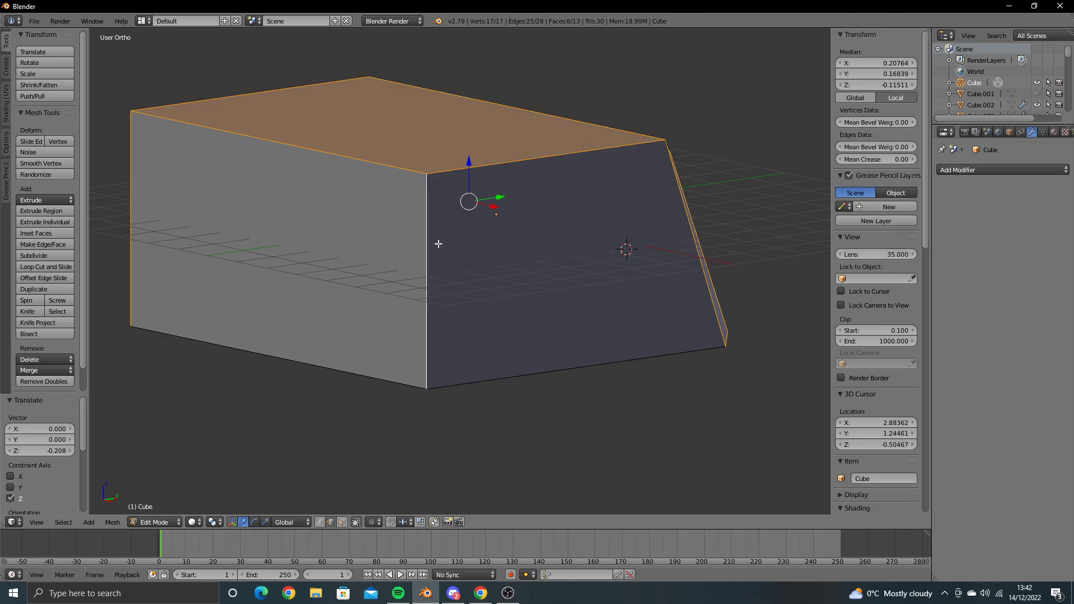
shift+right_click(379, 377)
mouse_move(393, 328)
middle_down()
mouse_move(460, 266)
mouse_move(595, 319)
mouse_move(647, 324)
mouse_move(630, 306)
middle_up()
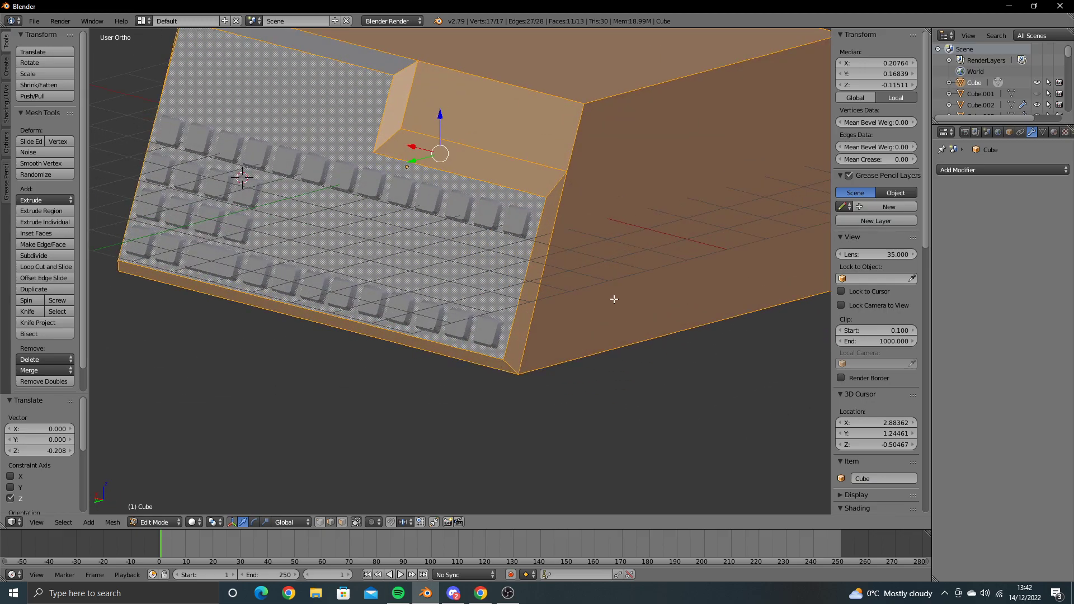
Step: Try a three-segment bevel on the selected edges, then undo it
key(ctrl+b)
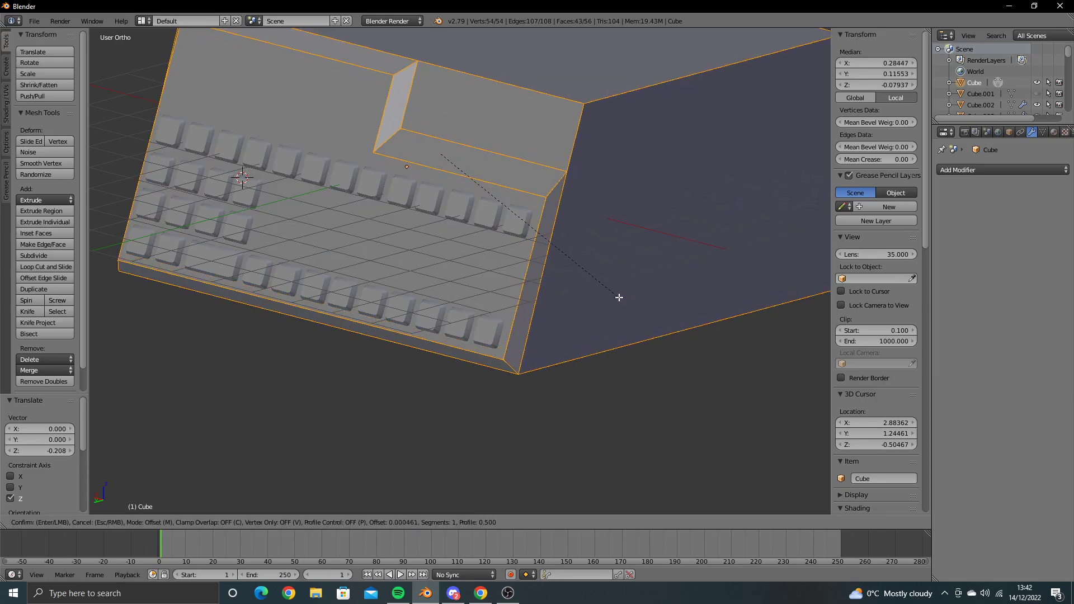
scroll(620, 297, up, 1)
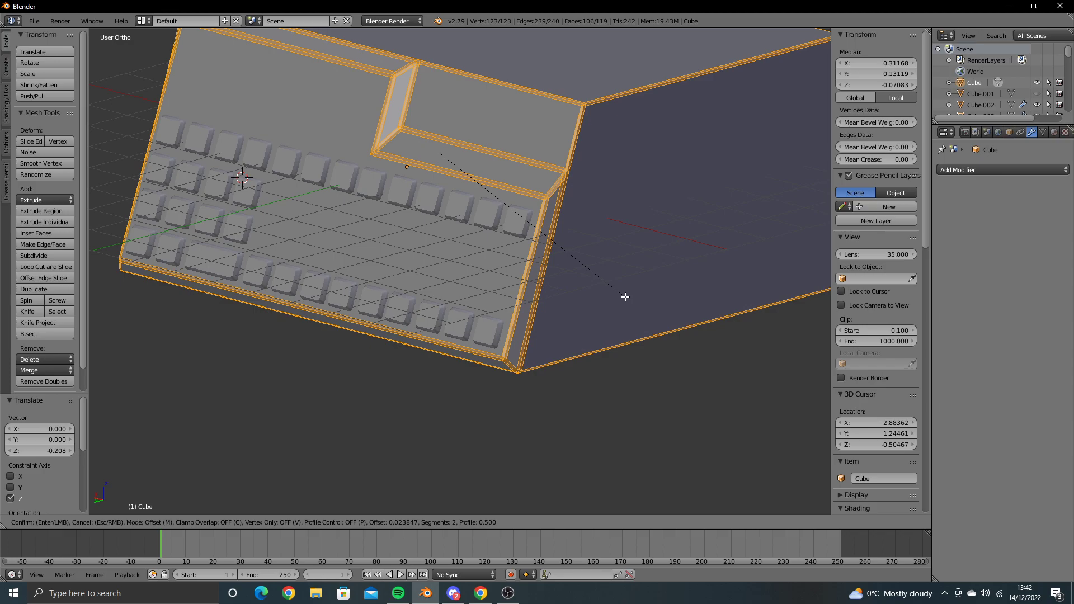
scroll(624, 297, up, 1)
click(625, 297)
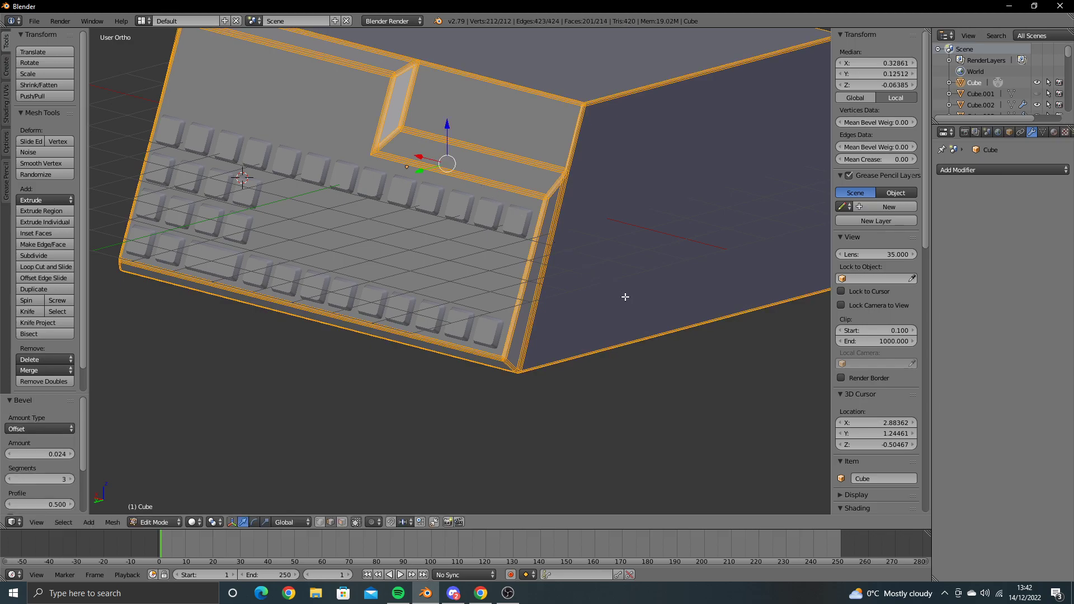
mouse_move(451, 300)
middle_down()
mouse_move(561, 300)
mouse_move(486, 296)
middle_up()
key(ctrl+z)
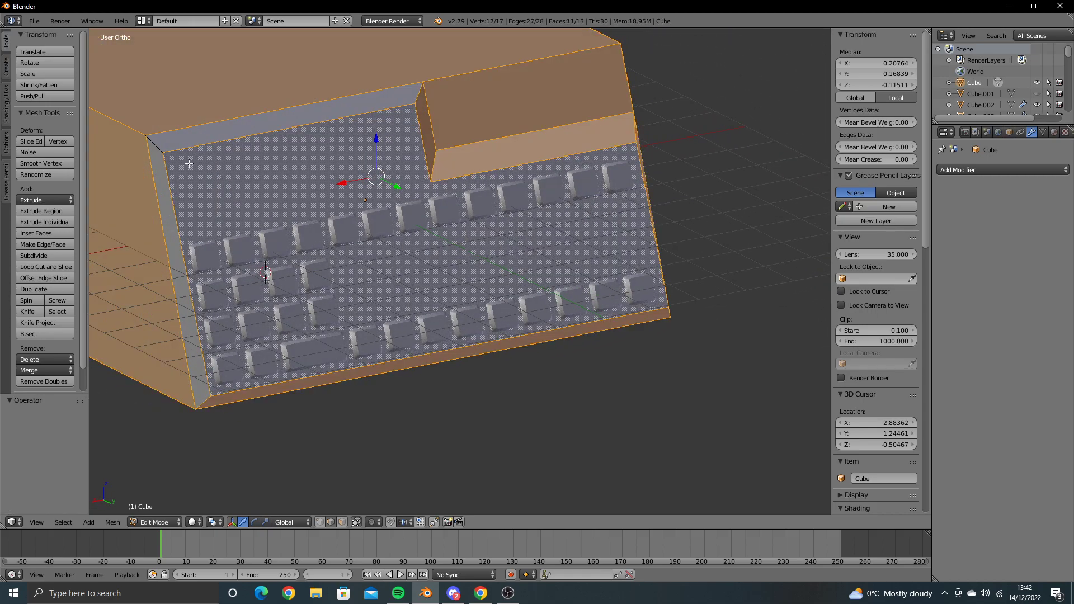
Step: Add the top-left panel edge, redo the bevel, shade smooth and return to Object Mode
shift+right_click(159, 143)
key(ctrl+b)
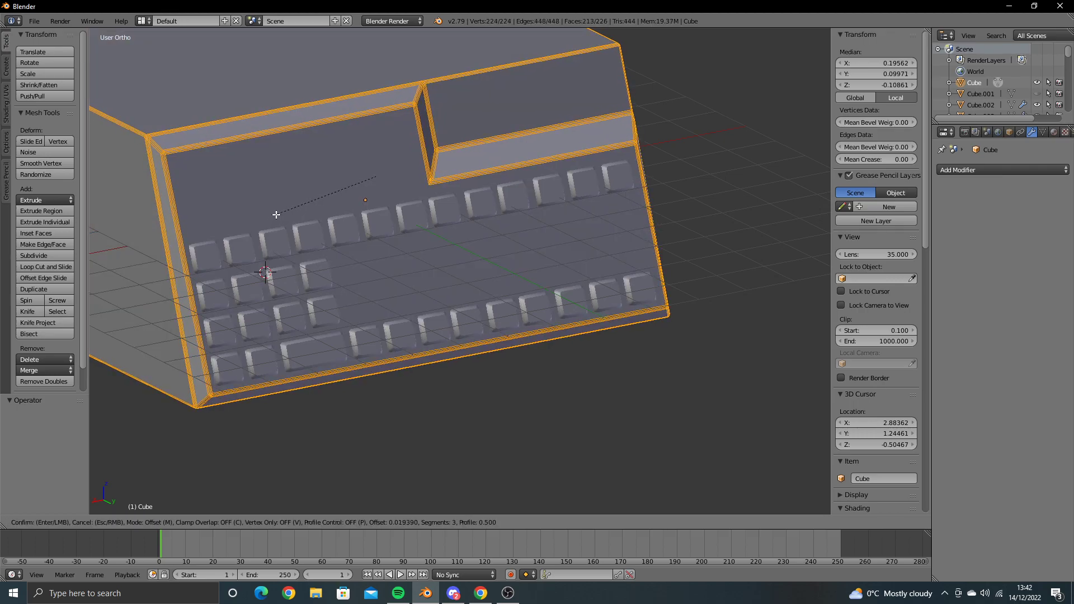
click(276, 214)
key(w)
click(276, 214)
key(Tab)
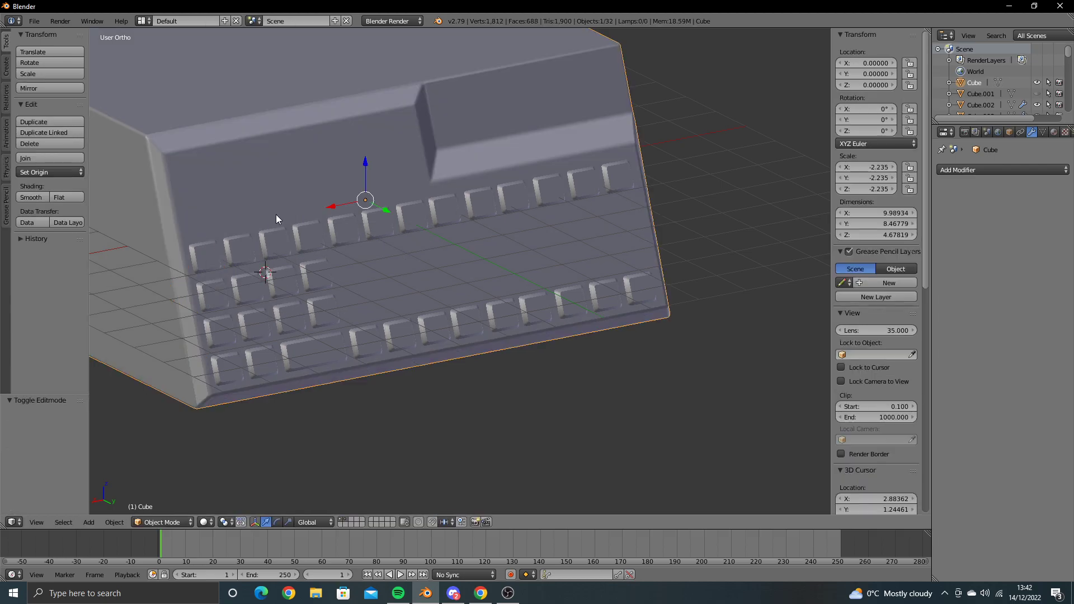
Step: In wireframe Left Ortho Edit Mode, box-select only the bottom-left corner vertices
mouse_move(300, 234)
middle_down()
mouse_move(357, 230)
mouse_move(345, 216)
mouse_move(358, 205)
mouse_move(416, 302)
mouse_move(209, 297)
mouse_move(461, 292)
middle_up()
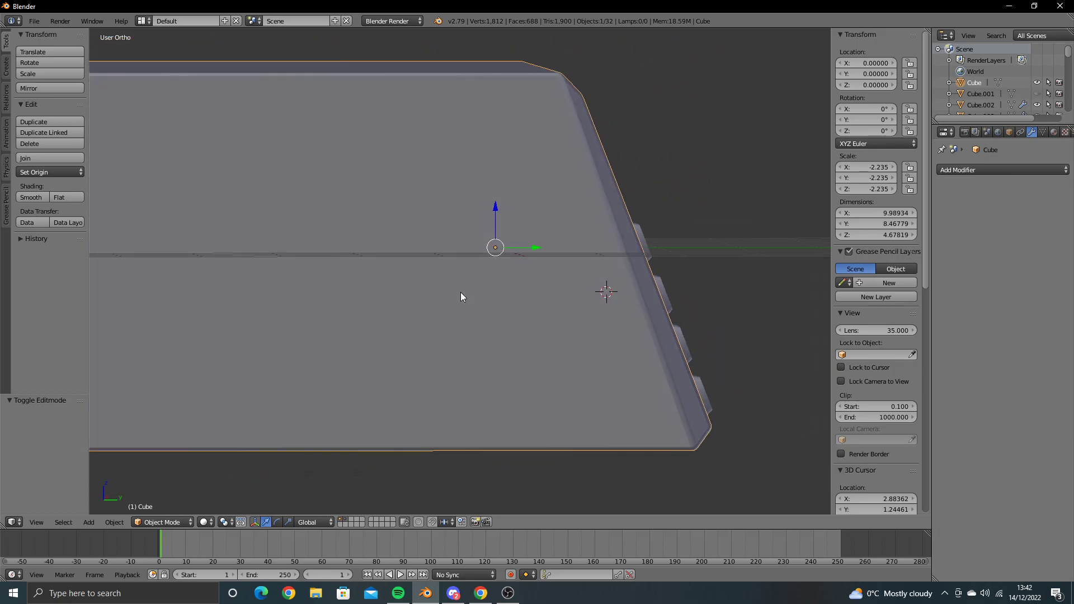
key(ctrl+KP_3)
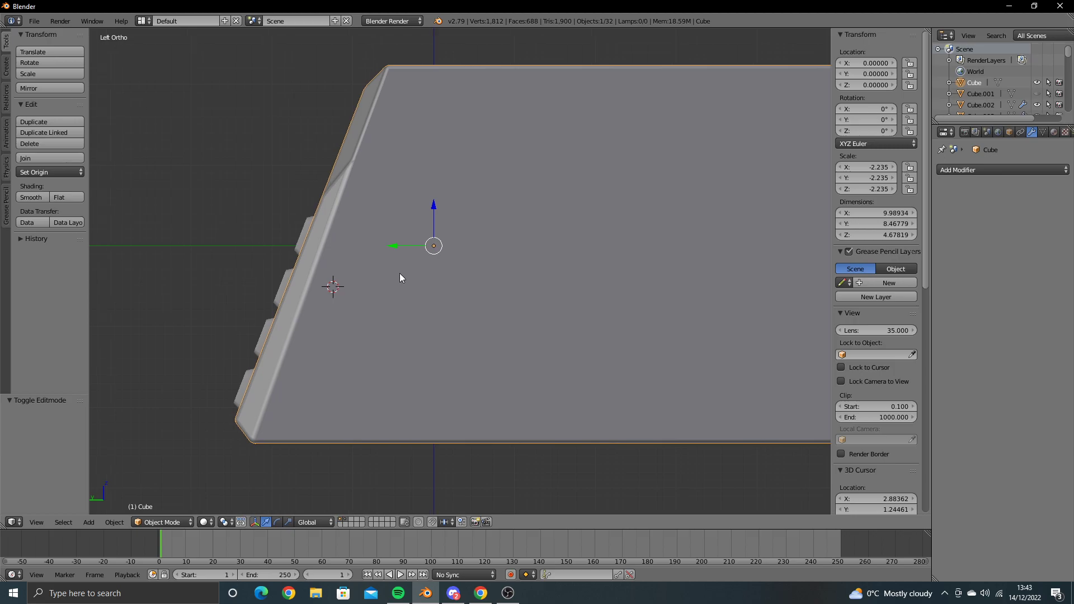
shift+middle_drag(399, 273, 448, 274)
key(Tab)
scroll(429, 261, up, 1)
key(z)
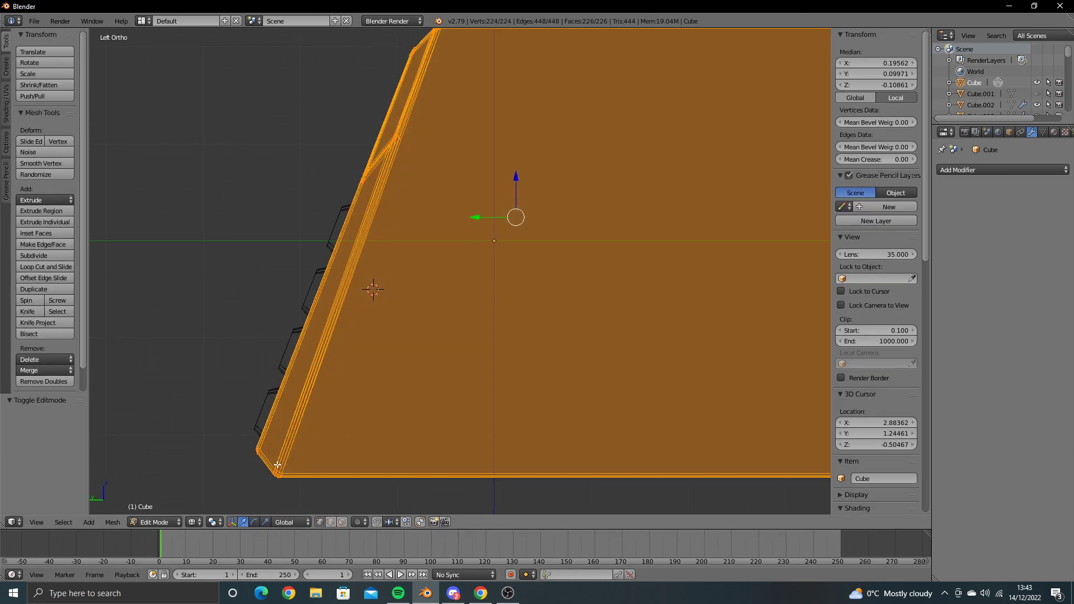
key(a)
key(b)
mouse_move(274, 420)
mouse_down()
mouse_move(224, 467)
mouse_move(237, 452)
mouse_up()
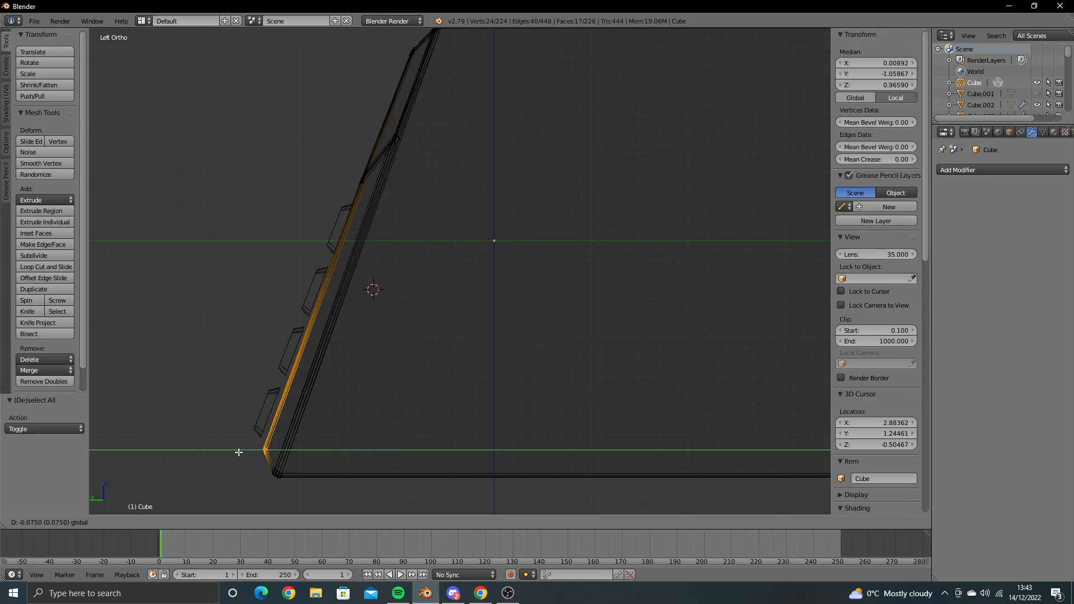
Step: Move the bottom corner 0.075 along Y, return to Object Mode, then undo it
drag(239, 452, 239, 452)
mouse_move(239, 452)
middle_down()
mouse_move(319, 354)
mouse_move(499, 350)
middle_up()
scroll(319, 355, down, 3)
key(Tab)
key(ctrl+z)
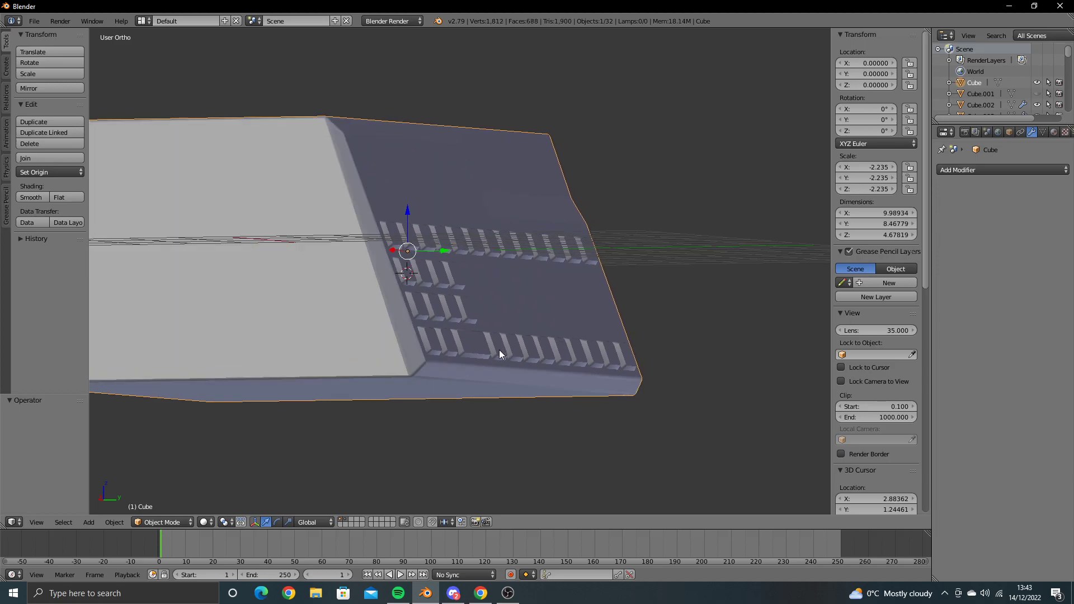
Step: Redo the bottom-edge move and enter wireframe Edit Mode in Left Ortho view
key(ctrl+shift+z)
middle_drag(500, 353, 289, 358)
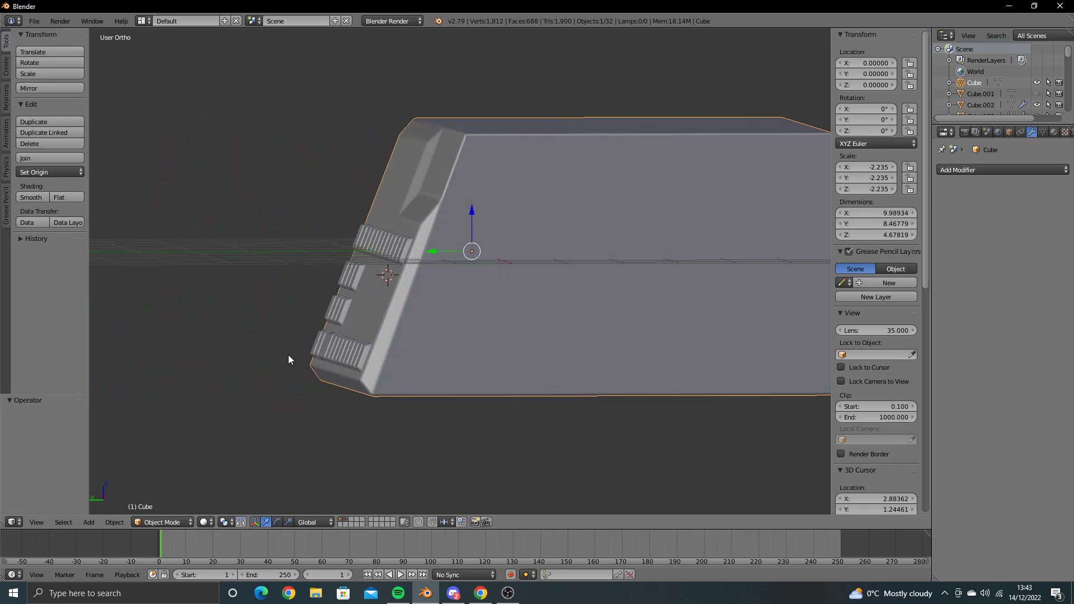
middle_drag(394, 313, 386, 315)
key(ctrl+KP_3)
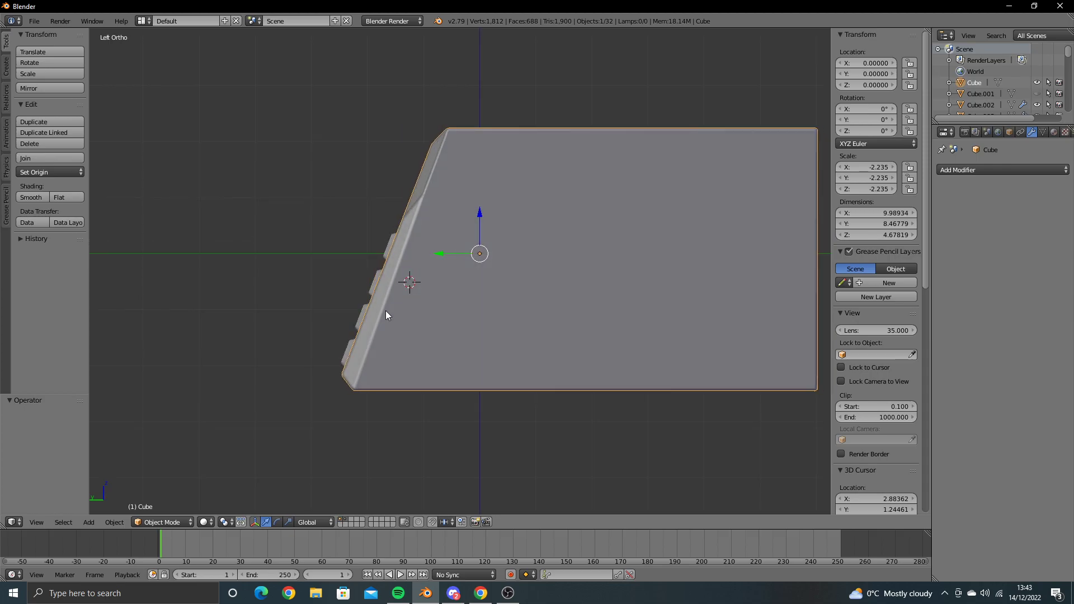
key(Tab)
scroll(386, 311, up, 2)
scroll(365, 259, up, 3)
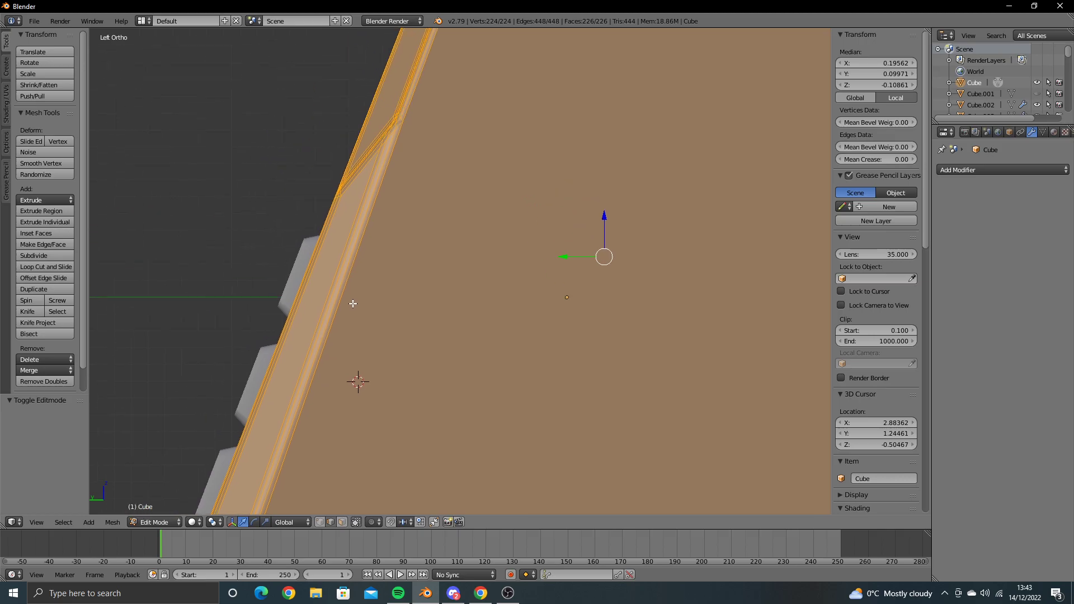
key(a)
key(z)
Step: Move the front's middle crease vertices out 0.027 along Y
mouse_move(360, 203)
ctrl+mouse_down()
mouse_move(391, 252)
mouse_move(350, 258)
ctrl+mouse_up()
click(320, 522)
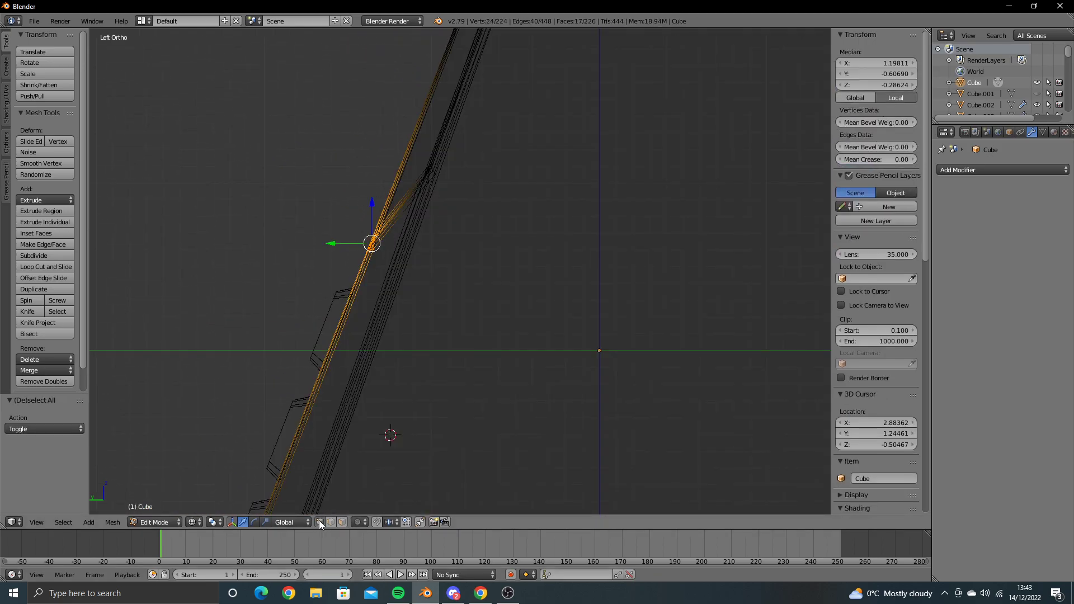
ctrl+drag(360, 186, 334, 244)
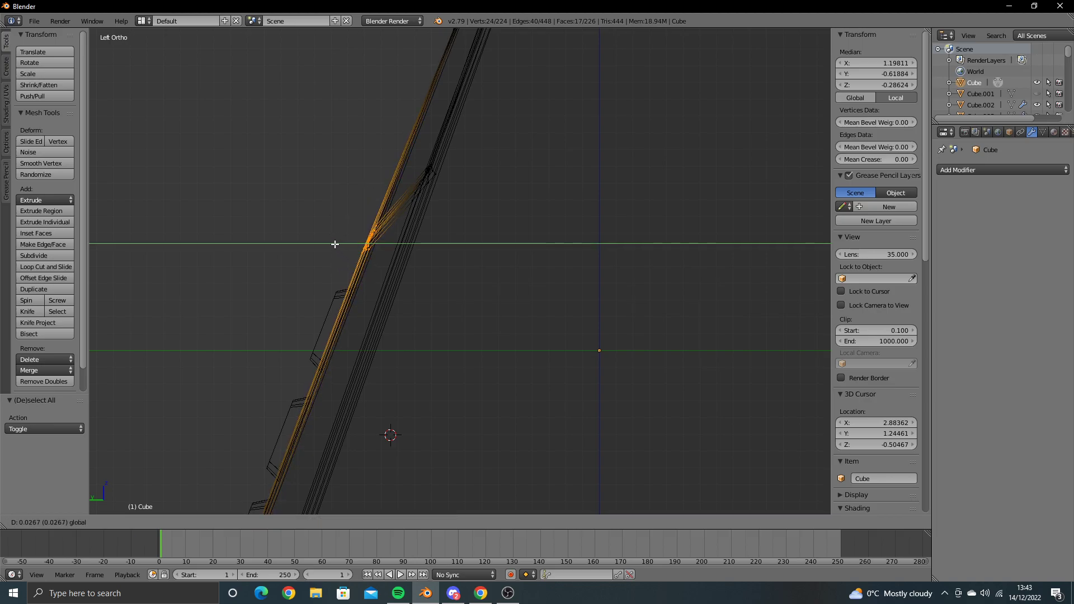
click(335, 244)
scroll(335, 245, down, 2)
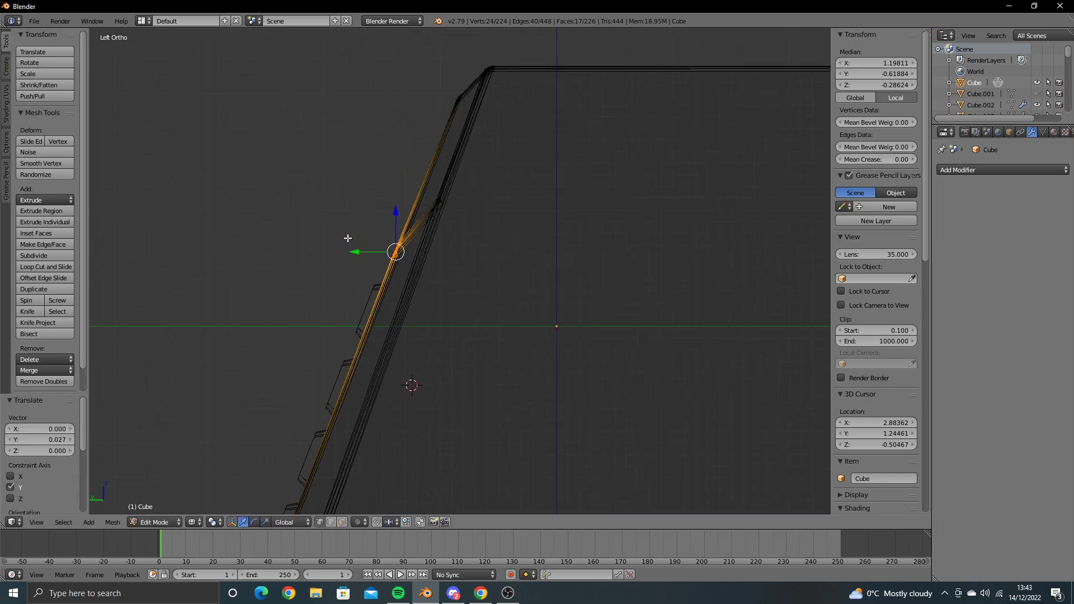
shift+middle_drag(493, 73, 393, 212)
Step: Move the top front vertex 0.041 along Y and return to solid Object Mode
key(a)
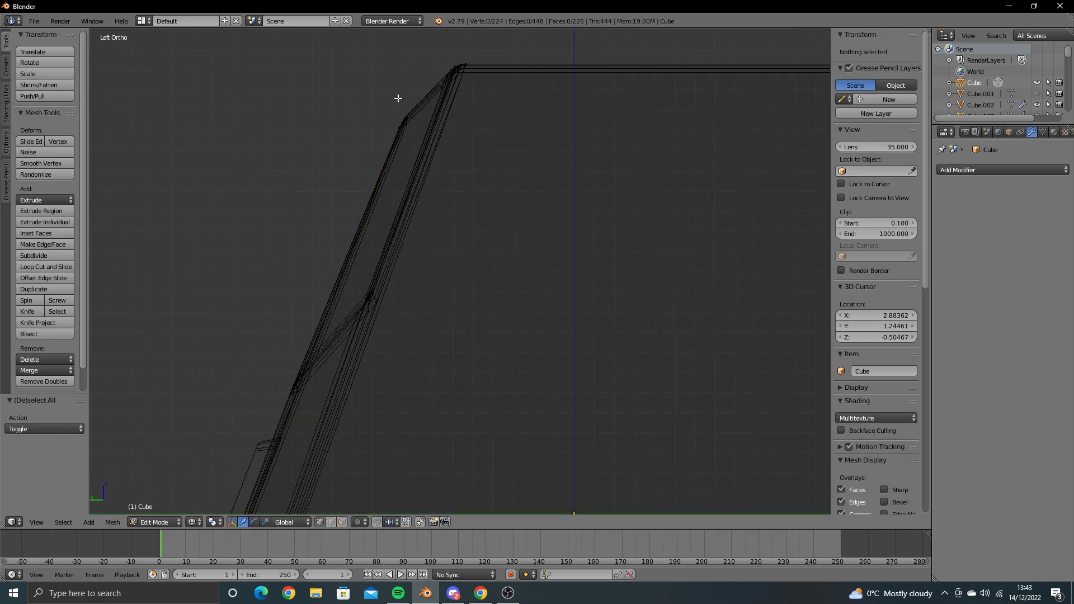
mouse_move(398, 99)
ctrl+mouse_down()
mouse_move(378, 125)
mouse_move(366, 122)
ctrl+mouse_up()
scroll(298, 282, down, 5)
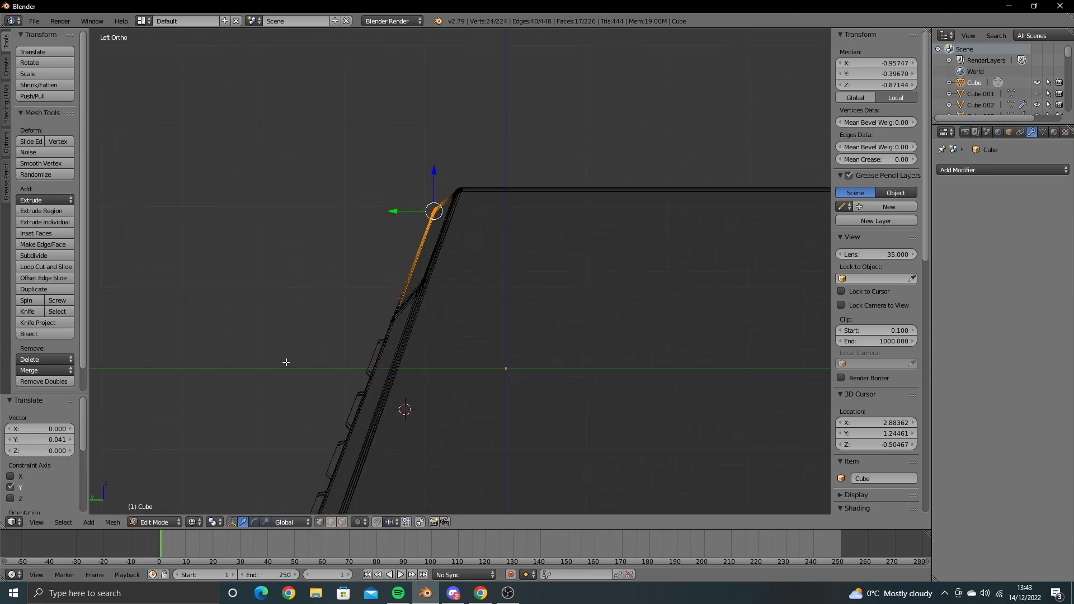
key(z)
mouse_move(321, 396)
shift+middle_down()
mouse_move(343, 248)
mouse_move(396, 249)
mouse_move(356, 241)
shift+middle_up()
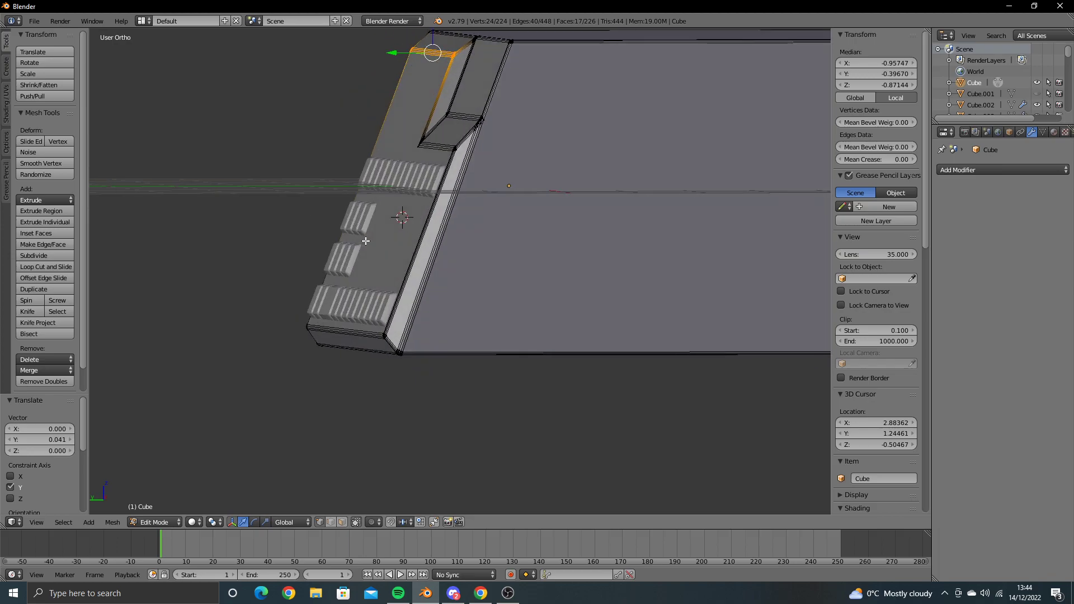
key(z)
key(z)
key(Tab)
Step: Orbit and zoom to inspect the model from above, then deselect it
mouse_move(356, 250)
middle_down()
mouse_move(477, 264)
mouse_move(469, 256)
mouse_move(498, 251)
mouse_move(297, 259)
mouse_move(464, 280)
mouse_move(425, 288)
mouse_move(545, 284)
mouse_move(505, 284)
mouse_move(475, 303)
middle_up()
scroll(614, 219, up, 3)
scroll(431, 306, up, 2)
scroll(426, 301, up, 3)
scroll(341, 281, down, 8)
scroll(466, 281, up, 4)
key(a)
key(a)
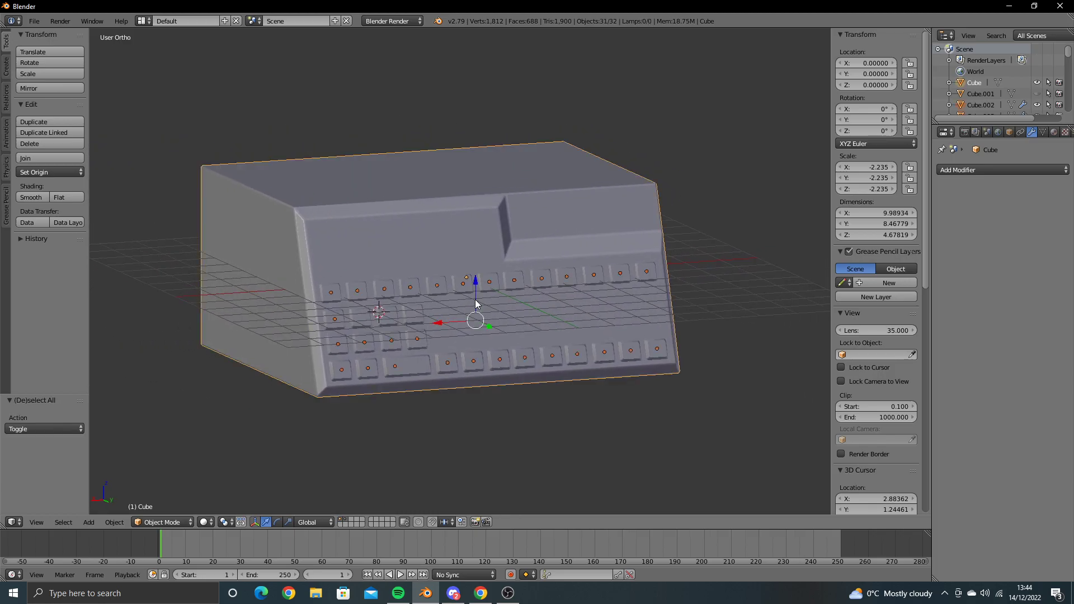
Step: Raise the model along Z, then view it from the back
key(g)
key(z)
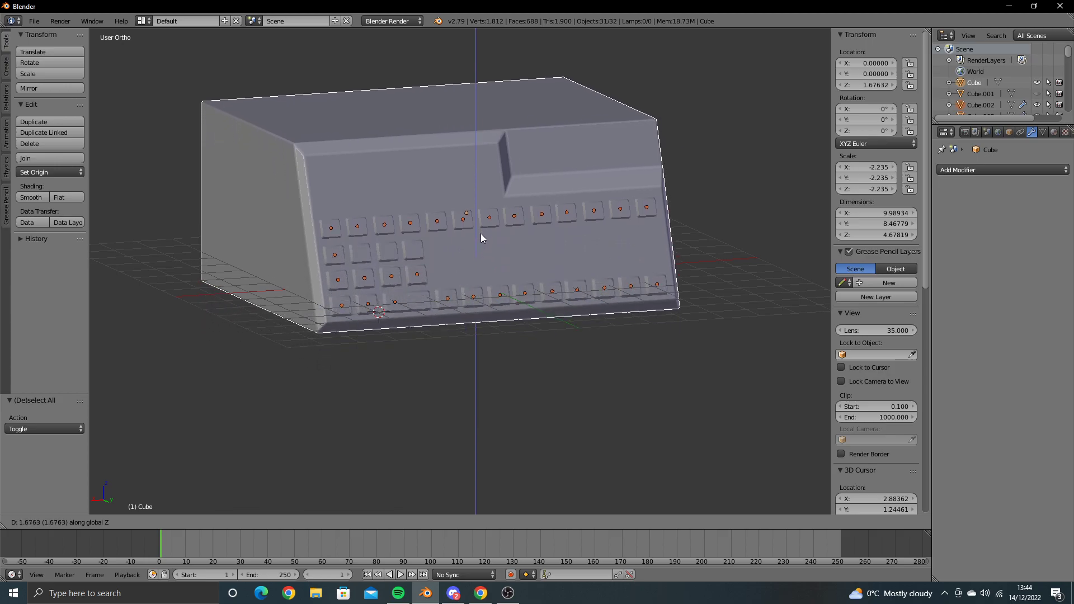
click(491, 174)
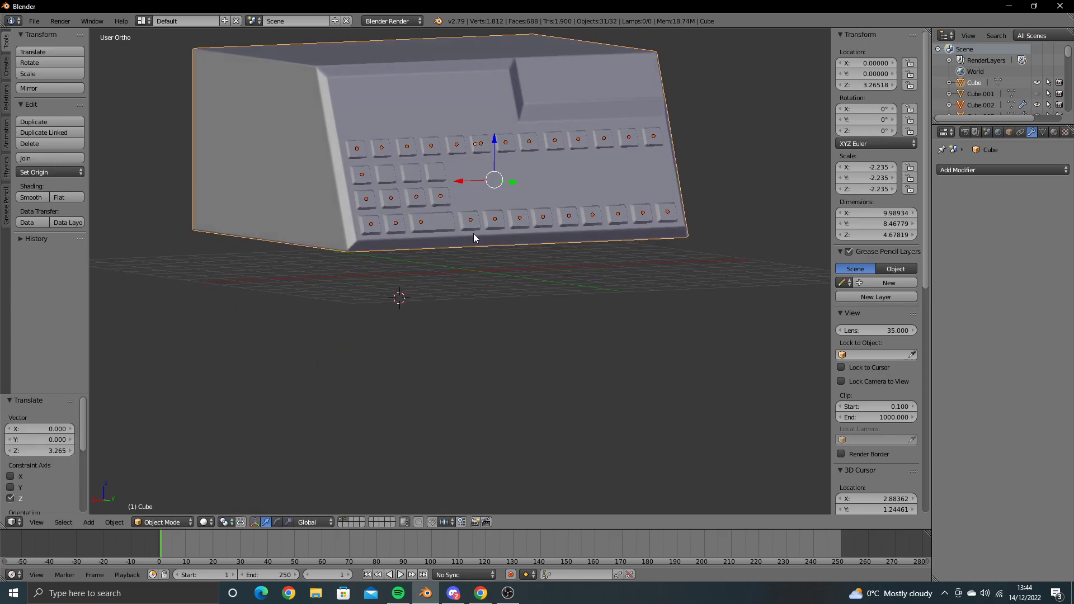
middle_drag(463, 245, 435, 270)
key(a)
key(ctrl+KP_1)
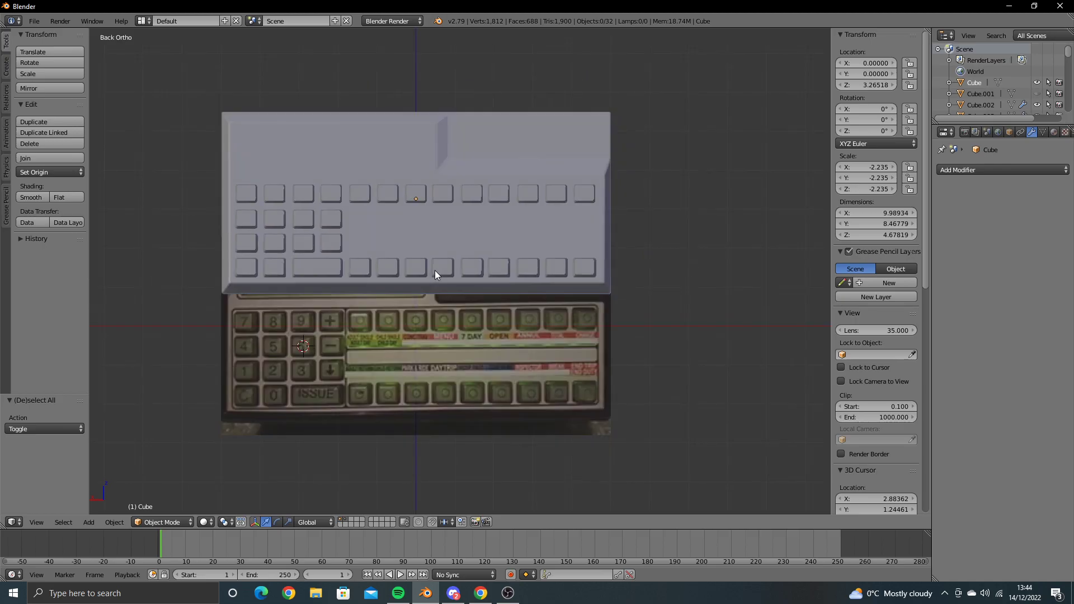
Step: Select all parts and reset the model's position to zero with Alt+G
key(a)
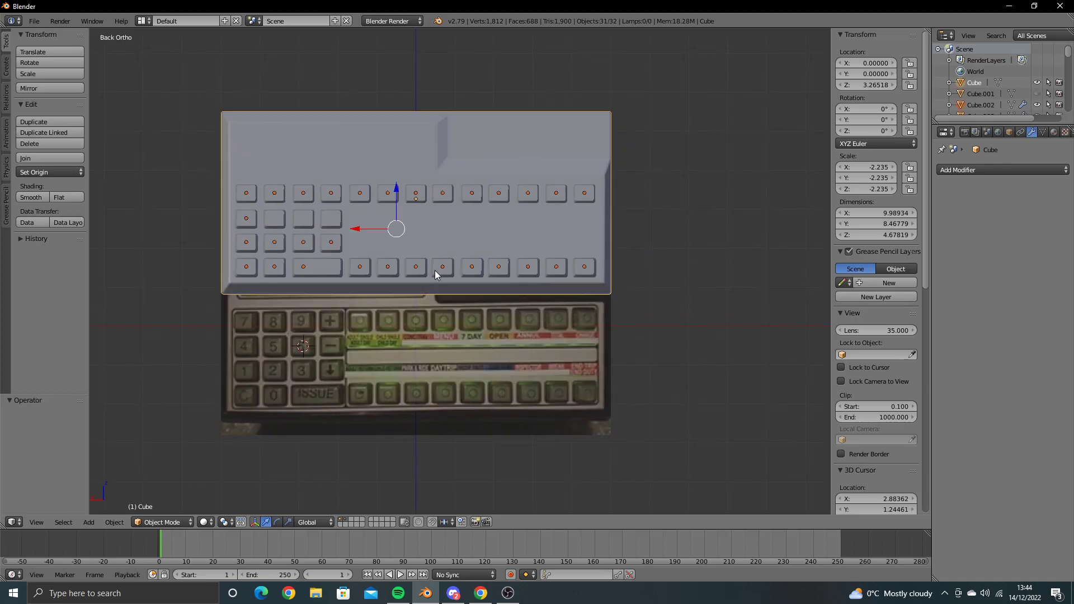
key(alt+g)
scroll(437, 257, up, 4)
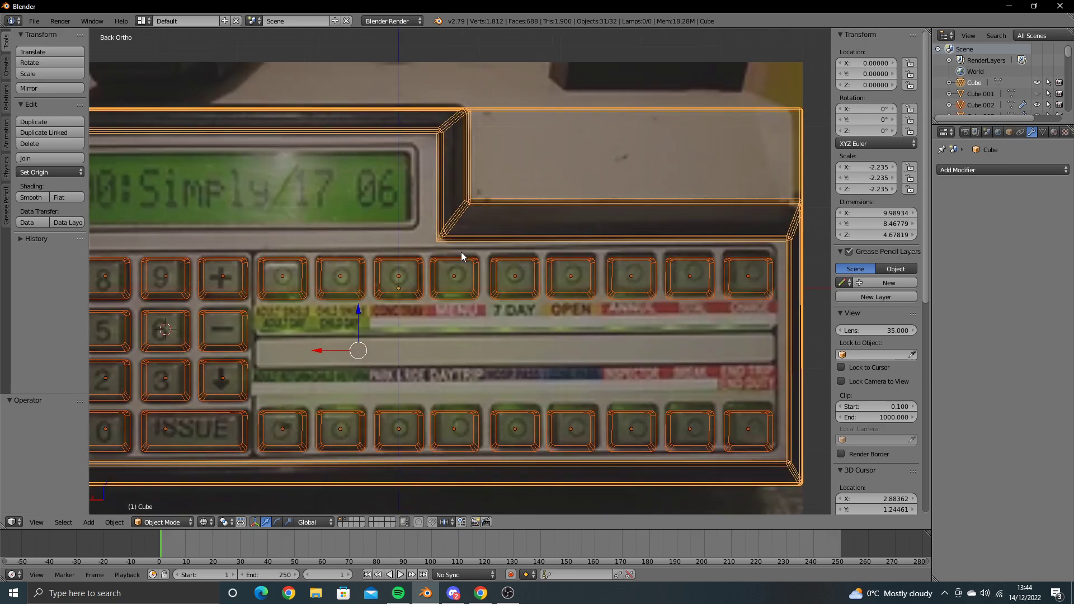
scroll(570, 203, down, 3)
mouse_move(558, 203)
shift+middle_down()
mouse_move(505, 222)
mouse_move(592, 232)
shift+middle_up()
Step: Raise the whole model with its keys to Z 2.619
key(a)
key(a)
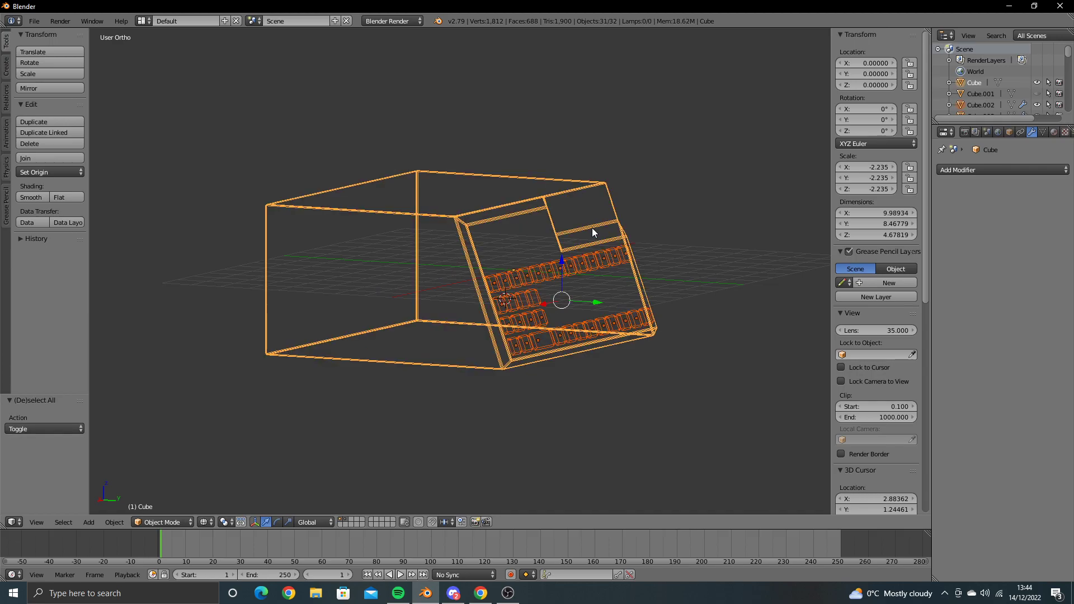
key(g)
key(z)
click(591, 153)
mouse_move(592, 153)
middle_down()
mouse_move(554, 264)
mouse_move(545, 344)
middle_up()
click(507, 593)
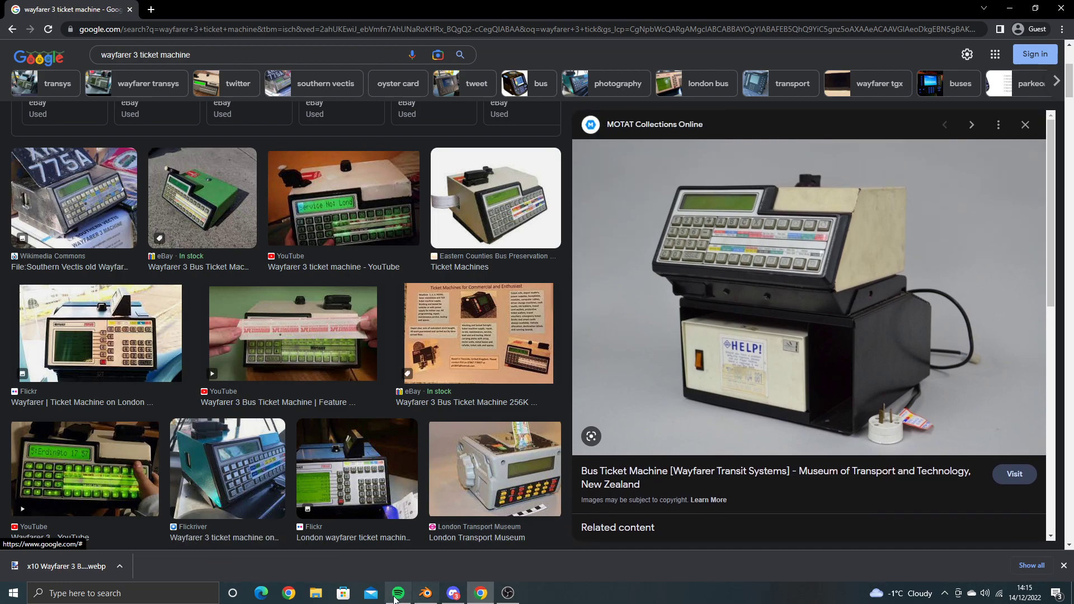
Step: Study the MOTAT photo of the Wayfarer machine on its black base, then return to Blender
click(399, 570)
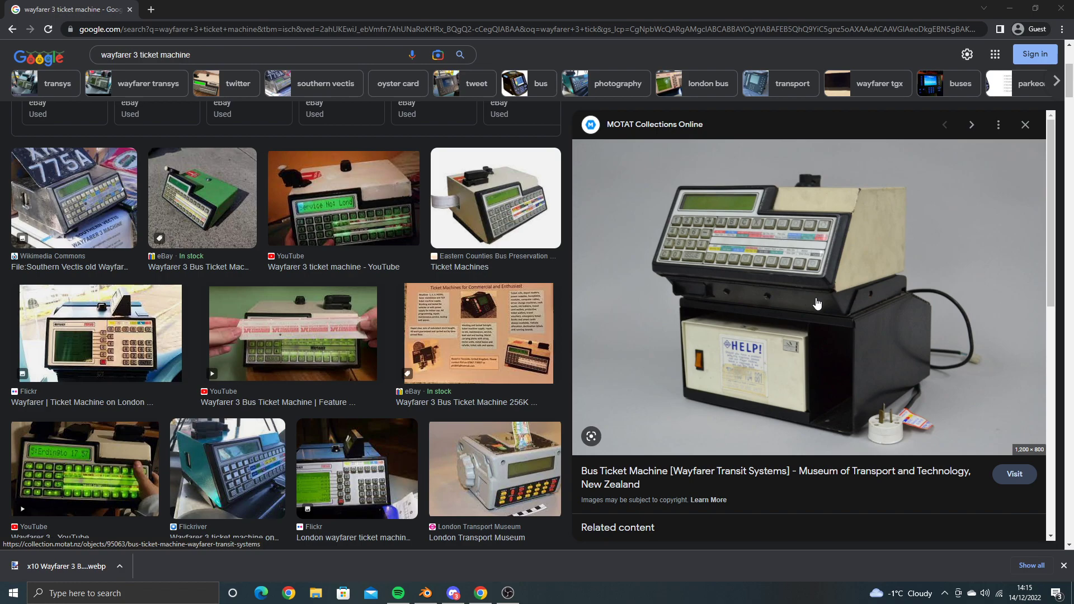
key(alt+Tab)
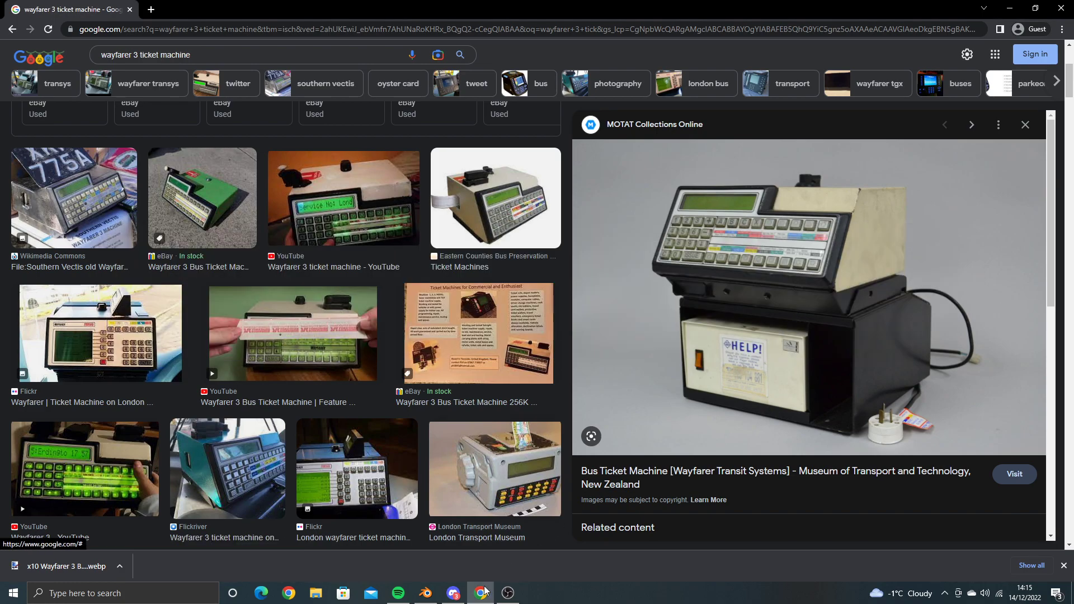
click(425, 593)
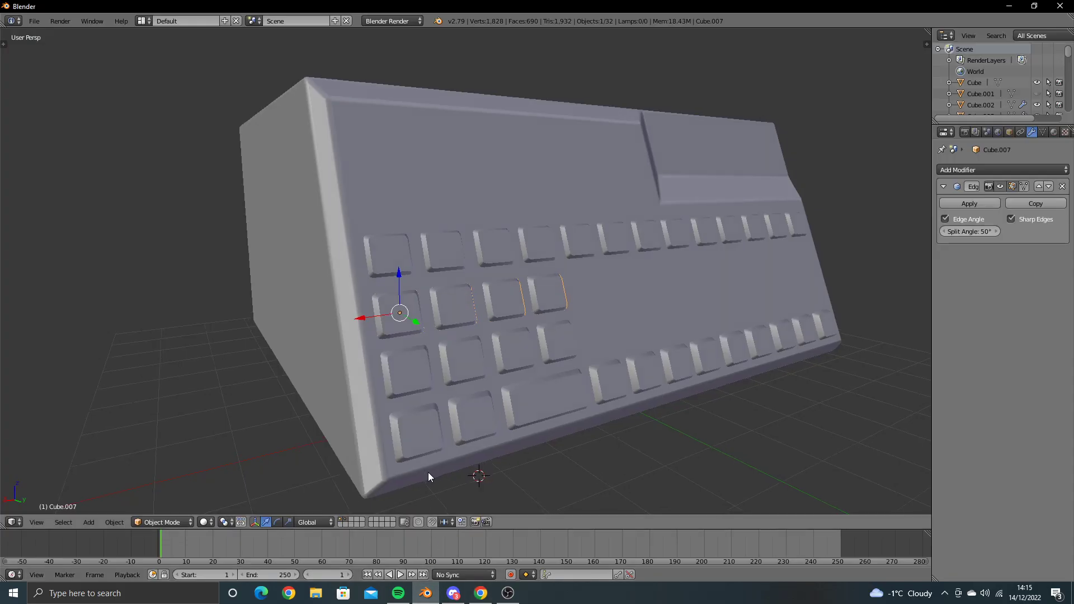
Step: Select the body's bottom face in Edit Mode and frame it in Right Ortho view
mouse_move(428, 472)
middle_down()
mouse_move(484, 466)
mouse_move(482, 394)
mouse_move(491, 416)
mouse_move(448, 417)
mouse_move(499, 403)
mouse_move(382, 473)
middle_up()
right_click(481, 394)
key(Tab)
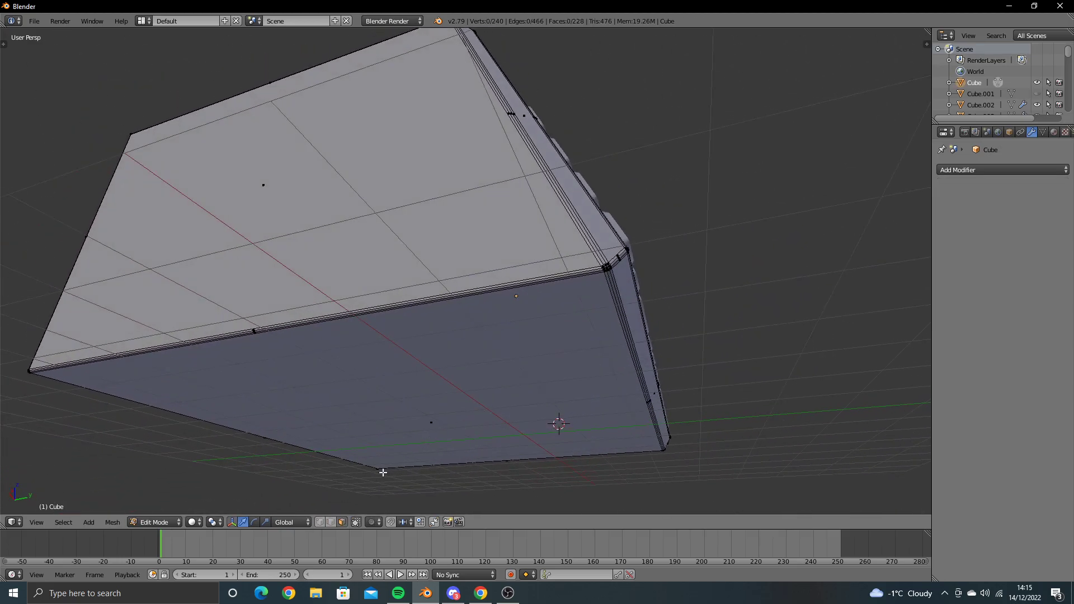
right_click(436, 388)
key(KP_3)
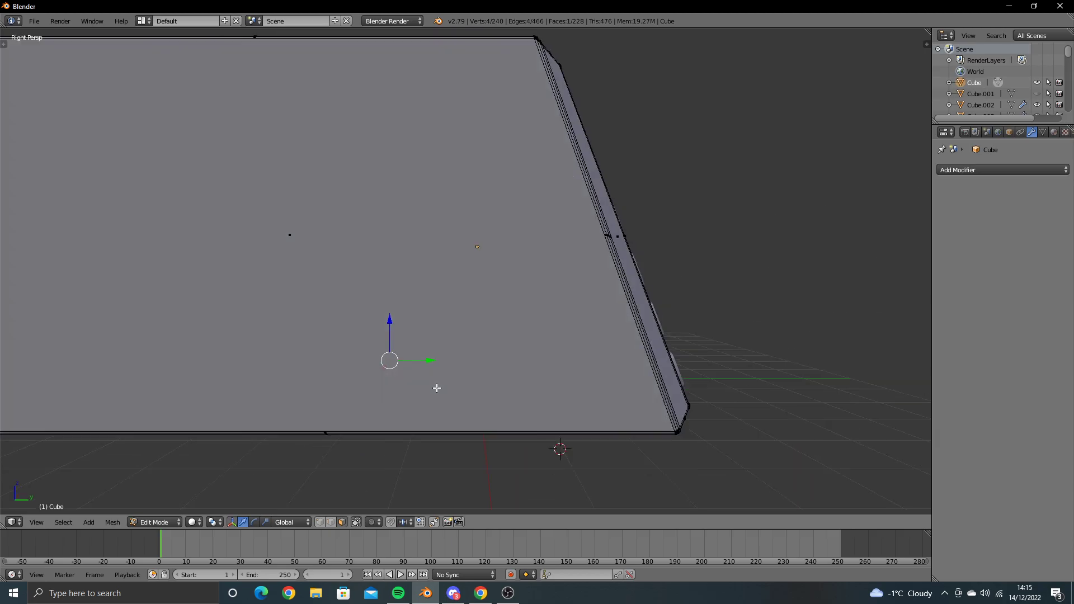
key(KP_5)
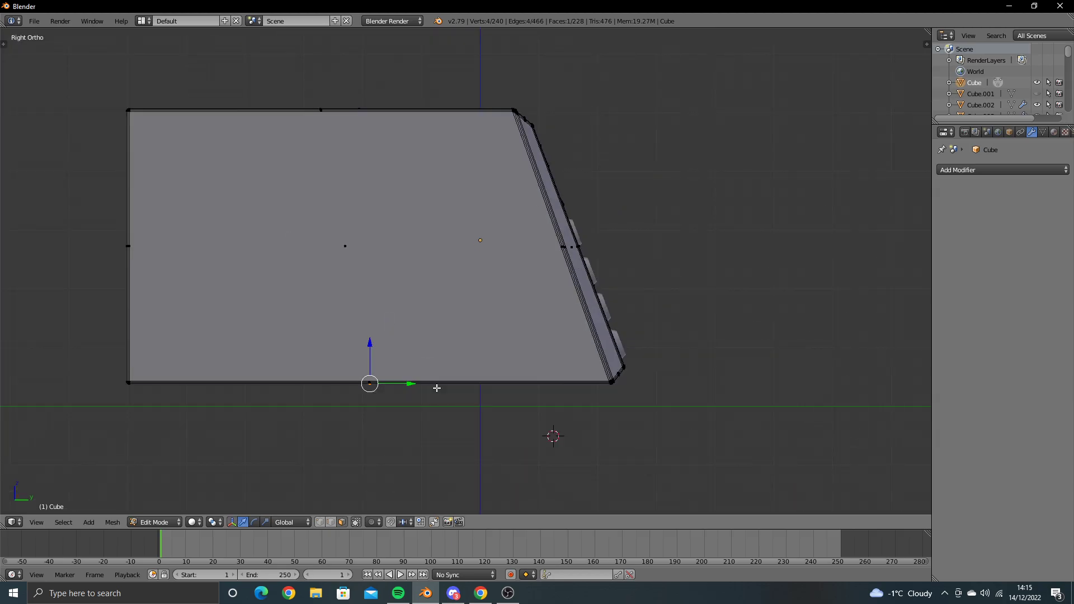
scroll(453, 375, up, 1)
shift+middle_drag(470, 362, 483, 355)
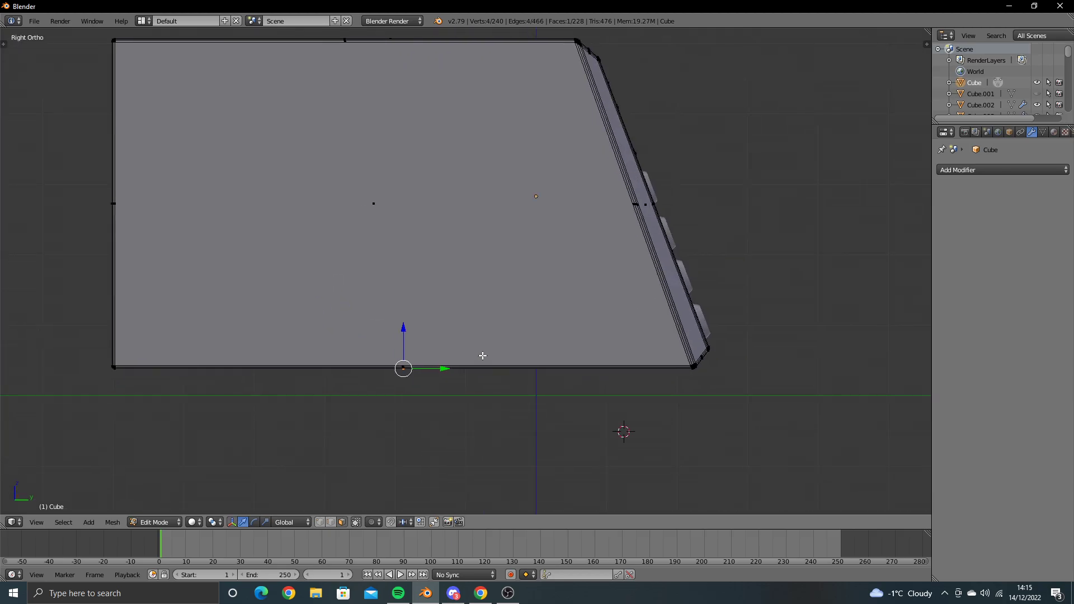
Step: Extrude the bottom face about 0.38 down along Z, checking the Chrome reference
key(e)
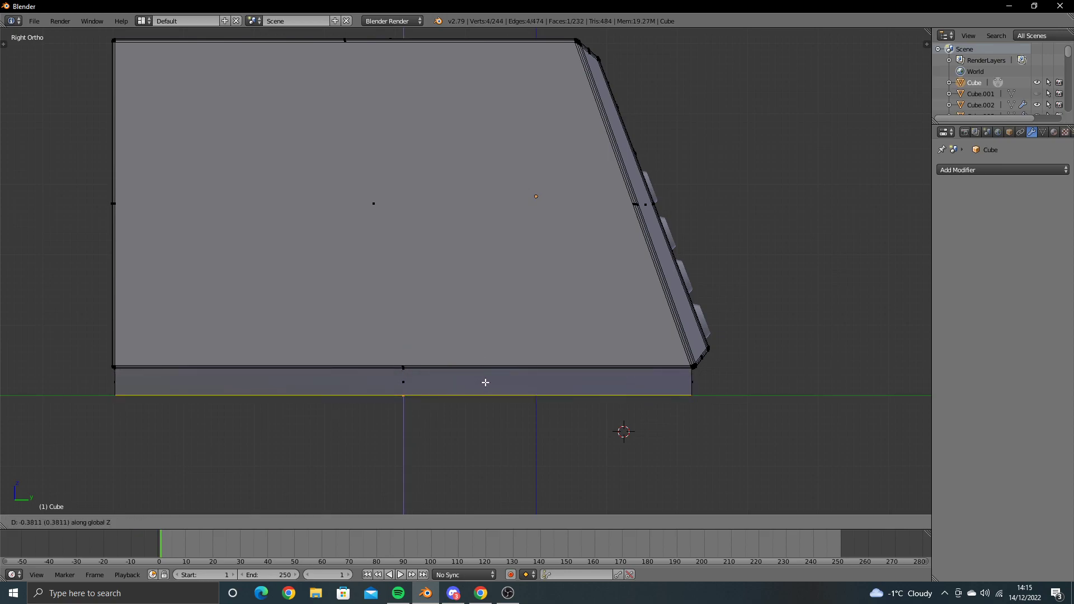
click(482, 401)
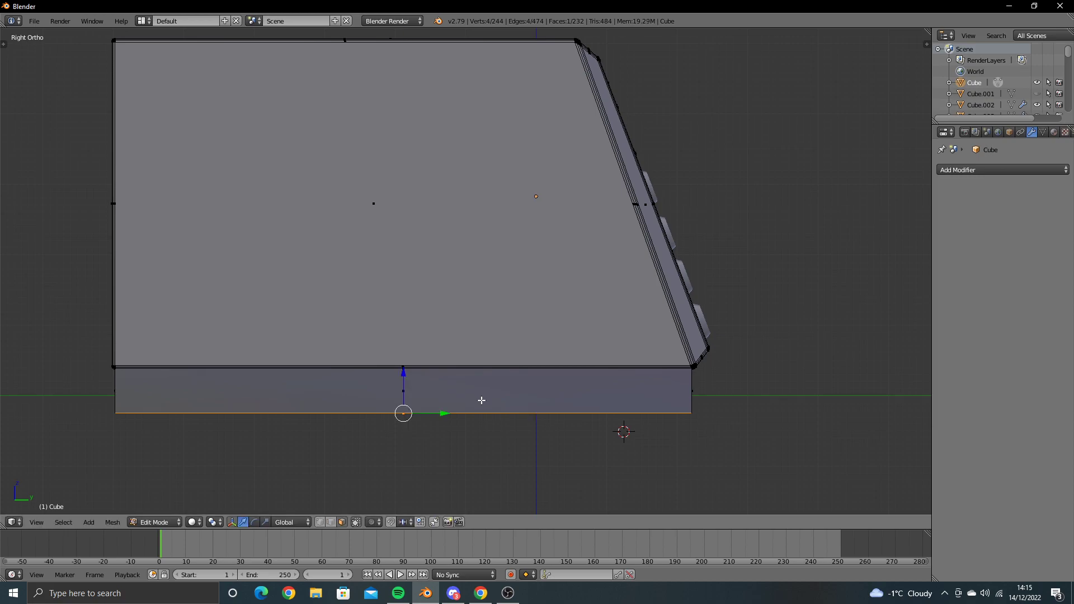
key(alt+Tab)
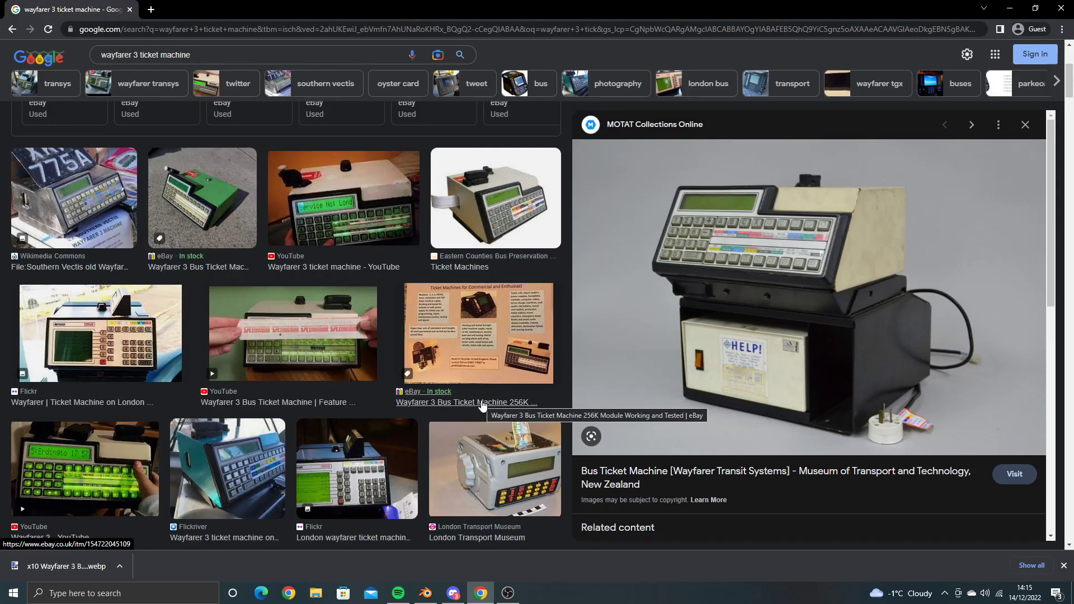
key(alt+Tab)
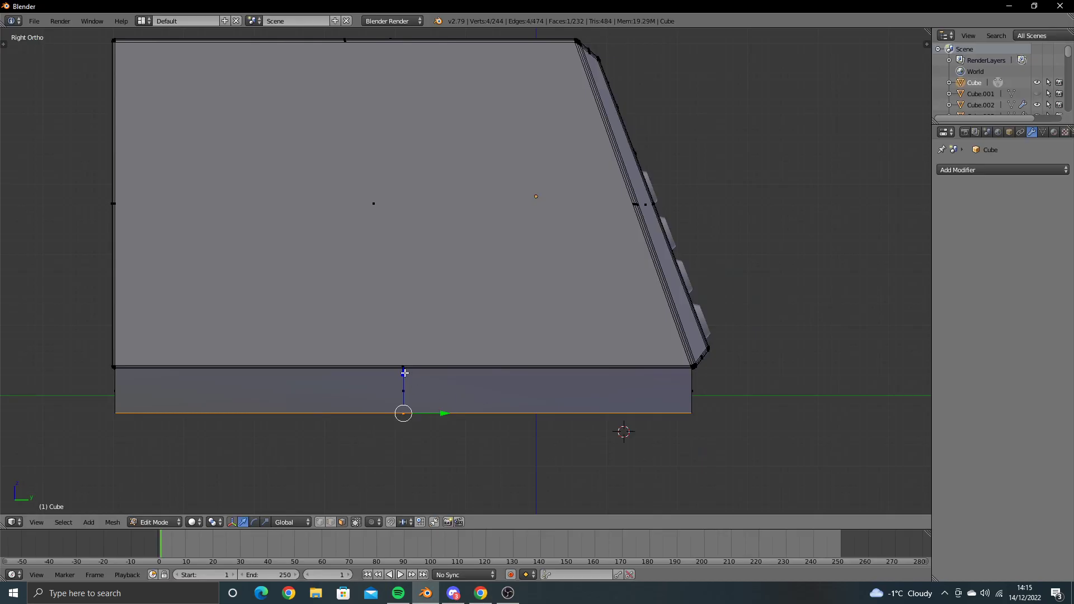
Step: Push the base's bottom slightly lower and compare with the Chrome reference
drag(404, 373, 400, 384)
key(alt+Tab)
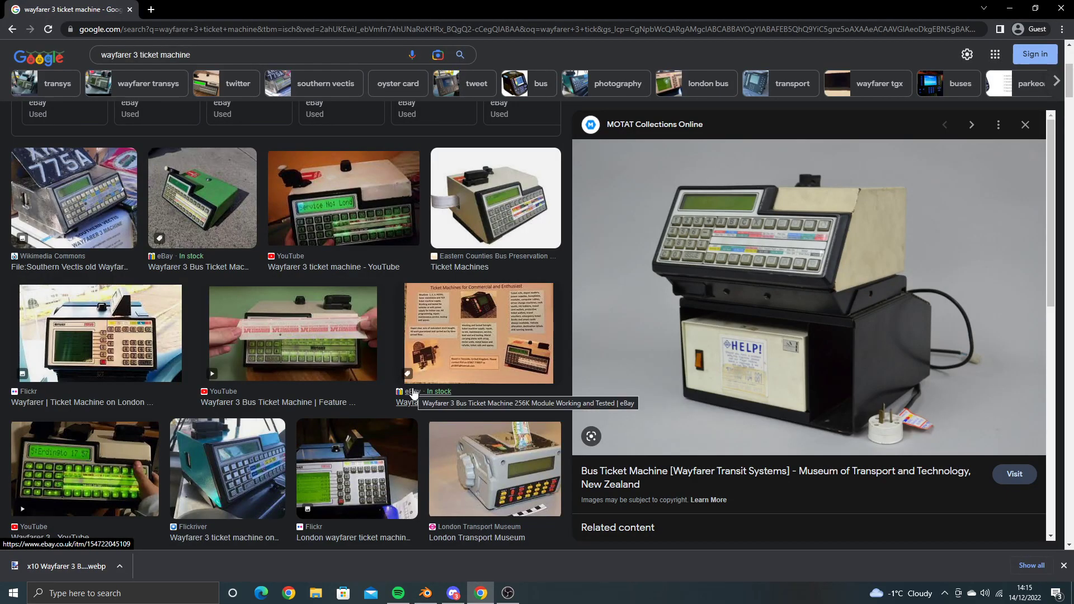
key(alt+Tab)
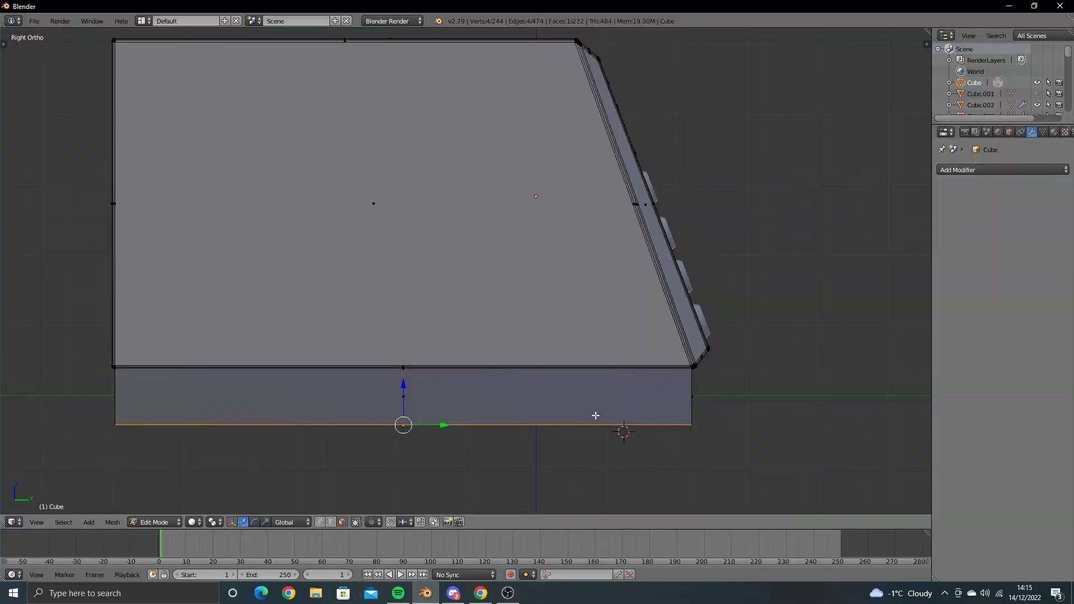
Step: Move the base's front bottom corner in so it follows the slanted front
shift+middle_drag(596, 416, 500, 381)
click(320, 523)
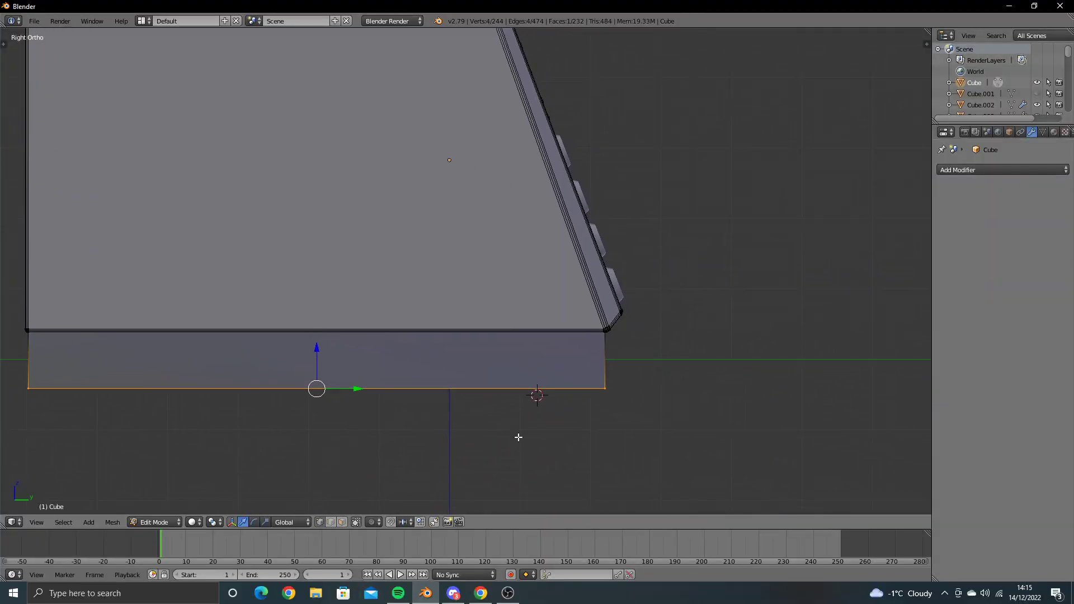
key(z)
key(a)
mouse_move(545, 394)
ctrl+mouse_down()
mouse_move(632, 402)
mouse_move(633, 390)
ctrl+mouse_up()
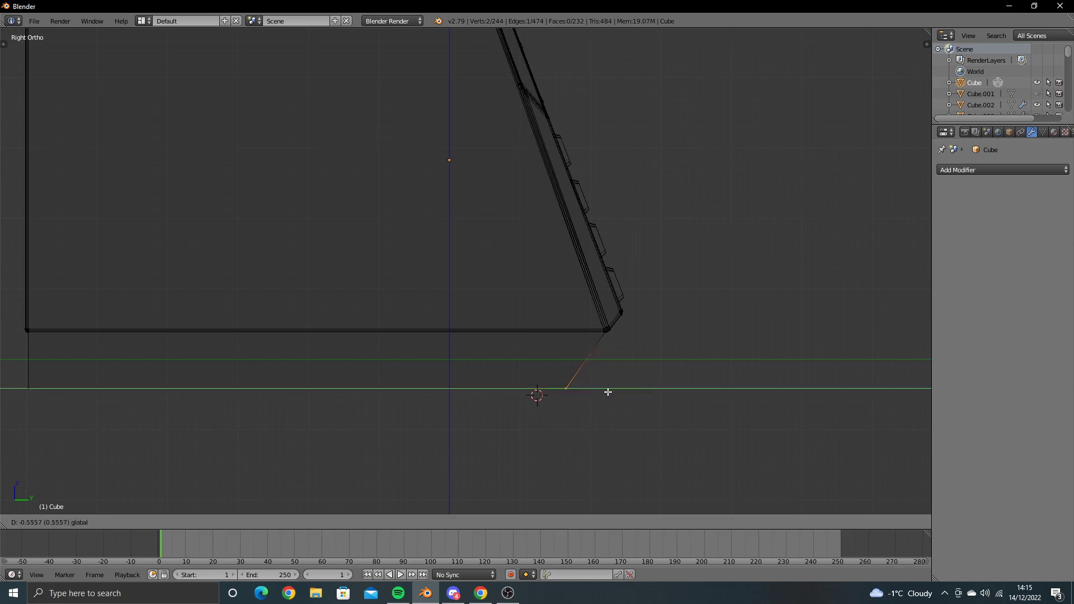
click(607, 393)
click(532, 402)
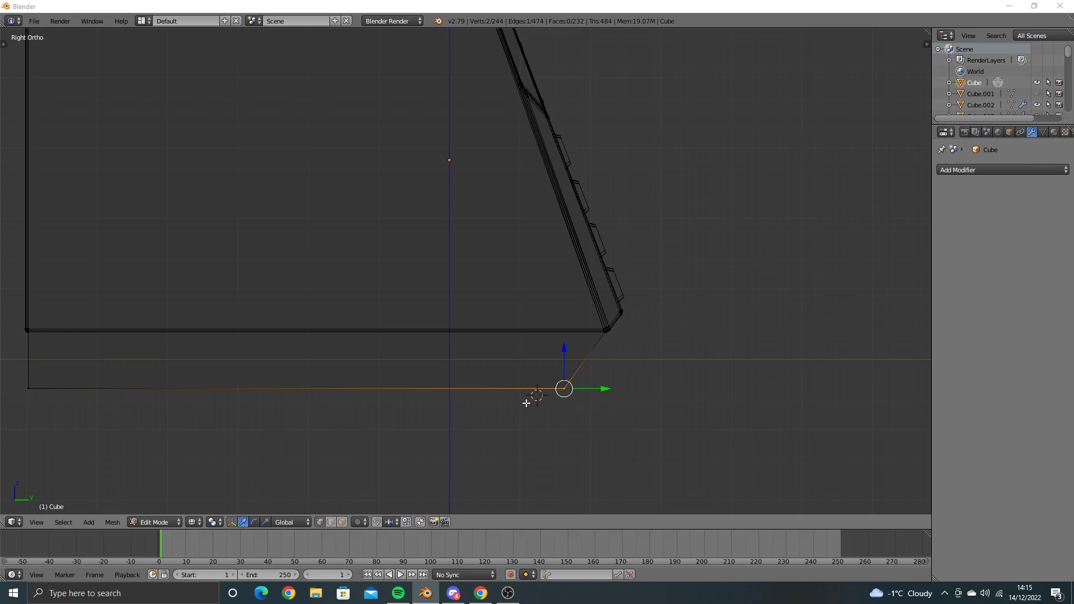
key(z)
Step: Check the model from the keypad front and the back, then bring up the Chrome photos
mouse_move(571, 441)
middle_down()
mouse_move(443, 420)
mouse_move(424, 434)
mouse_move(417, 414)
mouse_move(457, 404)
mouse_move(506, 412)
mouse_move(451, 437)
mouse_move(531, 412)
mouse_move(470, 410)
mouse_move(489, 440)
middle_up()
key(ctrl+KP_1)
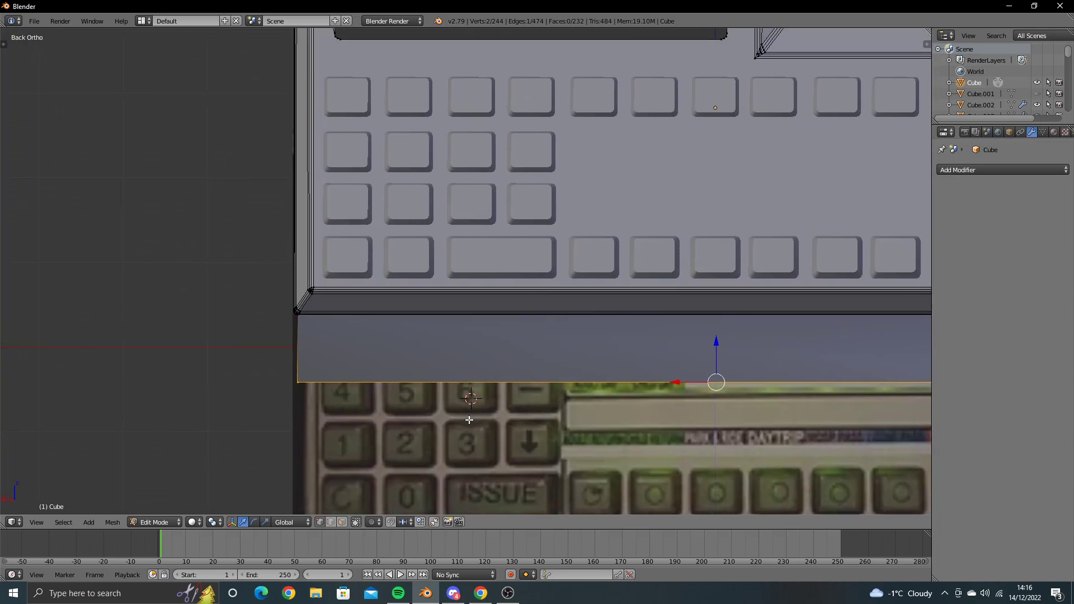
key(alt+Tab)
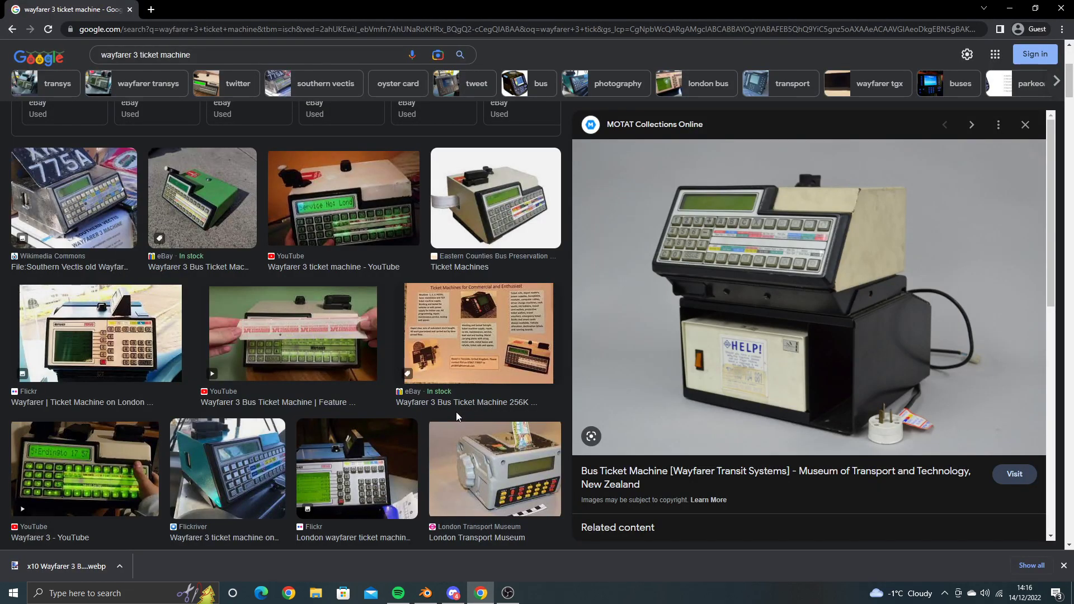
Step: Back in object mode, add a new cube (Cube.032) at the base of the machine
key(alt+Tab)
key(shift+a)
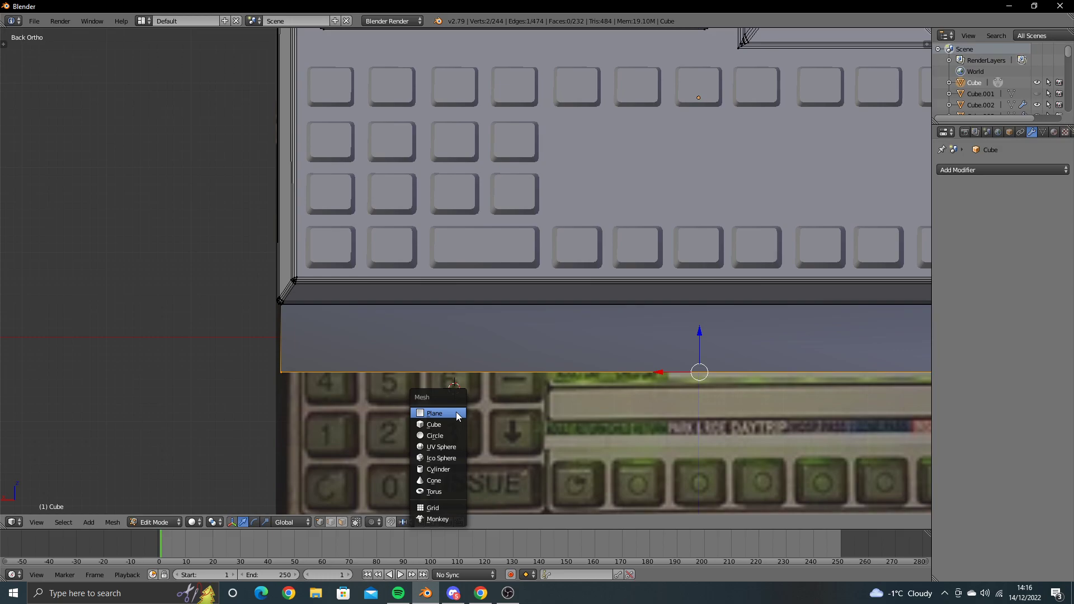
key(Escape)
key(Tab)
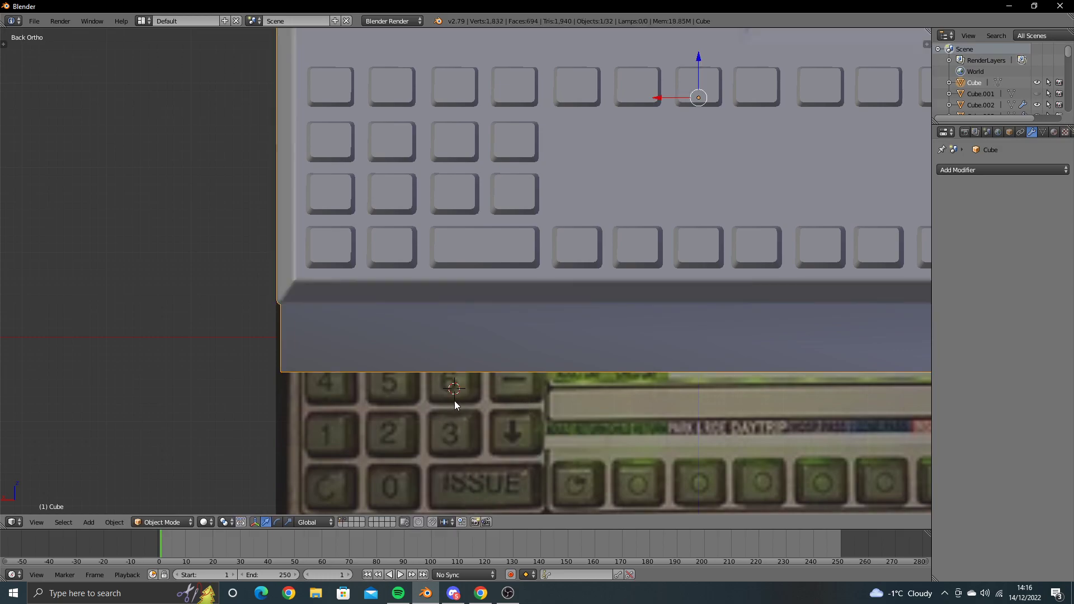
key(shift+a)
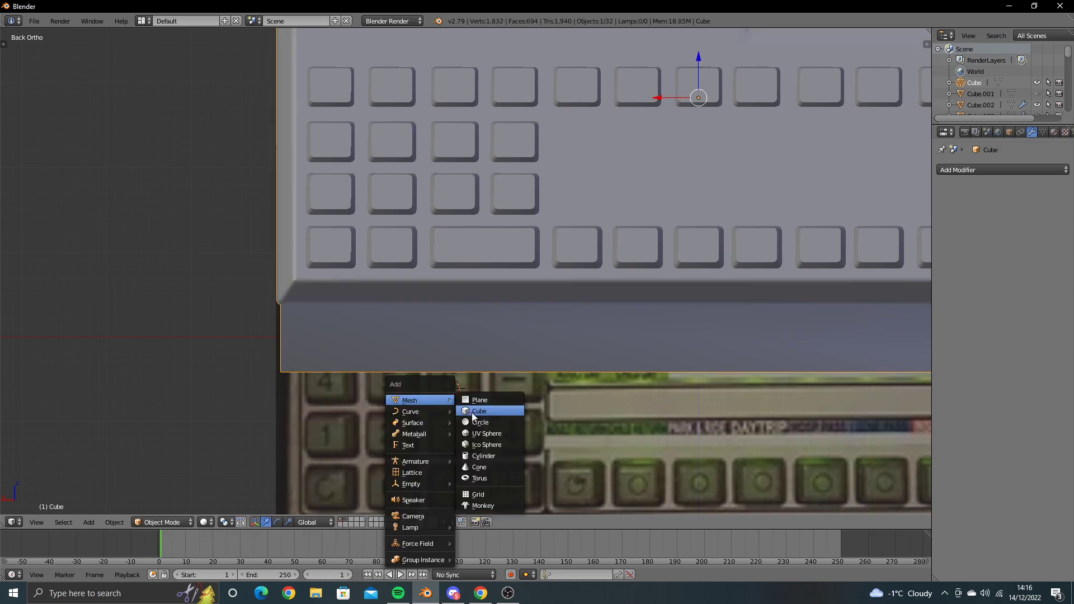
click(473, 411)
Step: Scale the cube flat on Z into a thin slab and raise it onto the band below the keypad
scroll(471, 410, down, 1)
scroll(471, 410, up, 1)
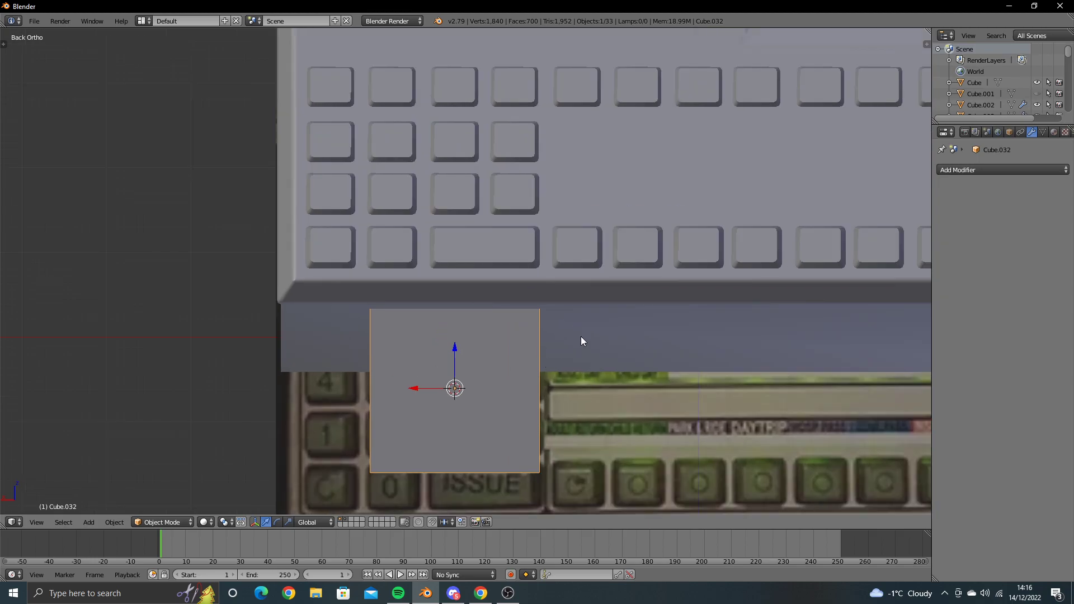
key(s)
key(z)
click(464, 372)
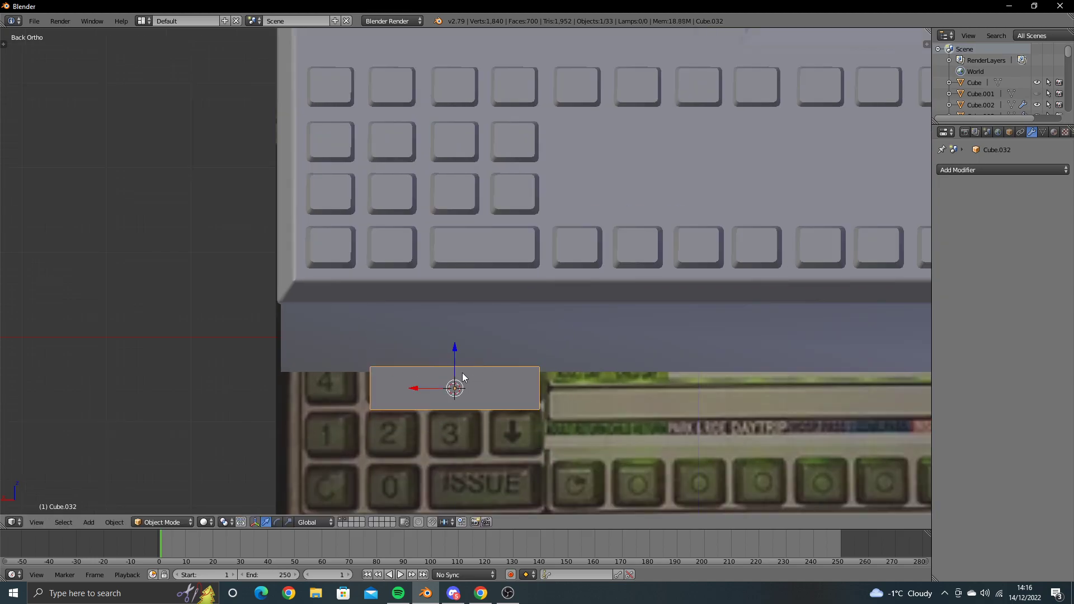
mouse_move(455, 368)
mouse_down()
mouse_move(455, 315)
mouse_move(382, 330)
mouse_up()
key(alt+Tab)
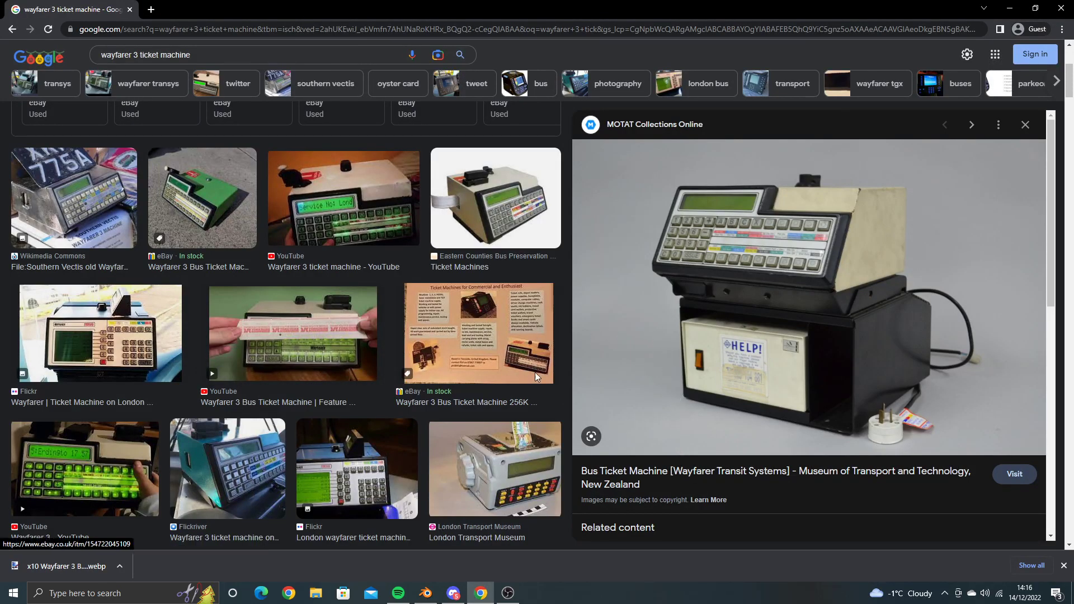
Step: From the image results, open MOTAT's Wayfarer ticket machine page and study its photo
scroll(475, 363, down, 3)
scroll(473, 305, down, 2)
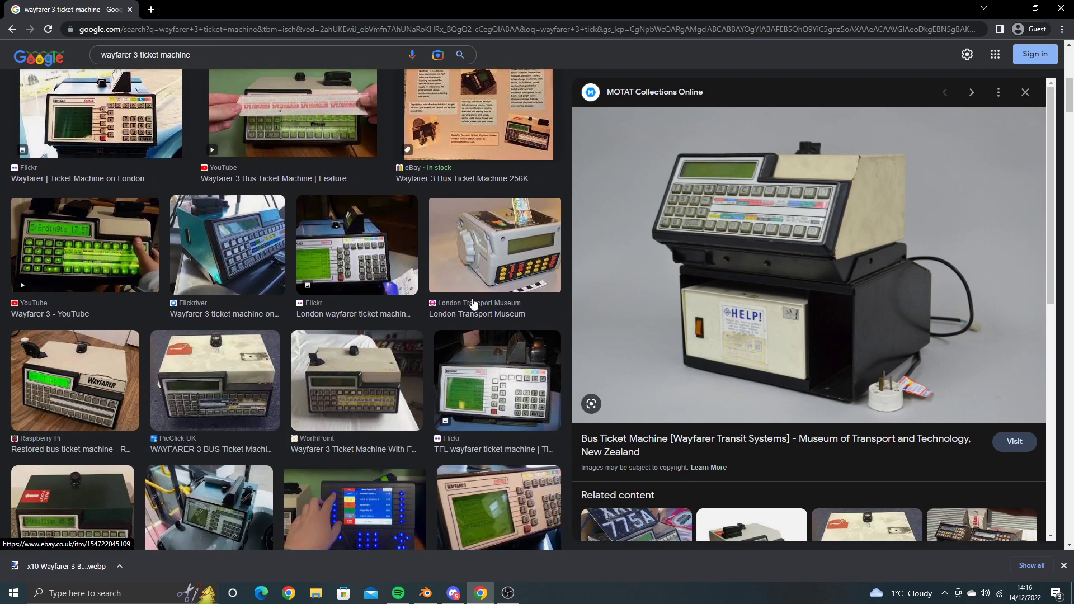
scroll(473, 303, down, 1)
scroll(472, 302, down, 2)
scroll(473, 302, down, 3)
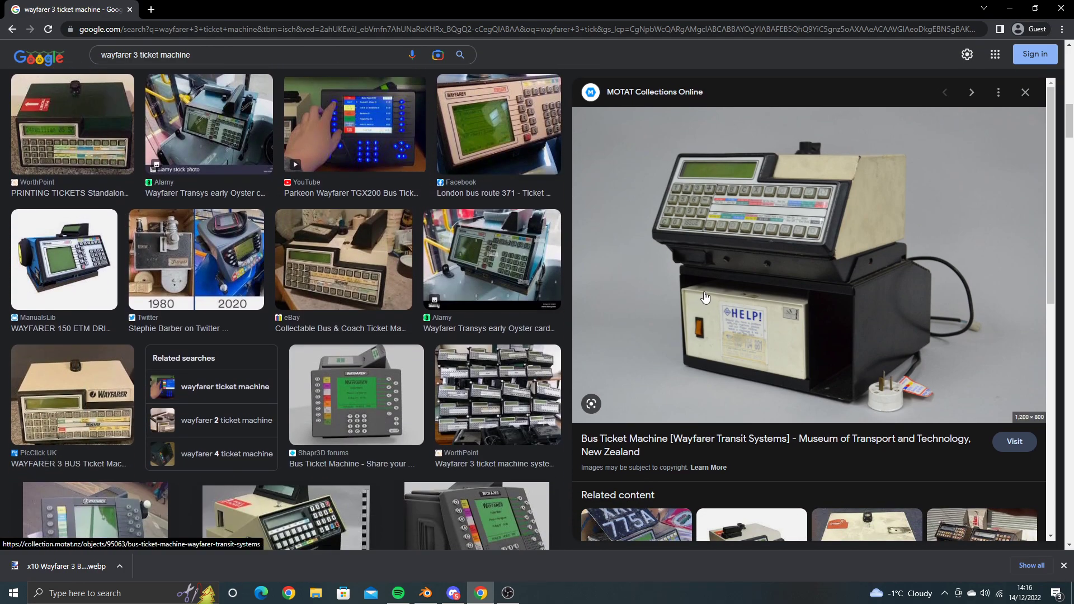
click(704, 292)
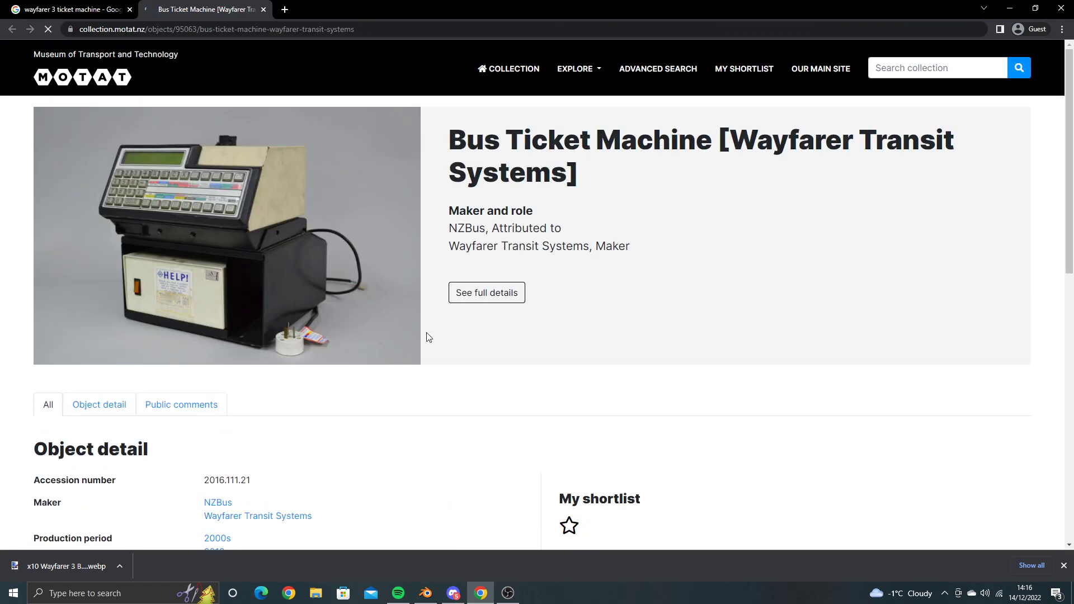
scroll(146, 280, down, 1)
ctrl+scroll(146, 281, up, 9)
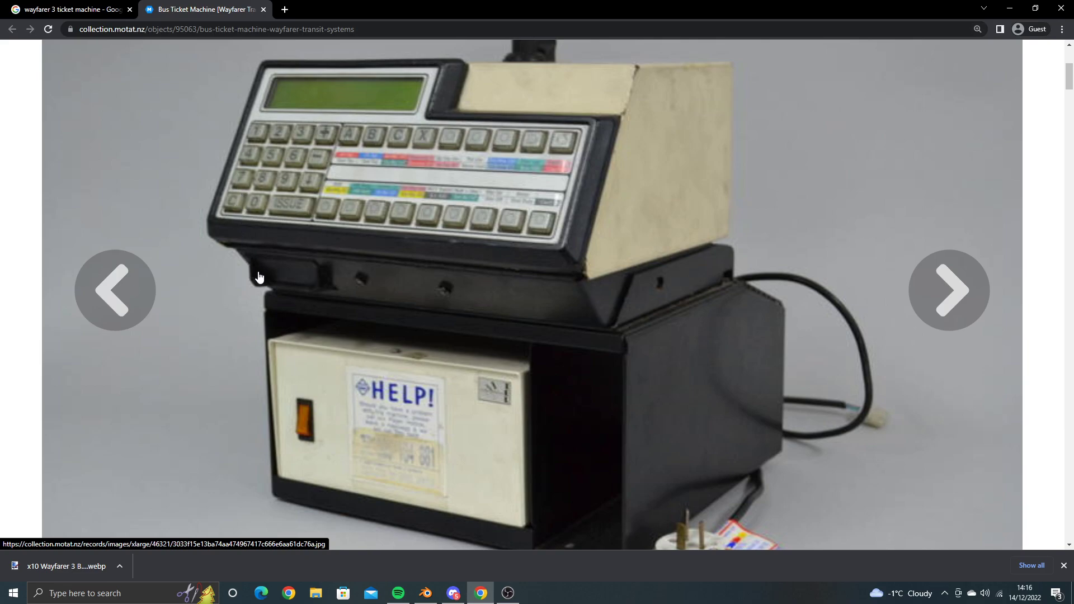
key(alt+Tab)
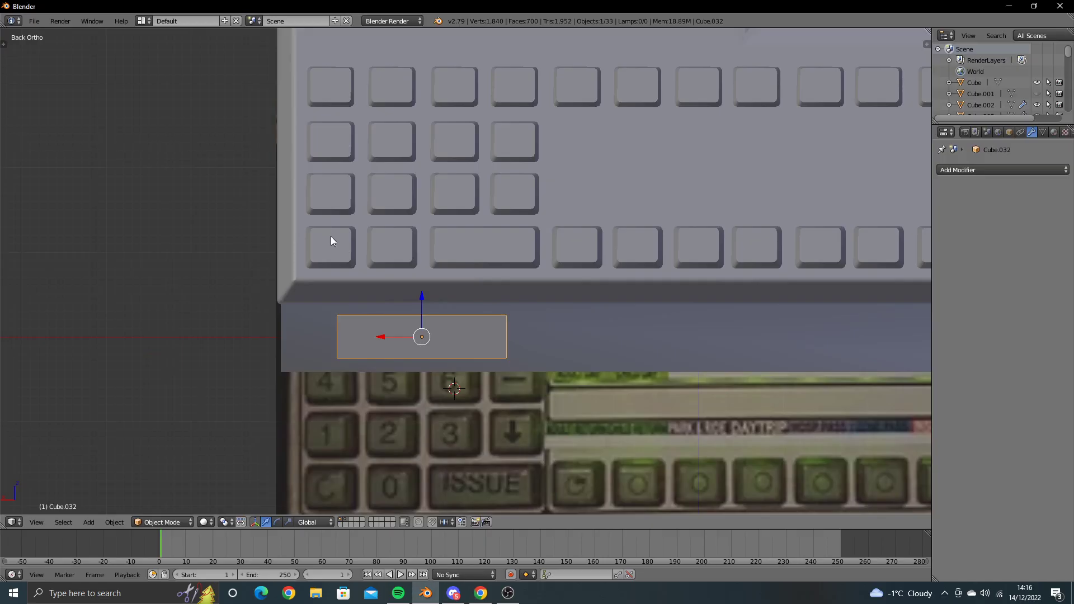
Step: Slide the slab right along the band, then stretch its right-end vertices further right on X
drag(387, 336, 412, 331)
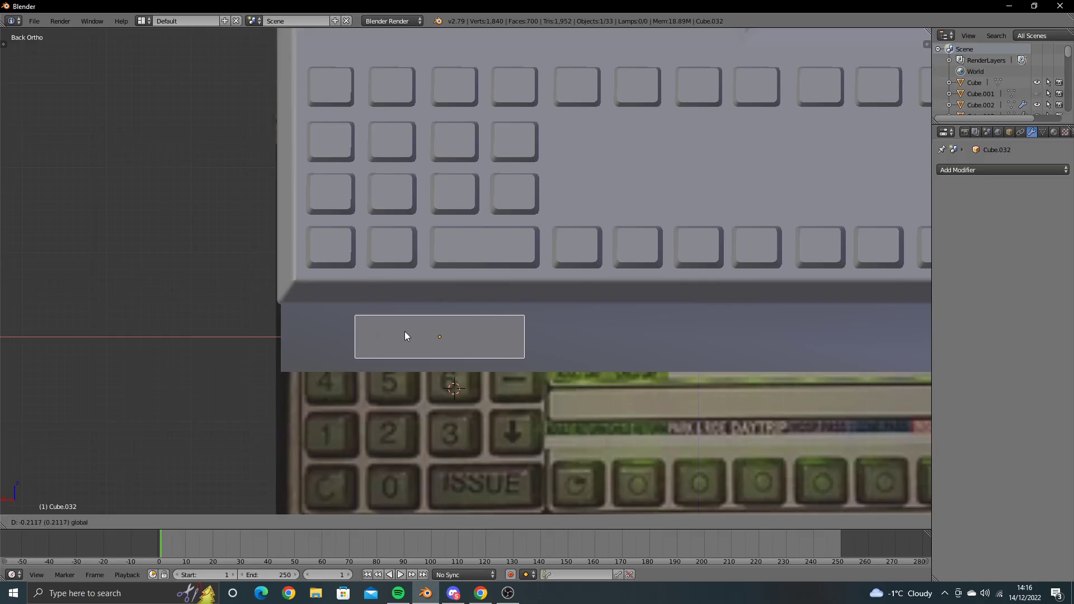
key(alt+Tab)
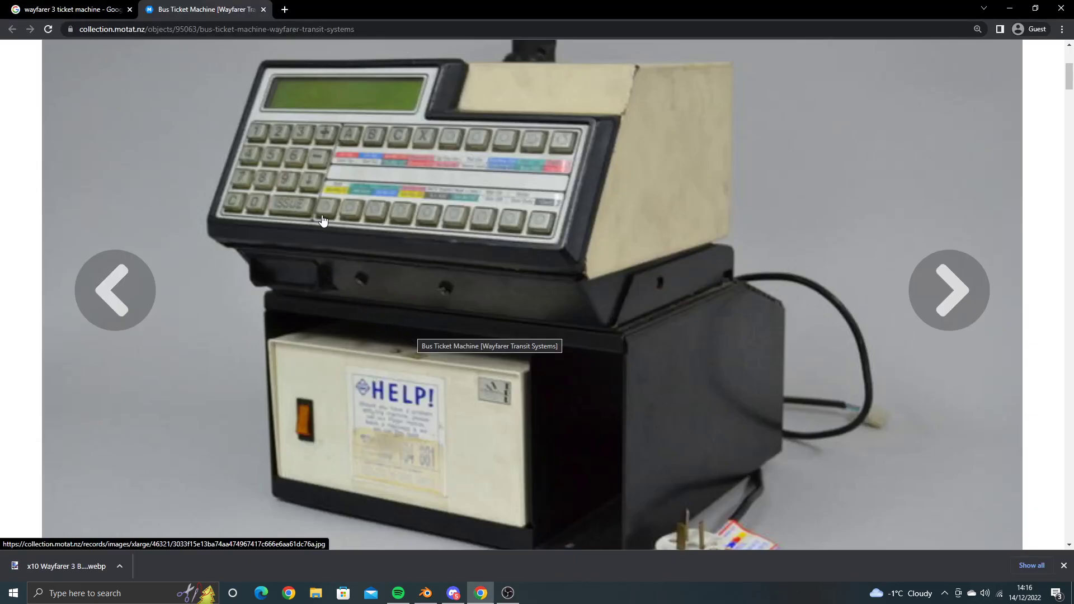
key(alt+Tab)
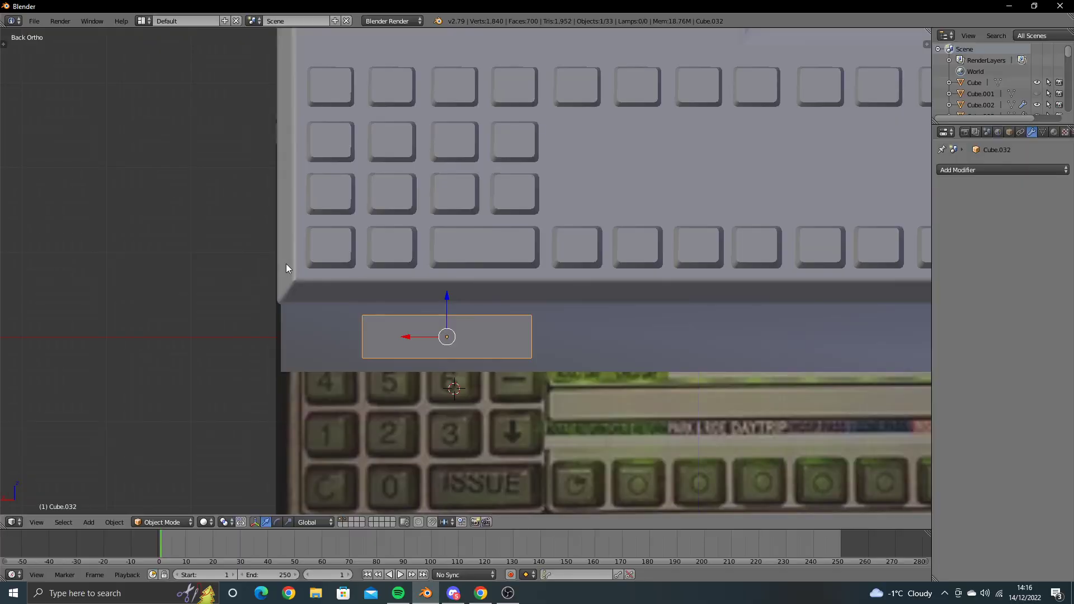
key(Tab)
key(z)
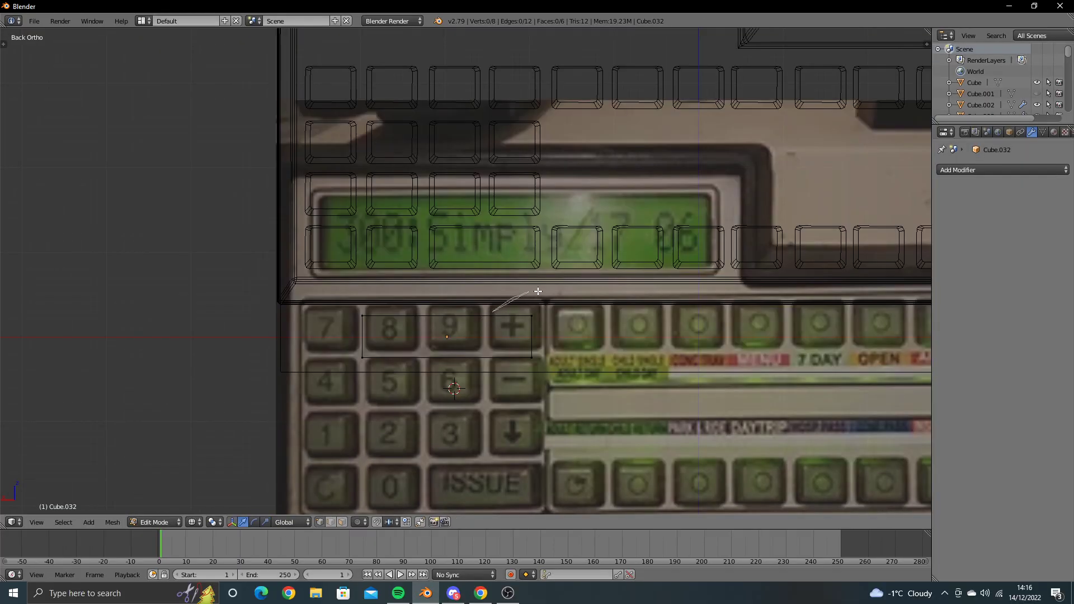
ctrl+drag(537, 291, 516, 329)
key(z)
key(g)
key(x)
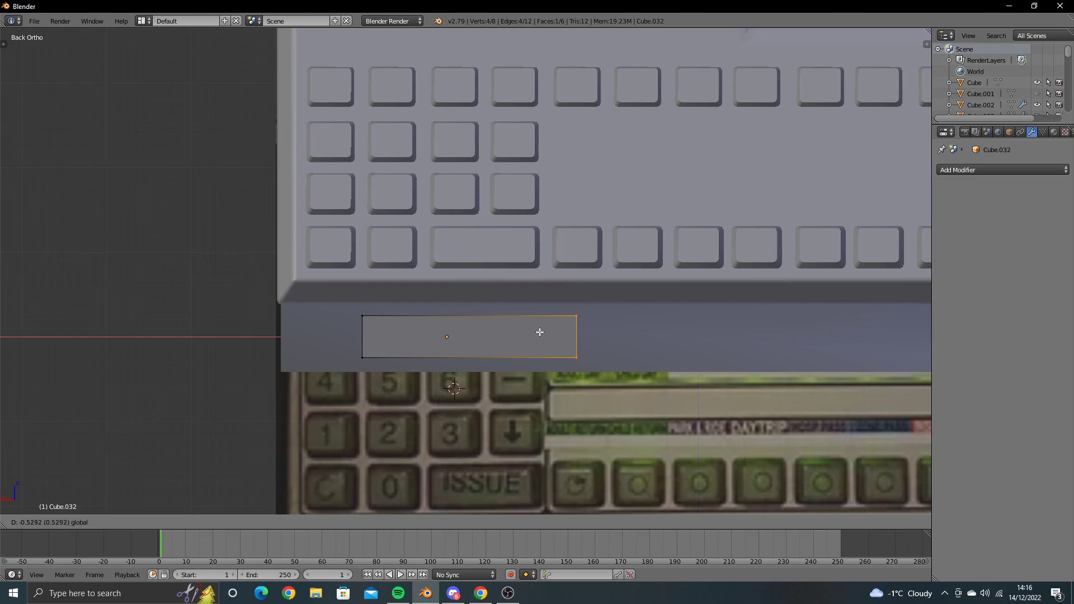
click(539, 332)
Step: Move the whole slab block onto the base's slanted corner
key(a)
key(c)
click(363, 337)
key(Escape)
key(z)
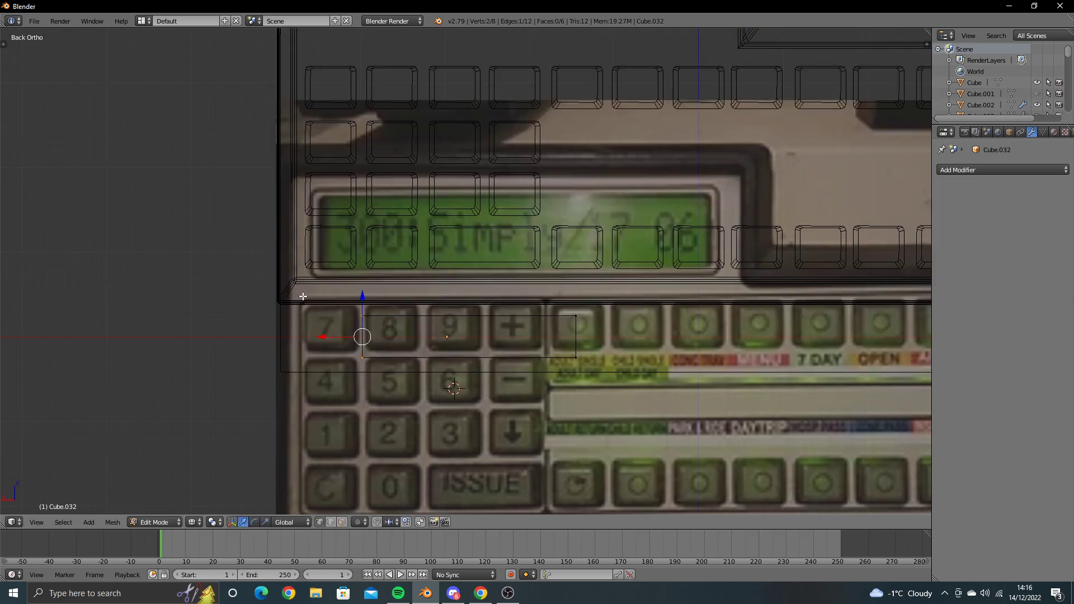
key(c)
drag(358, 325, 343, 340)
key(z)
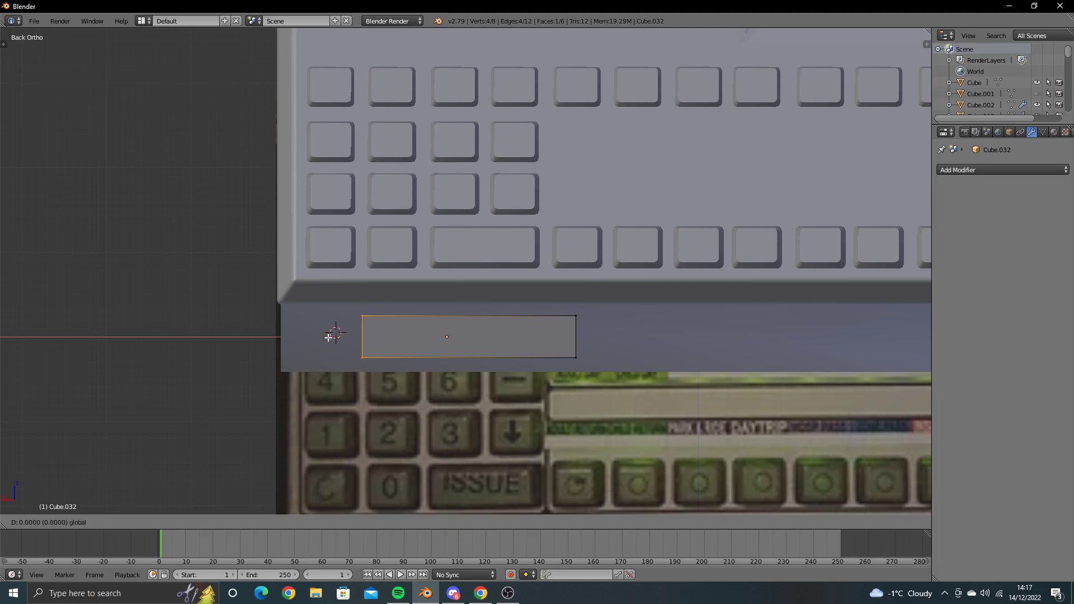
scroll(330, 336, down, 2)
middle_drag(330, 336, 441, 343)
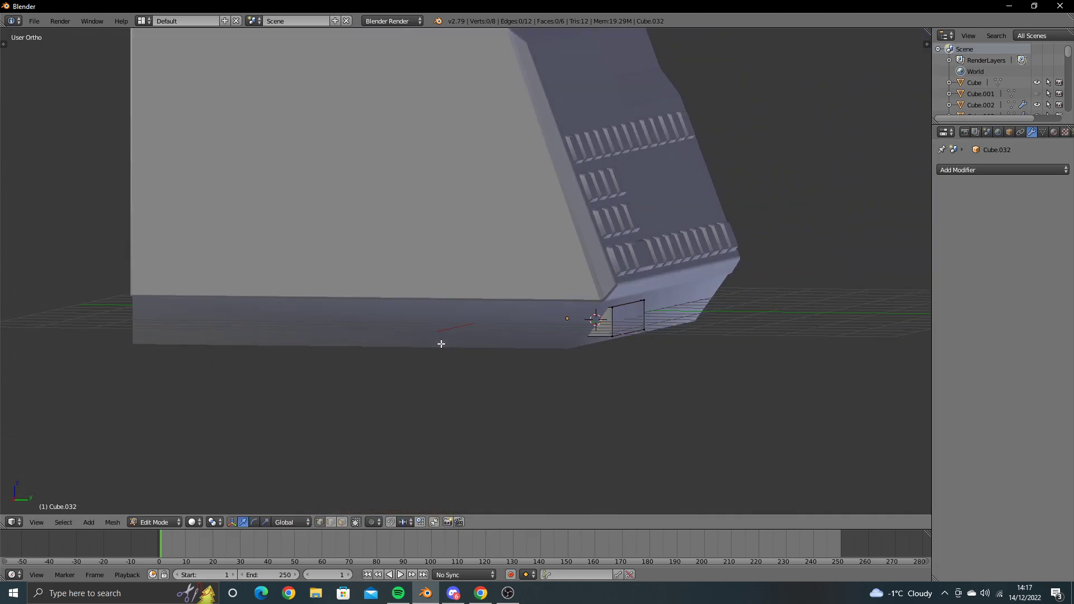
key(a)
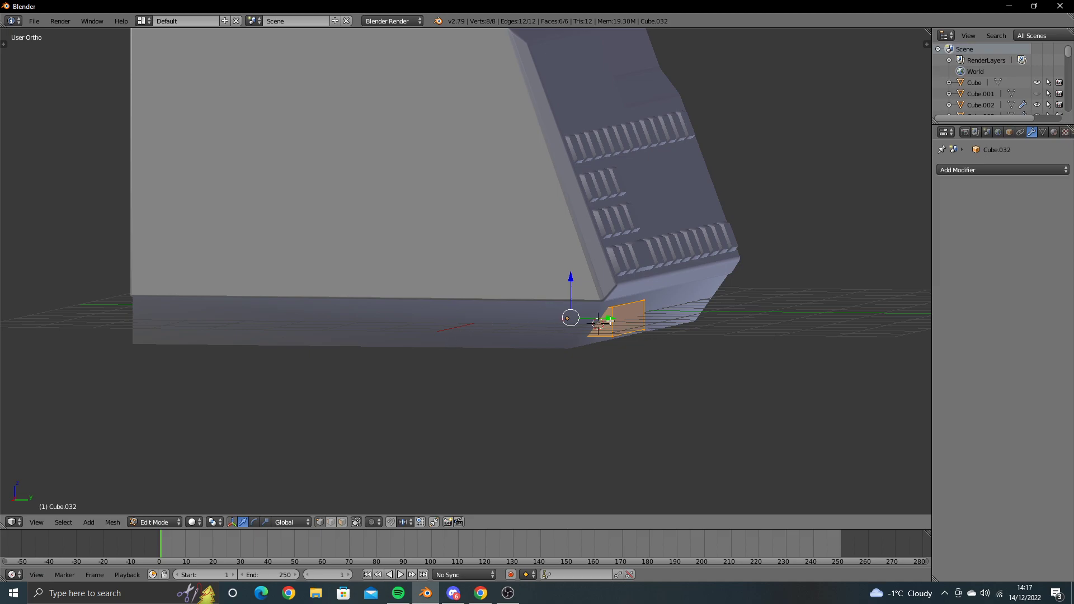
key(g)
click(770, 350)
Step: From the left side view, delete the block's right-side vertices, leaving a flat rectangle
middle_drag(770, 350, 569, 348)
key(ctrl+KP_3)
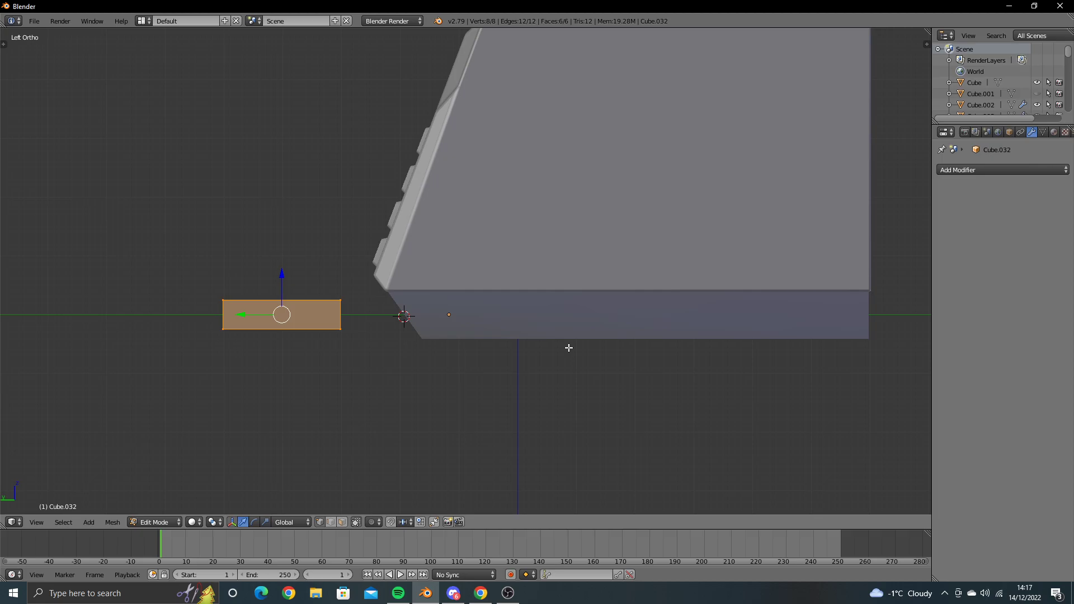
key(z)
key(a)
mouse_move(287, 283)
ctrl+mouse_down()
mouse_move(360, 288)
mouse_move(312, 372)
ctrl+mouse_up()
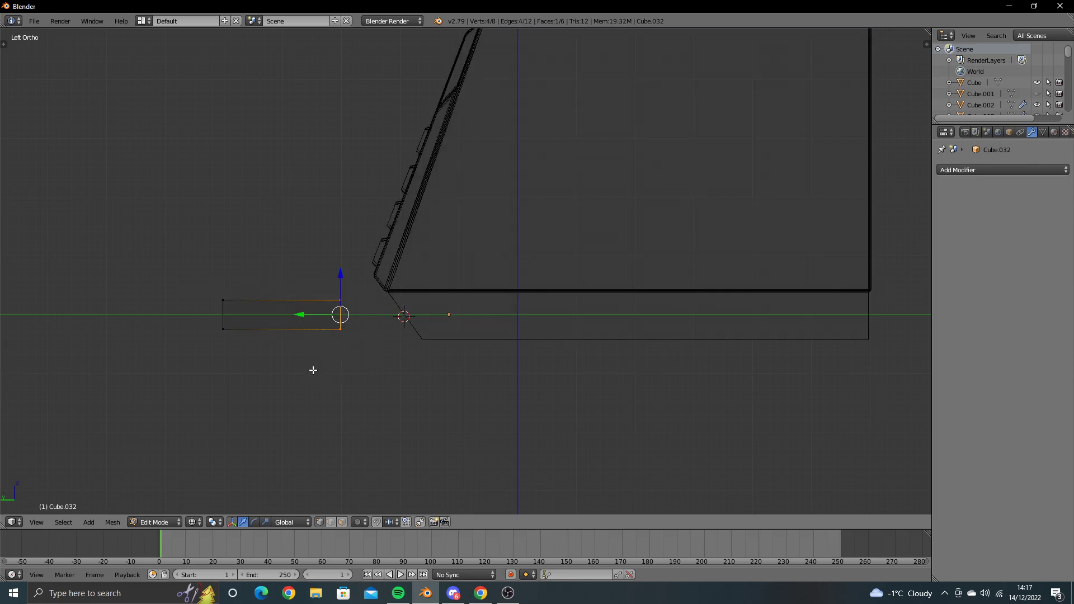
key(x)
click(313, 370)
Step: Select the machine body with the rectangle and knife-project its outline onto the body
key(KP_1)
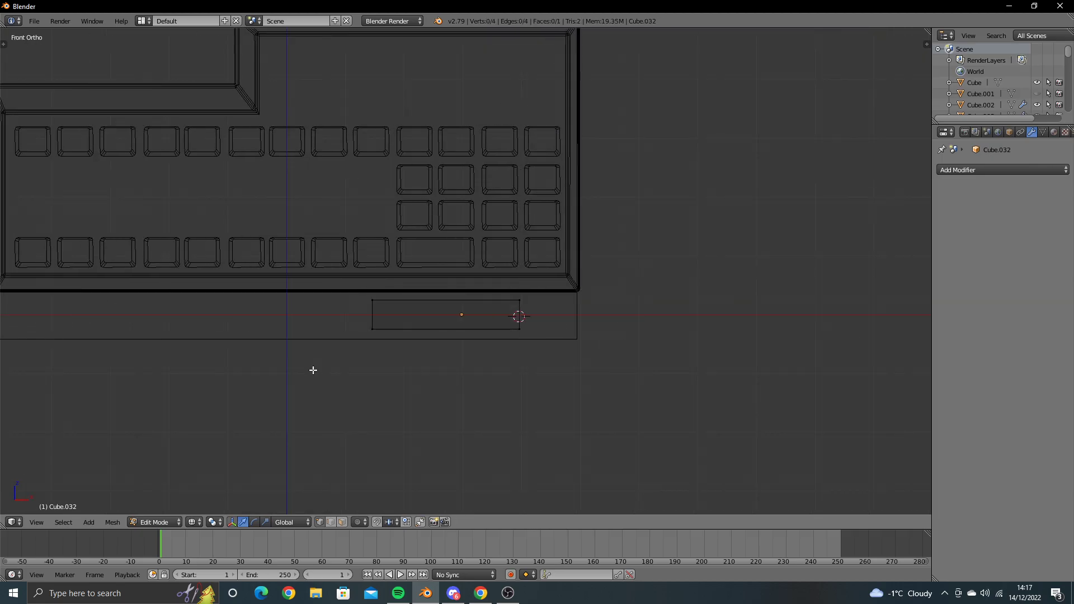
key(KP_4)
key(ctrl+KP_1)
key(z)
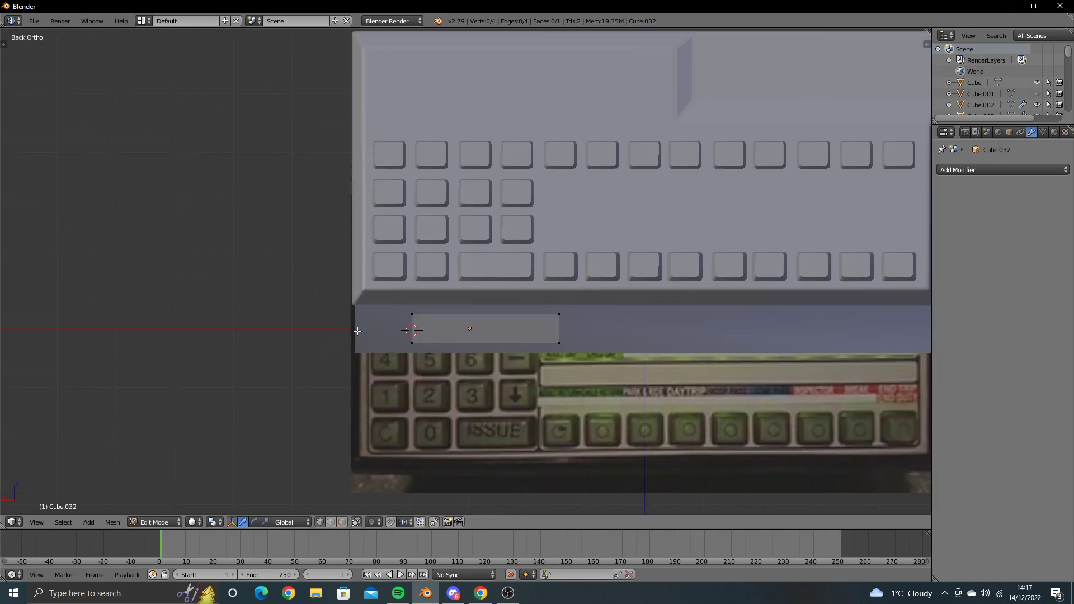
scroll(330, 303, up, 2)
key(Tab)
right_click(371, 363)
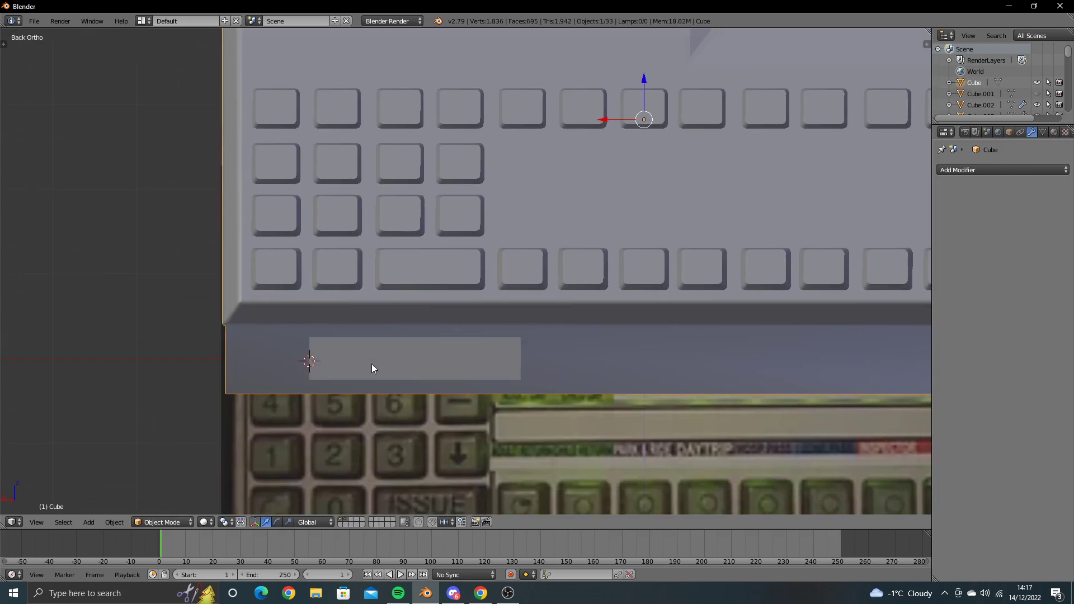
right_click(277, 360)
key(Tab)
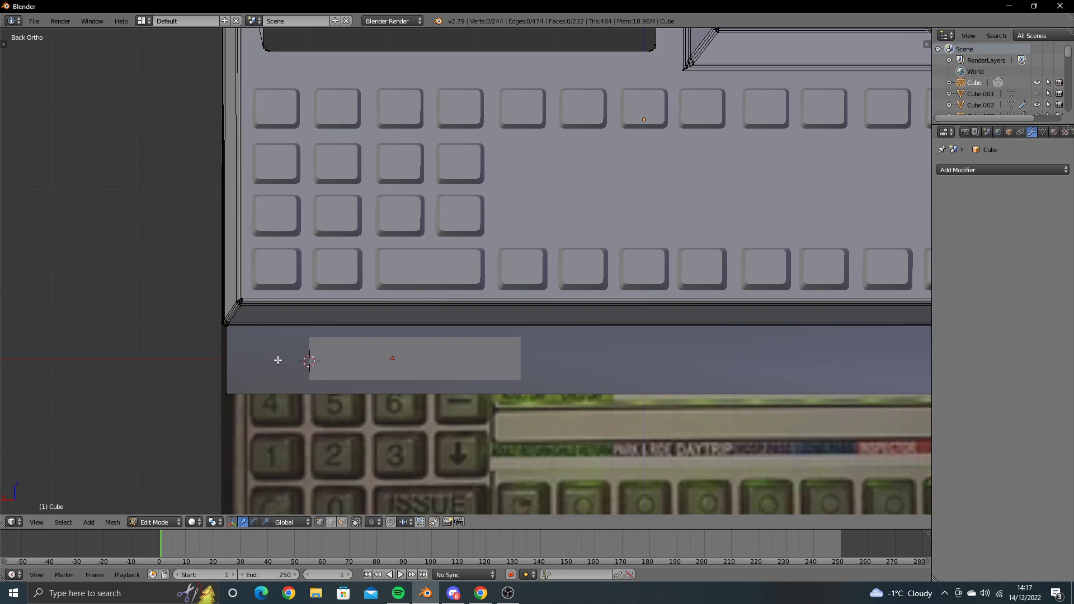
key(t)
click(64, 324)
Step: Orbit and zoom around the base to inspect the projected slot face on the slanted front
middle_drag(168, 364, 376, 365)
middle_drag(562, 386, 457, 381)
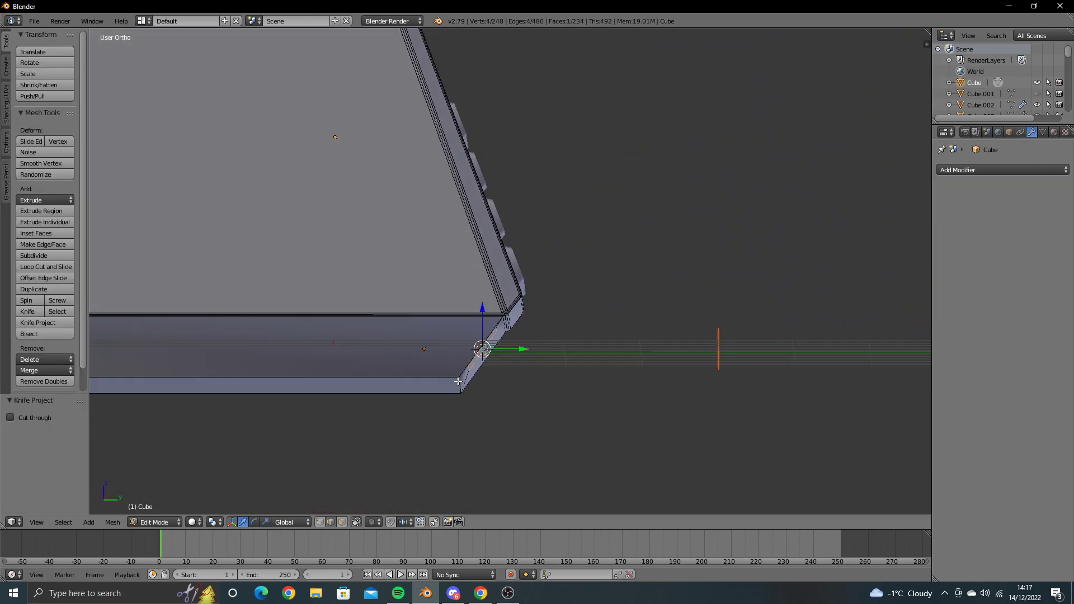
key(KP_3)
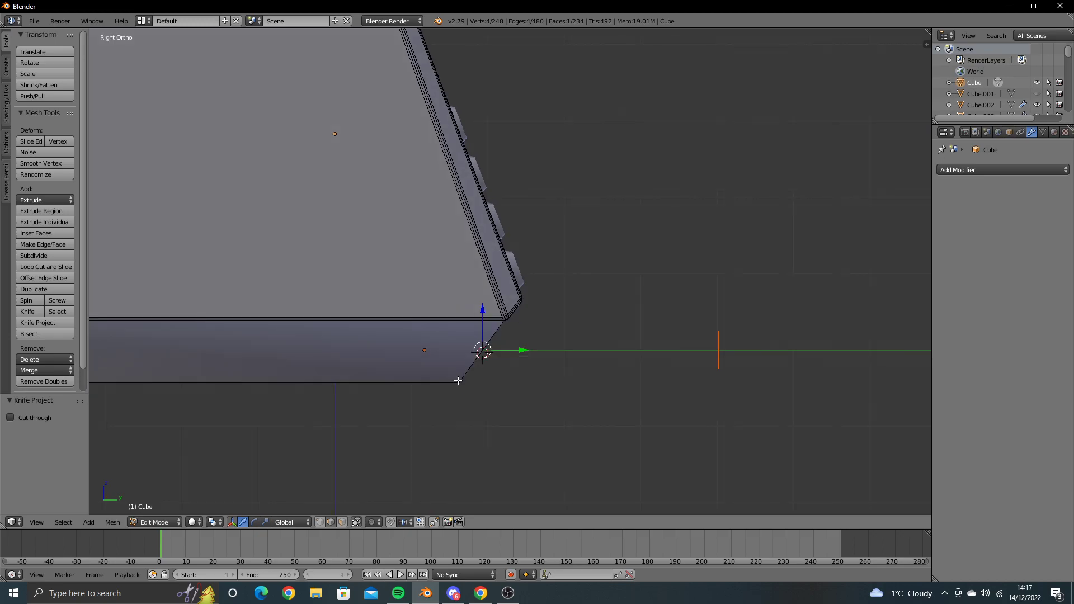
scroll(458, 380, up, 2)
mouse_move(458, 380)
shift+middle_down()
mouse_move(408, 329)
mouse_move(439, 328)
mouse_move(440, 349)
mouse_move(453, 347)
shift+middle_up()
scroll(408, 329, up, 2)
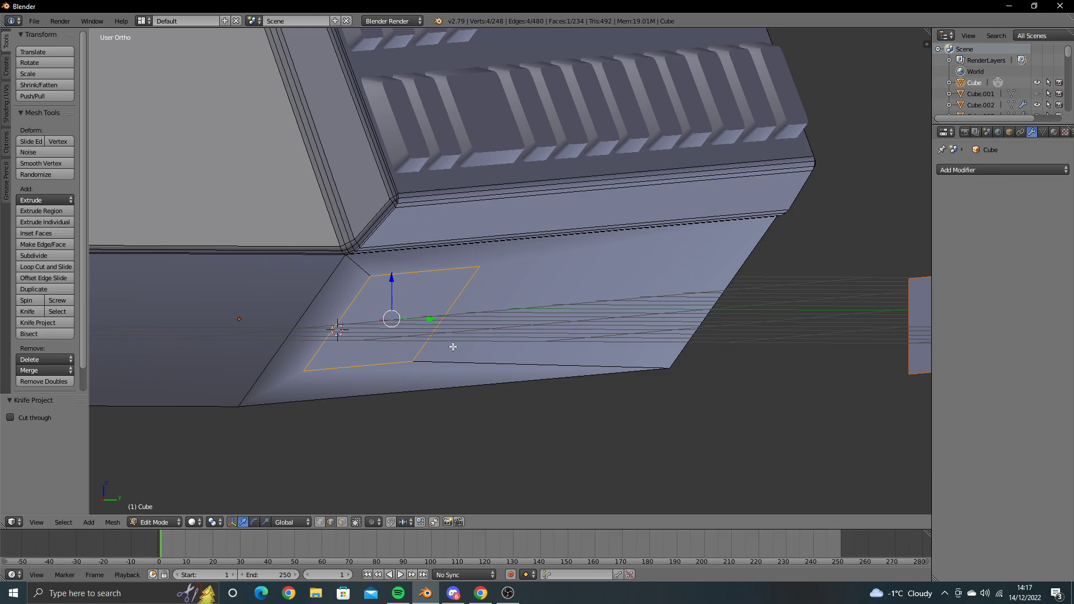
mouse_move(453, 347)
middle_down()
mouse_move(480, 340)
mouse_move(451, 431)
middle_up()
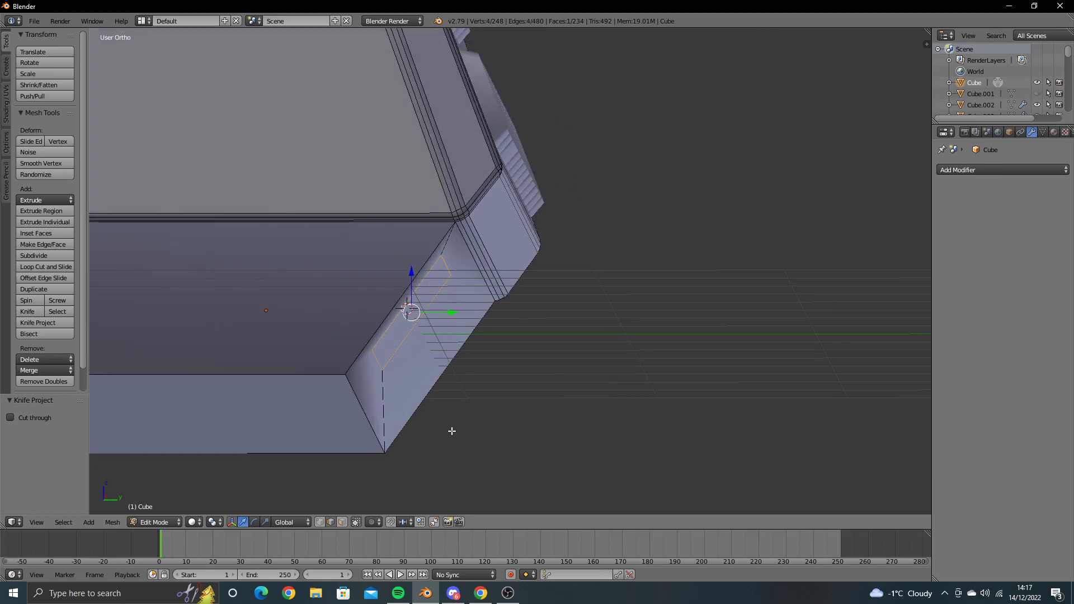
click(478, 594)
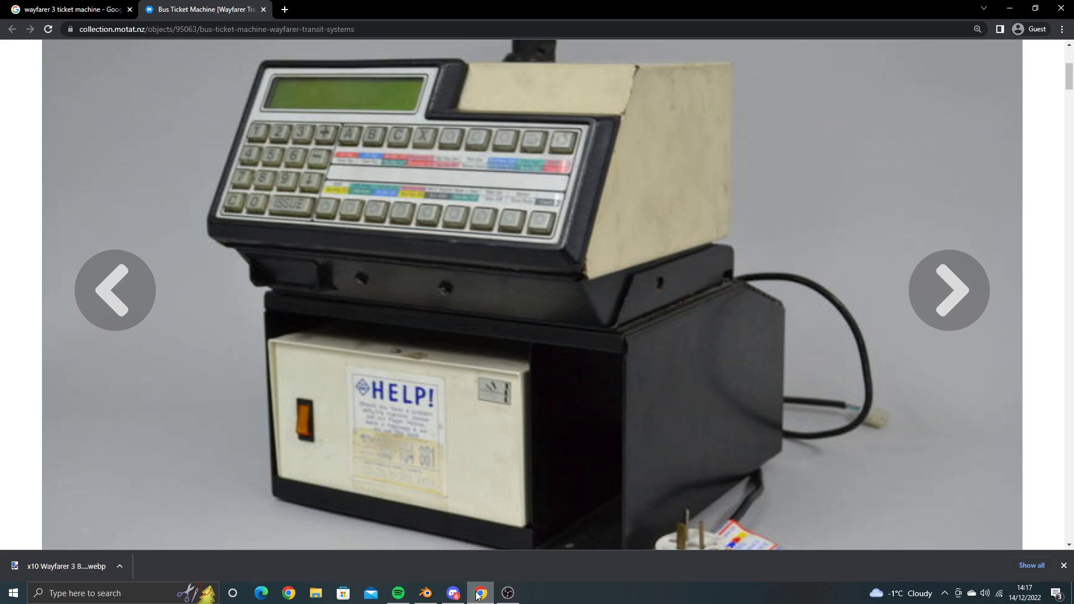
Step: Switch from the Chrome ticket machine reference photo back to Blender
click(478, 594)
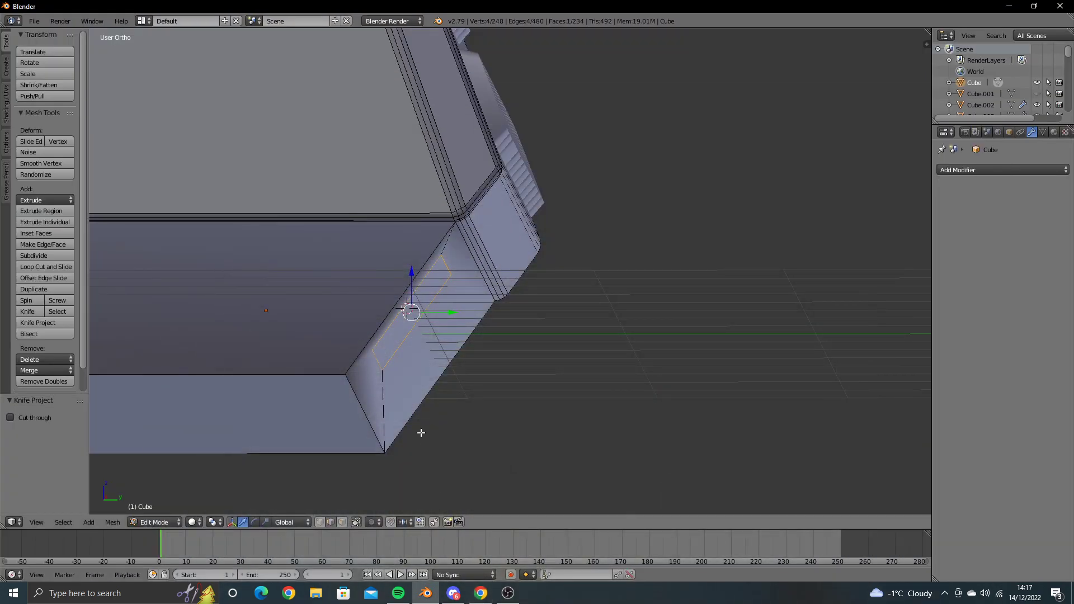
Step: Extrude the slot outline, flatten it on Y, and push it 0.25 deep along Y
key(ctrl+KP_3)
key(e)
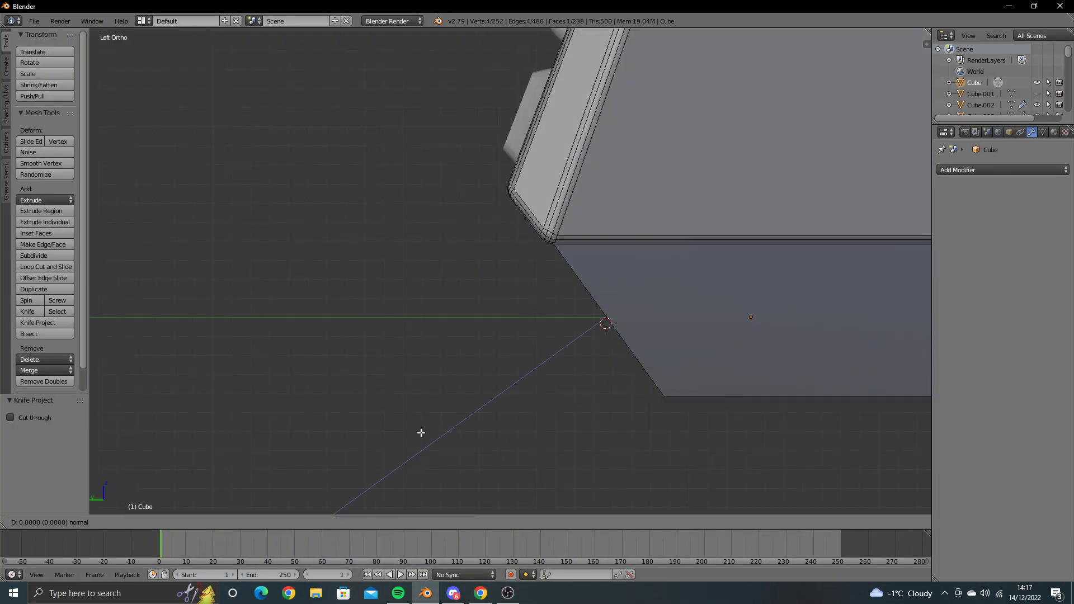
key(Return)
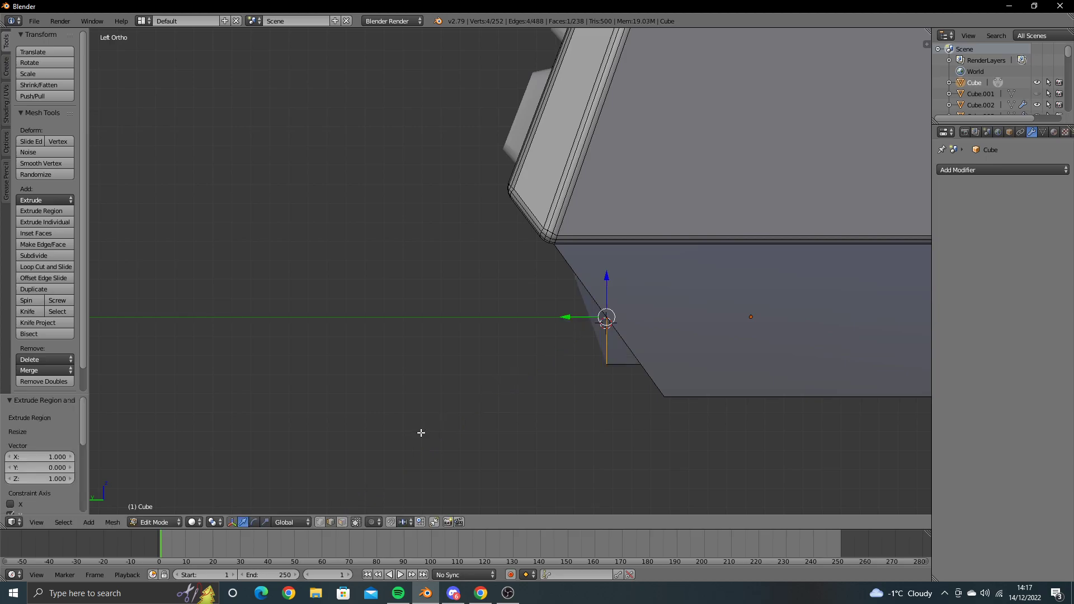
drag(582, 319, 527, 321)
mouse_move(528, 321)
middle_down()
mouse_move(774, 334)
mouse_move(763, 331)
middle_up()
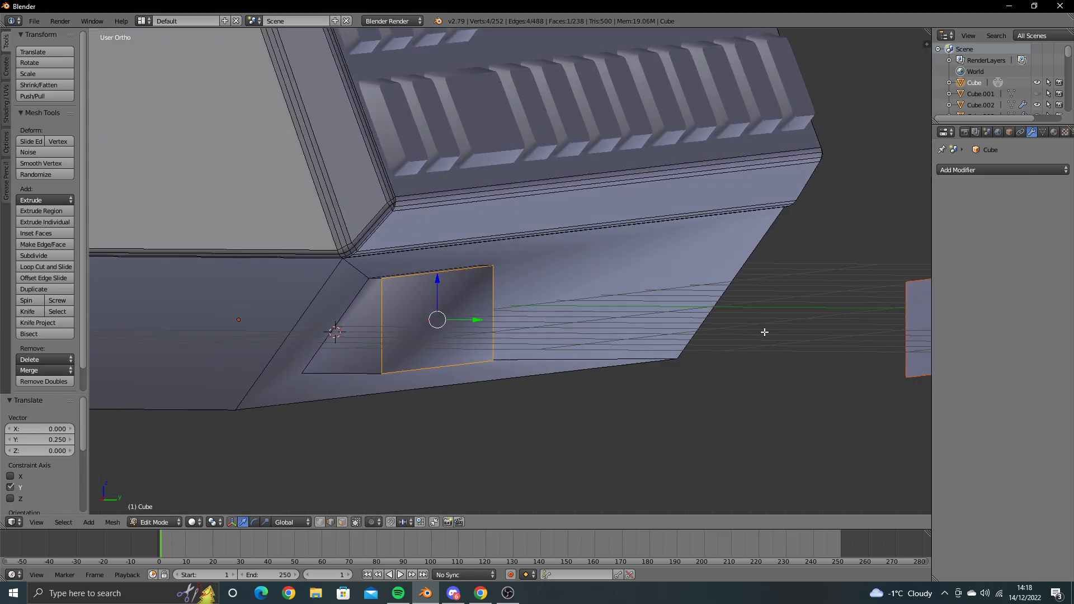
Step: Select a face inside the new recess and give it flat shading
key(a)
mouse_move(490, 381)
middle_down()
mouse_move(505, 371)
mouse_move(455, 384)
middle_up()
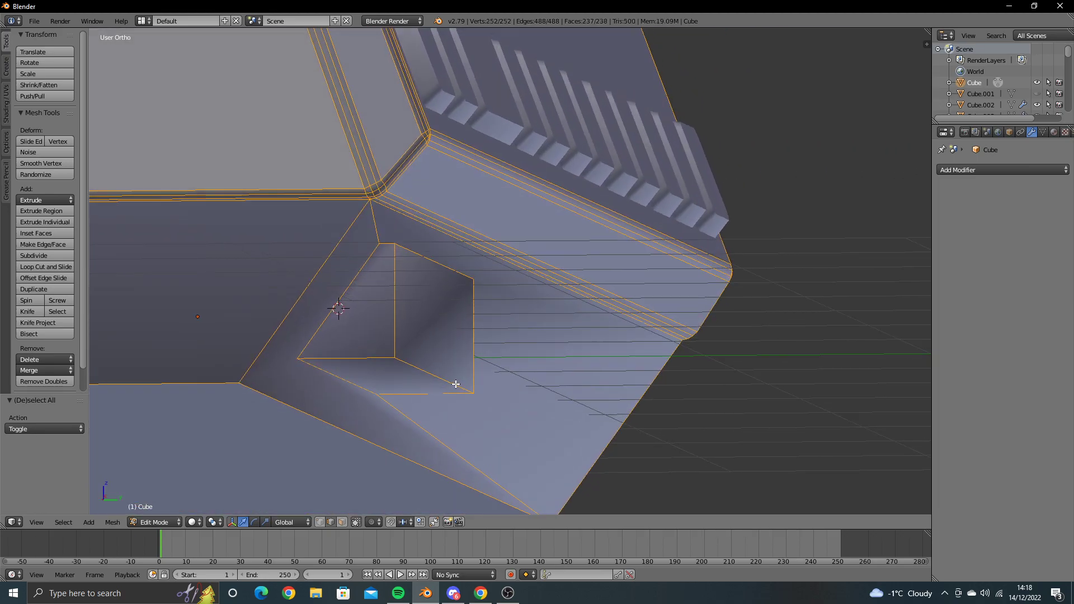
right_click(340, 433)
key(shift+KP_1)
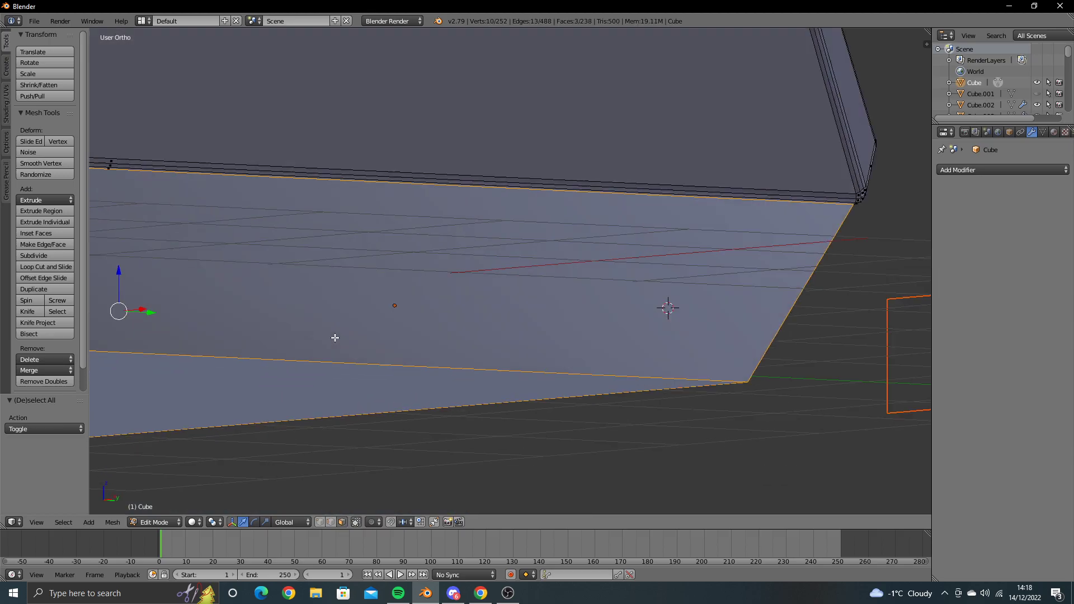
mouse_move(392, 362)
middle_down()
mouse_move(394, 374)
mouse_move(444, 371)
mouse_move(434, 279)
mouse_move(447, 291)
mouse_move(425, 309)
mouse_move(362, 315)
middle_up()
key(w)
click(459, 295)
scroll(479, 305, up, 2)
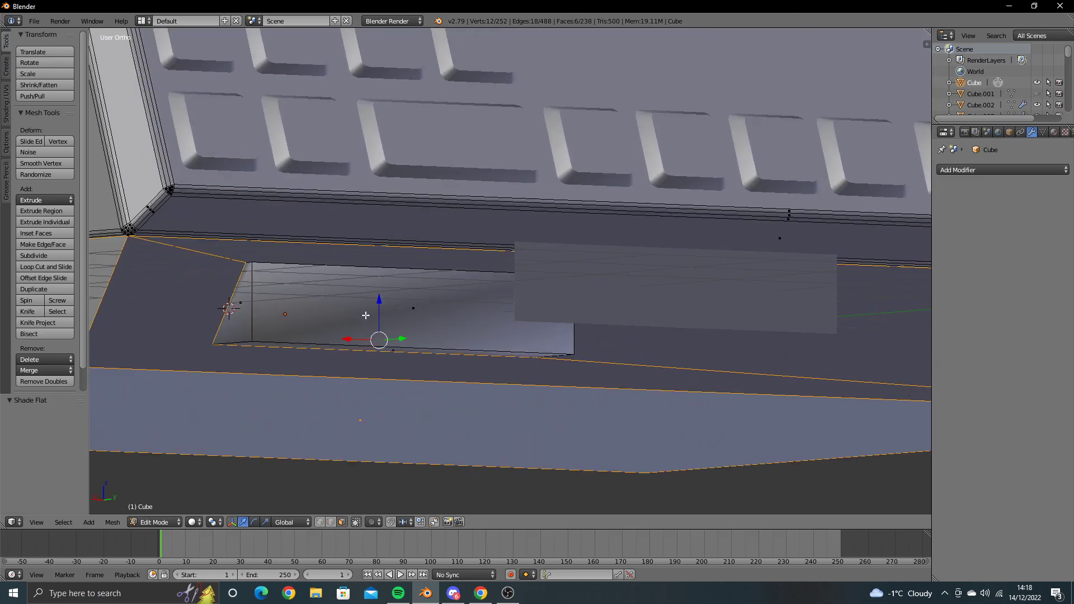
Step: Flip the normals of the two recess floor faces
right_click(321, 322)
scroll(298, 322, up, 2)
shift+right_click(333, 317)
mouse_move(298, 322)
middle_down()
mouse_move(333, 317)
mouse_move(276, 334)
middle_up()
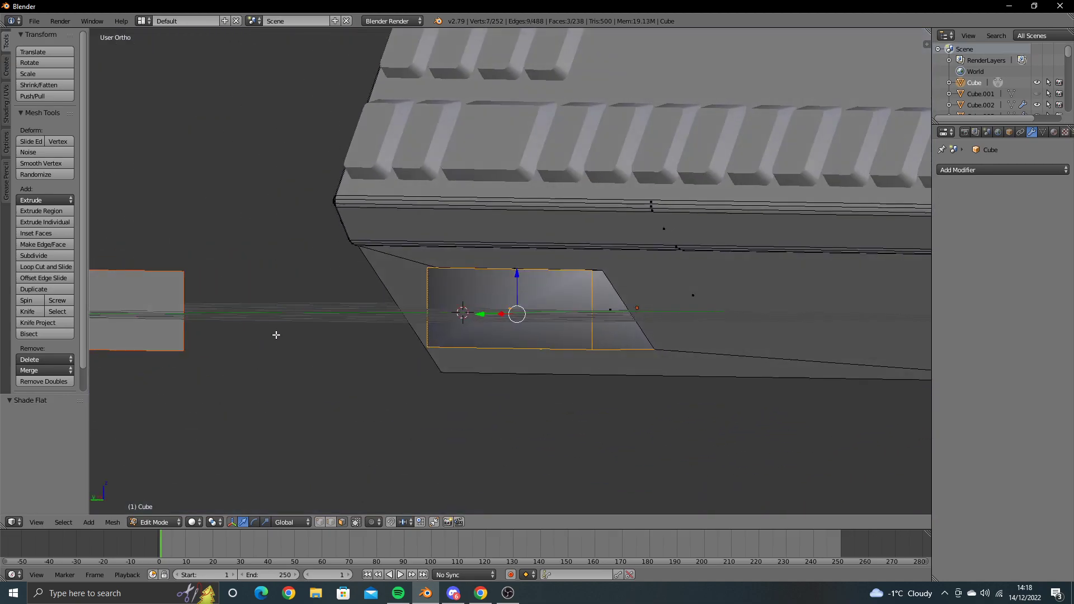
key(w)
click(600, 307)
mouse_move(601, 310)
middle_down()
mouse_move(305, 324)
mouse_move(345, 331)
mouse_move(283, 350)
mouse_move(377, 328)
mouse_move(369, 307)
mouse_move(417, 334)
mouse_move(435, 318)
mouse_move(423, 311)
middle_up()
Step: Fill the recess's missing wall face, then check the slot edges in wireframe
key(Tab)
key(Tab)
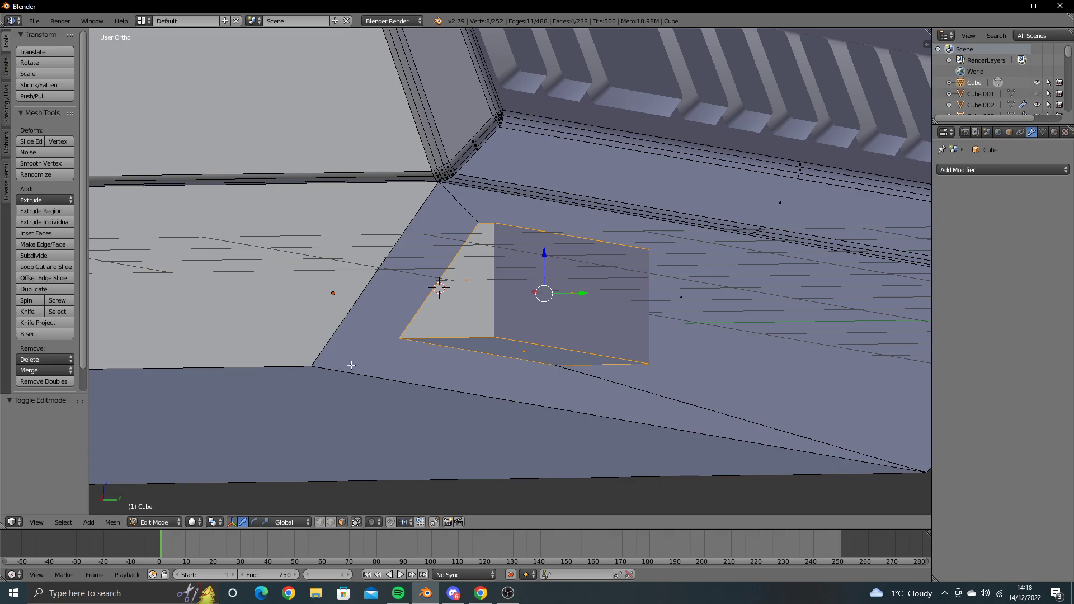
key(f)
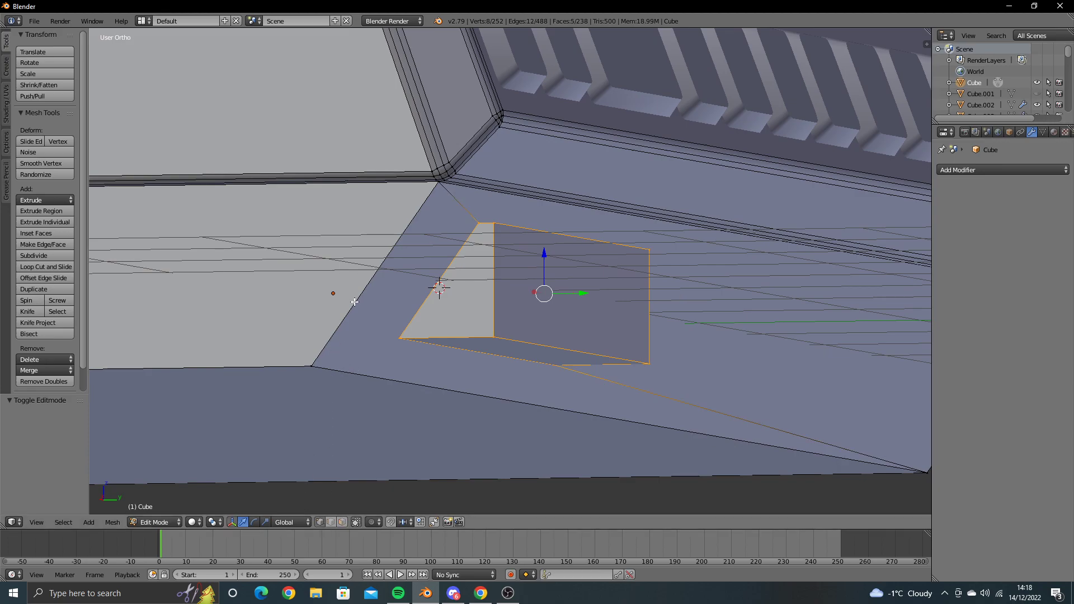
key(z)
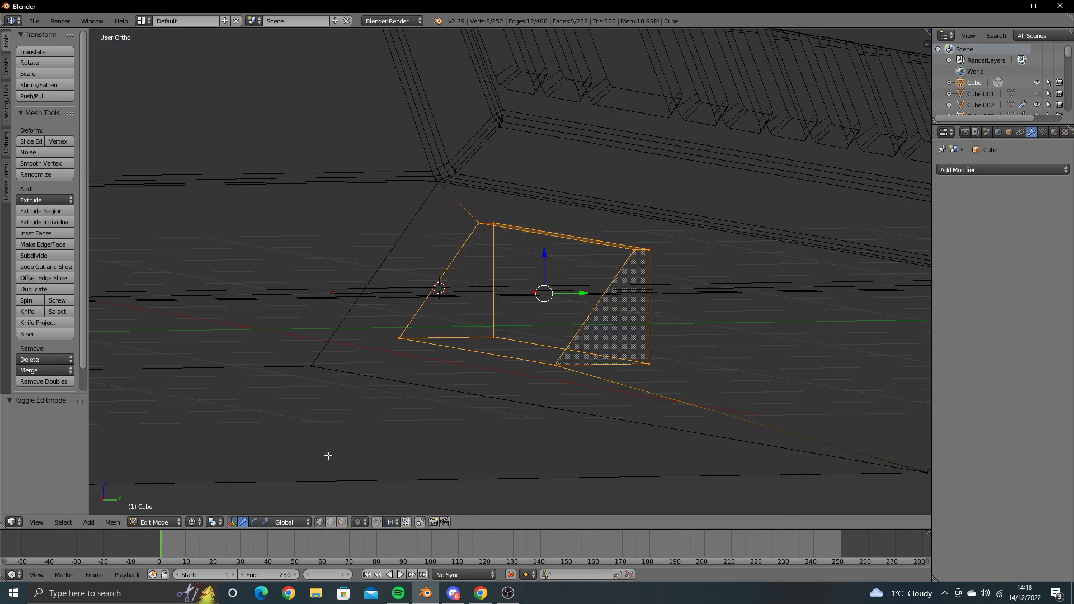
right_click(342, 298)
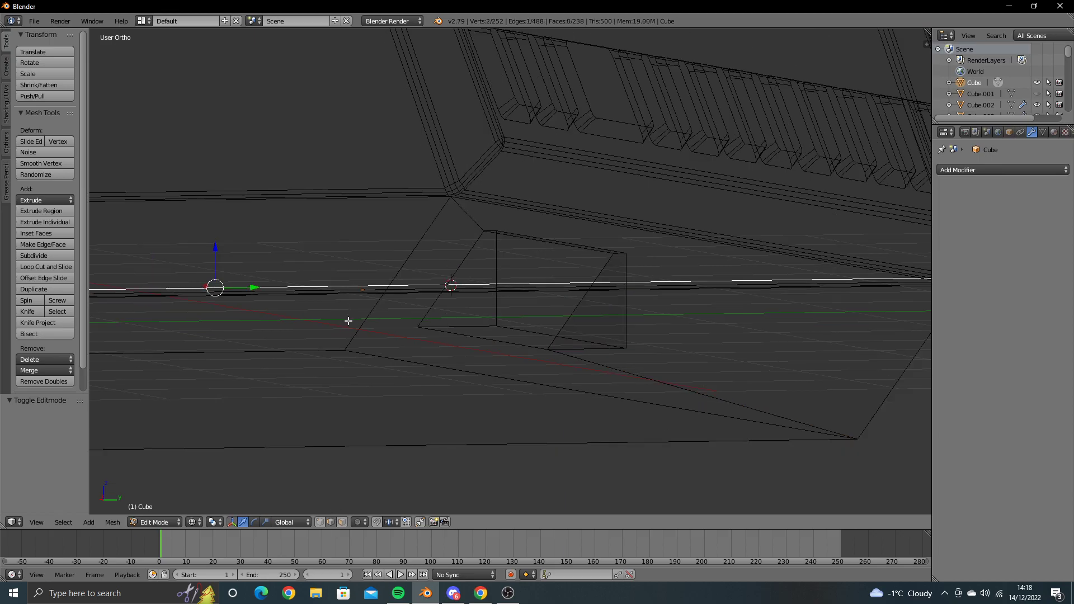
Step: Return to solid shading and select the protruding slab's corner edges
key(z)
scroll(358, 313, up, 4)
middle_drag(363, 316, 425, 320)
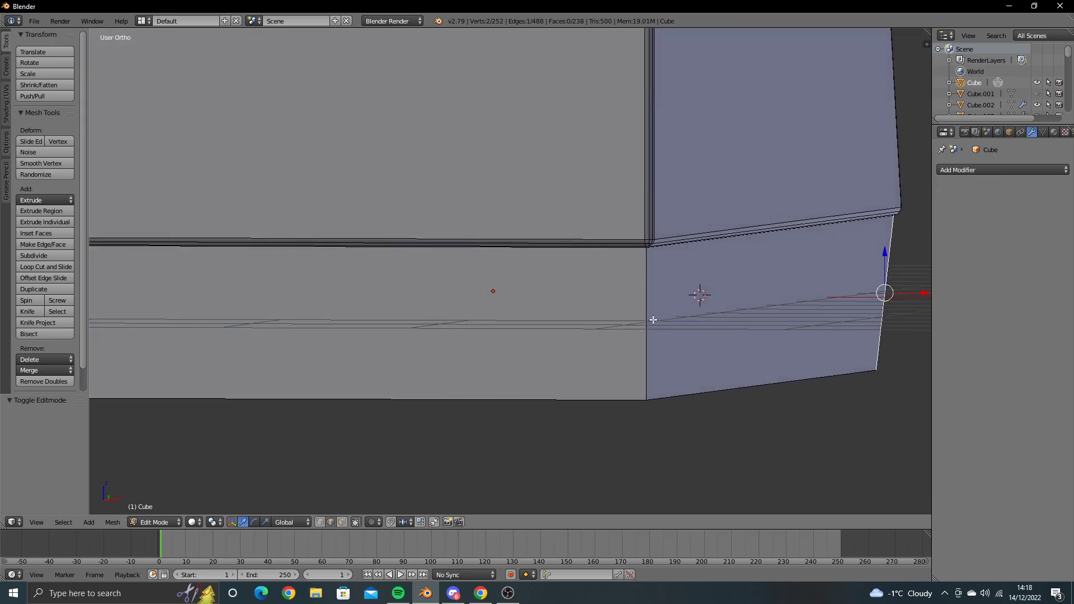
middle_drag(580, 322, 748, 324)
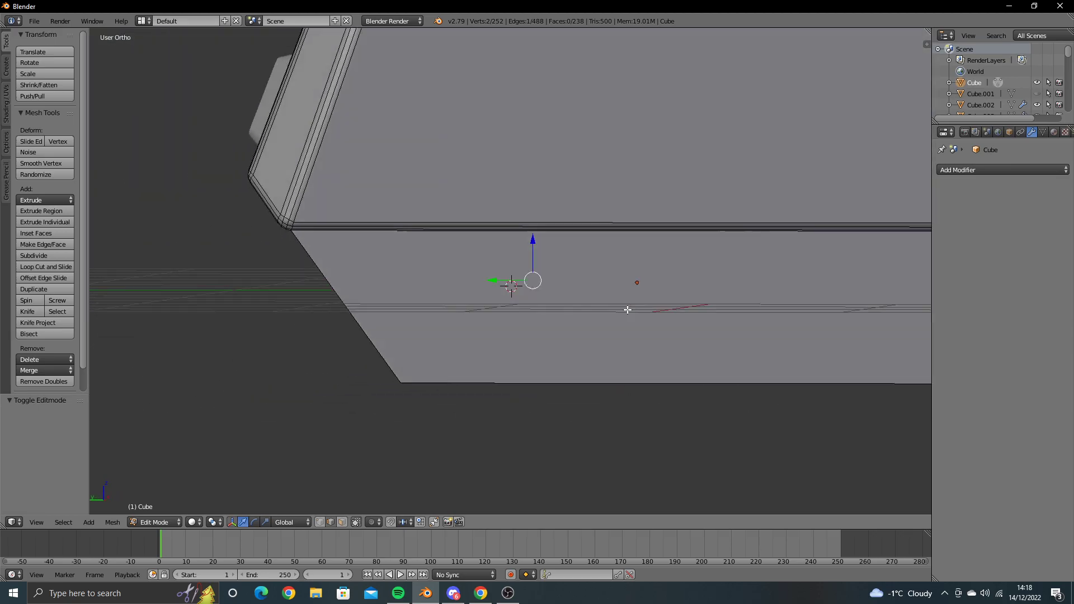
middle_drag(492, 310, 657, 309)
ctrl+scroll(657, 308, down, 5)
mouse_move(502, 306)
middle_down()
mouse_move(590, 304)
mouse_move(470, 316)
mouse_move(430, 271)
middle_up()
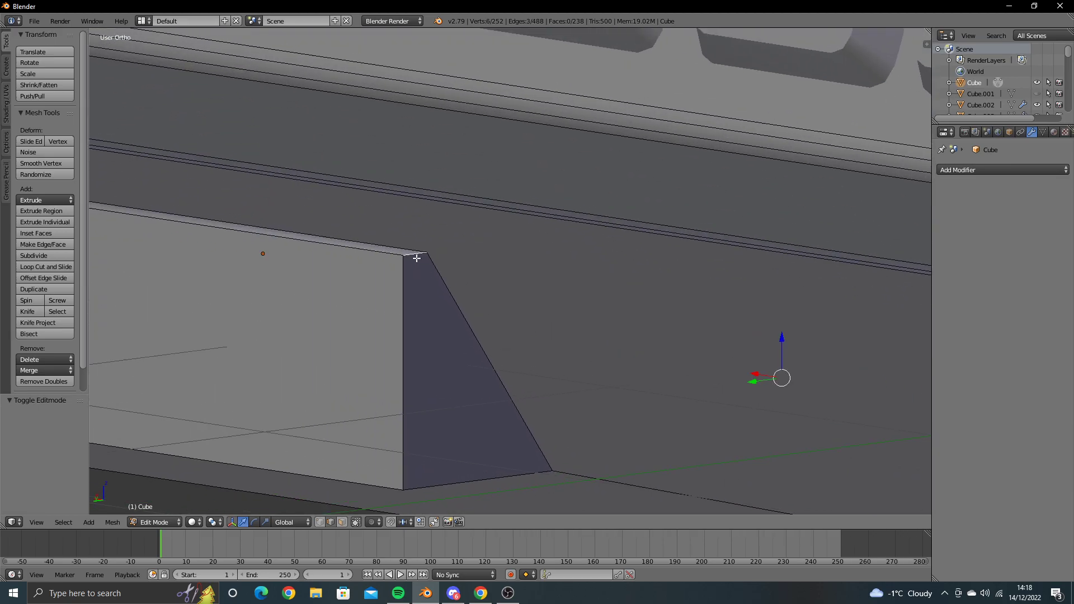
scroll(416, 258, down, 3)
mouse_move(348, 276)
middle_down()
mouse_move(468, 276)
mouse_move(496, 352)
middle_up()
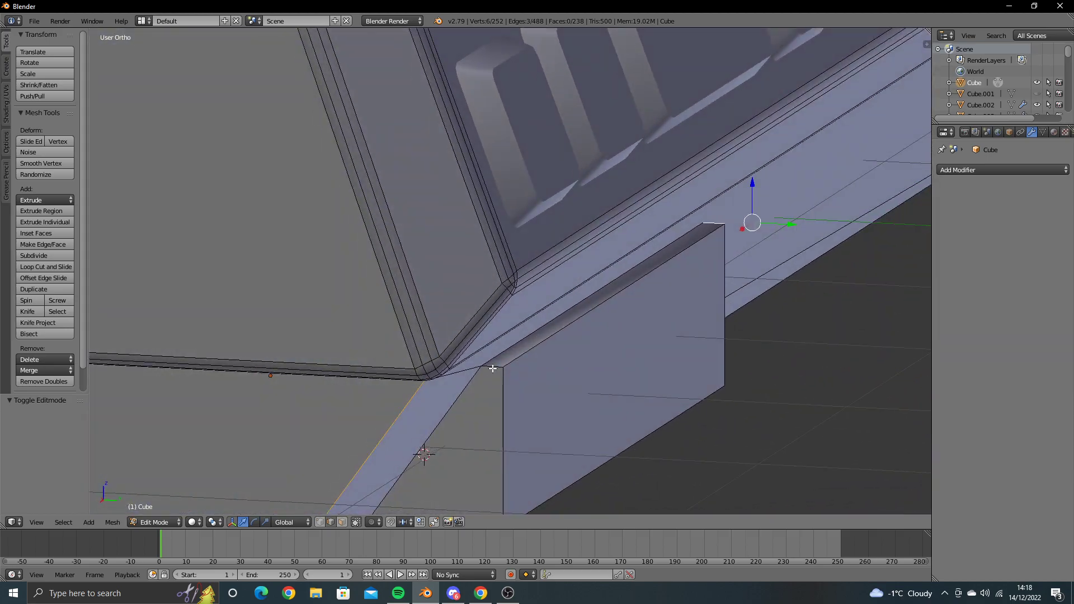
middle_drag(532, 387, 538, 367)
mouse_move(491, 340)
middle_down()
mouse_move(556, 355)
mouse_move(465, 354)
middle_up()
shift+right_click(538, 375)
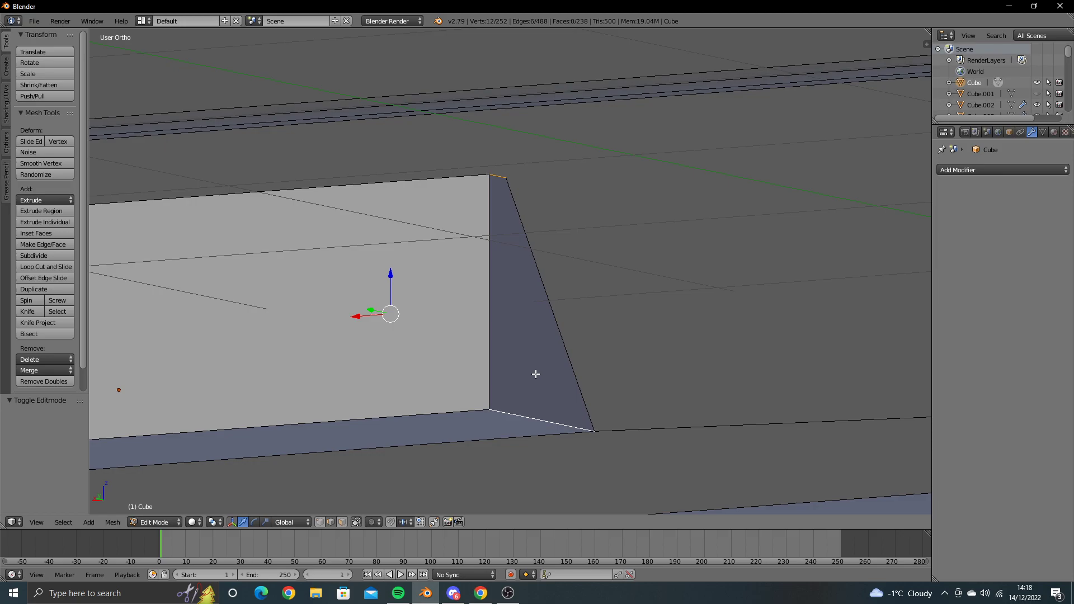
Step: Bevel the slab's corner edges with 3 segments and smooth-shade them
key(ctrl+b)
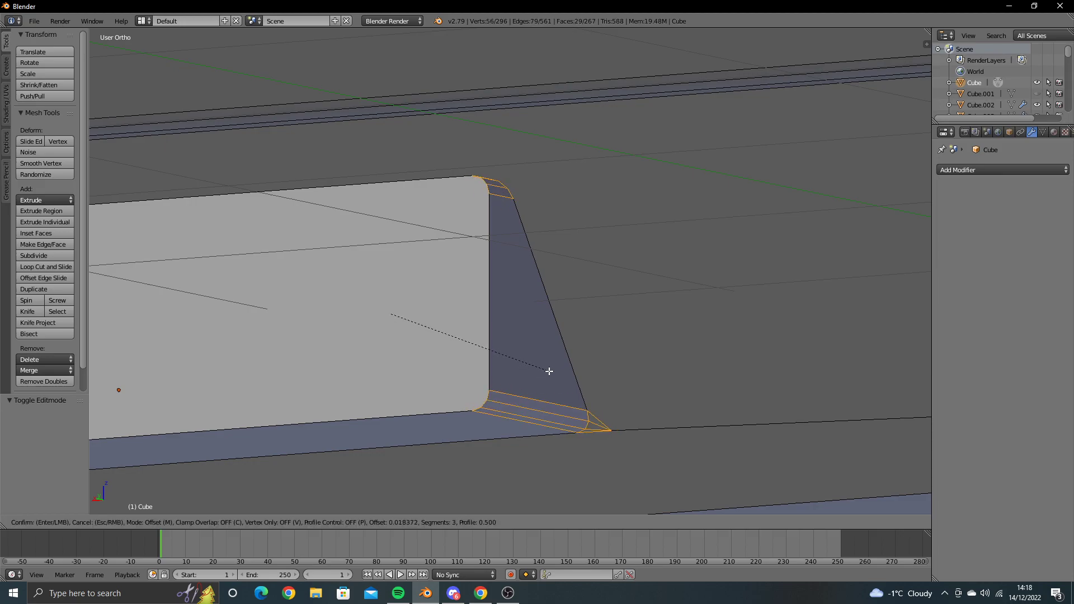
click(554, 370)
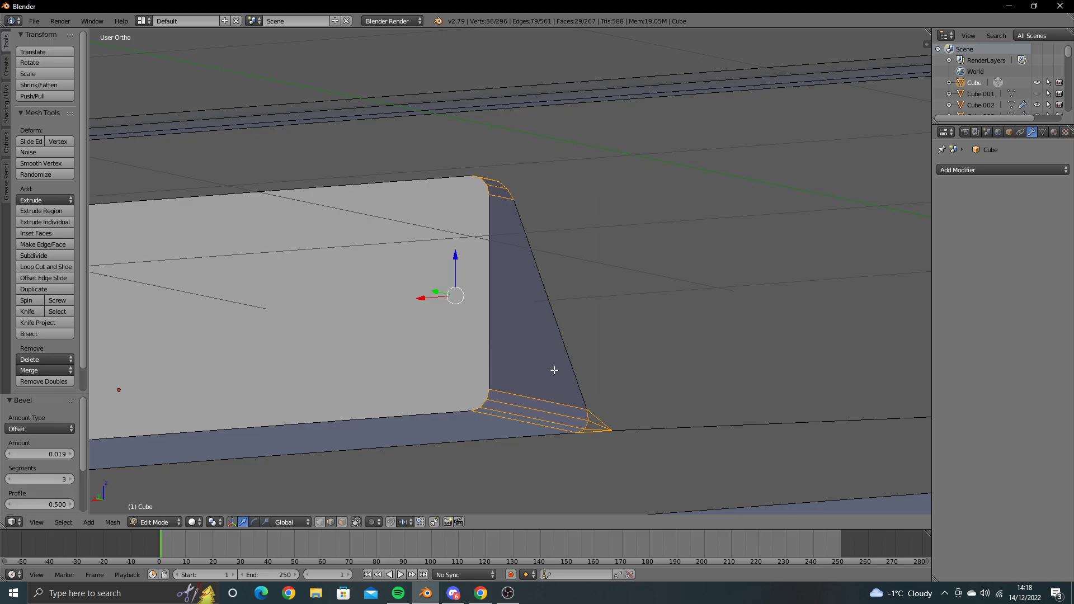
key(w)
click(439, 362)
scroll(439, 361, down, 4)
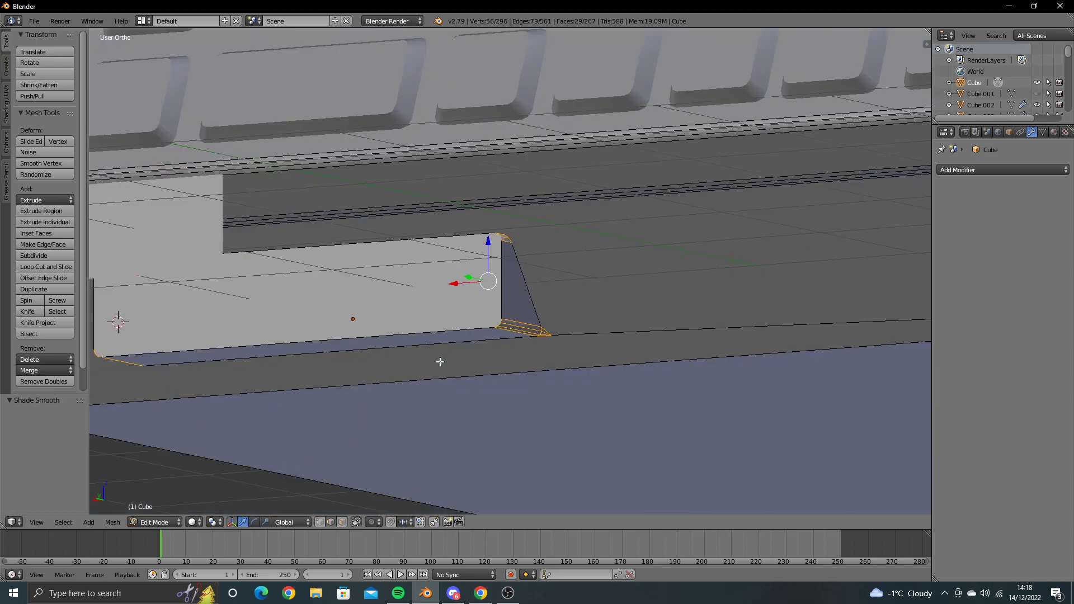
scroll(440, 361, down, 3)
mouse_move(429, 364)
middle_down()
mouse_move(384, 374)
mouse_move(532, 369)
middle_up()
scroll(401, 353, up, 5)
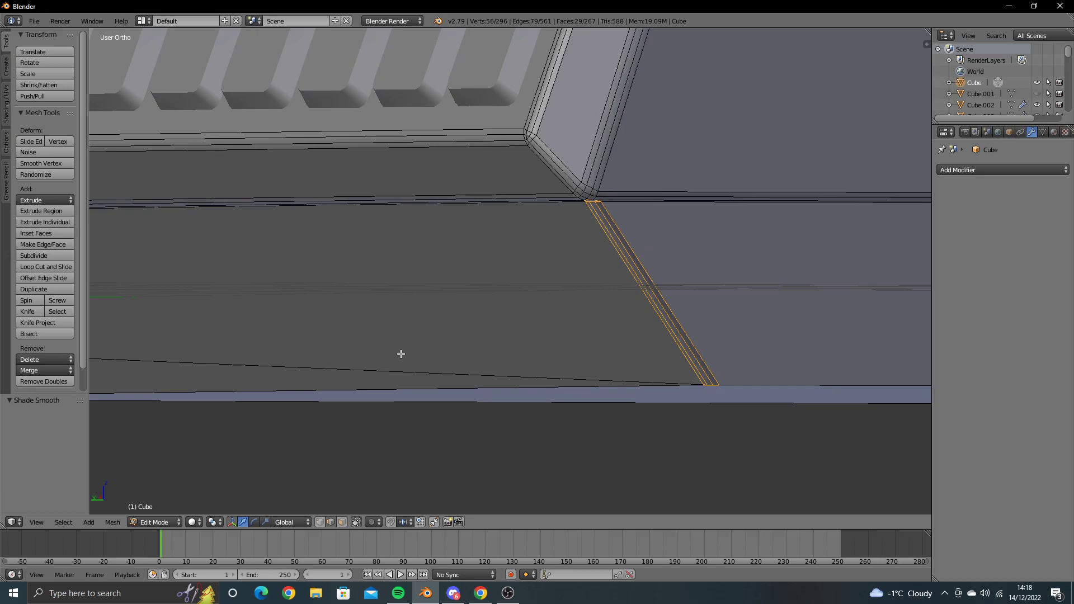
Step: Inspect the bevelled slab and add another corner vertex to the selection
key(Tab)
middle_drag(400, 353, 596, 345)
scroll(447, 341, down, 3)
scroll(478, 347, up, 3)
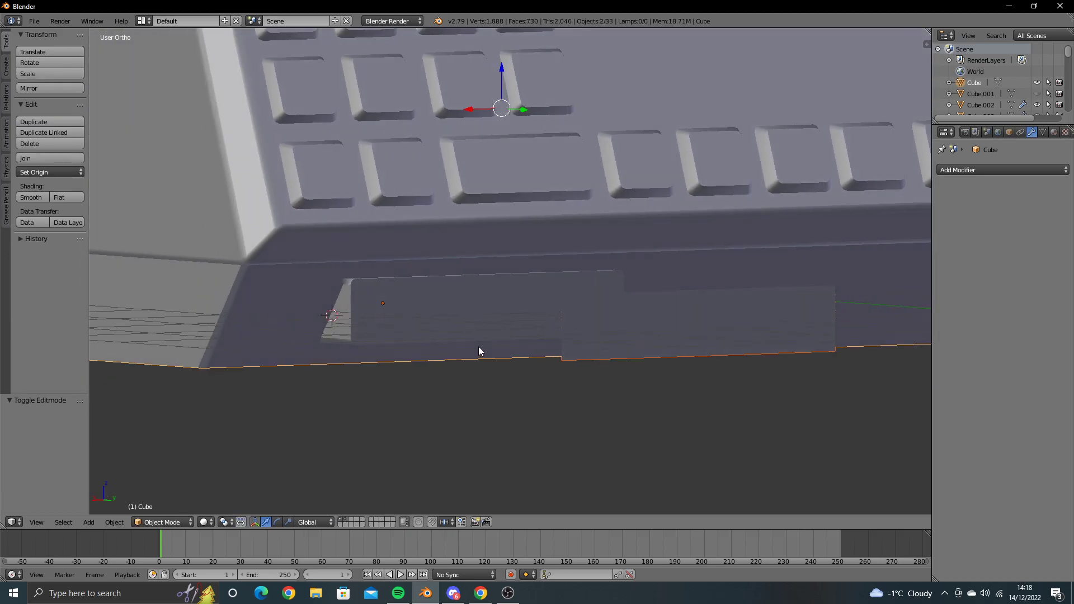
key(Tab)
scroll(352, 340, up, 2)
mouse_move(353, 340)
middle_down()
mouse_move(328, 343)
mouse_move(392, 475)
middle_up()
scroll(424, 340, up, 4)
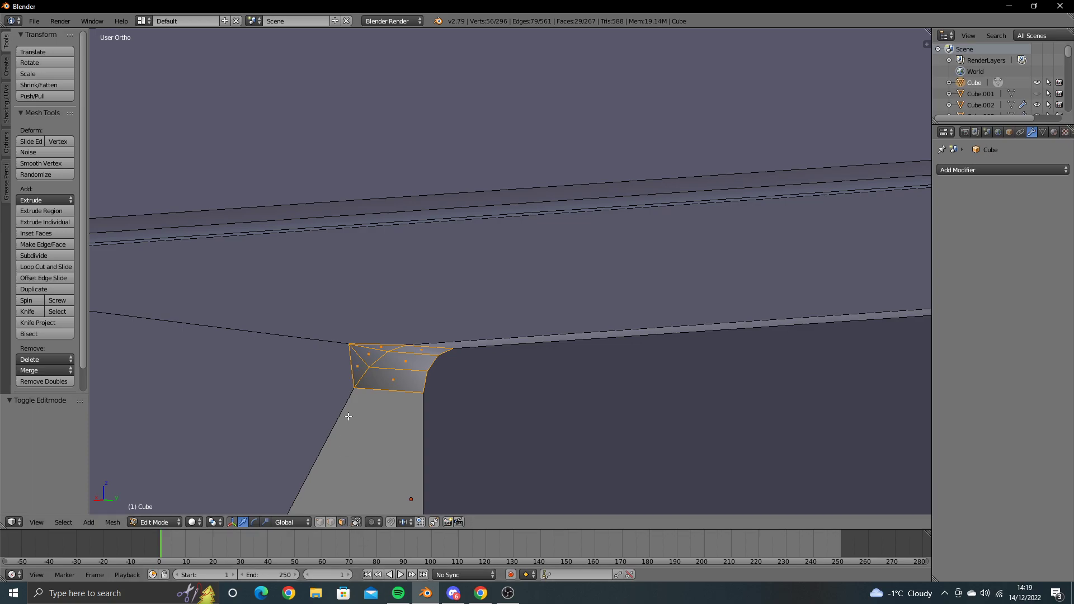
shift+right_click(388, 344)
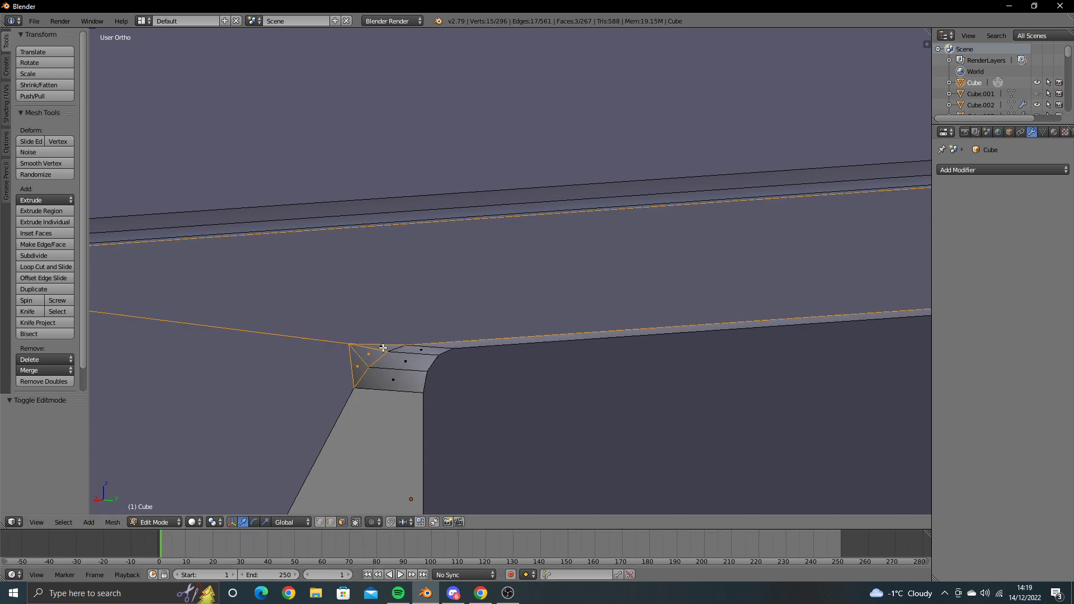
mouse_move(389, 344)
middle_down()
mouse_move(377, 359)
mouse_move(381, 350)
middle_up()
scroll(385, 339, up, 3)
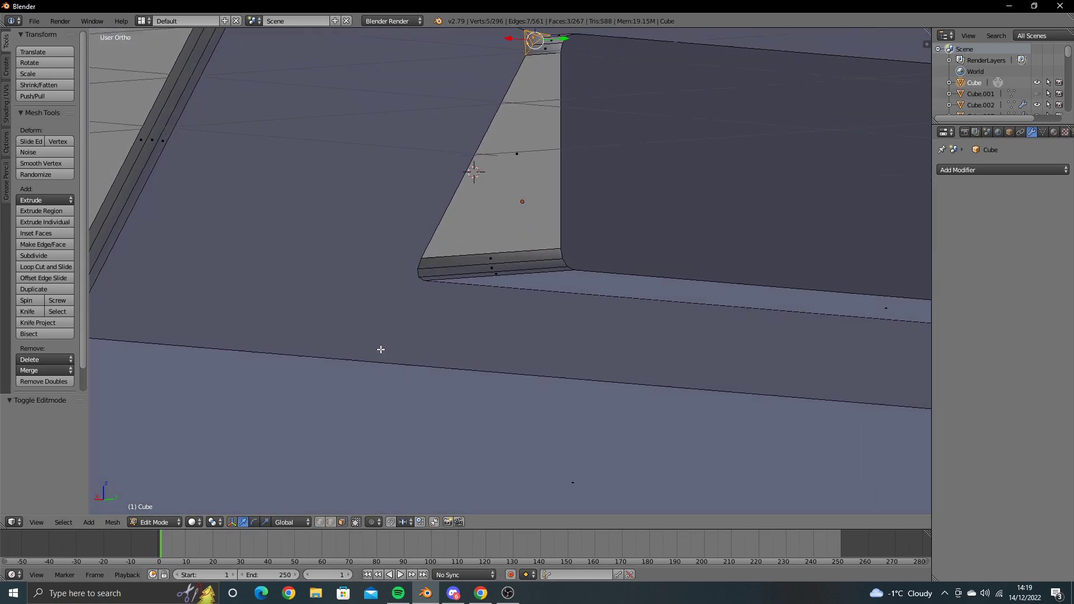
Step: Give the selected bevelled corner faces below the key row flat shading
mouse_move(536, 356)
middle_down()
mouse_move(468, 370)
mouse_move(661, 312)
middle_up()
scroll(546, 350, up, 3)
scroll(400, 343, up, 2)
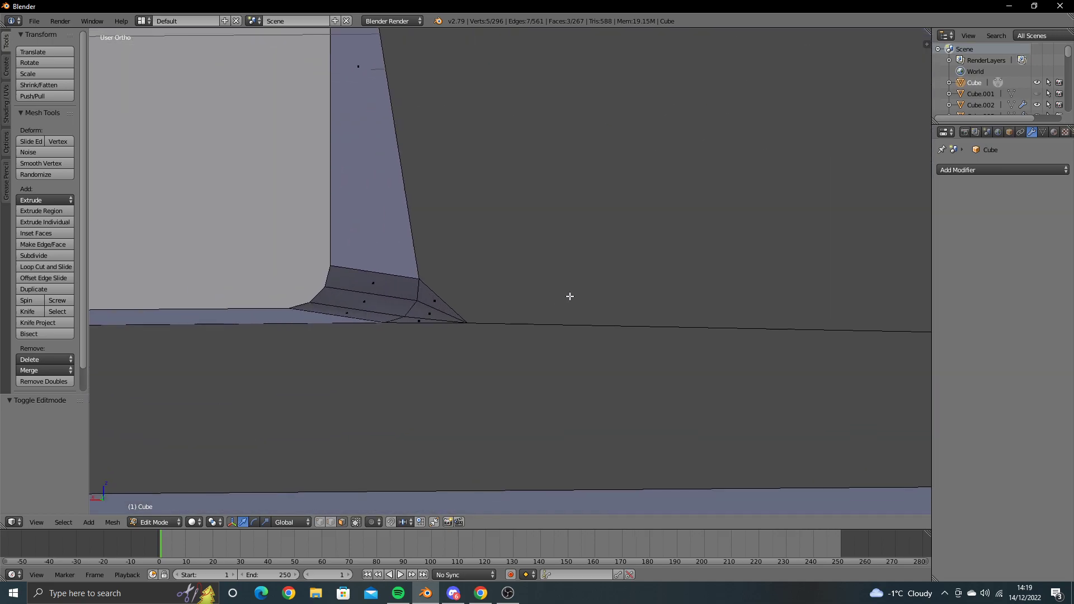
scroll(569, 297, up, 2)
mouse_move(394, 368)
middle_down()
mouse_move(393, 355)
mouse_move(424, 336)
mouse_move(511, 329)
mouse_move(506, 338)
mouse_move(524, 348)
mouse_move(450, 350)
mouse_move(479, 340)
middle_up()
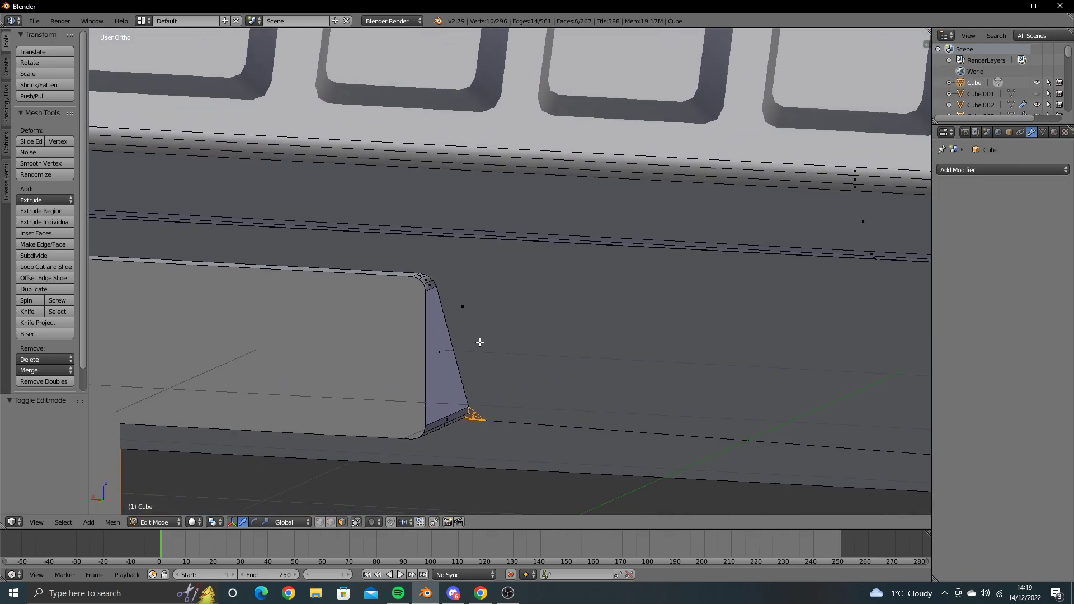
scroll(412, 336, up, 3)
mouse_move(412, 335)
middle_down()
mouse_move(485, 311)
mouse_move(588, 313)
mouse_move(514, 304)
middle_up()
scroll(462, 324, down, 3)
key(w)
click(468, 331)
Step: Hide the Cube.032 box and select the key plate object Cube
key(Tab)
key(Tab)
key(Tab)
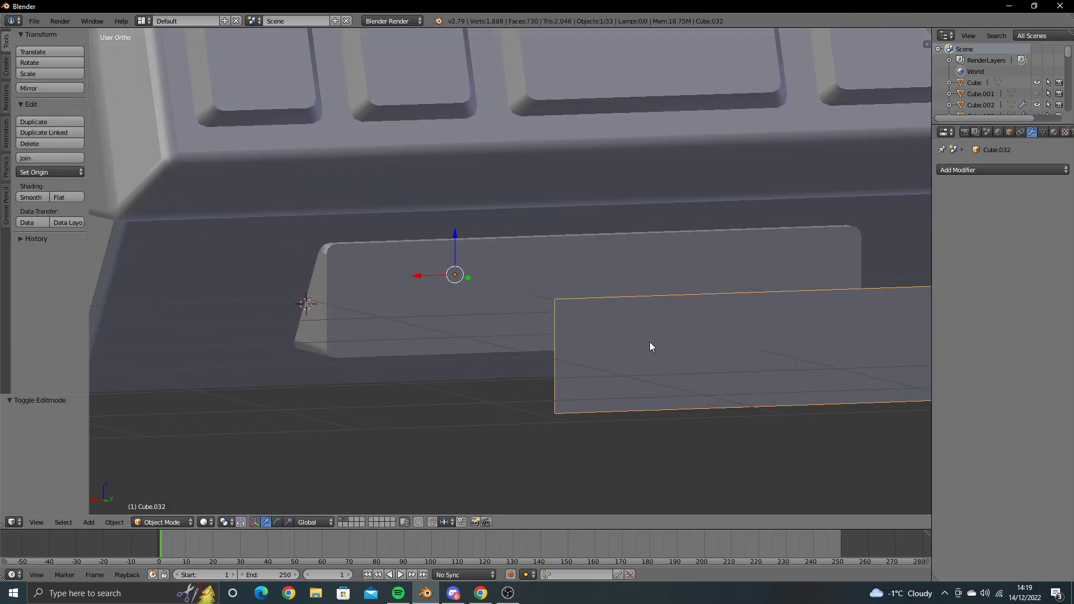
key(Delete)
right_click(600, 318)
key(Tab)
Step: Inset the slot face on the base's front
key(KP_1)
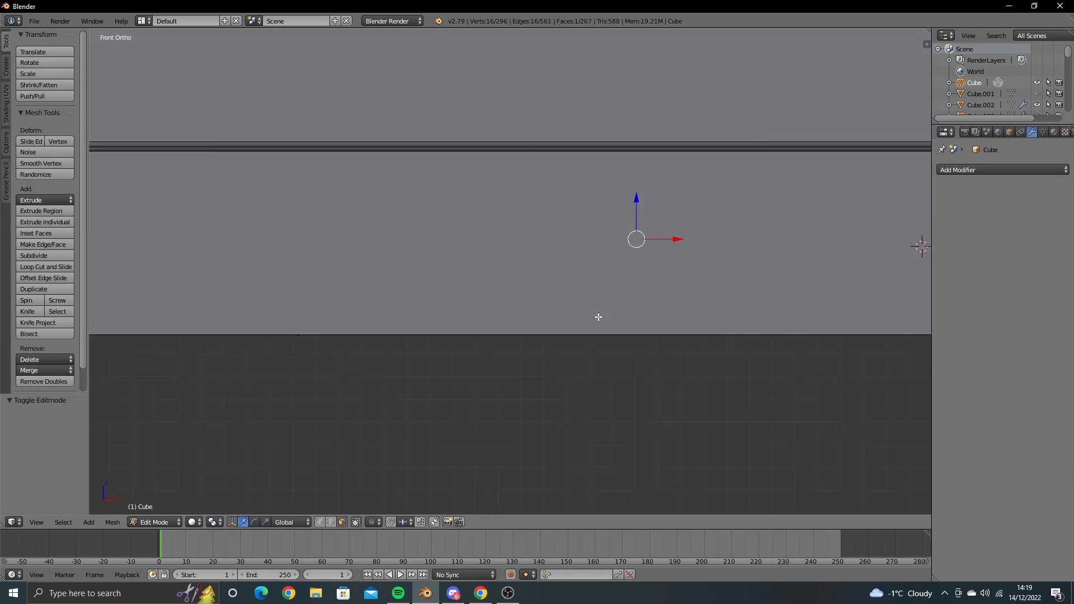
key(ctrl+KP_1)
mouse_move(500, 239)
shift+middle_down()
mouse_move(546, 245)
mouse_move(619, 280)
shift+middle_up()
scroll(587, 263, up, 1)
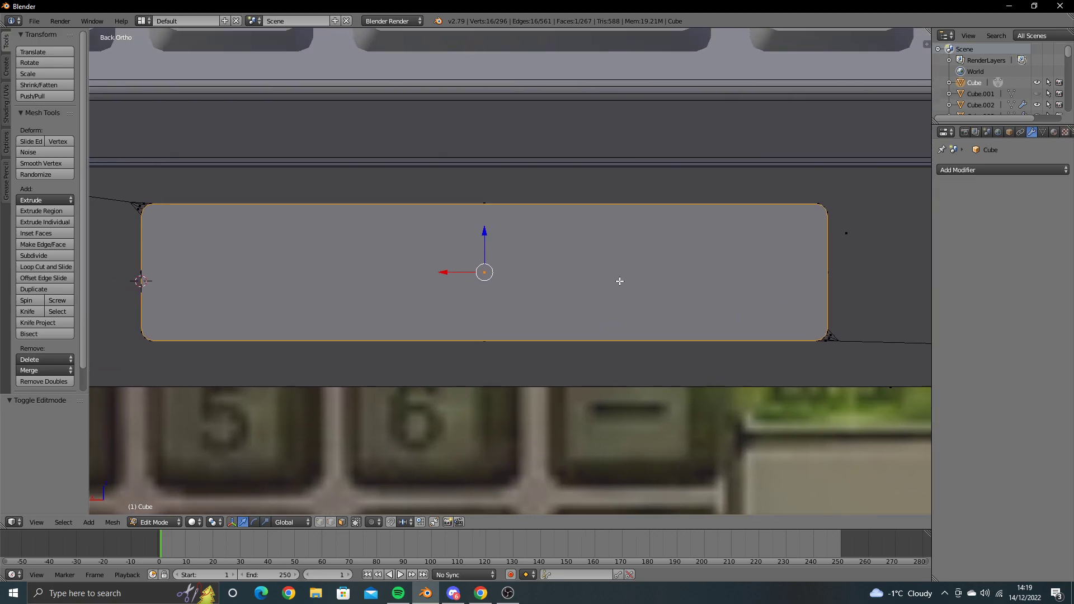
key(i)
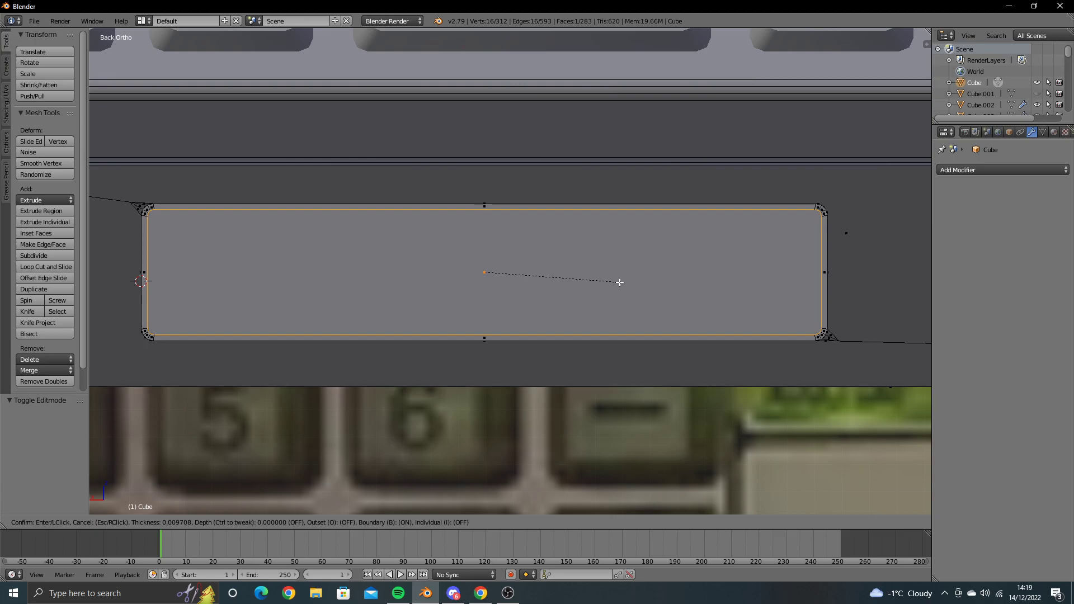
click(619, 282)
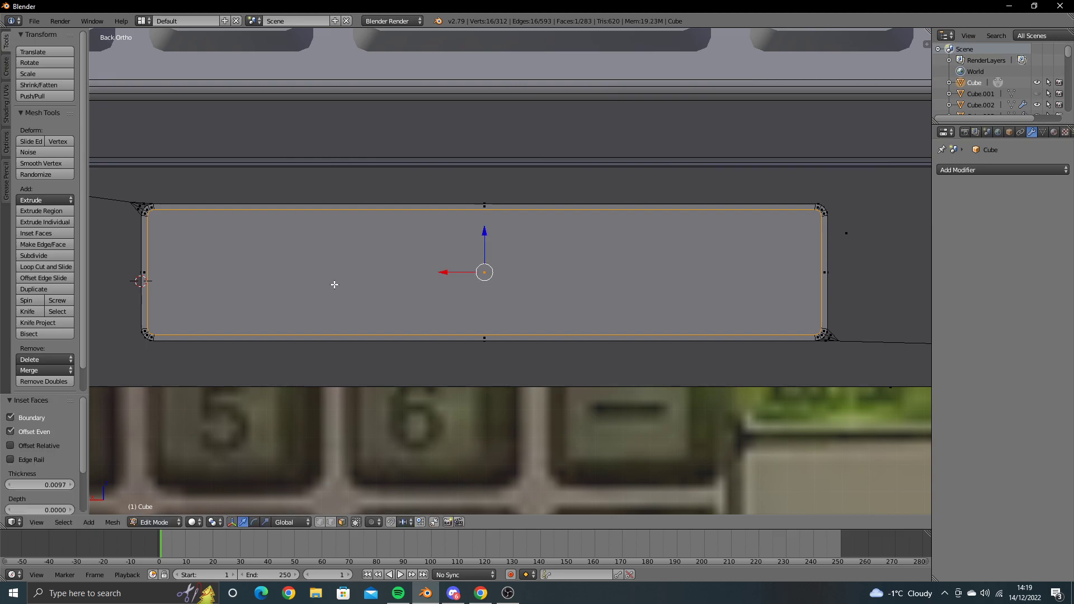
Step: Extrude the inset face 1.184 inward along Y and deselect all in Object Mode
mouse_move(334, 285)
middle_down()
mouse_move(395, 292)
mouse_move(436, 314)
mouse_move(359, 355)
mouse_move(369, 331)
middle_up()
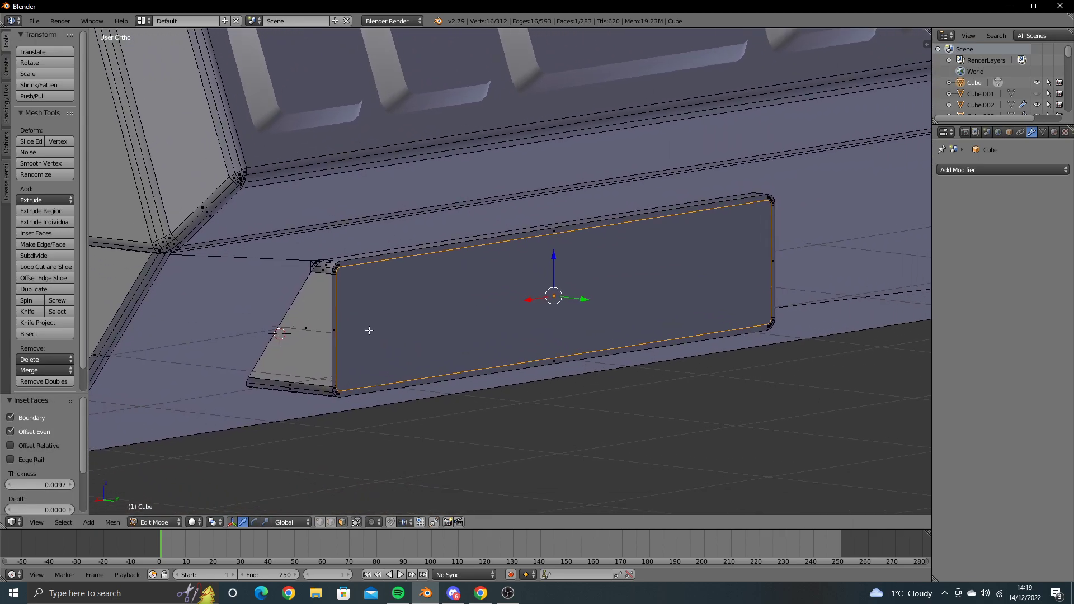
key(e)
key(y)
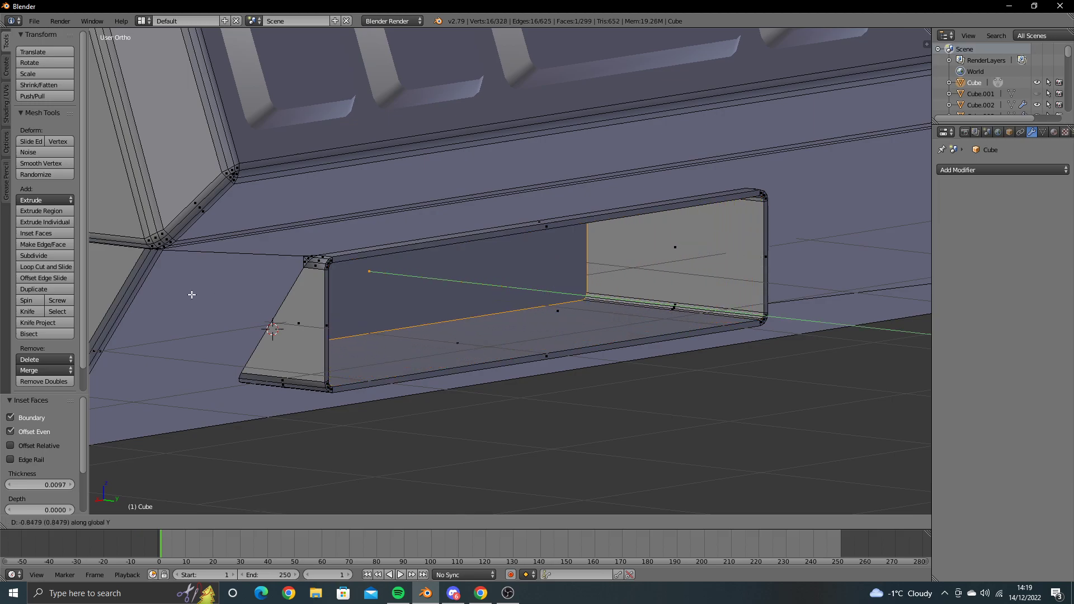
click(123, 293)
mouse_move(253, 310)
middle_down()
mouse_move(451, 338)
mouse_move(457, 328)
mouse_move(297, 353)
mouse_move(462, 381)
mouse_move(451, 355)
mouse_move(513, 363)
mouse_move(508, 375)
mouse_move(461, 382)
mouse_move(360, 381)
mouse_move(326, 376)
mouse_move(530, 370)
mouse_move(504, 350)
mouse_move(593, 442)
middle_up()
key(Tab)
key(a)
scroll(570, 437, down, 3)
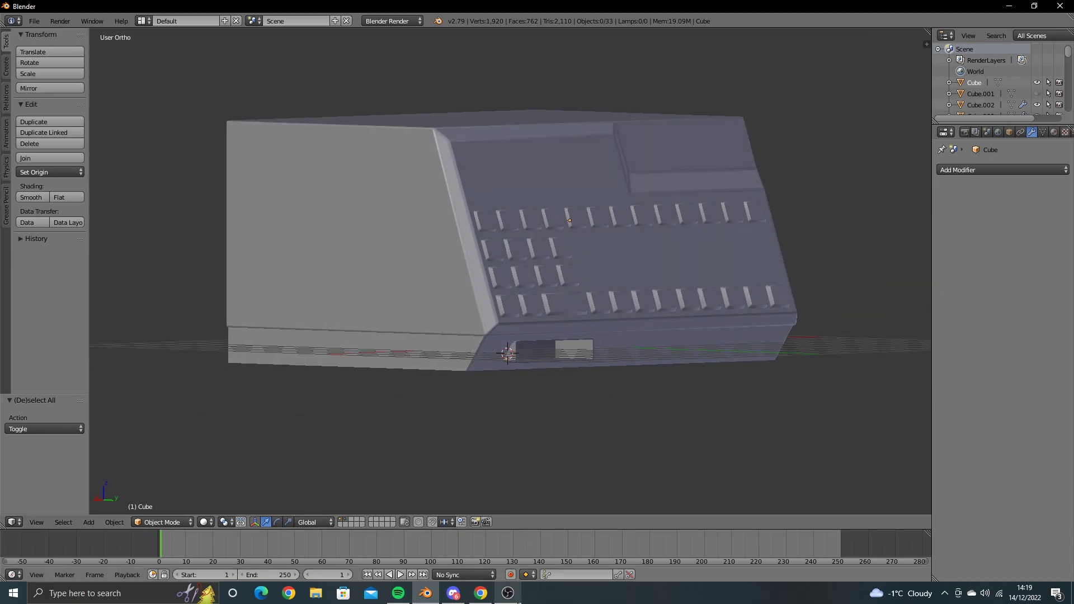
Step: Select the base box's vertical front corner edge in Edit Mode
click(508, 593)
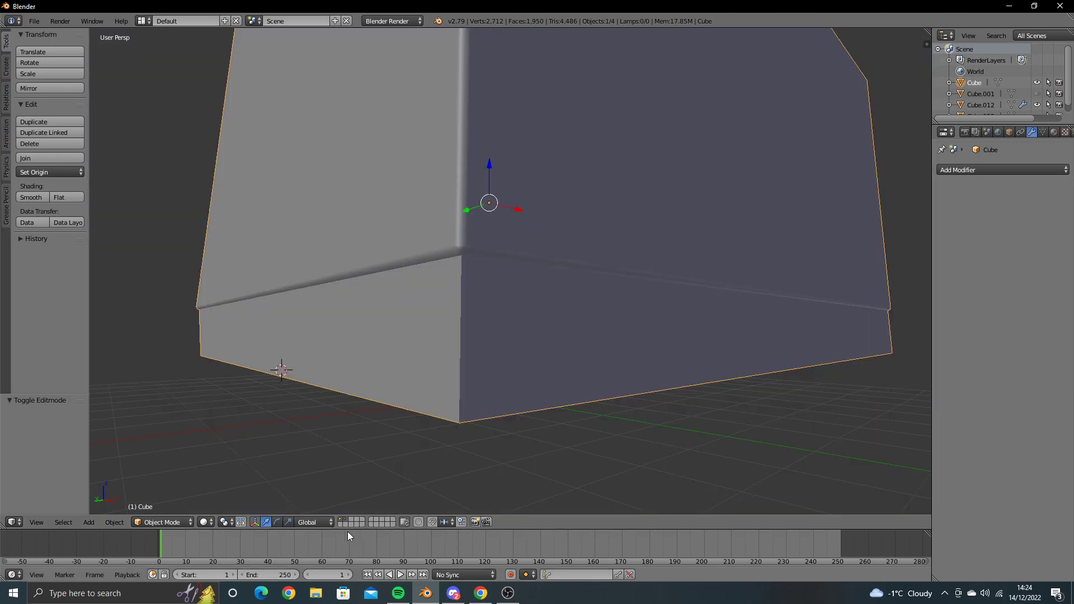
key(Tab)
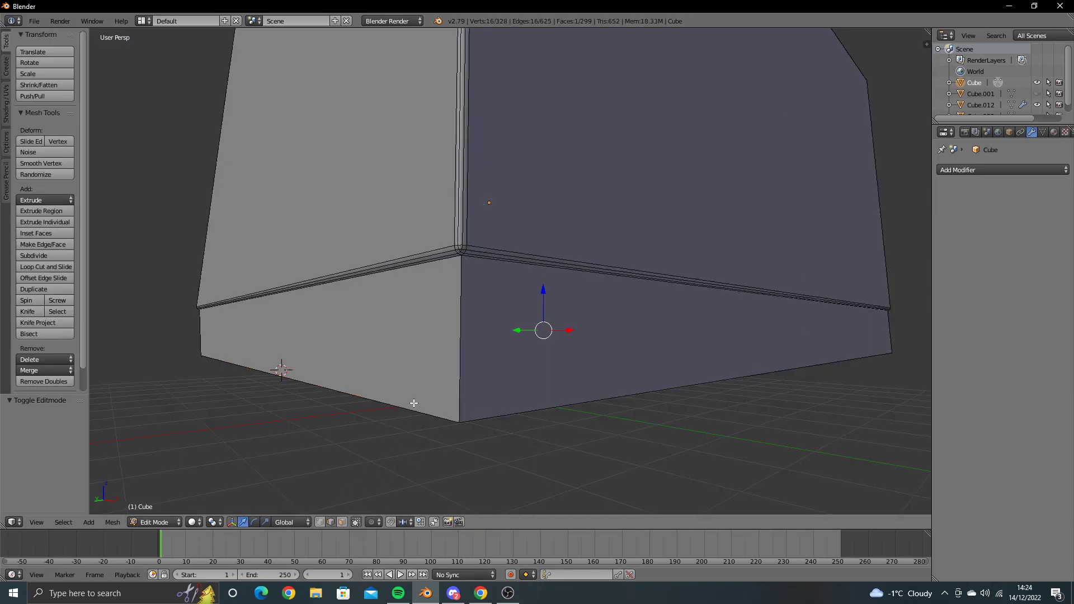
right_click(460, 336)
scroll(459, 335, down, 5)
middle_drag(460, 336, 492, 381)
scroll(493, 381, up, 5)
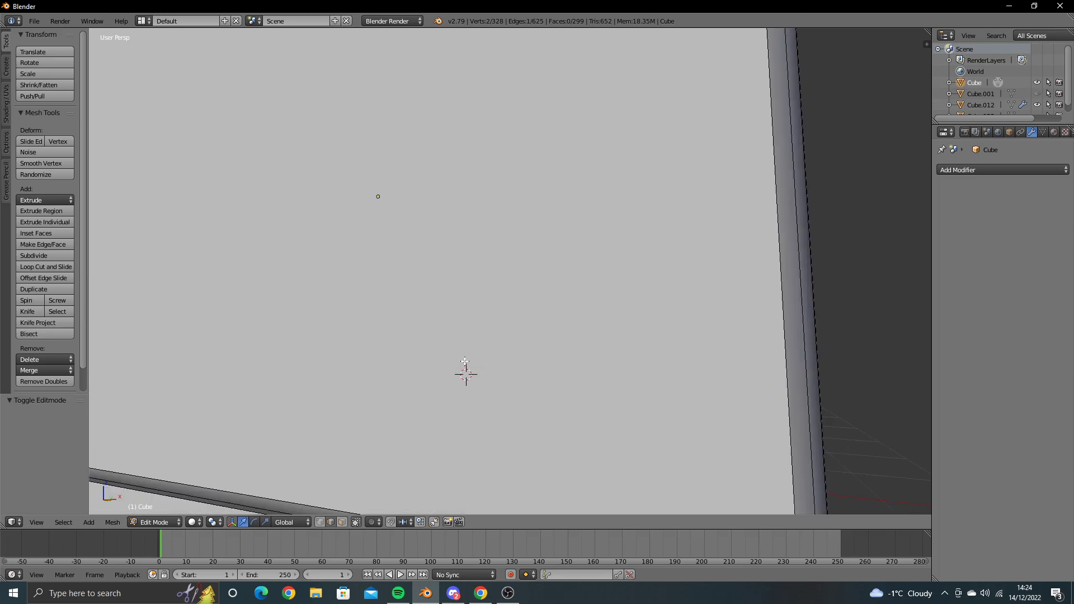
scroll(527, 367, down, 2)
mouse_move(554, 367)
middle_down()
mouse_move(497, 371)
mouse_move(485, 339)
middle_up()
Step: Round the corner with a three-segment 0.021 bevel and smooth shading
key(ctrl+b)
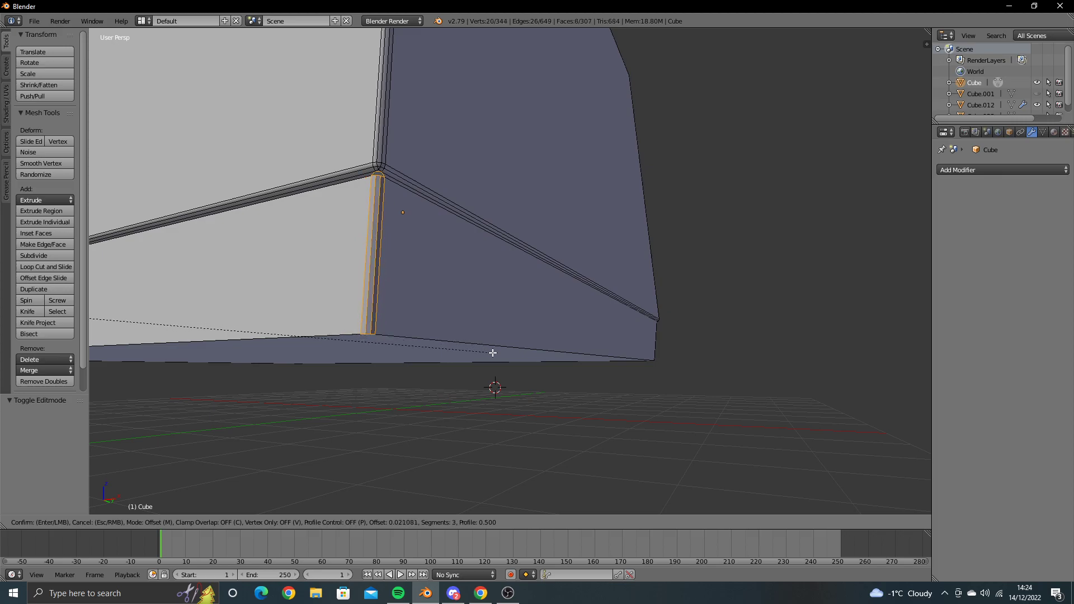
click(492, 352)
key(w)
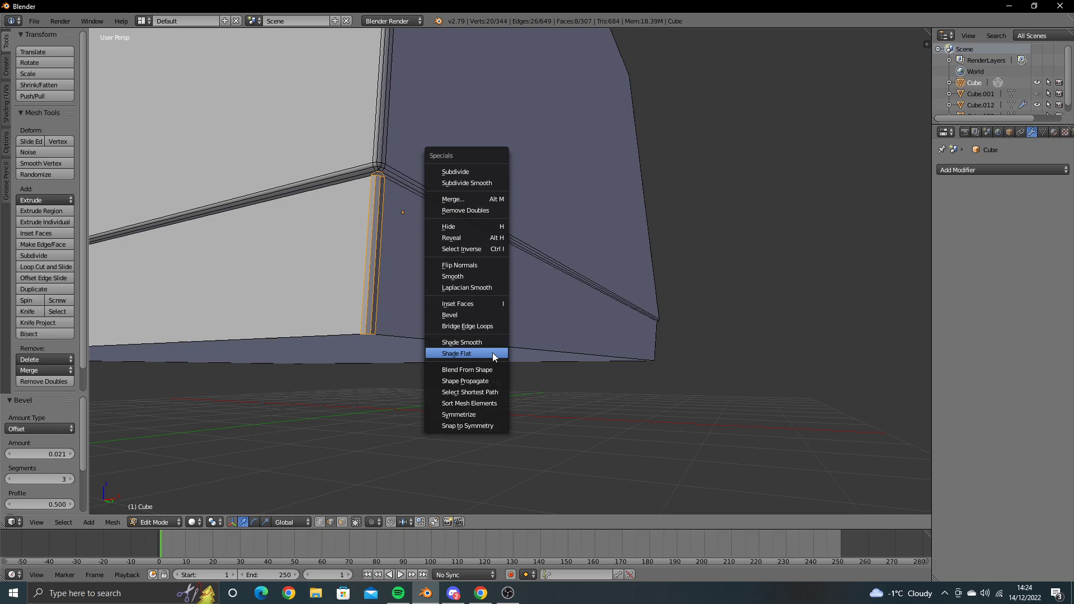
click(491, 348)
key(Tab)
scroll(486, 345, down, 3)
scroll(486, 345, down, 4)
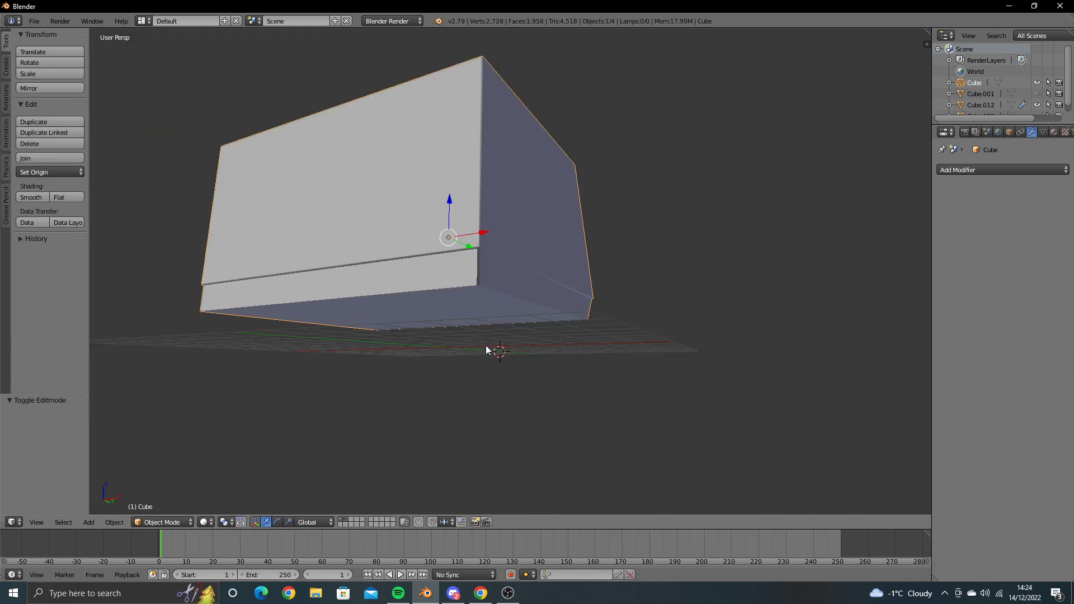
mouse_move(486, 345)
middle_down()
mouse_move(593, 365)
mouse_move(643, 358)
mouse_move(467, 358)
mouse_move(526, 364)
mouse_move(482, 375)
mouse_move(534, 382)
mouse_move(546, 374)
mouse_move(487, 343)
middle_up()
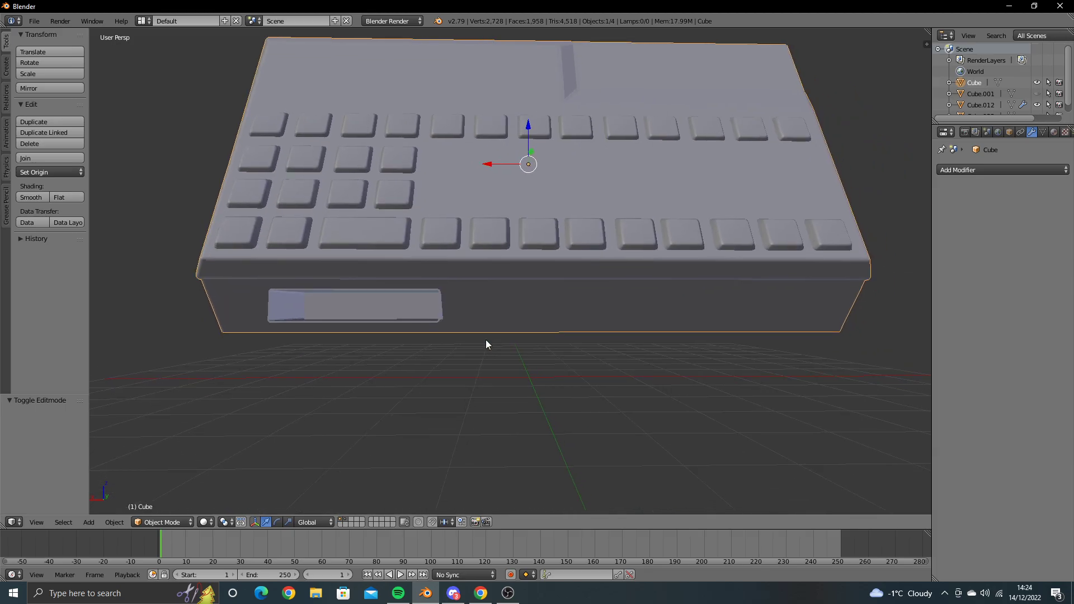
Step: Zoom to the front slot and select its inner wall and floor faces in face mode
scroll(431, 364, up, 4)
mouse_move(431, 365)
middle_down()
mouse_move(510, 355)
mouse_move(499, 357)
middle_up()
scroll(509, 356, up, 3)
key(Tab)
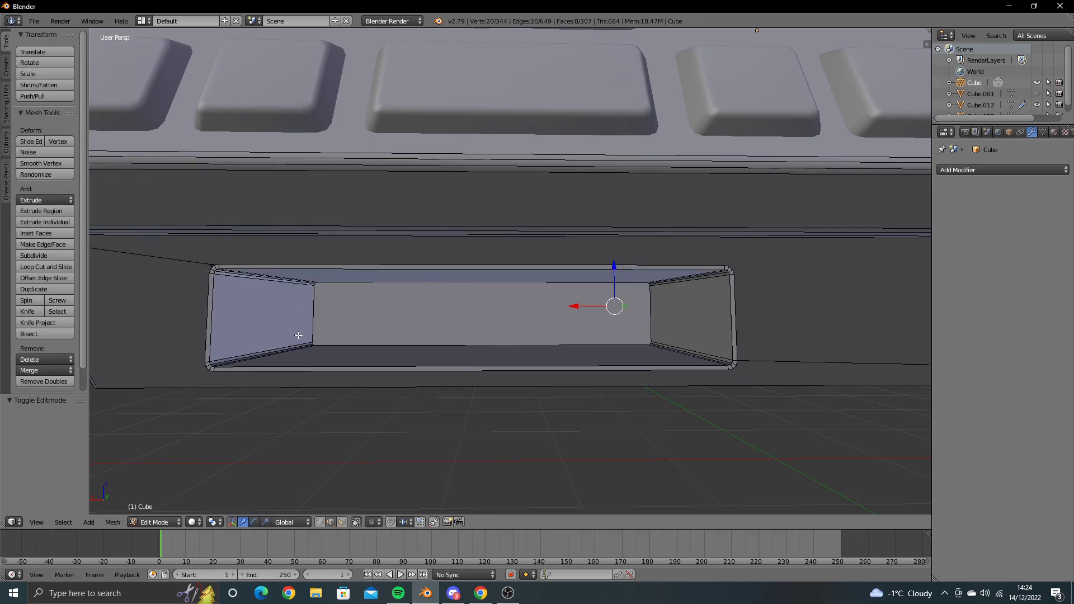
click(342, 523)
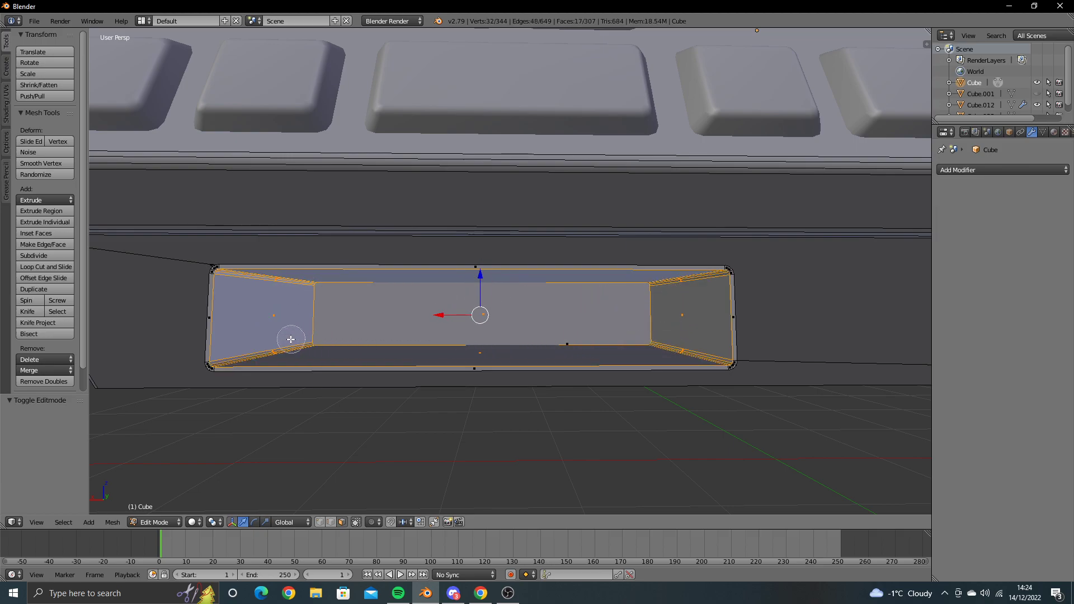
scroll(288, 340, down, 5)
mouse_move(384, 312)
middle_down()
mouse_move(376, 340)
mouse_move(389, 349)
mouse_move(410, 323)
middle_up()
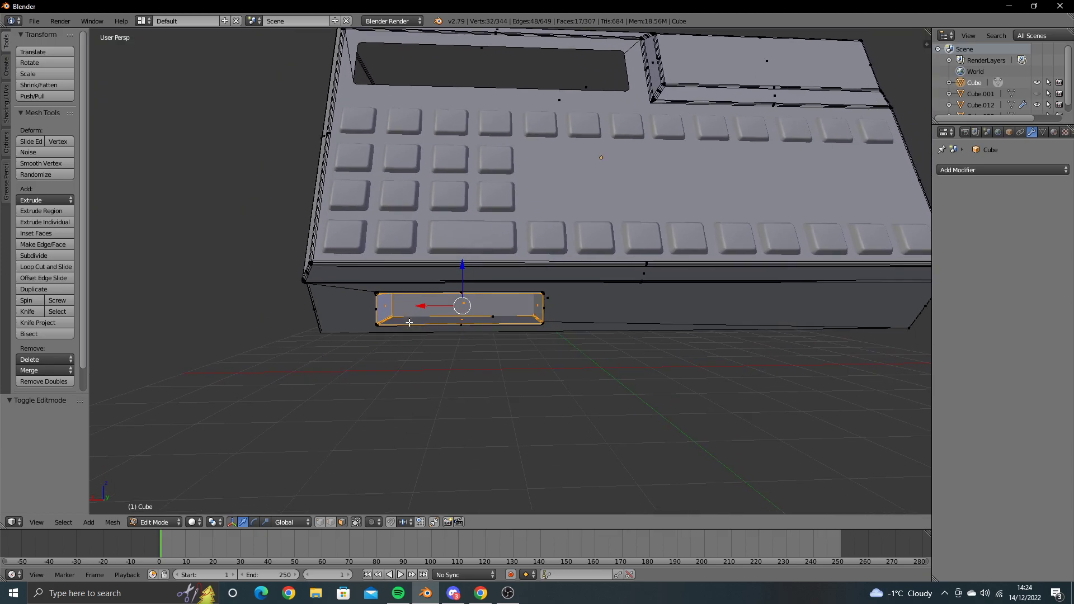
Step: Duplicate the slot lining faces and move the copy 2.017 out along Y
key(shift+d)
key(Escape)
ctrl+scroll(434, 339, down, 2)
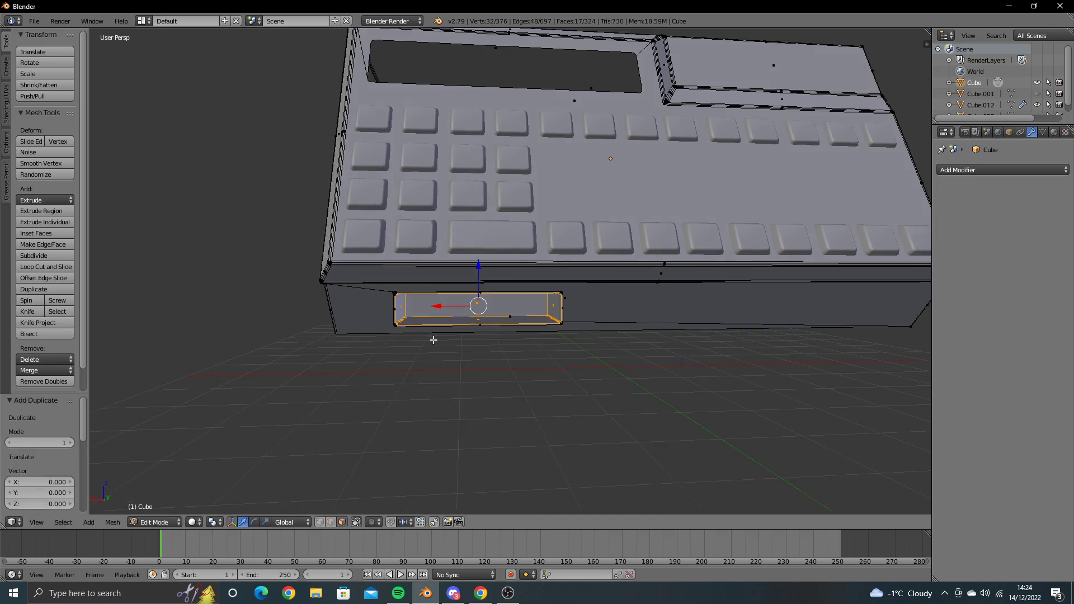
middle_drag(434, 339, 547, 307)
key(g)
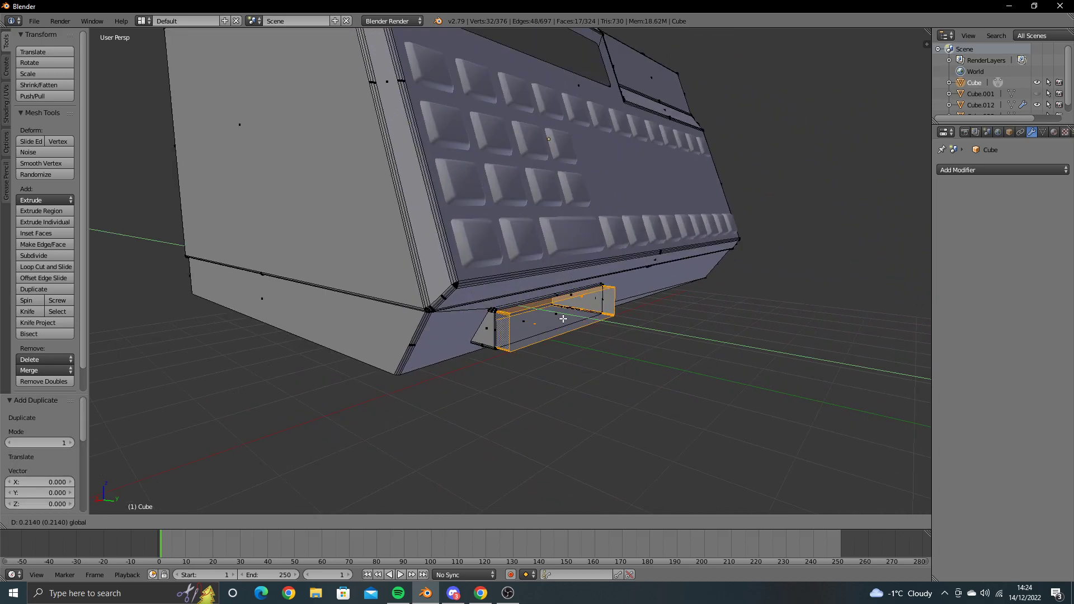
key(y)
click(660, 364)
mouse_move(675, 367)
middle_down()
mouse_move(551, 338)
mouse_move(556, 347)
middle_up()
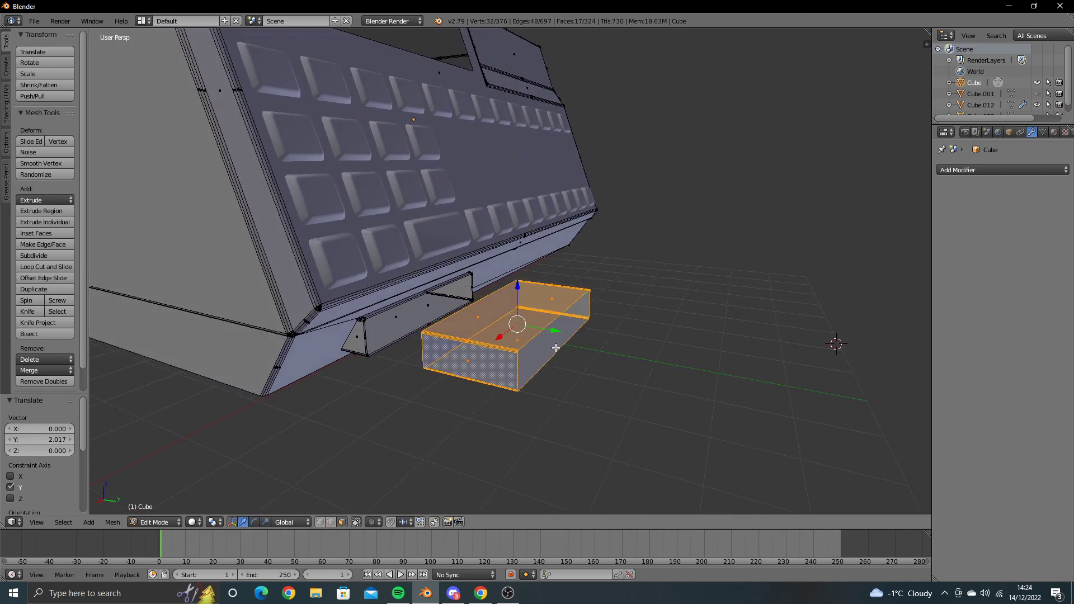
scroll(485, 368, up, 1)
scroll(482, 364, up, 4)
click(482, 363)
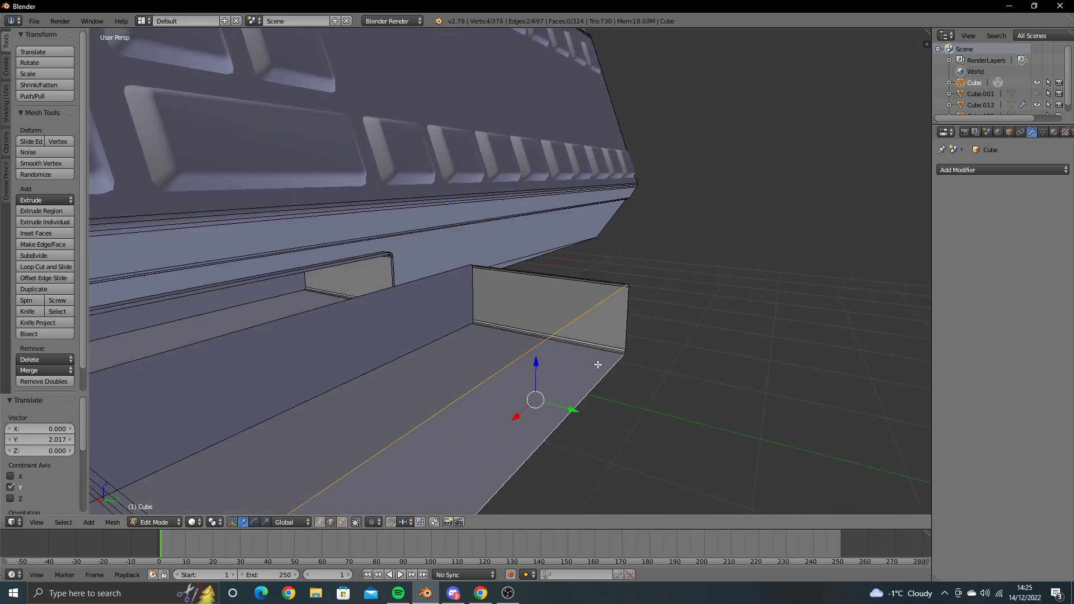
Step: Close the copied slab's open outer end with a new face
key(KP_3)
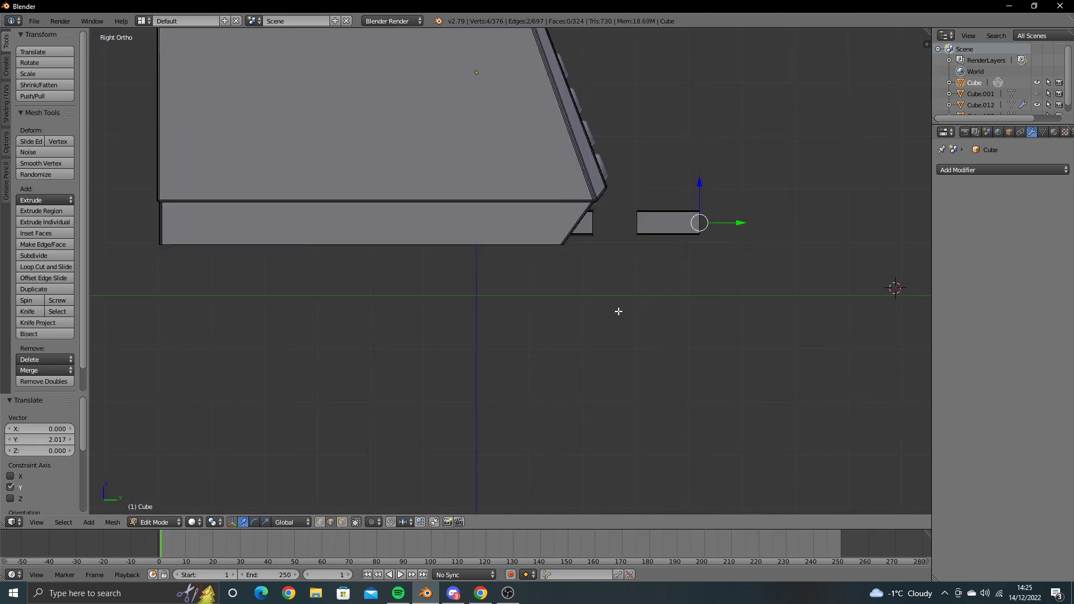
scroll(619, 311, up, 4)
shift+middle_drag(561, 317, 287, 355)
scroll(415, 300, up, 4)
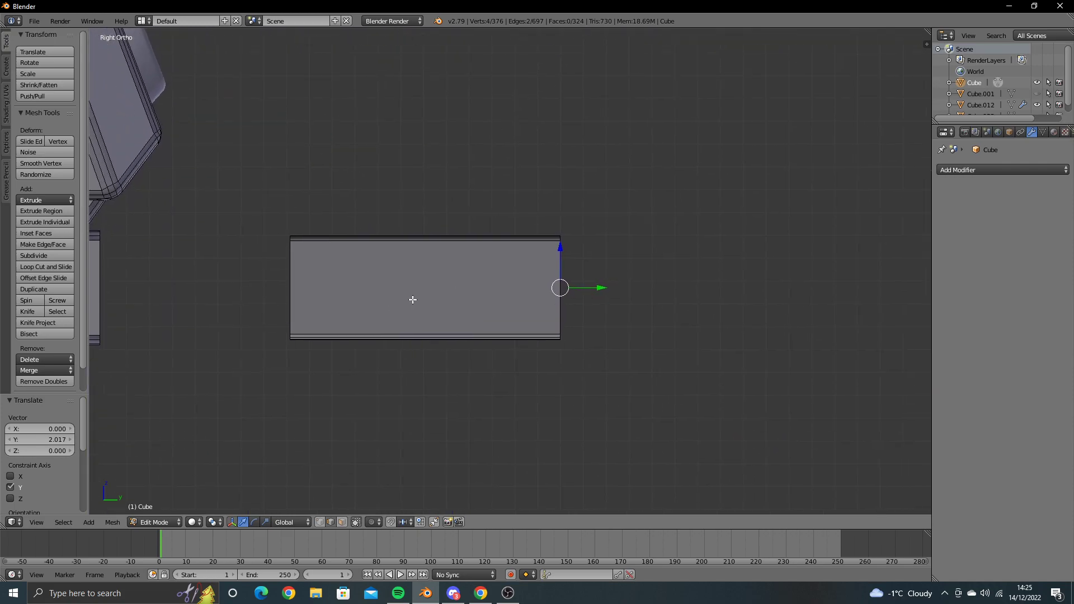
scroll(388, 329, up, 2)
key(a)
key(z)
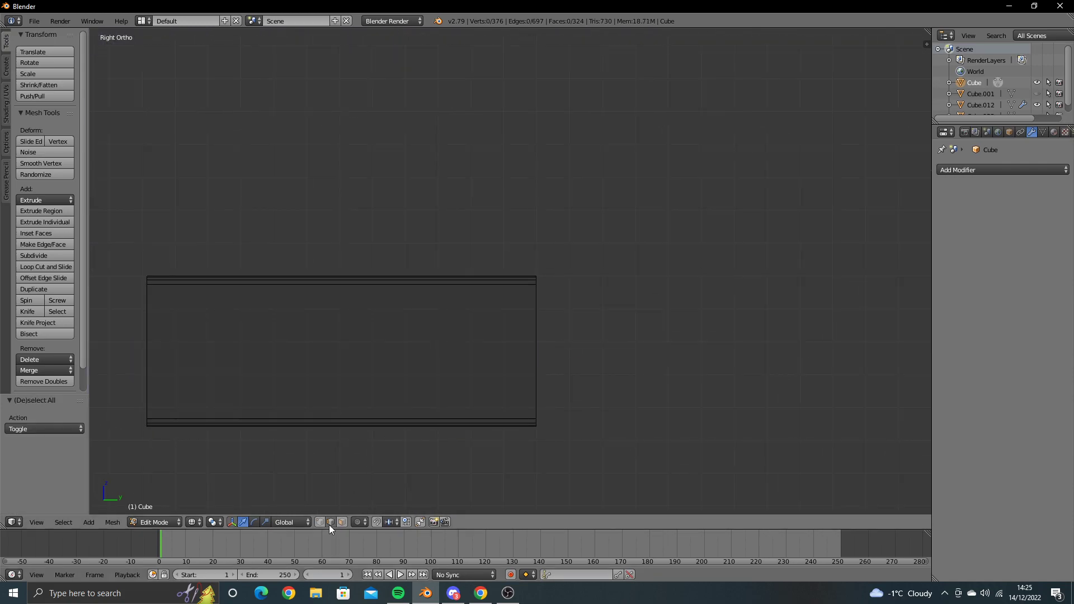
ctrl+drag(481, 319, 492, 492)
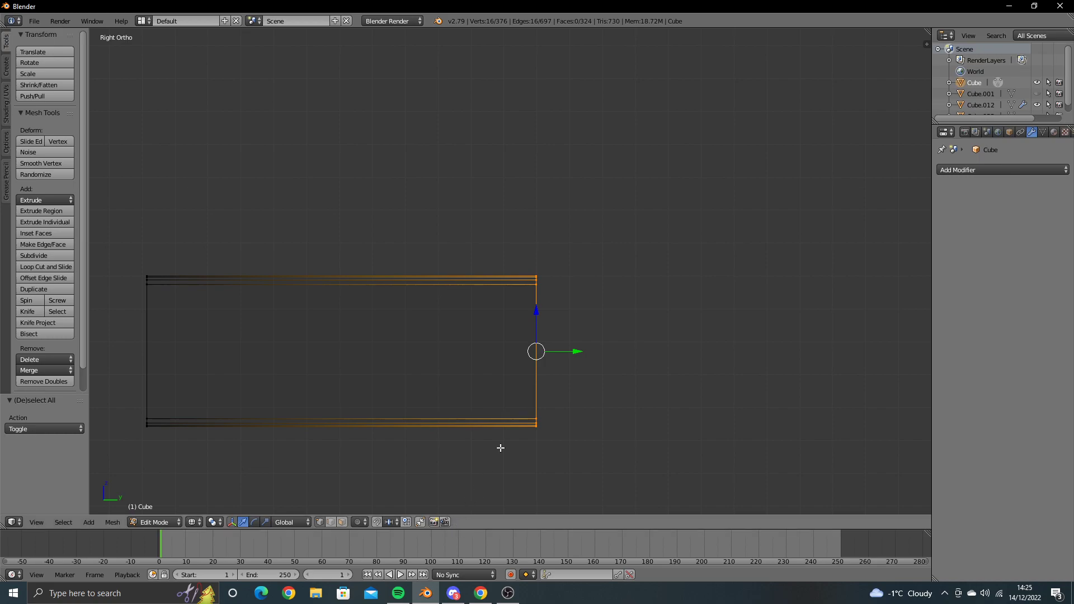
key(f)
scroll(519, 377, down, 1)
middle_drag(519, 377, 489, 386)
middle_drag(343, 429, 686, 277)
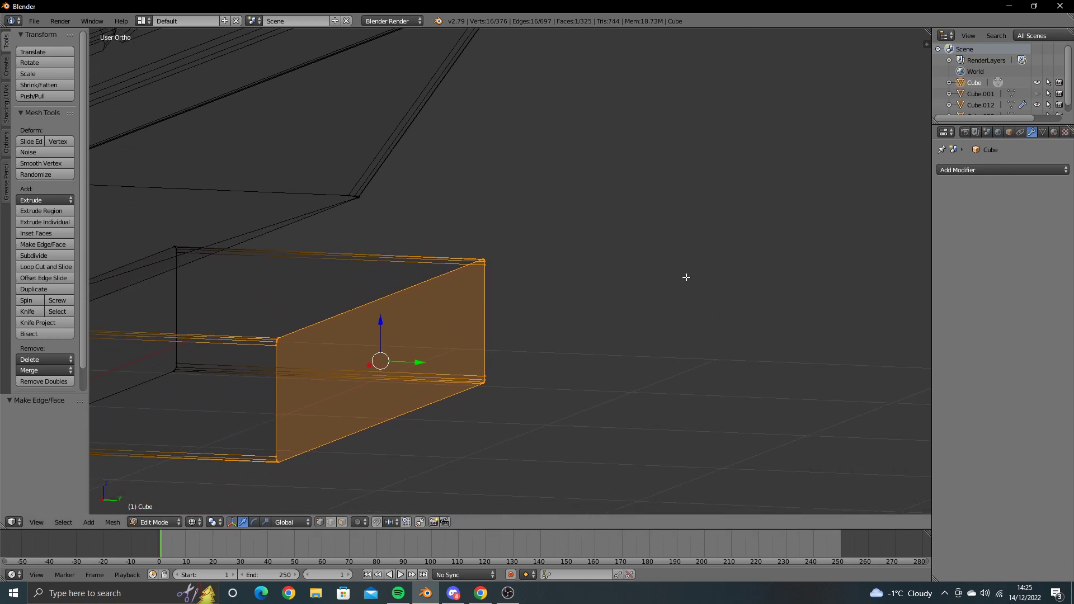
key(Tab)
key(KP_3)
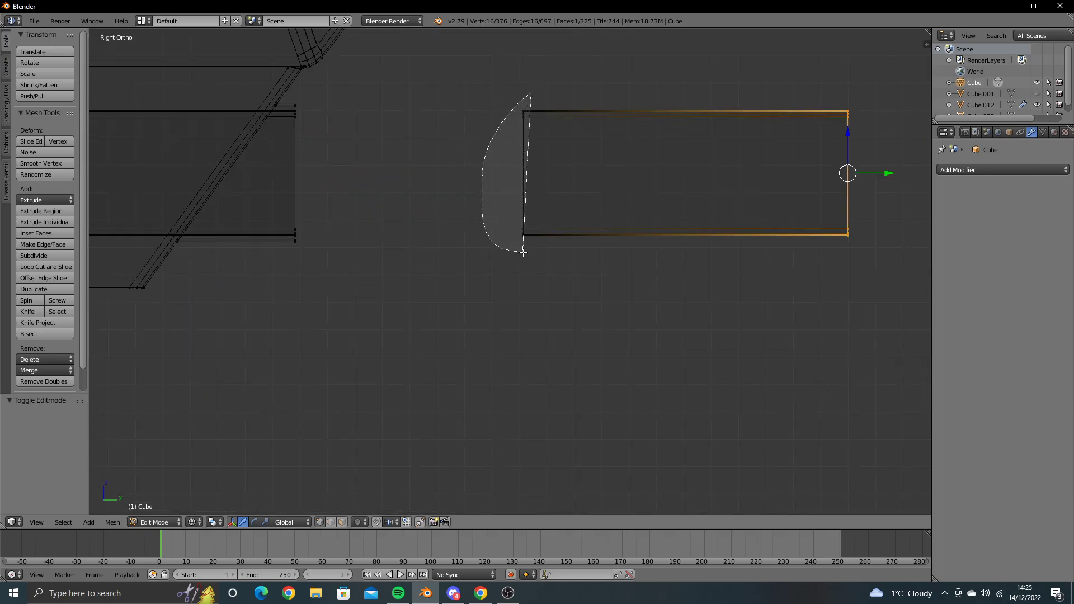
Step: Bevel the edges of the slab's end face with three segments at offset 0.010
ctrl+drag(497, 130, 523, 253)
key(KP_Decimal)
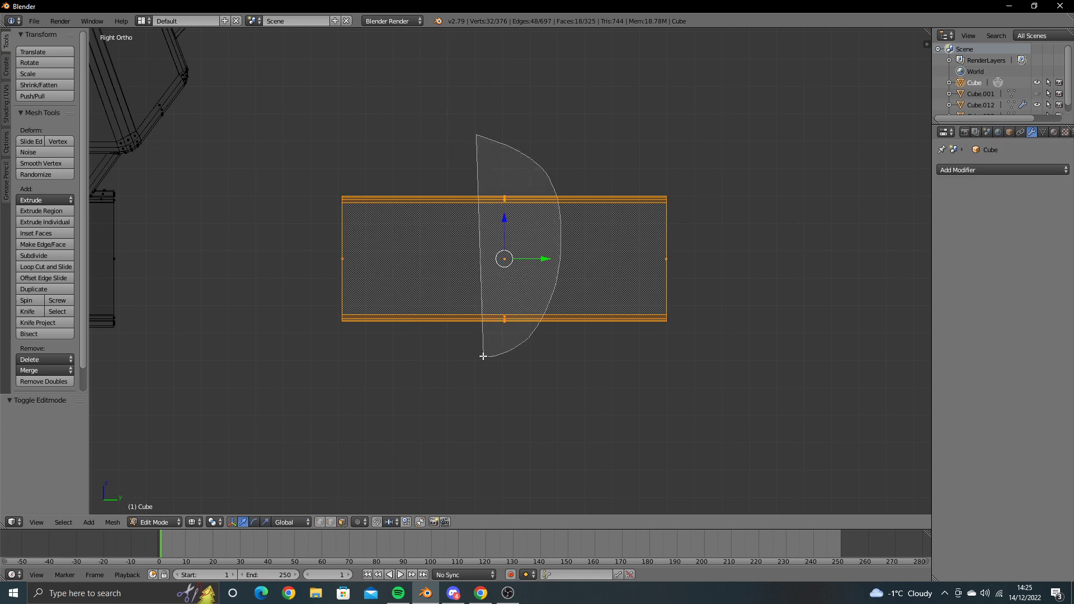
ctrl+drag(498, 142, 504, 370)
middle_drag(528, 305, 394, 322)
scroll(395, 322, up, 3)
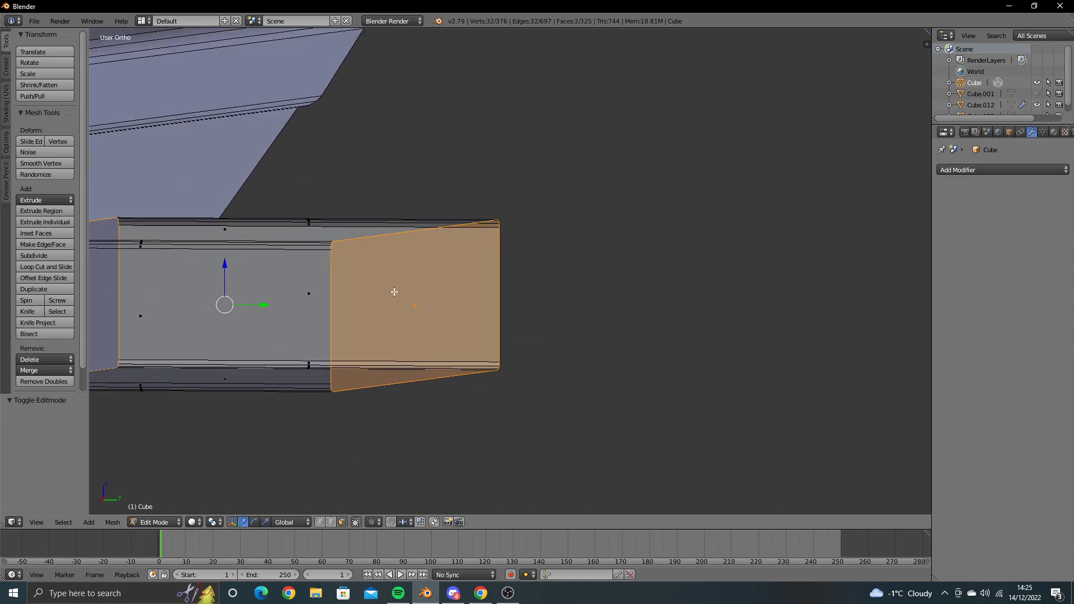
key(ctrl+b)
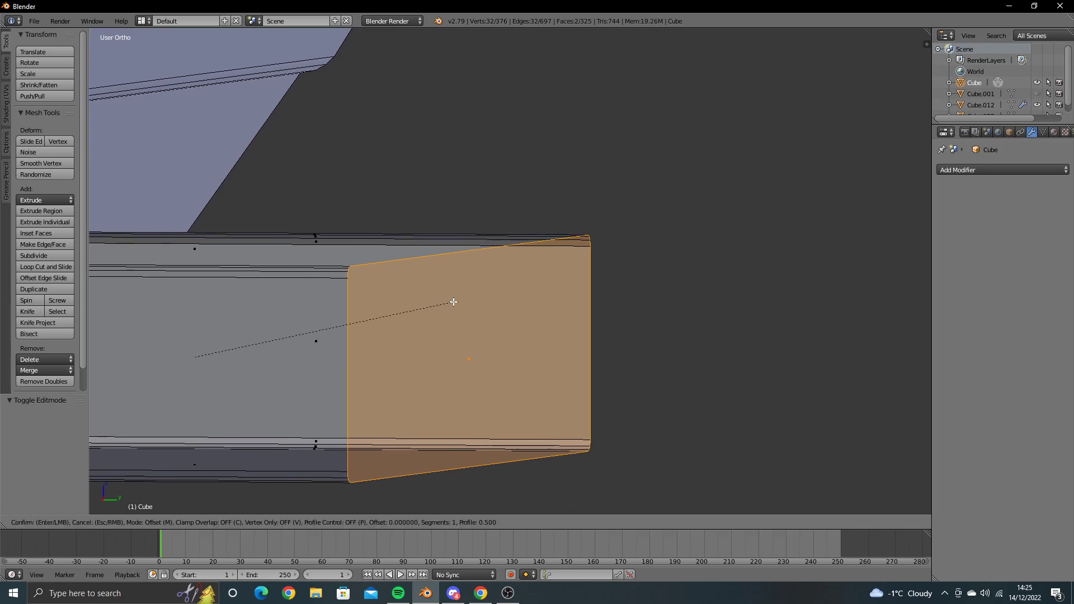
scroll(461, 306, up, 1)
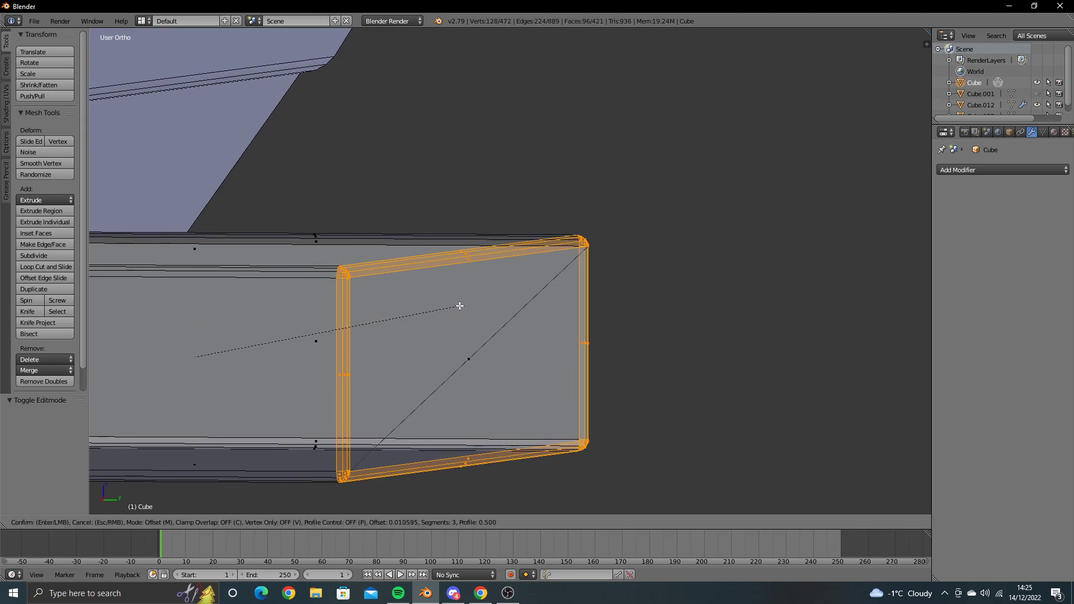
click(459, 306)
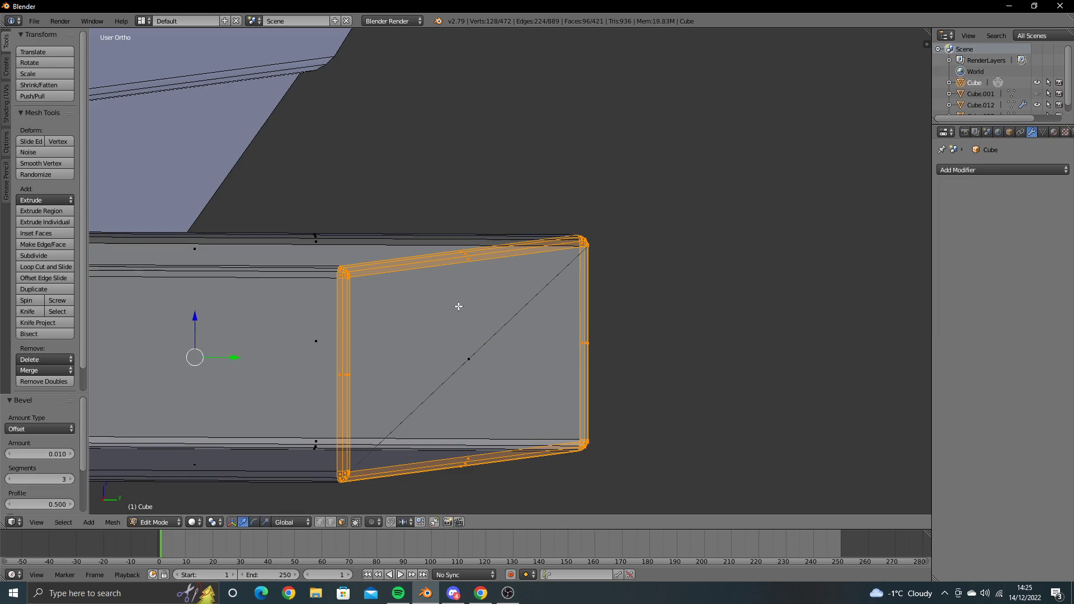
Step: Select the whole slab mesh and return to Object Mode
key(a)
key(w)
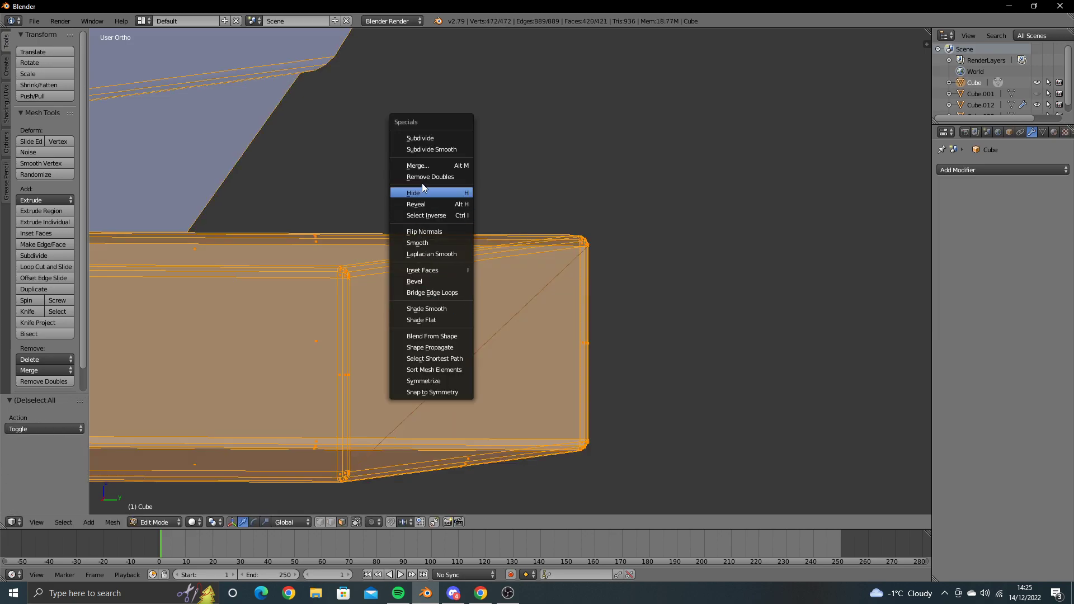
key(Tab)
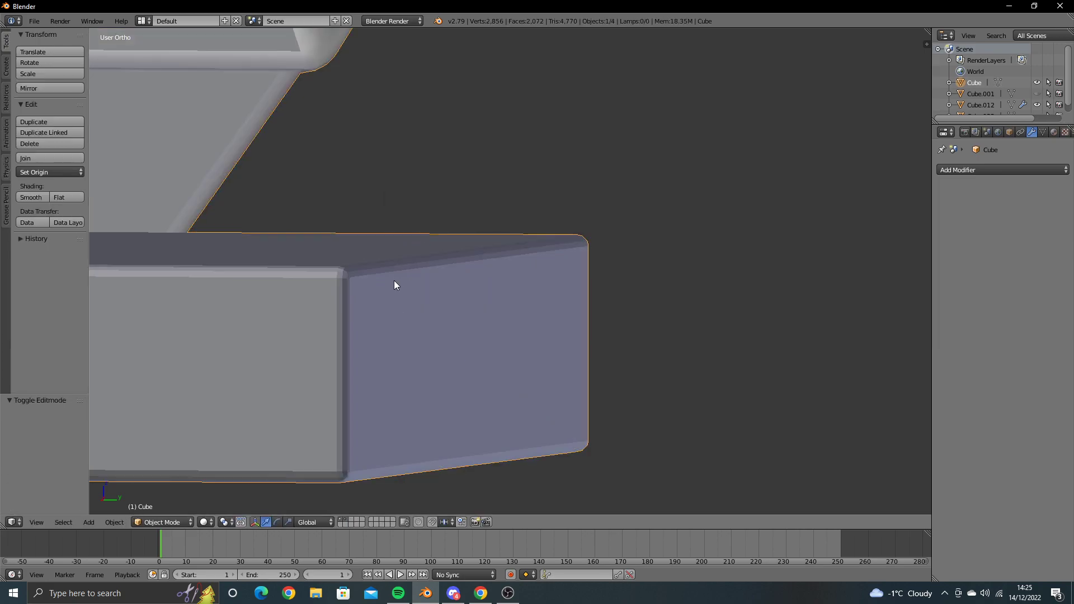
scroll(394, 280, down, 4)
middle_drag(394, 281, 412, 288)
Step: Flip the face normals of the whole box in wireframe view
key(Tab)
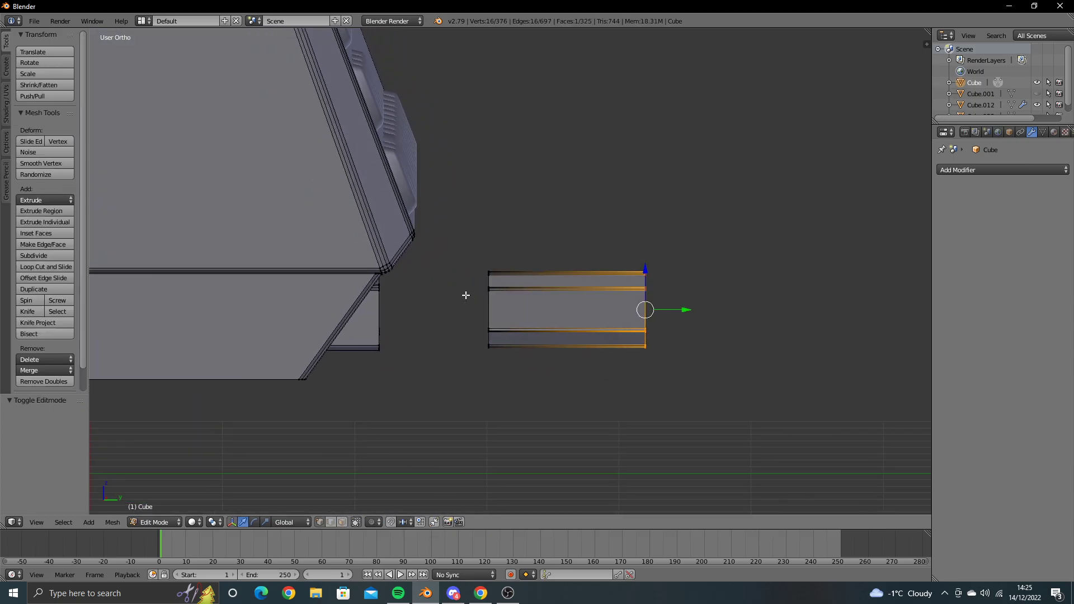
key(z)
ctrl+drag(488, 244, 479, 396)
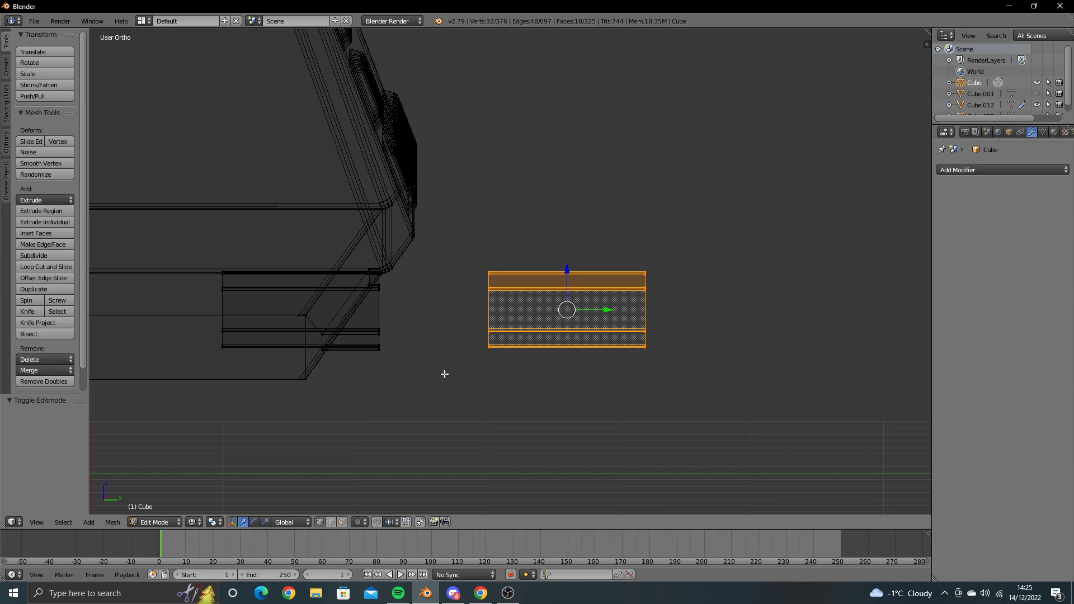
key(w)
click(445, 374)
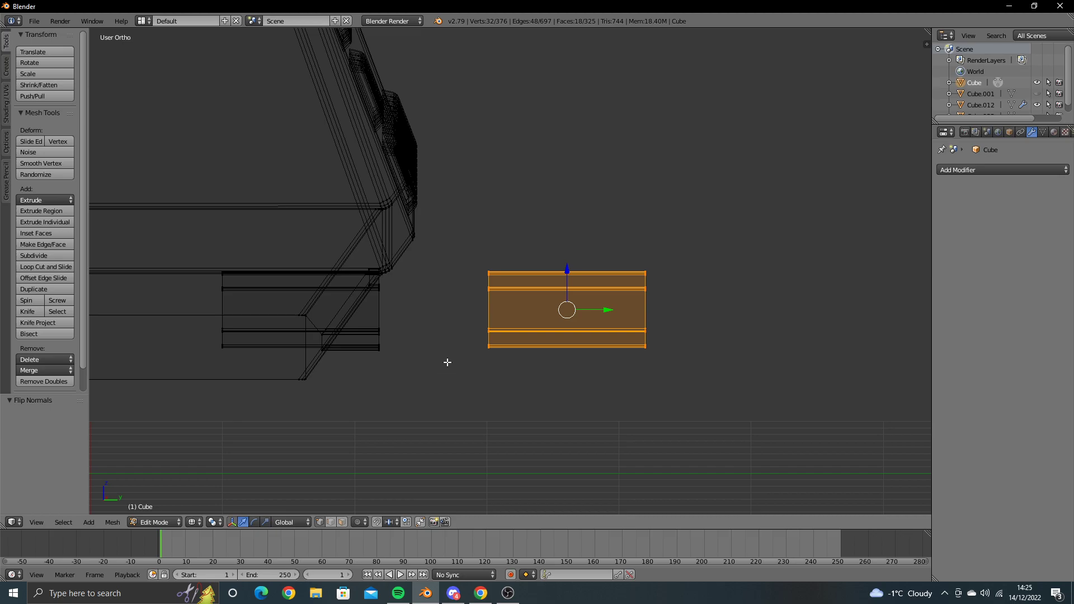
key(Tab)
Step: Select a single end face of the box, viewed from the left
middle_drag(531, 328, 471, 334)
key(Tab)
key(z)
scroll(502, 330, up, 2)
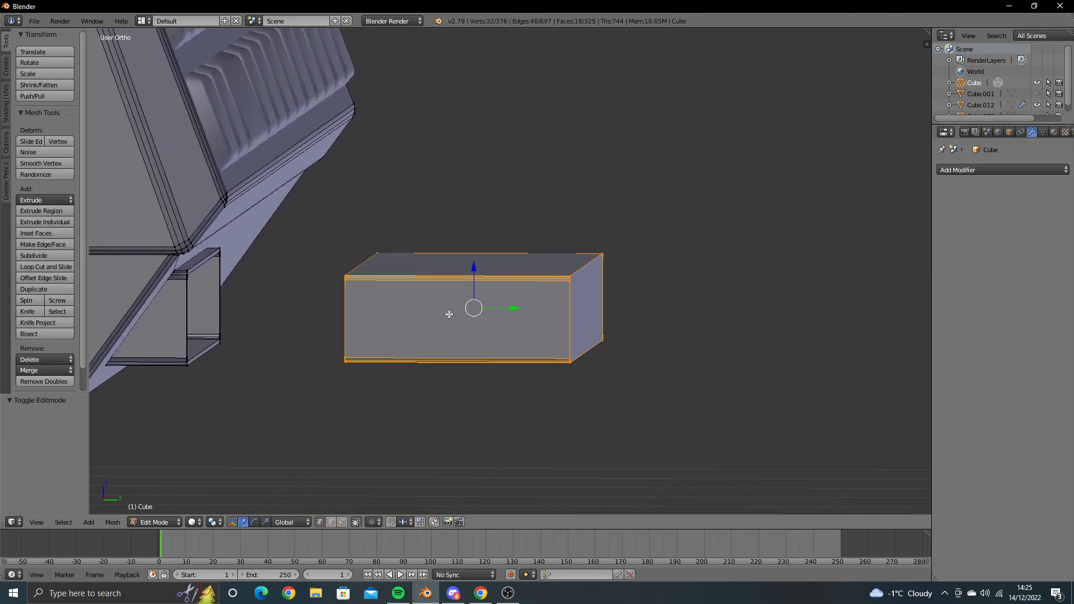
scroll(448, 311, up, 2)
right_click(618, 342)
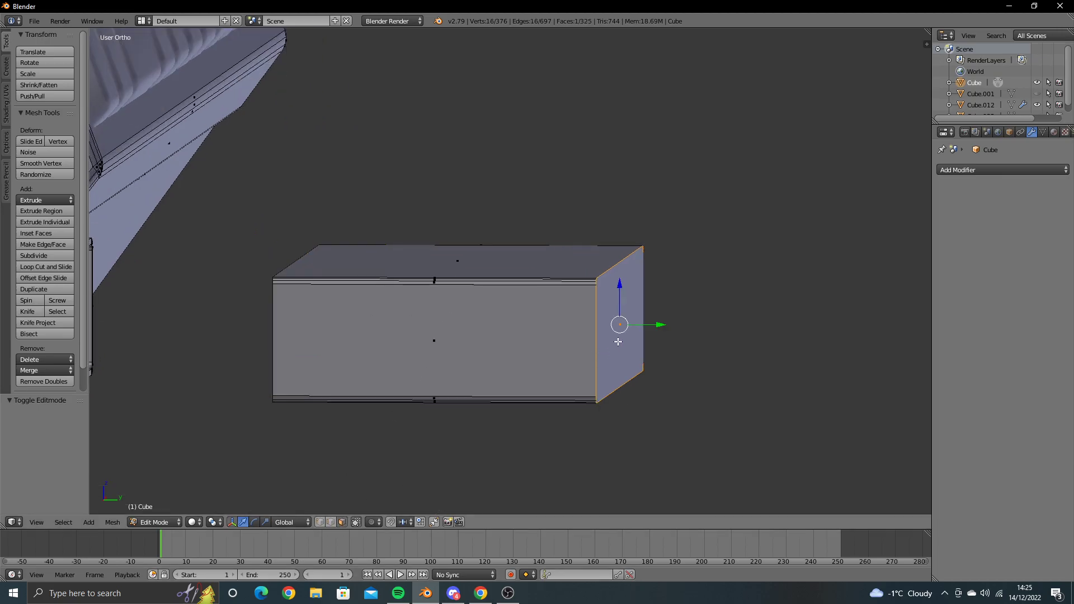
mouse_move(617, 342)
middle_down()
mouse_move(451, 335)
mouse_move(594, 330)
middle_up()
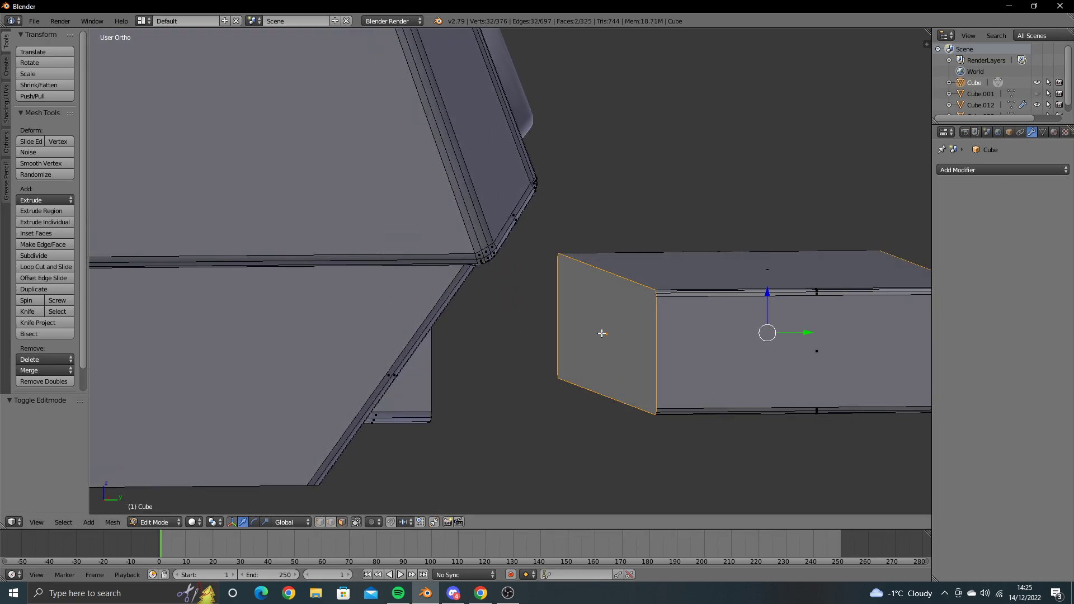
key(ctrl+KP_3)
scroll(601, 333, up, 3)
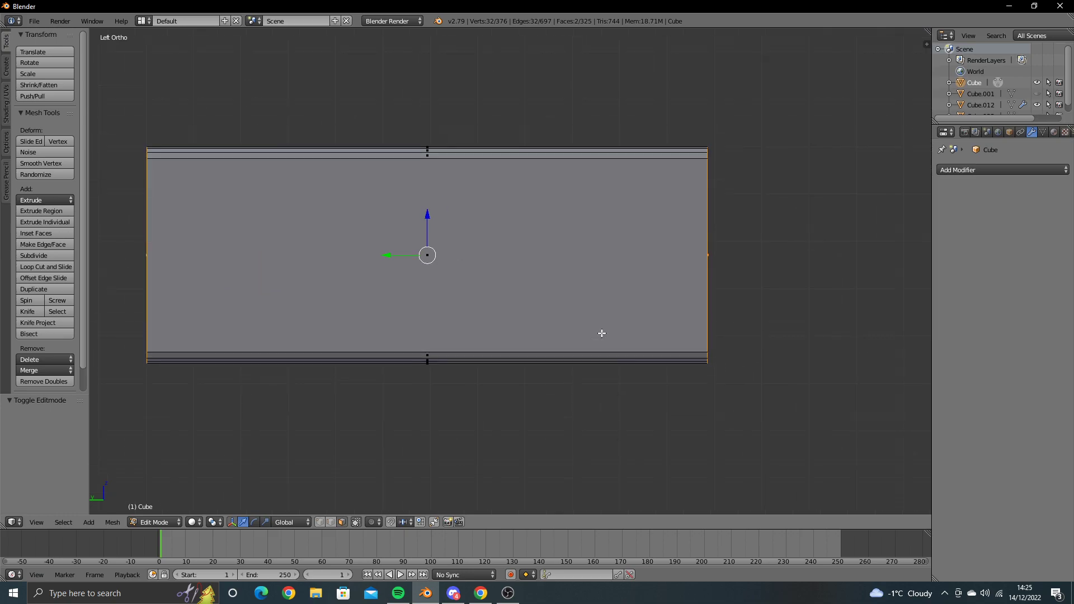
shift+middle_drag(602, 334, 612, 389)
Step: Bevel the end face's edges with three segments at offset 0.011
key(ctrl+b)
scroll(621, 390, up, 1)
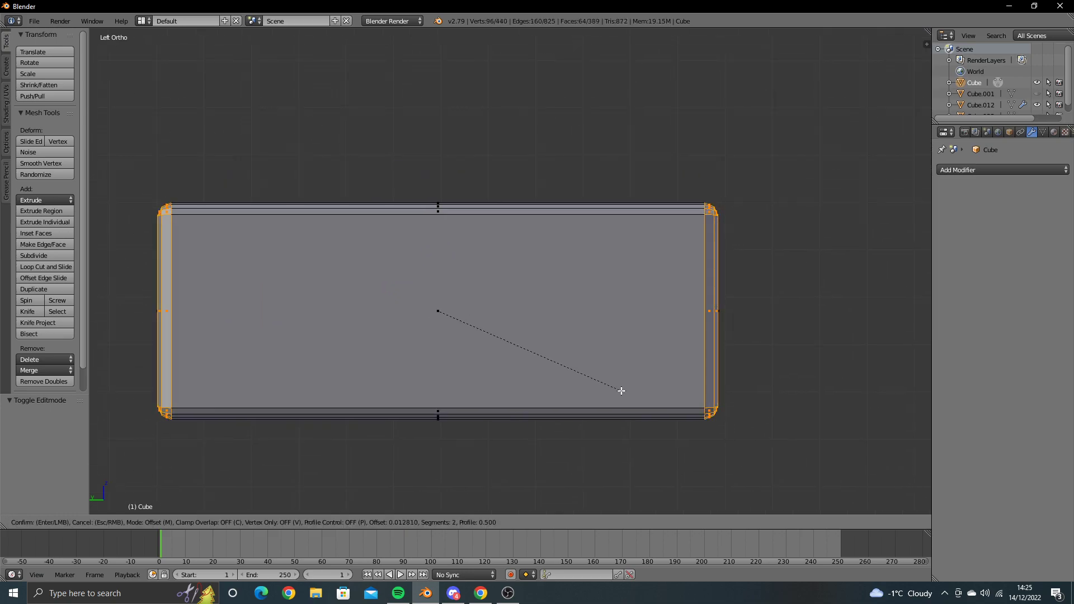
scroll(621, 390, up, 1)
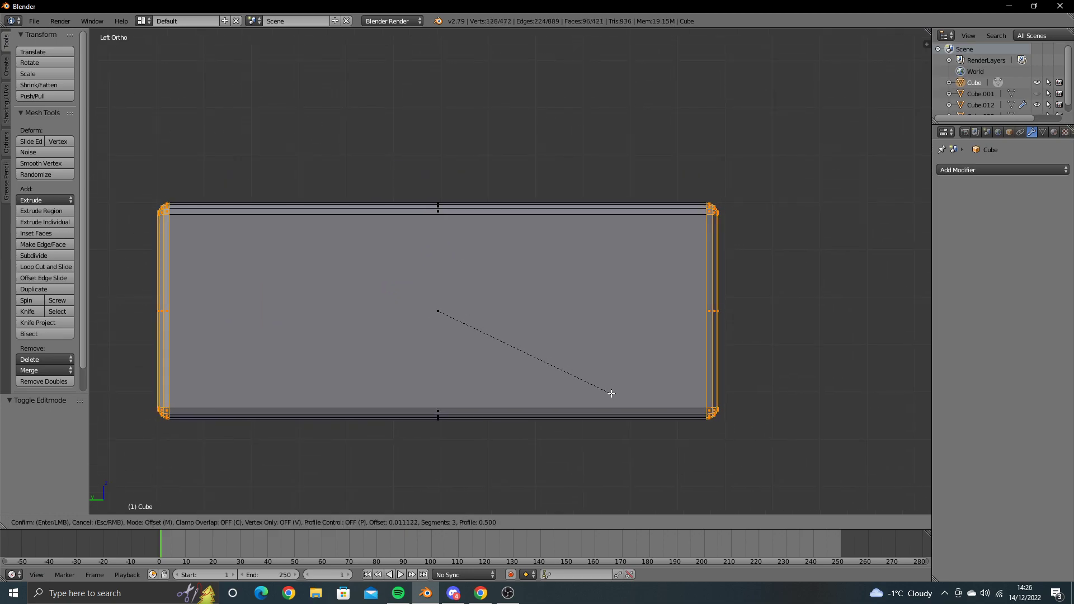
click(610, 394)
Step: Shade the box smooth and leave Edit Mode
key(w)
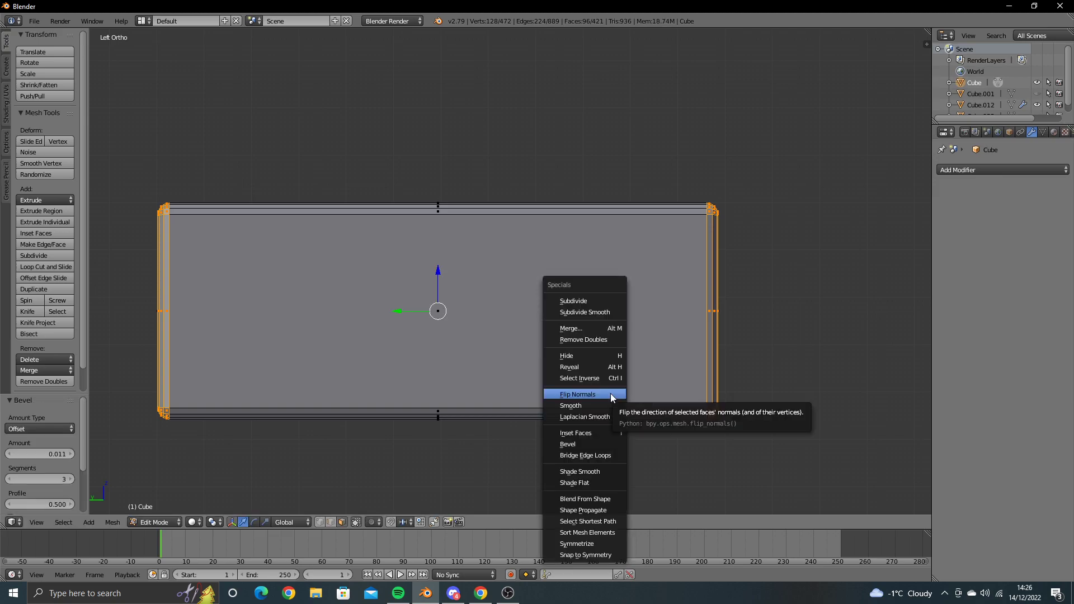
click(575, 471)
key(Tab)
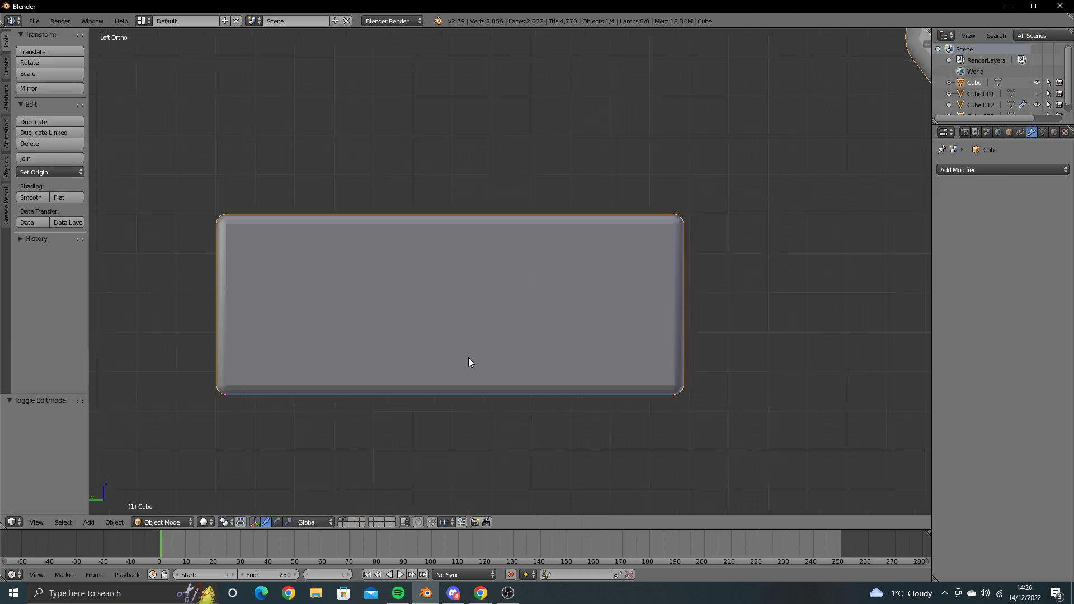
mouse_move(468, 358)
middle_down()
mouse_move(516, 383)
mouse_move(414, 330)
mouse_move(575, 404)
mouse_move(445, 371)
mouse_move(554, 173)
mouse_move(477, 220)
middle_up()
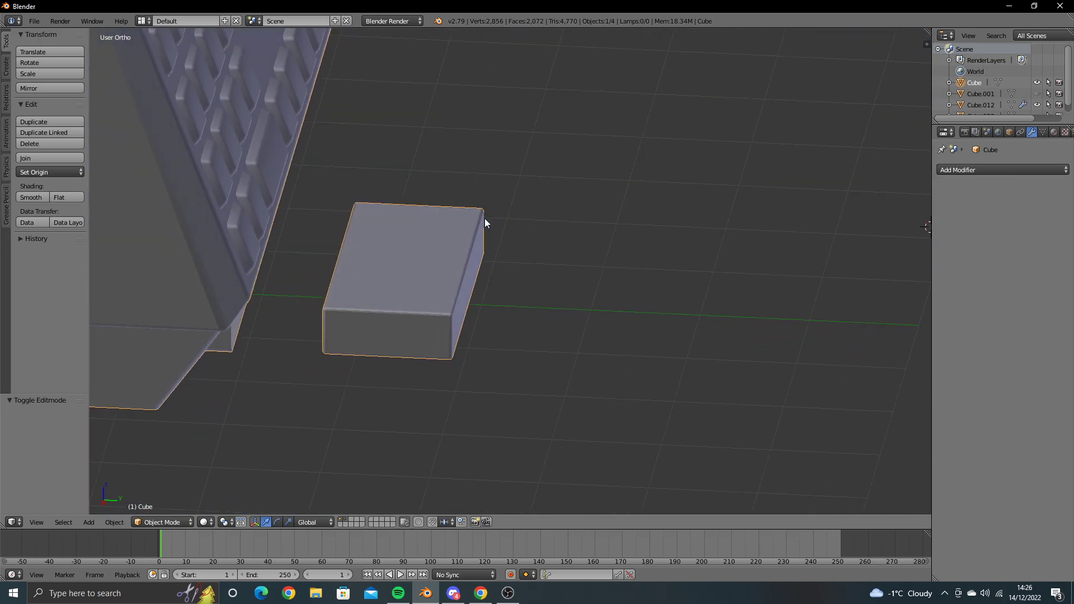
Step: Slide the slab's end edges outward along Y by 1.445 to lengthen it
key(KP_3)
key(Tab)
key(a)
key(z)
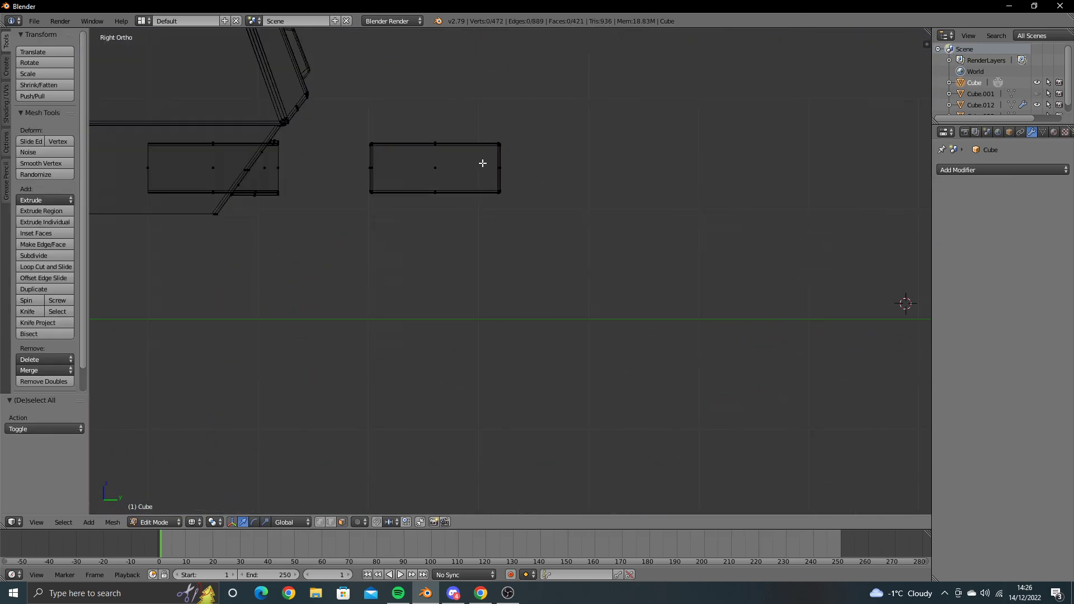
mouse_move(484, 127)
ctrl+mouse_down()
mouse_move(518, 234)
mouse_move(516, 159)
mouse_move(632, 168)
ctrl+mouse_up()
middle_drag(633, 168, 406, 259)
scroll(618, 455, down, 4)
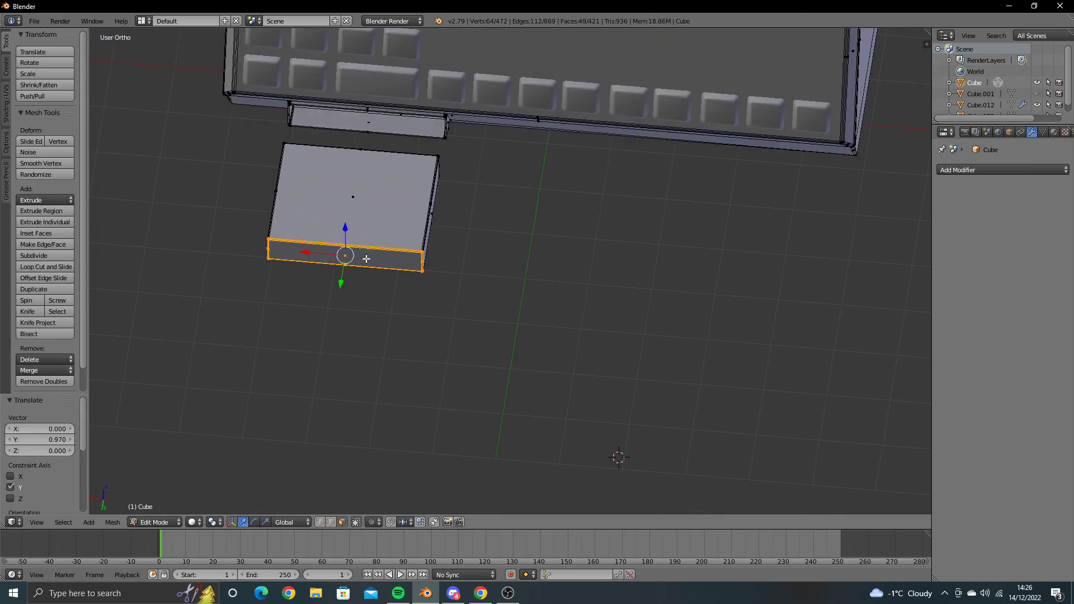
mouse_move(618, 456)
middle_down()
mouse_move(707, 434)
mouse_move(489, 296)
middle_up()
scroll(488, 296, up, 4)
mouse_move(568, 414)
mouse_down()
mouse_move(670, 425)
mouse_move(629, 417)
mouse_up()
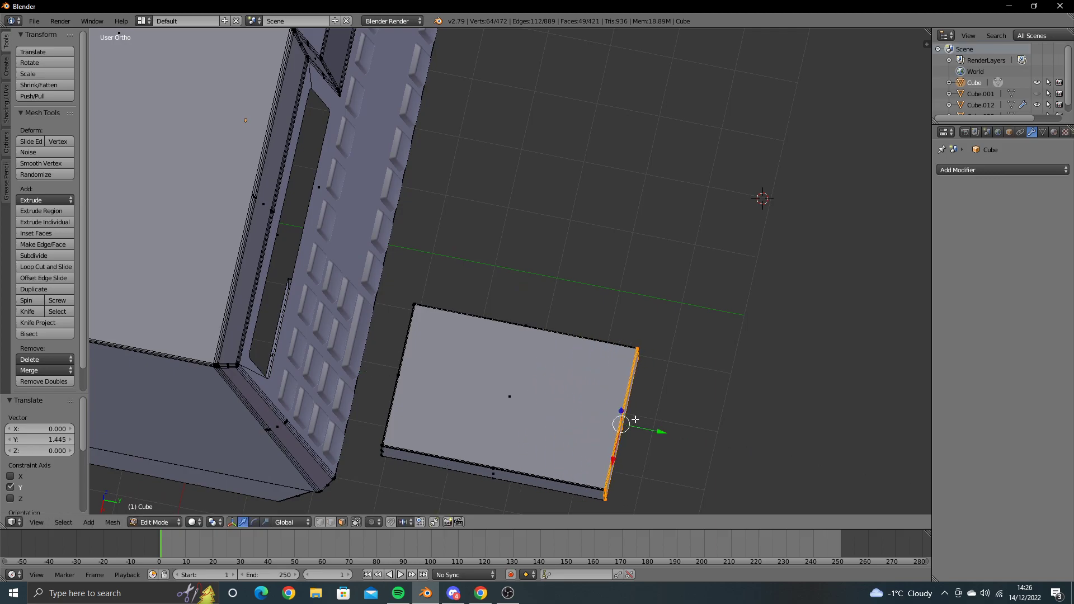
mouse_move(629, 417)
middle_down()
mouse_move(494, 362)
mouse_move(472, 324)
mouse_move(509, 287)
mouse_move(566, 293)
mouse_move(547, 298)
middle_up()
Step: Select the slab's right-end vertices and pull them back along Y to shorten it
key(a)
key(z)
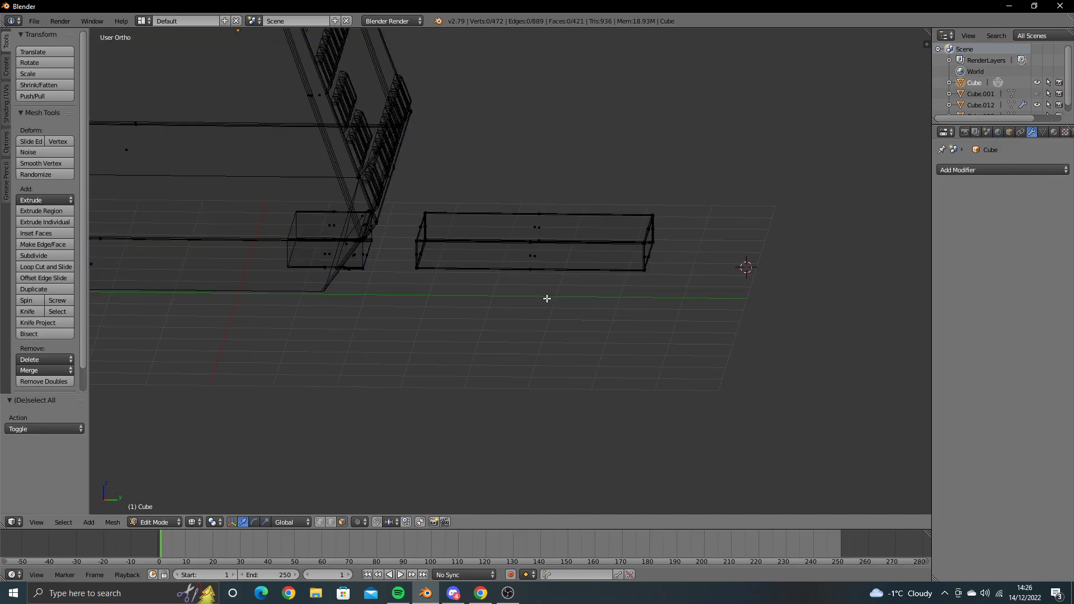
ctrl+drag(593, 263, 559, 338)
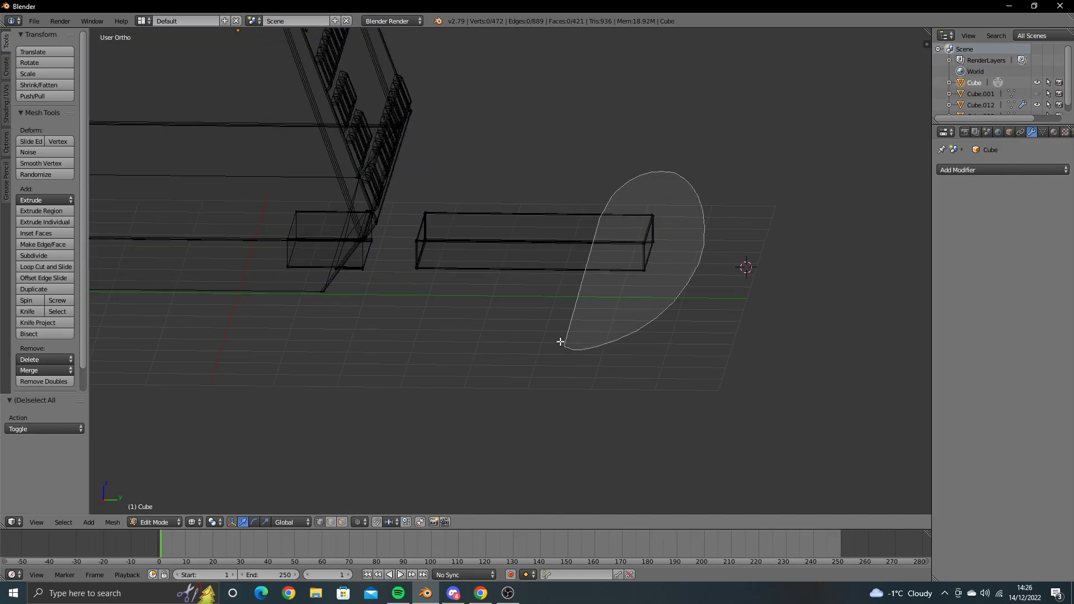
drag(682, 241, 660, 242)
Step: Search Google Images for 'wayfarer 3 ticket machine module'
click(480, 593)
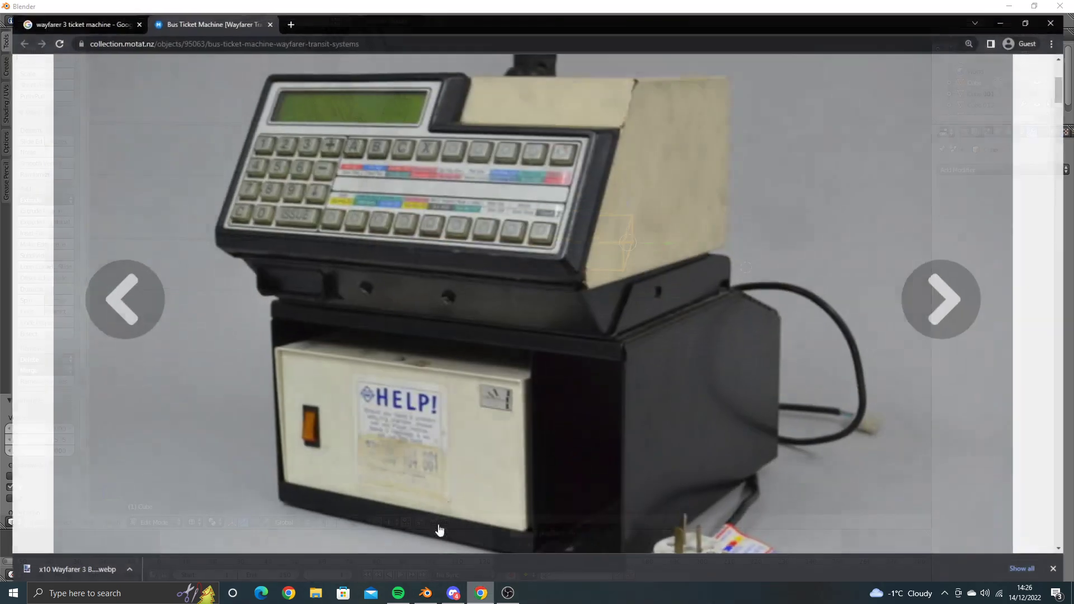
click(52, 7)
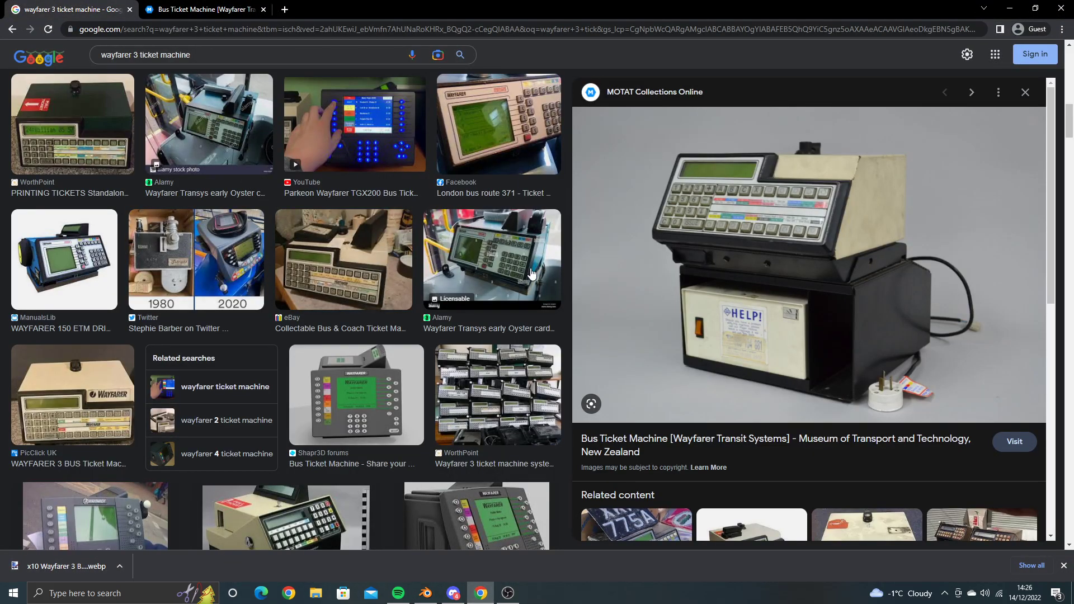
scroll(531, 273, up, 10)
scroll(207, 111, up, 1)
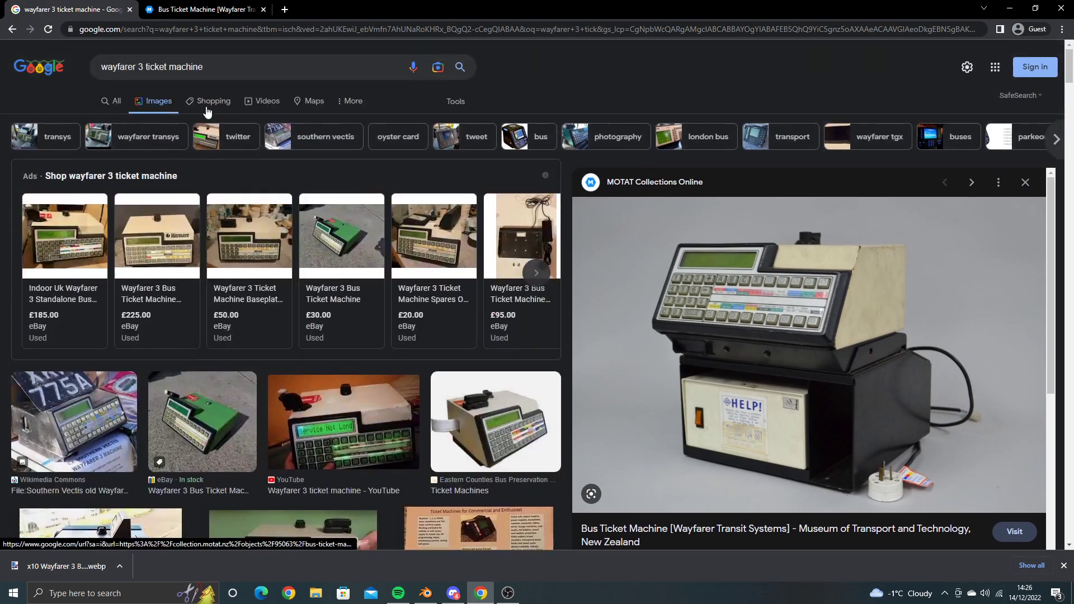
click(212, 64)
text(module)
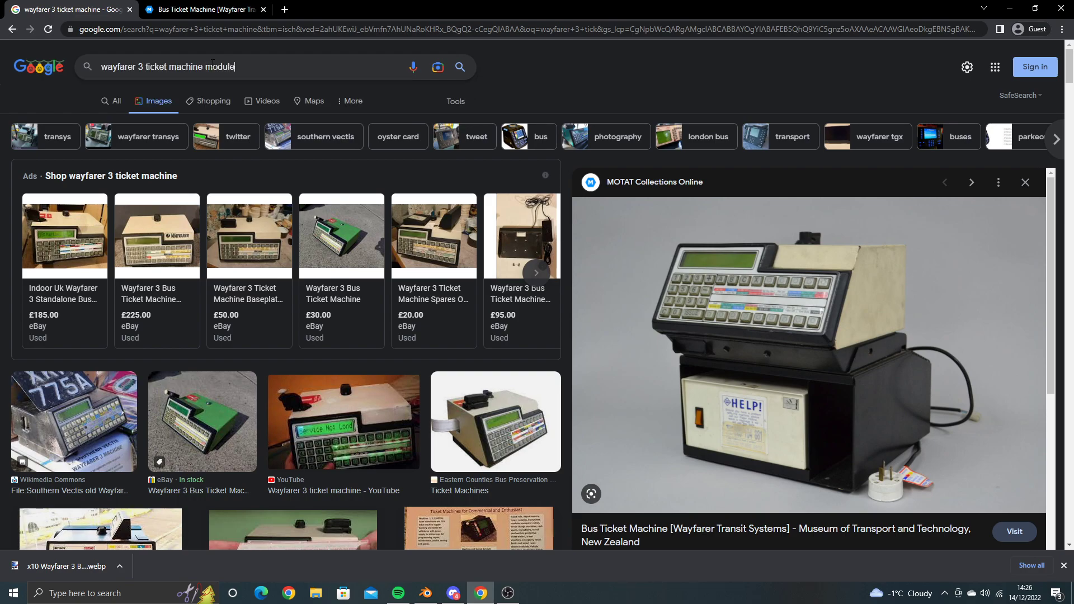
key(Return)
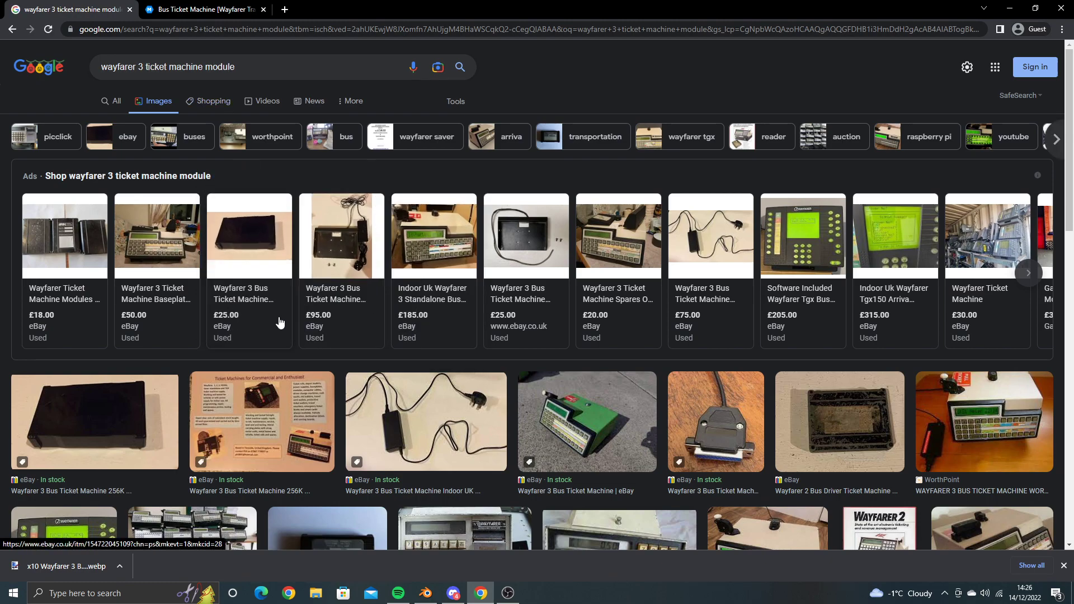
Step: Open the eBay listing of three ticket machine modules, then return to Blender
click(83, 219)
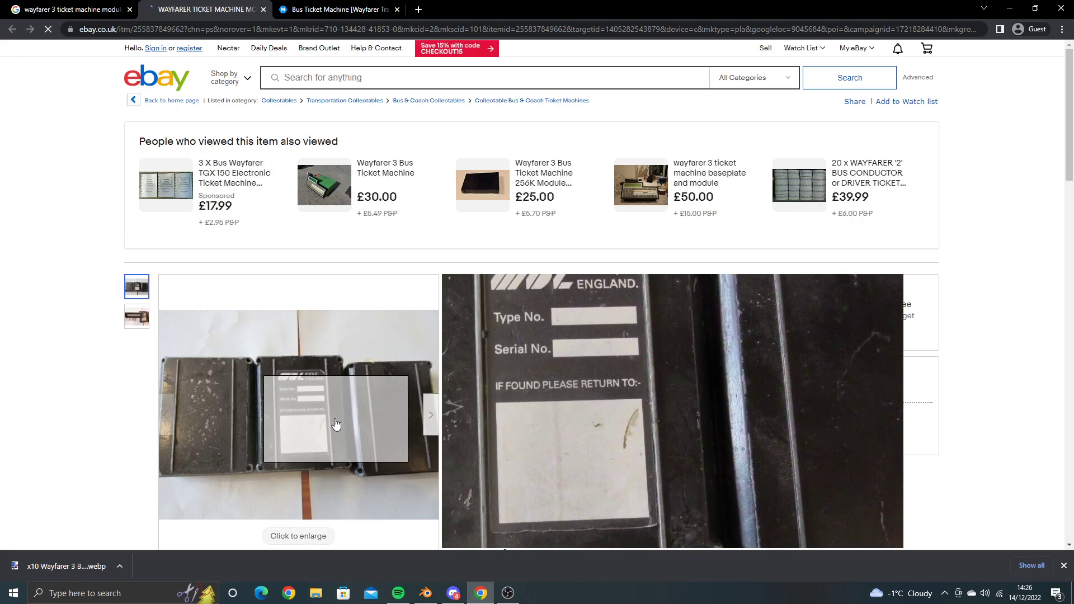
scroll(336, 424, down, 2)
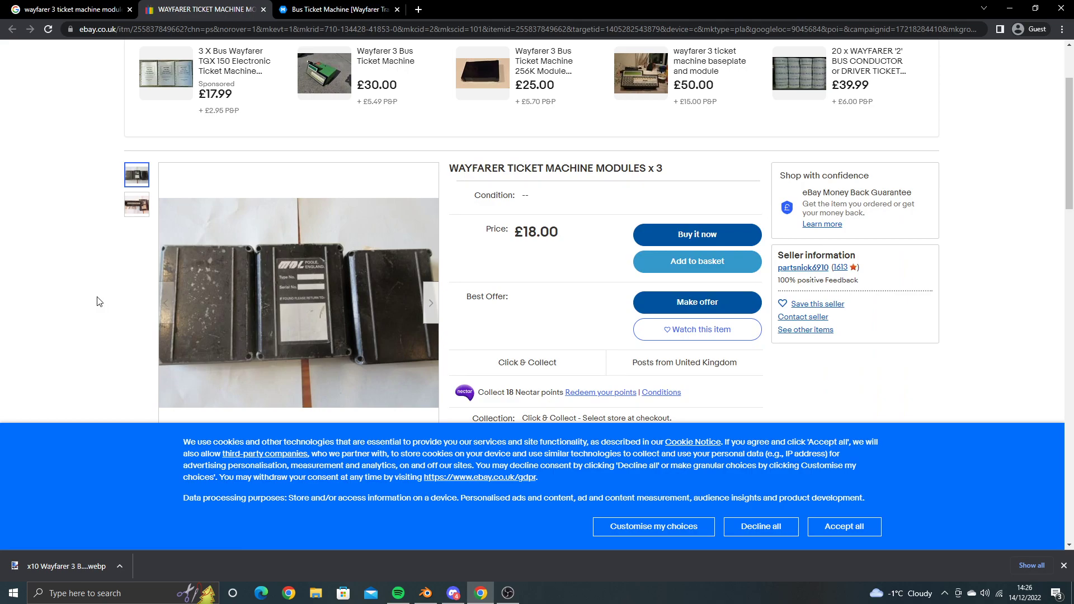
key(alt+Tab)
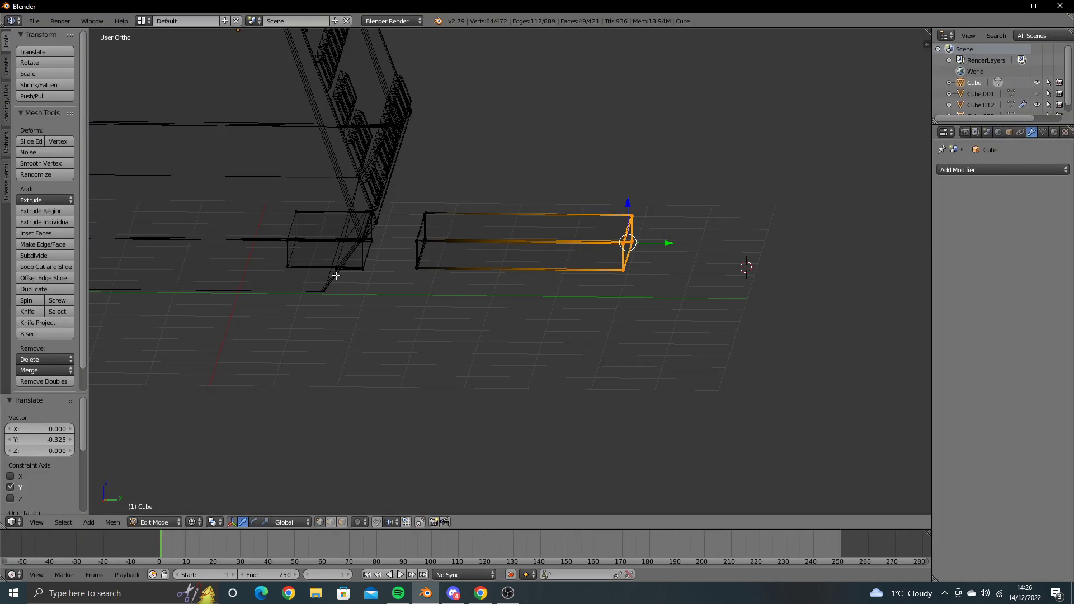
Step: Compare the slab against the eBay ticket module reference
mouse_move(335, 275)
middle_down()
mouse_move(307, 313)
mouse_move(361, 351)
middle_up()
key(alt+Tab)
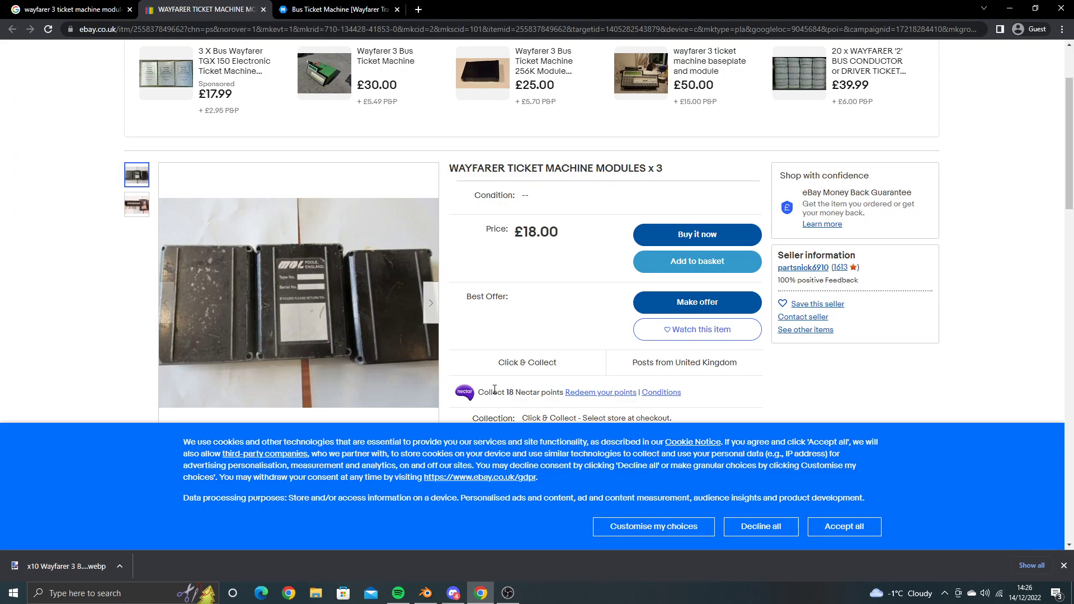
key(alt+Tab)
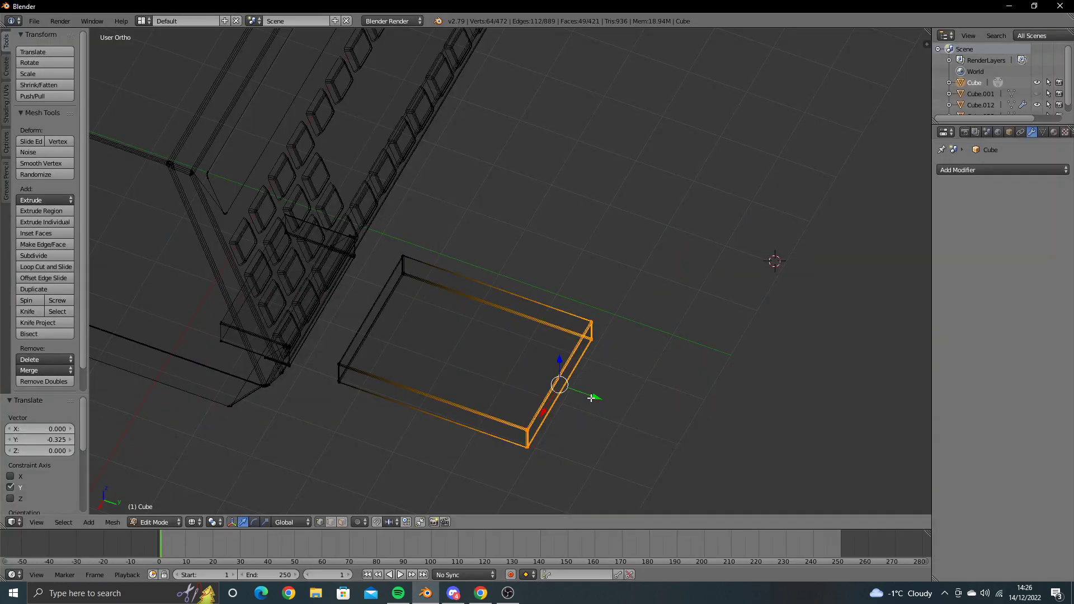
key(alt+Tab)
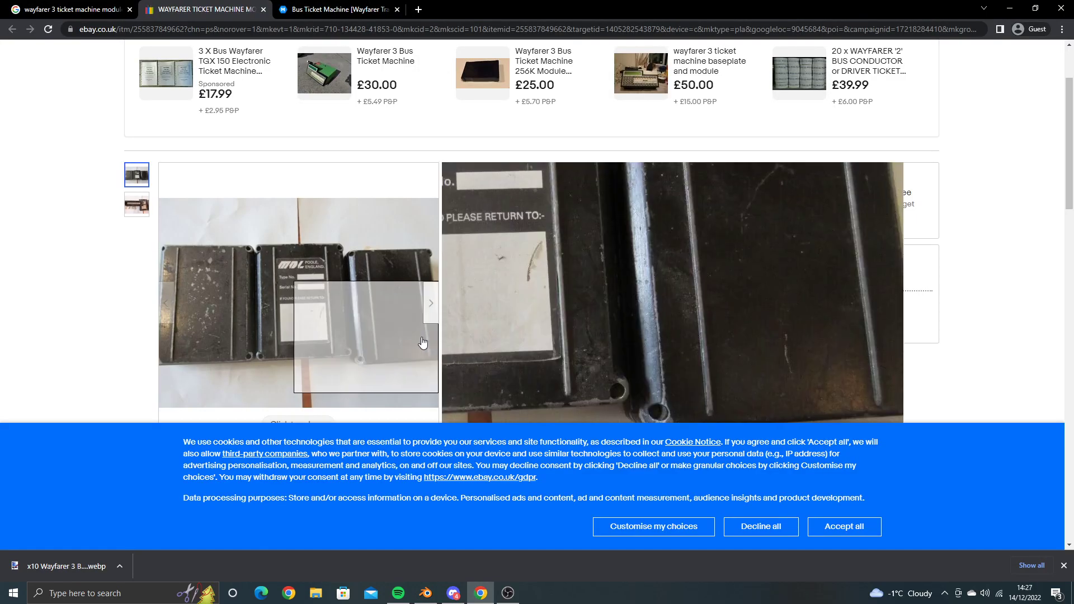
key(alt+Tab)
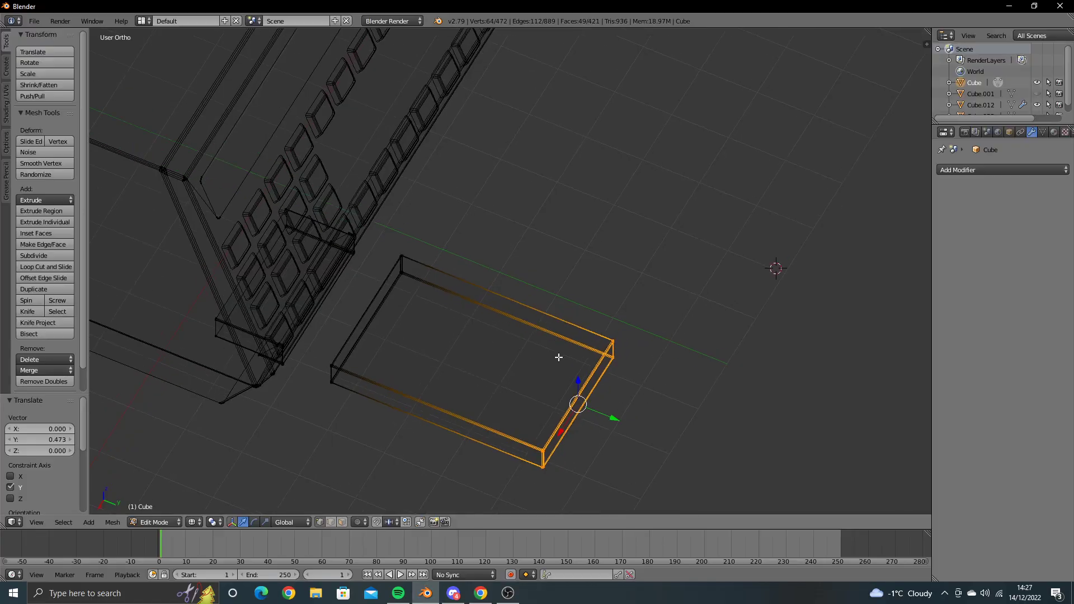
Step: Check the slab from the top view, select all its vertices and return to Object Mode
middle_drag(558, 357, 469, 390)
key(KP_7)
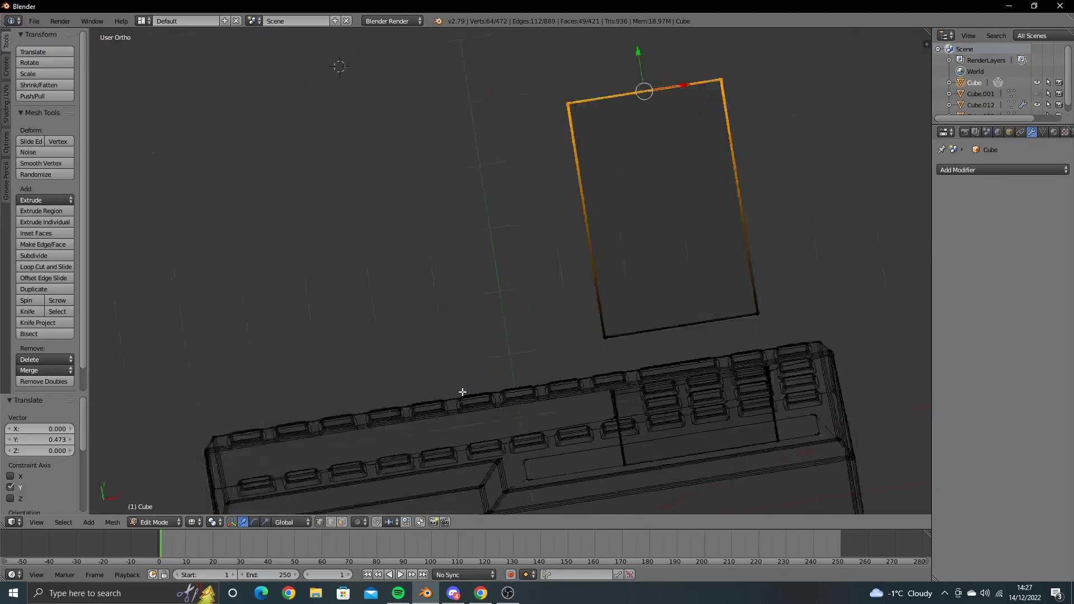
shift+middle_drag(559, 291, 492, 317)
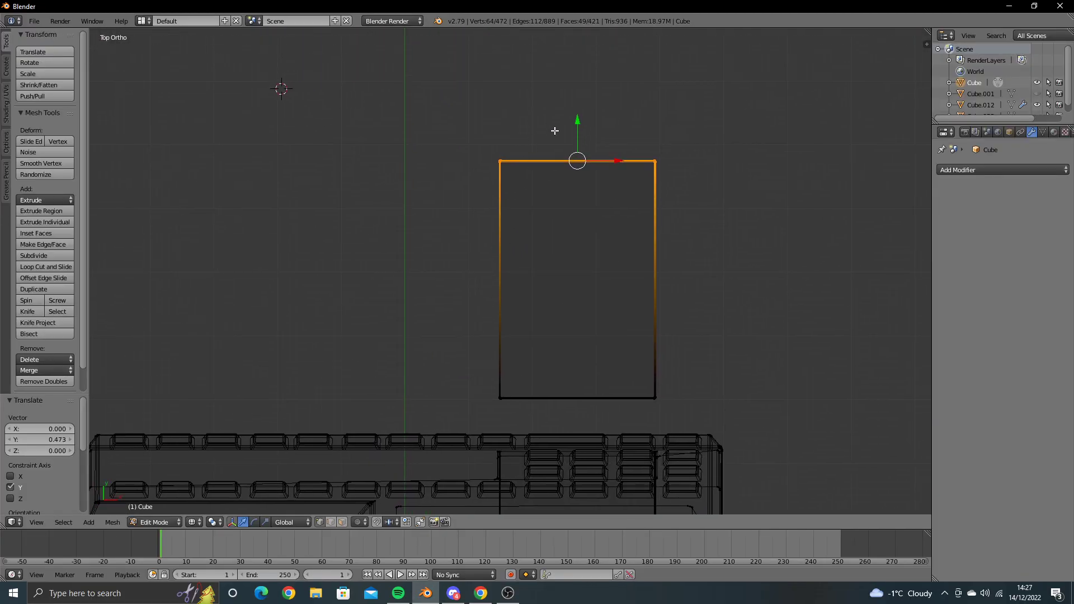
mouse_move(579, 128)
middle_down()
mouse_move(539, 180)
mouse_move(652, 121)
middle_up()
mouse_move(526, 209)
middle_down()
mouse_move(669, 184)
mouse_move(714, 192)
mouse_move(692, 202)
mouse_move(688, 252)
mouse_move(603, 220)
middle_up()
mouse_move(530, 156)
ctrl+mouse_down()
mouse_move(491, 328)
mouse_move(386, 291)
ctrl+mouse_up()
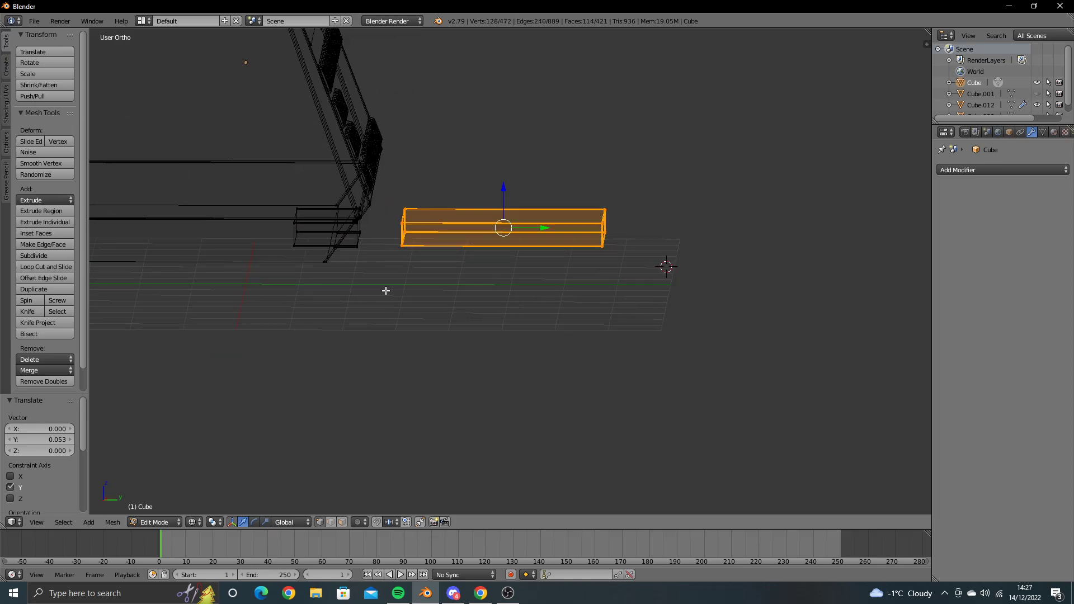
mouse_move(386, 291)
middle_down()
mouse_move(449, 273)
mouse_move(408, 285)
middle_up()
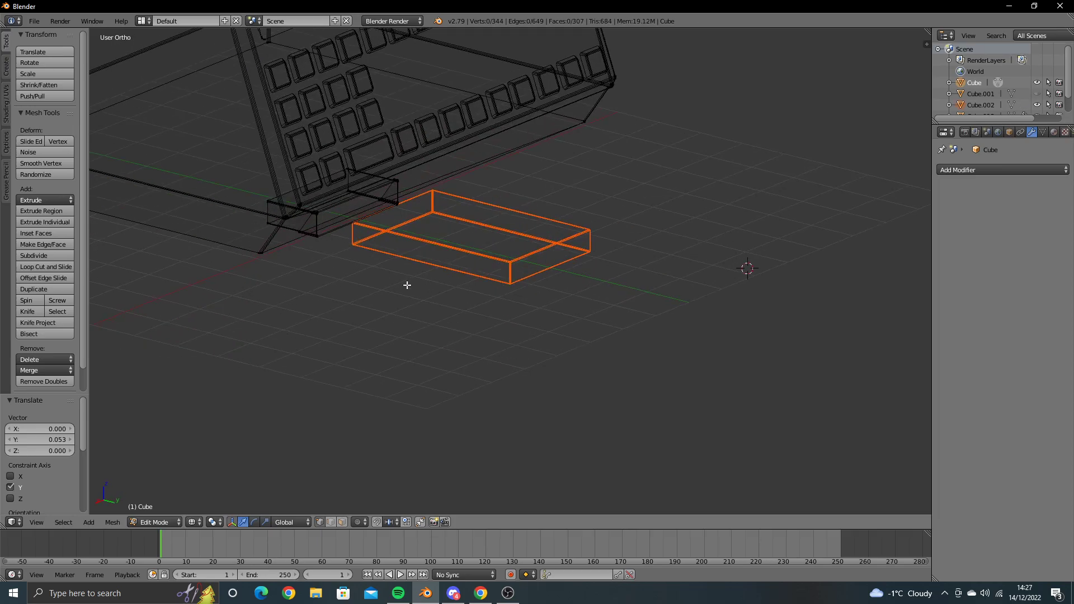
key(Tab)
middle_drag(465, 263, 451, 260)
Step: Set the ticket slab's origin to its geometry centre
key(z)
right_click(463, 249)
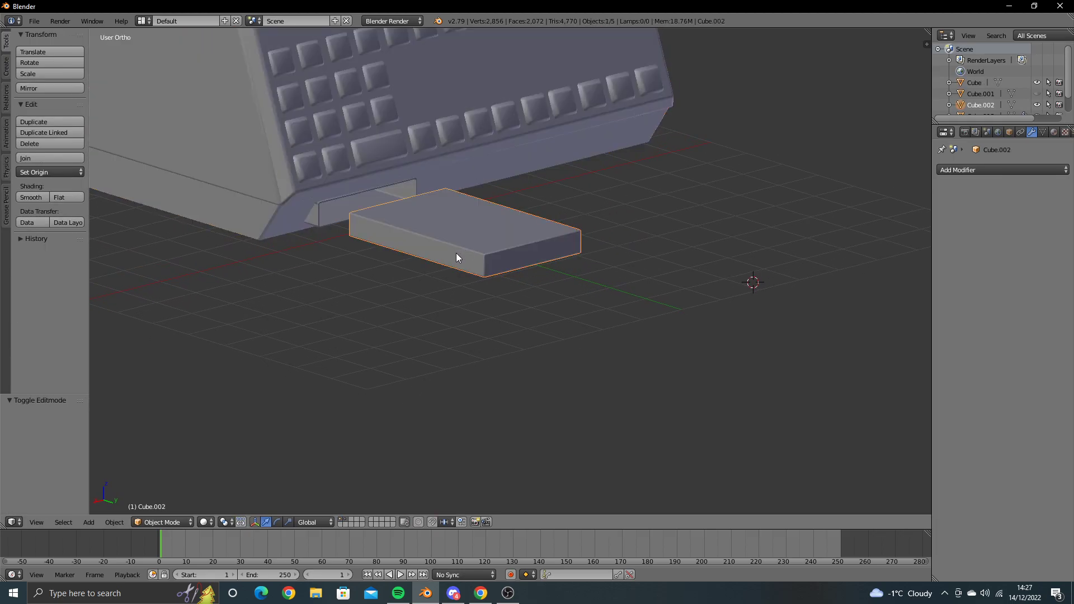
key(KP_1)
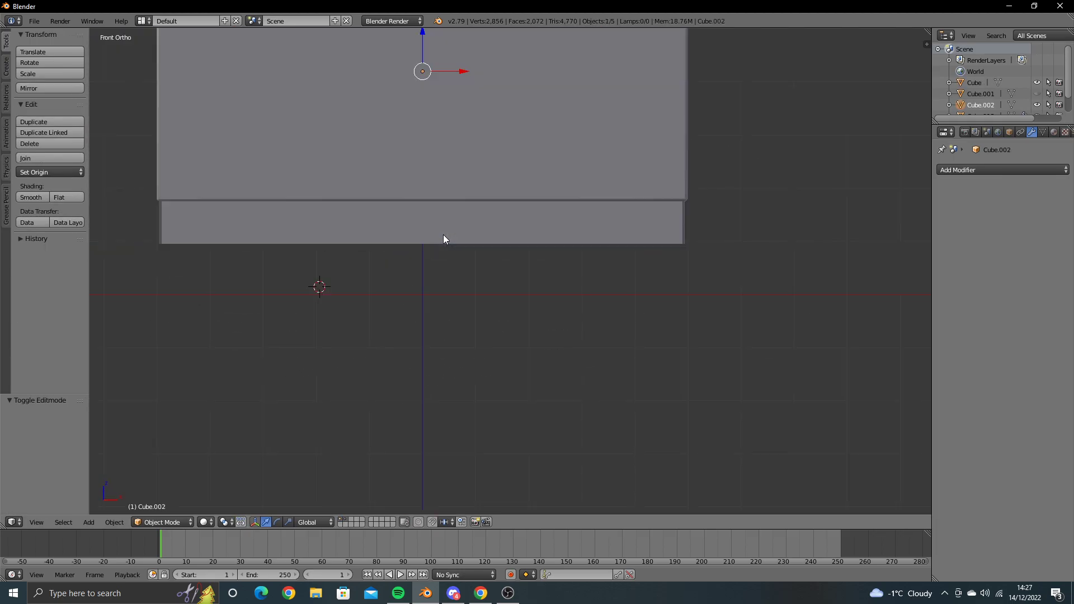
key(KP_3)
key(ctrl+KP_1)
key(shift+ctrl+alt+c)
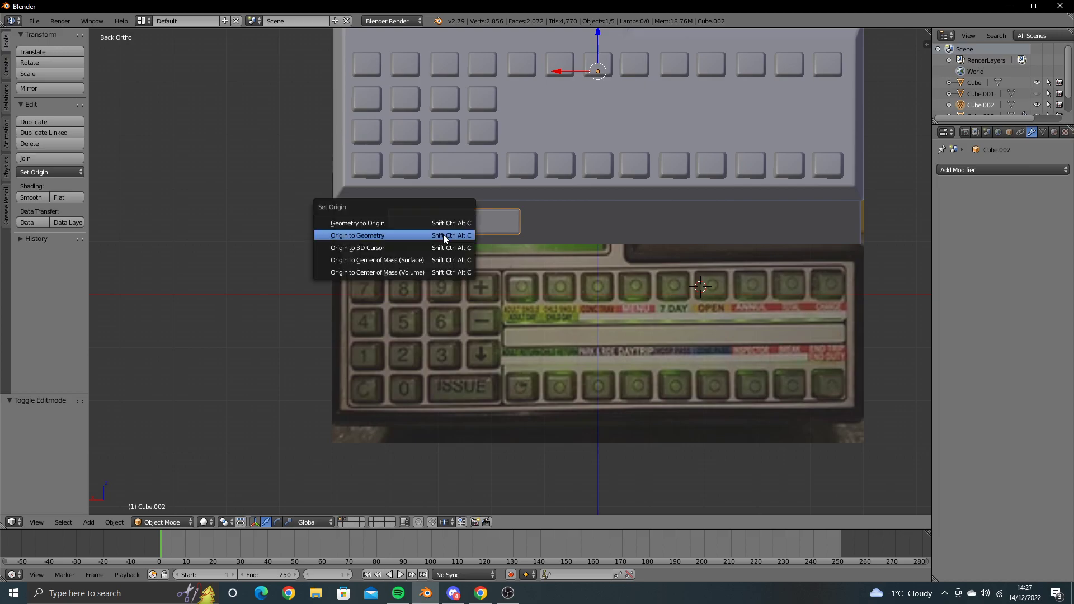
click(443, 234)
Step: Scale the ticket slab down slightly
scroll(443, 234, up, 5)
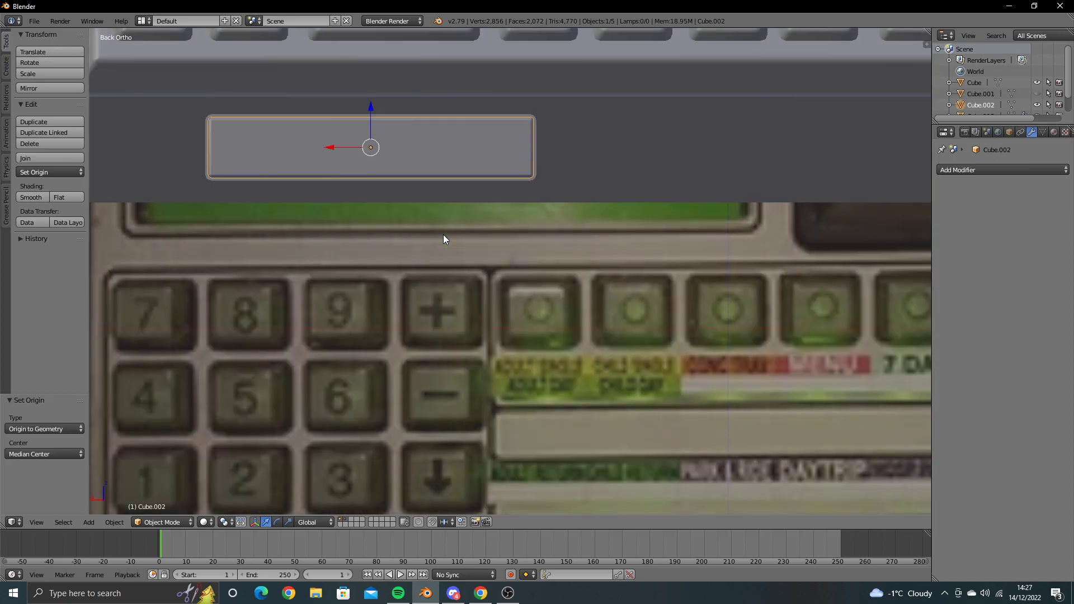
shift+middle_drag(443, 234, 499, 321)
key(s)
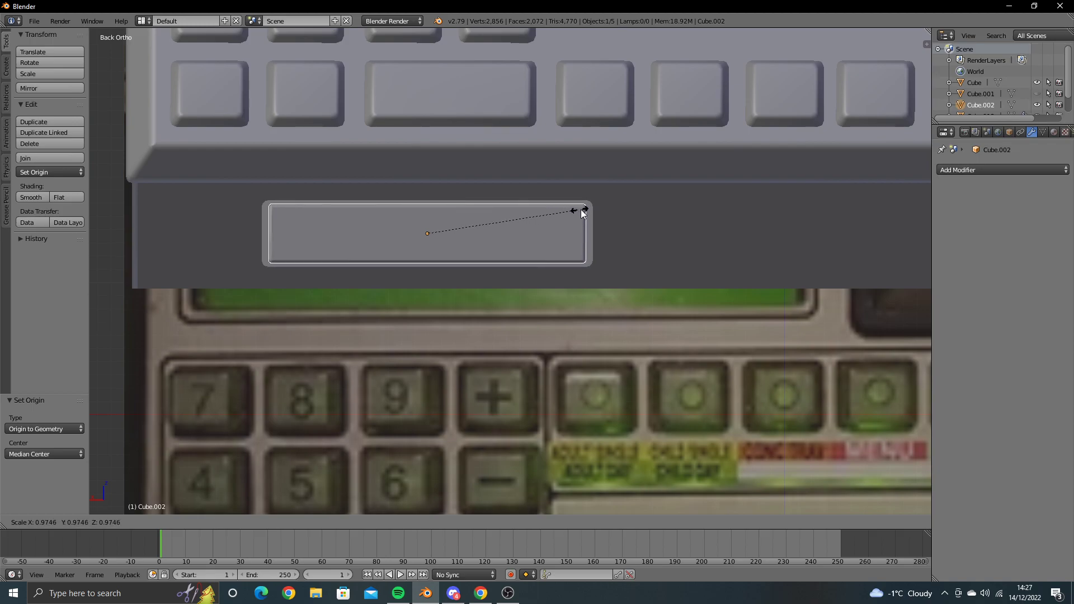
click(615, 203)
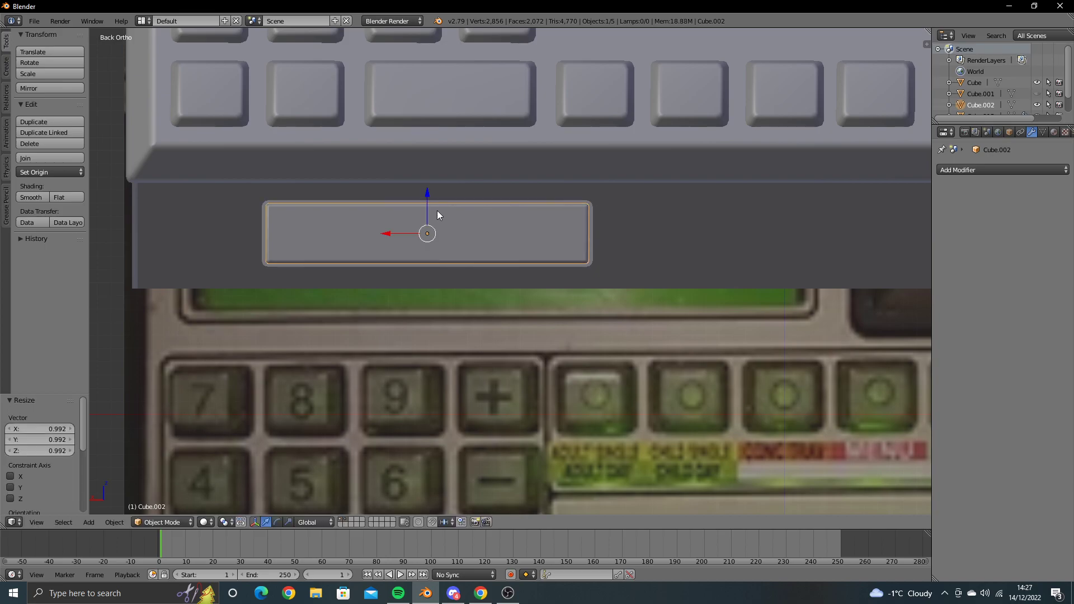
middle_drag(438, 210, 449, 220)
Step: Turn on Ambient Occlusion in the viewport sidebar
key(n)
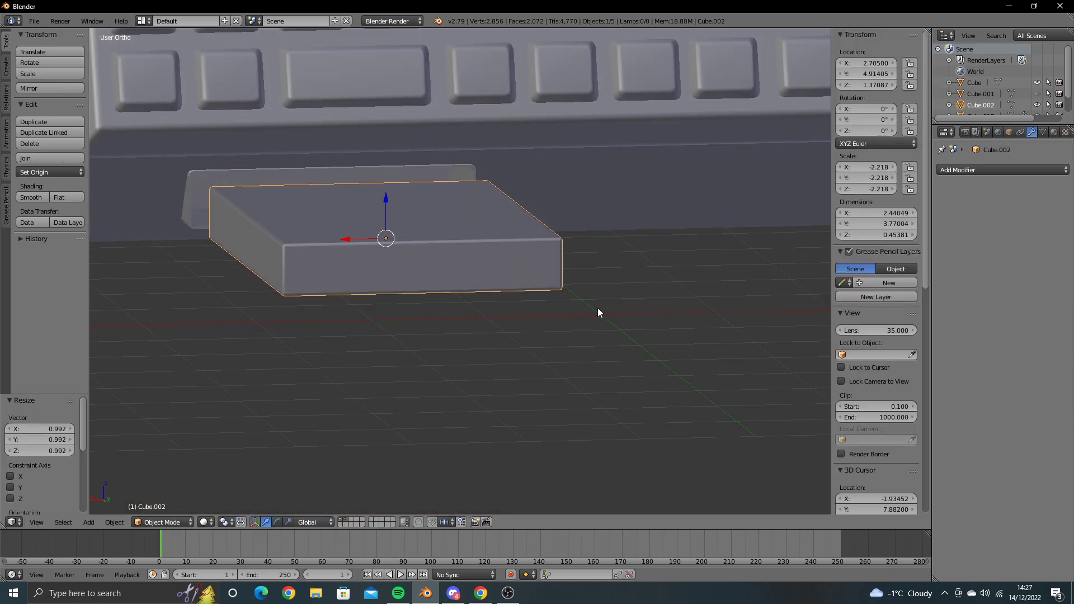
scroll(857, 330, down, 10)
scroll(858, 342, down, 1)
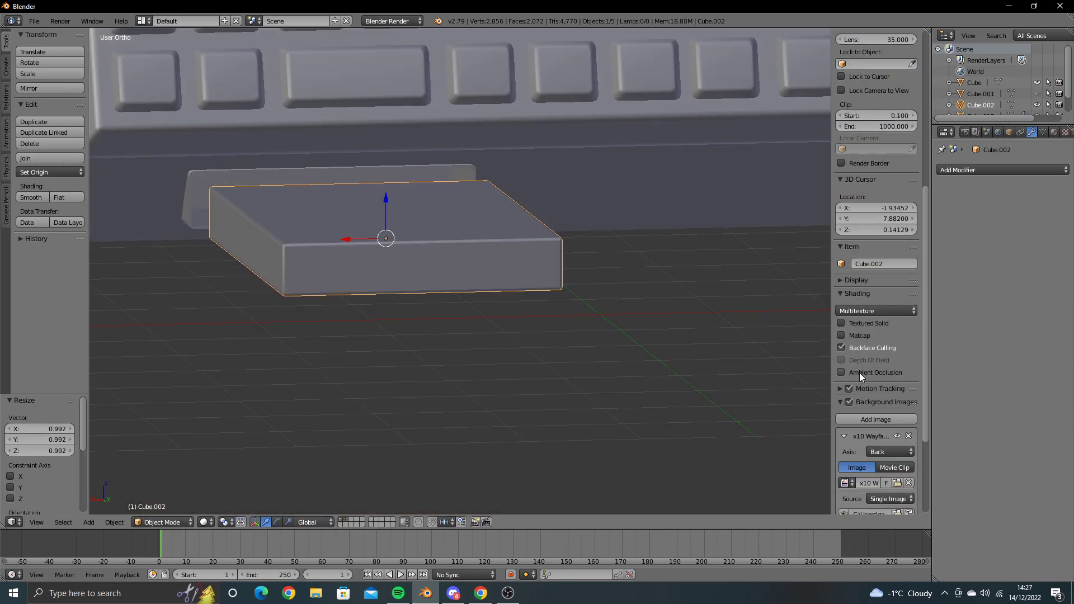
click(859, 373)
middle_drag(492, 297, 485, 295)
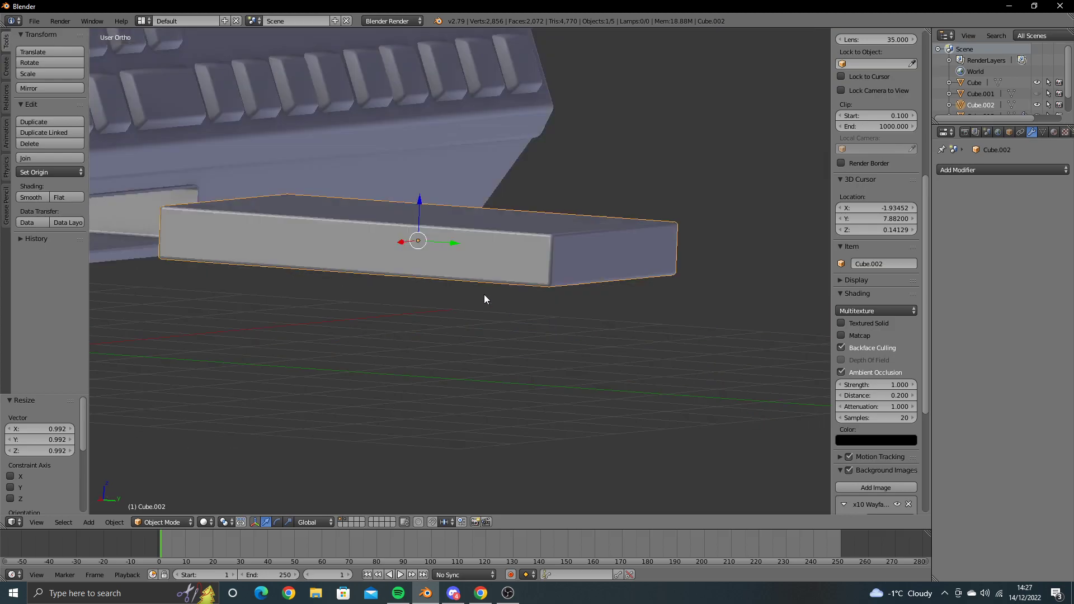
Step: Shrink the slab to 0.976 and widen it to 1.019 along X
key(ctrl+KP_1)
scroll(484, 294, up, 3)
mouse_move(485, 295)
shift+middle_down()
mouse_move(562, 350)
mouse_move(510, 291)
shift+middle_up()
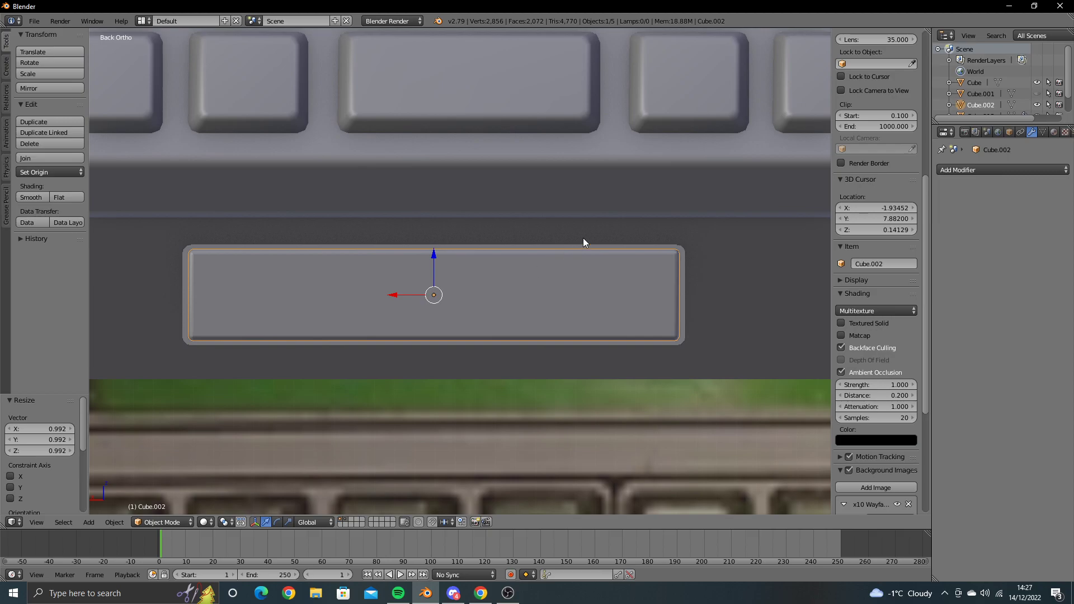
key(s)
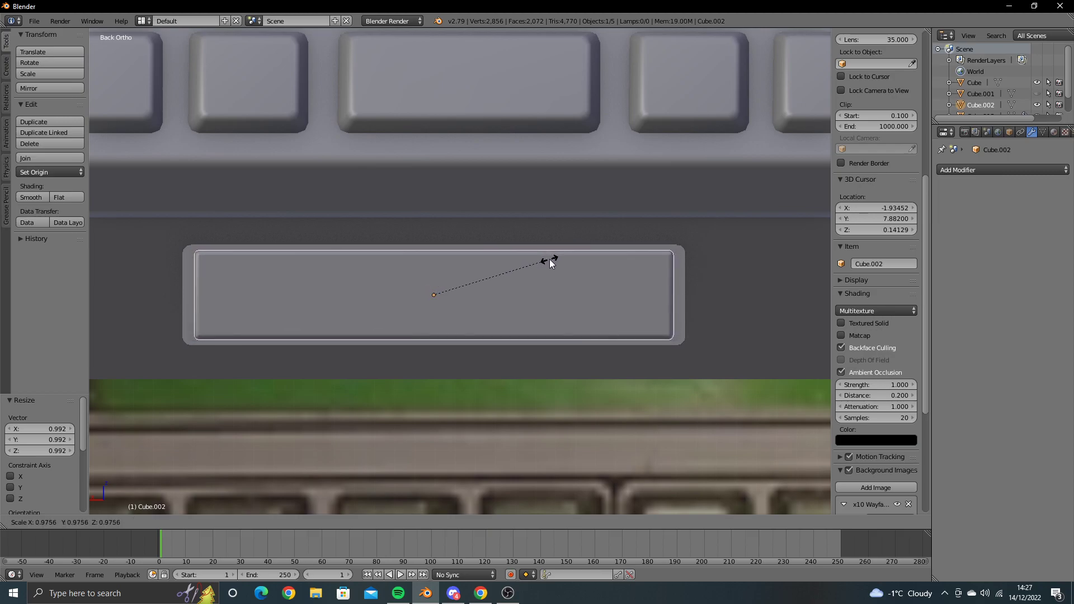
click(549, 259)
key(s)
key(x)
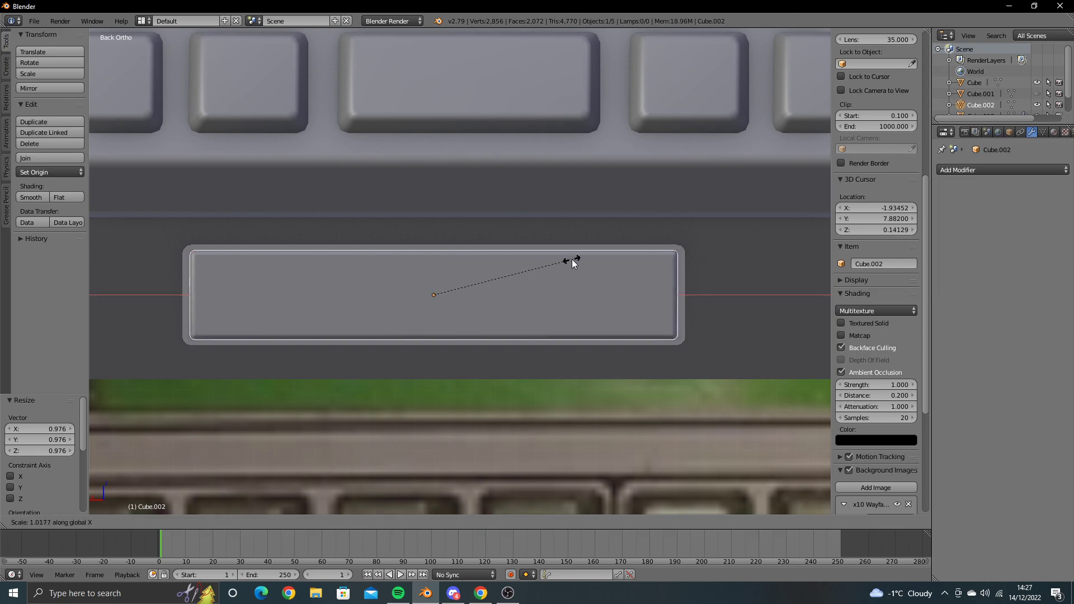
click(574, 260)
mouse_move(574, 260)
middle_down()
mouse_move(475, 267)
mouse_move(476, 278)
mouse_move(434, 297)
middle_up()
Step: Push Cube.002 back into the base's slot along Y
key(g)
key(y)
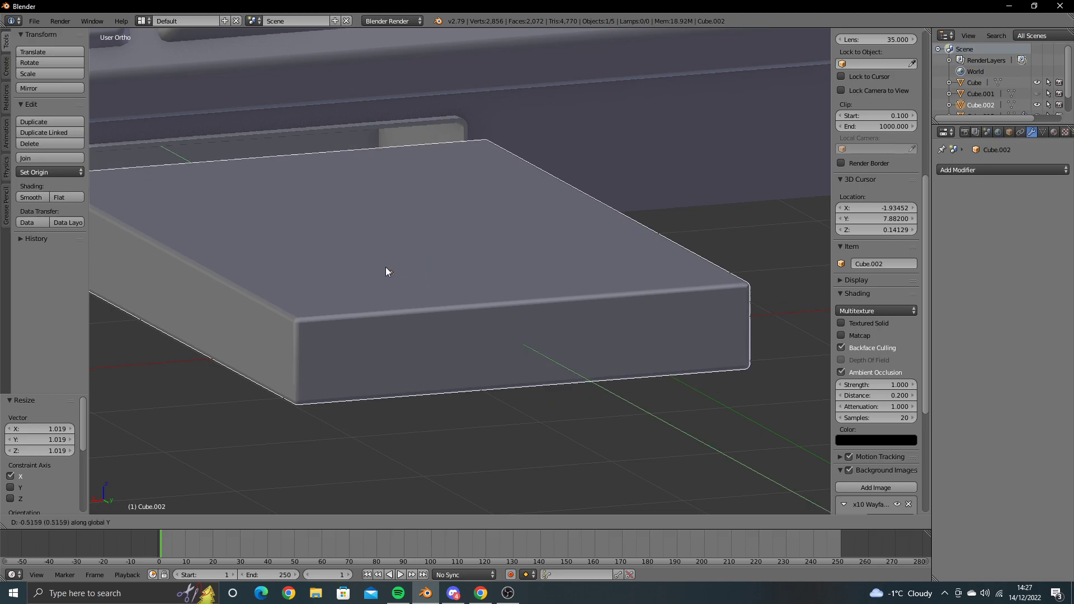
click(128, 82)
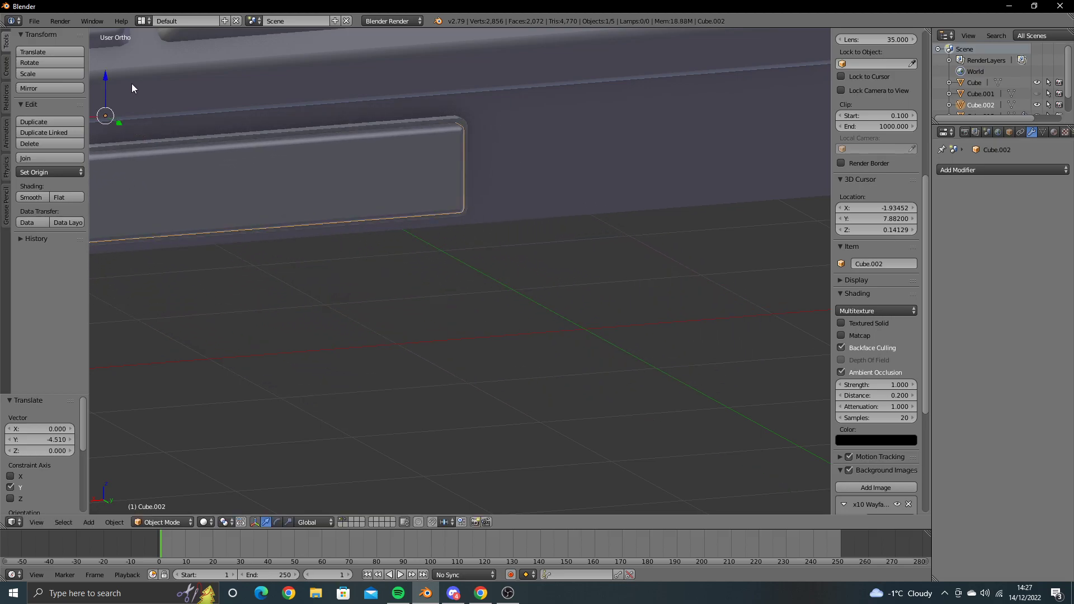
mouse_move(132, 83)
middle_down()
mouse_move(391, 229)
mouse_move(367, 221)
middle_up()
Step: Widen the slab slightly along X and raise it to 1.012 along Z
key(ctrl+KP_1)
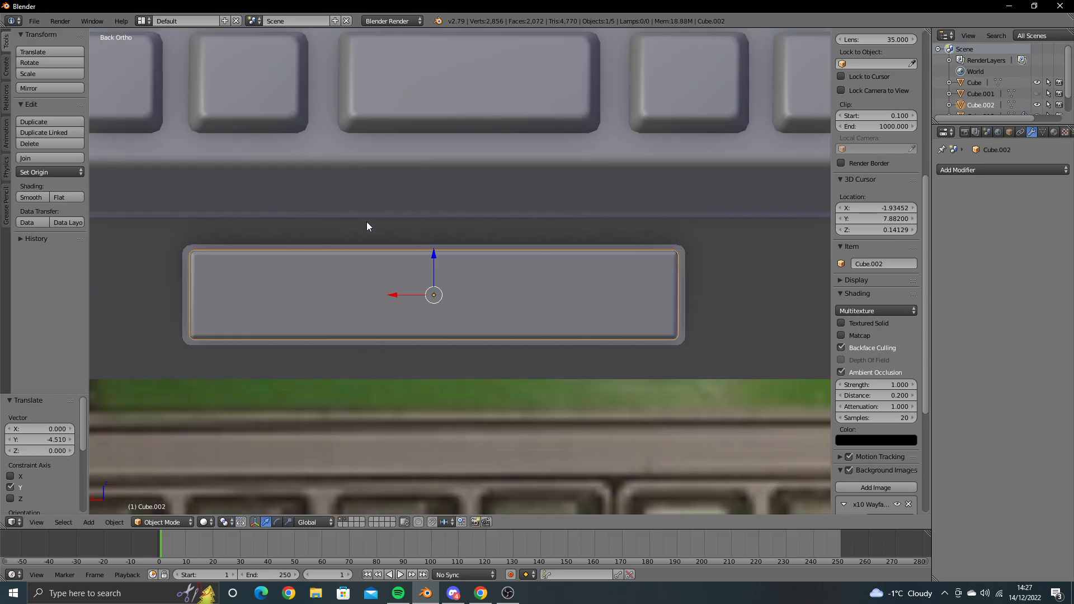
scroll(367, 222, up, 4)
scroll(629, 136, up, 2)
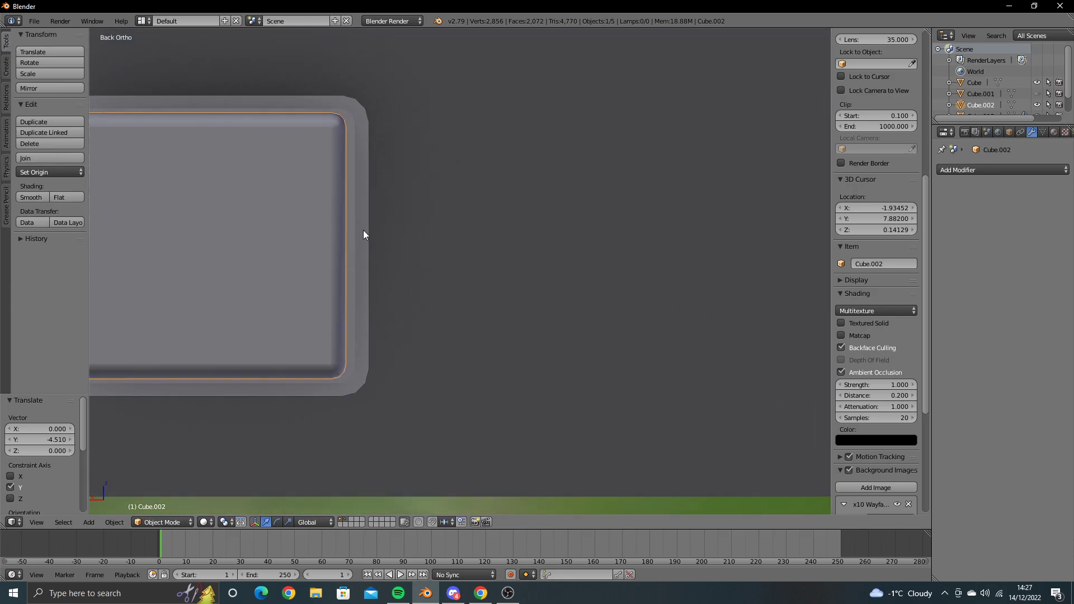
shift+middle_drag(363, 230, 544, 308)
scroll(544, 304, up, 2)
scroll(465, 329, up, 2)
scroll(471, 273, up, 1)
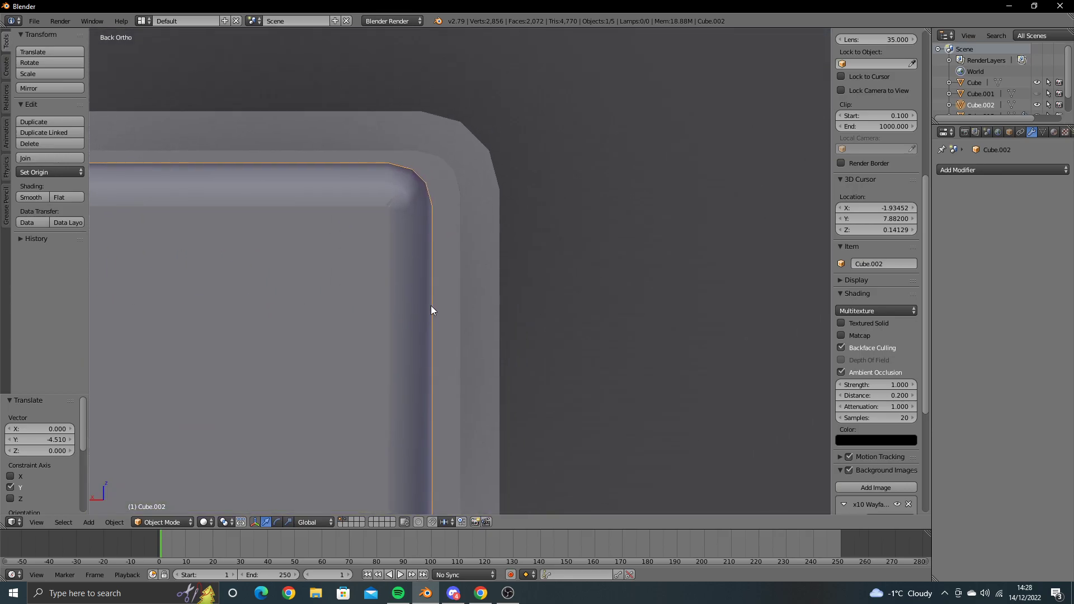
key(s)
key(x)
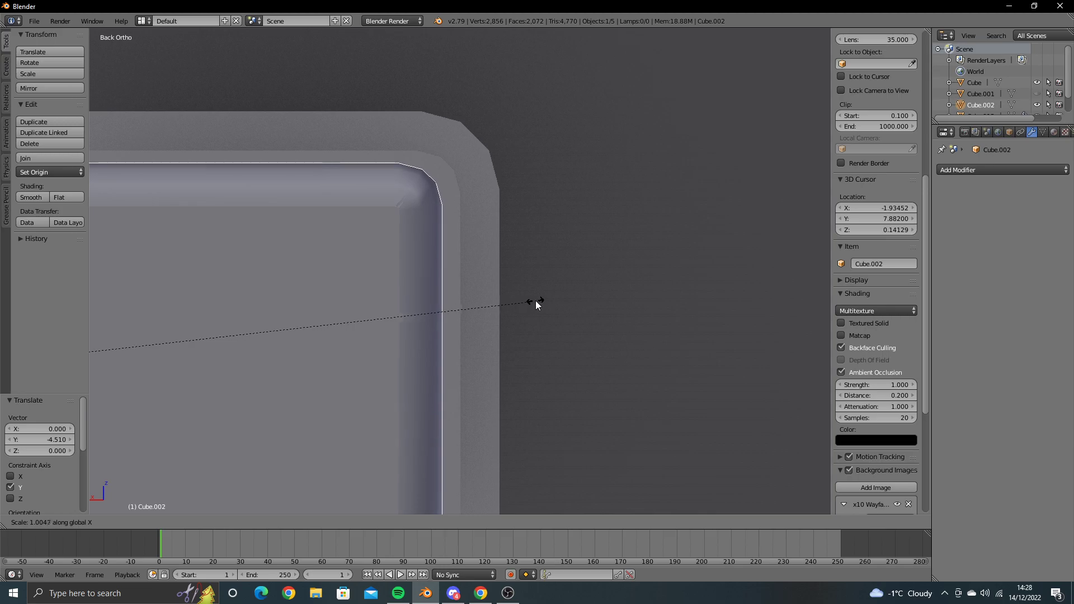
click(626, 296)
key(s)
key(z)
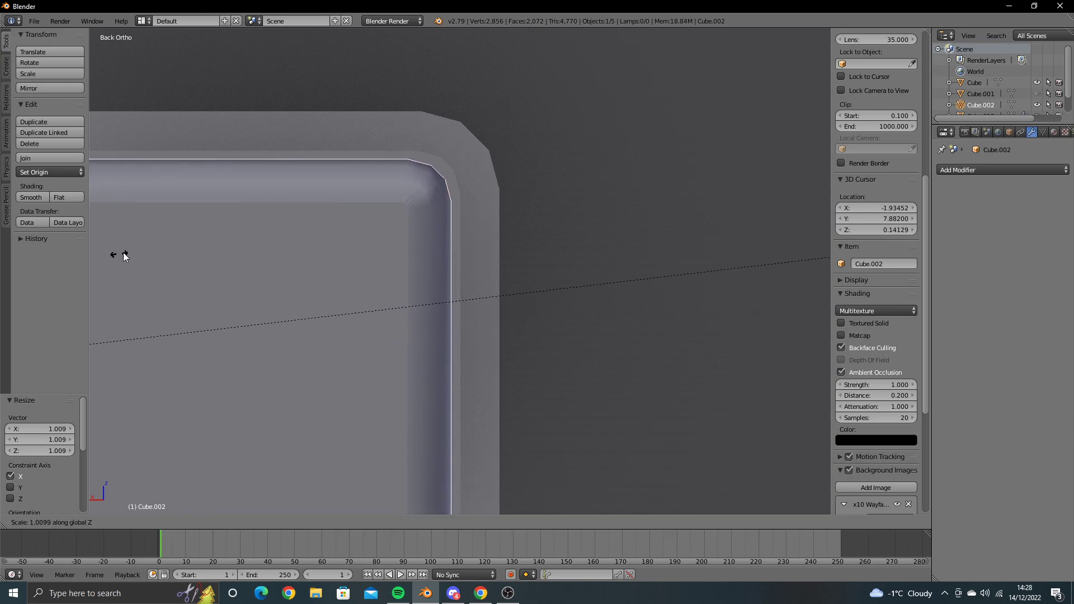
click(170, 242)
Step: Slide the slab forward 4.247 along Y so it protrudes from the slot
shift+middle_drag(218, 291, 250, 56)
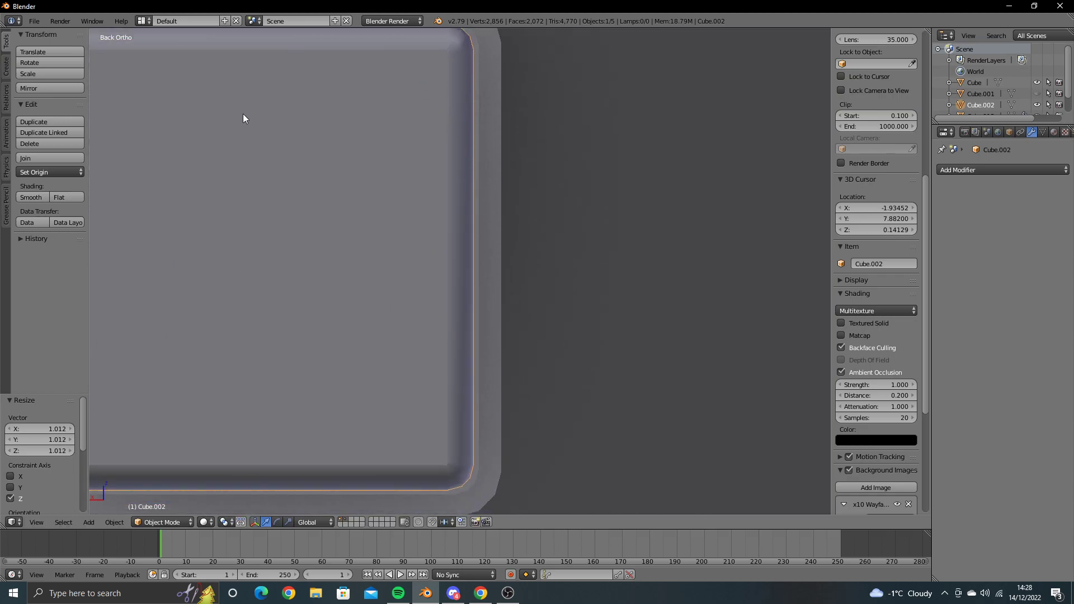
scroll(256, 218, down, 3)
scroll(247, 261, down, 2)
middle_drag(247, 262, 314, 283)
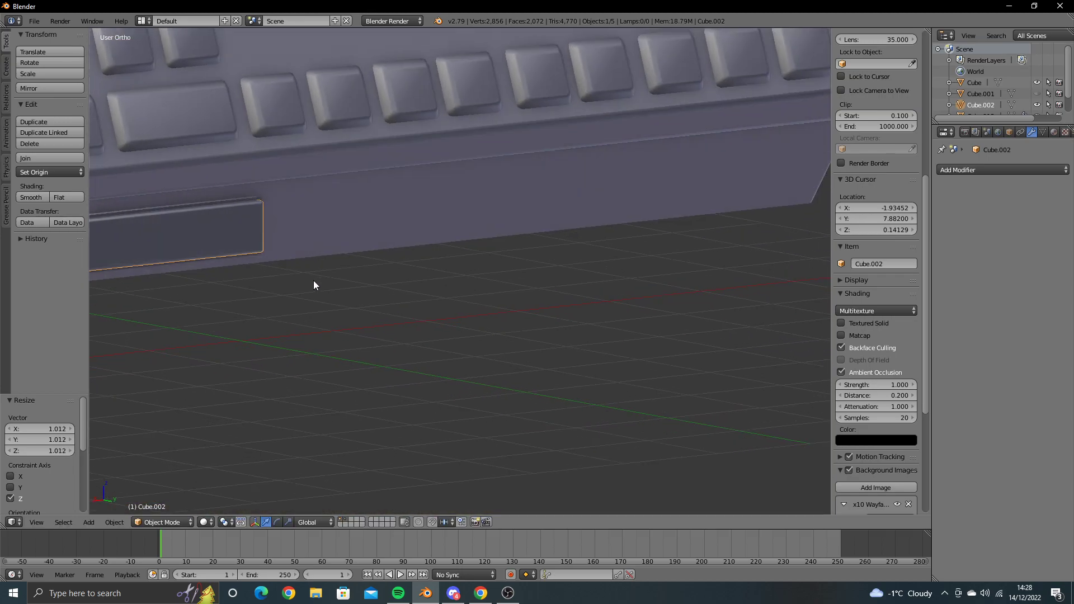
scroll(593, 375, up, 2)
drag(427, 320, 723, 418)
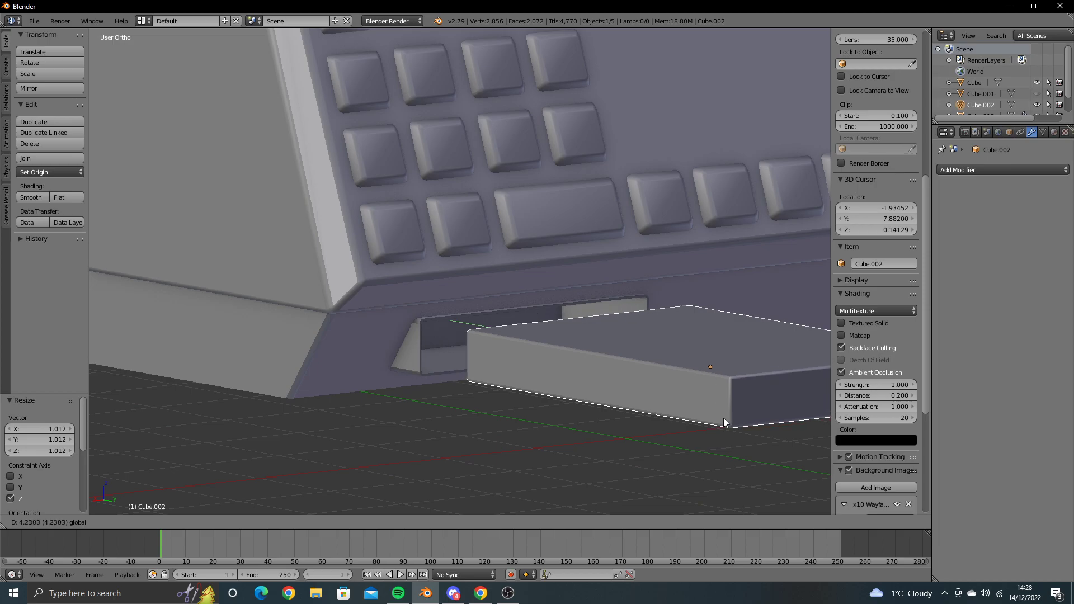
scroll(621, 392, down, 2)
mouse_move(621, 396)
middle_down()
mouse_move(630, 434)
mouse_move(491, 350)
mouse_move(503, 377)
mouse_move(505, 345)
mouse_move(451, 319)
mouse_move(441, 298)
middle_up()
scroll(441, 298, up, 2)
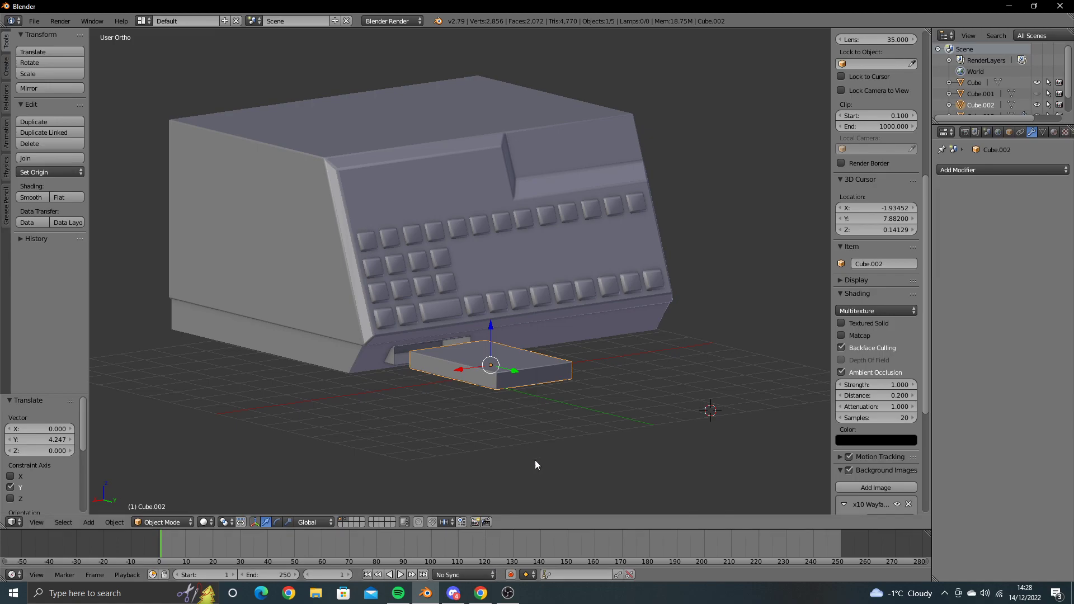
Step: Inspect the machine's underside, then select the main Cube body and enter its Edit Mode
click(511, 542)
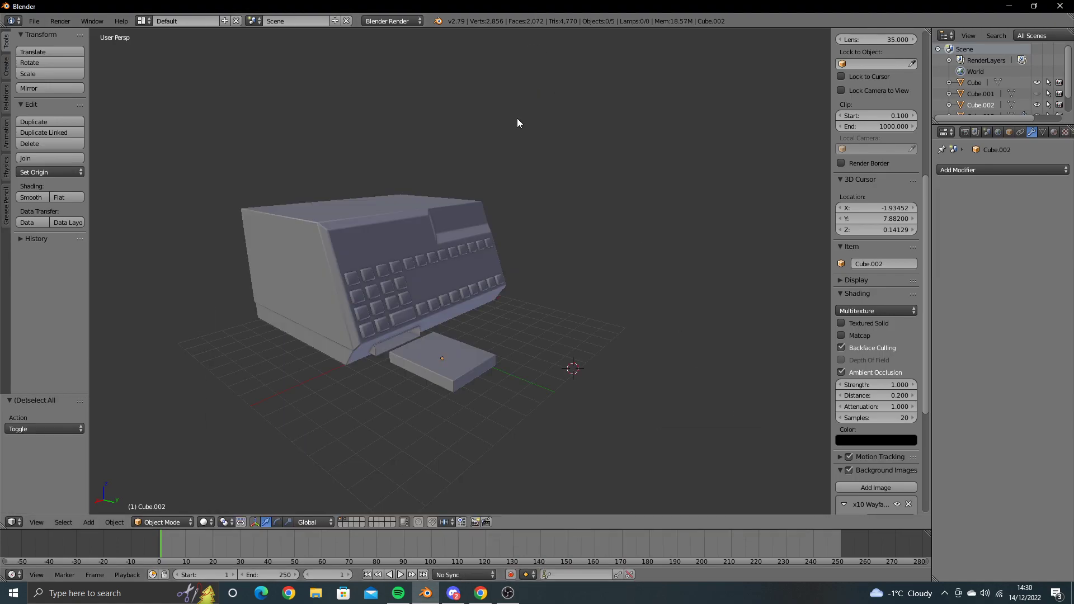
mouse_move(479, 274)
middle_down()
mouse_move(492, 254)
mouse_move(464, 317)
middle_up()
scroll(534, 297, up, 3)
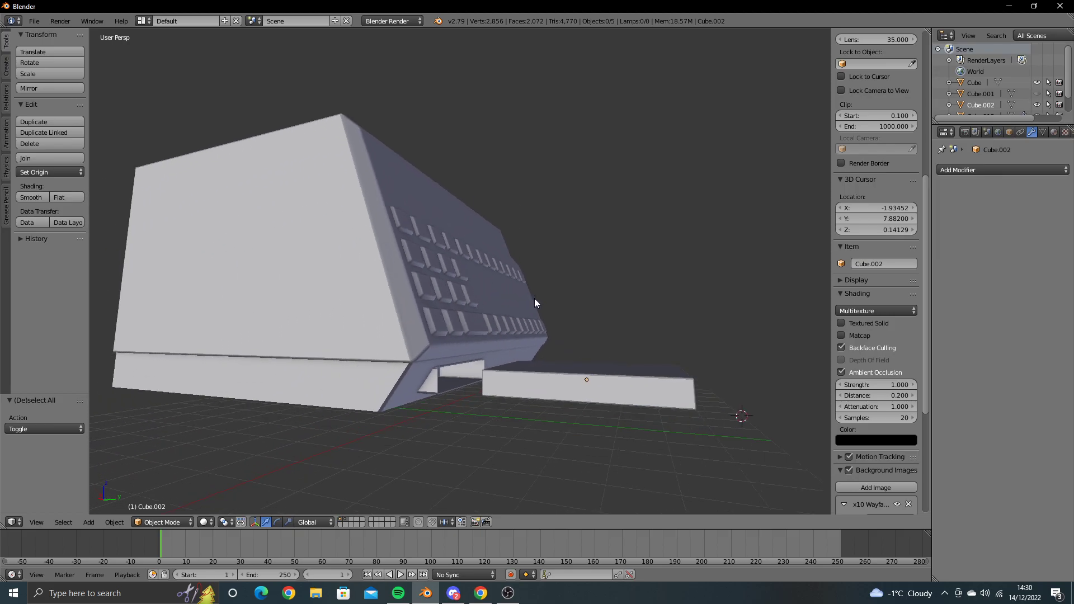
scroll(546, 317, up, 3)
middle_drag(547, 322, 537, 284)
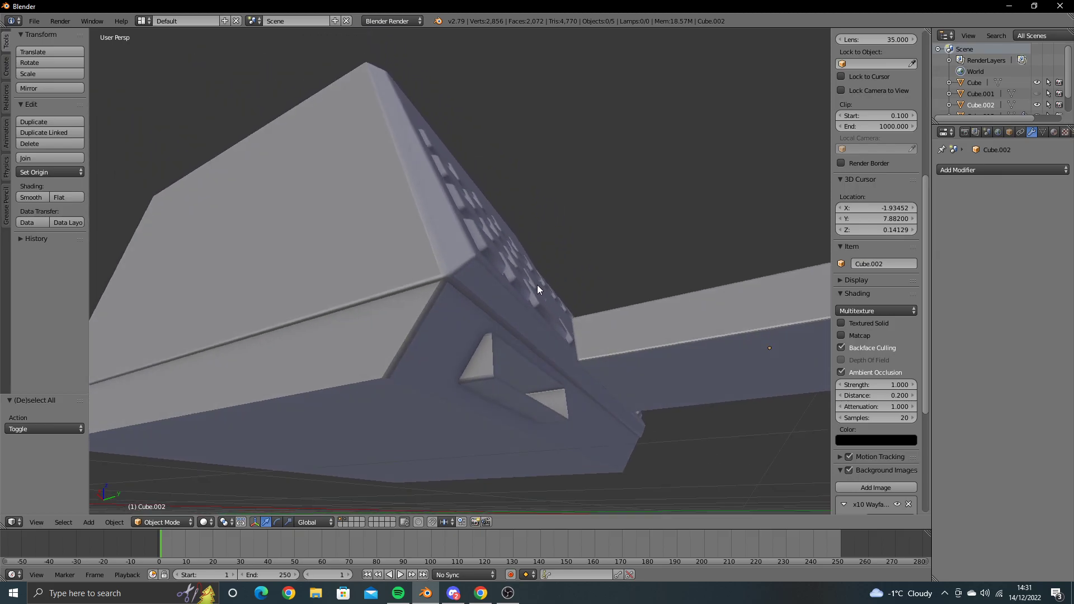
key(Tab)
key(Tab)
right_click(499, 391)
key(Tab)
mouse_move(499, 391)
middle_down()
mouse_move(450, 386)
mouse_move(339, 403)
mouse_move(696, 354)
mouse_move(466, 403)
middle_up()
Step: In Back Ortho wireframe, lower the display window's bottom edge by 0.0868
key(ctrl+KP_1)
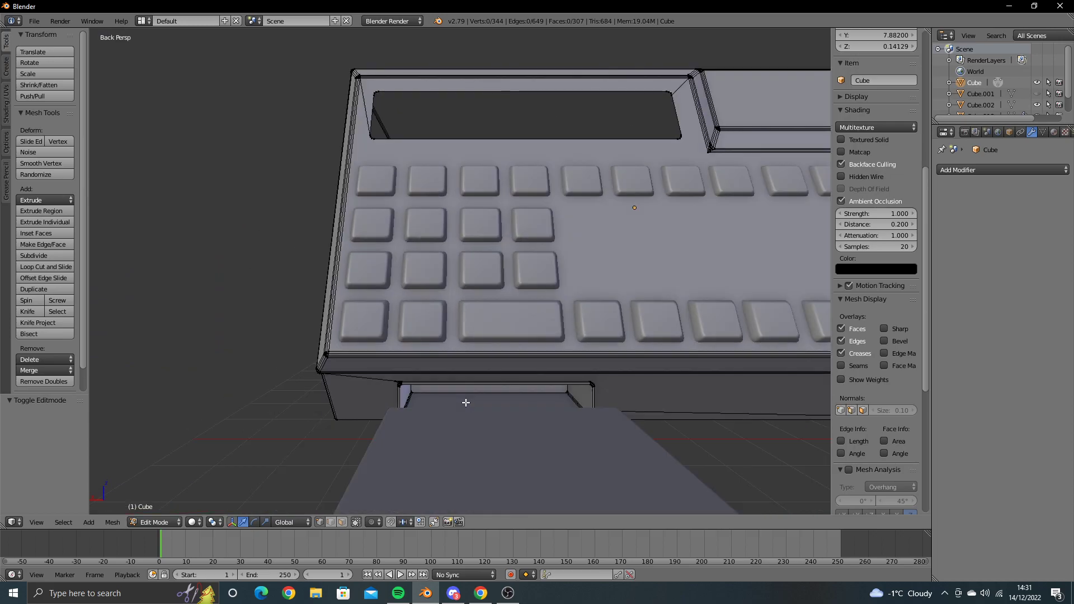
key(KP_5)
scroll(466, 402, up, 5)
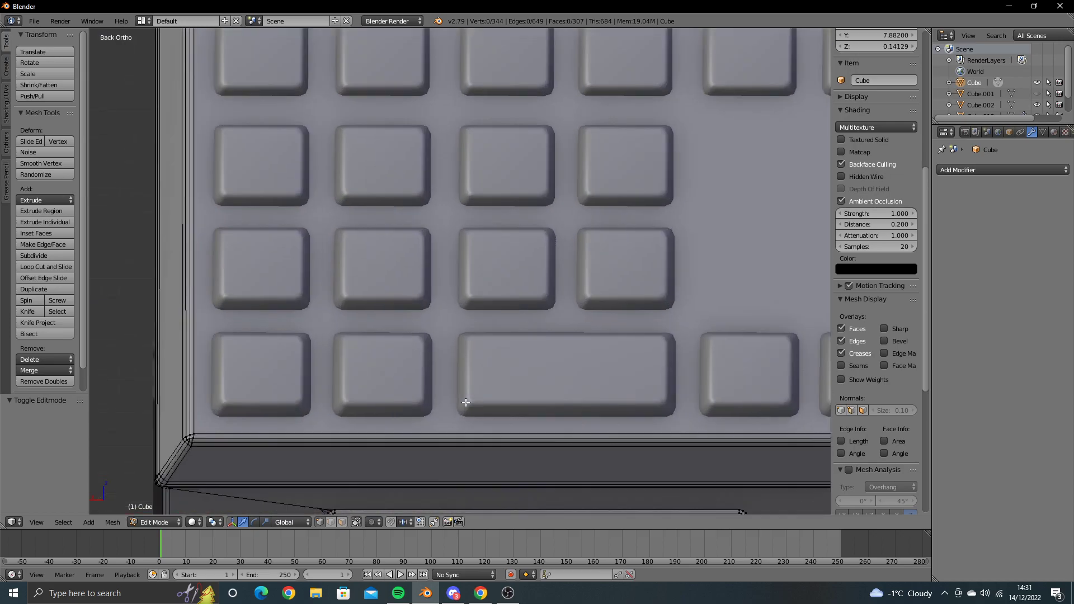
shift+scroll(436, 375, down, 4)
key(a)
key(a)
key(z)
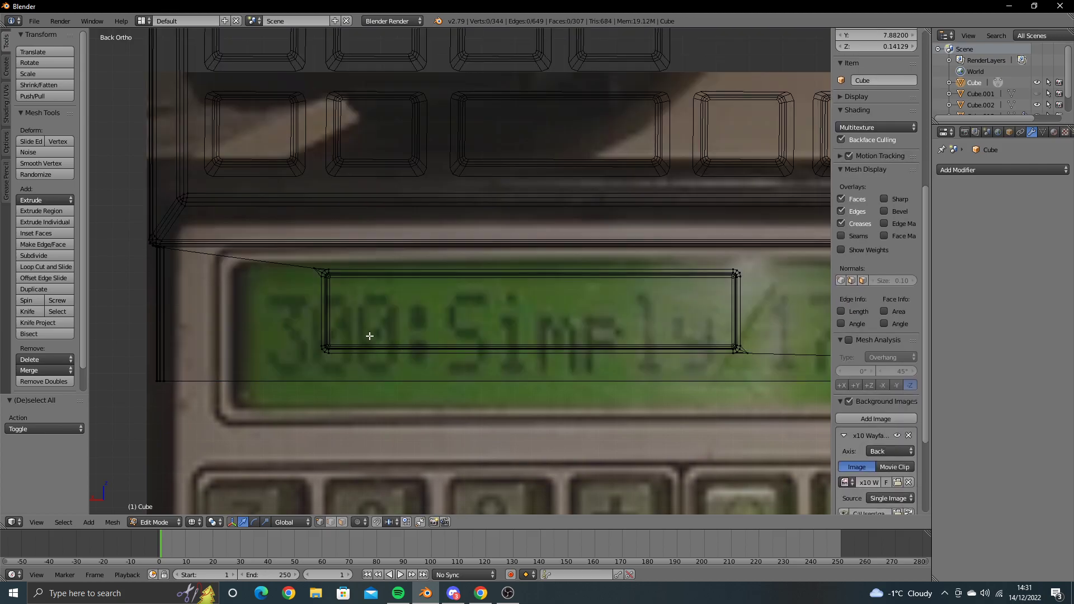
mouse_move(344, 320)
ctrl+mouse_down()
mouse_move(367, 431)
mouse_move(791, 359)
mouse_move(716, 334)
ctrl+mouse_up()
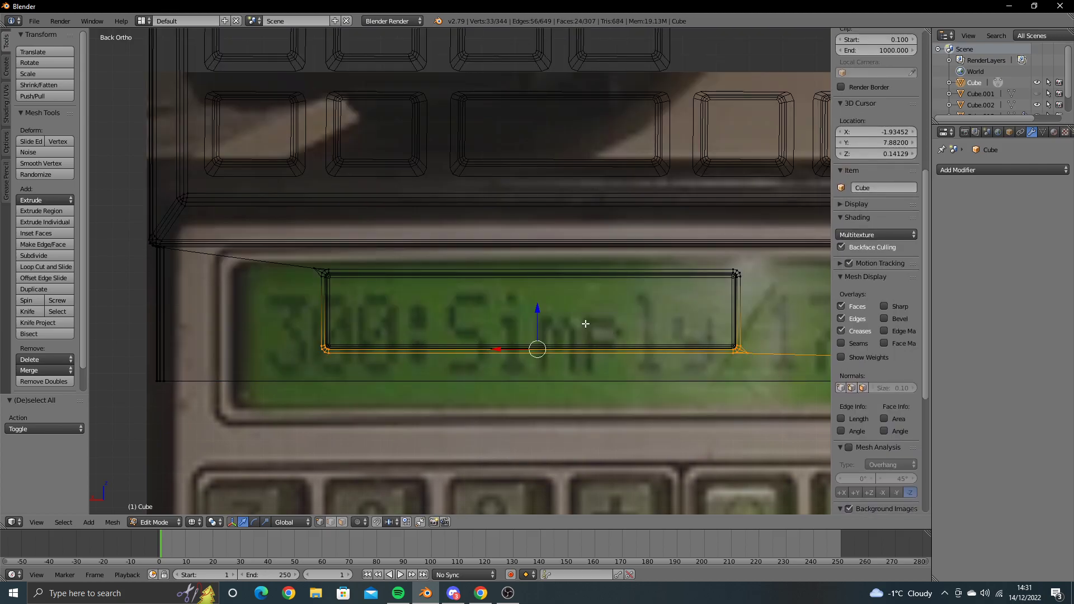
key(g)
right_click(582, 349)
drag(537, 312, 539, 315)
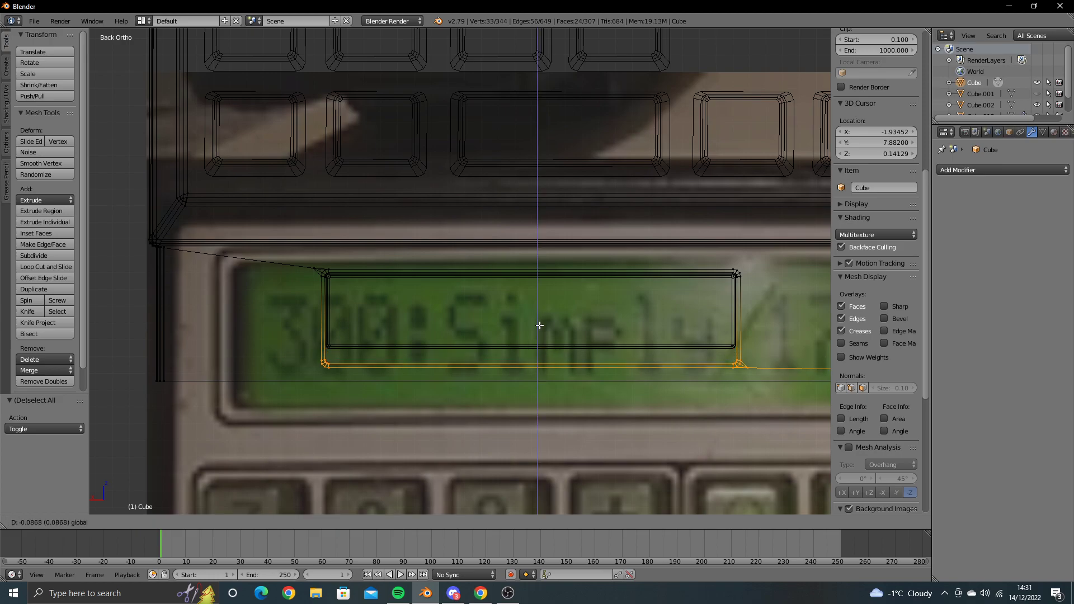
Step: Raise the display window's top edge loop by 0.013 along Z
key(a)
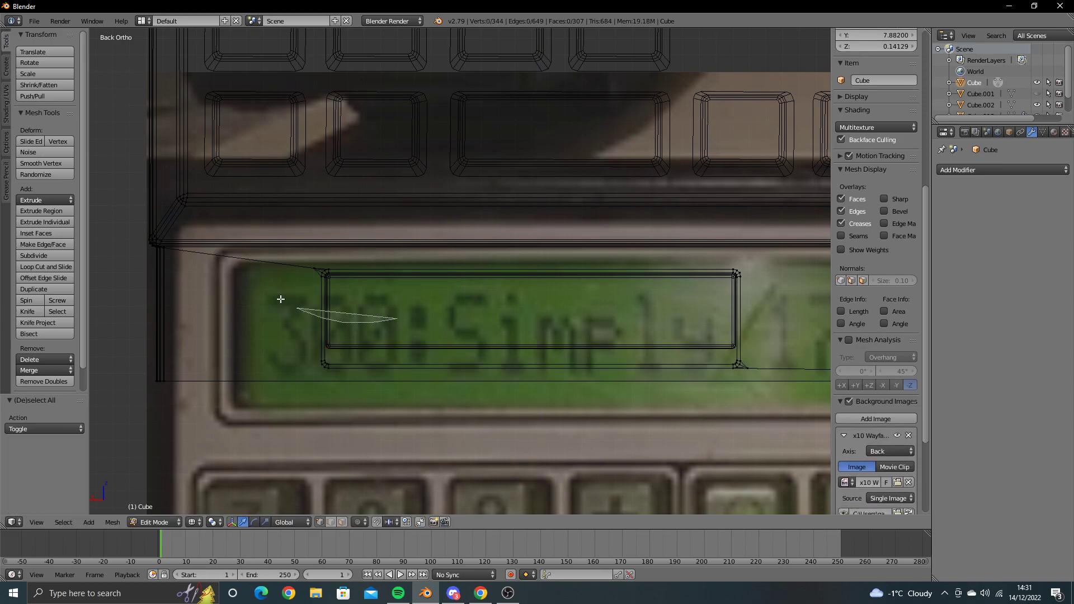
ctrl+drag(281, 300, 772, 216)
drag(523, 232, 467, 289)
middle_drag(467, 290, 513, 293)
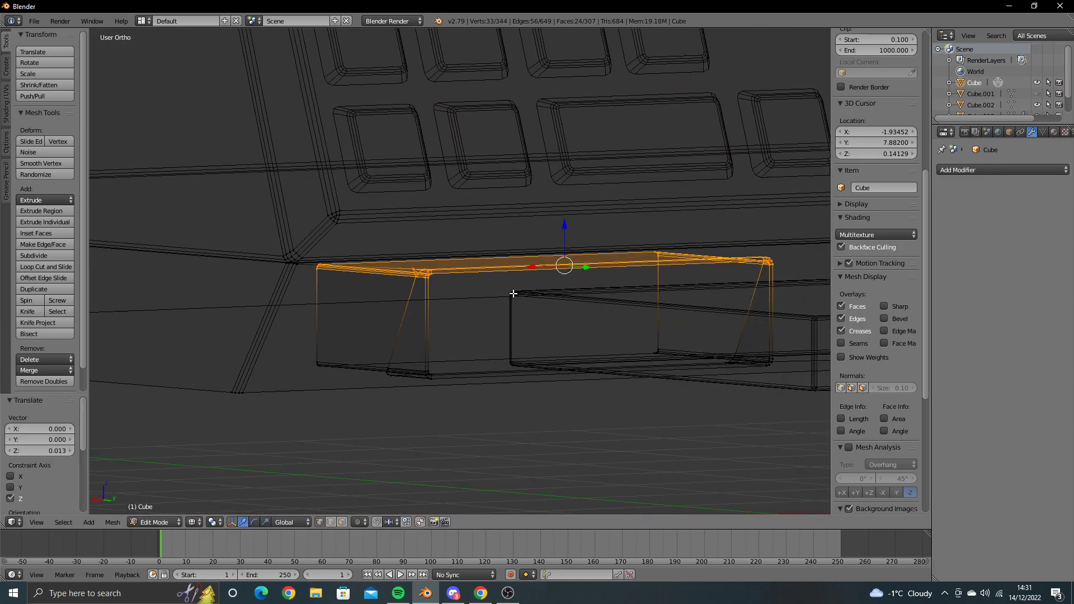
Step: Select the edges at the slot opening's corner in solid shading
key(KP_3)
scroll(513, 294, up, 1)
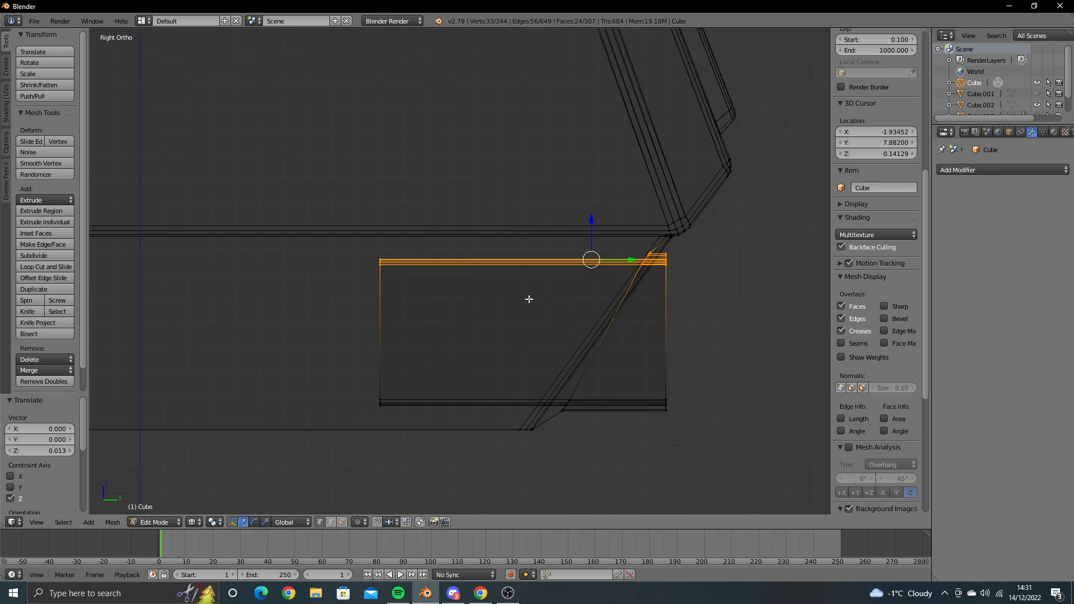
scroll(527, 297, up, 2)
scroll(438, 250, up, 2)
scroll(462, 295, up, 2)
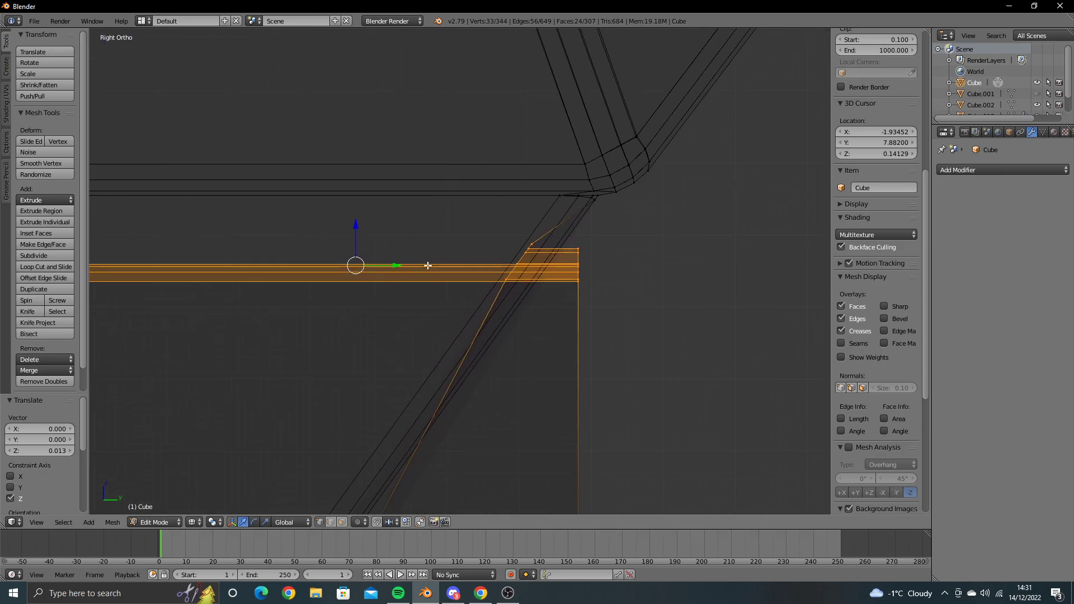
key(a)
mouse_move(528, 298)
middle_down()
mouse_move(498, 294)
mouse_move(420, 327)
mouse_move(284, 306)
middle_up()
key(z)
middle_drag(404, 307, 490, 287)
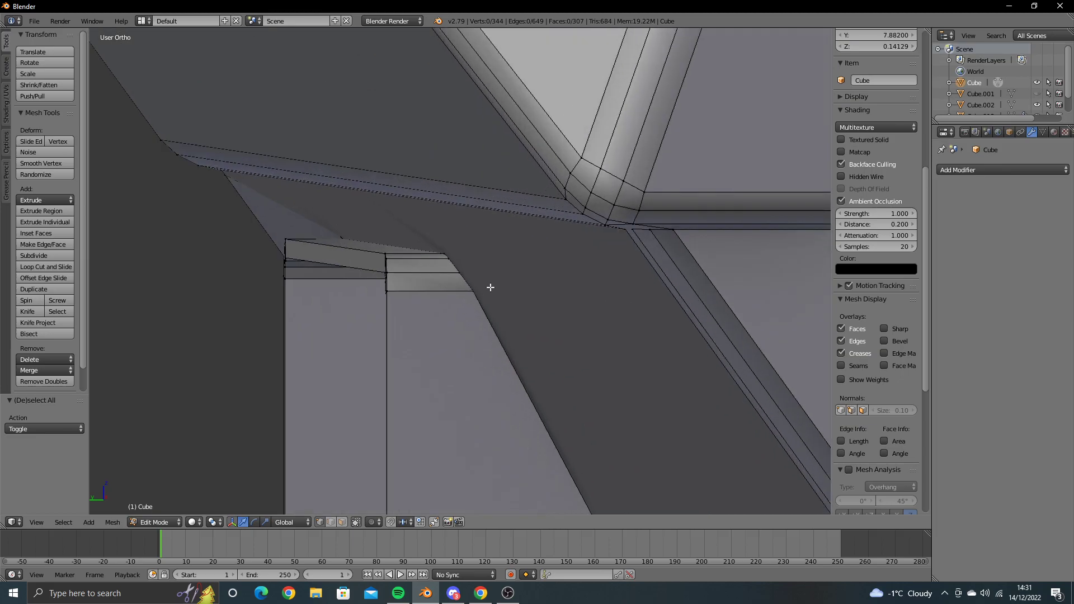
alt+right_click(480, 283)
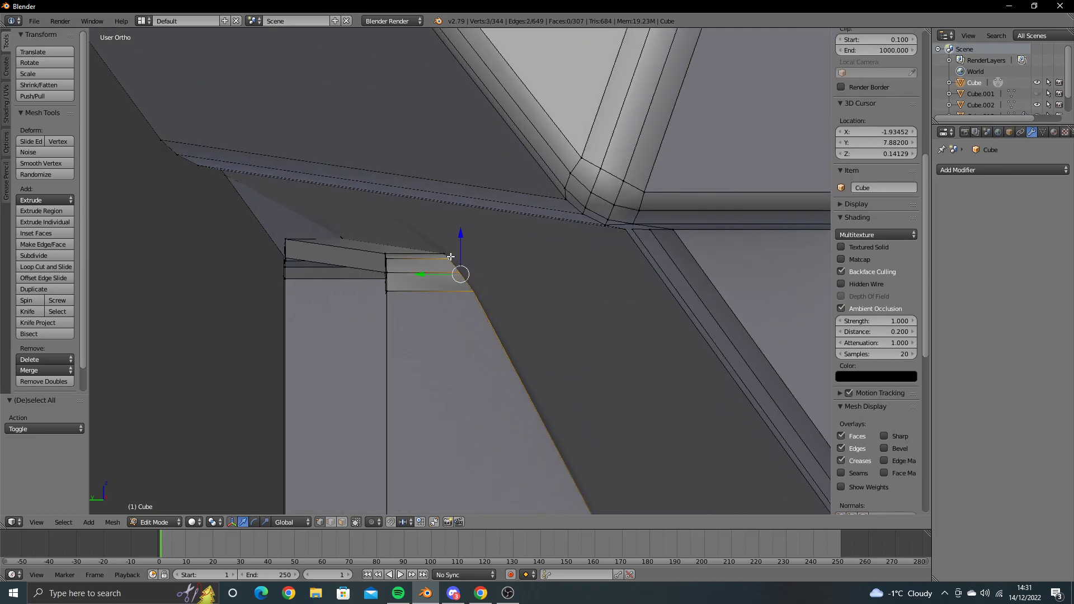
mouse_move(390, 253)
middle_down()
mouse_move(618, 254)
mouse_move(444, 289)
middle_up()
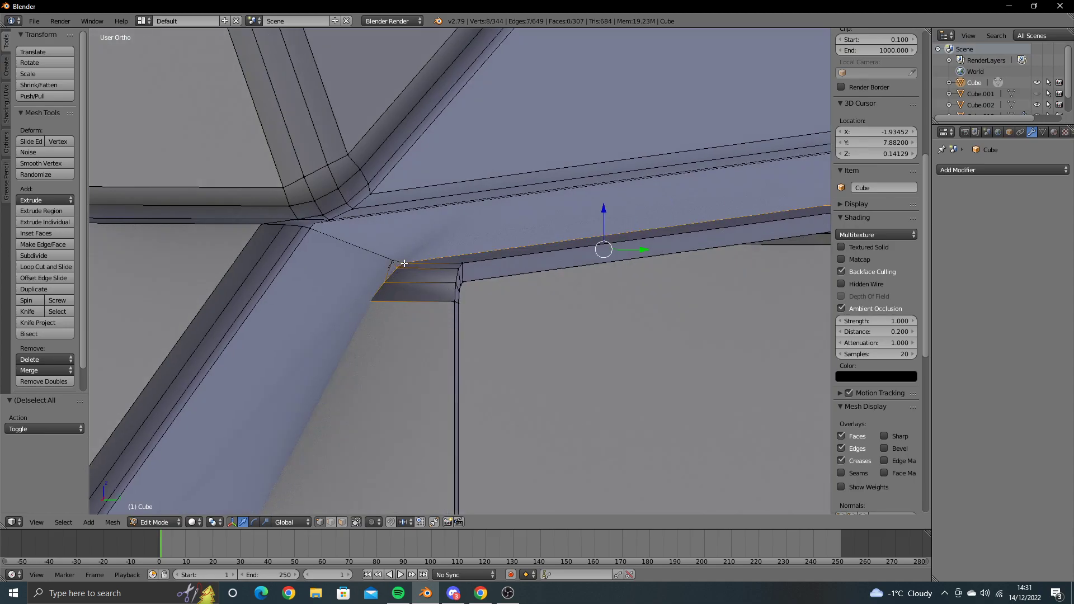
Step: In Right Ortho wireframe, slide the corner vertices along Y onto the slanted keypad side
key(KP_3)
key(z)
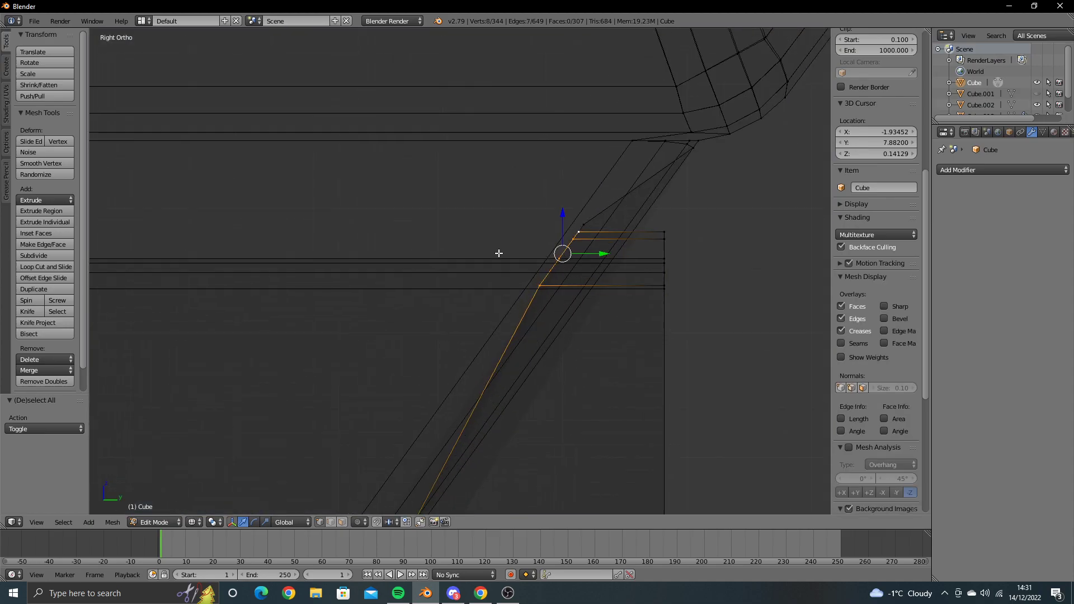
drag(538, 248, 544, 262)
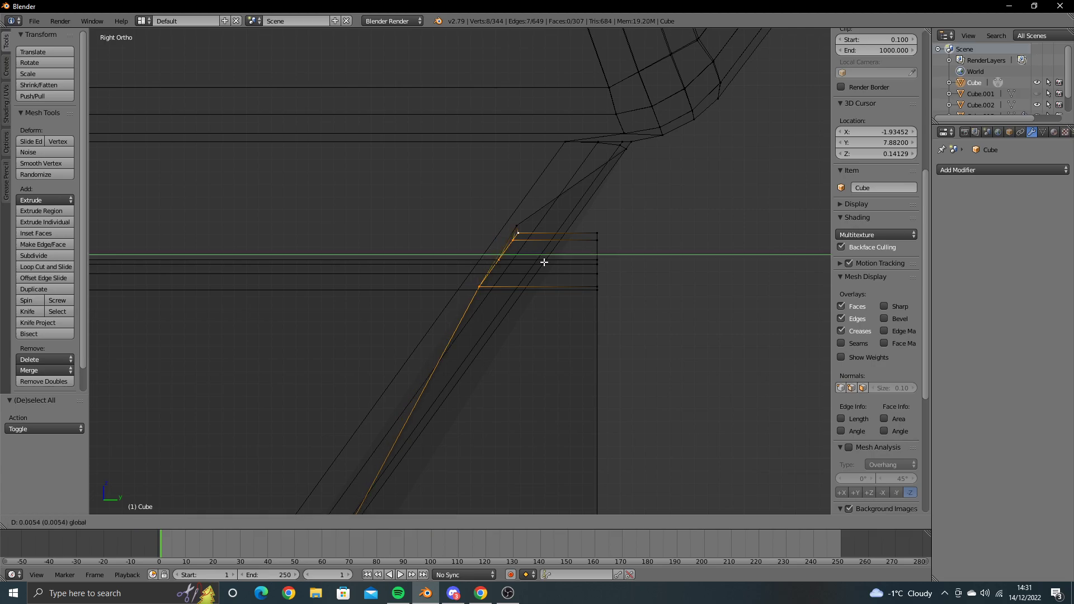
click(577, 273)
key(ctrl+z)
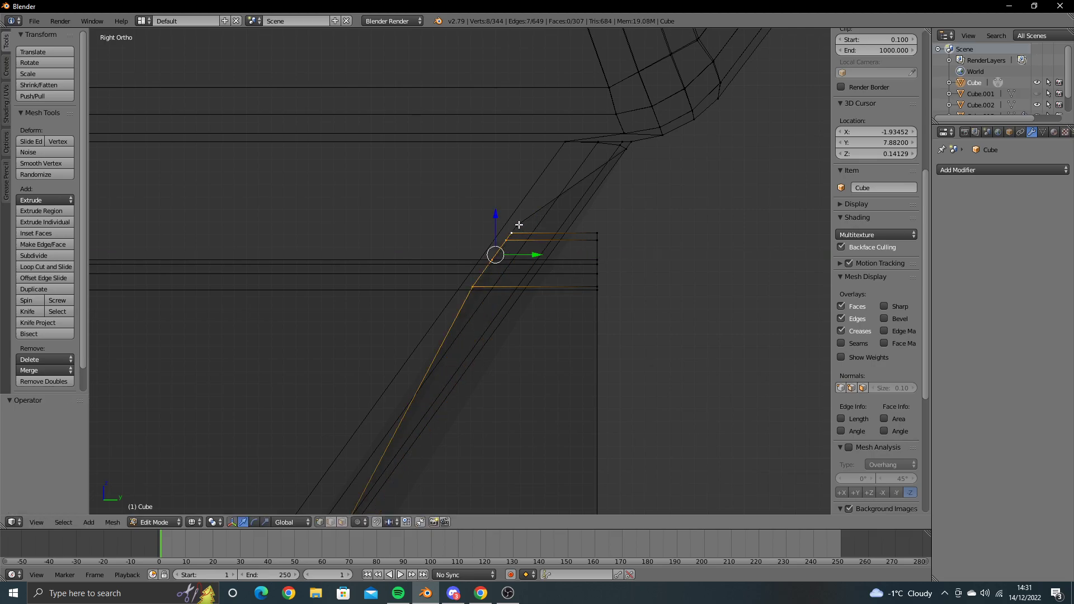
drag(527, 252, 585, 268)
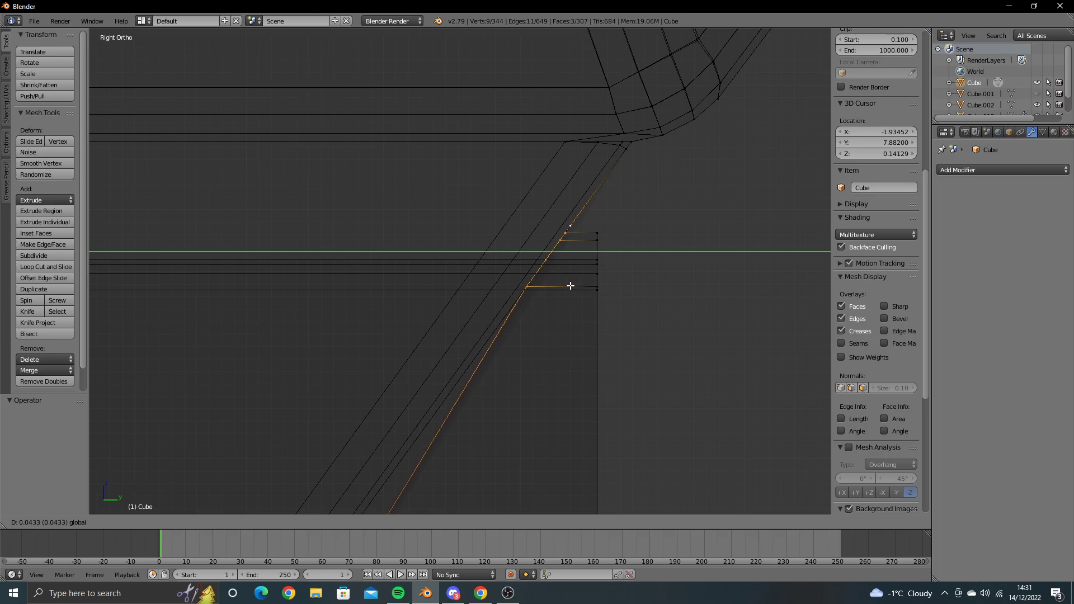
drag(570, 285, 569, 286)
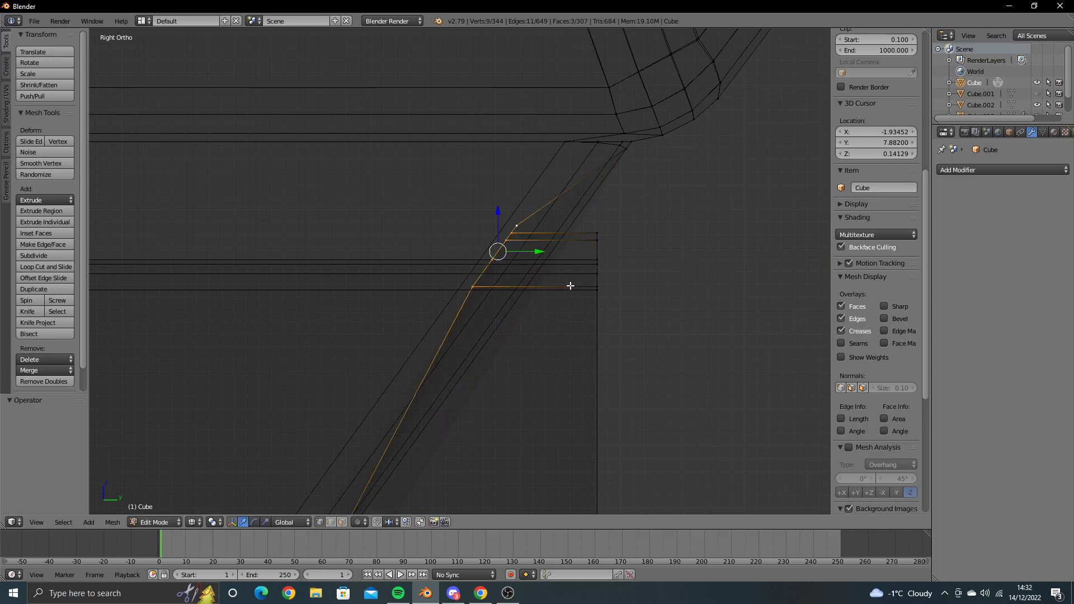
Step: Orbit around the base and lasso the inner box's left-edge vertices
mouse_move(569, 286)
middle_down()
mouse_move(470, 309)
mouse_move(492, 285)
middle_up()
key(z)
mouse_move(420, 302)
middle_down()
mouse_move(516, 281)
mouse_move(336, 239)
middle_up()
key(z)
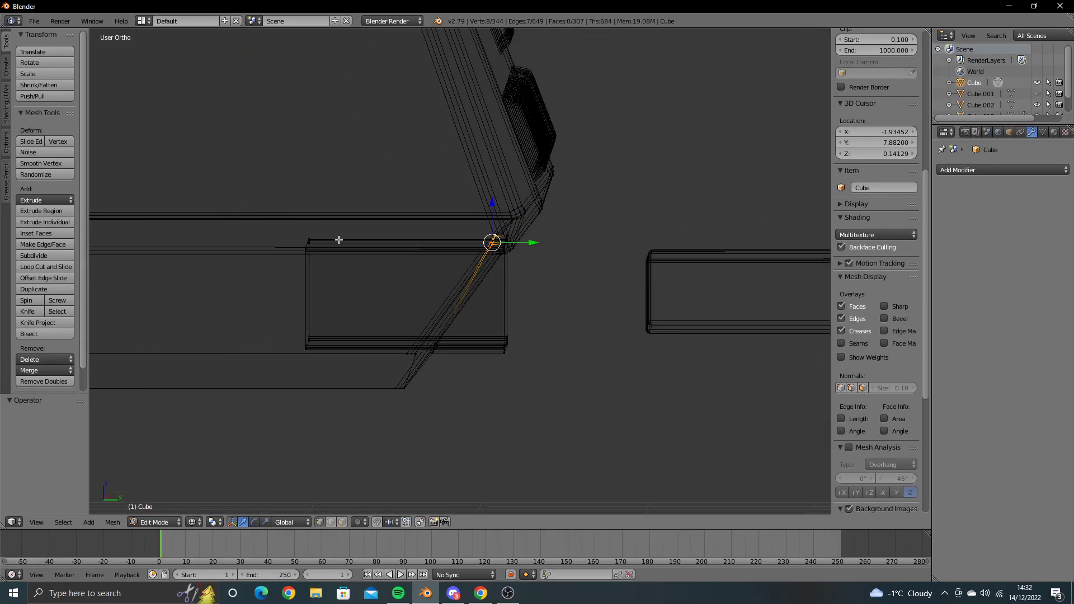
ctrl+drag(338, 241, 325, 363)
Step: Select the whole leftover inner box and delete its vertices
ctrl+drag(489, 334, 546, 333)
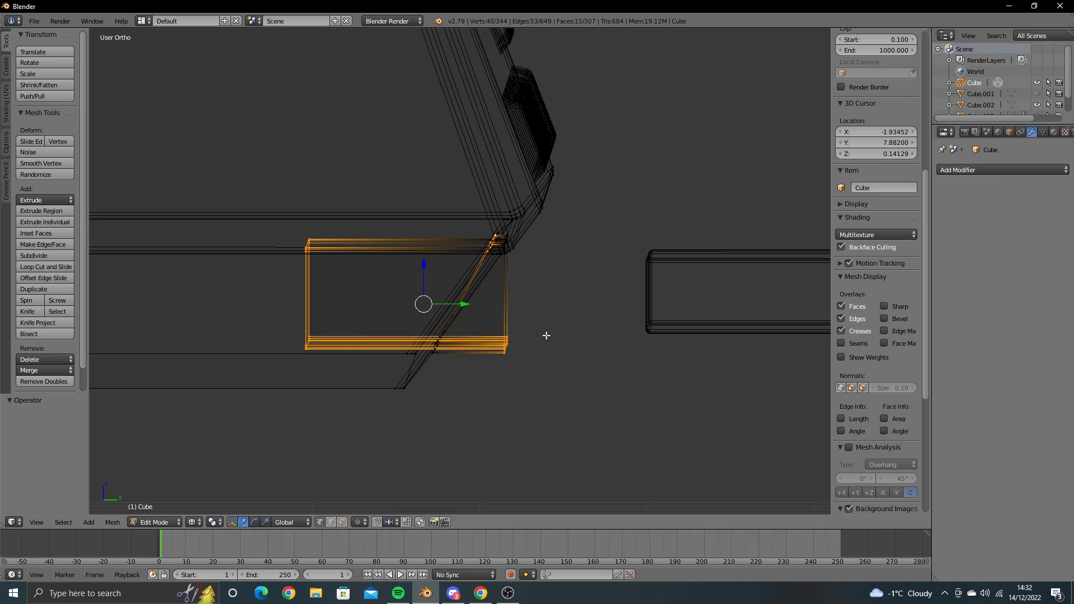
mouse_move(547, 333)
middle_down()
mouse_move(523, 343)
mouse_move(454, 330)
middle_up()
ctrl+drag(455, 330, 391, 338)
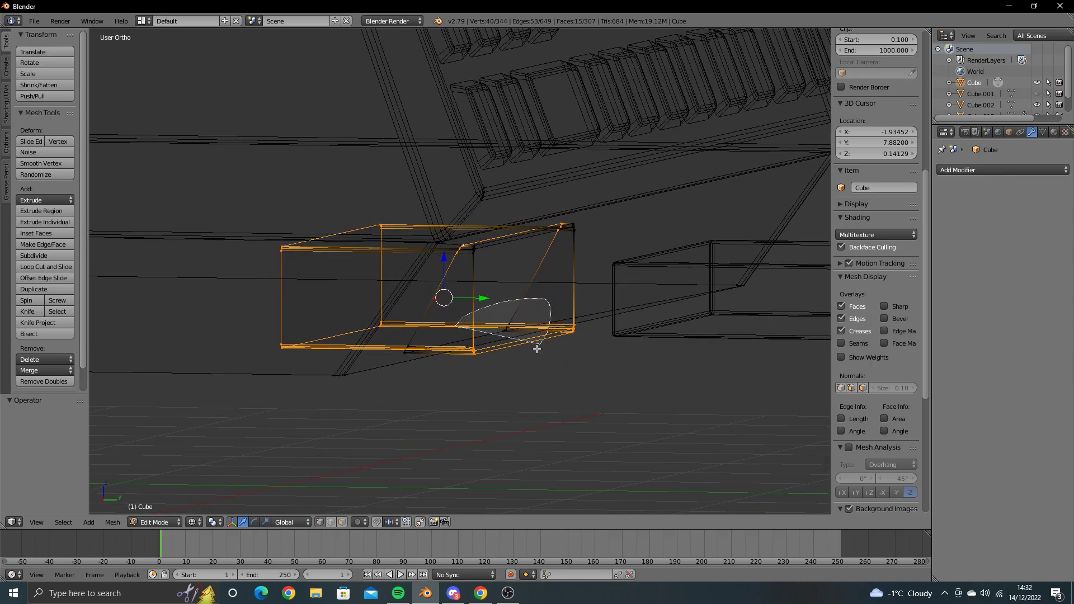
middle_drag(392, 339, 513, 326)
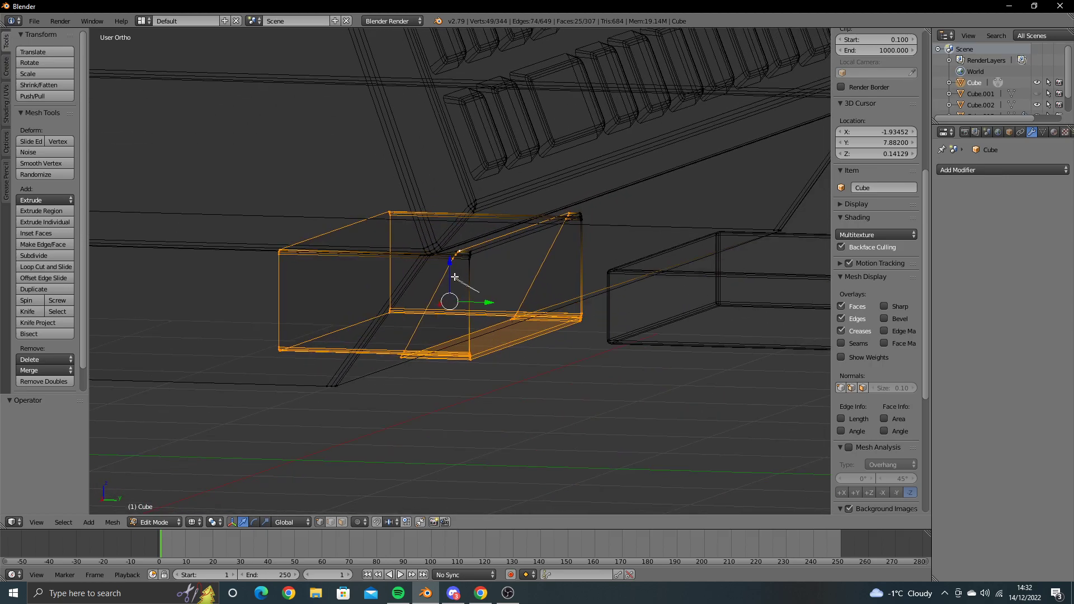
ctrl+drag(487, 229, 628, 209)
key(x)
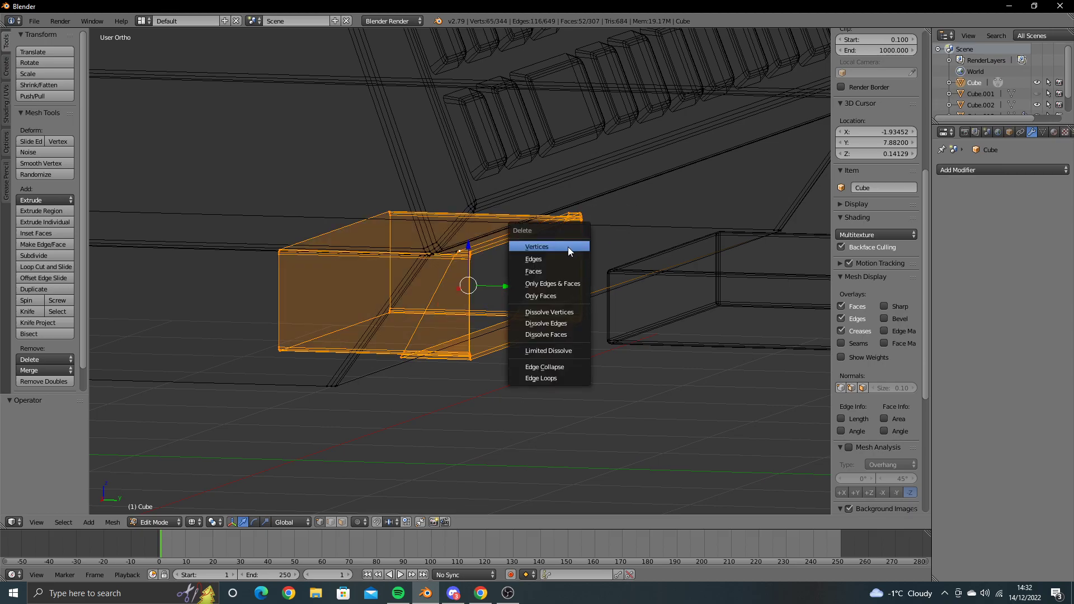
click(568, 247)
key(z)
Step: Delete the stray leftover vertex
right_click(455, 252)
key(x)
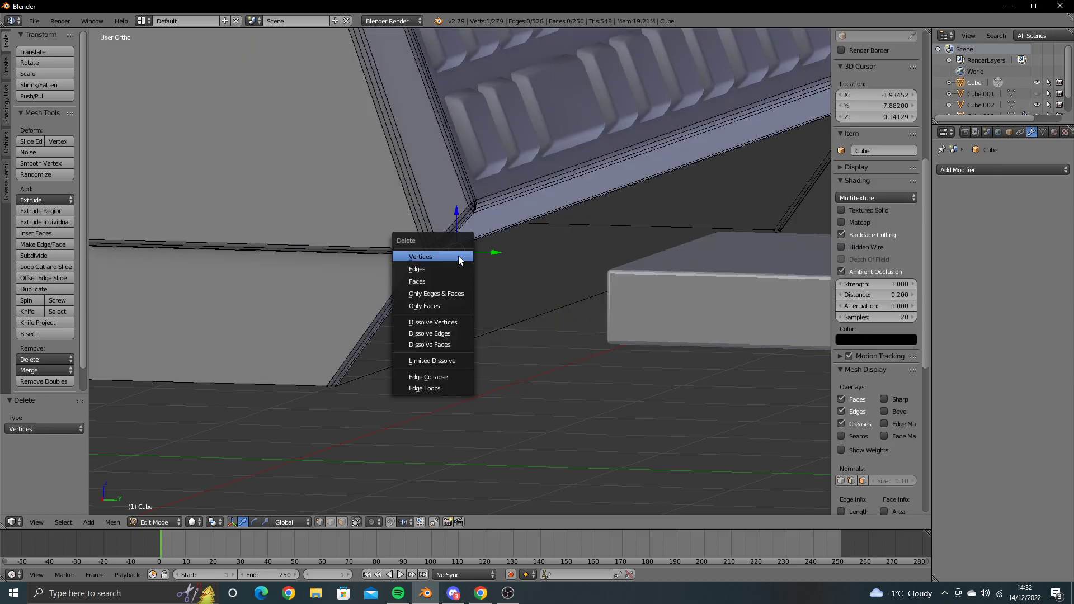
click(451, 252)
mouse_move(450, 252)
middle_down()
mouse_move(504, 291)
mouse_move(472, 280)
mouse_move(326, 317)
mouse_move(508, 305)
middle_up()
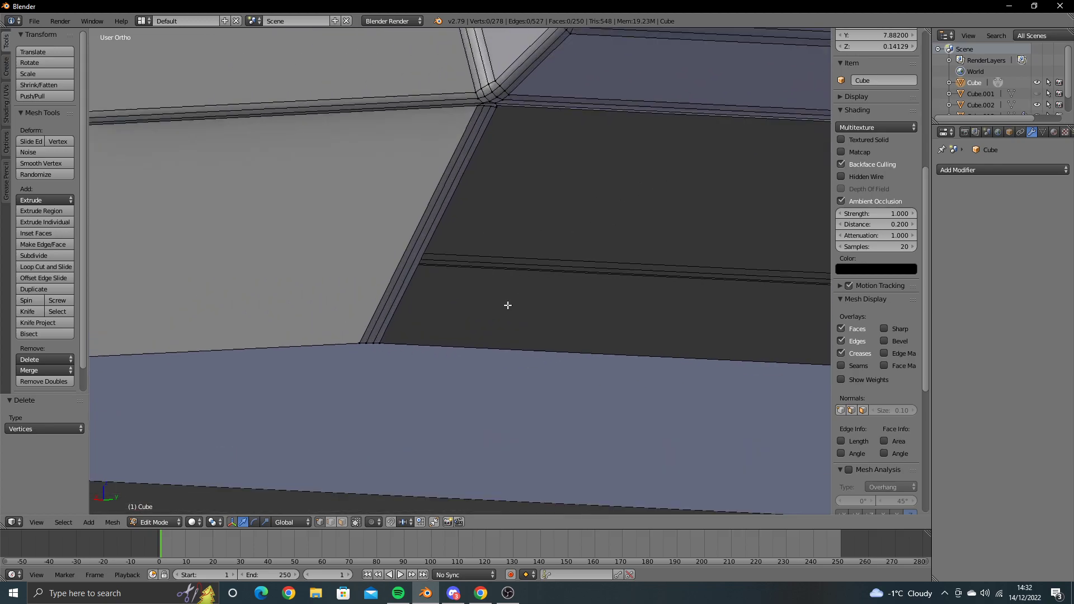
Step: Select three corner vertices around the open gap in the base
right_click(384, 360)
mouse_move(500, 125)
middle_down()
mouse_move(506, 180)
mouse_move(449, 252)
mouse_move(473, 391)
mouse_move(452, 268)
middle_up()
scroll(452, 268, down, 4)
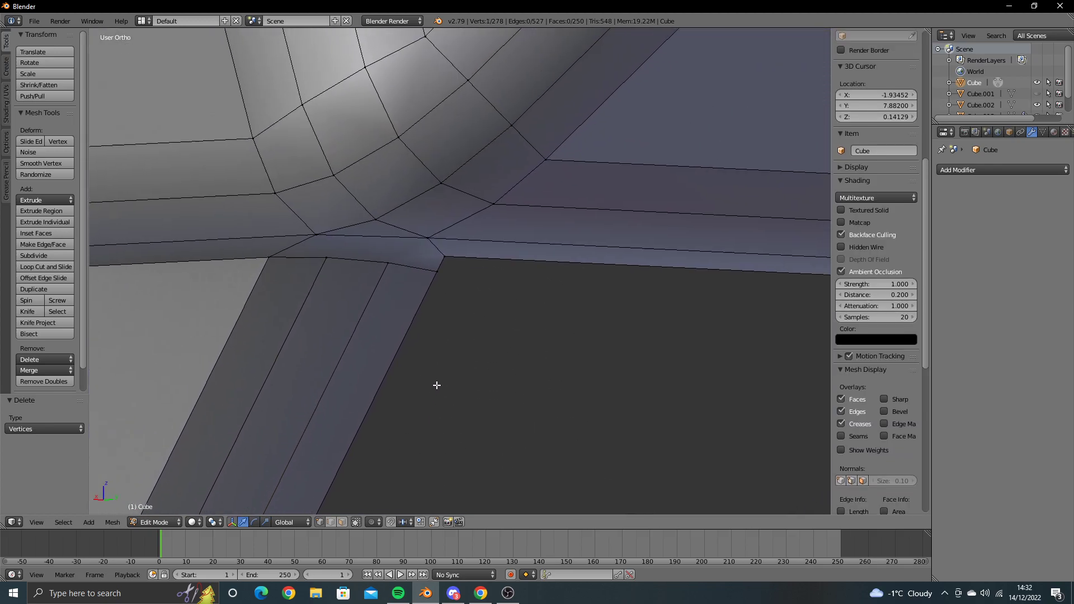
shift+right_click(439, 273)
scroll(441, 271, up, 3)
shift+middle_drag(429, 398, 477, 145)
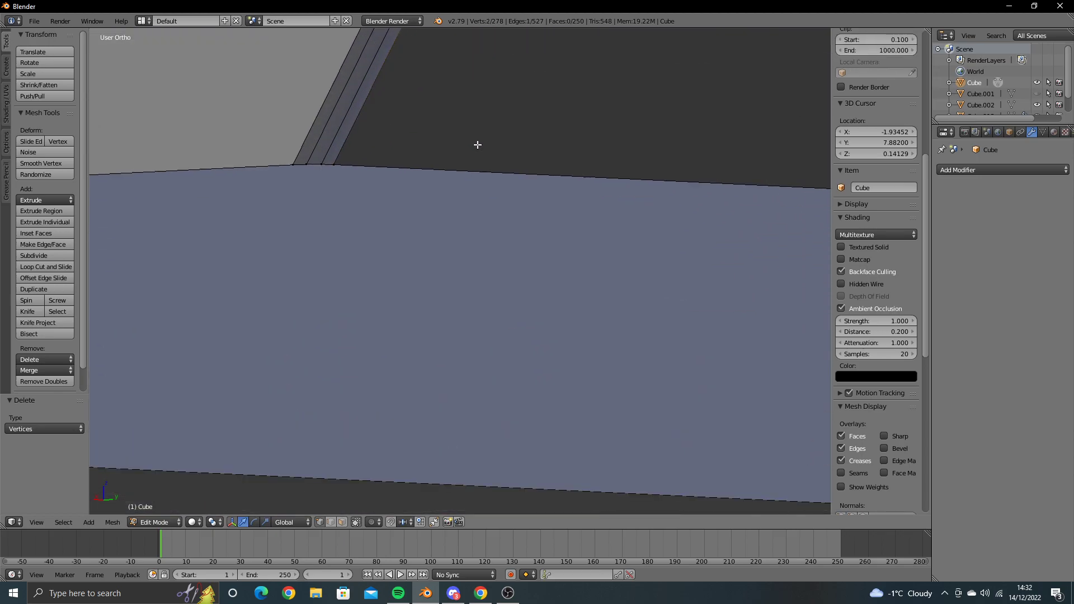
scroll(391, 168, down, 1)
scroll(583, 256, down, 3)
middle_drag(582, 256, 487, 269)
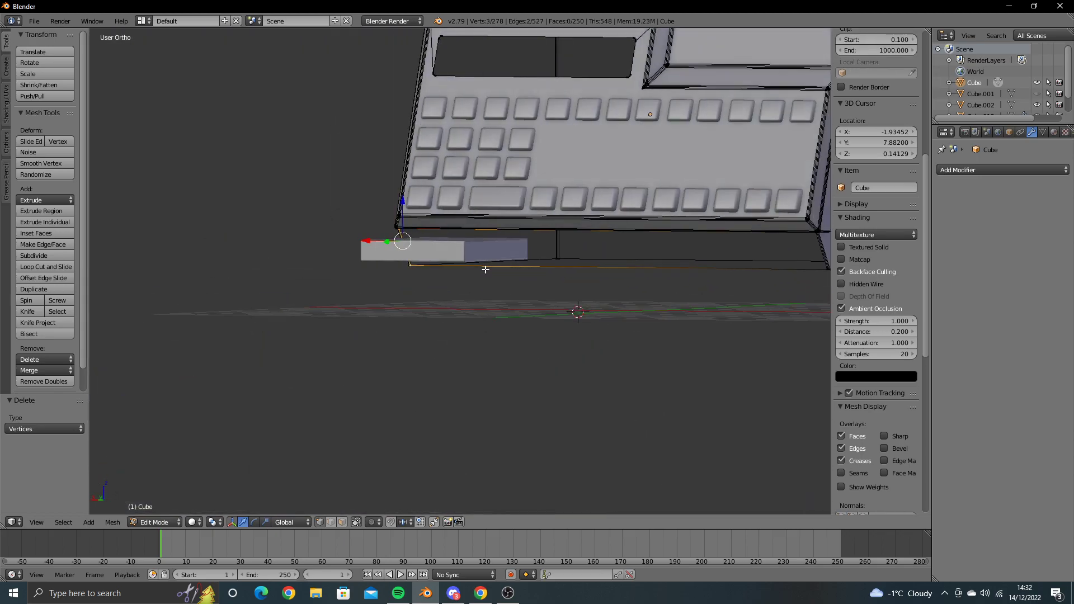
shift+right_click(594, 271)
scroll(257, 283, up, 2)
scroll(257, 282, up, 3)
scroll(364, 295, up, 1)
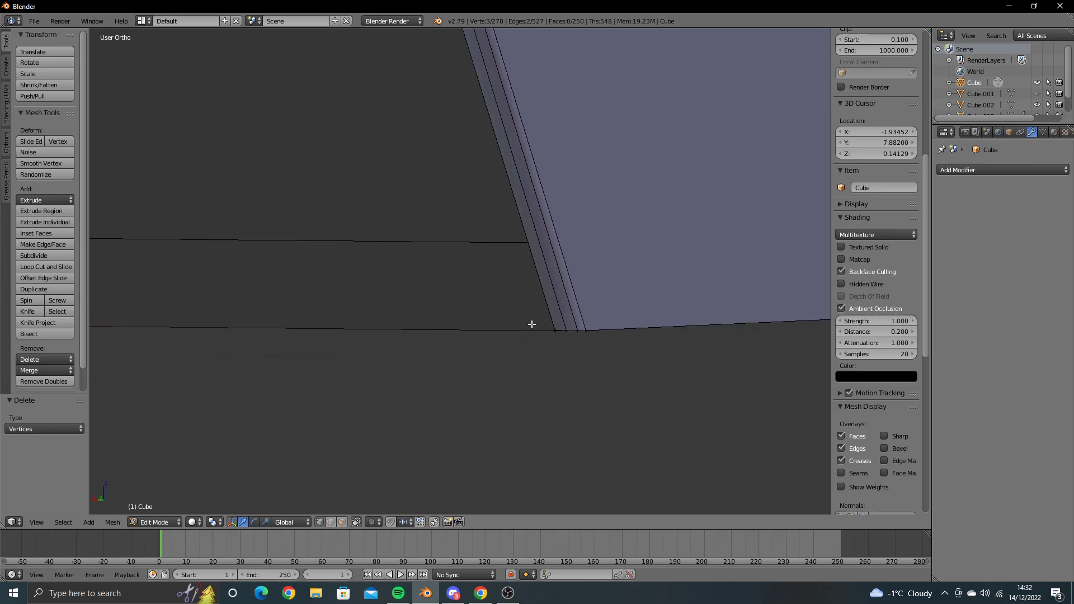
scroll(504, 307, down, 2)
scroll(472, 283, up, 3)
scroll(434, 380, down, 2)
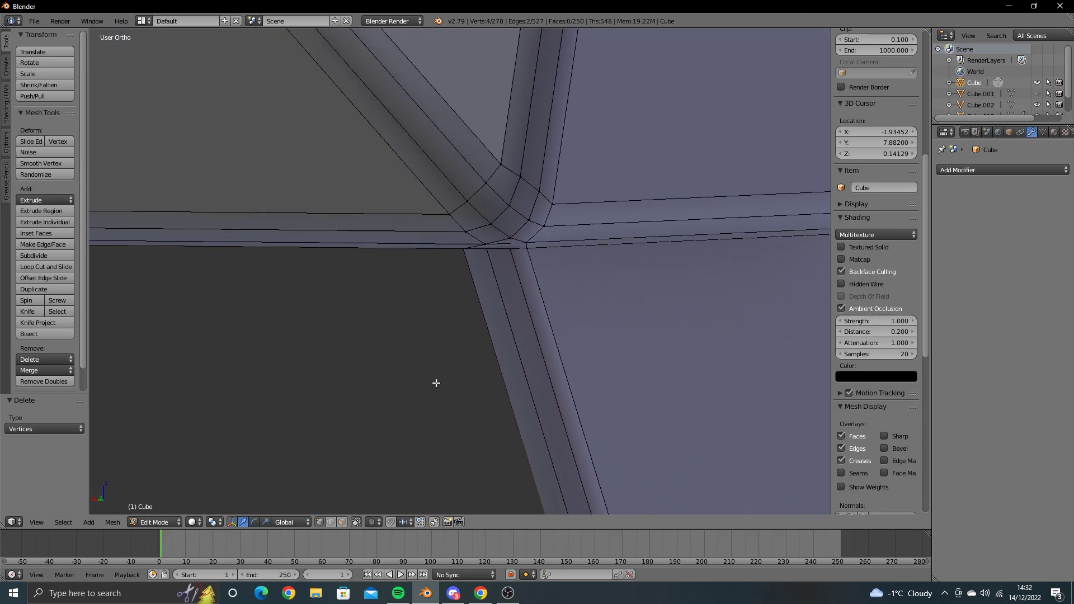
scroll(460, 295, up, 1)
Step: Add the remaining corner vertices and fill the open corner with a new face
shift+right_click(468, 235)
scroll(437, 266, down, 1)
scroll(398, 338, down, 2)
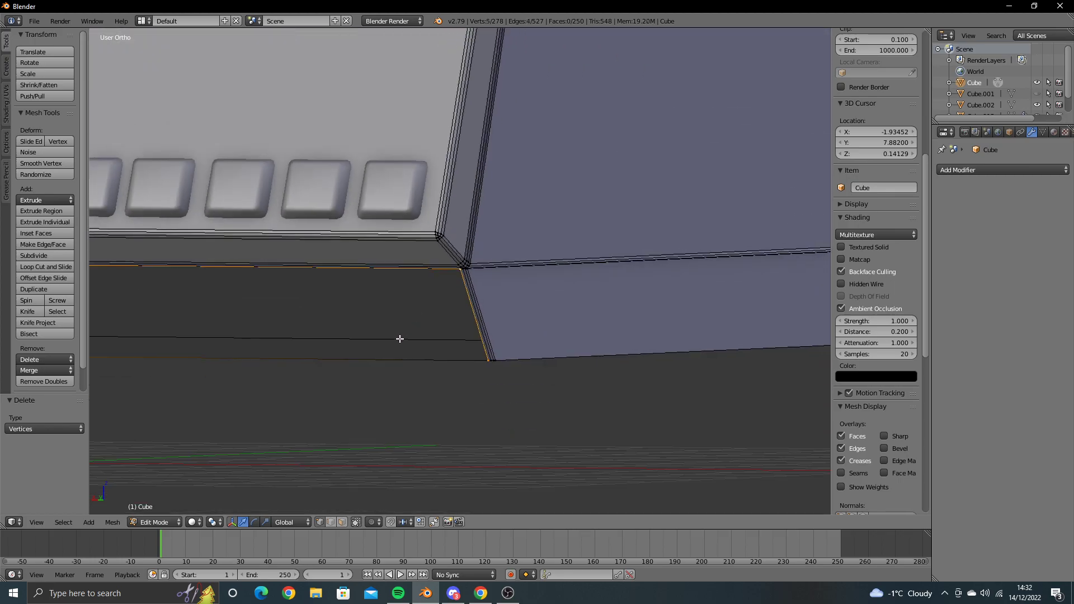
scroll(417, 350, down, 2)
scroll(438, 342, down, 1)
scroll(438, 343, up, 3)
scroll(554, 321, up, 2)
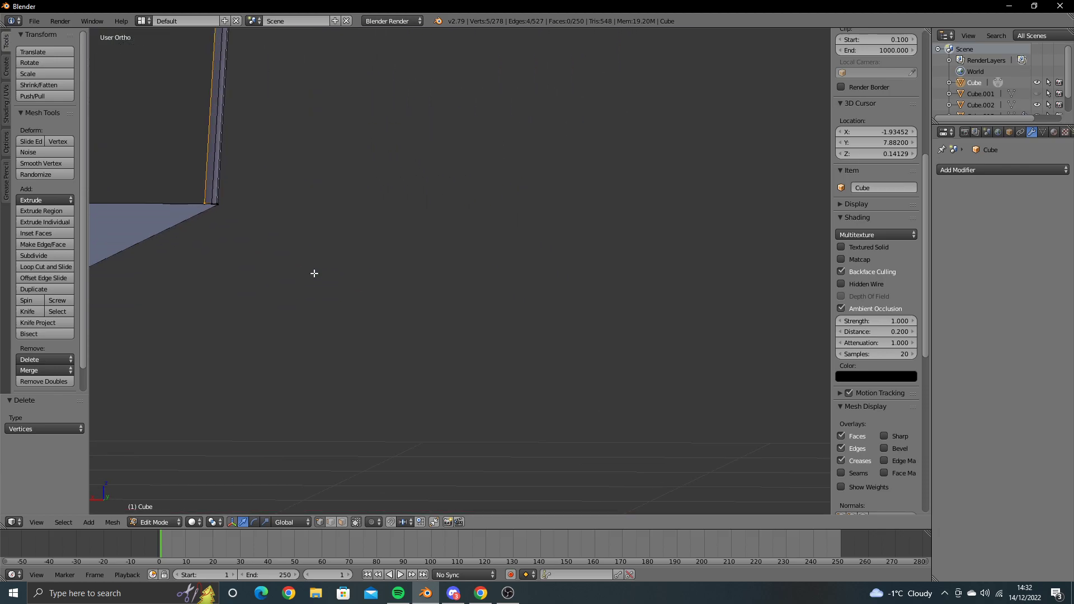
scroll(314, 271, up, 1)
scroll(554, 376, up, 2)
key(x)
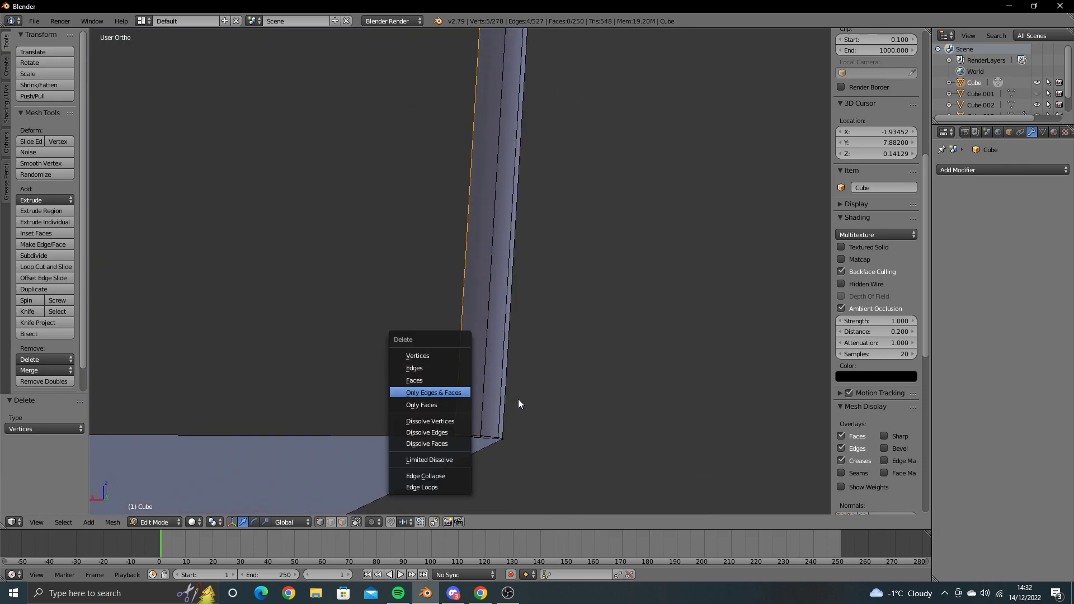
scroll(477, 431, up, 5)
key(z)
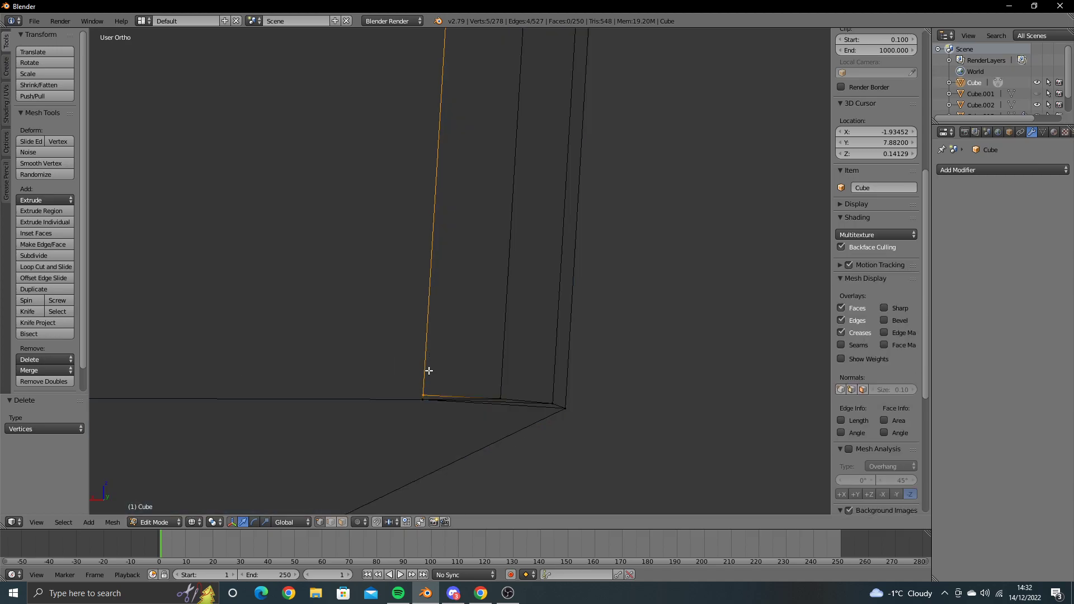
shift+right_click(417, 398)
scroll(403, 371, down, 6)
key(f)
scroll(403, 372, down, 3)
scroll(414, 358, down, 3)
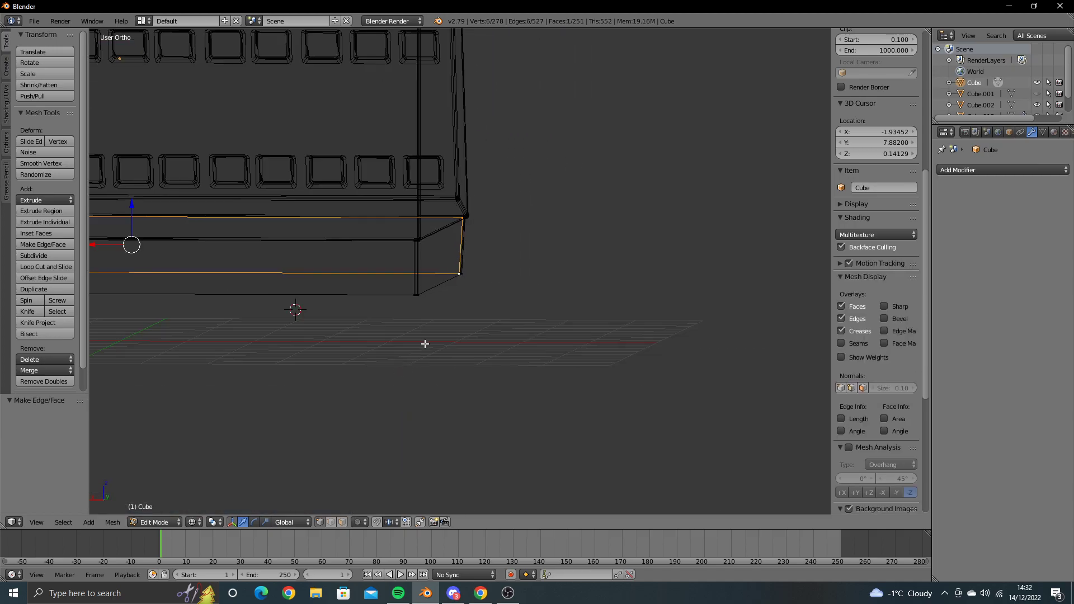
Step: Leave Edit Mode and select the ticket slab Cube.002 in back view
key(z)
shift+middle_drag(349, 339, 767, 343)
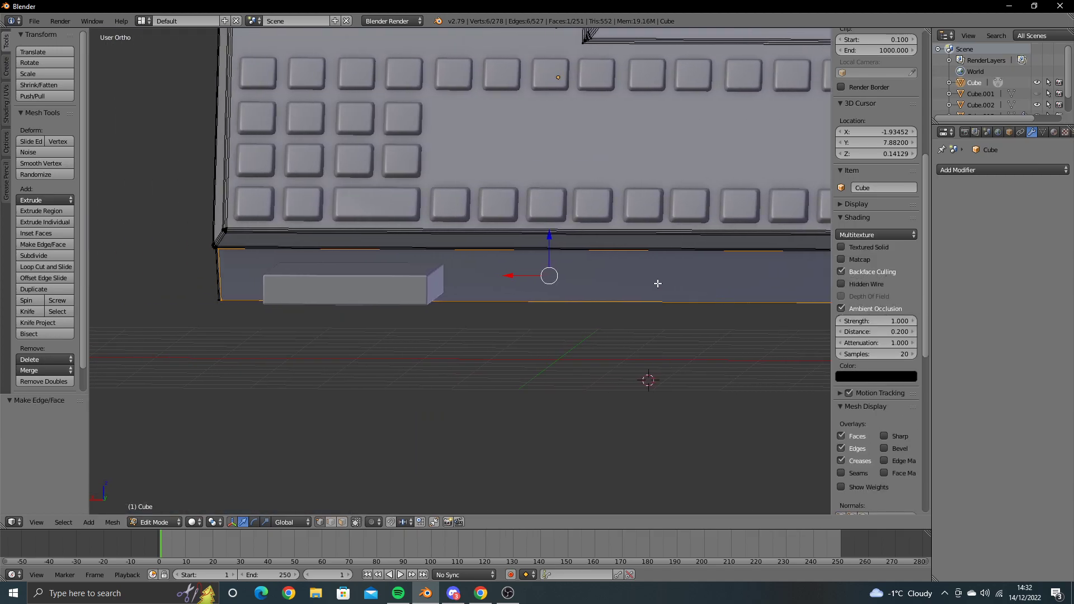
key(Tab)
right_click(349, 284)
key(KP_1)
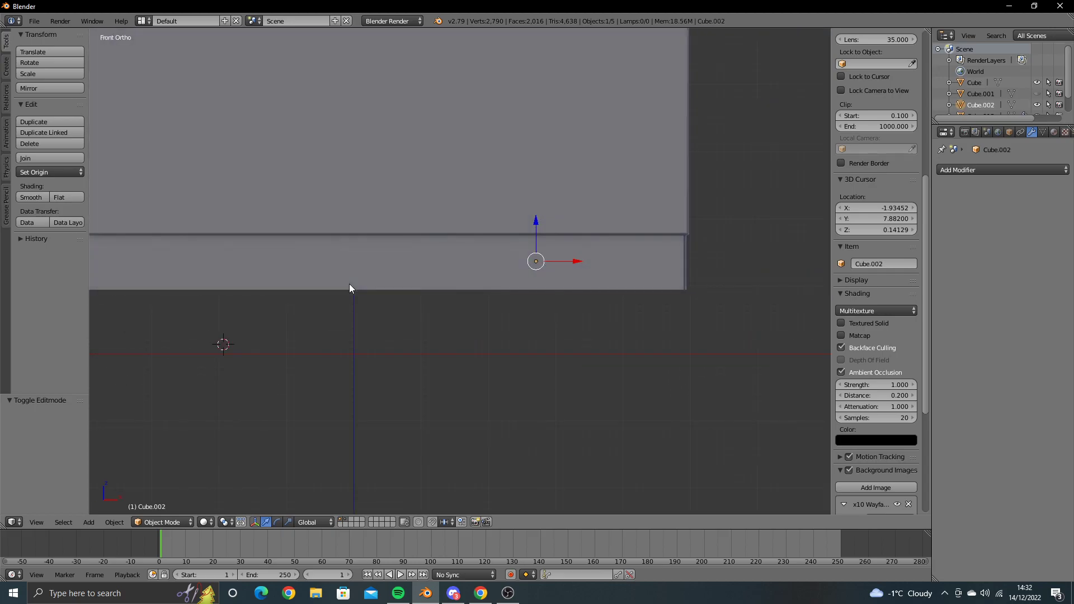
key(ctrl+KP_1)
scroll(353, 286, up, 1)
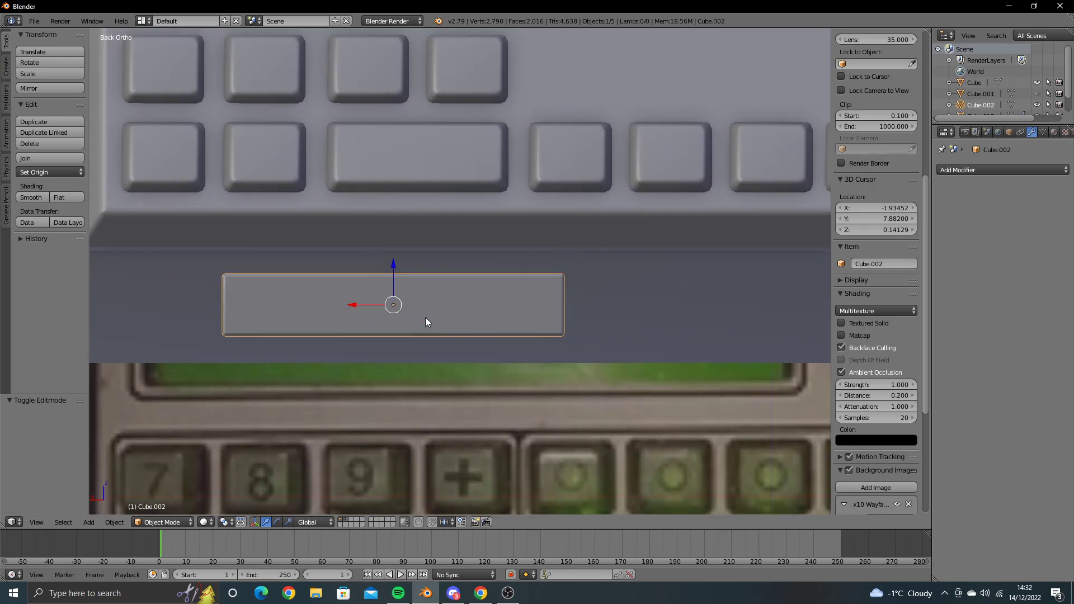
Step: Stretch the slab along Z, lower it 0.016, and enter its Edit Mode
key(s)
key(z)
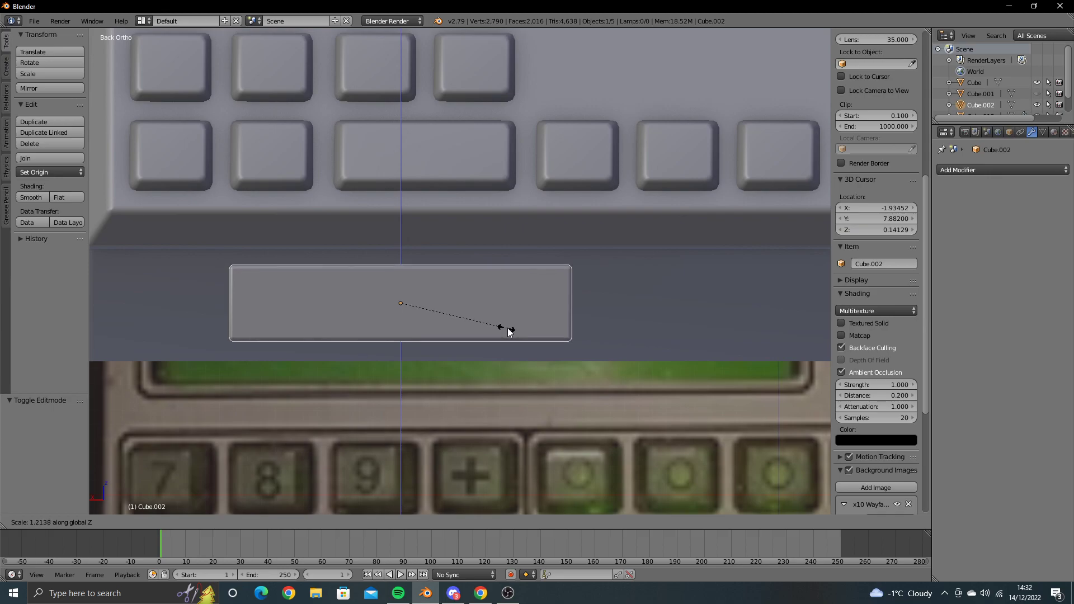
click(542, 336)
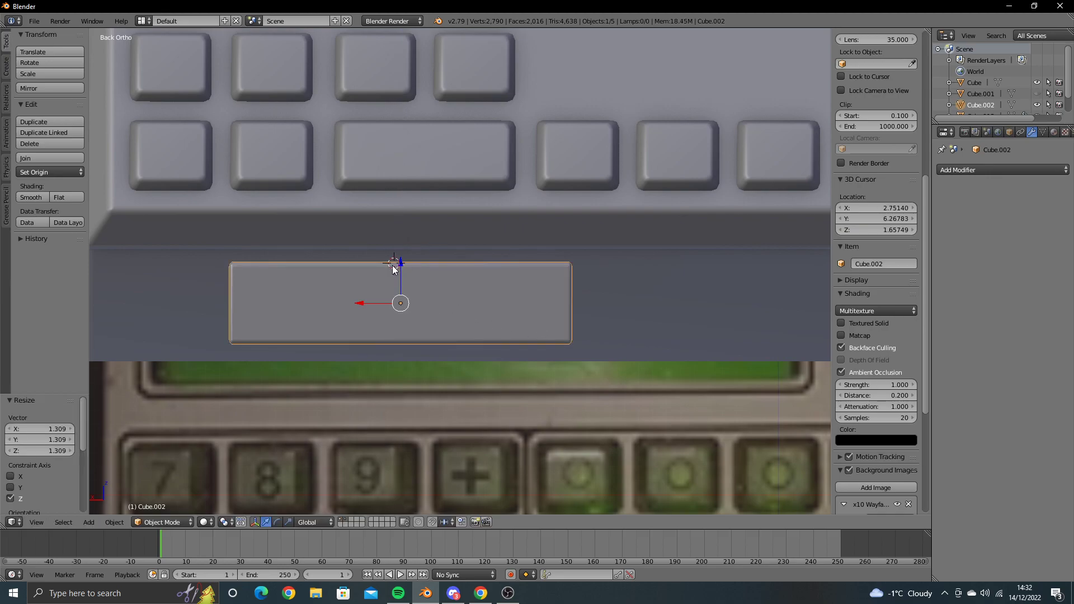
drag(400, 268, 401, 267)
scroll(401, 266, down, 3)
mouse_move(400, 266)
middle_down()
mouse_move(424, 287)
mouse_move(566, 336)
mouse_move(395, 260)
mouse_move(388, 238)
mouse_move(499, 239)
mouse_move(344, 289)
mouse_move(341, 281)
mouse_move(364, 261)
mouse_move(392, 285)
middle_up()
key(Tab)
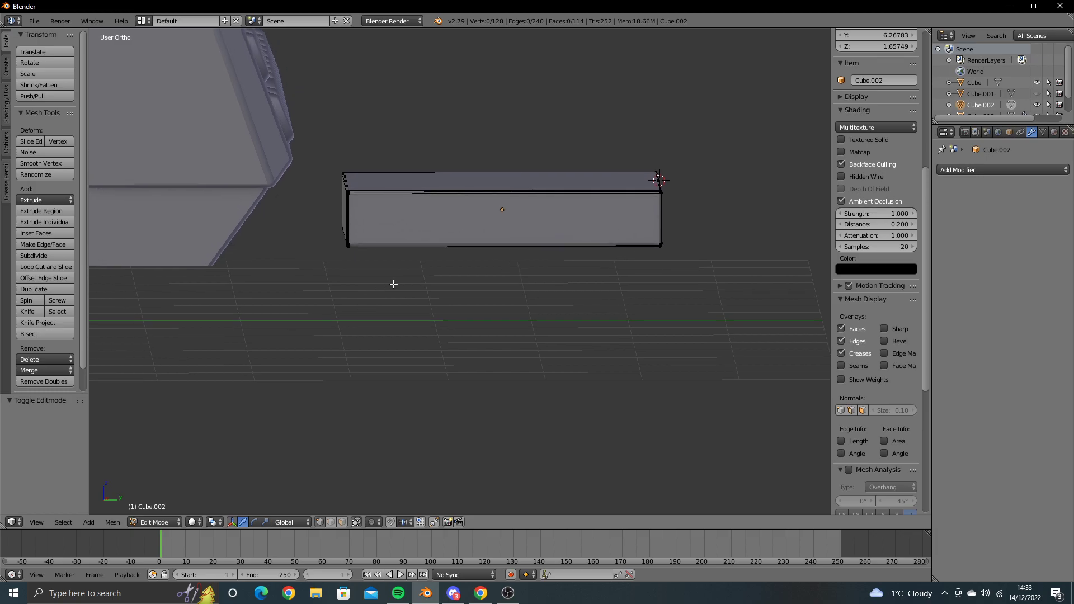
Step: In Right Ortho wireframe, select the slab's corner edges, then cancel moving them
key(KP_3)
key(z)
scroll(393, 283, up, 8)
scroll(498, 381, down, 3)
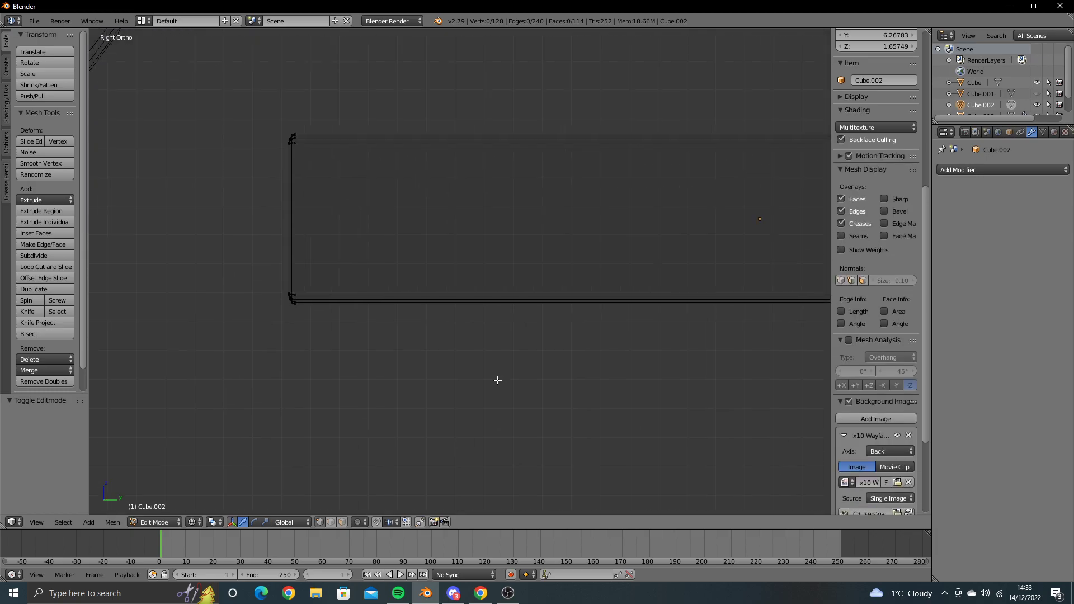
scroll(335, 223, up, 2)
scroll(459, 289, up, 5)
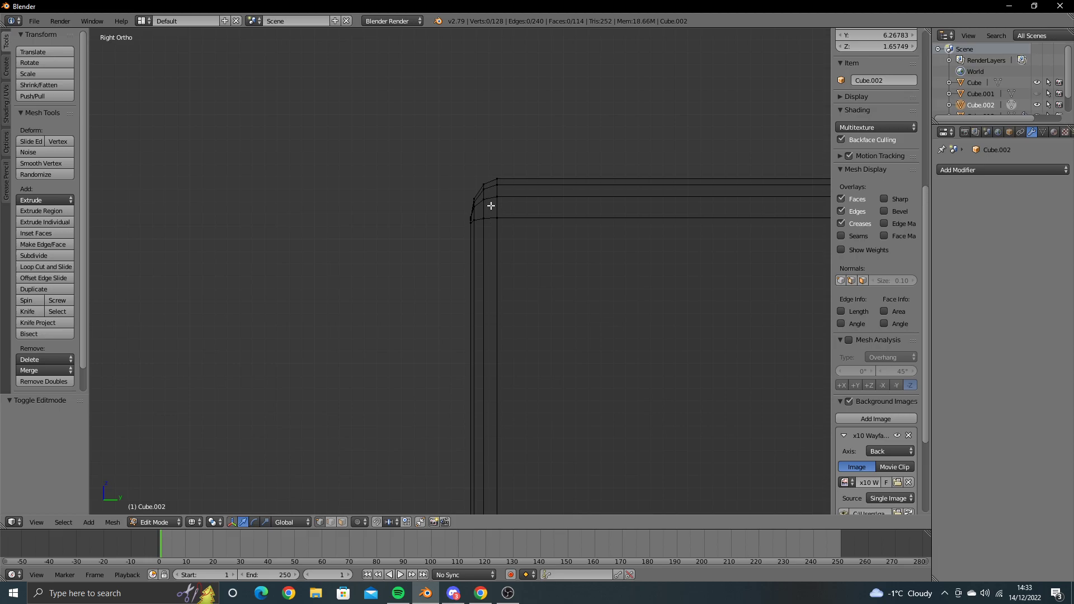
mouse_move(491, 206)
ctrl+mouse_down()
mouse_move(588, 252)
mouse_move(511, 348)
mouse_move(492, 224)
ctrl+mouse_up()
scroll(473, 204, down, 2)
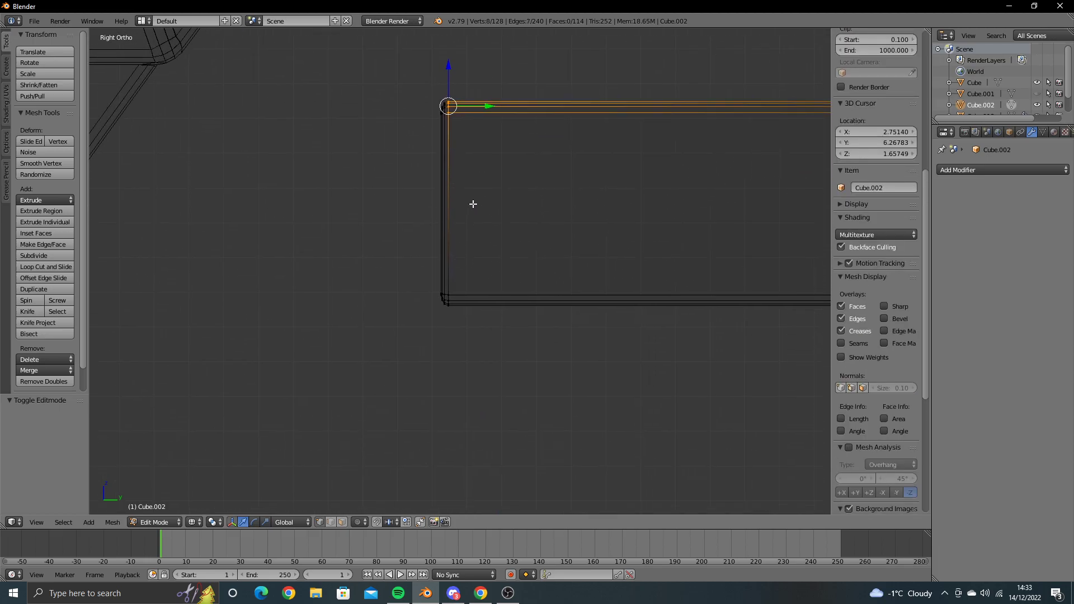
scroll(448, 268, up, 6)
mouse_move(411, 339)
ctrl+mouse_down()
mouse_move(413, 403)
mouse_move(427, 398)
ctrl+mouse_up()
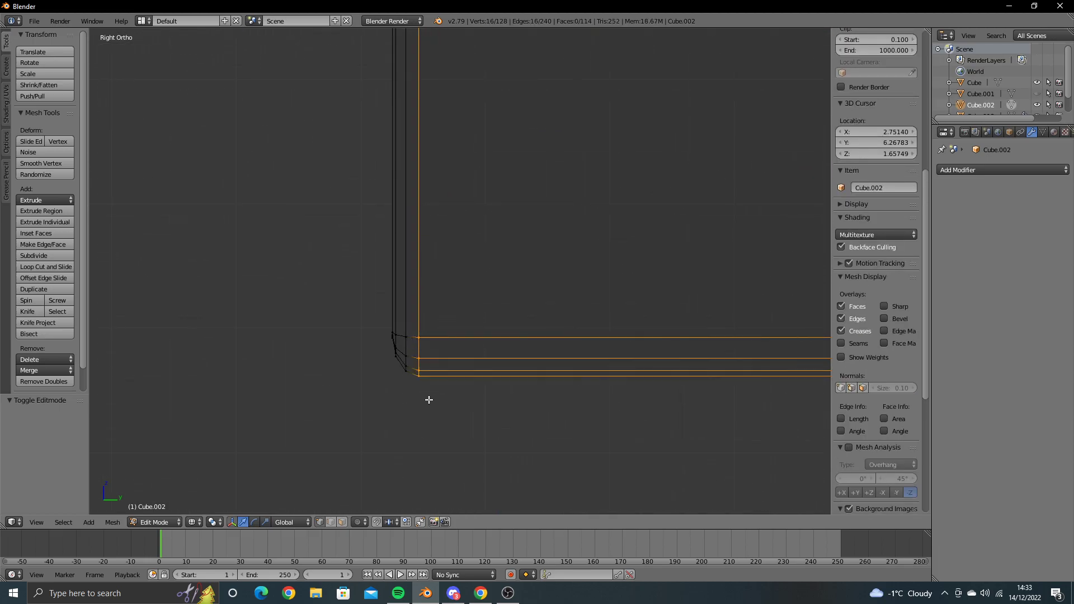
key(g)
right_click(417, 374)
Step: Exit Edit Mode, hide the ticket slab, and return to back view in solid shading
key(Tab)
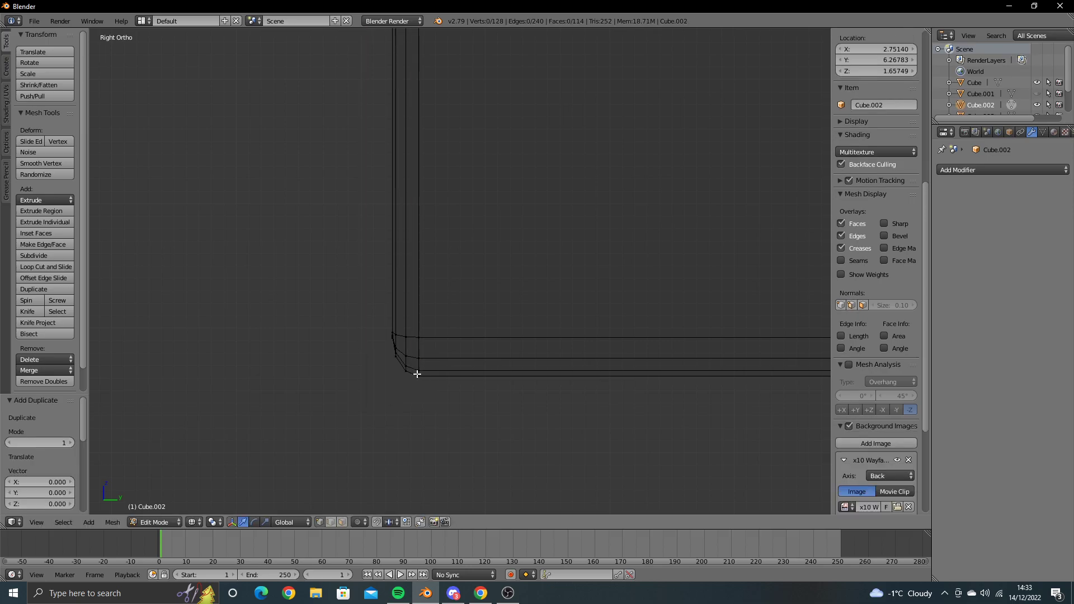
key(h)
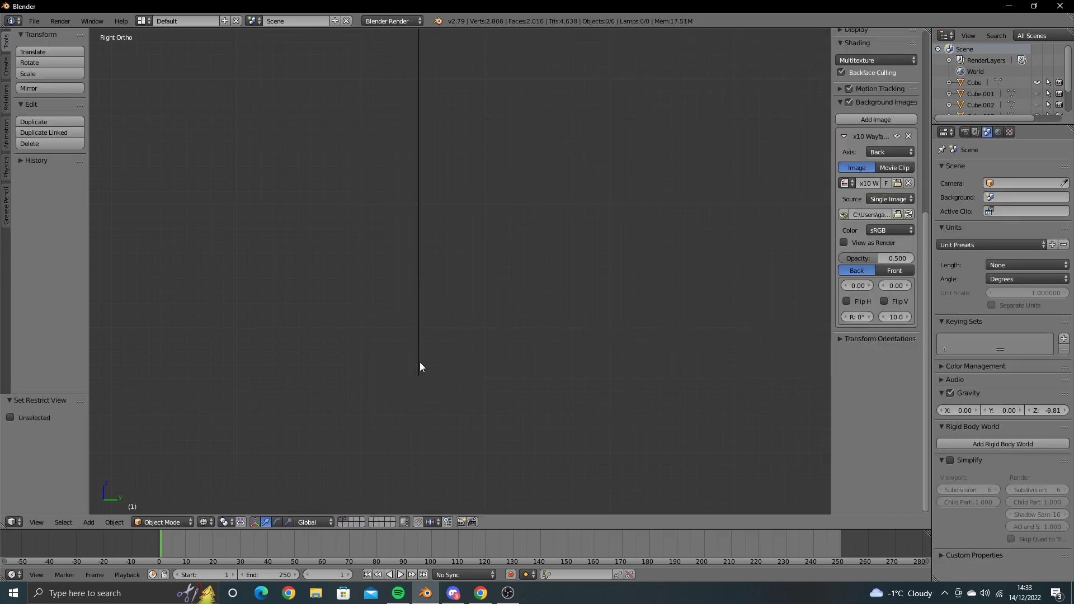
right_click(419, 361)
key(ctrl+KP_1)
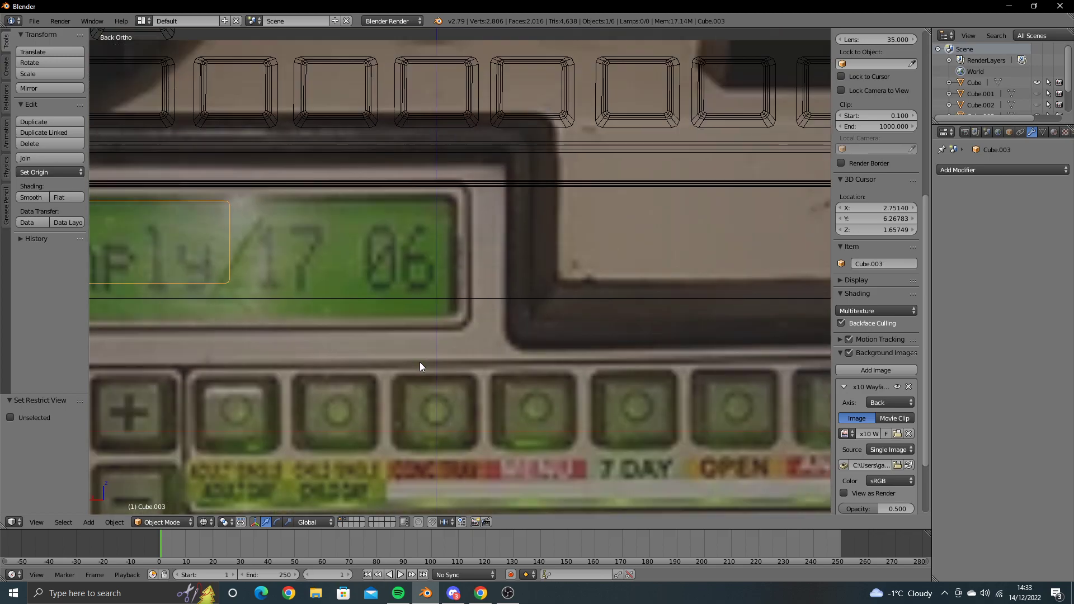
key(z)
scroll(507, 292, up, 6)
shift+middle_drag(431, 291, 440, 314)
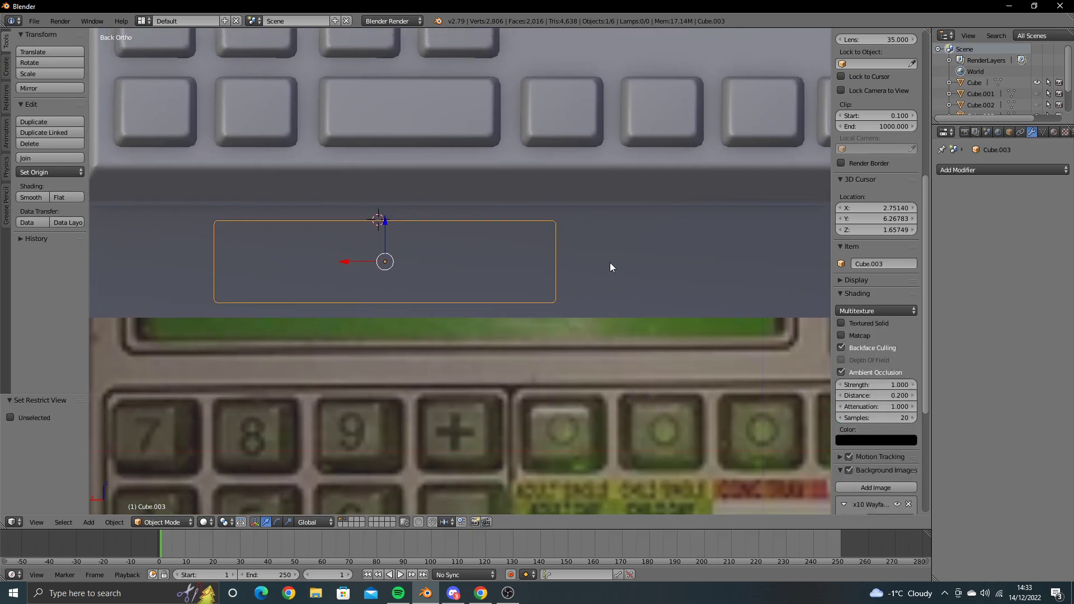
Step: Edit the base box Cube's mesh and select the slot face on its slanted front
right_click(610, 263)
key(Tab)
key(a)
key(t)
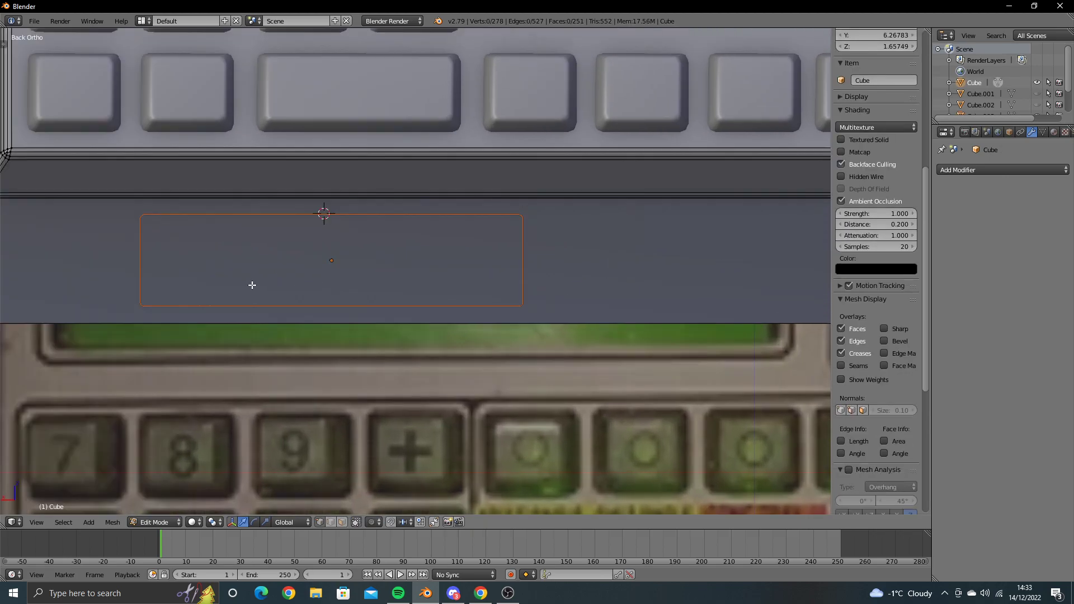
key(t)
alt+right_click(212, 300)
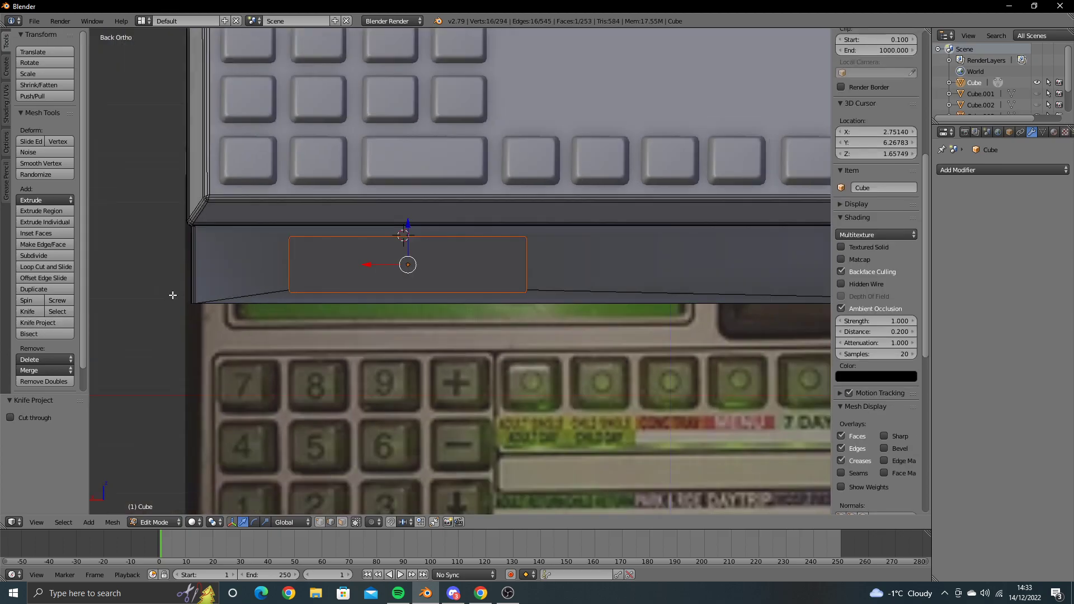
mouse_move(212, 300)
middle_down()
mouse_move(424, 302)
mouse_move(468, 354)
mouse_move(523, 341)
mouse_move(434, 328)
mouse_move(501, 331)
middle_up()
scroll(427, 304, up, 3)
scroll(469, 354, down, 2)
scroll(523, 341, down, 2)
Step: Extrude the slot face inward along Y, flatten it with a Y scale of 0, and set its depth
key(e)
key(y)
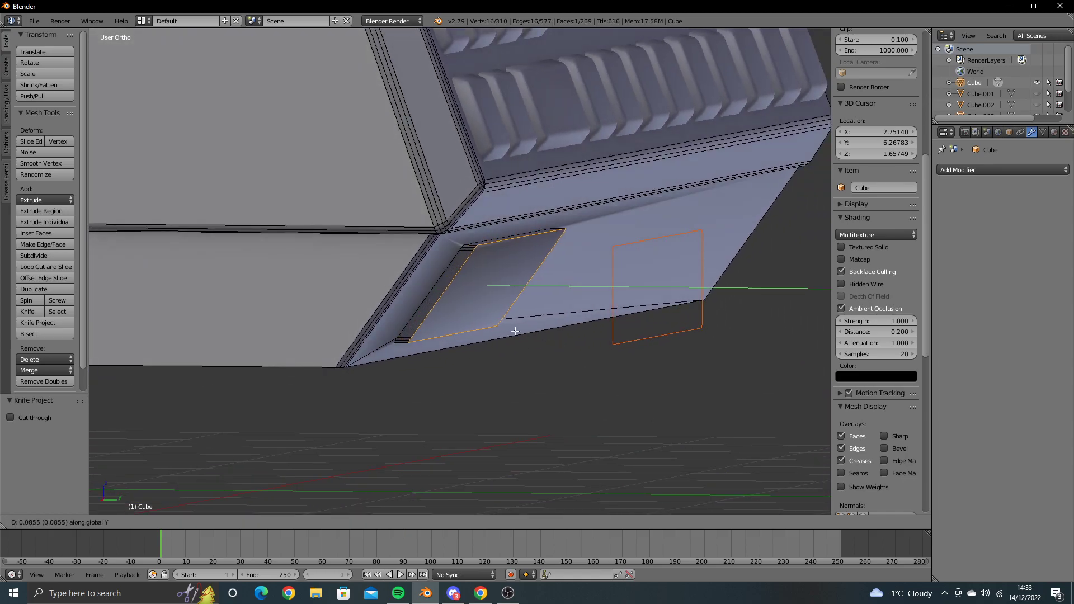
click(524, 332)
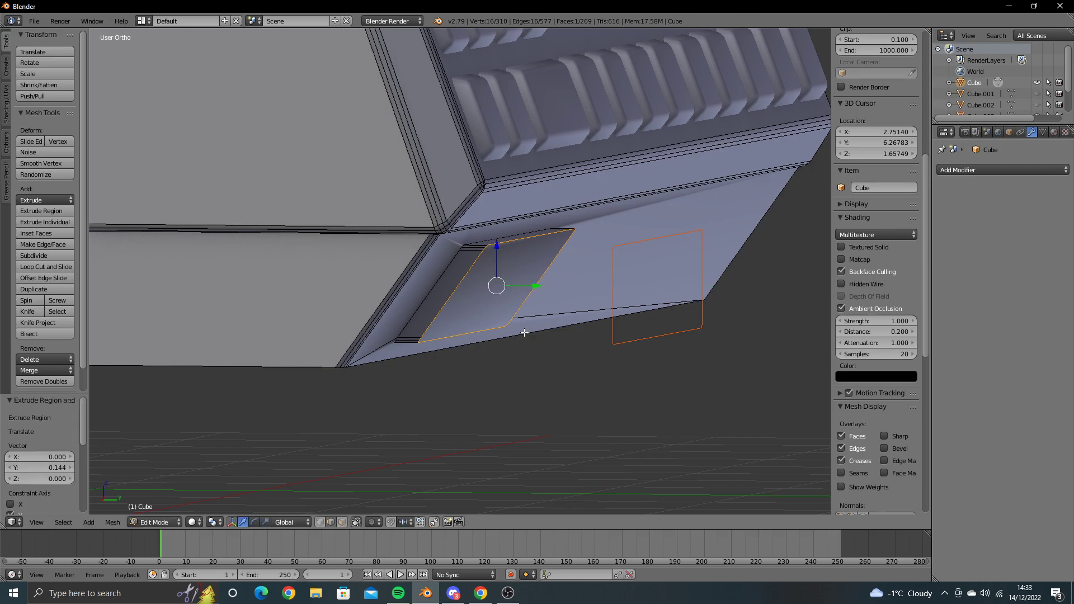
key(s)
key(y)
key(0)
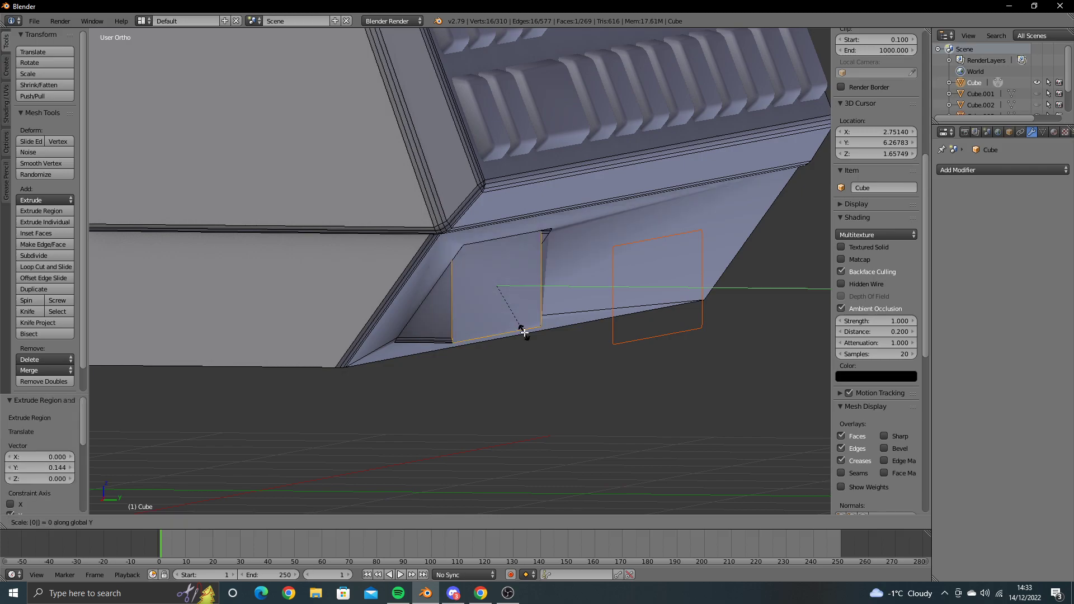
key(Return)
key(g)
key(y)
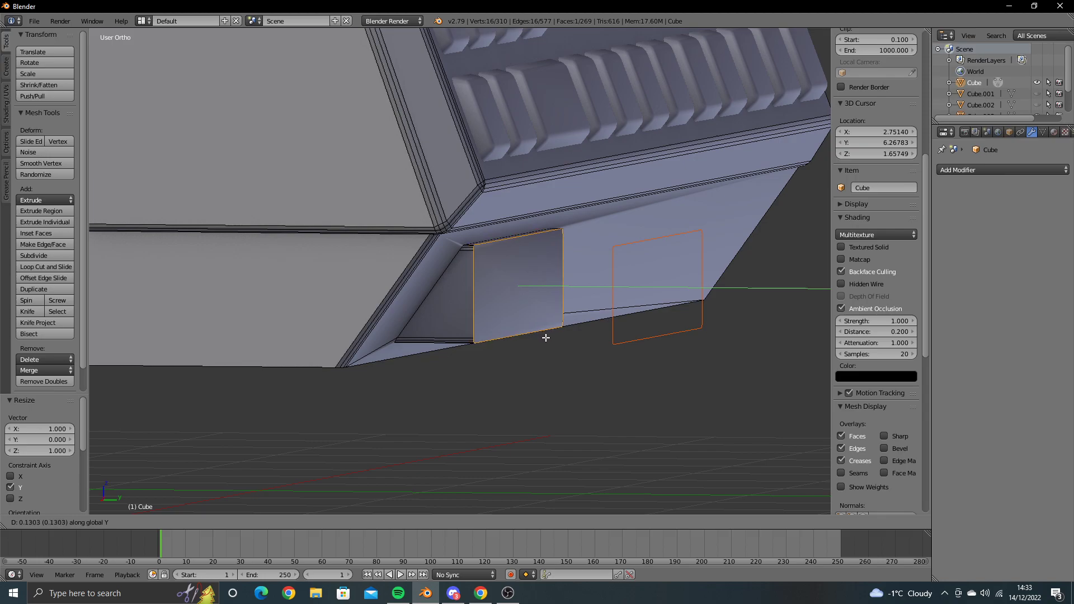
click(545, 337)
Step: Flat-shade the recess's slanted side face and bottom face
mouse_move(565, 347)
middle_down()
mouse_move(436, 343)
mouse_move(526, 354)
middle_up()
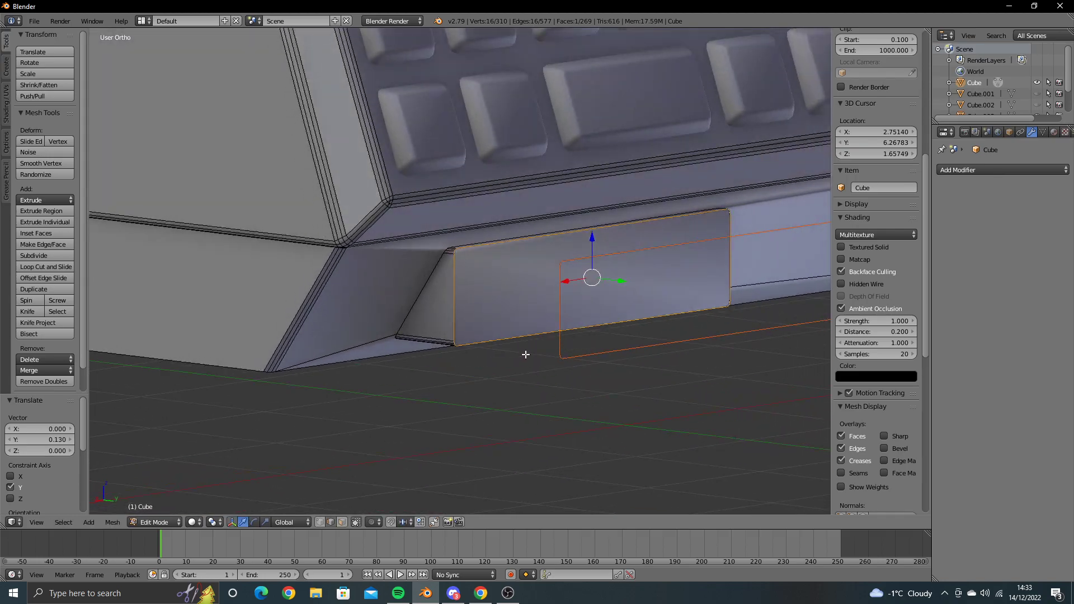
scroll(353, 314, up, 3)
key(Tab)
key(Tab)
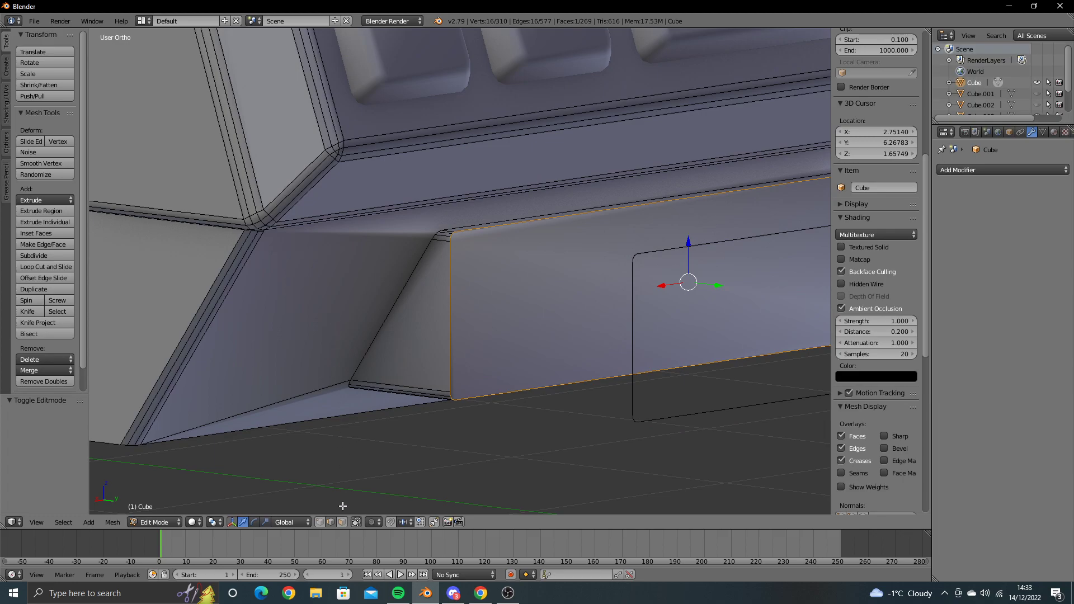
click(350, 431)
shift+click(382, 308)
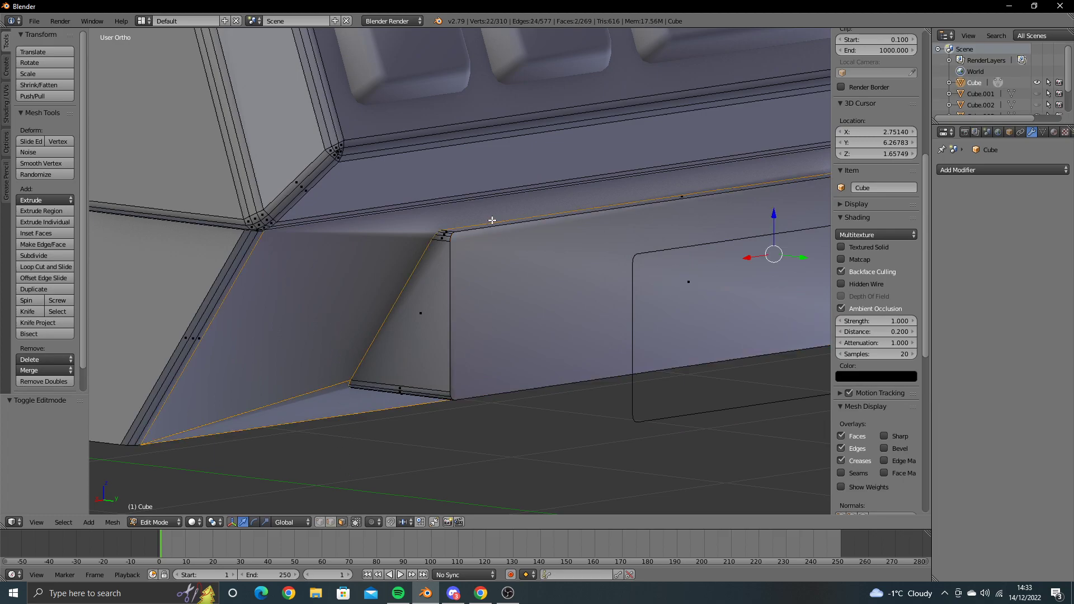
scroll(491, 220, down, 4)
scroll(212, 284, up, 3)
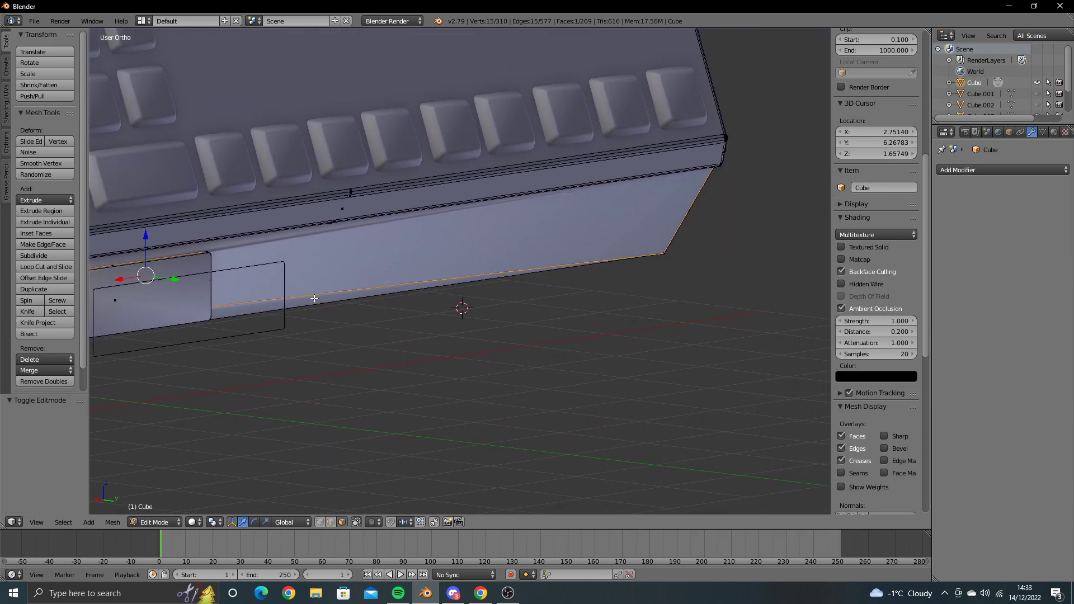
key(w)
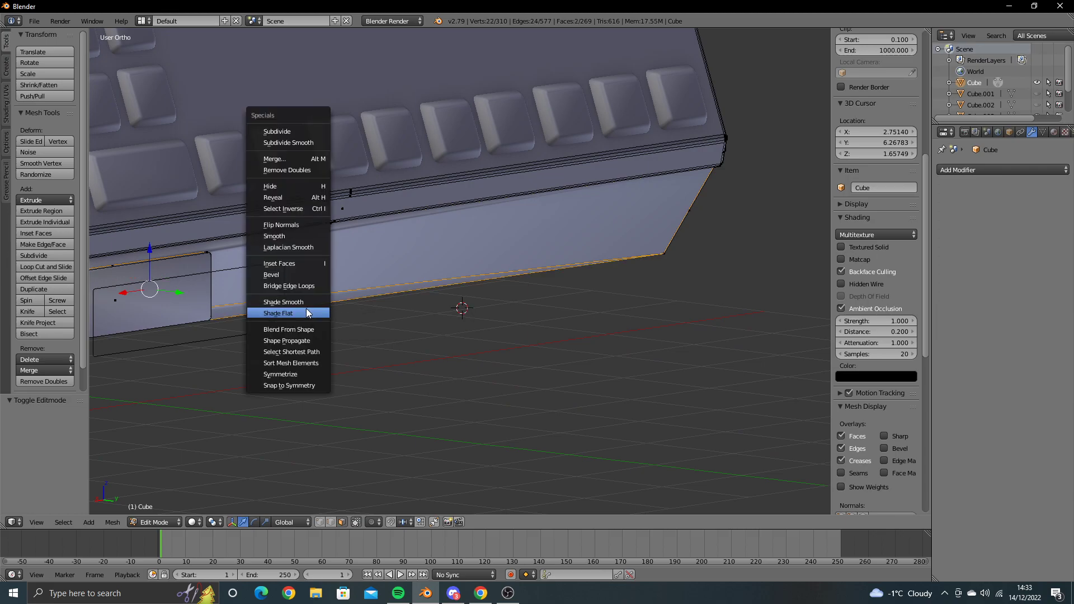
click(306, 311)
Step: Flat-shade the two triangular recess faces and the recess front face
middle_drag(308, 307, 340, 303)
key(Tab)
middle_drag(208, 318, 435, 307)
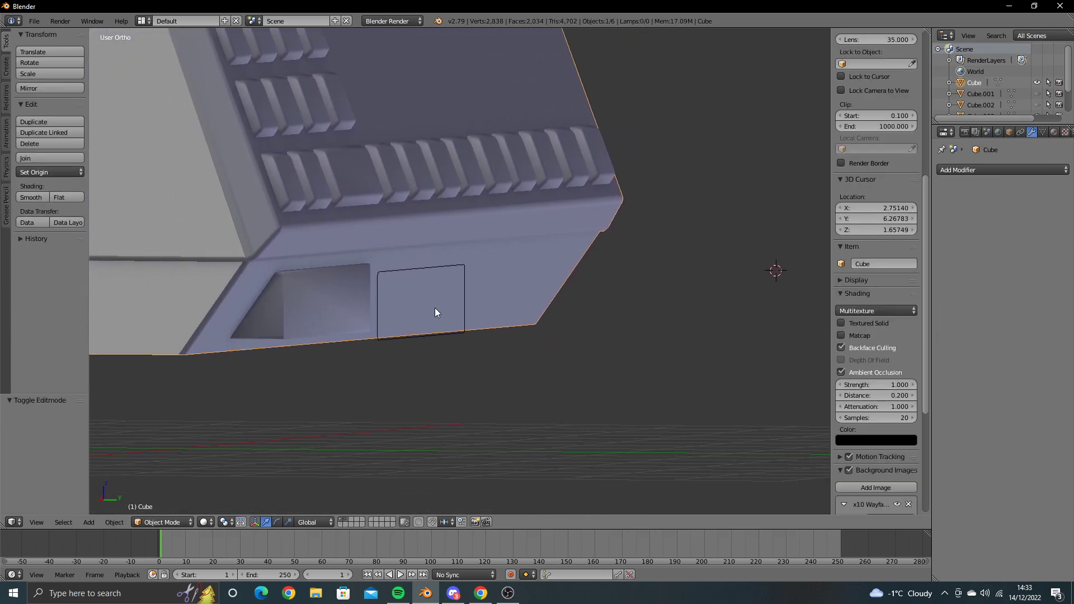
scroll(449, 301, up, 3)
key(Tab)
right_click(322, 310)
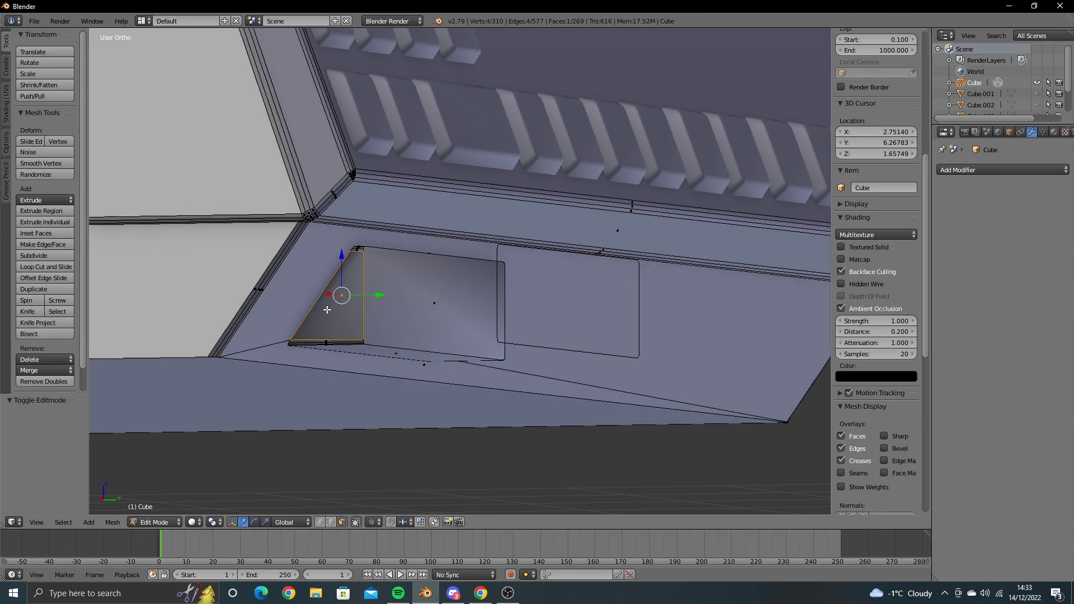
middle_drag(322, 310, 455, 334)
mouse_move(534, 341)
middle_down()
mouse_move(525, 362)
mouse_move(434, 355)
mouse_move(492, 324)
mouse_move(441, 300)
mouse_move(434, 278)
mouse_move(515, 269)
mouse_move(400, 290)
middle_up()
shift+right_click(492, 324)
shift+right_click(432, 262)
key(w)
click(428, 248)
Step: Flat-shade the slot face and start a thin inset on it from the back view
key(Tab)
key(Tab)
right_click(401, 288)
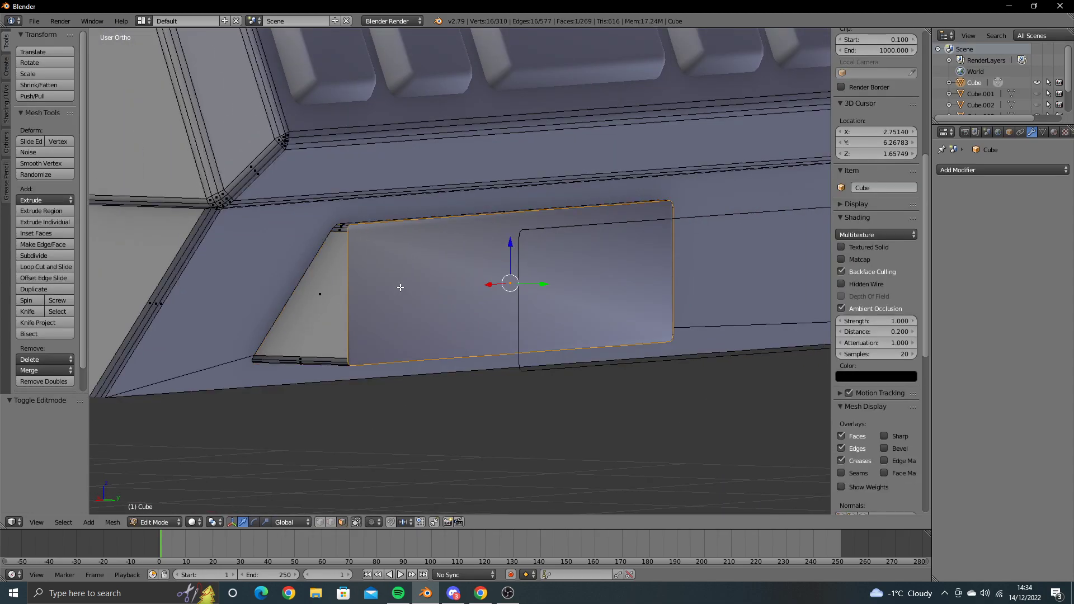
key(w)
click(401, 285)
mouse_move(401, 288)
middle_down()
mouse_move(498, 290)
mouse_move(484, 294)
middle_up()
key(ctrl+KP_1)
key(i)
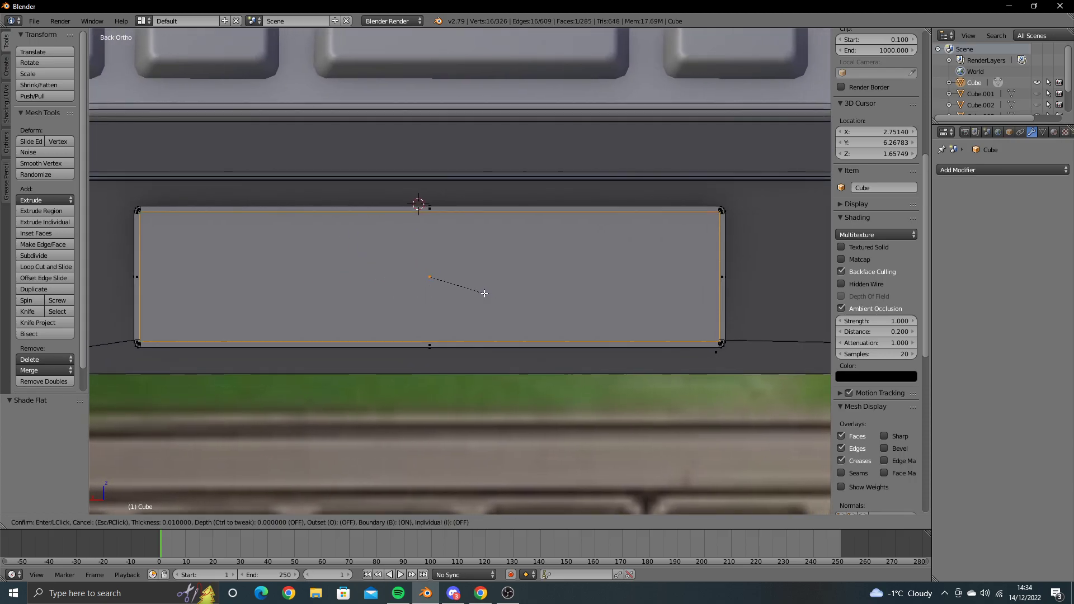
Step: Finish the thin inset and extrude the inset panel 1.302 deeper along Y
click(529, 276)
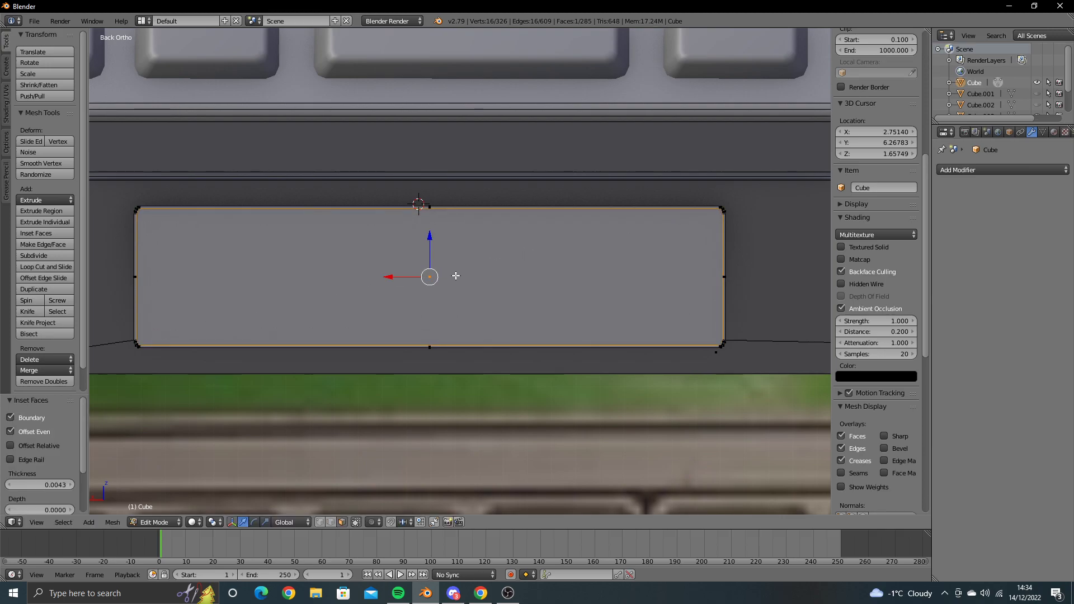
middle_drag(529, 275, 486, 286)
key(e)
key(y)
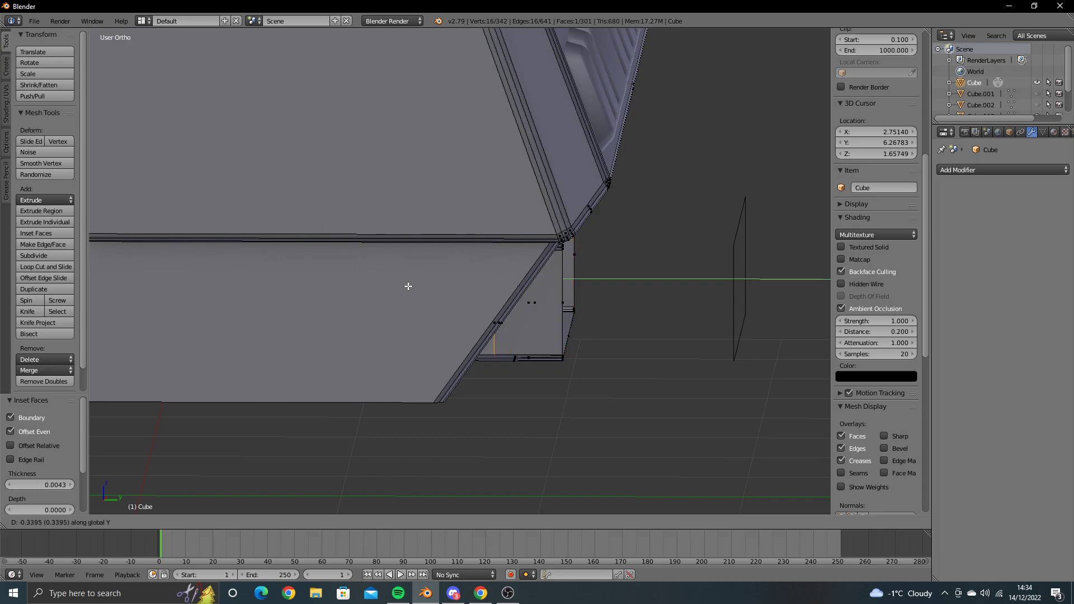
click(224, 284)
mouse_move(493, 356)
middle_down()
mouse_move(427, 356)
mouse_move(428, 377)
mouse_move(483, 371)
middle_up()
scroll(427, 356, up, 3)
key(ctrl+KP_3)
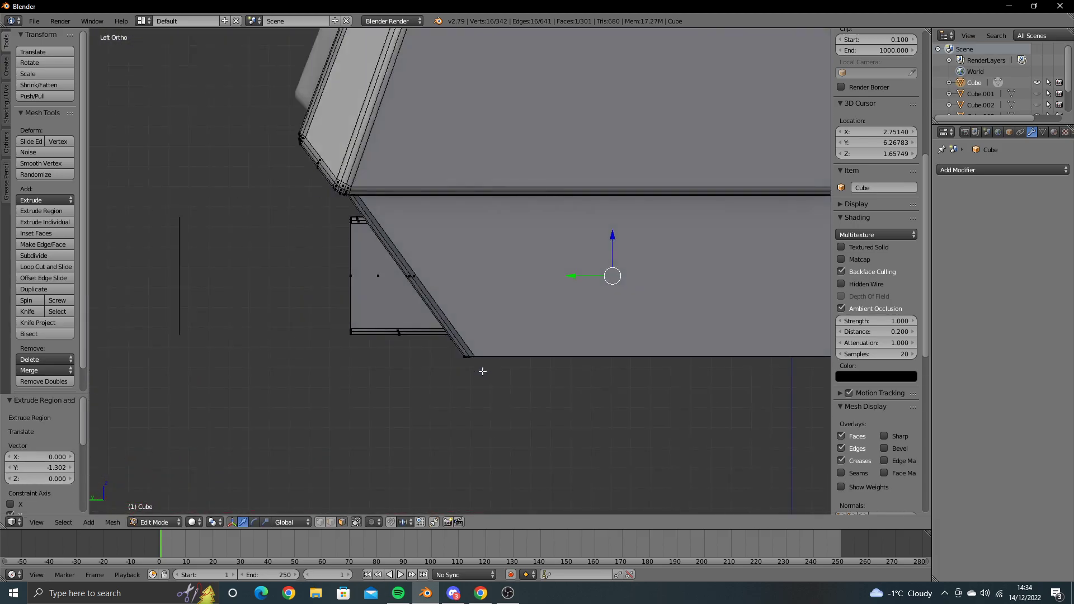
key(z)
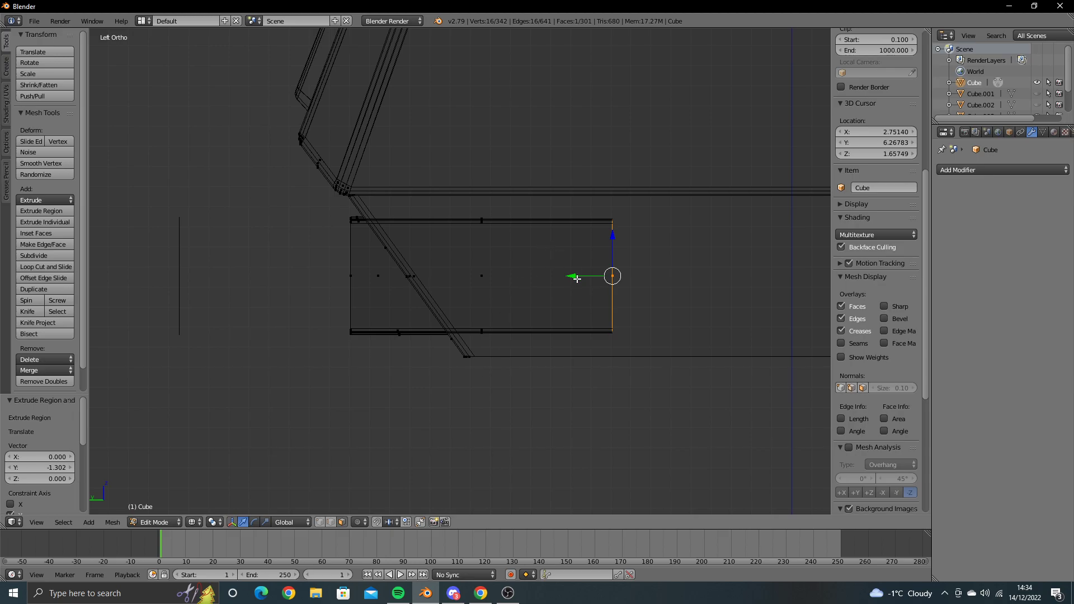
drag(576, 279, 667, 278)
key(z)
Step: Reveal hidden objects and shift the Cube.002 ticket slab -2.52 along Y
key(Tab)
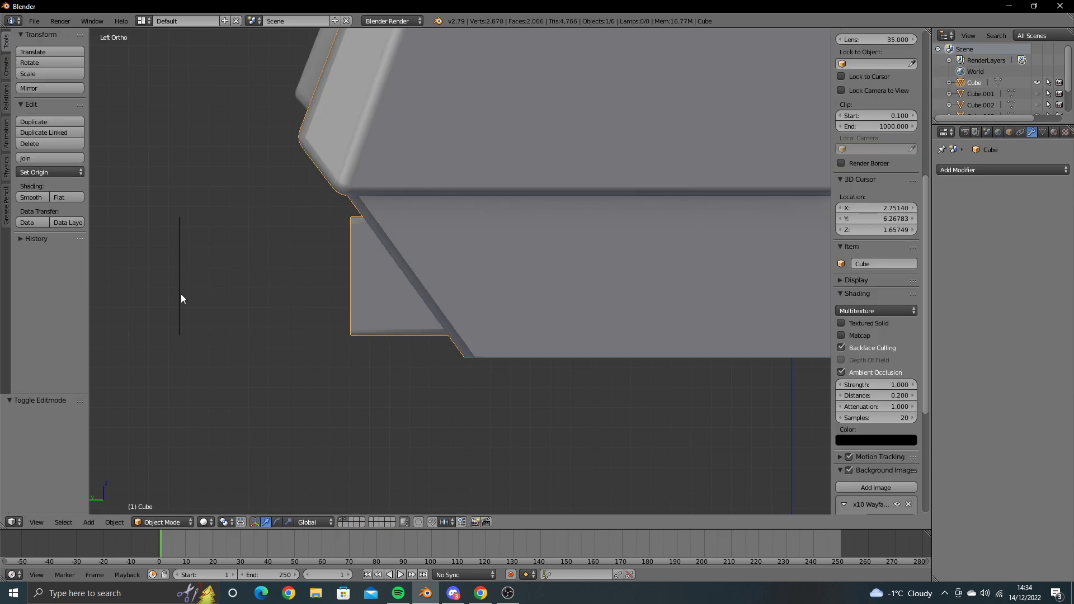
right_click(181, 295)
key(alt+h)
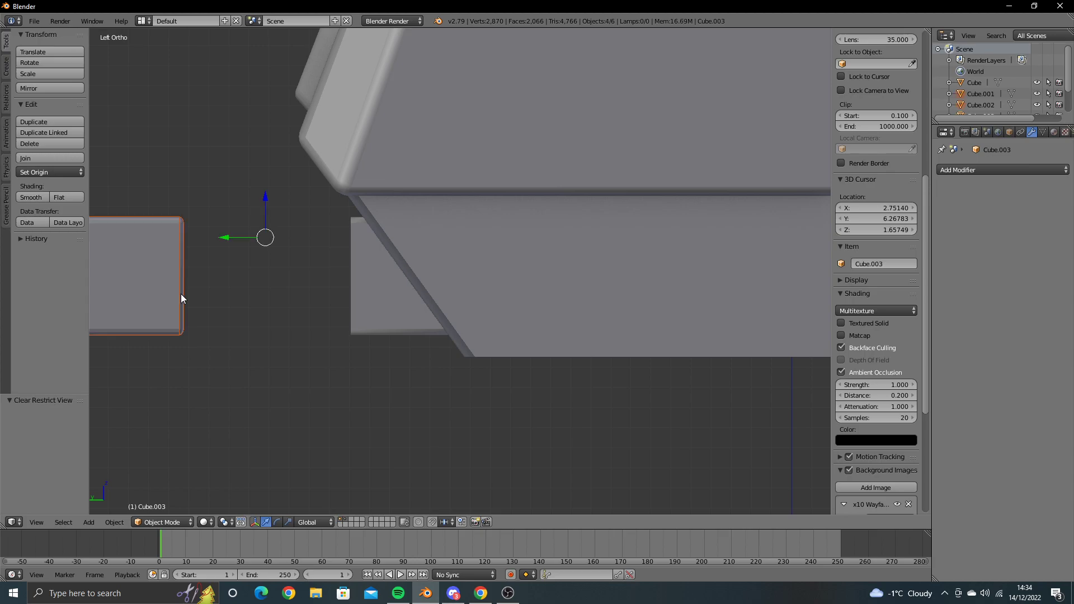
right_click(176, 297)
key(z)
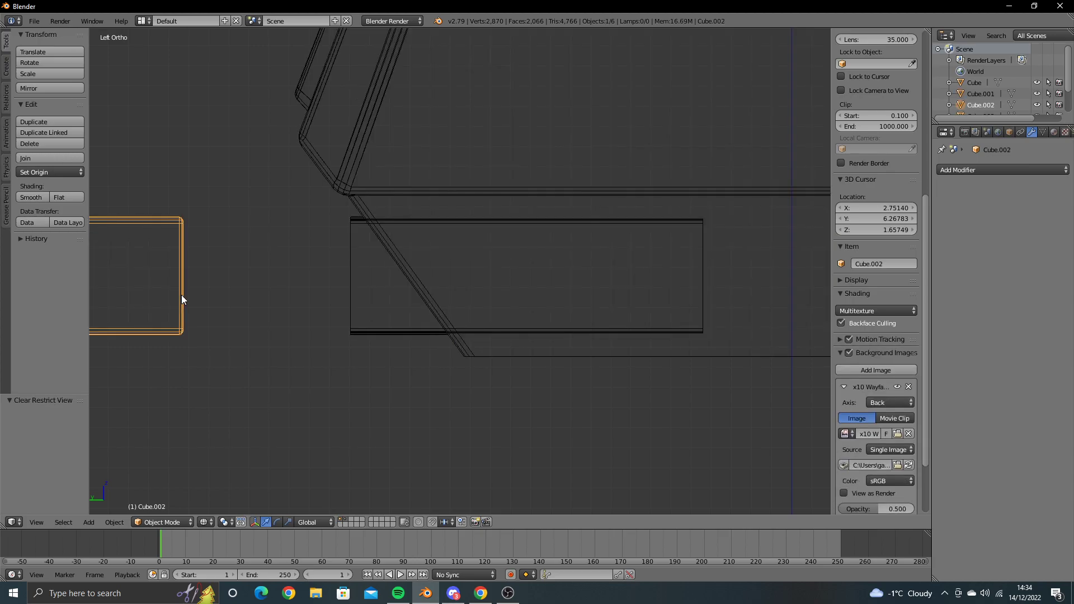
key(g)
key(y)
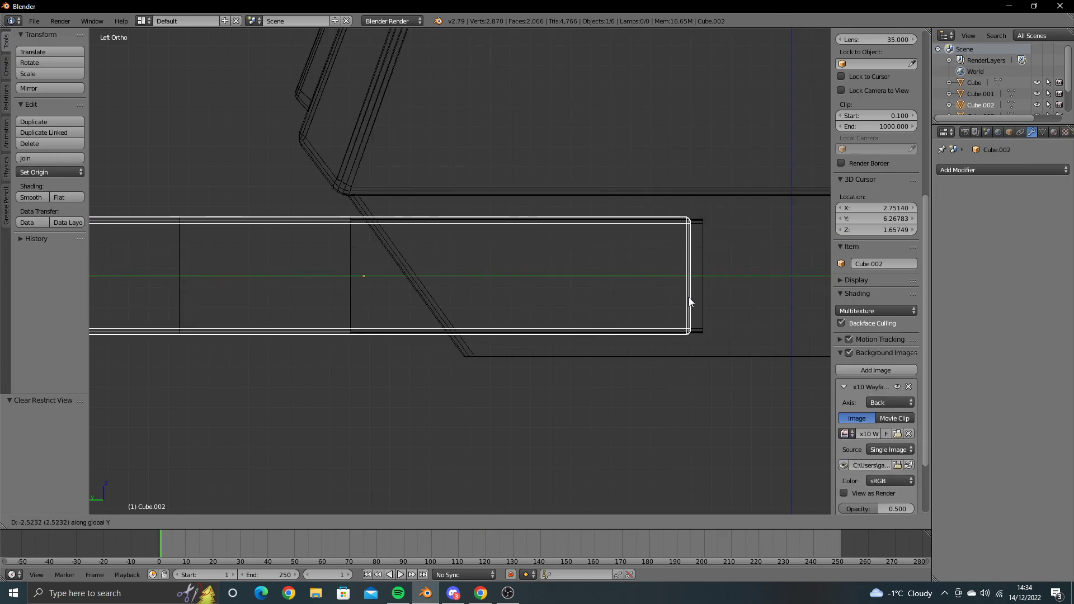
Step: Confirm the slab's Y position and slide the slot edge back along Y
click(253, 291)
shift+middle_drag(253, 291, 130, 321)
scroll(140, 314, down, 2)
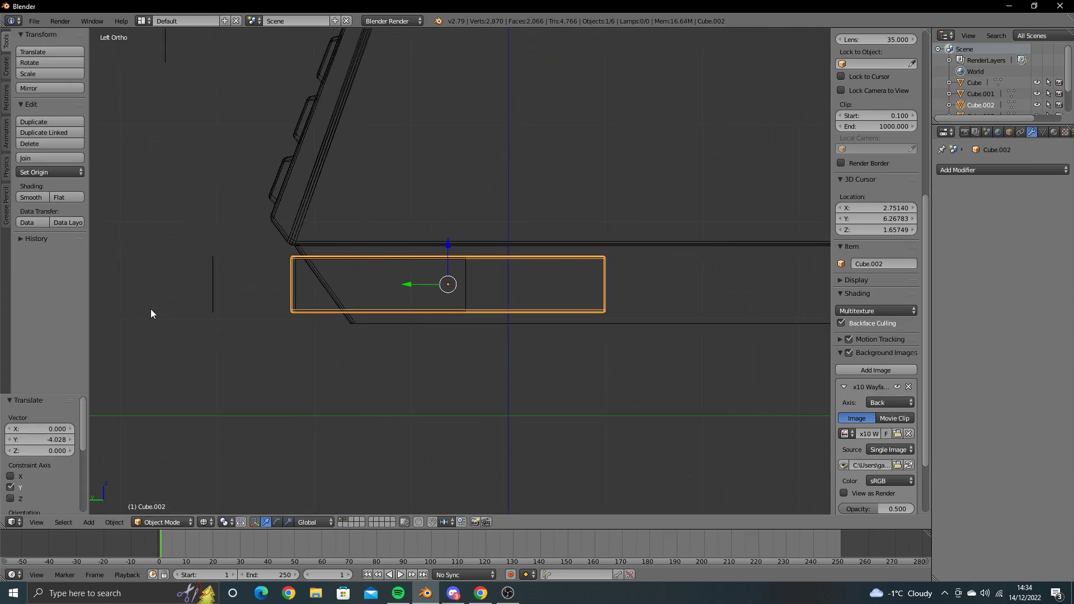
scroll(162, 313, up, 3)
right_click(399, 332)
key(Tab)
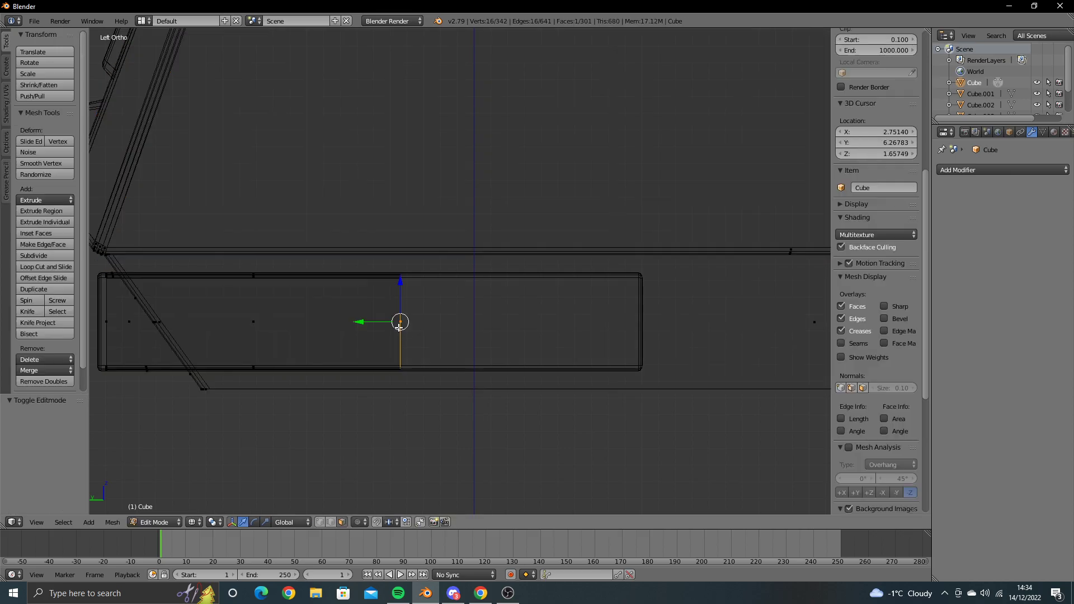
drag(366, 324, 622, 332)
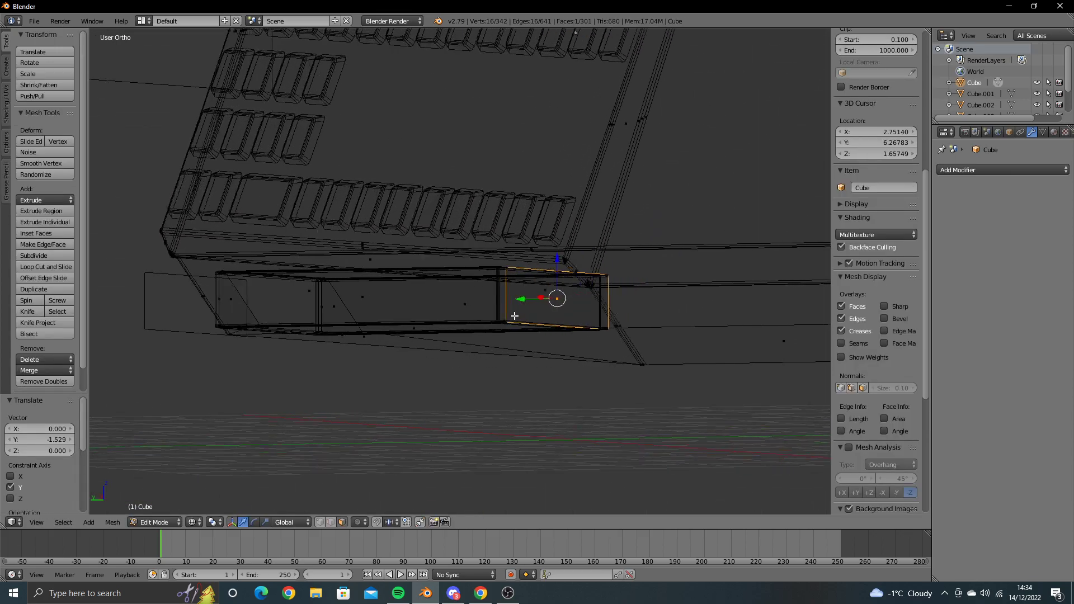
middle_drag(472, 309, 474, 315)
key(z)
key(Tab)
Step: Scale the ticket slab to 0.95, then widen it to 1.037 on X
right_click(392, 298)
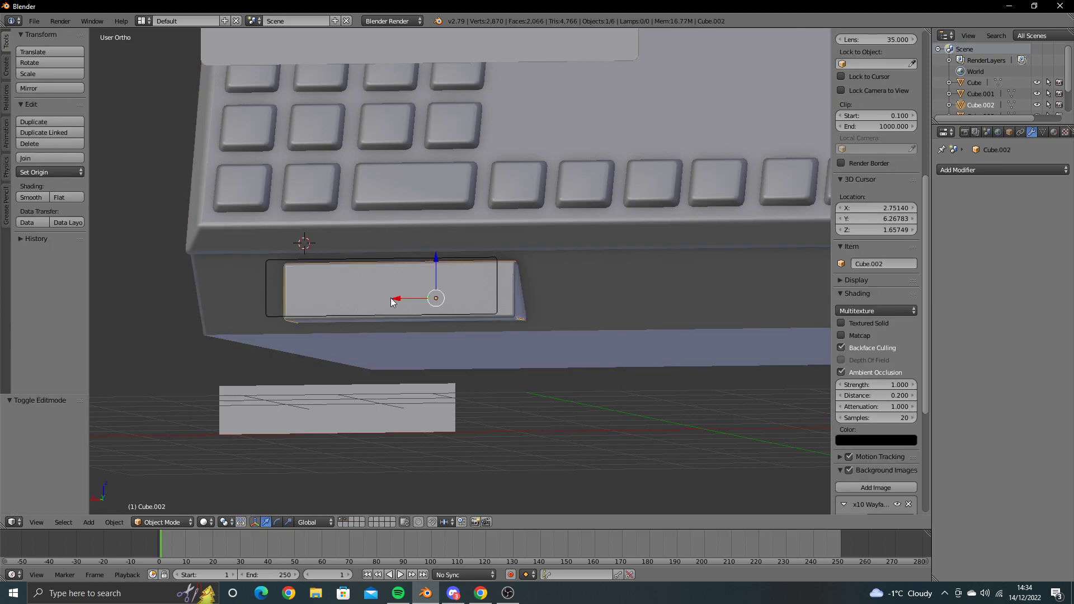
middle_drag(395, 299, 405, 307)
key(ctrl+KP_1)
scroll(404, 303, up, 3)
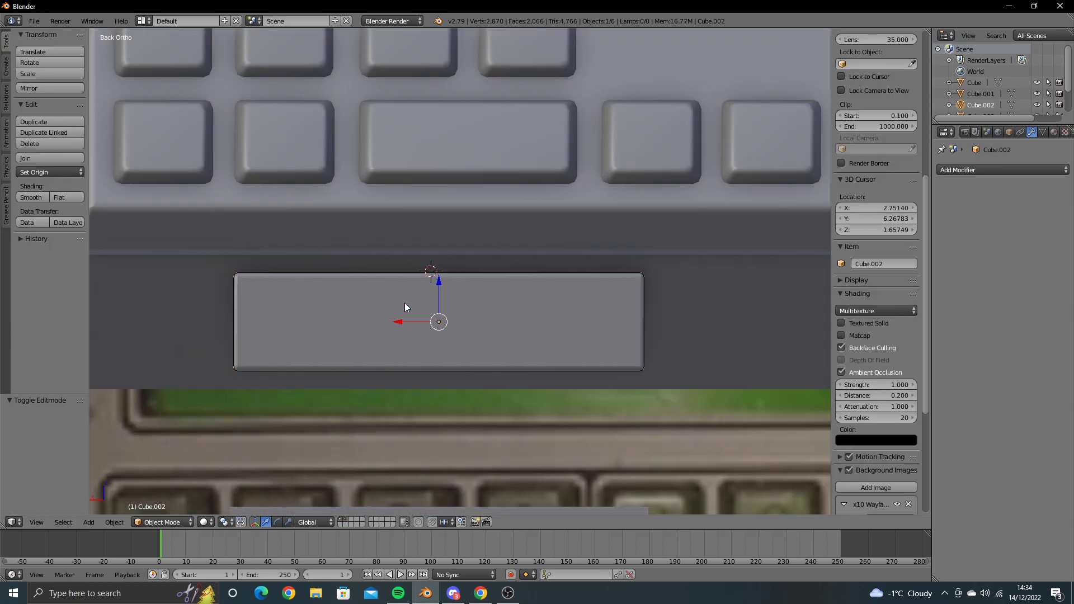
scroll(404, 303, up, 2)
key(s)
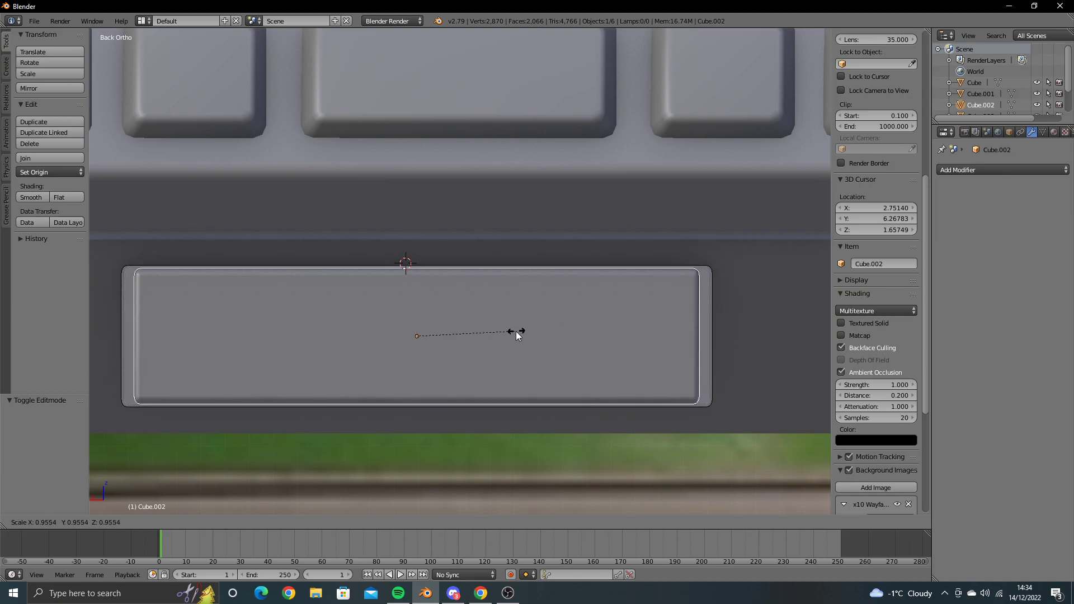
click(508, 334)
key(s)
key(x)
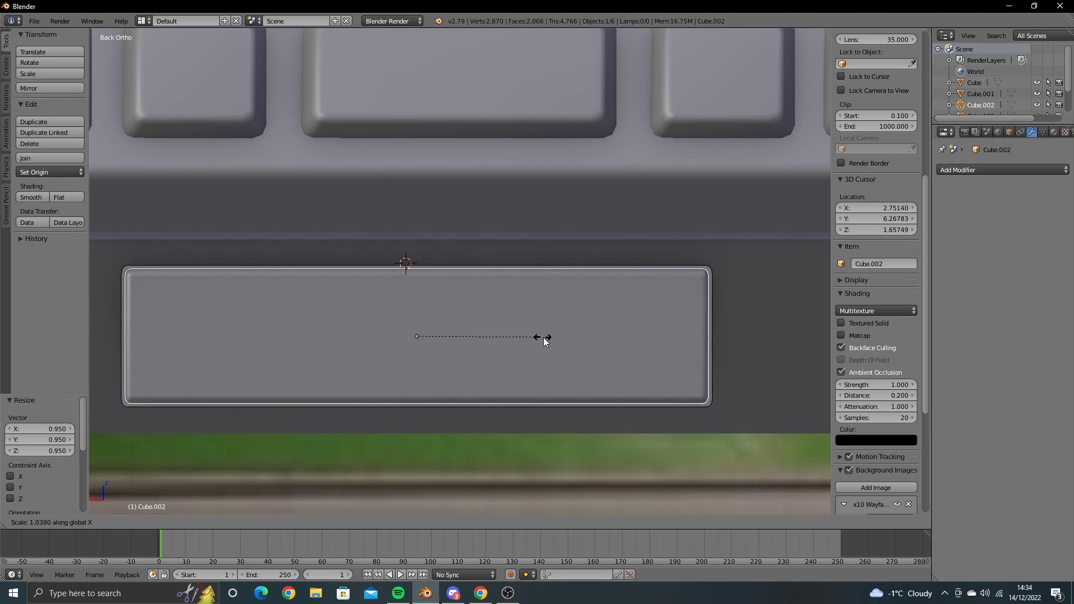
click(541, 338)
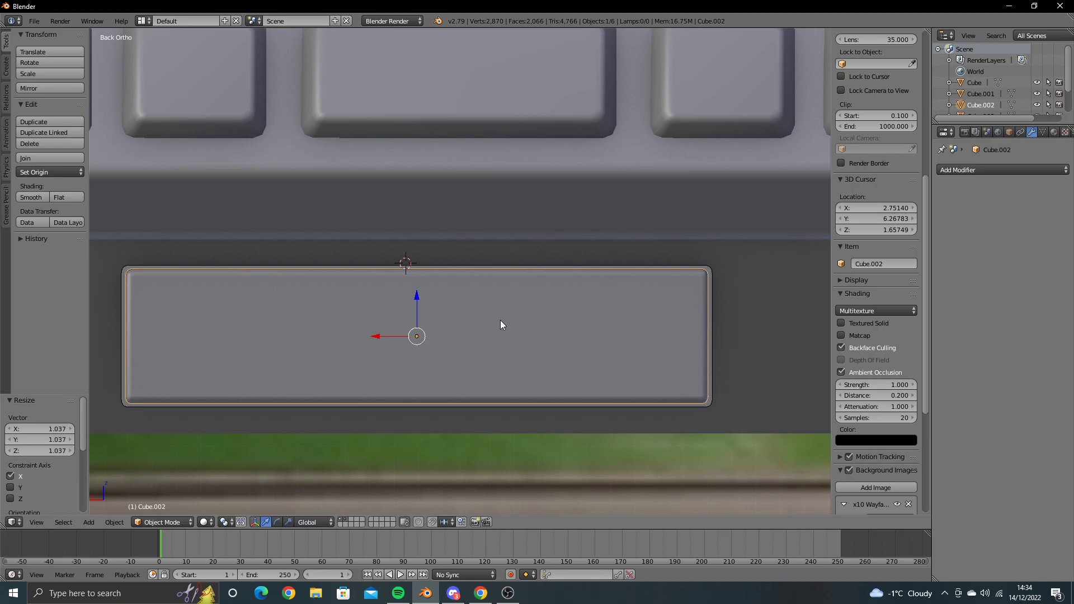
Step: Move the ticket slab 3.768 forward along Y so it protrudes from the base
mouse_move(500, 320)
middle_down()
mouse_move(512, 314)
mouse_move(489, 324)
mouse_move(506, 333)
middle_up()
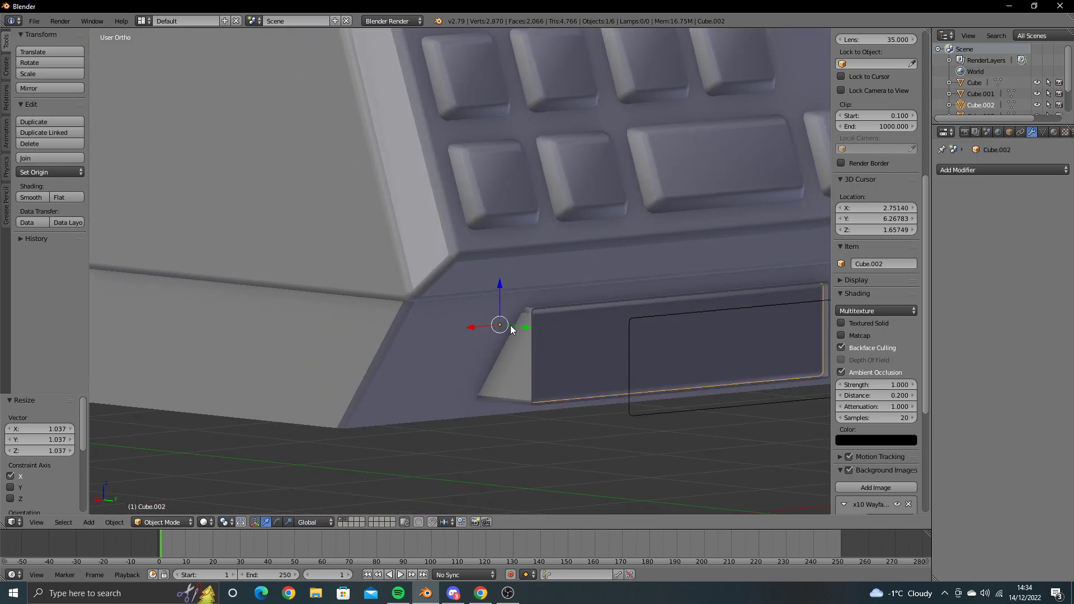
right_click(553, 336)
right_click(559, 342)
key(g)
click(210, 431)
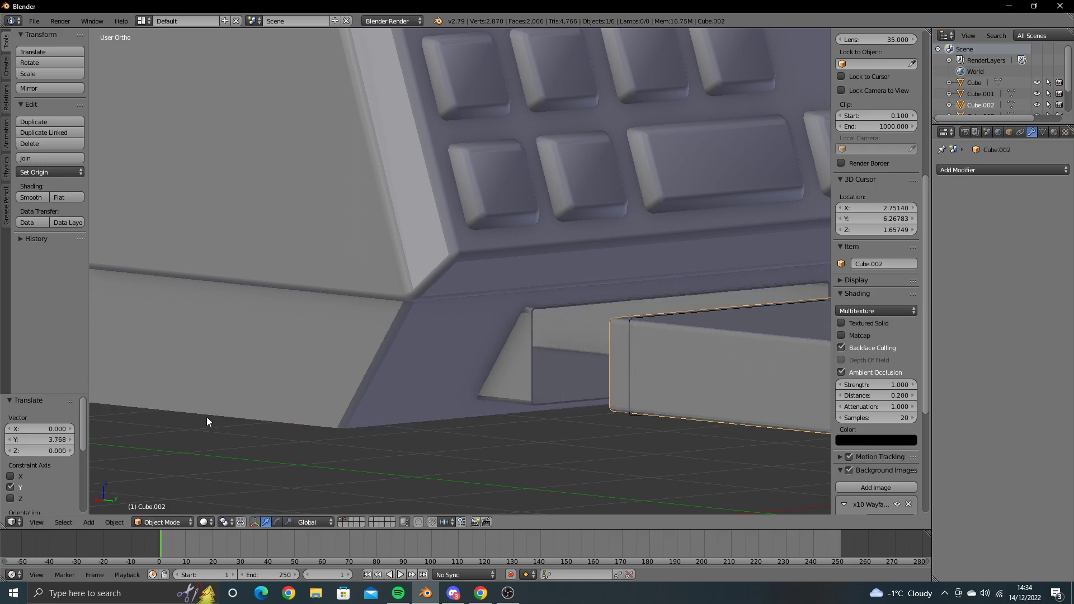
key(KP_Decimal)
scroll(387, 334, up, 5)
mouse_move(387, 330)
middle_down()
mouse_move(263, 316)
mouse_move(390, 279)
middle_up()
right_click(251, 302)
key(Tab)
scroll(252, 302, up, 2)
Step: Flat-shade the selected face on the body's rounded corner
middle_drag(256, 304, 371, 281)
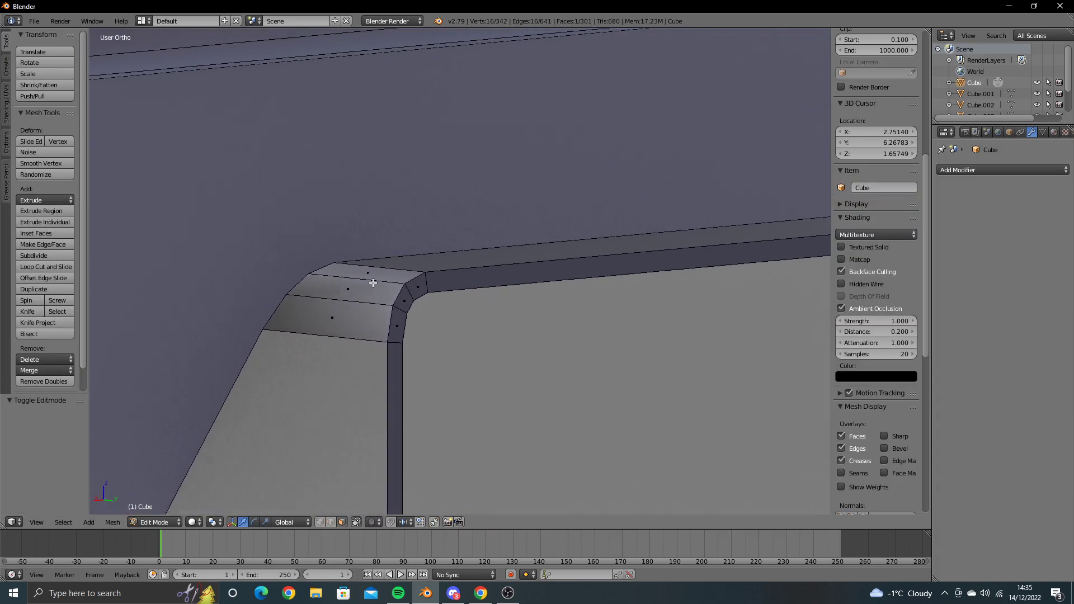
right_click(334, 309)
key(w)
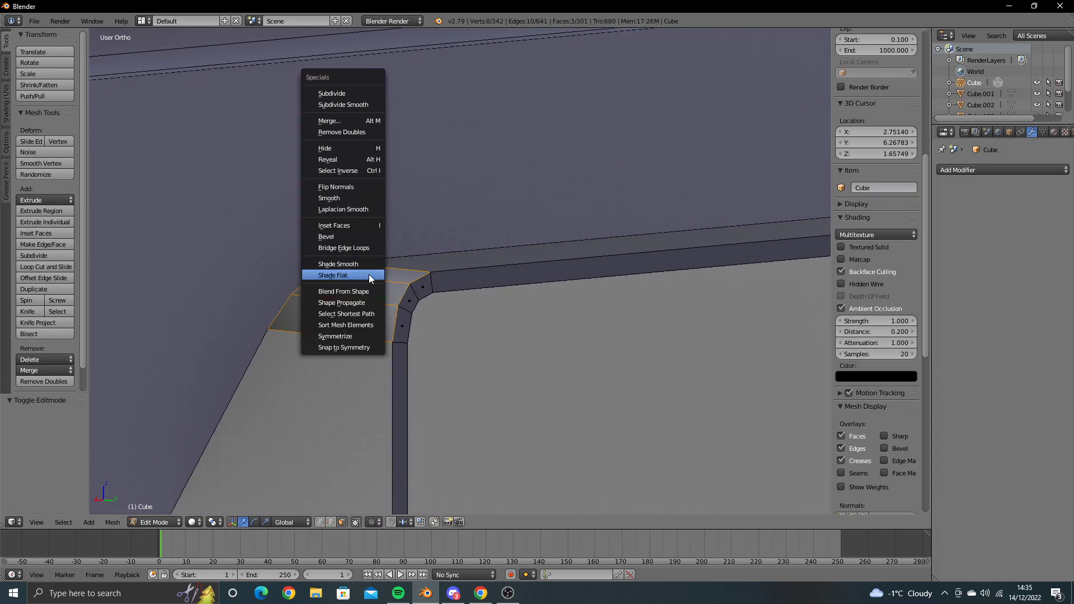
click(367, 278)
key(Tab)
scroll(394, 278, down, 5)
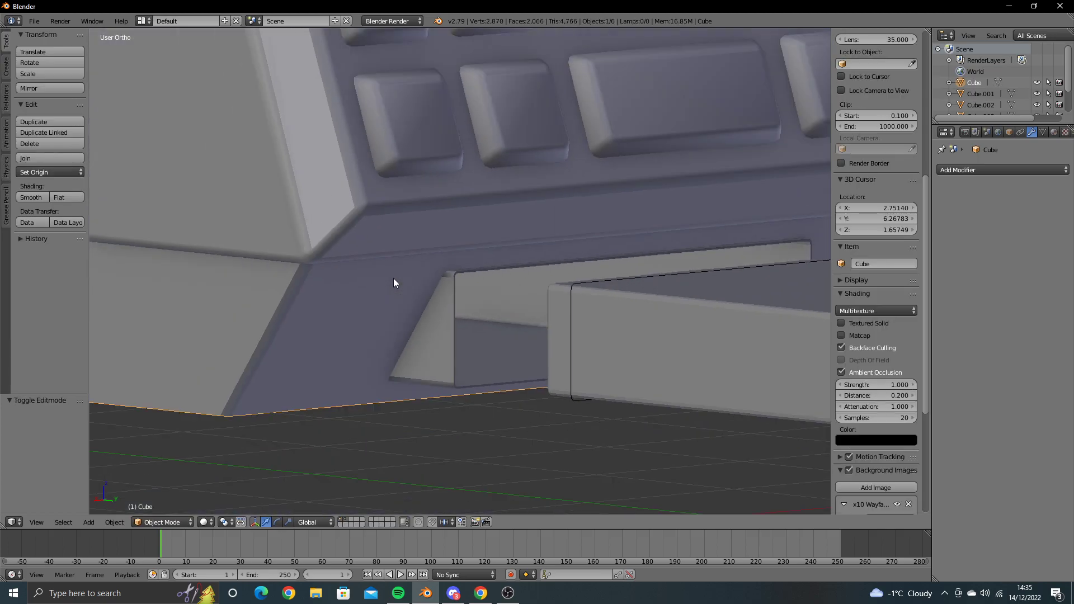
mouse_move(394, 277)
middle_down()
mouse_move(413, 290)
mouse_move(312, 265)
middle_up()
Step: Hide the loose thin Cube.032 panel lying below the machine
right_click(390, 299)
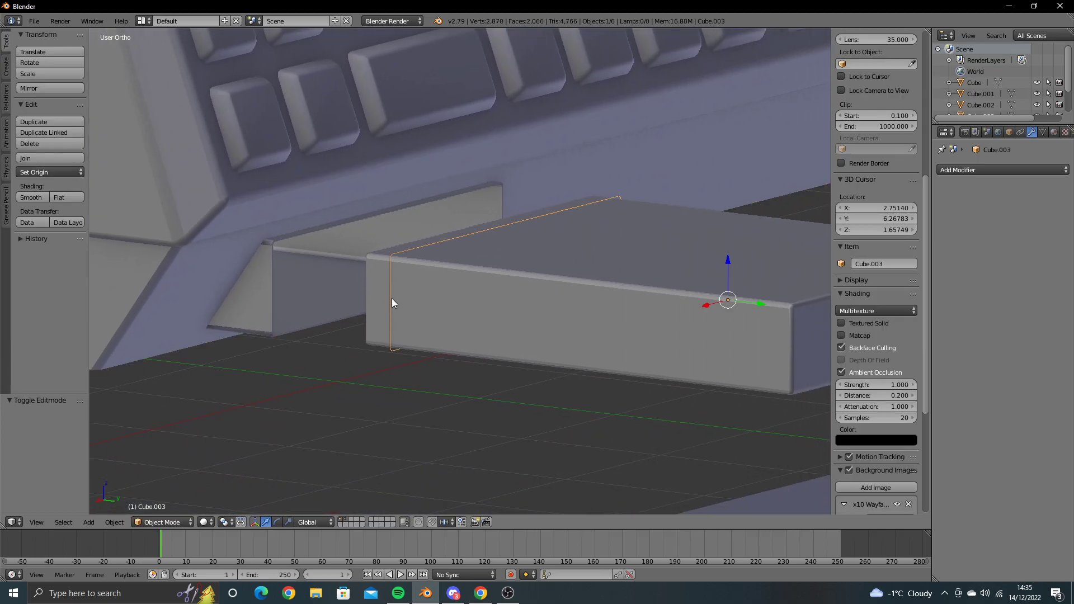
key(h)
middle_drag(384, 302, 447, 317)
right_click(587, 371)
key(g)
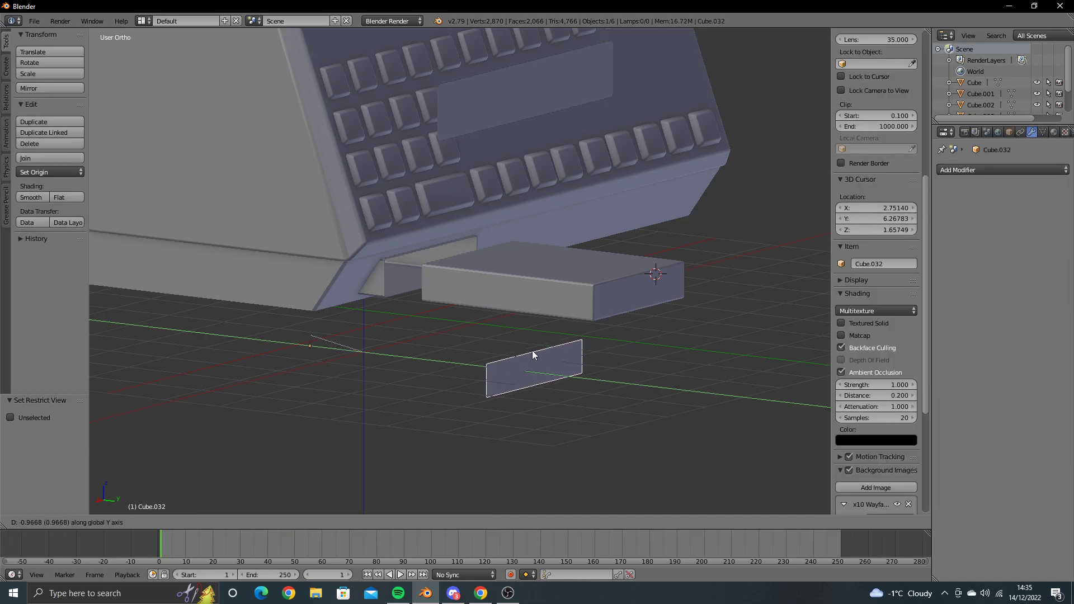
right_click(532, 351)
key(g)
key(Escape)
key(h)
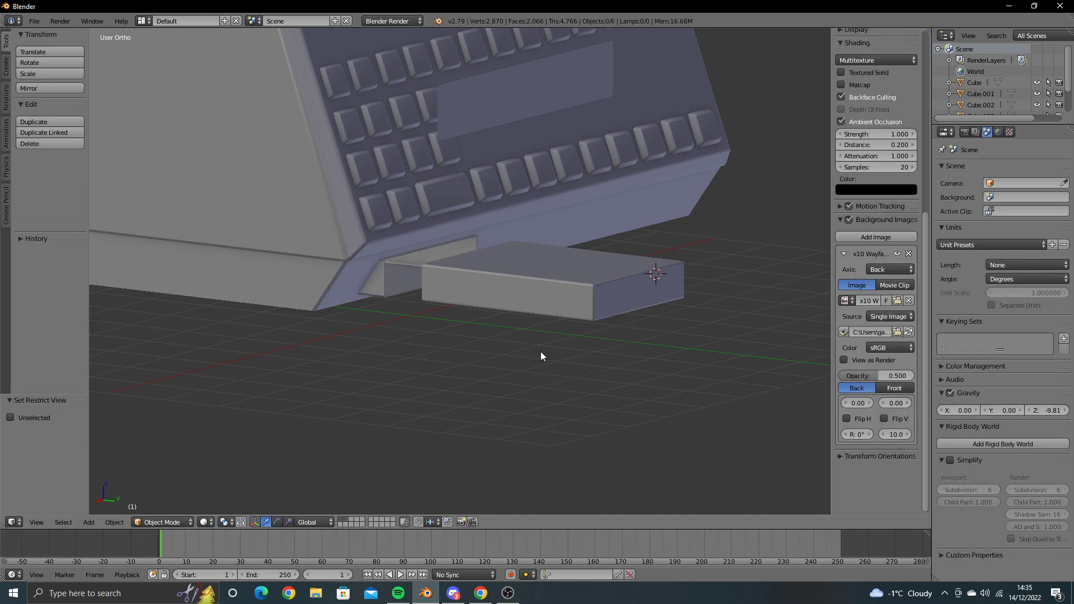
Step: Orbit and zoom to inspect the whole machine with the slab protruding
mouse_move(540, 352)
middle_down()
mouse_move(529, 361)
mouse_move(457, 348)
mouse_move(445, 311)
mouse_move(515, 336)
mouse_move(534, 374)
middle_up()
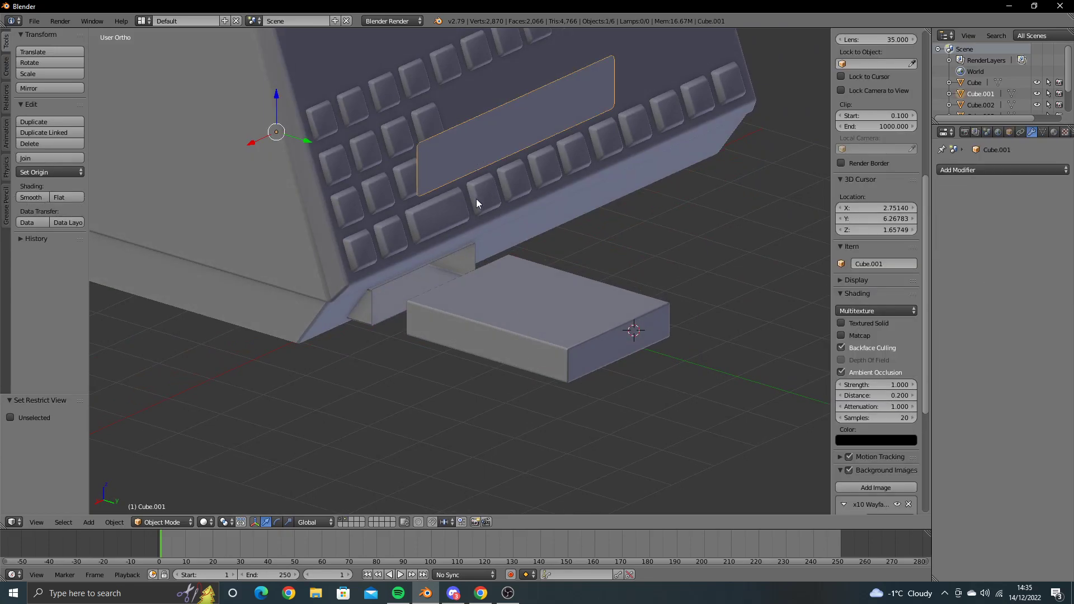
scroll(475, 199, down, 2)
mouse_move(475, 200)
middle_down()
mouse_move(489, 257)
mouse_move(503, 263)
mouse_move(499, 250)
mouse_move(548, 320)
mouse_move(521, 335)
mouse_move(529, 347)
mouse_move(481, 538)
middle_up()
scroll(499, 249, up, 2)
scroll(562, 277, down, 2)
scroll(555, 324, down, 1)
mouse_move(508, 593)
click(531, 557)
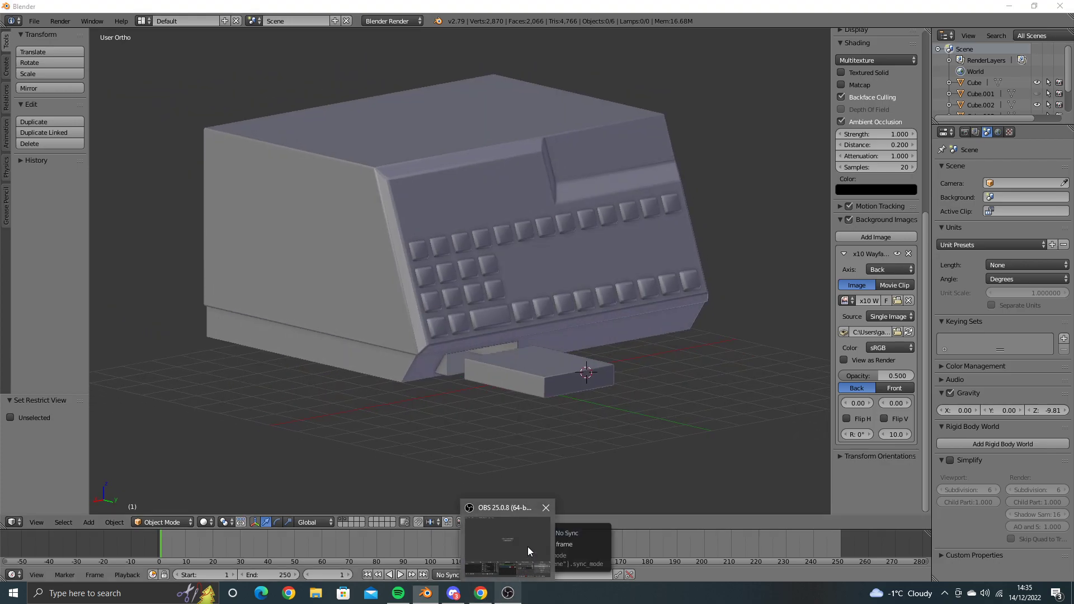
key(alt+Tab)
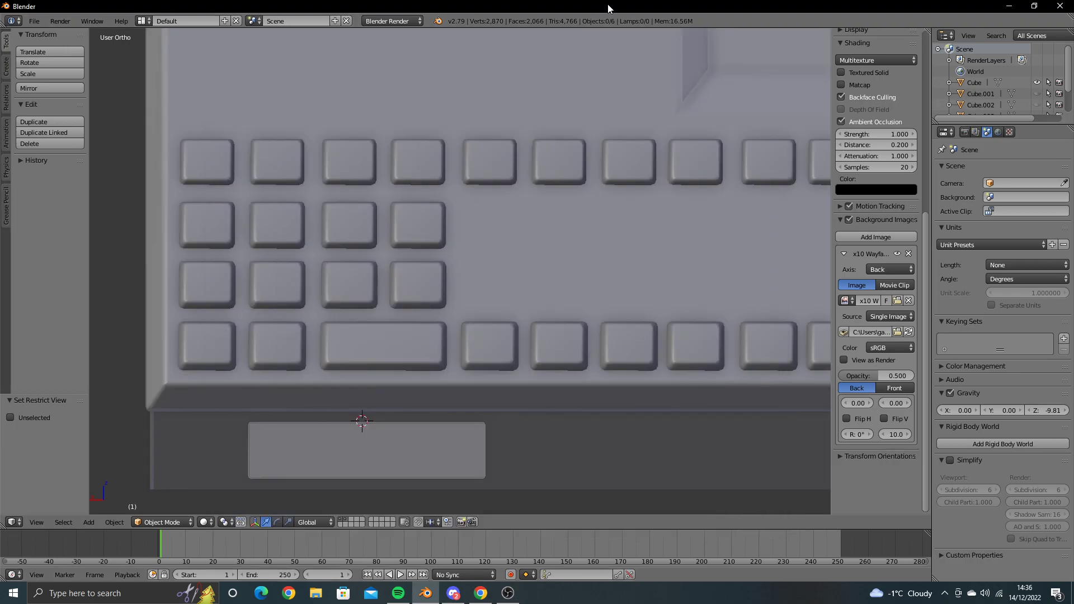
right_click(457, 459)
key(Tab)
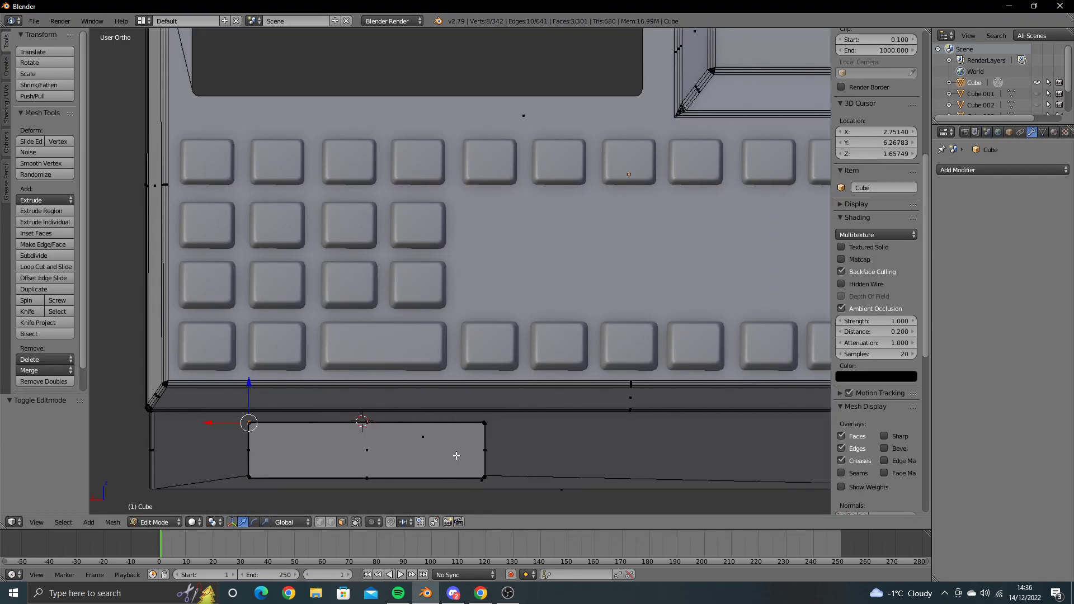
key(a)
key(z)
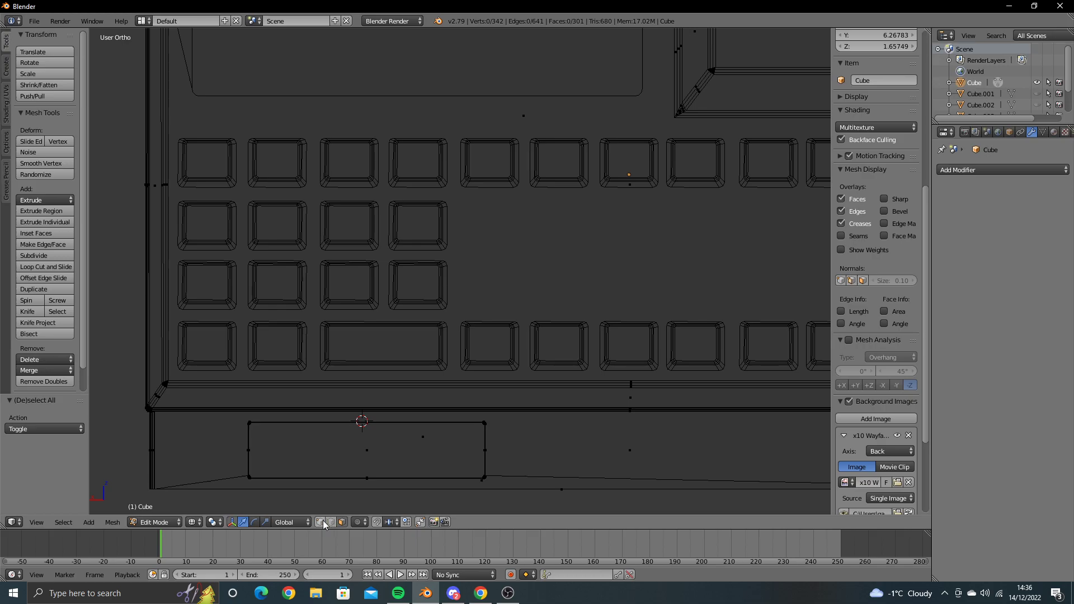
key(a)
key(a)
key(c)
drag(455, 431, 482, 449)
click(508, 593)
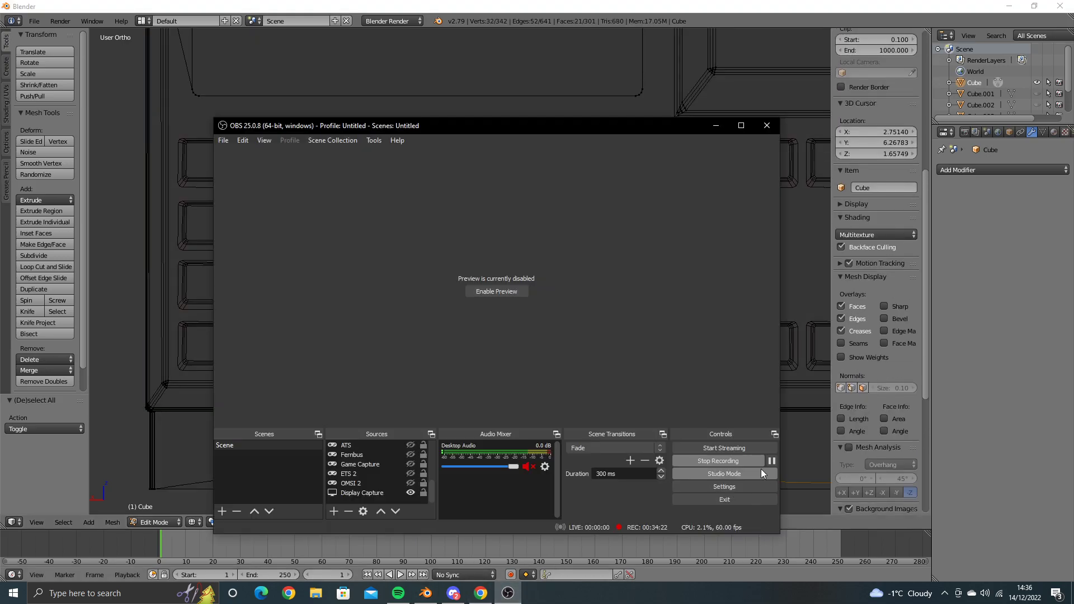
click(772, 460)
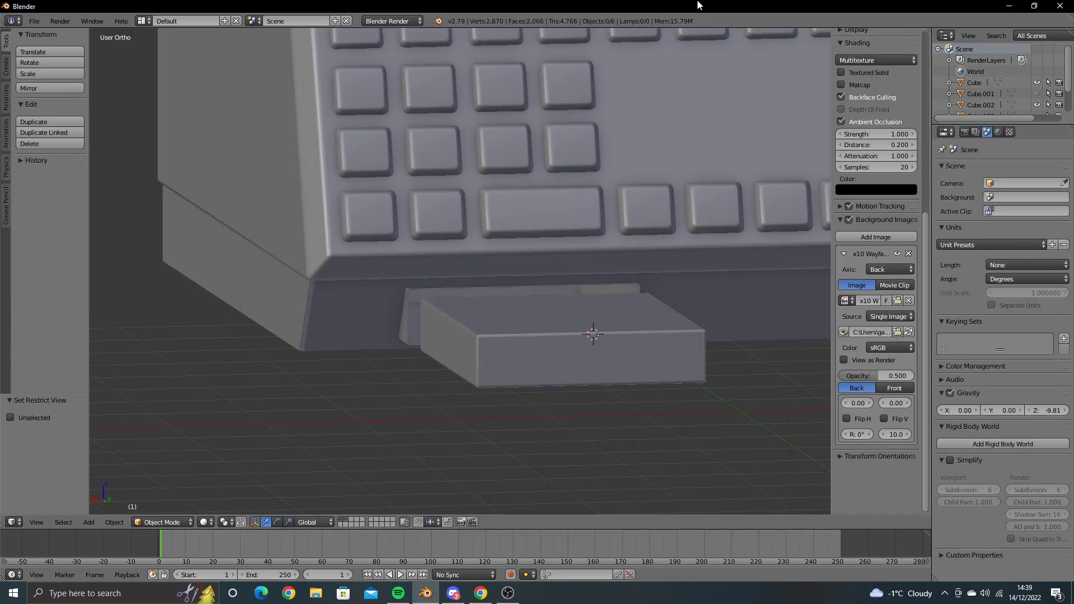
Step: Edit the main body with the covering block hidden and Limit Selection to Visible off
right_click(405, 310)
key(Tab)
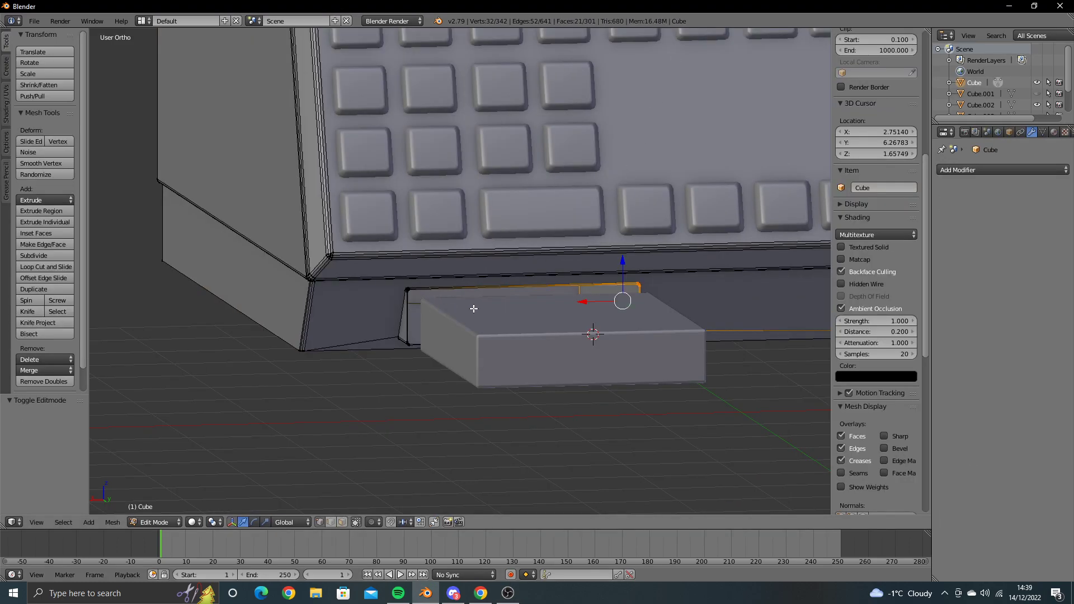
mouse_move(473, 307)
middle_down()
mouse_move(517, 289)
mouse_move(546, 325)
middle_up()
key(Tab)
right_click(525, 290)
key(h)
right_click(527, 304)
key(Tab)
scroll(473, 438, up, 3)
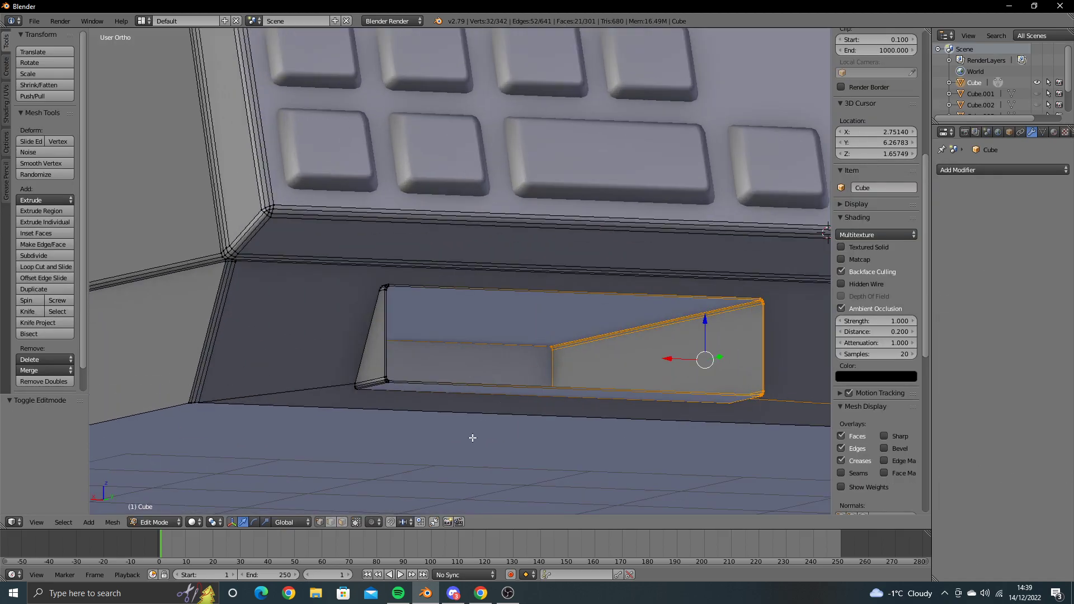
click(344, 522)
Step: Select the faces lining the slot opening and scale them down to about 0.9883
right_click(540, 326)
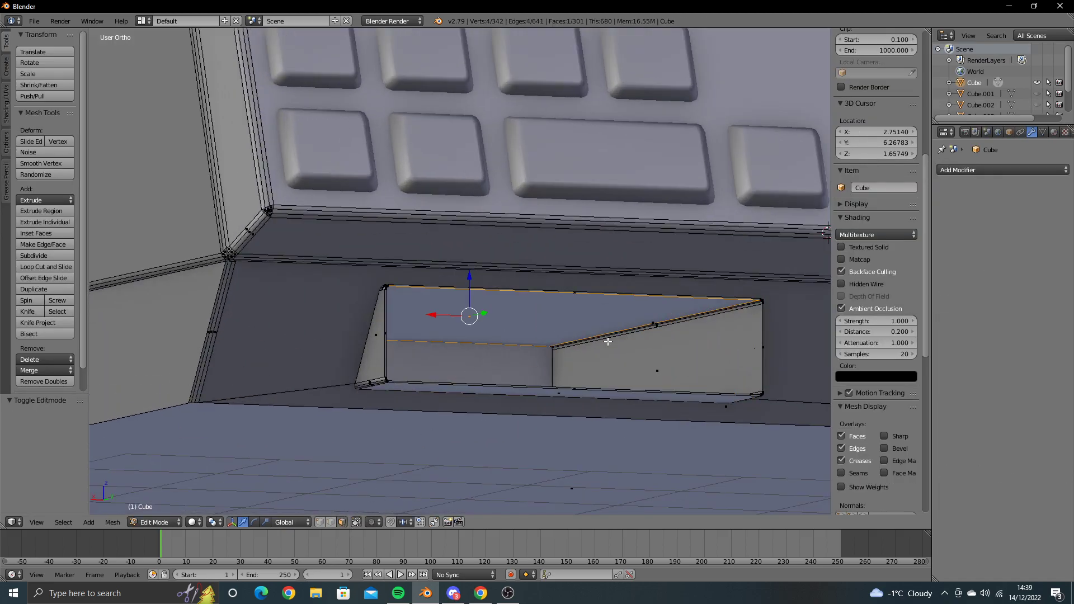
mouse_move(609, 341)
middle_down()
mouse_move(565, 350)
mouse_move(625, 312)
mouse_move(585, 347)
mouse_move(526, 340)
middle_up()
shift+right_click(566, 350)
shift+right_click(618, 313)
shift+right_click(627, 309)
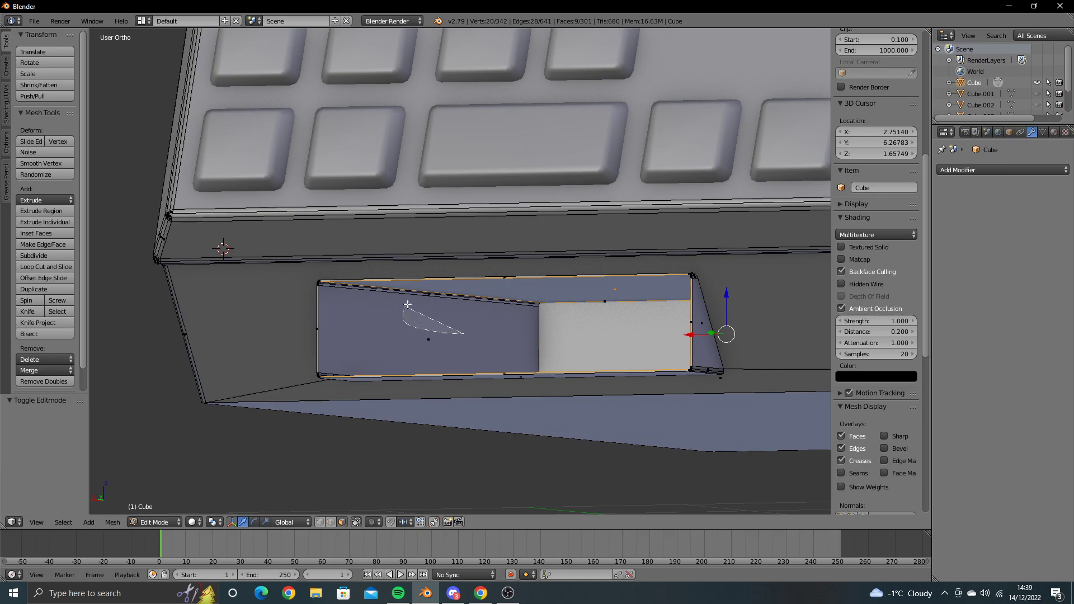
ctrl+drag(408, 303, 406, 306)
middle_drag(407, 306, 470, 330)
ctrl+drag(438, 302, 439, 305)
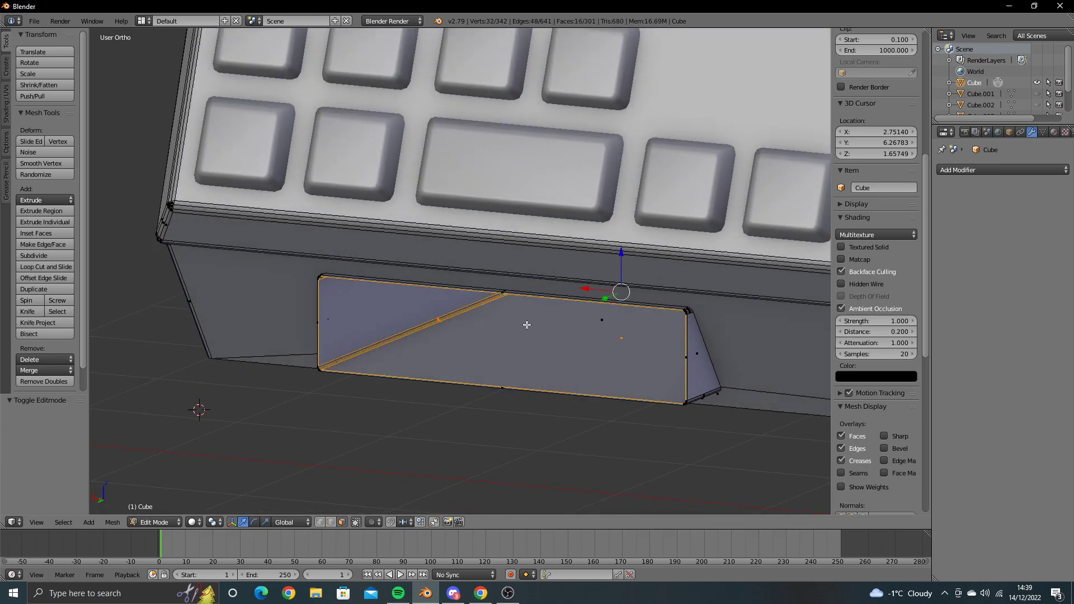
key(s)
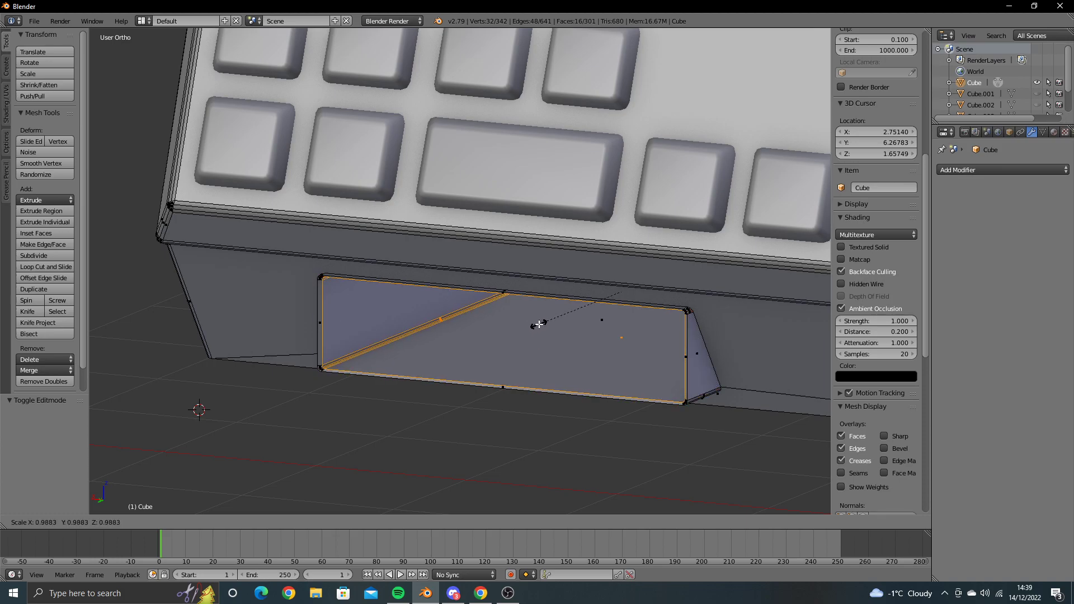
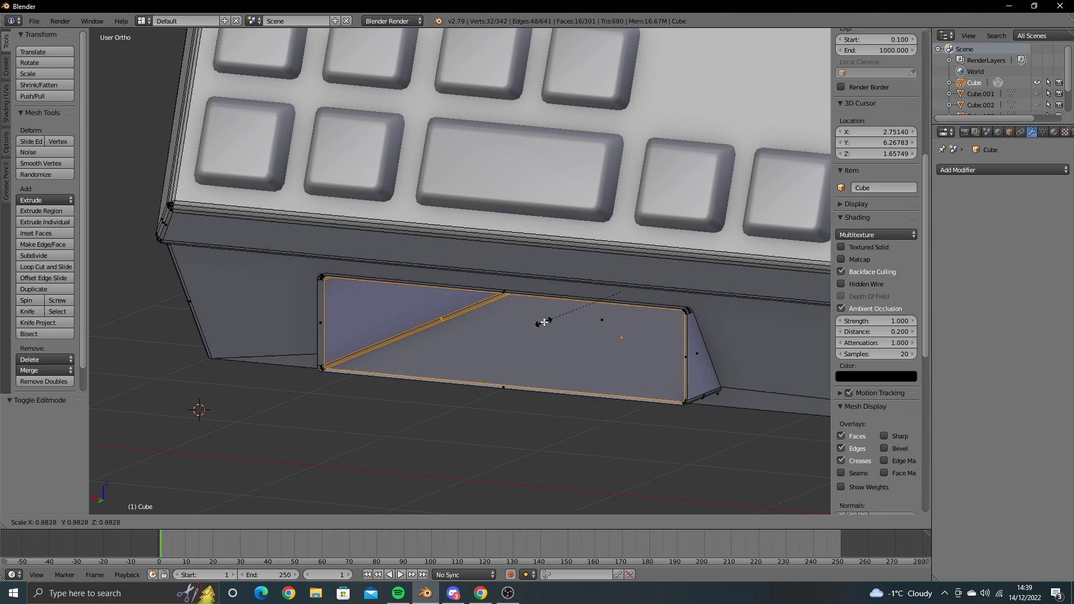
Step: Shrink the recess face uniformly, then stretch it horizontally in the back view
click(547, 319)
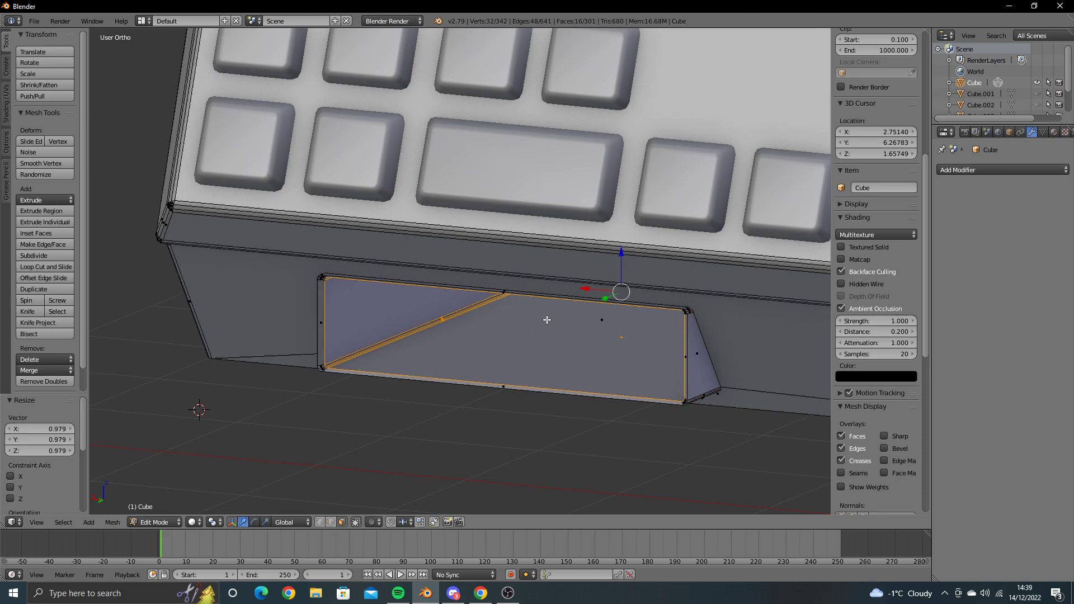
key(ctrl+KP_1)
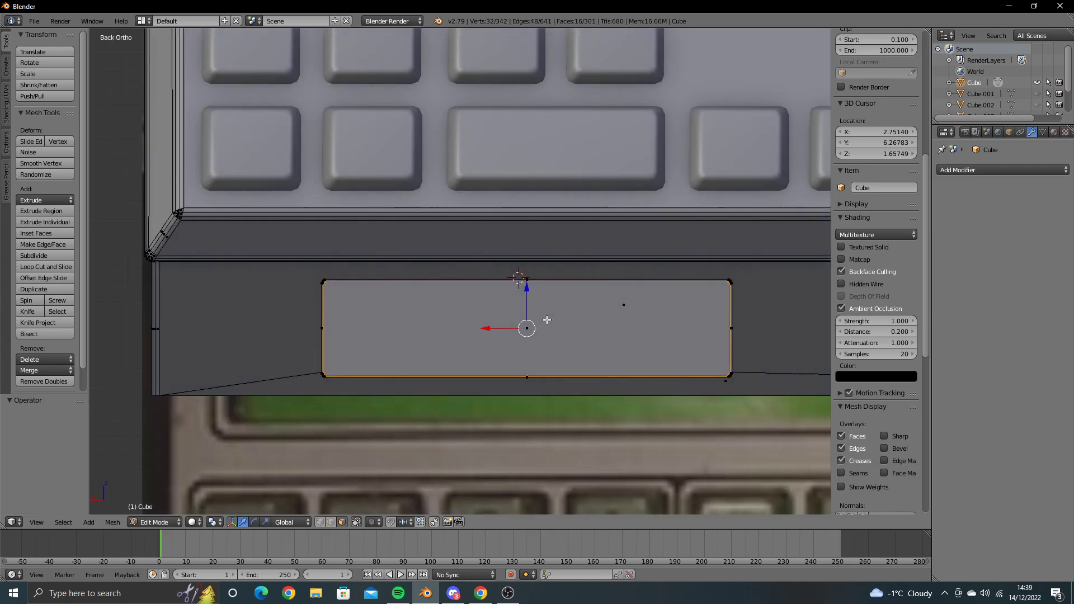
scroll(547, 320, up, 4)
scroll(547, 319, down, 3)
shift+middle_drag(547, 320, 387, 275)
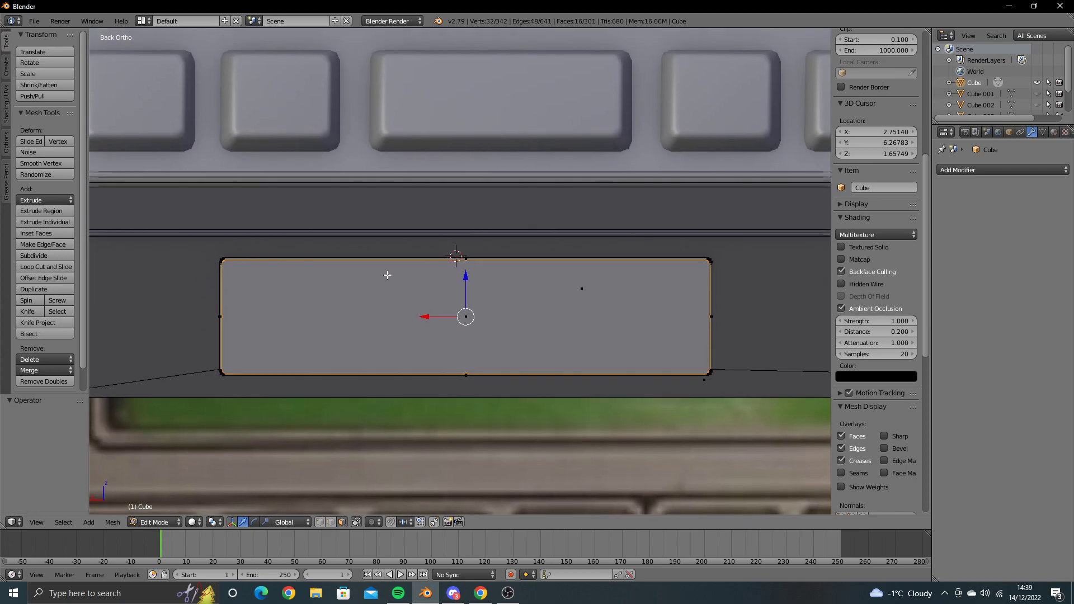
key(s)
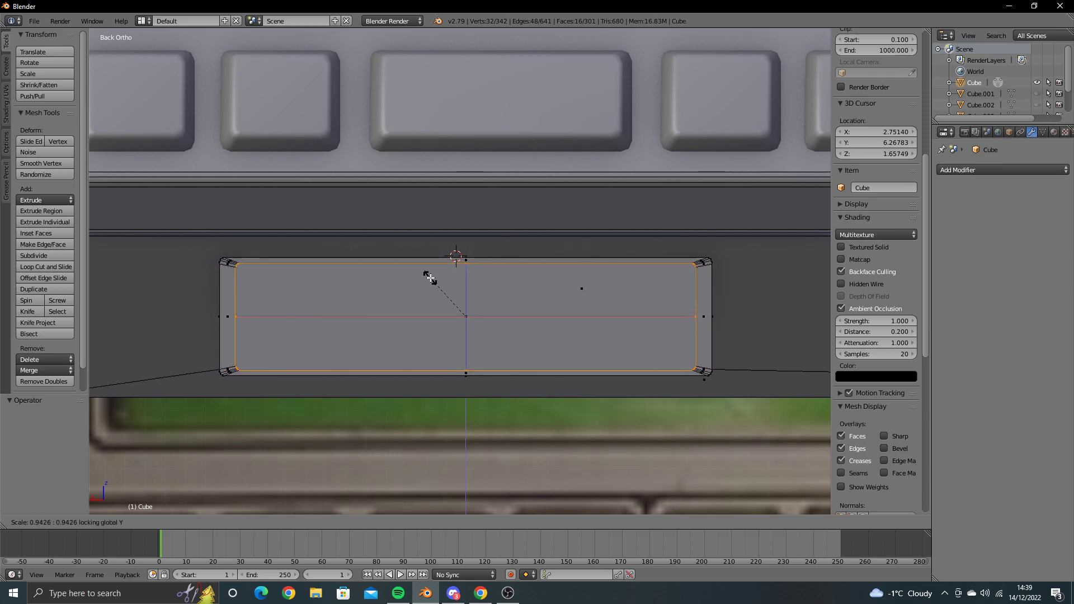
click(430, 278)
key(s)
key(x)
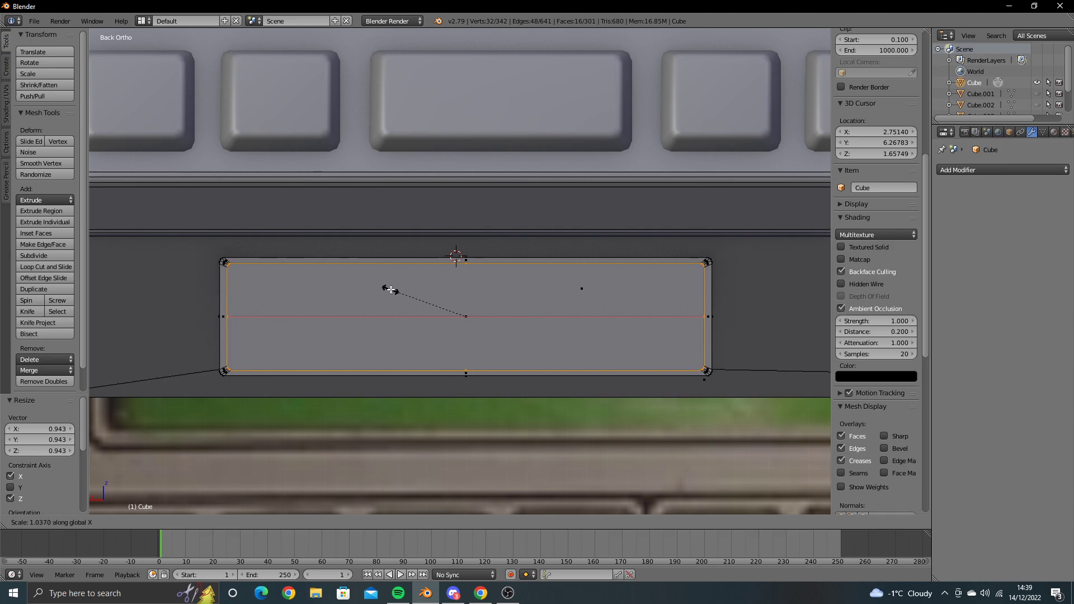
click(391, 289)
Step: In wireframe, shift the inner face 0.389 left along X over the display
key(a)
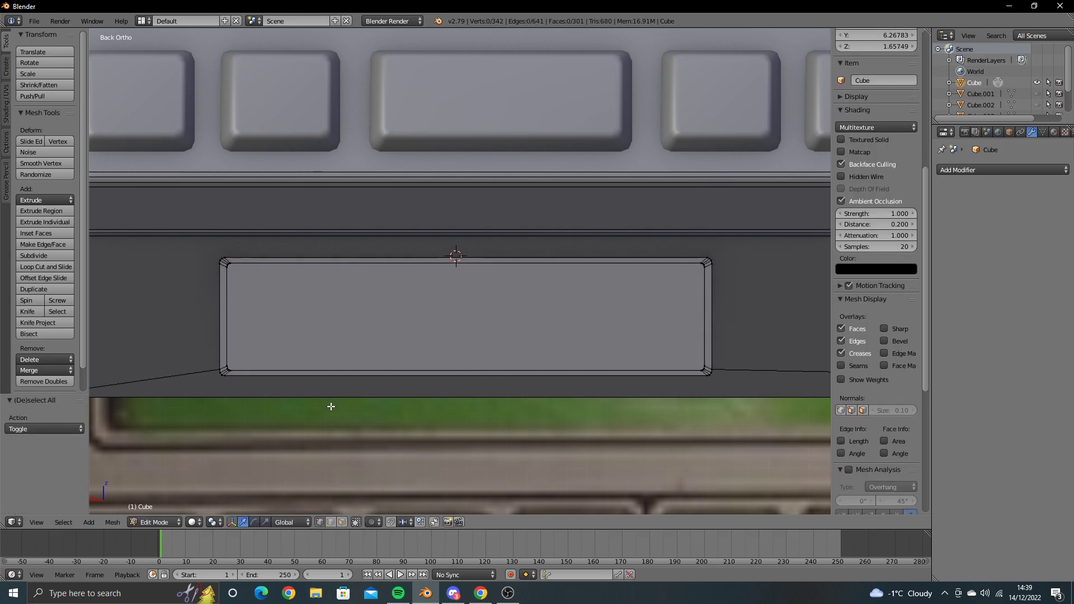
key(z)
mouse_move(292, 259)
ctrl+mouse_down()
mouse_move(756, 237)
mouse_move(178, 239)
ctrl+mouse_up()
scroll(422, 293, down, 1)
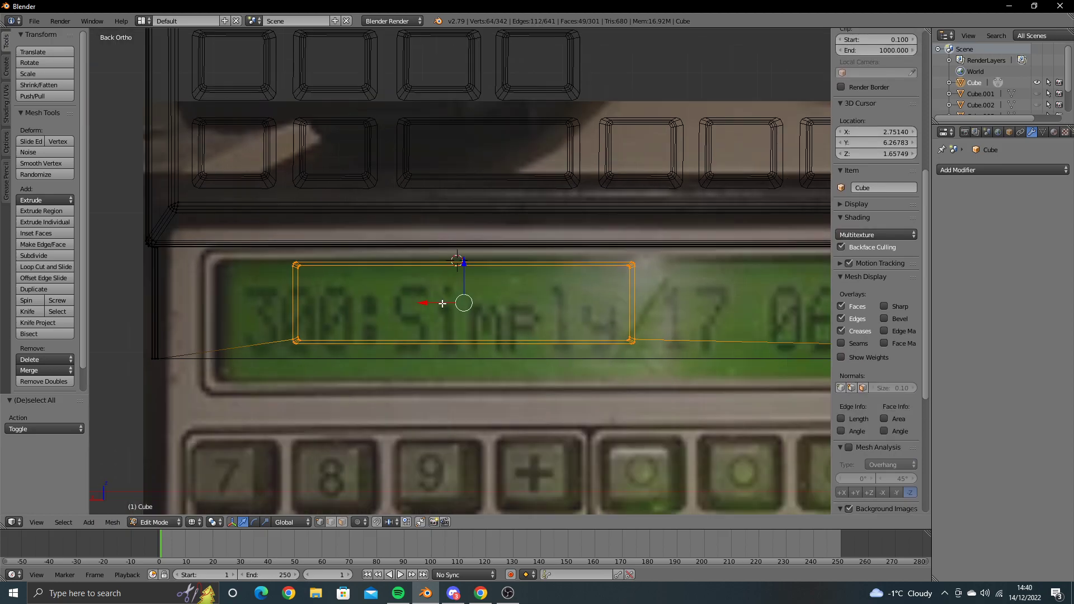
drag(442, 304, 387, 299)
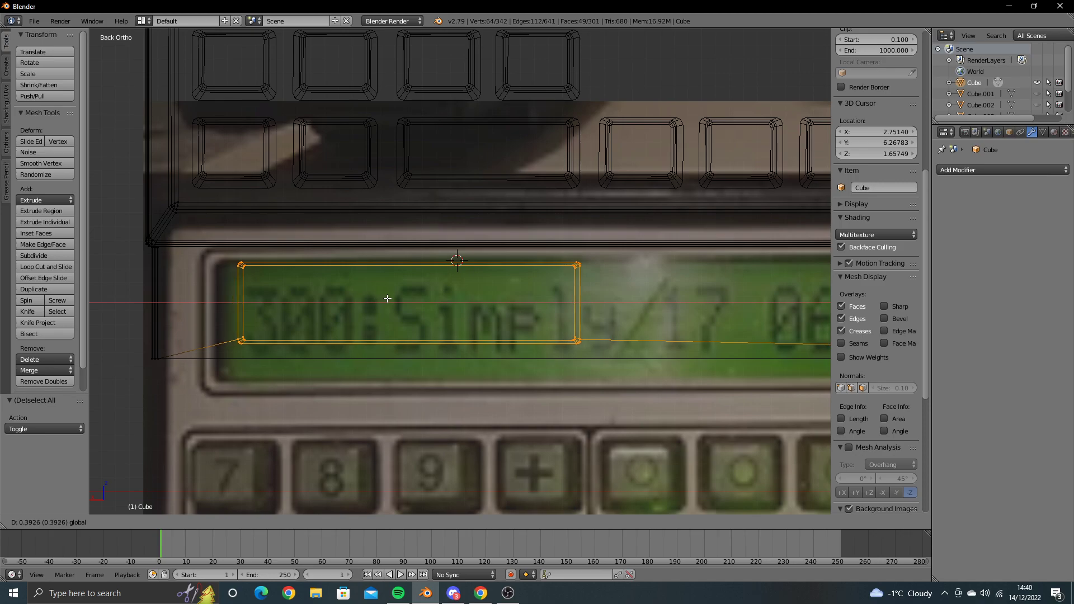
click(388, 299)
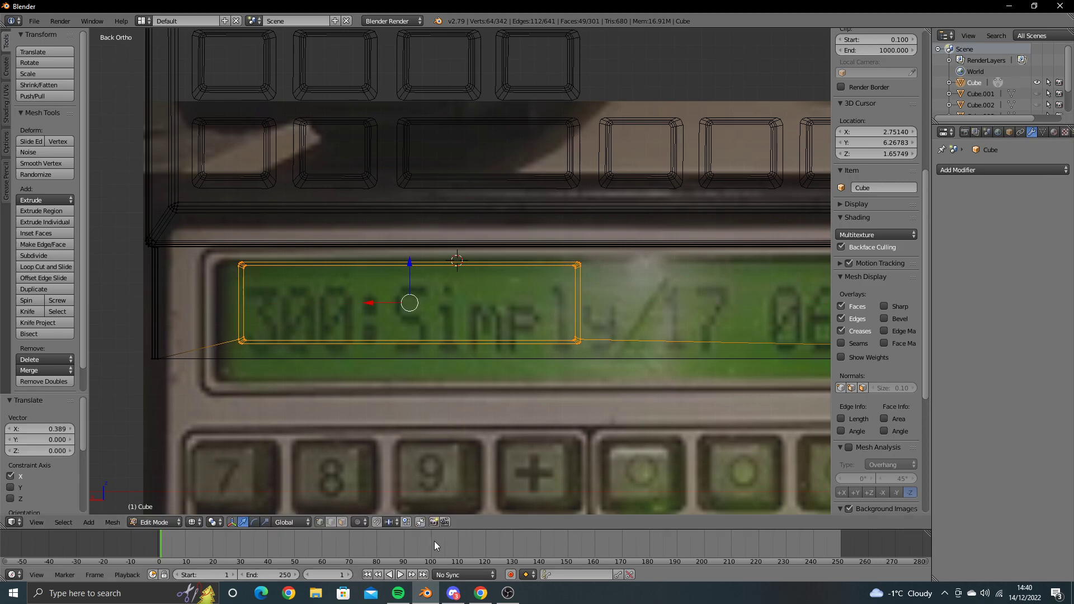
click(507, 593)
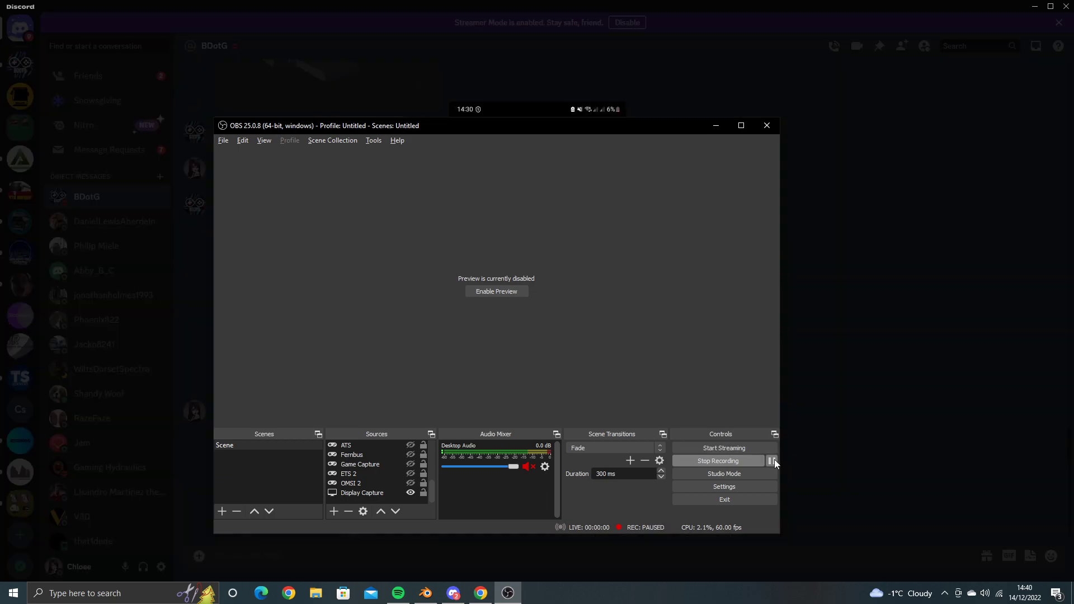
click(426, 593)
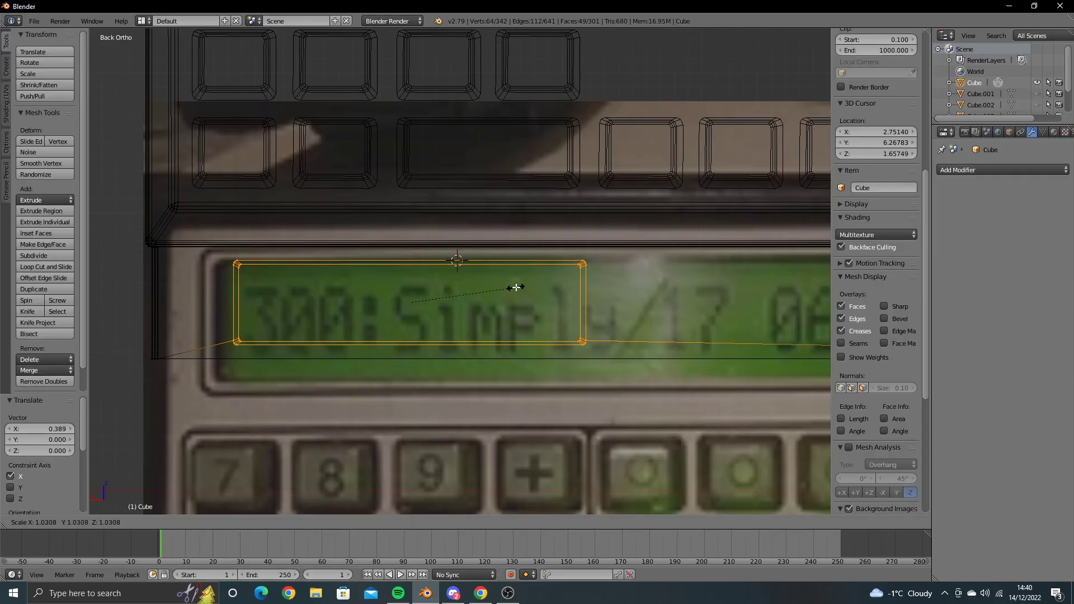
Step: Narrow the display recess by moving its right-hand vertices left along X
key(a)
mouse_move(518, 284)
ctrl+mouse_down()
mouse_move(609, 263)
mouse_move(575, 304)
ctrl+mouse_up()
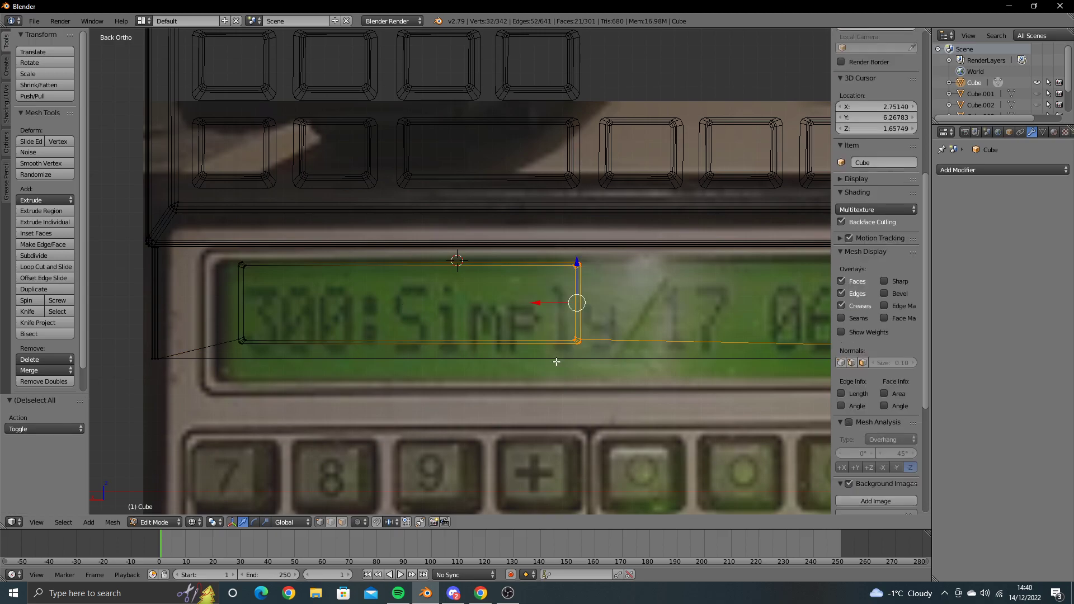
key(g)
key(x)
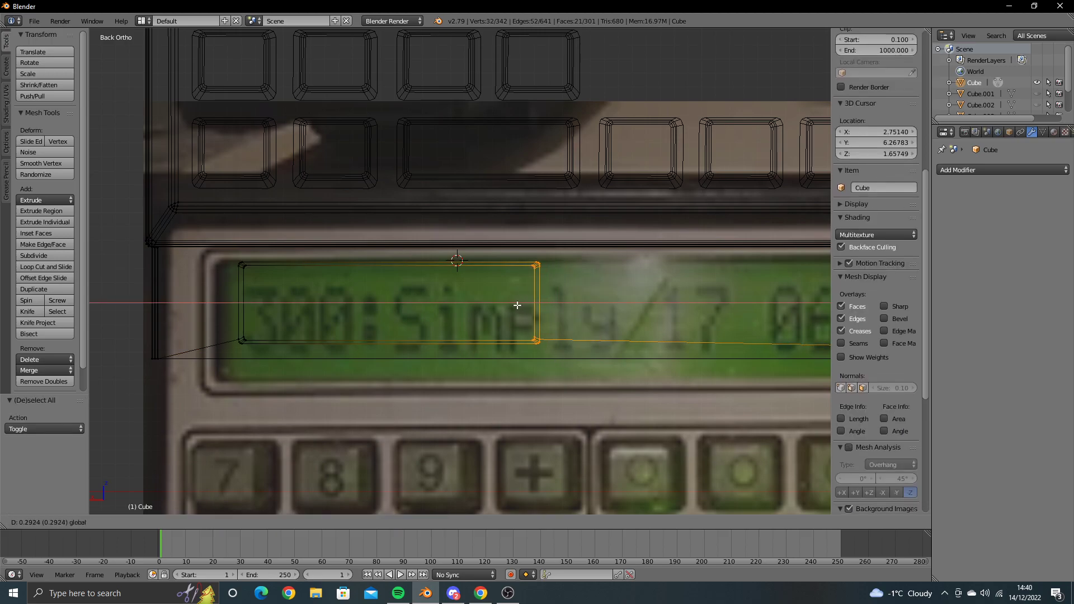
click(517, 305)
scroll(504, 309, down, 3)
key(z)
Step: Return to object mode and unhide all previously hidden parts with Alt+H
key(Tab)
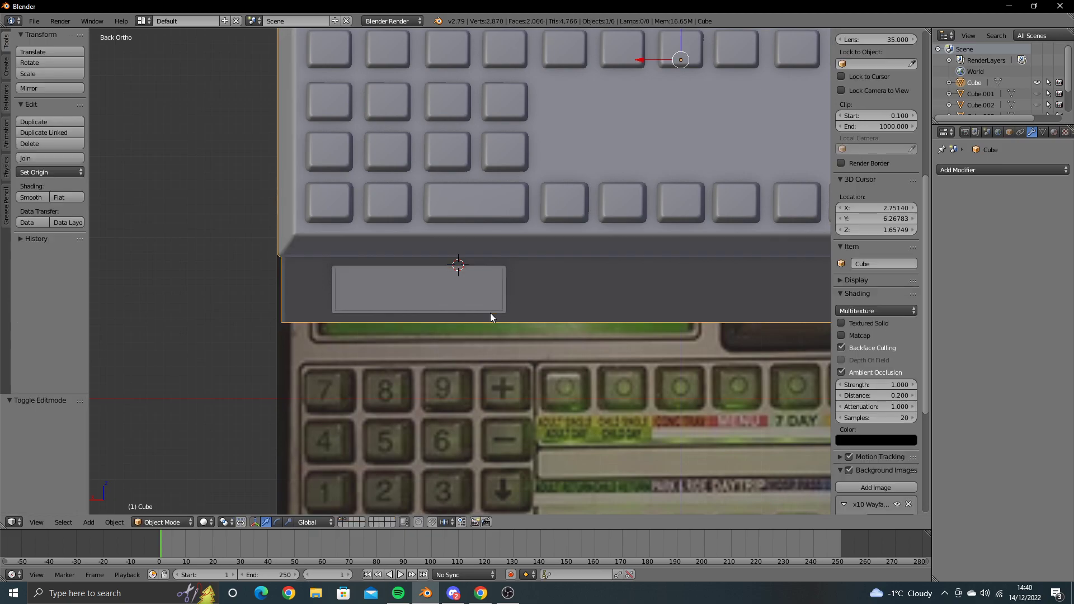
scroll(490, 313, down, 3)
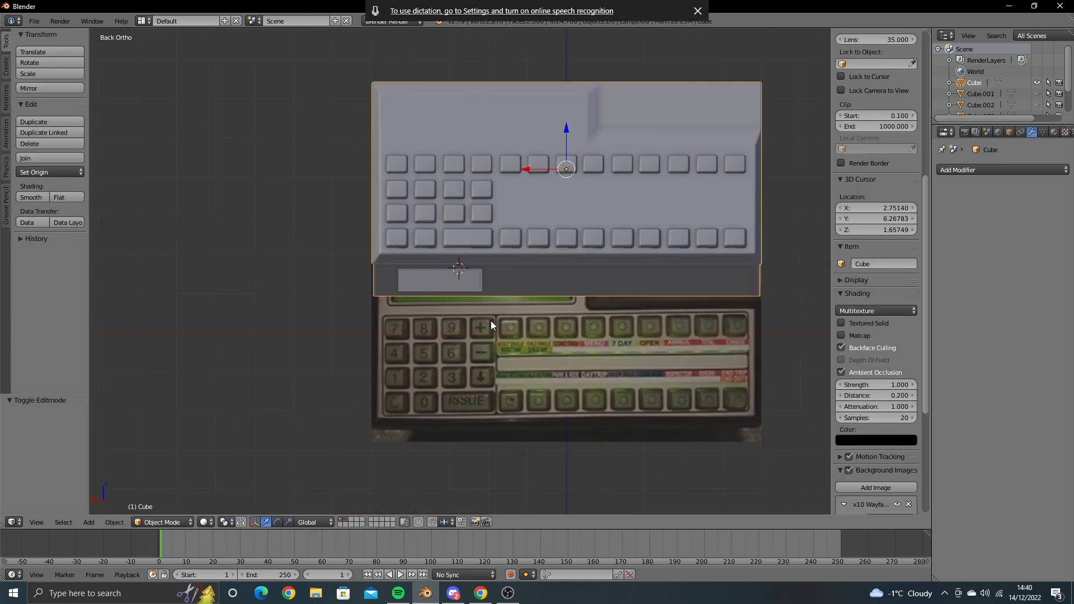
middle_drag(491, 321, 502, 327)
click(697, 20)
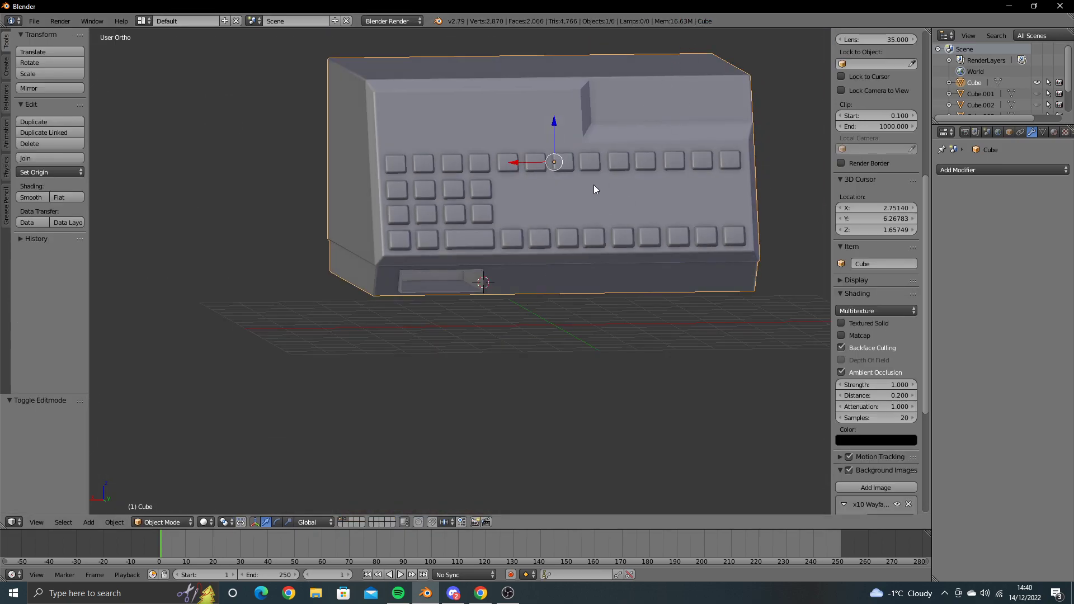
key(super)
click(566, 215)
key(alt+h)
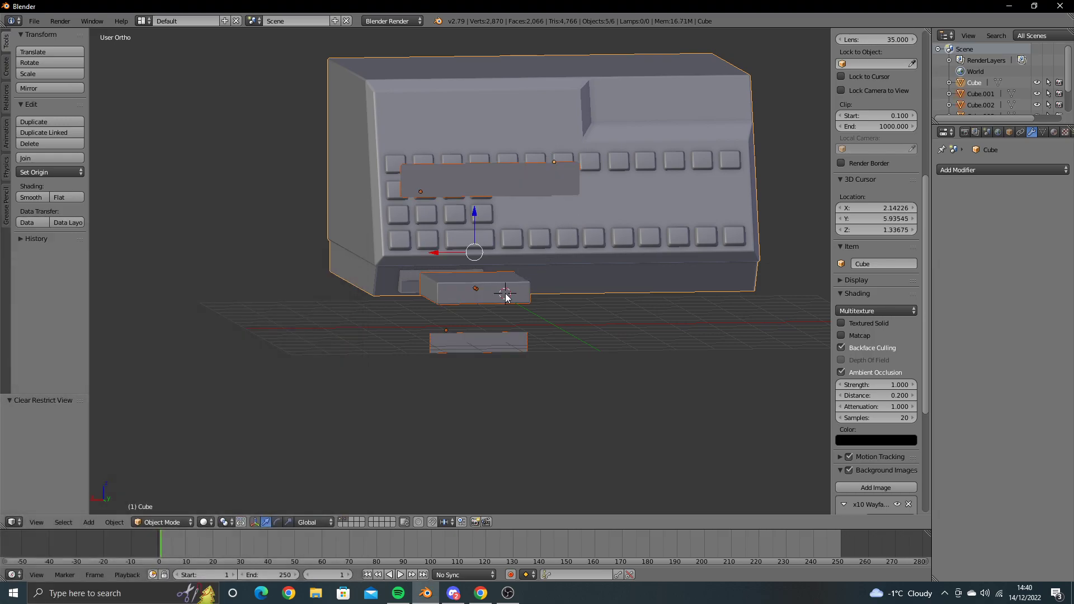
Step: Slide the Cube.002 slab 0.370 left along X into the recess
right_click(505, 296)
key(KP_1)
key(ctrl+KP_1)
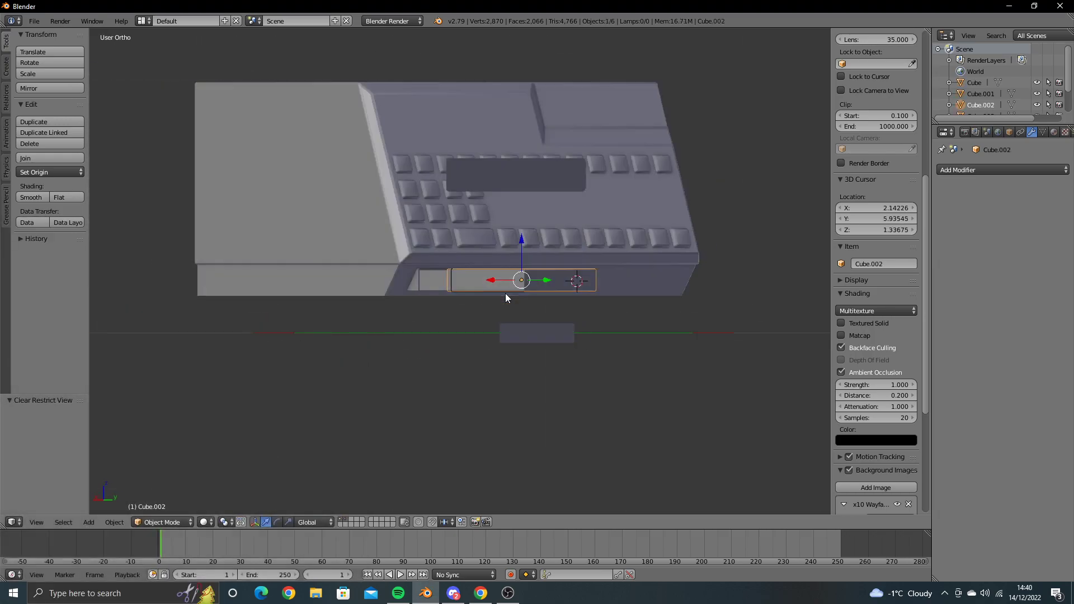
scroll(506, 293, up, 4)
scroll(505, 293, up, 4)
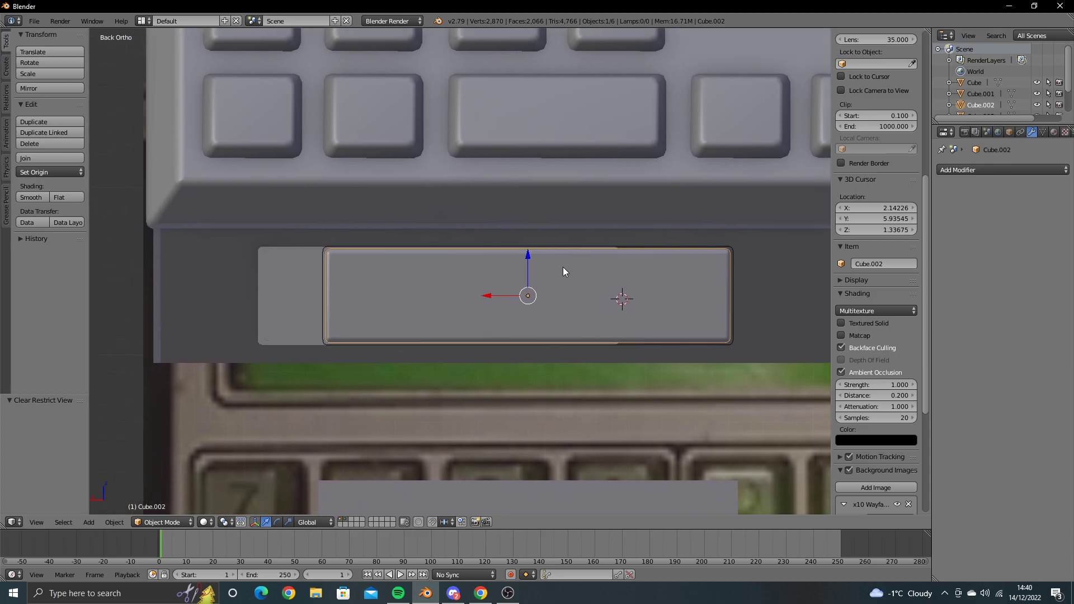
scroll(563, 267, up, 1)
key(g)
key(x)
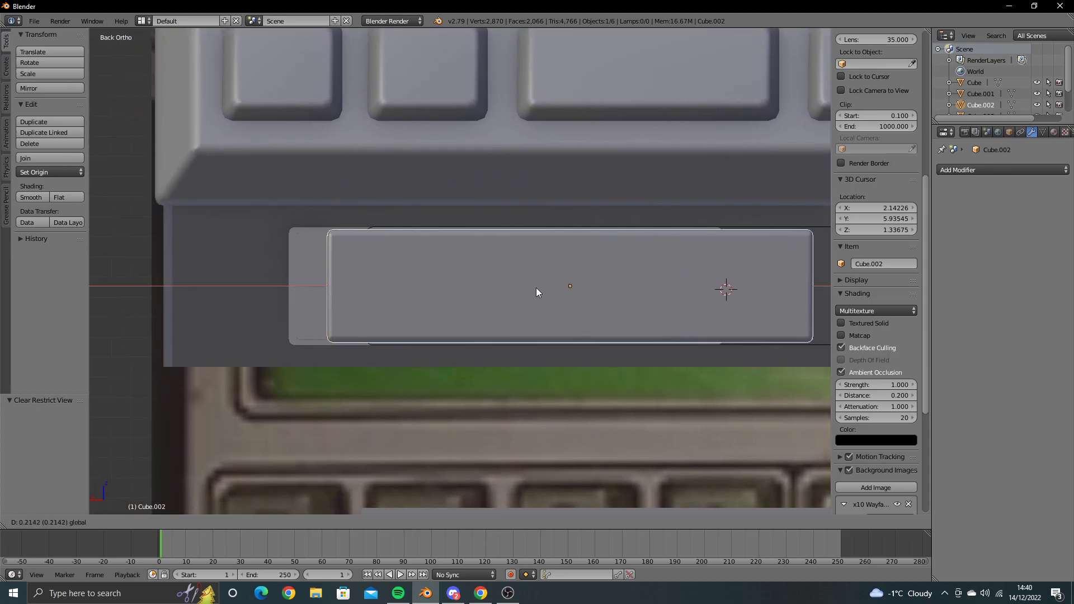
click(505, 297)
key(Tab)
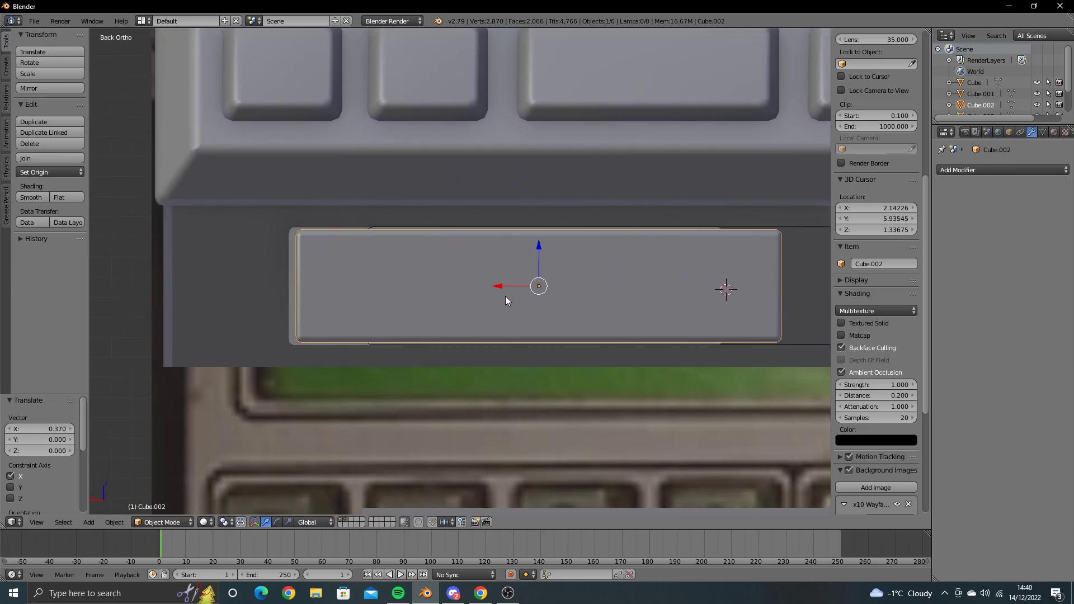
Step: Move Cube.002's right-edge vertices along X in wireframe to fit the recess
key(a)
key(a)
key(z)
key(c)
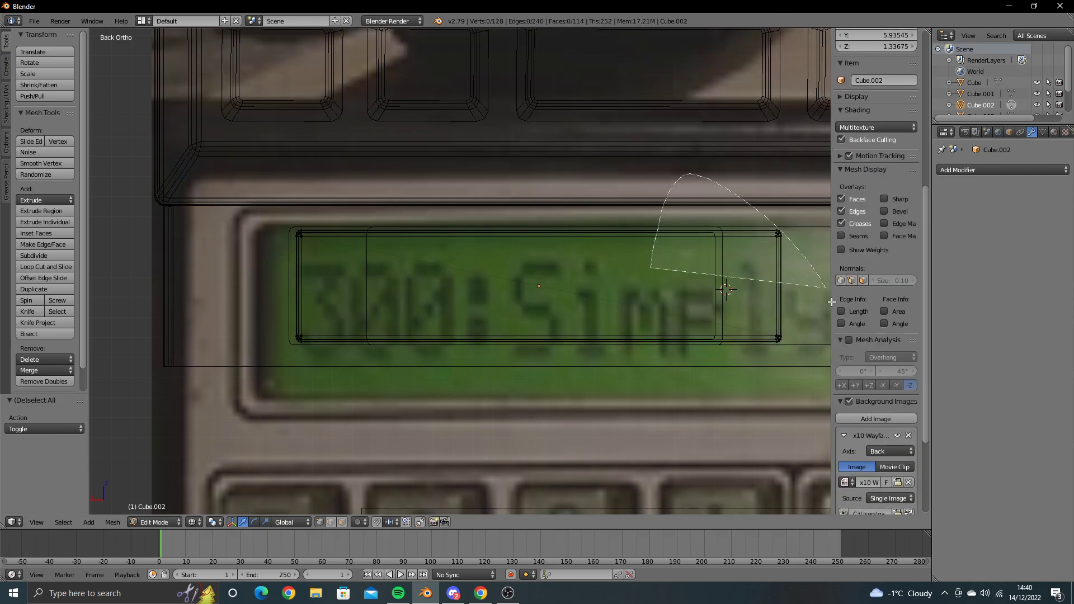
drag(738, 230, 736, 388)
key(Escape)
key(g)
key(x)
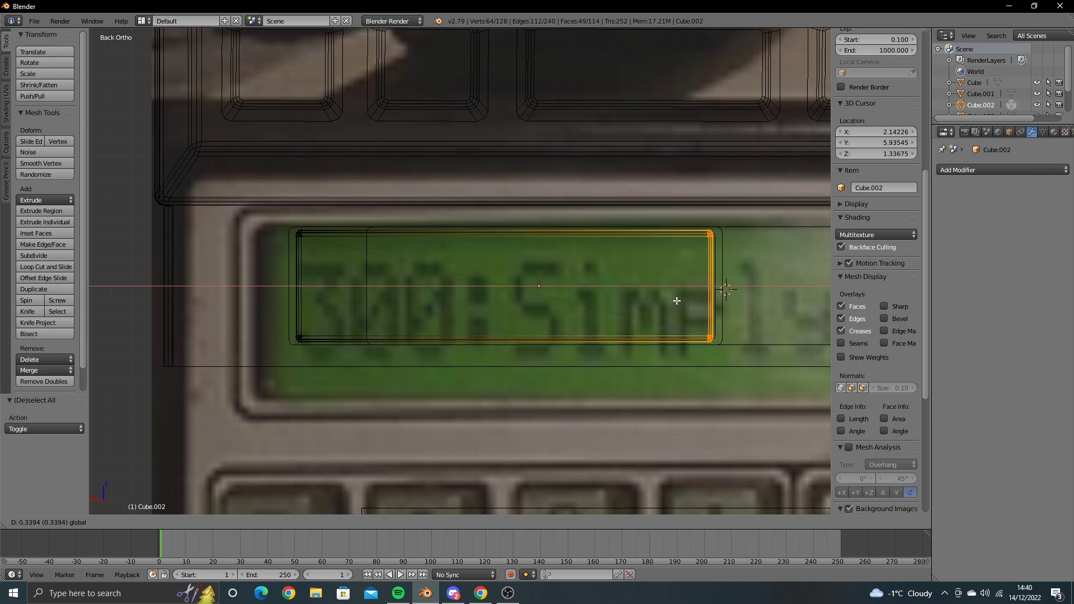
click(677, 300)
key(z)
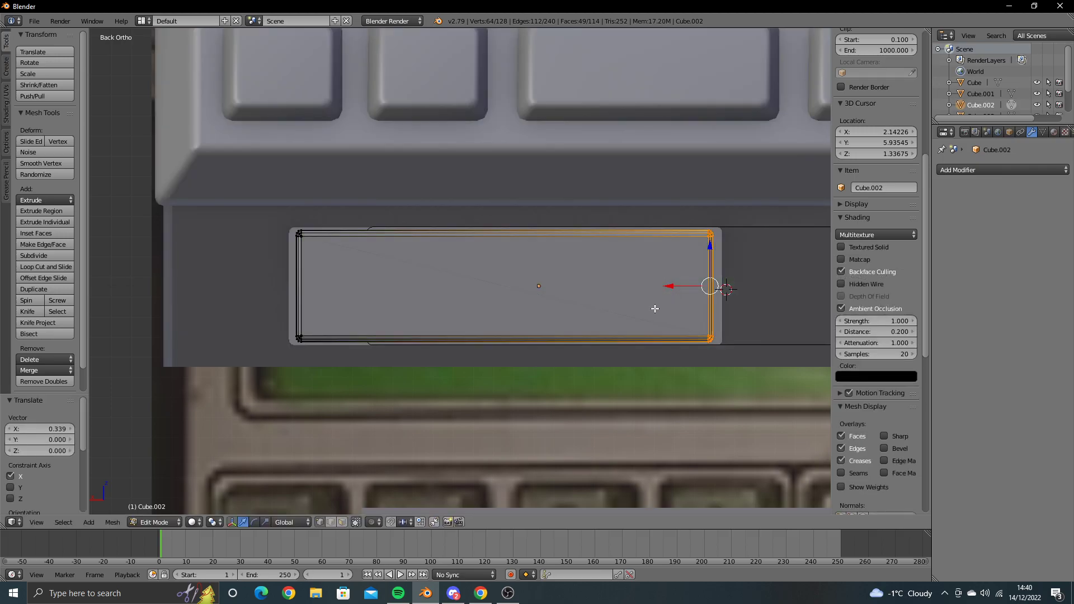
key(Tab)
Step: Hide the long object behind the slab and reselect Cube.002 for vertex editing
click(769, 343)
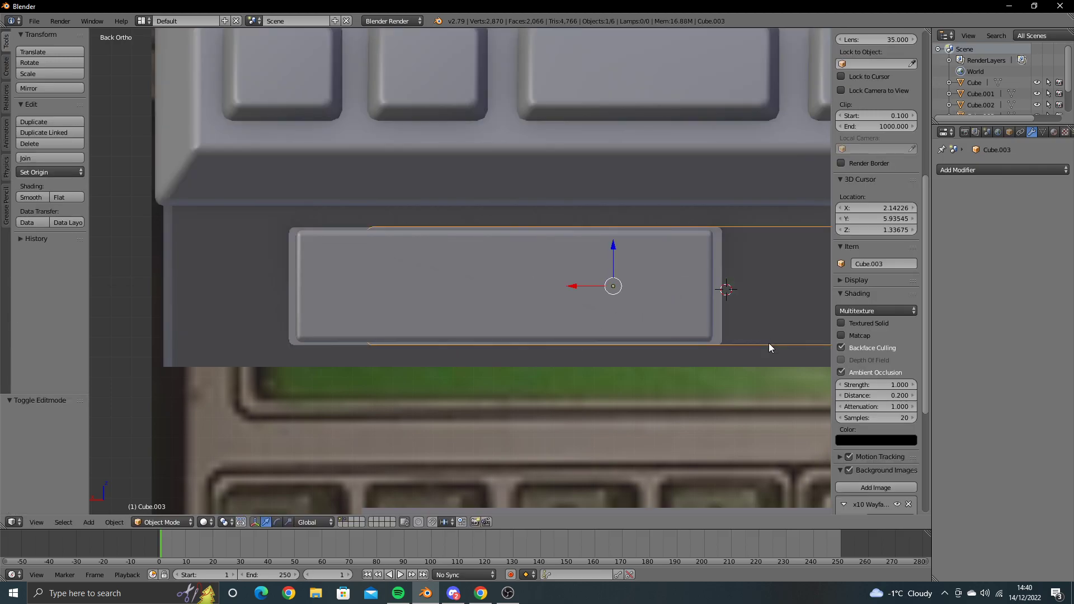
key(h)
click(659, 318)
key(Tab)
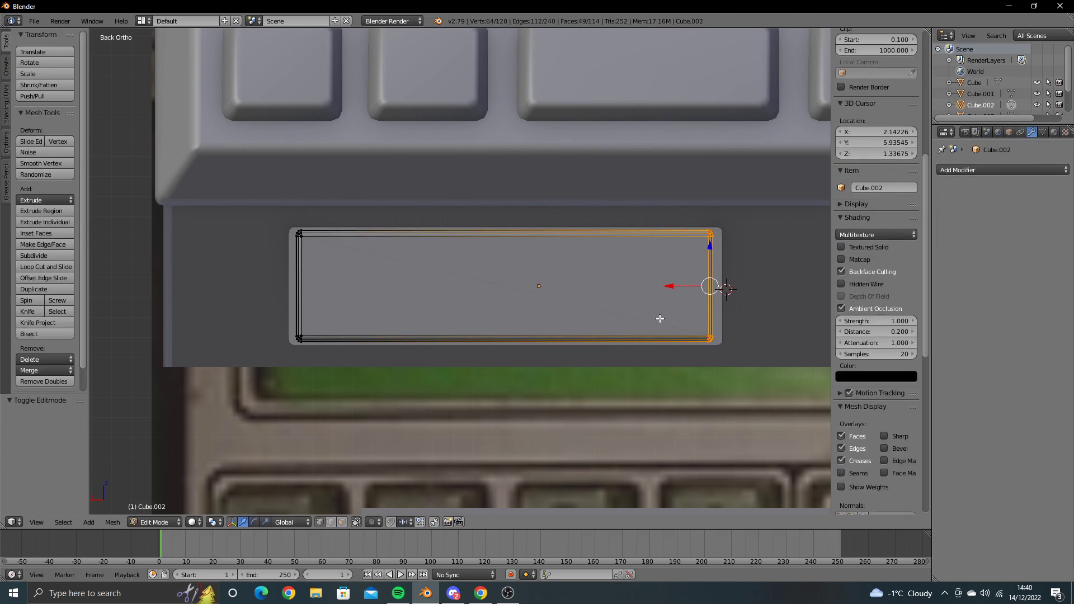
key(z)
mouse_move(662, 305)
shift+middle_down()
mouse_move(580, 282)
mouse_move(673, 304)
shift+middle_up()
scroll(580, 287, up, 1)
scroll(578, 285, up, 1)
scroll(578, 286, up, 1)
Step: Select the slab's bottom corner vertices and raise its bottom edge slightly
key(a)
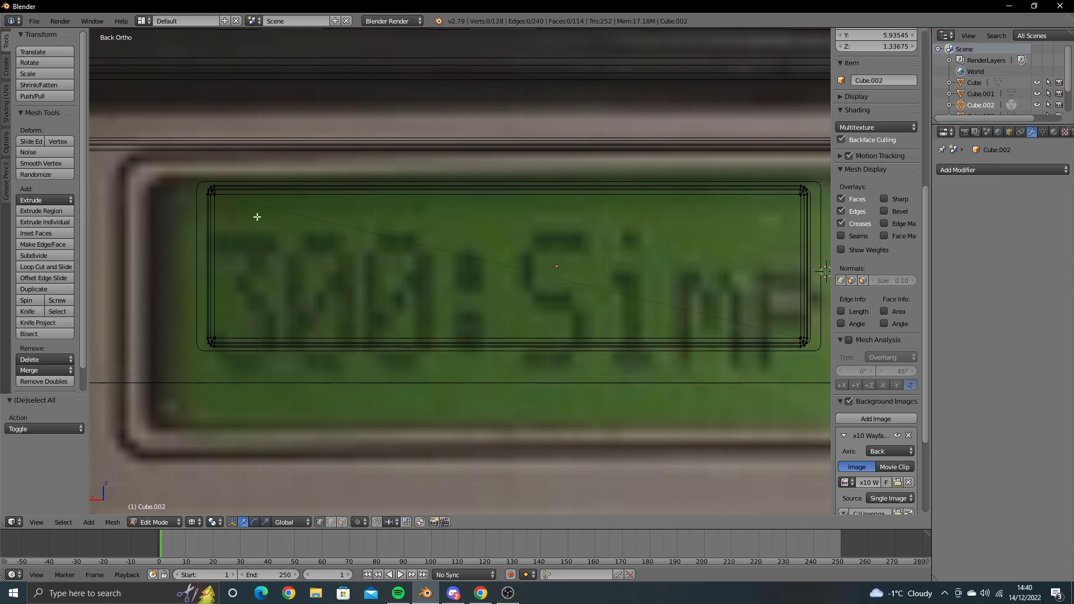
ctrl+drag(280, 188, 168, 350)
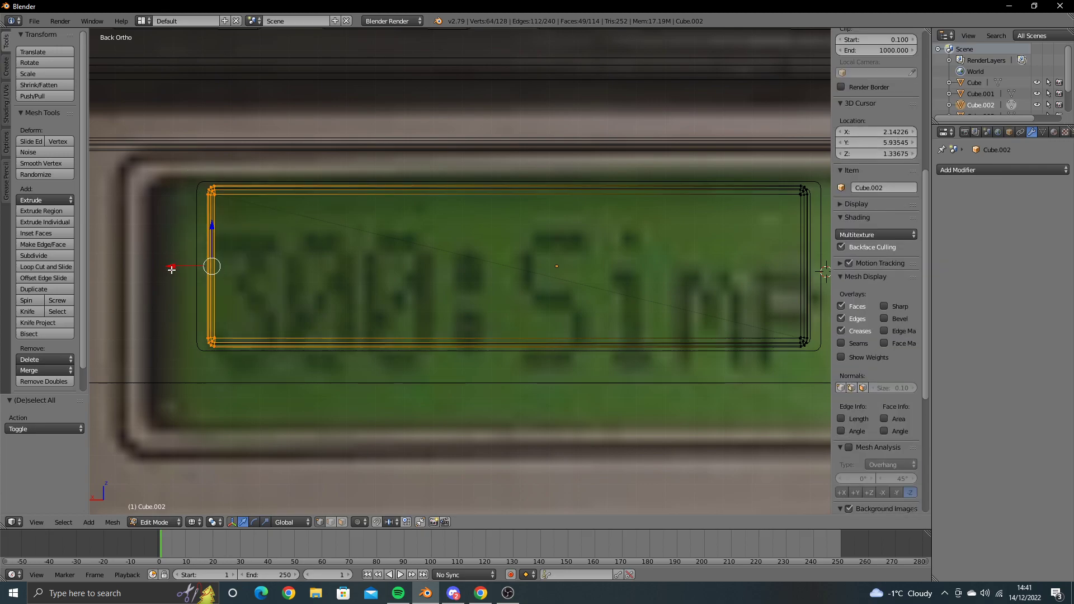
key(a)
ctrl+drag(197, 292, 151, 339)
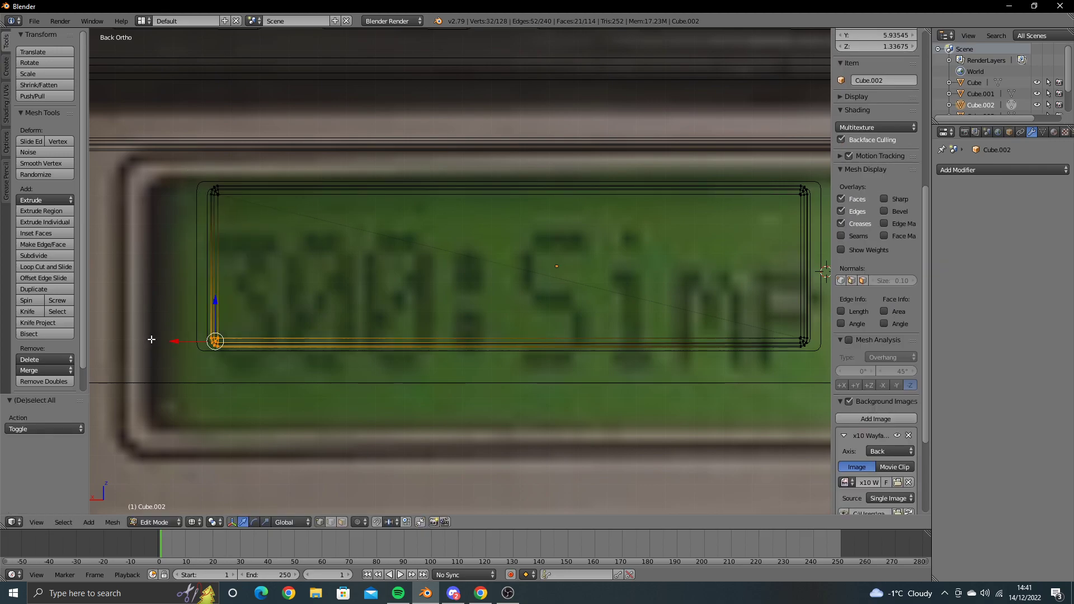
scroll(320, 149, down, 2)
ctrl+drag(693, 313, 660, 341)
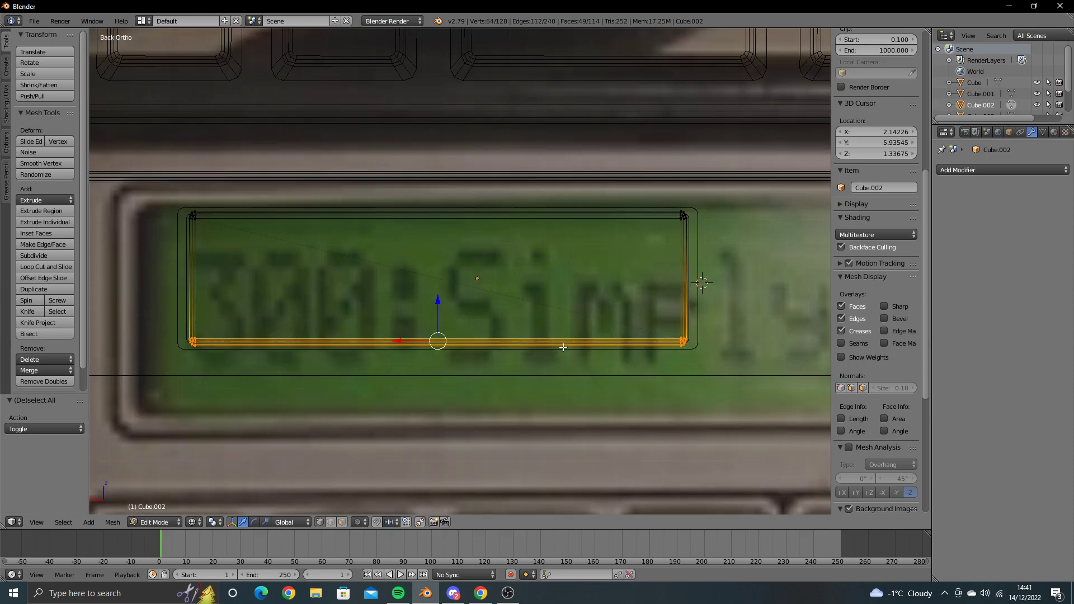
drag(437, 302, 456, 275)
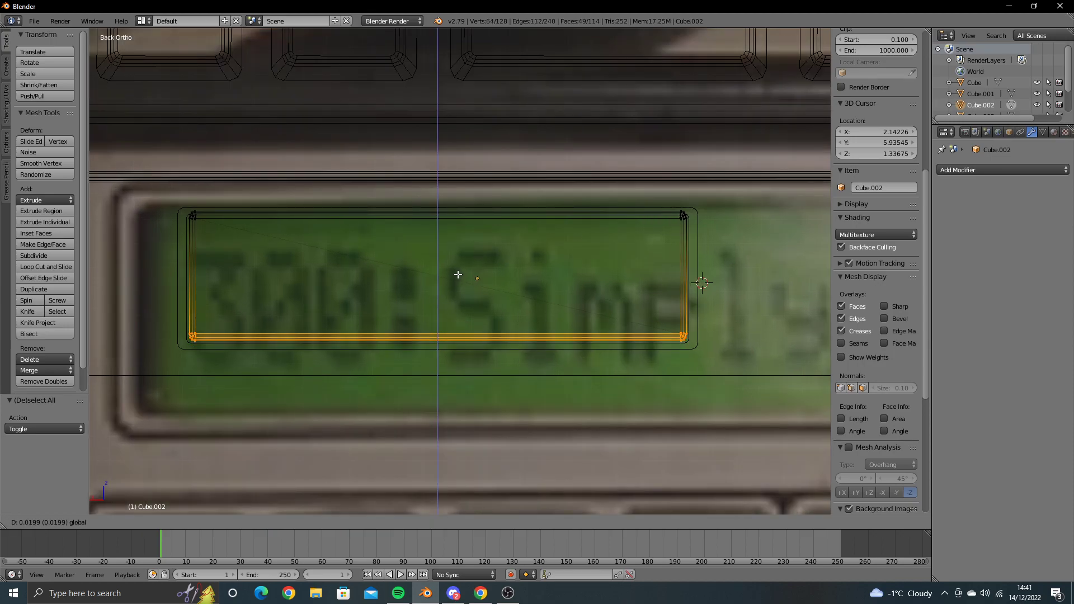
click(457, 275)
Step: Lower the slab's top edge to match the reference photo
key(a)
mouse_move(386, 278)
ctrl+mouse_down()
mouse_move(805, 223)
mouse_move(438, 209)
mouse_move(436, 182)
ctrl+mouse_up()
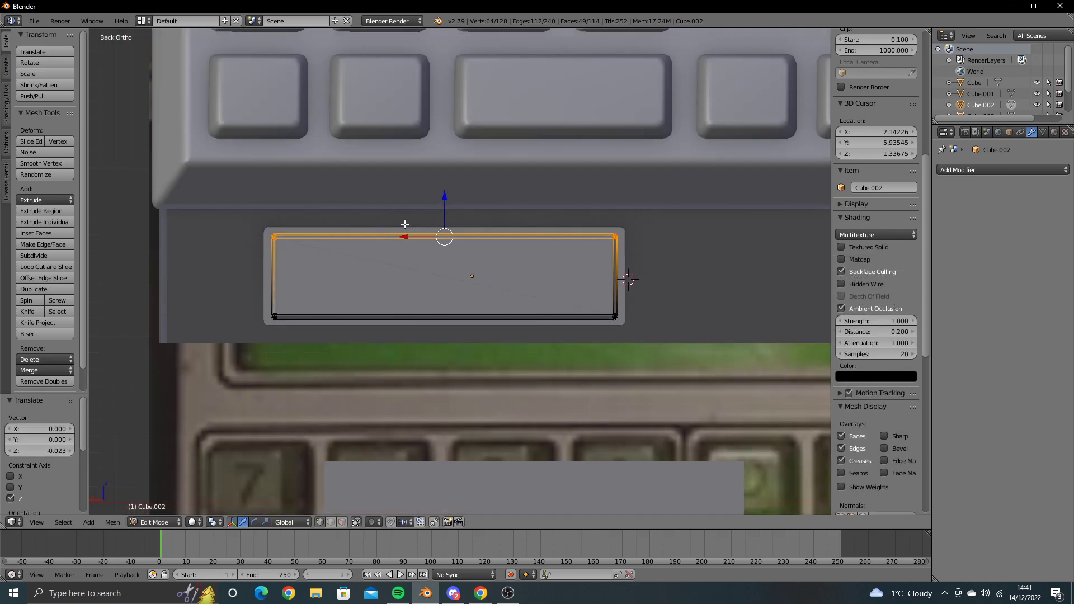
middle_drag(437, 182, 468, 237)
Step: Slide the Cube.002 slab into the recess, checking it from the left in wireframe
key(Tab)
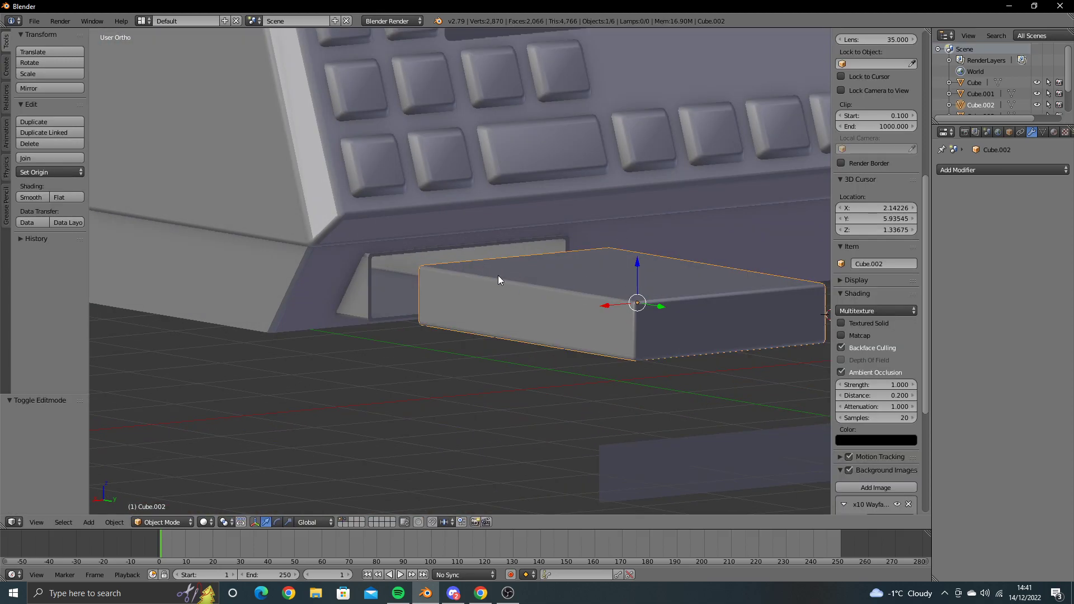
mouse_move(652, 306)
mouse_down()
mouse_move(401, 233)
mouse_move(424, 247)
mouse_move(408, 244)
mouse_up()
key(ctrl+KP_3)
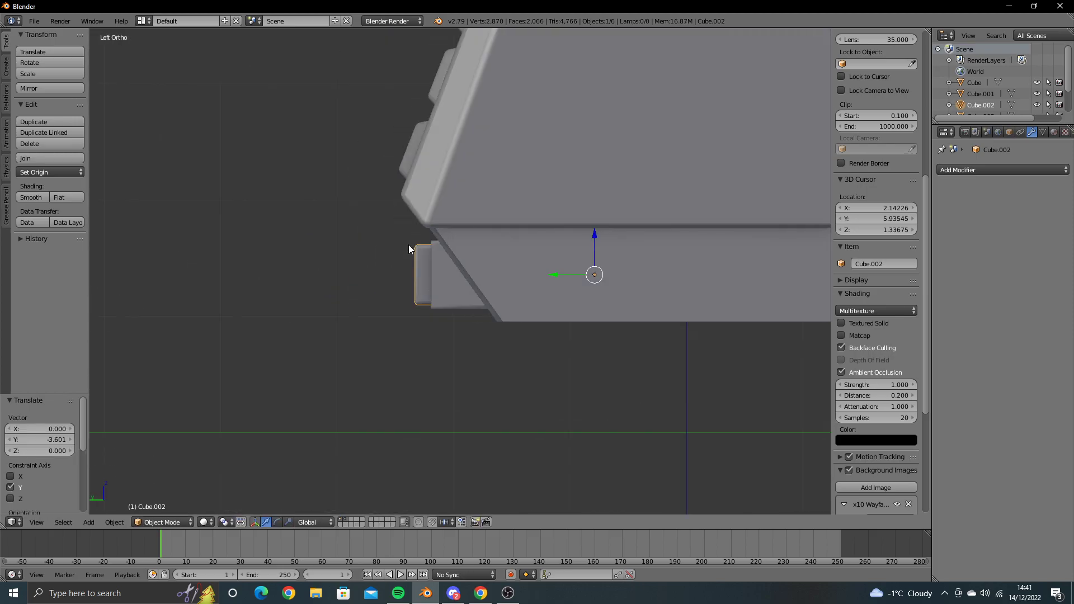
key(z)
shift+middle_drag(532, 214, 444, 226)
scroll(595, 248, up, 2)
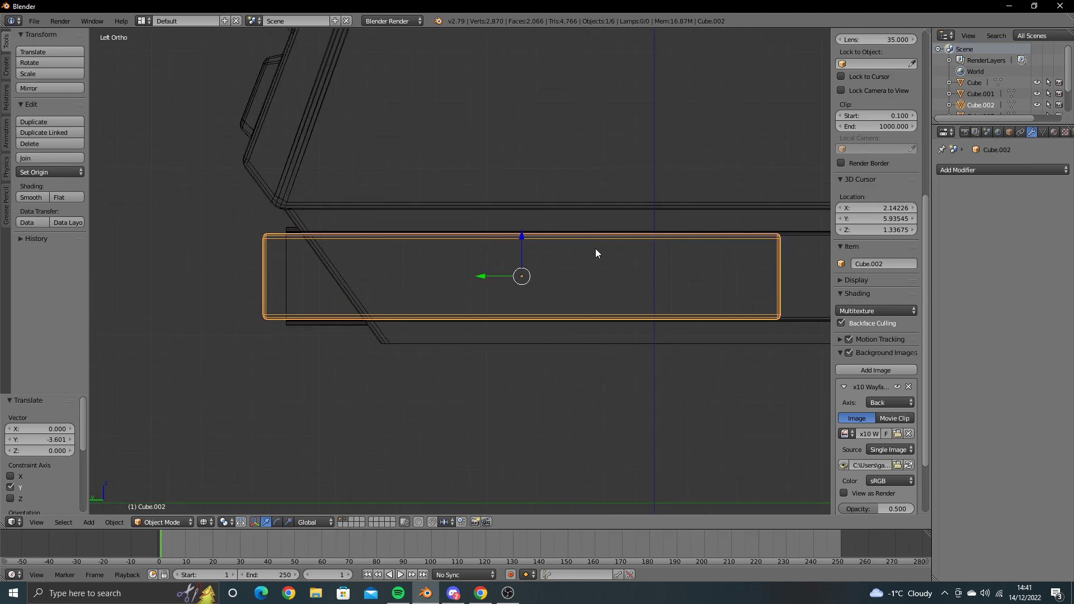
scroll(710, 253, down, 2)
Step: Extend the main body frame's right-end vertices 0.293 along Y
key(Tab)
key(Tab)
right_click(723, 255)
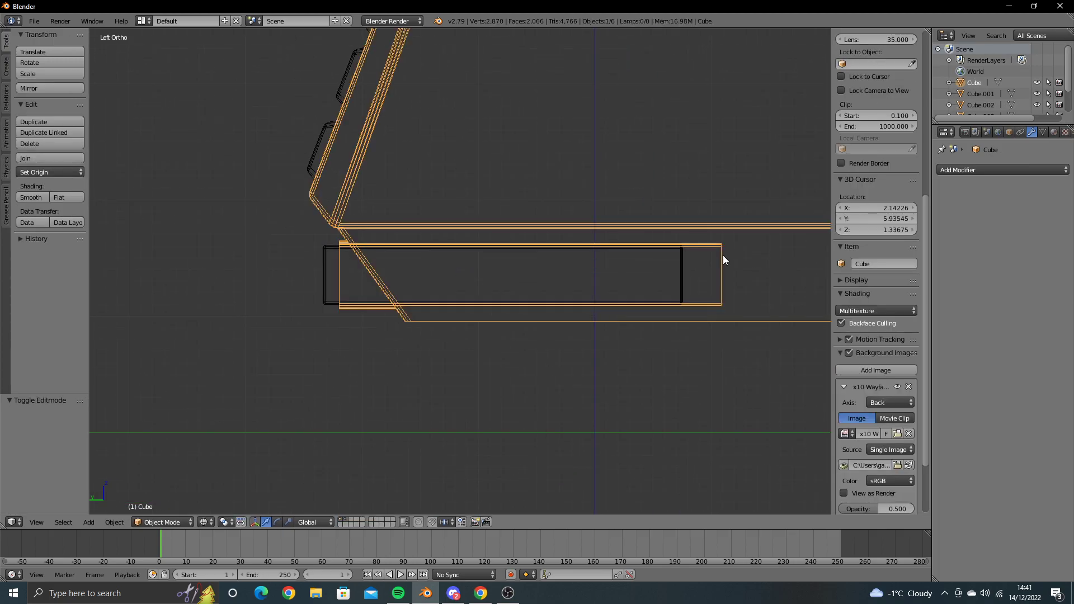
key(Tab)
key(a)
ctrl+drag(703, 250, 706, 253)
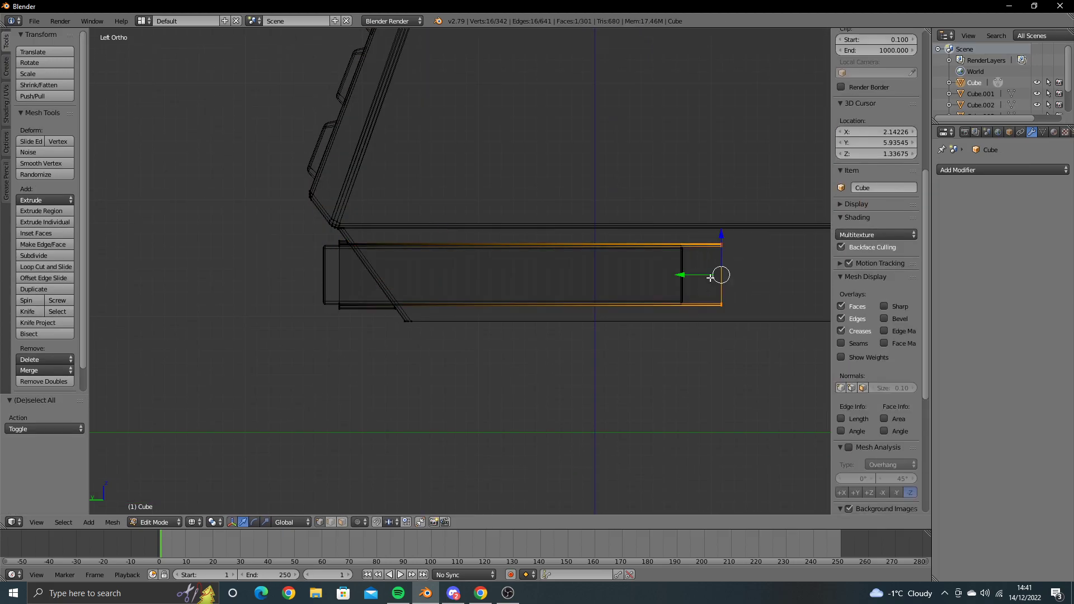
key(g)
key(y)
click(672, 275)
key(z)
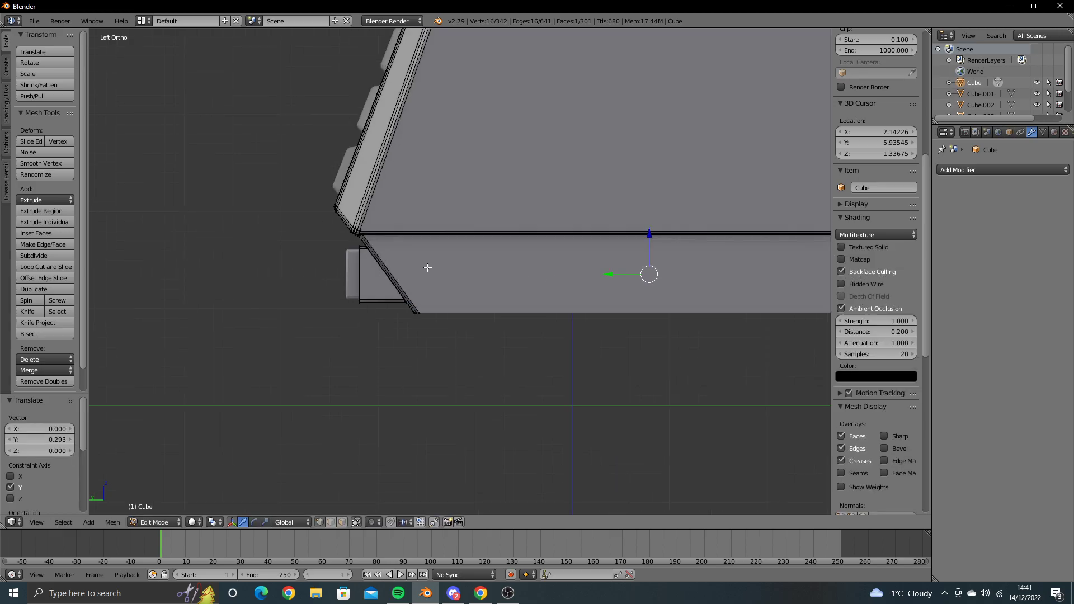
Step: Hide the small loose panel lying on the floor
mouse_move(427, 266)
middle_down()
mouse_move(329, 317)
mouse_move(633, 275)
middle_up()
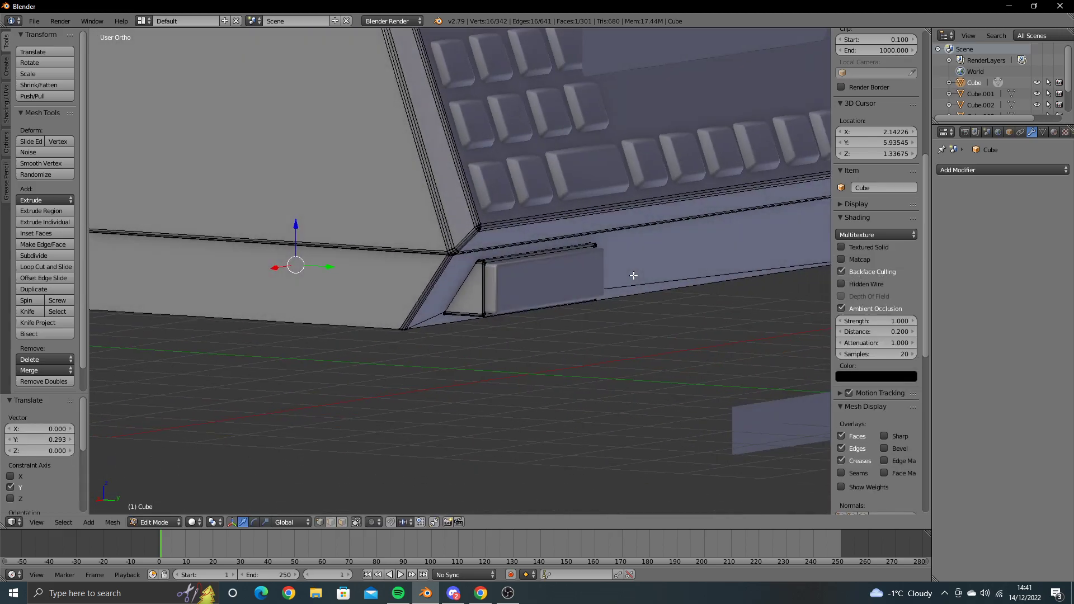
scroll(633, 275, down, 2)
scroll(604, 277, down, 2)
scroll(576, 331, down, 2)
key(Tab)
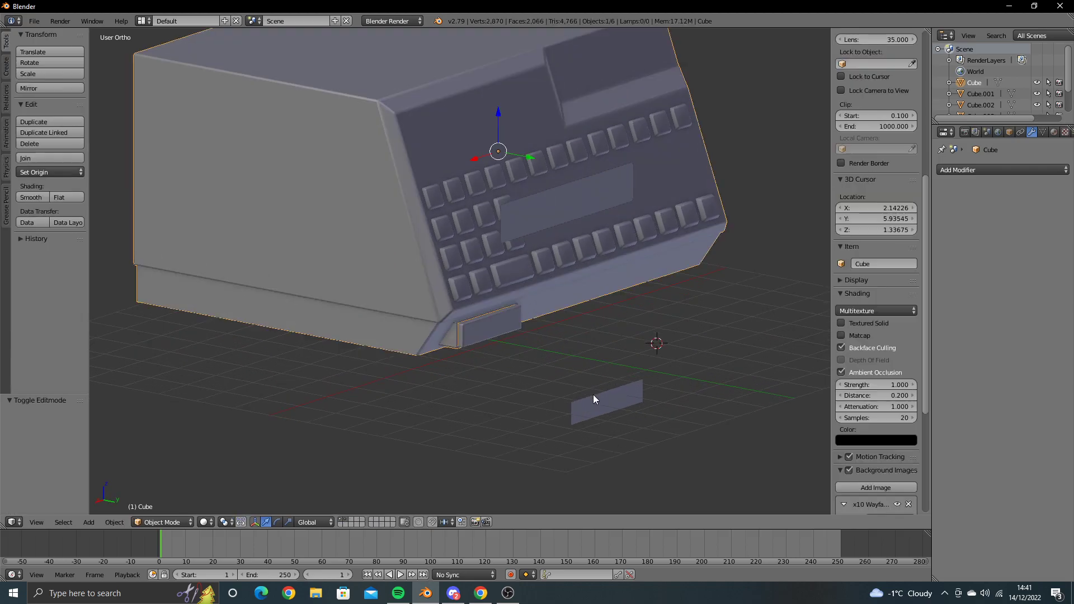
right_click(594, 395)
key(h)
Step: Pull the Cube.002 slab 3.364 along Y so it juts out like a drawer
mouse_move(570, 202)
middle_down()
mouse_move(585, 260)
mouse_move(526, 271)
mouse_move(573, 281)
mouse_move(539, 310)
middle_up()
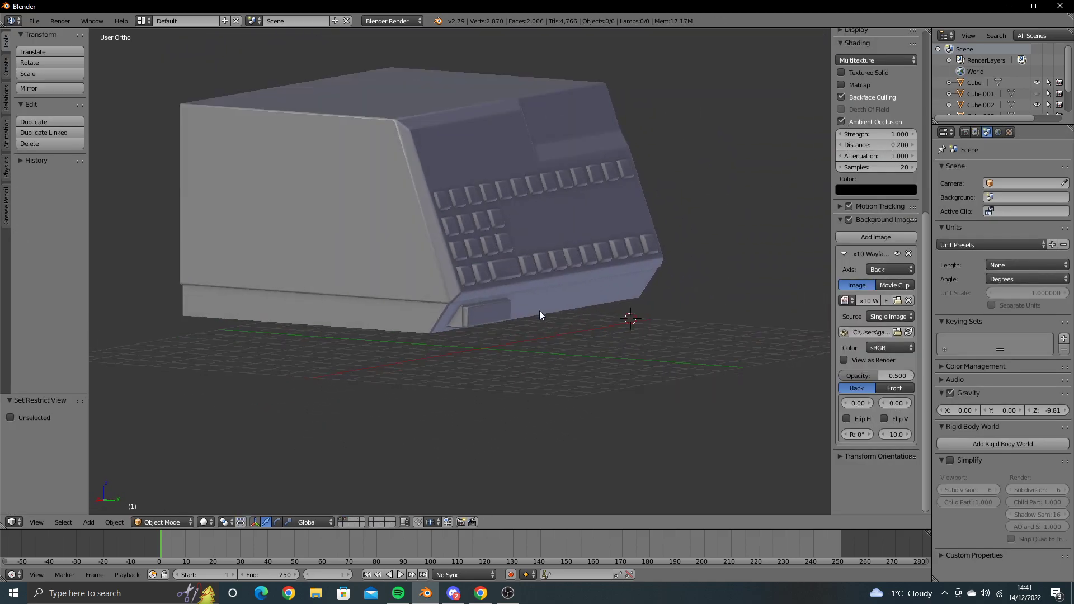
right_click(479, 317)
click(581, 355)
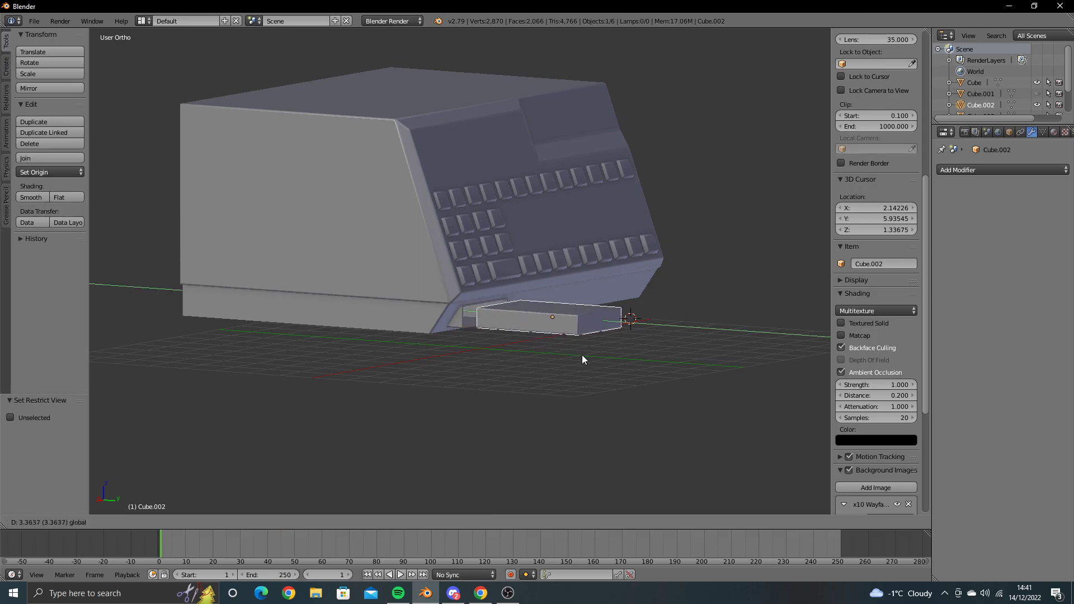
mouse_move(582, 355)
middle_down()
mouse_move(600, 317)
mouse_move(559, 331)
mouse_move(545, 358)
mouse_move(600, 347)
mouse_move(600, 330)
mouse_move(516, 295)
mouse_move(531, 324)
middle_up()
scroll(564, 308, up, 2)
scroll(564, 308, up, 1)
key(a)
scroll(516, 295, down, 2)
scroll(531, 324, up, 1)
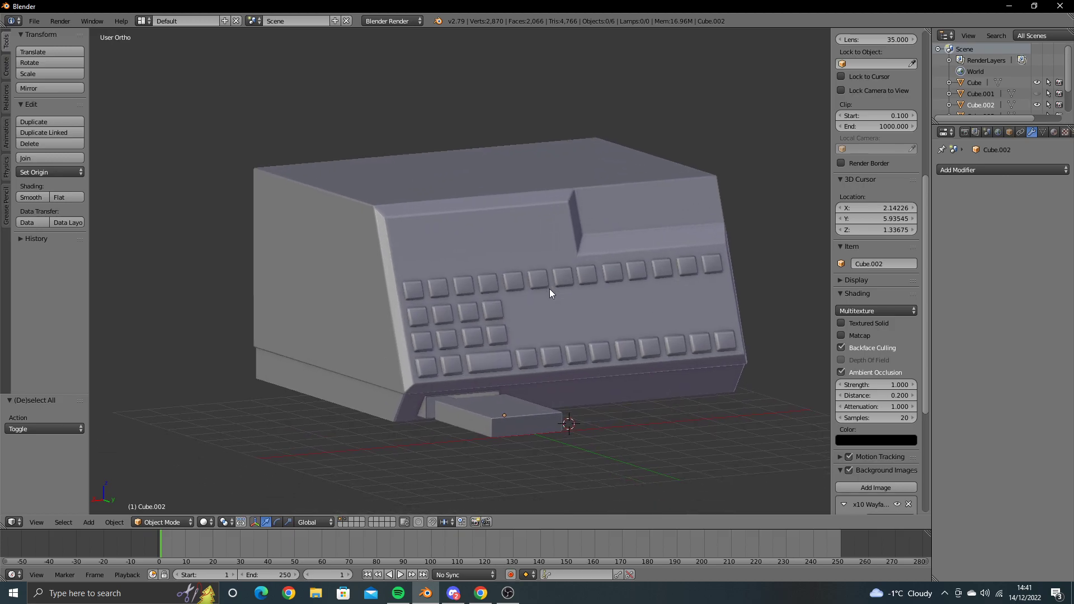
click(508, 593)
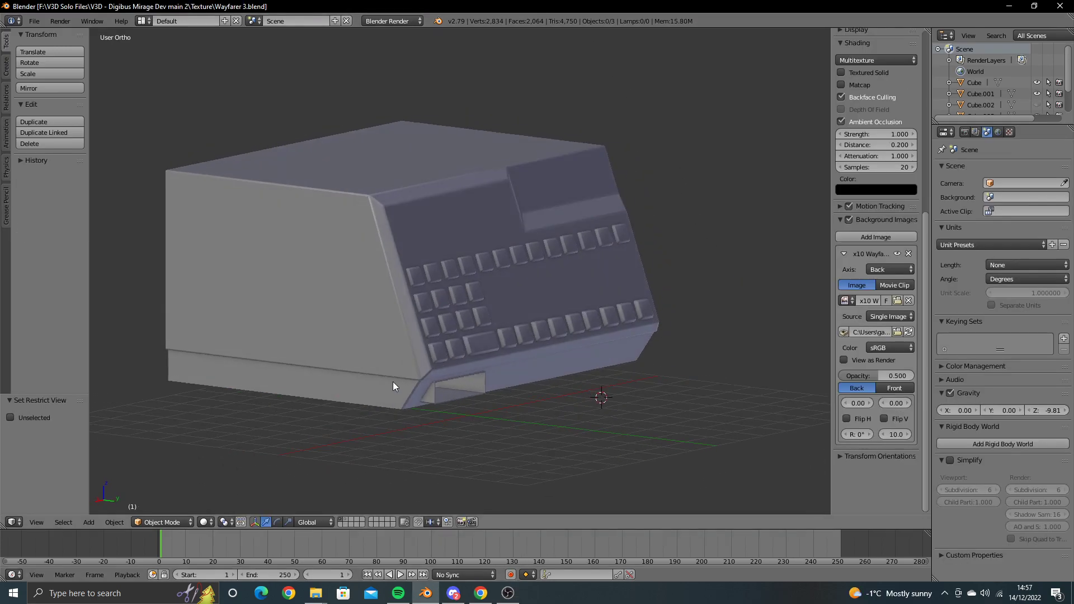
Step: View the machine in Right Ortho, zoom and pan, then bring up the browser reference photo
middle_drag(393, 381, 451, 376)
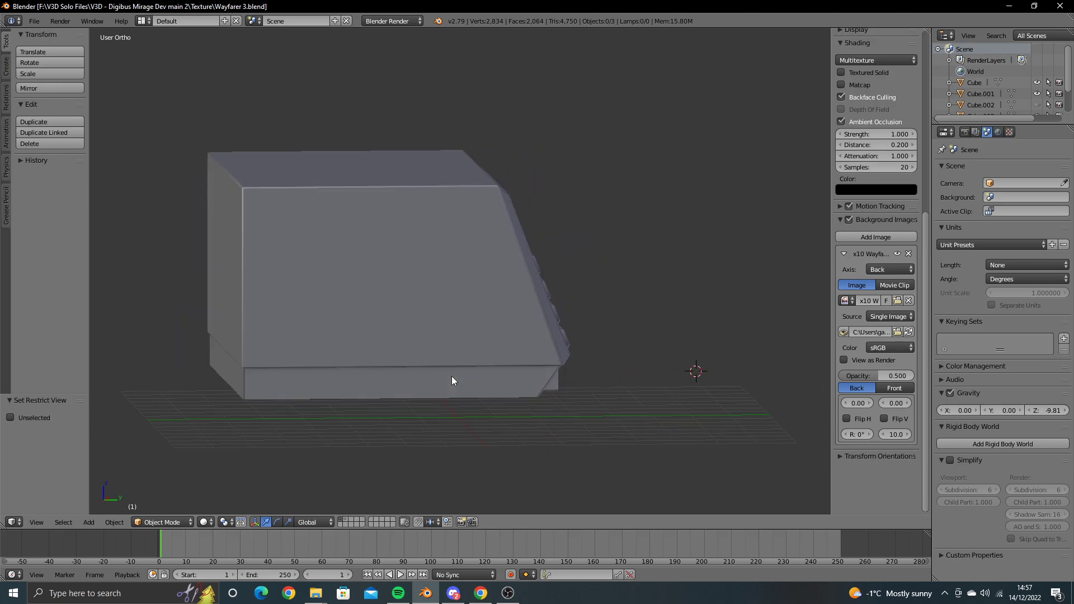
key(KP_6)
key(KP_6)
key(KP_3)
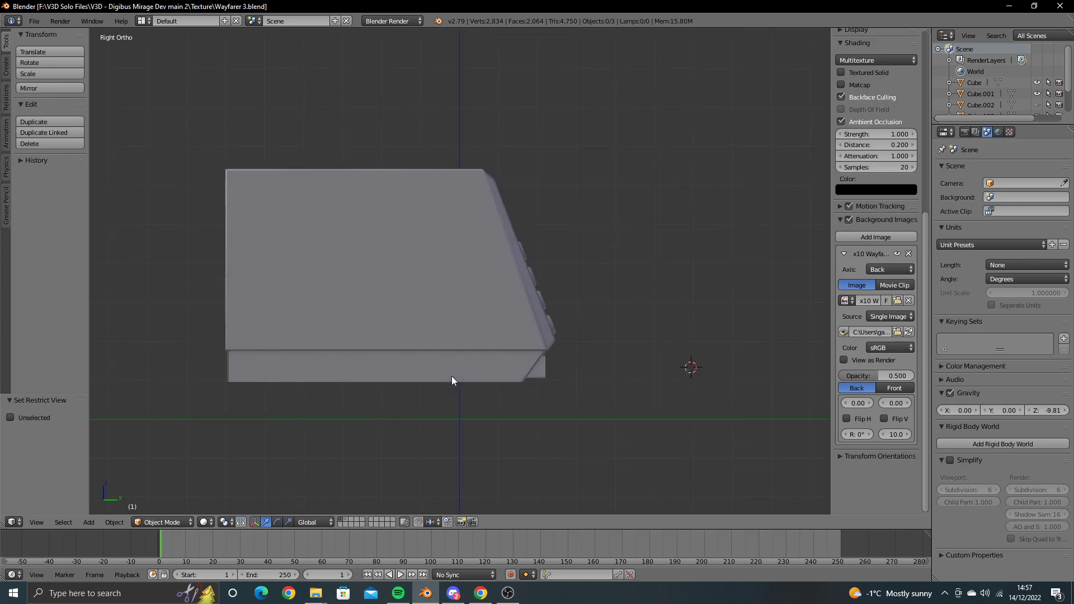
scroll(452, 376, up, 3)
shift+middle_drag(458, 377, 603, 363)
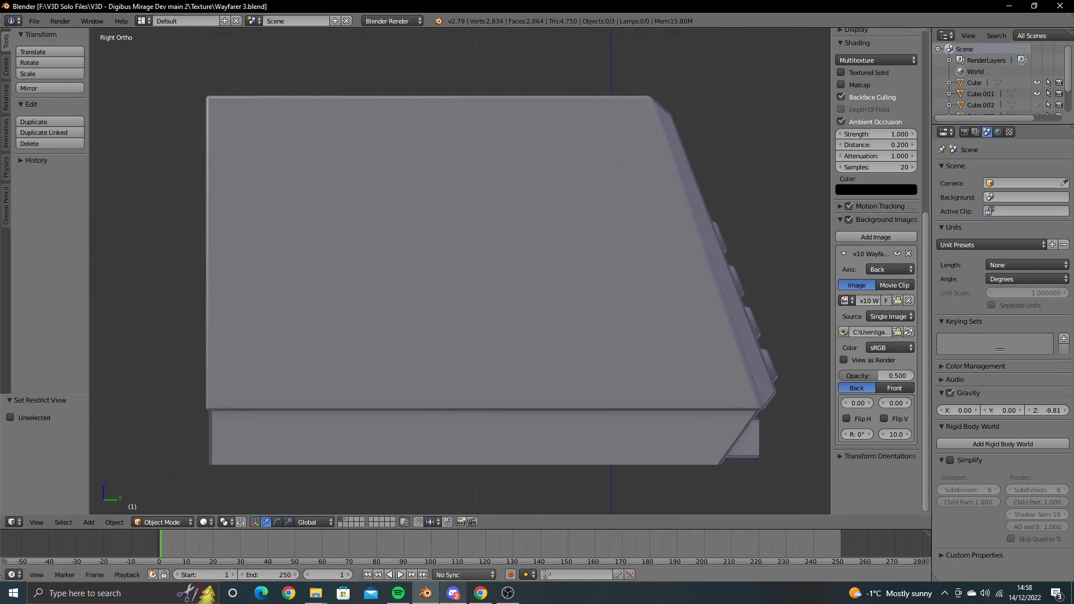
mouse_move(480, 593)
click(473, 545)
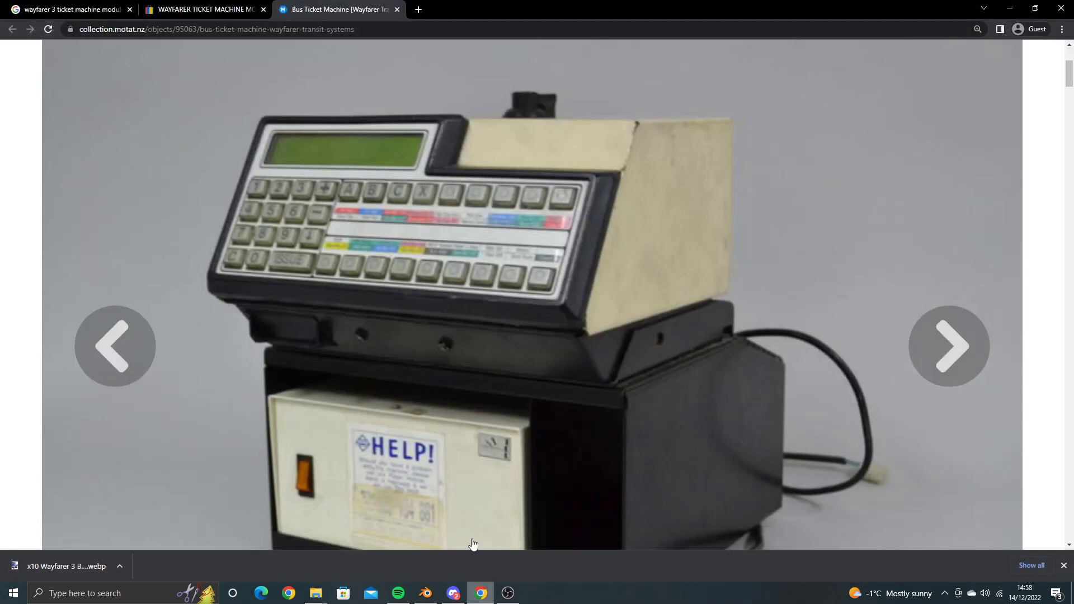
Step: Open the WorthPoint Wayfarer 3 image from the Google Images results, then return to Blender
click(56, 9)
scroll(512, 358, down, 3)
scroll(512, 358, down, 2)
scroll(512, 362, down, 3)
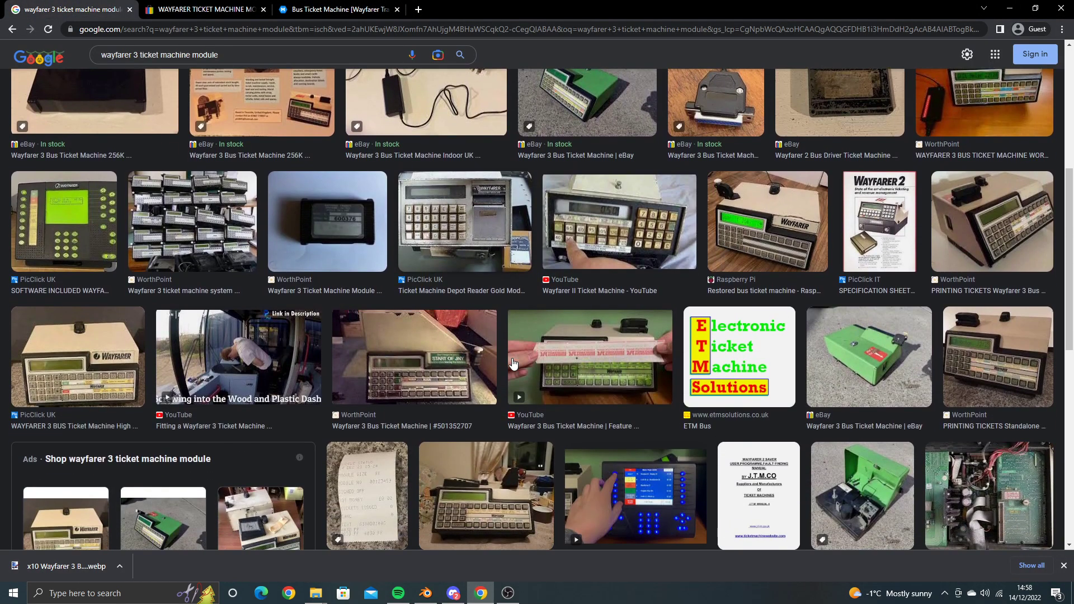
click(963, 225)
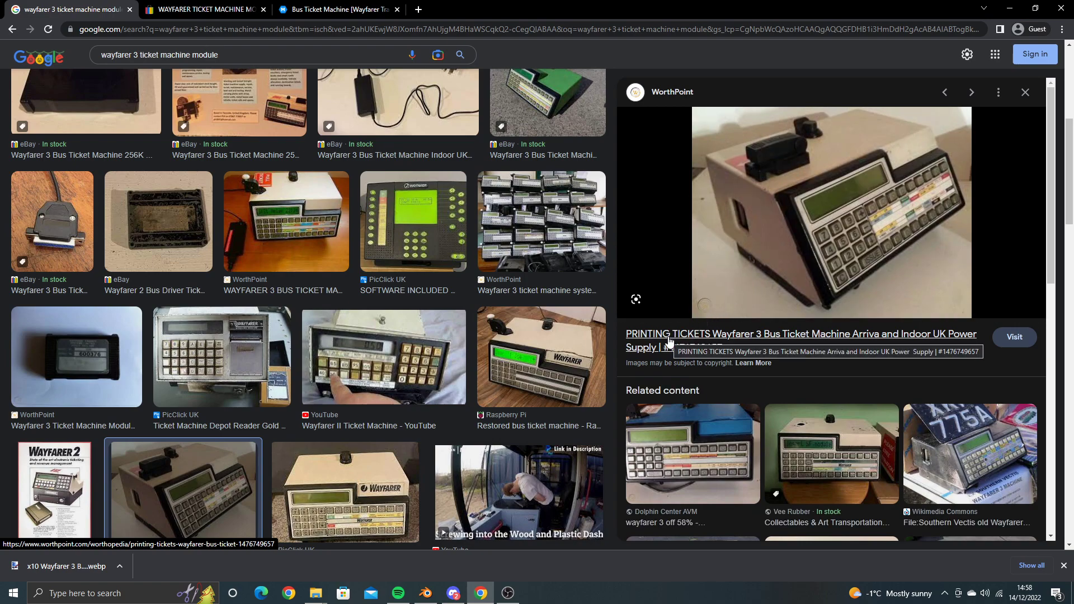
key(alt+Tab)
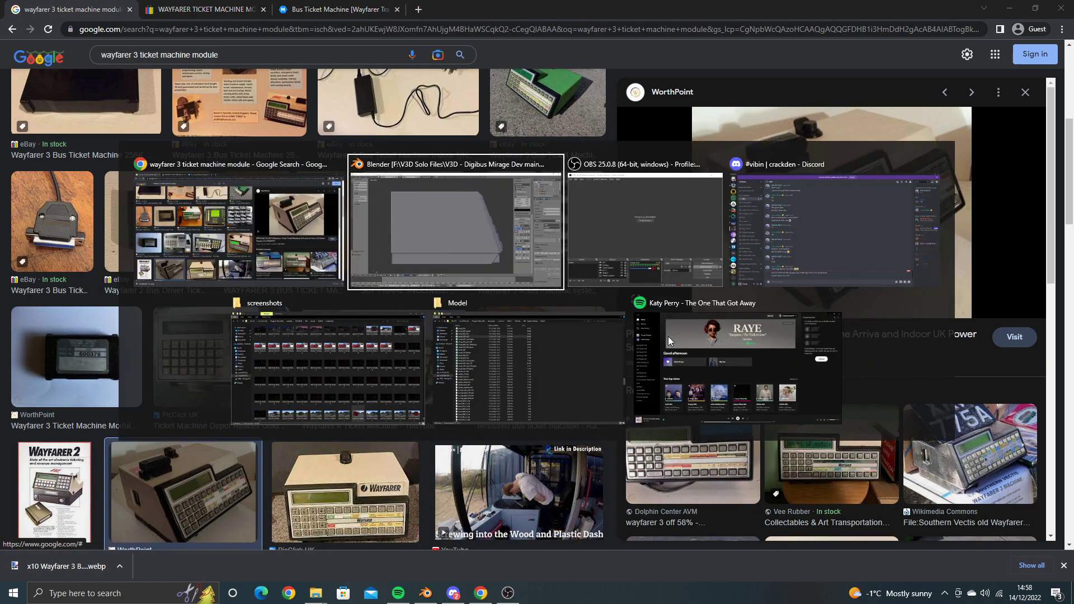
key(shift+a)
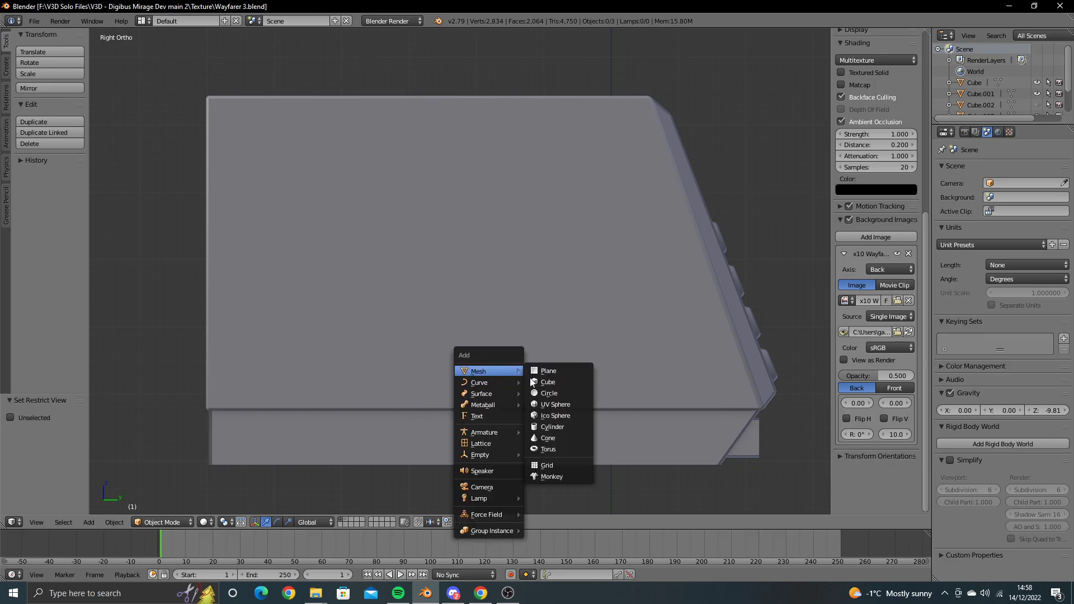
Step: Add a new cube, Cube.004, and move it along X beside the machine body
click(532, 381)
scroll(421, 357, down, 3)
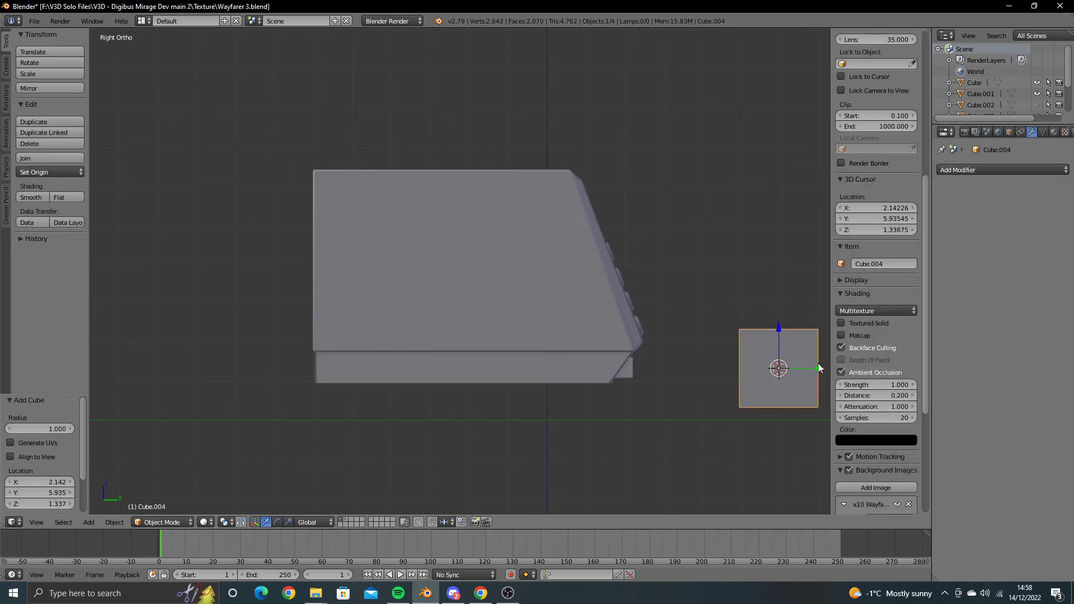
drag(818, 364, 494, 366)
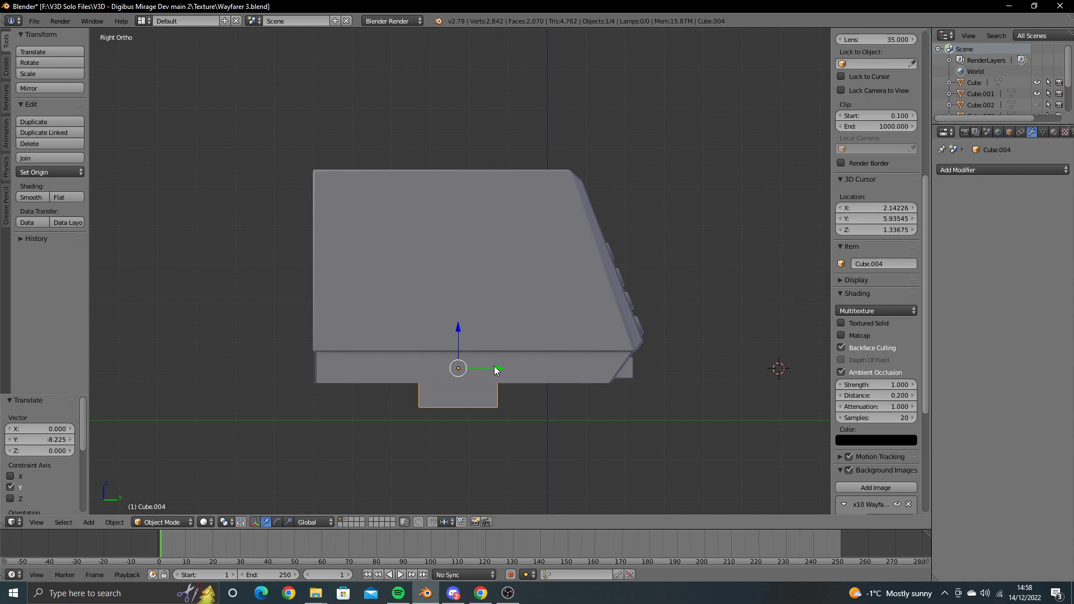
middle_drag(495, 366, 558, 378)
key(g)
key(x)
click(716, 407)
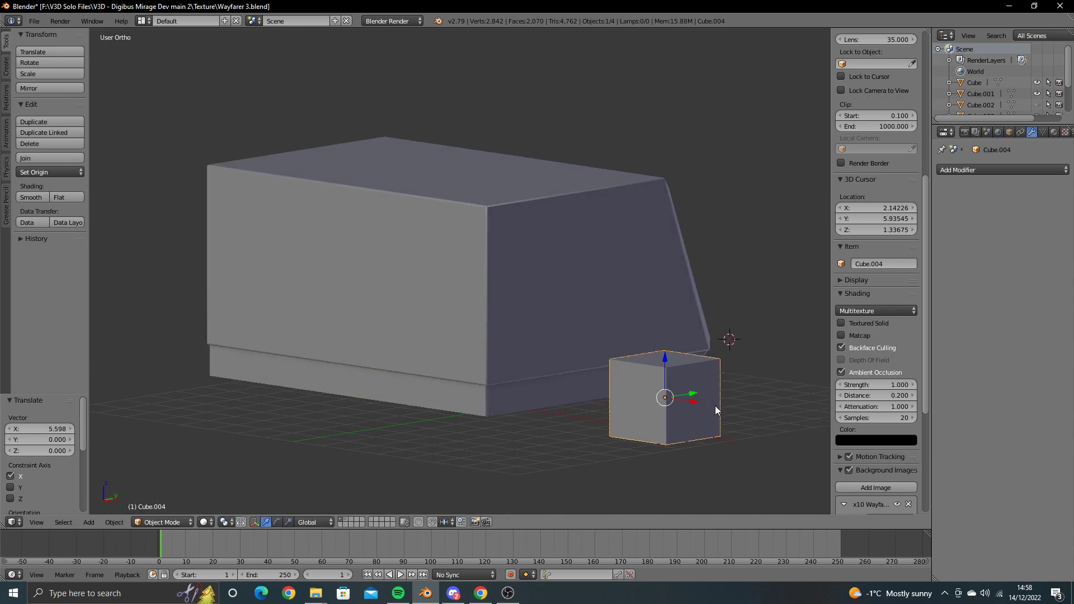
Step: From the side, move Cube.004 -1.260 in Y and 2.776 in Z, comparing with the reference
key(ctrl+KP_3)
key(ctrl+KP_3)
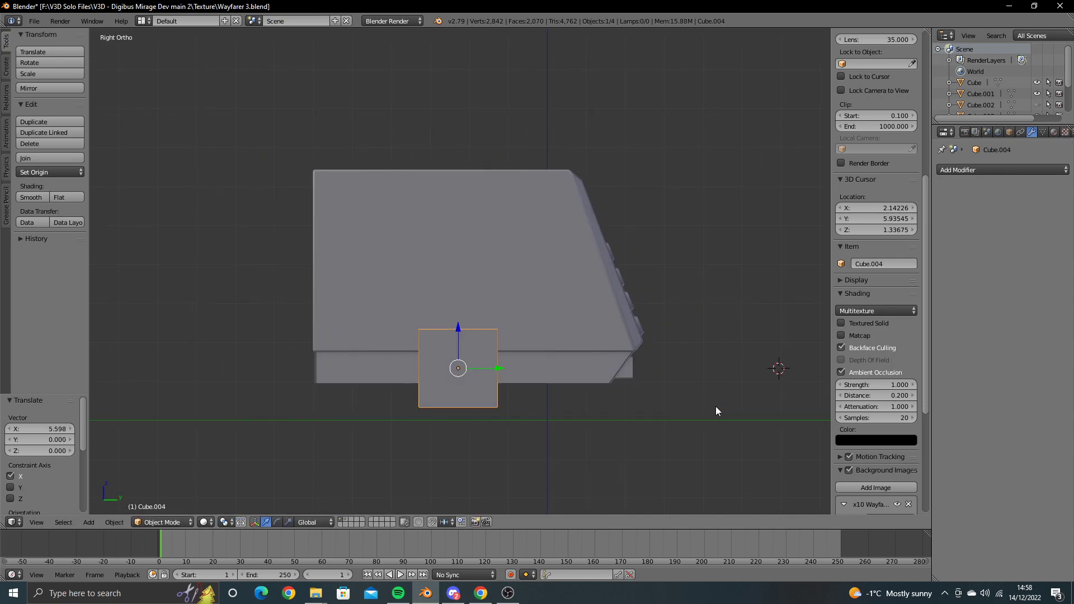
scroll(716, 406, up, 2)
mouse_move(716, 406)
shift+middle_down()
mouse_move(549, 371)
mouse_move(512, 312)
mouse_move(564, 368)
shift+middle_up()
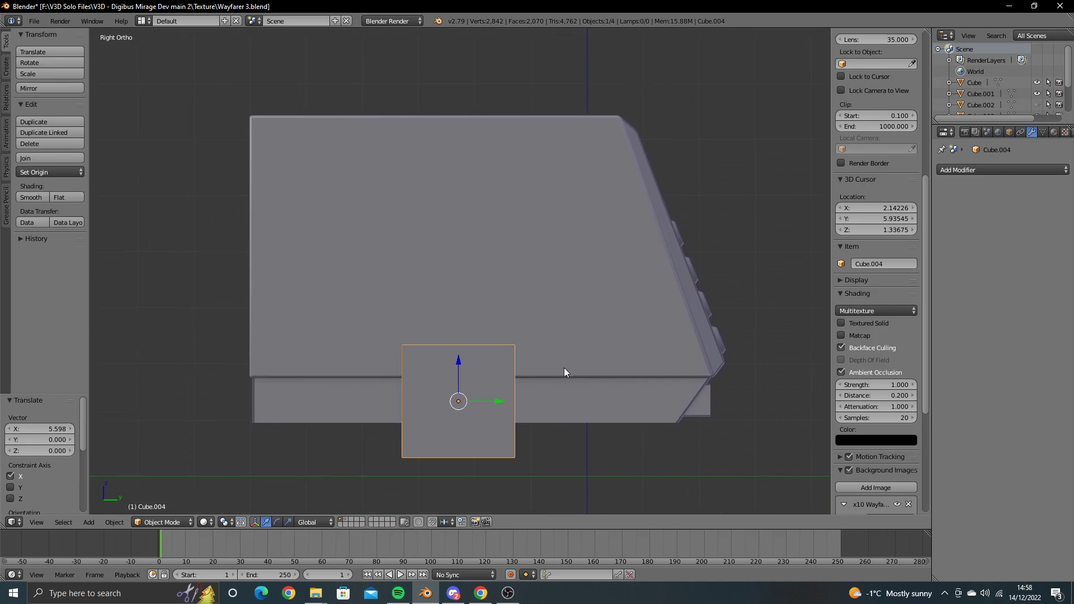
scroll(586, 408, up, 2)
shift+middle_drag(586, 408, 587, 383)
key(g)
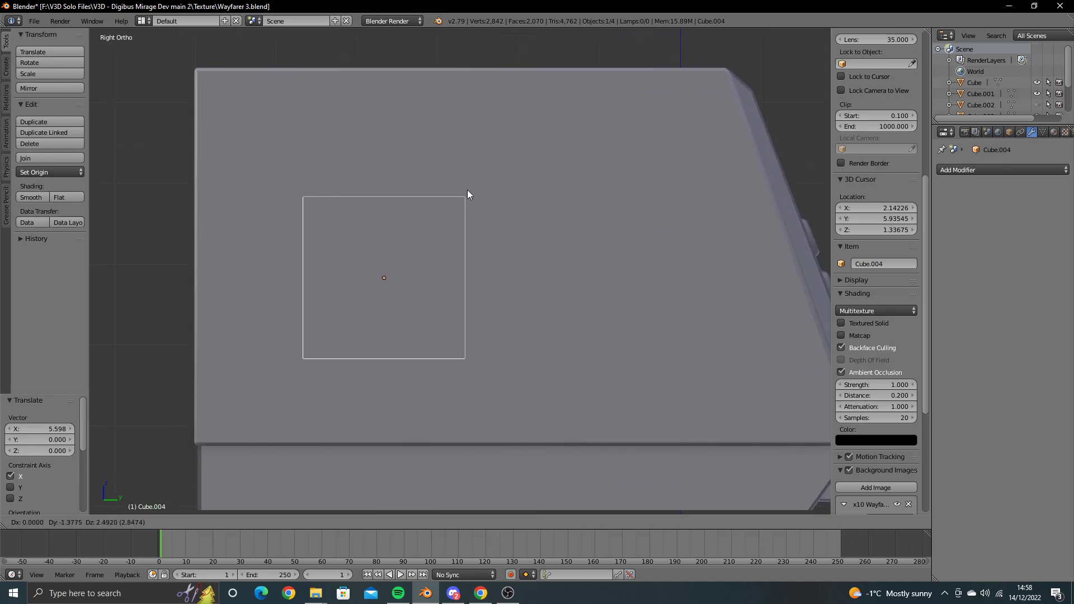
click(477, 170)
key(alt+Tab)
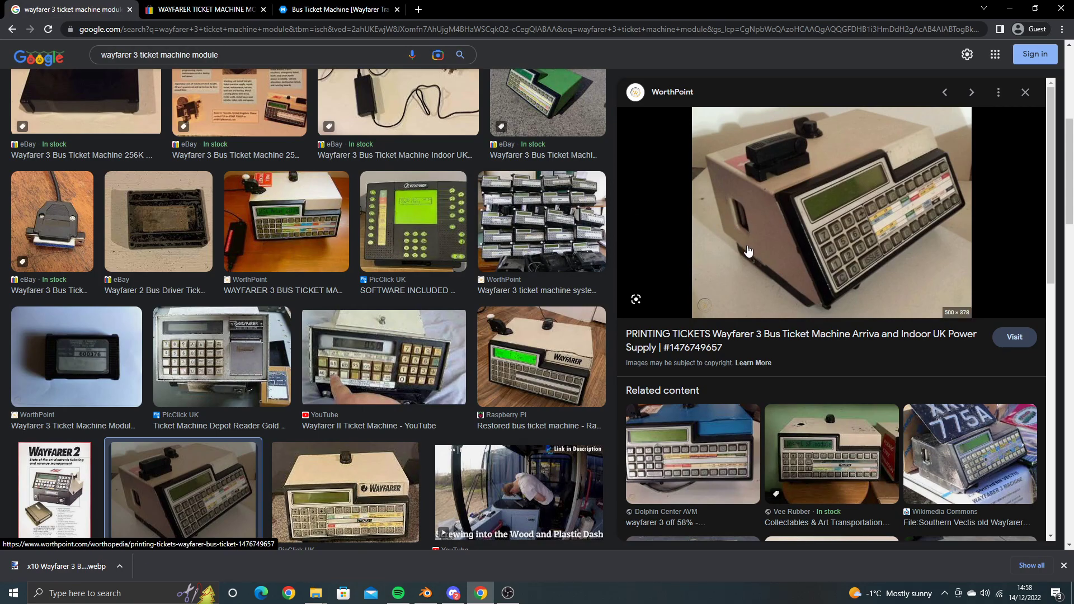
key(alt+Tab)
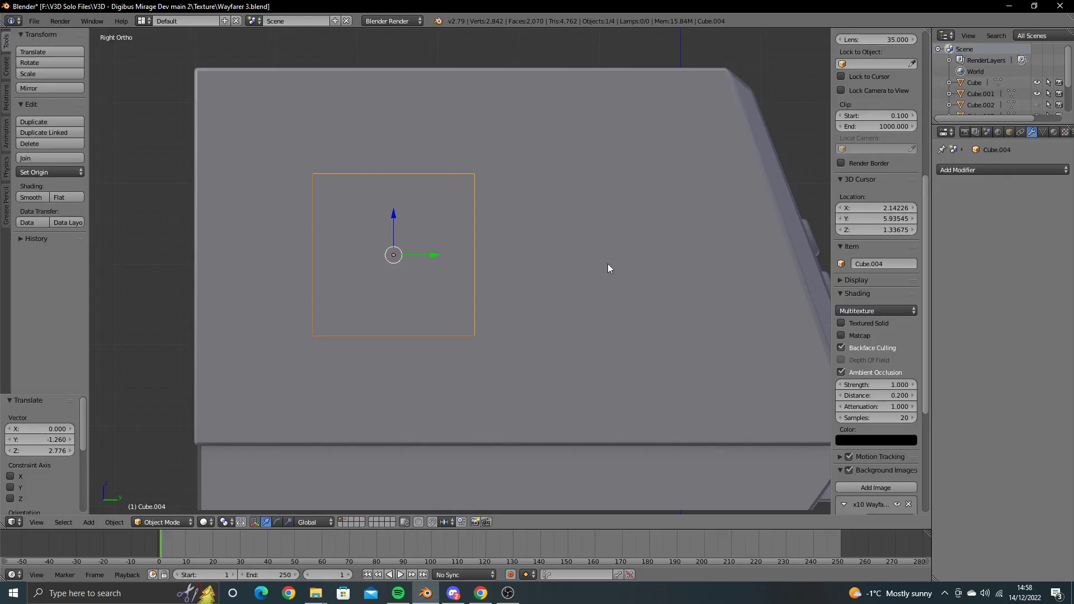
scroll(609, 266, up, 1)
scroll(461, 387, up, 1)
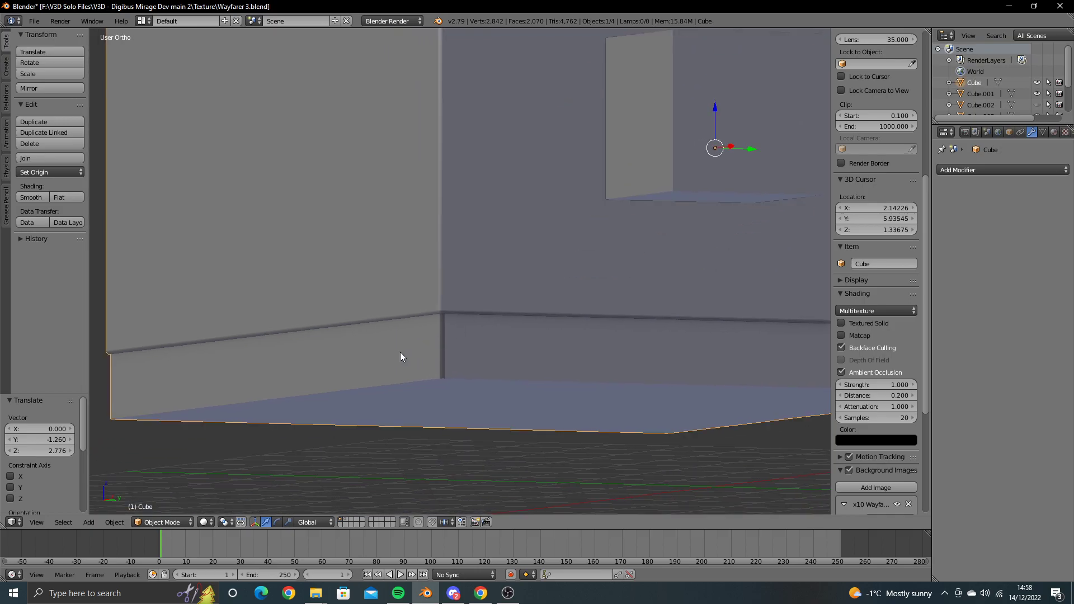
Step: Select the base block's end-wall edges in side wireframe view and slide them about 0.4 inward along Y
right_click(401, 351)
key(Tab)
mouse_move(404, 350)
middle_down()
mouse_move(386, 324)
mouse_move(391, 368)
middle_up()
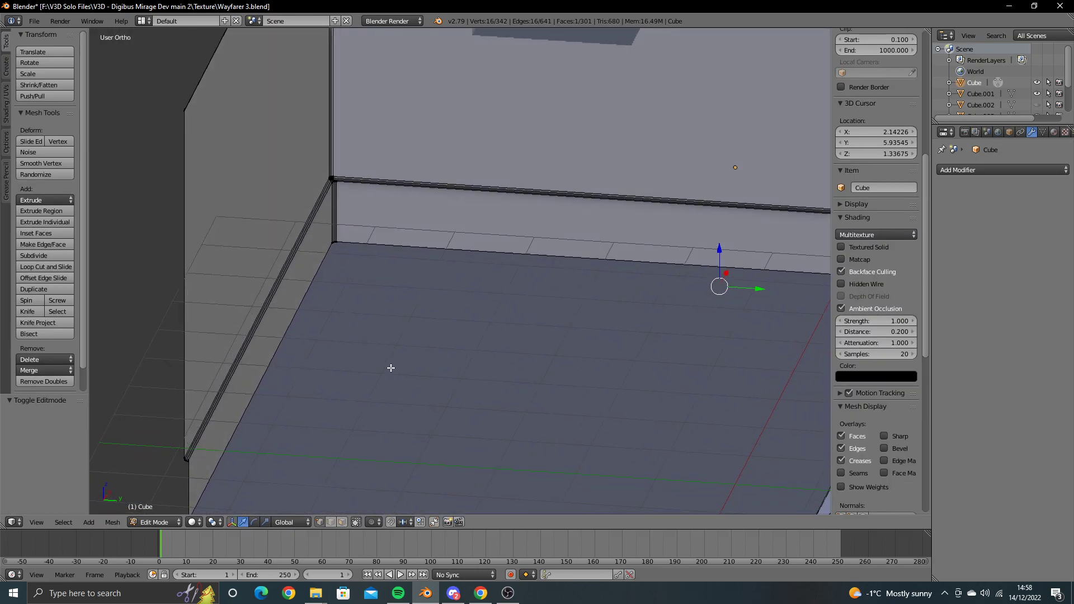
key(KP_3)
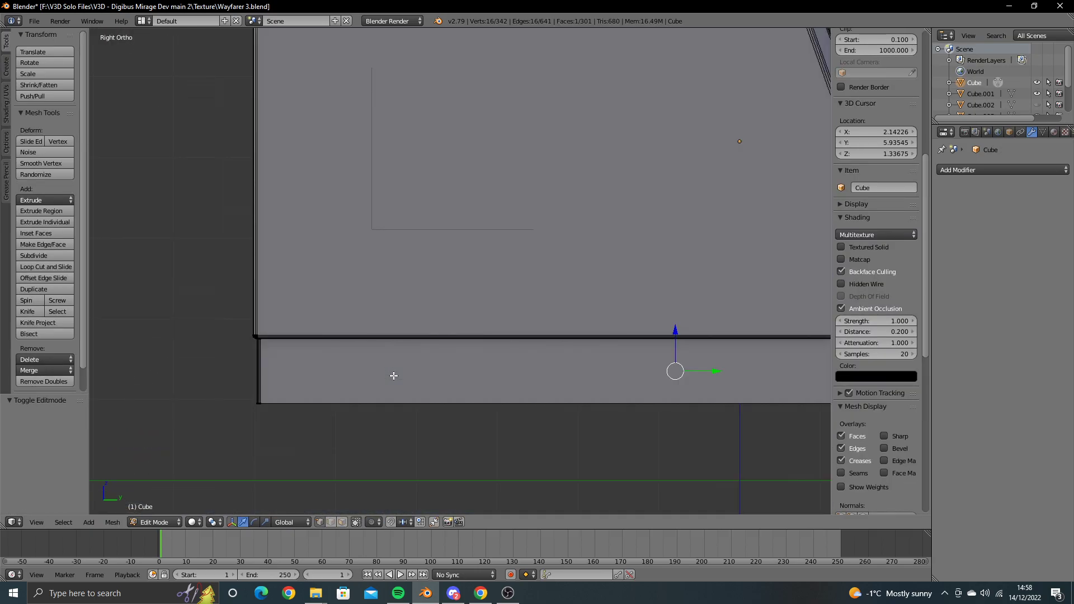
scroll(434, 330, up, 1)
scroll(289, 457, up, 1)
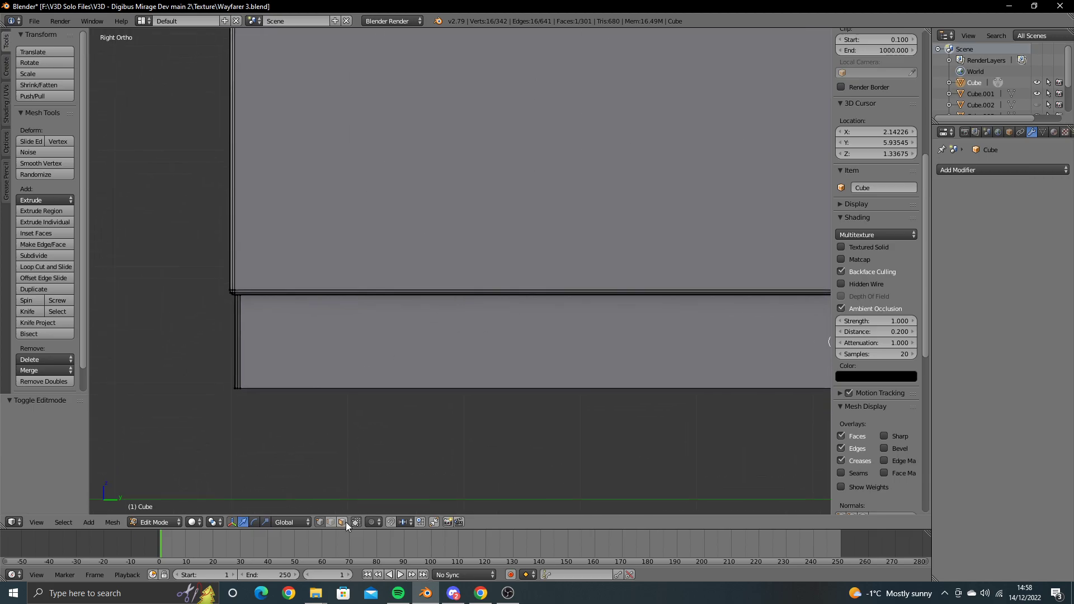
key(z)
mouse_move(271, 443)
shift+middle_down()
mouse_move(358, 408)
mouse_move(307, 356)
shift+middle_up()
scroll(307, 356, up, 1)
mouse_move(293, 300)
ctrl+mouse_down()
mouse_move(262, 382)
mouse_move(270, 322)
ctrl+mouse_up()
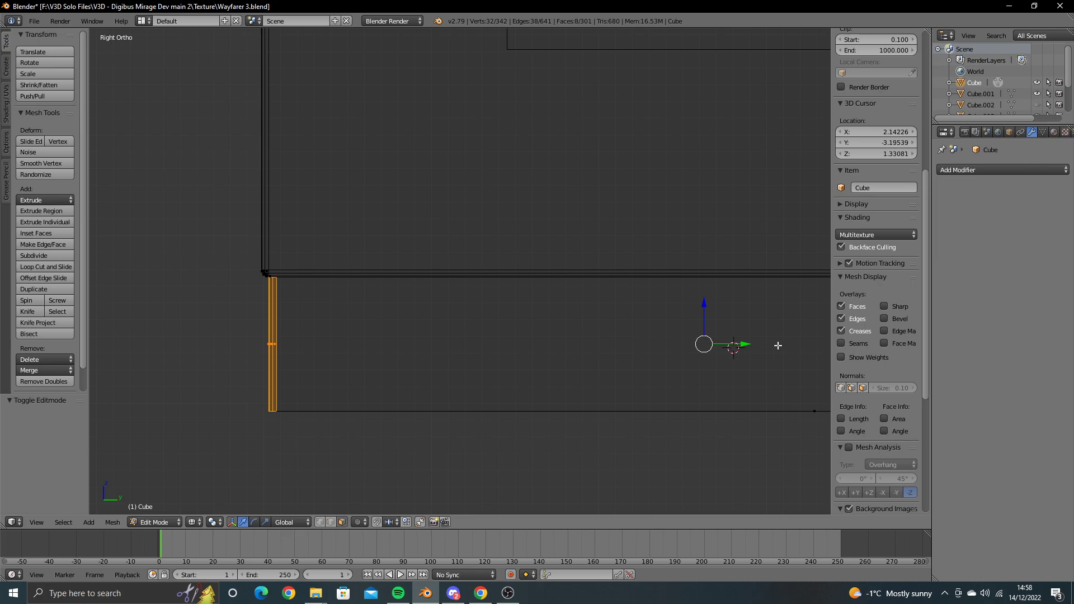
drag(735, 343, 807, 344)
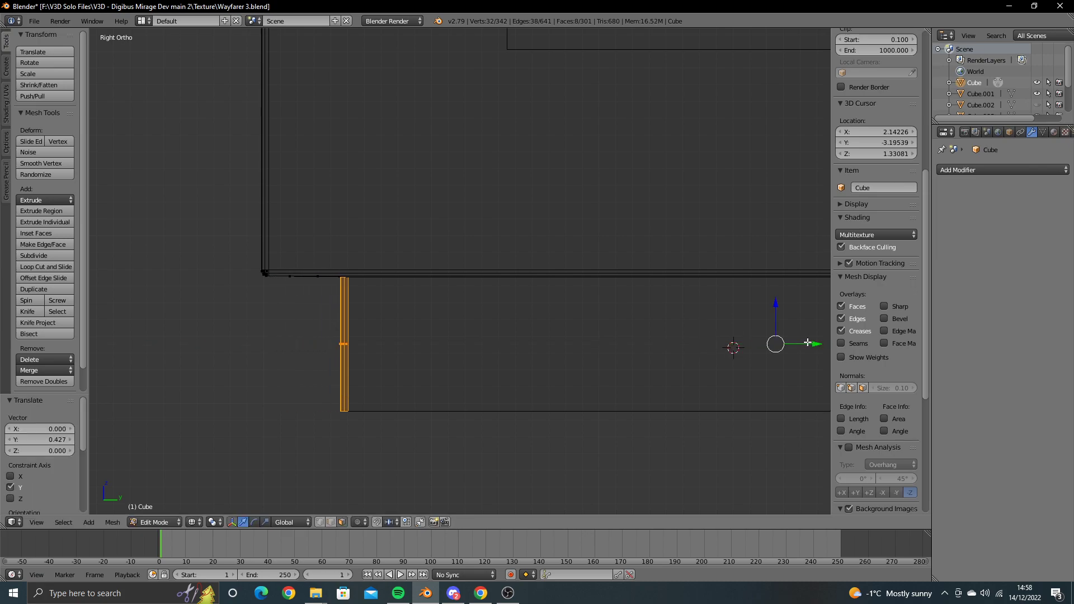
Step: Check the reference photos and readjust the base's end wall to 0.399 along Y
key(super)
click(473, 402)
key(z)
mouse_move(473, 401)
middle_down()
mouse_move(371, 422)
mouse_move(391, 410)
middle_up()
key(alt+Tab)
key(alt+Tab)
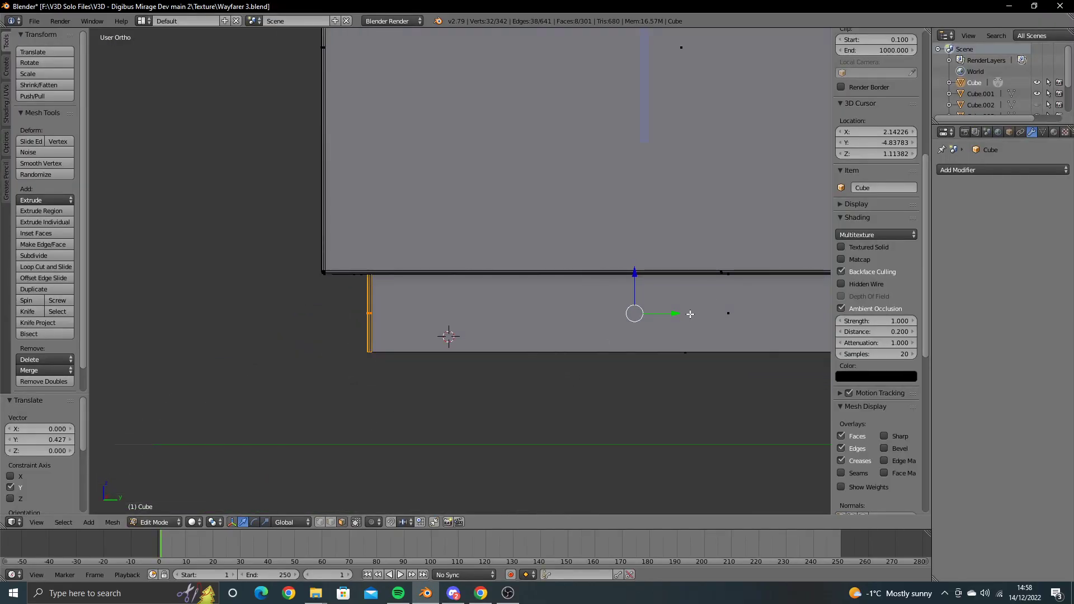
drag(672, 314, 711, 313)
mouse_move(711, 314)
middle_down()
mouse_move(519, 366)
mouse_move(545, 358)
middle_up()
key(alt+Tab)
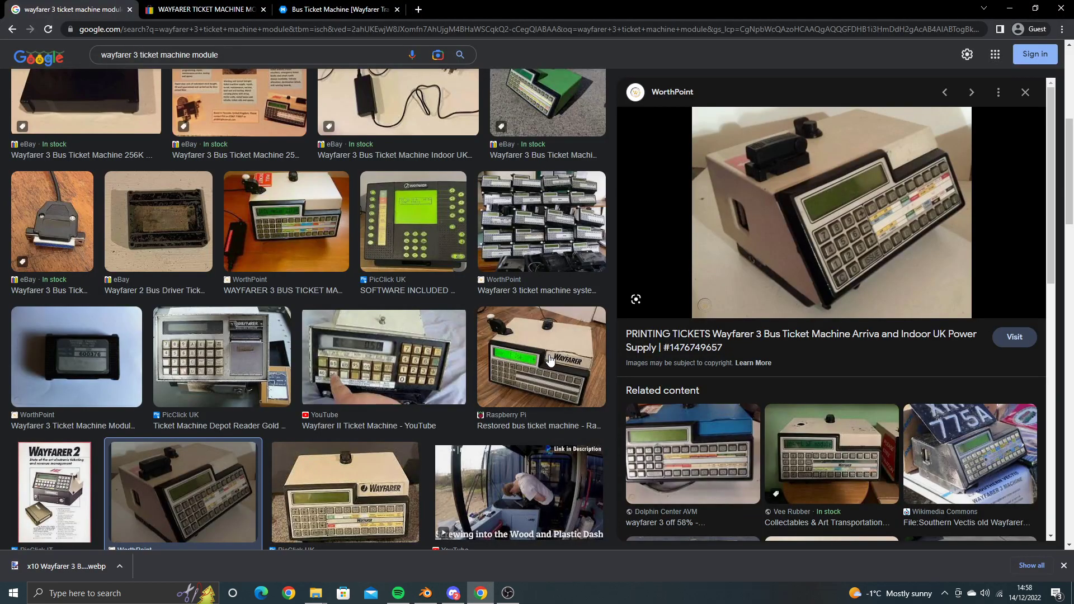
key(alt+Tab)
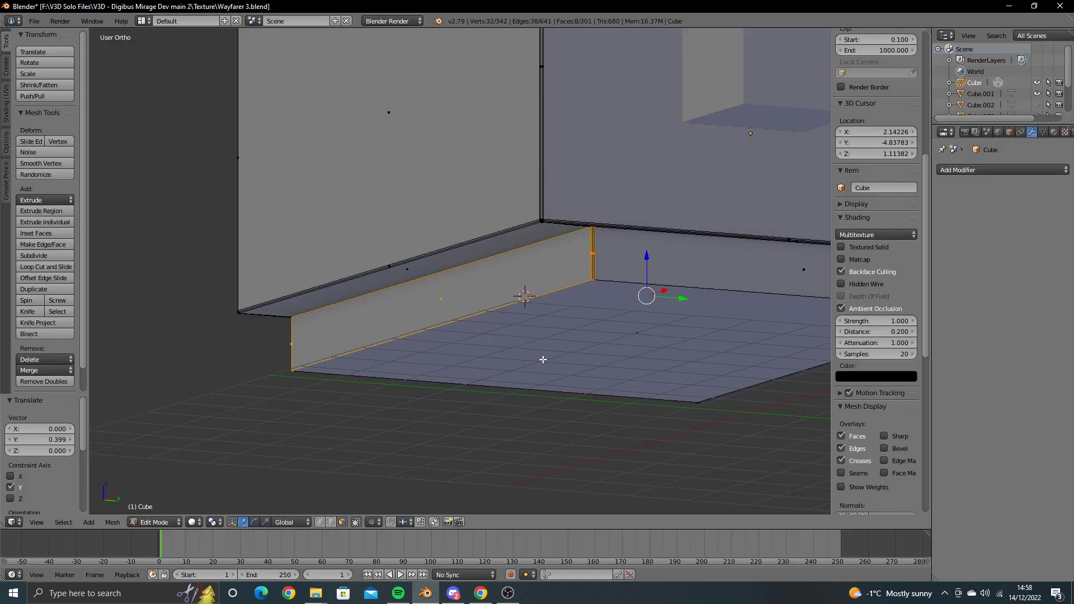
middle_drag(542, 357, 510, 374)
key(KP_3)
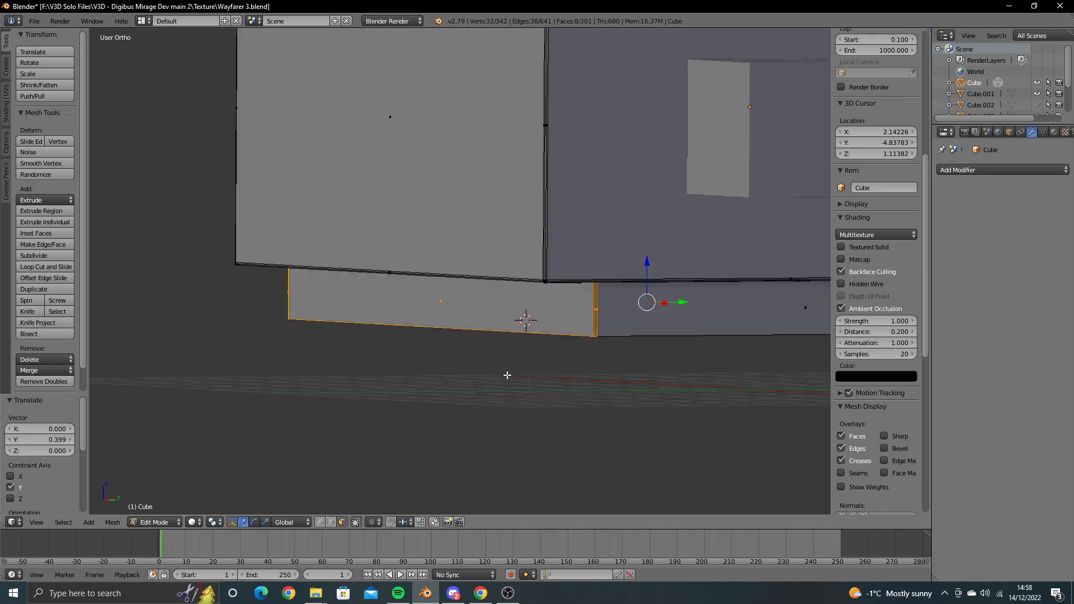
scroll(503, 391, down, 3)
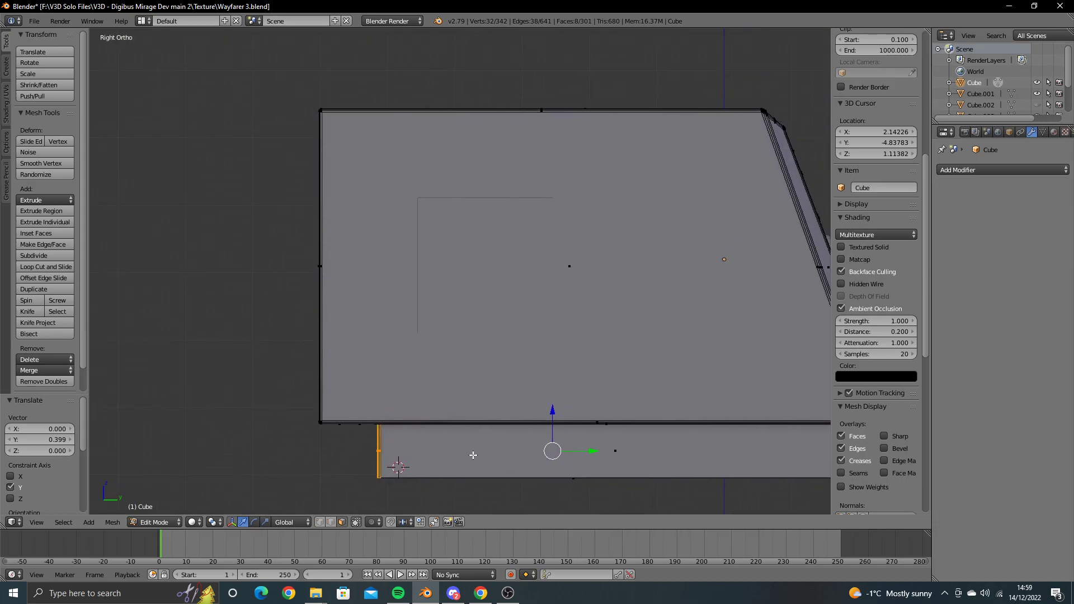
scroll(469, 389, up, 2)
key(Tab)
right_click(471, 336)
Step: Move the square plane left along the side and narrow it by sliding its right-edge vertices left
scroll(471, 335, down, 1)
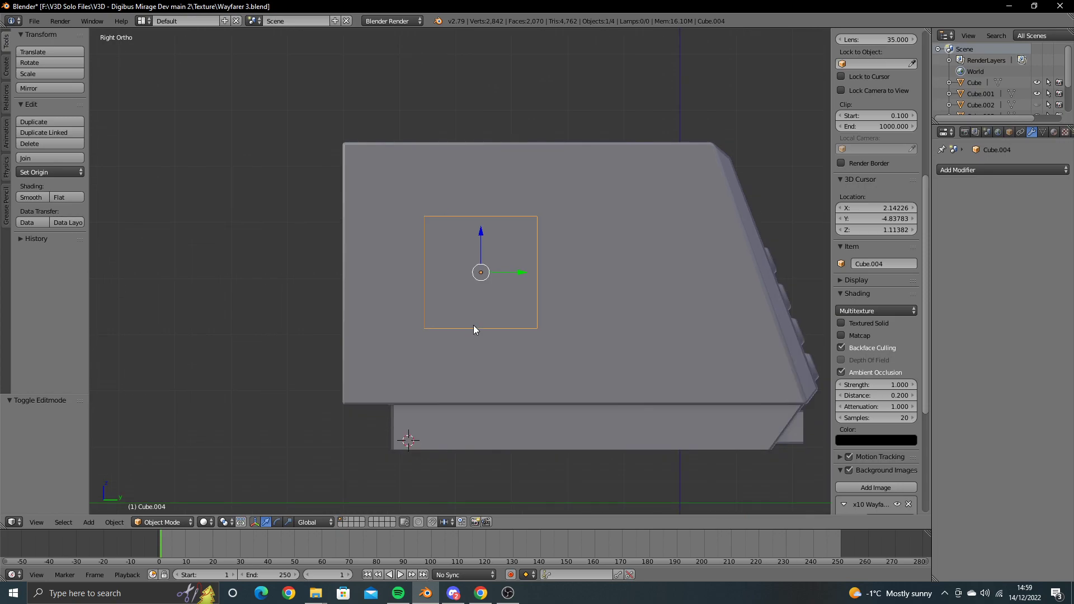
drag(512, 272, 485, 276)
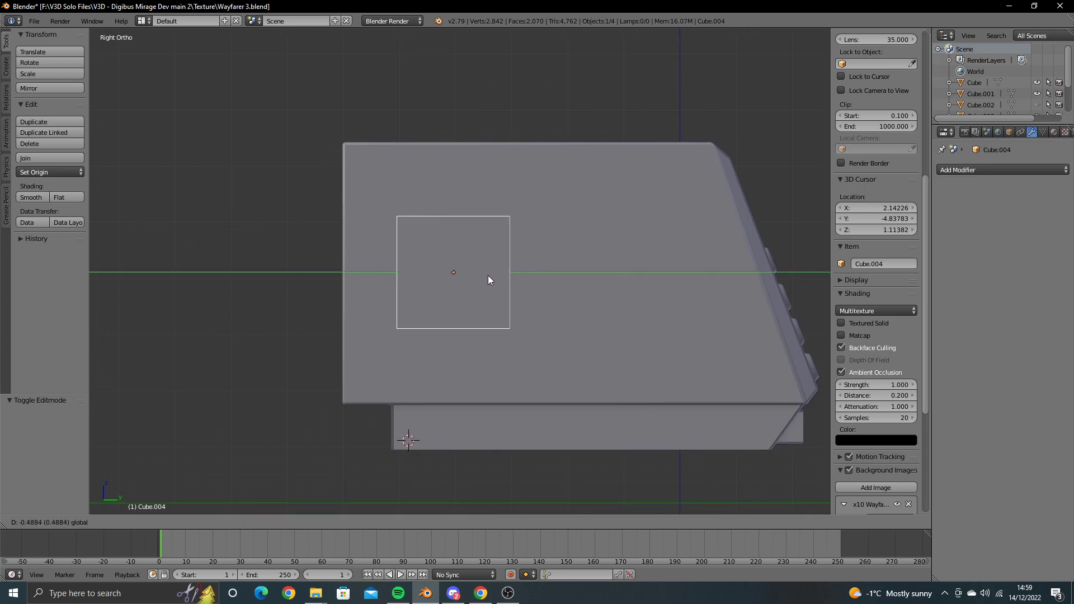
click(485, 277)
key(Tab)
key(a)
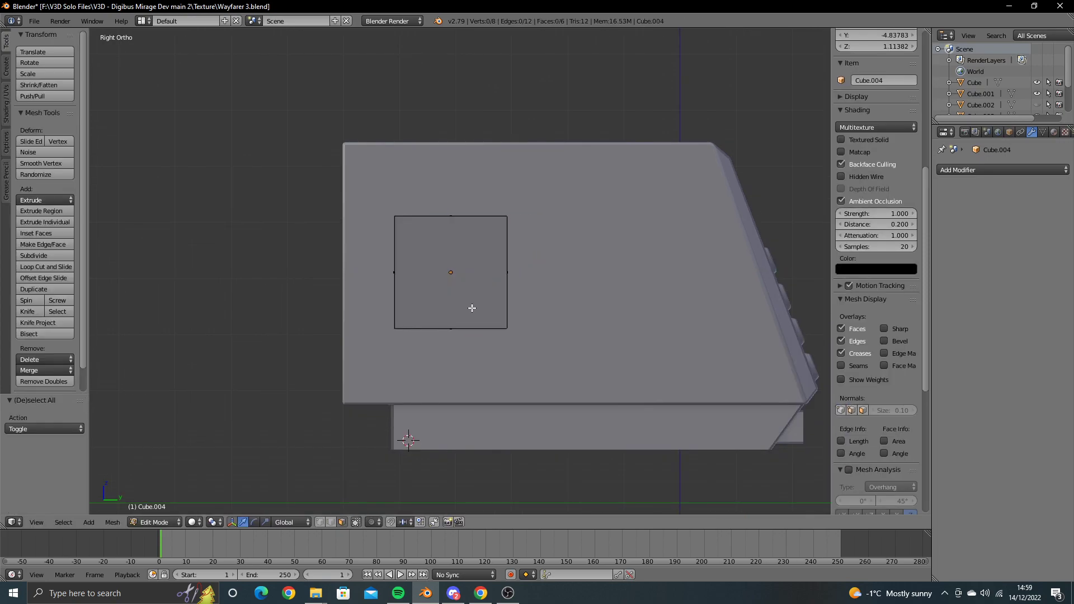
click(323, 525)
ctrl+drag(490, 195, 552, 325)
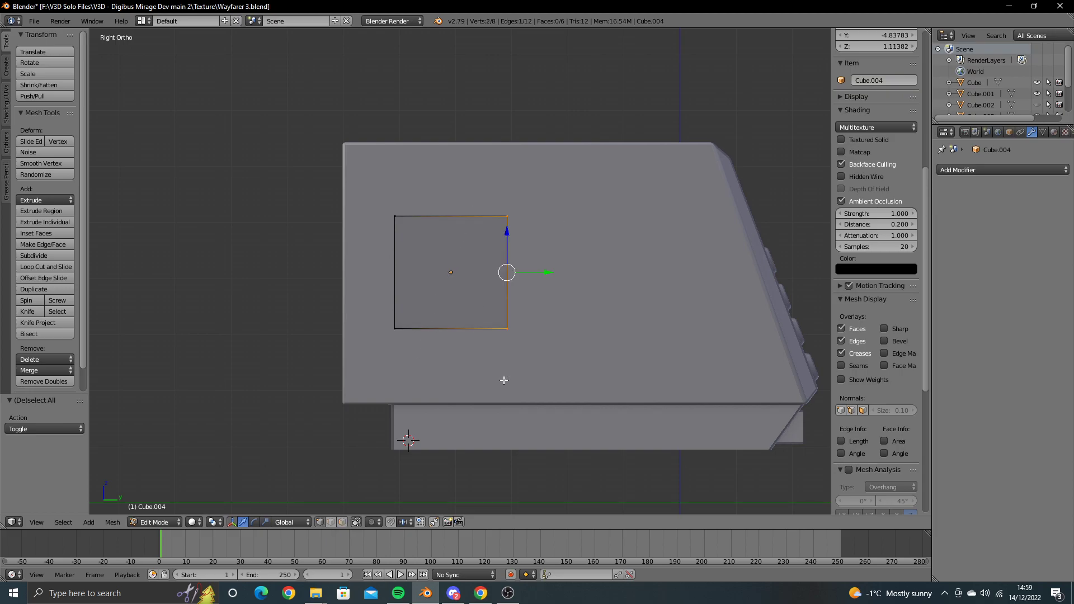
key(z)
ctrl+drag(499, 376, 553, 369)
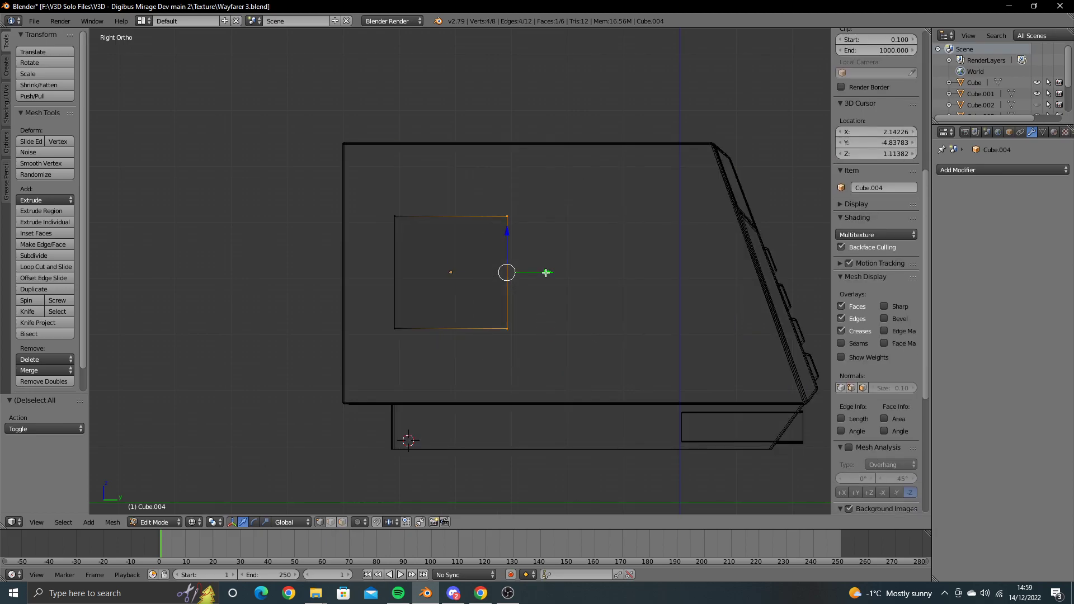
drag(546, 272, 513, 274)
key(z)
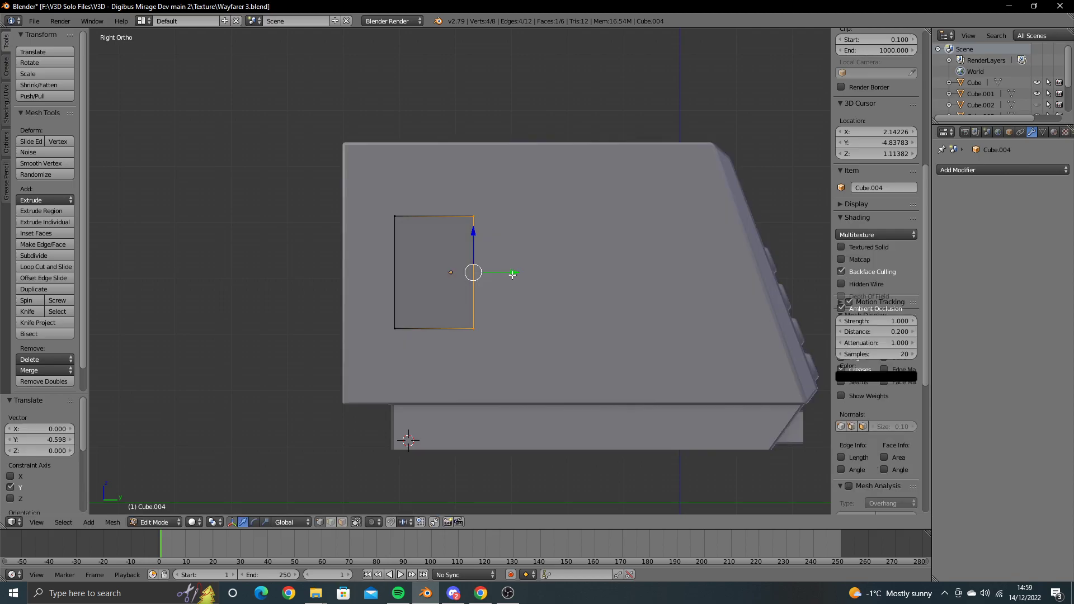
Step: After checking the reference photos, scale the whole small block down to 0.783
mouse_move(512, 274)
middle_down()
mouse_move(518, 305)
mouse_move(495, 316)
middle_up()
key(alt+Tab)
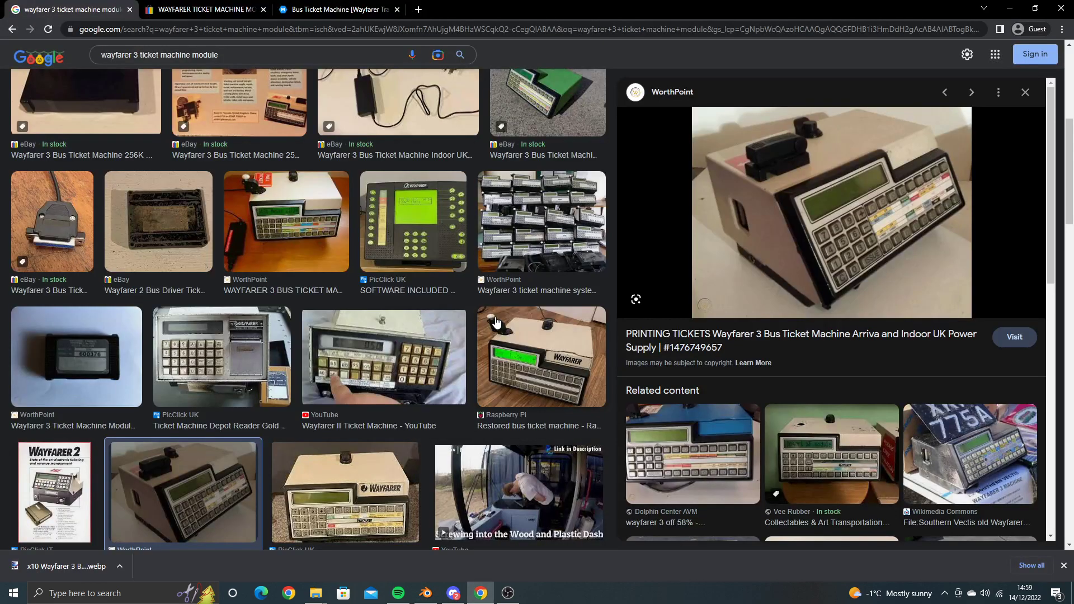
key(alt+Tab)
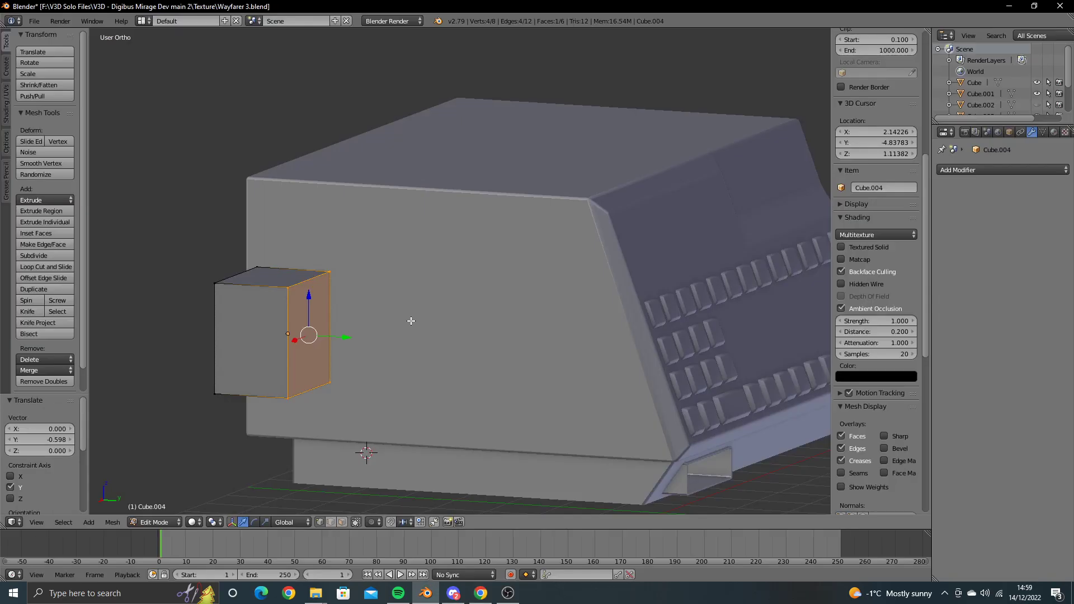
key(a)
key(s)
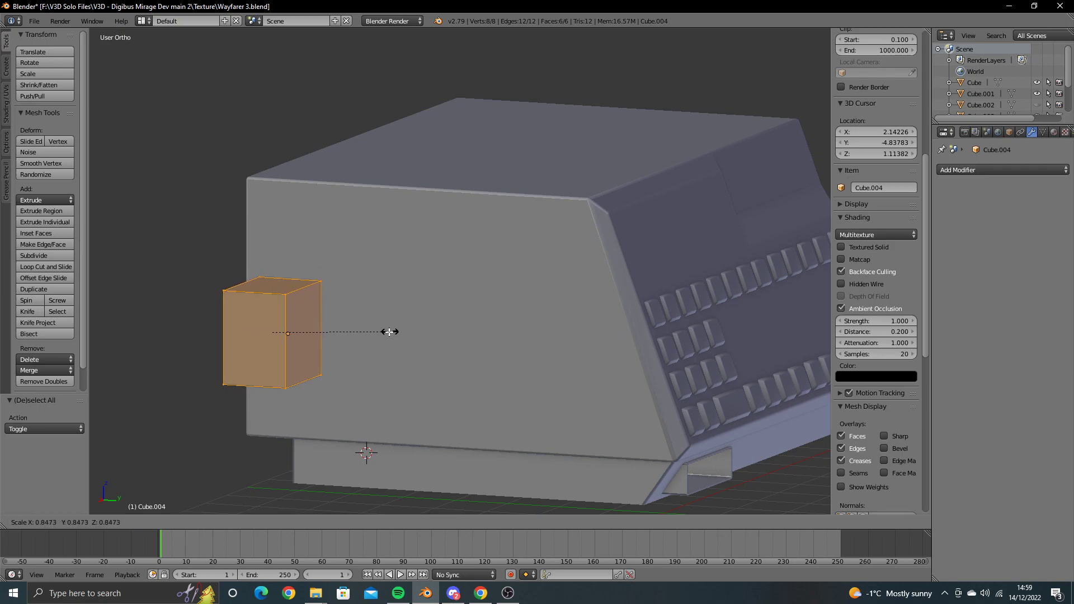
click(377, 334)
Step: Compare against the references and position the small block lower and slightly left on the side
key(ctrl+KP_3)
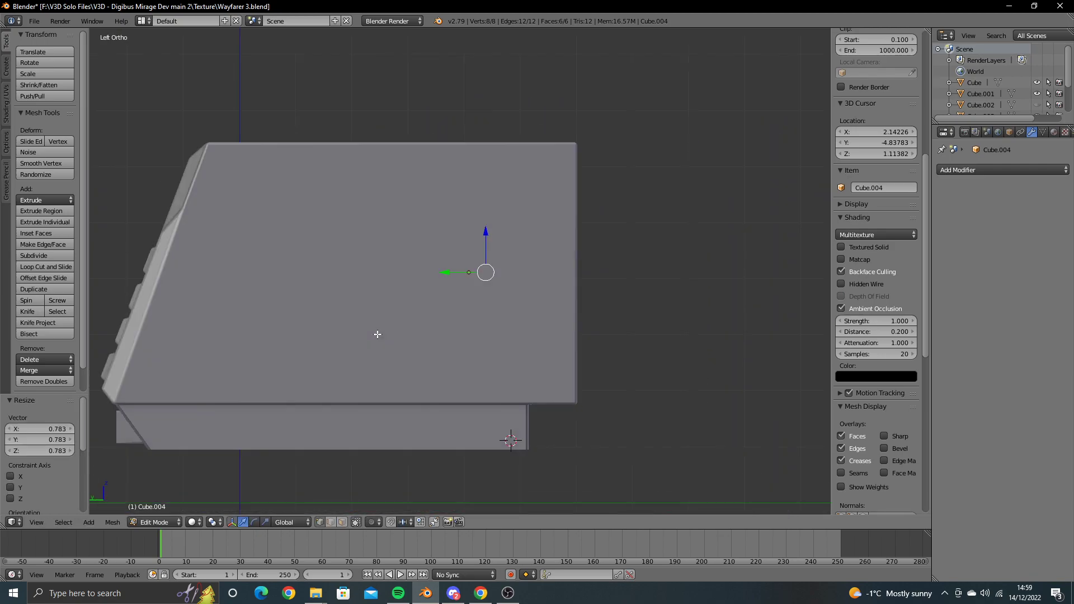
key(KP_3)
key(alt+Tab)
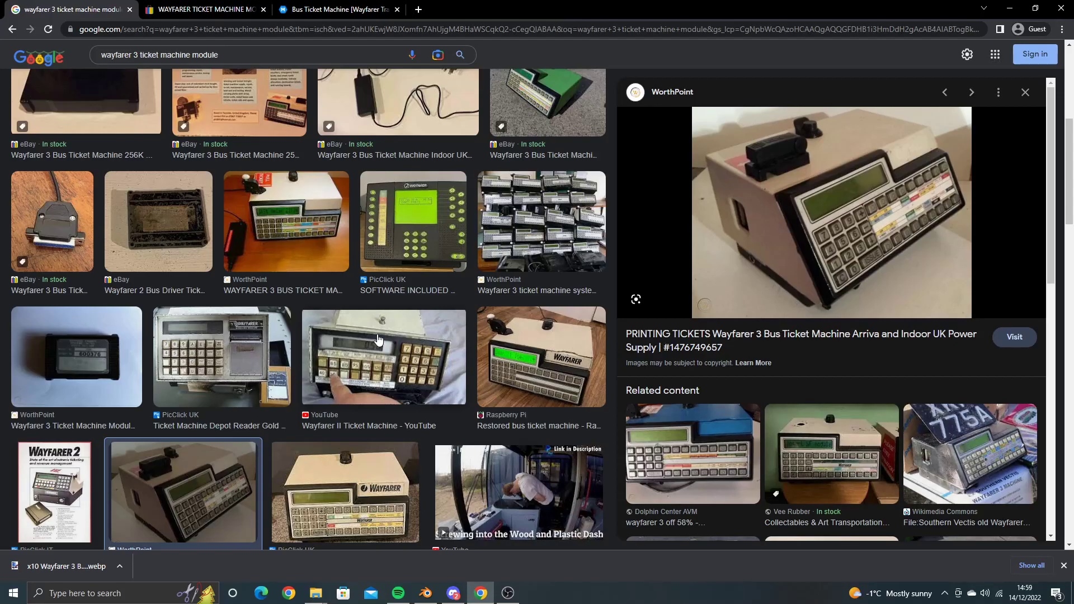
key(alt+Tab)
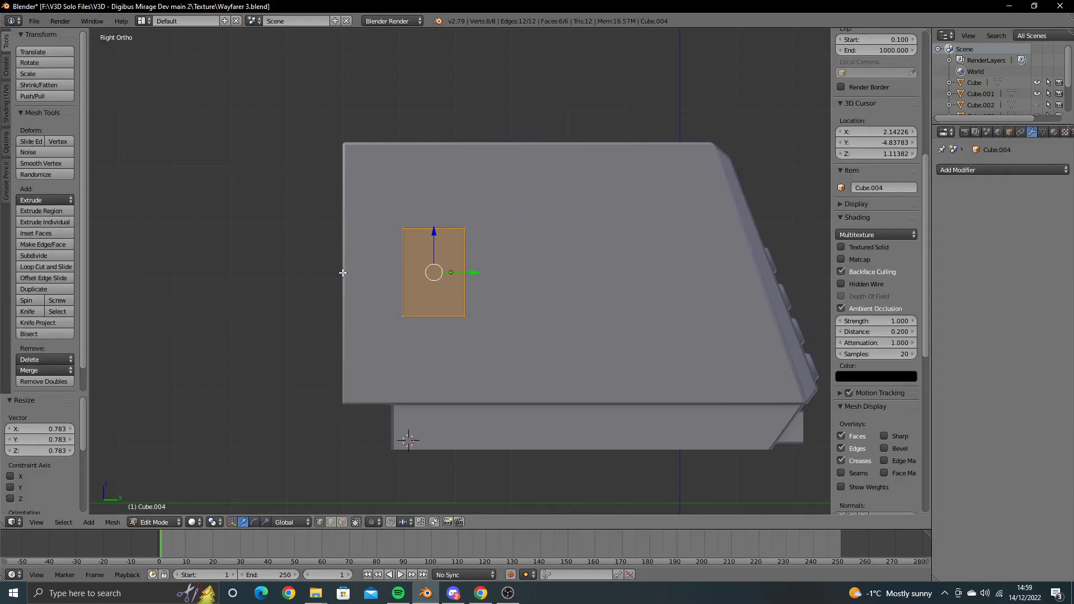
drag(434, 232, 432, 249)
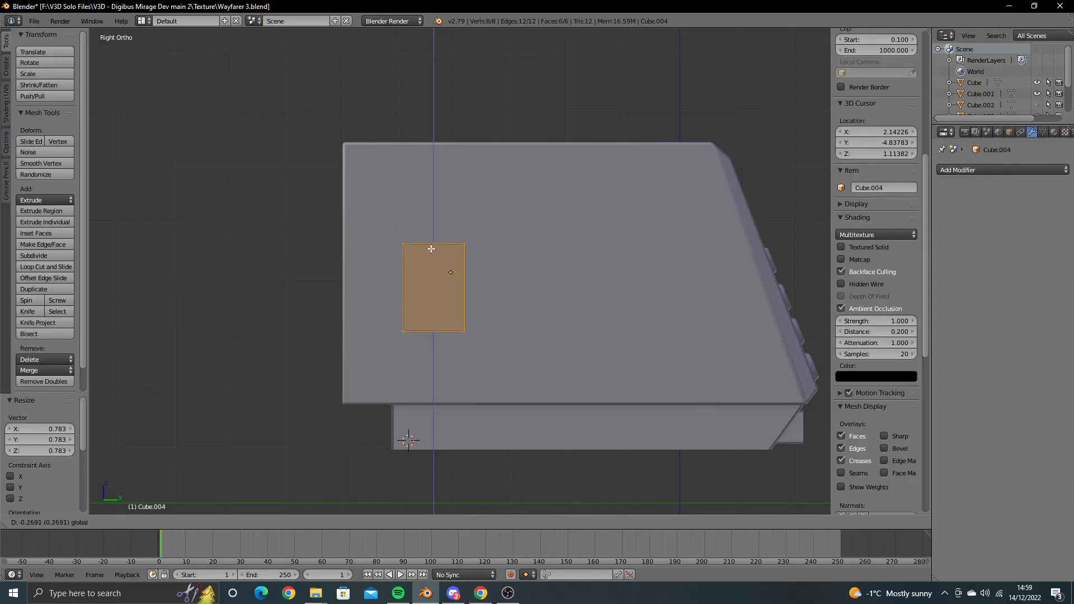
key(alt+Tab)
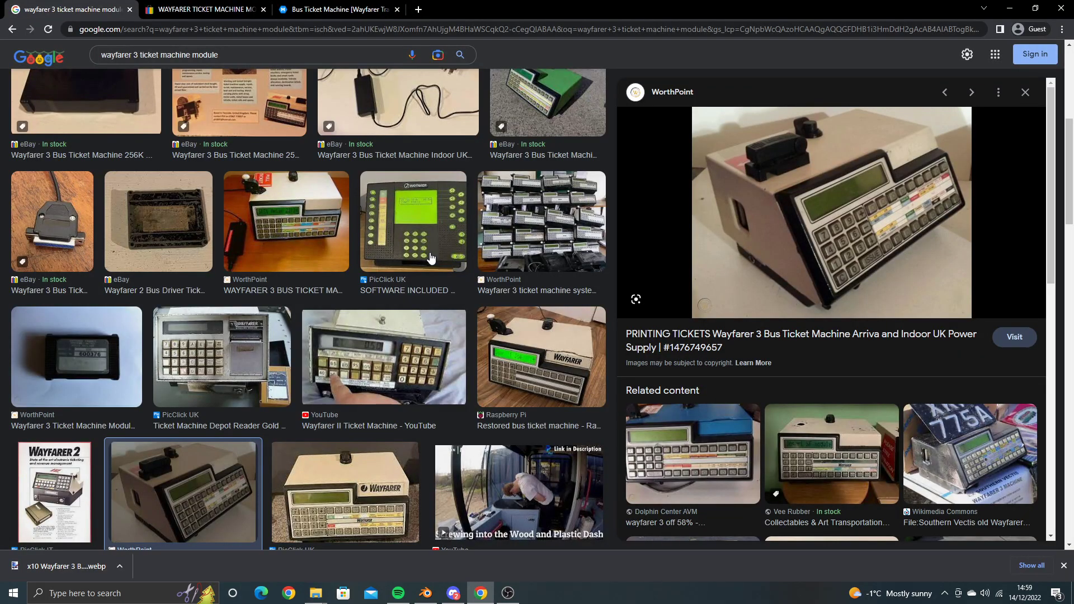
key(alt+Tab)
drag(475, 295, 468, 295)
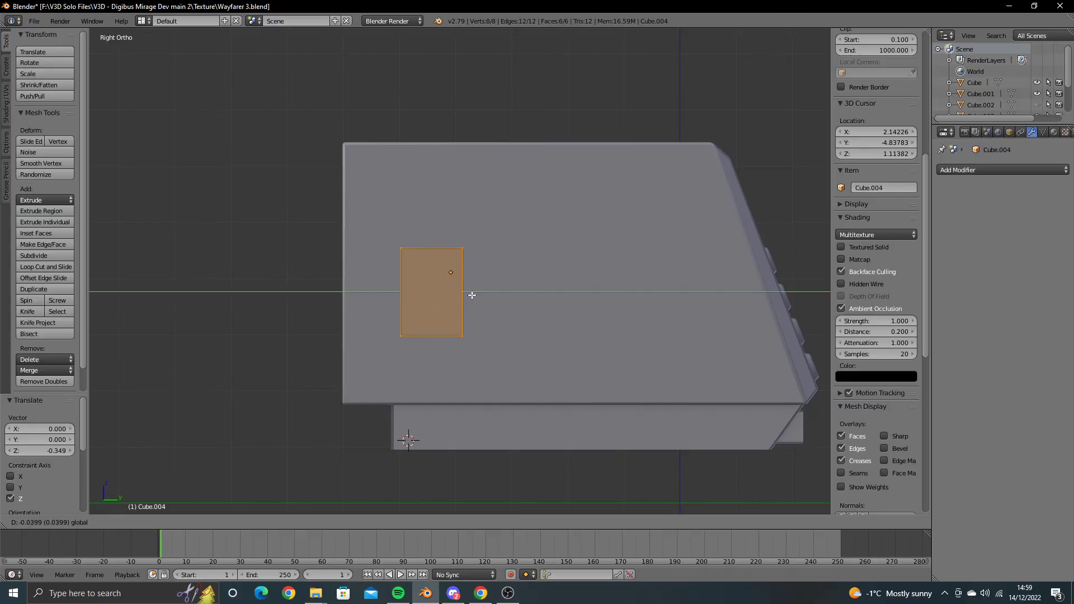
scroll(451, 322, up, 2)
middle_drag(451, 322, 482, 304)
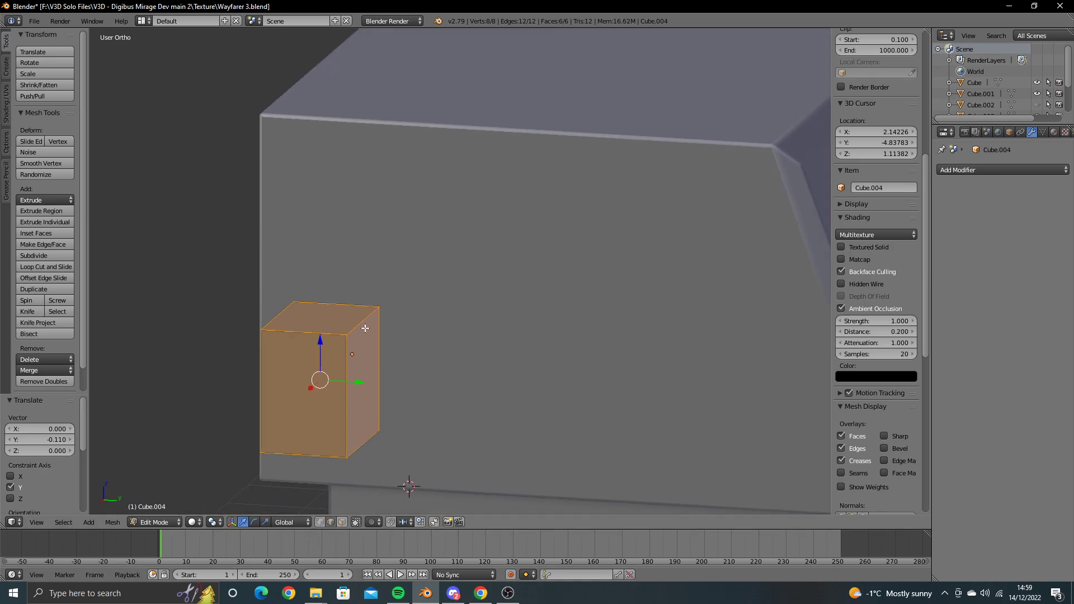
Step: Select all eight box vertices and centre the box in Right Ortho view
key(a)
right_click(305, 332)
shift+right_click(336, 305)
middle_drag(336, 305, 326, 309)
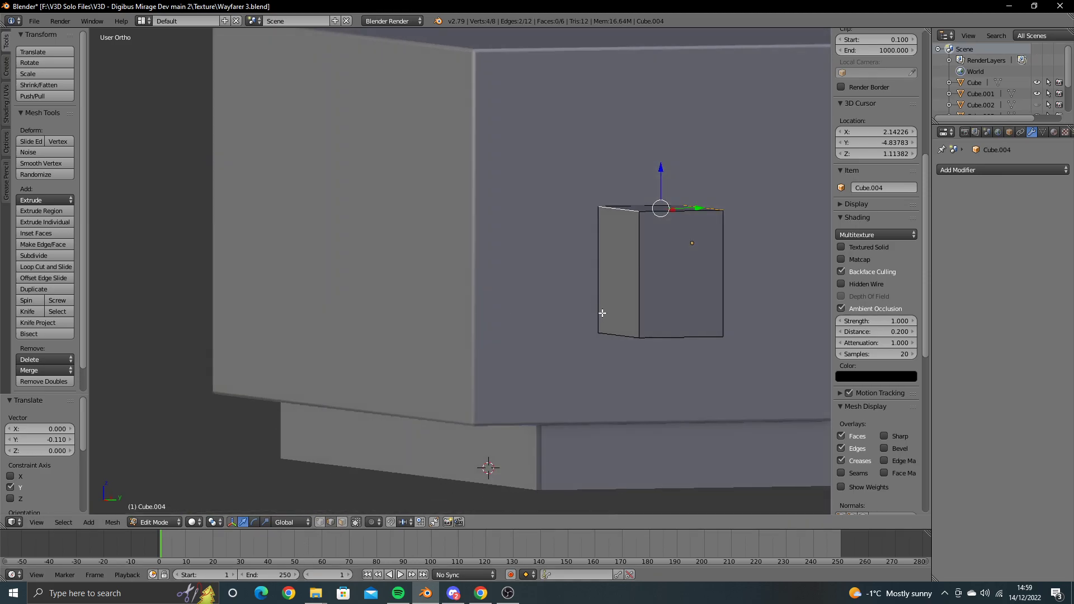
shift+right_click(618, 336)
middle_drag(628, 339, 424, 340)
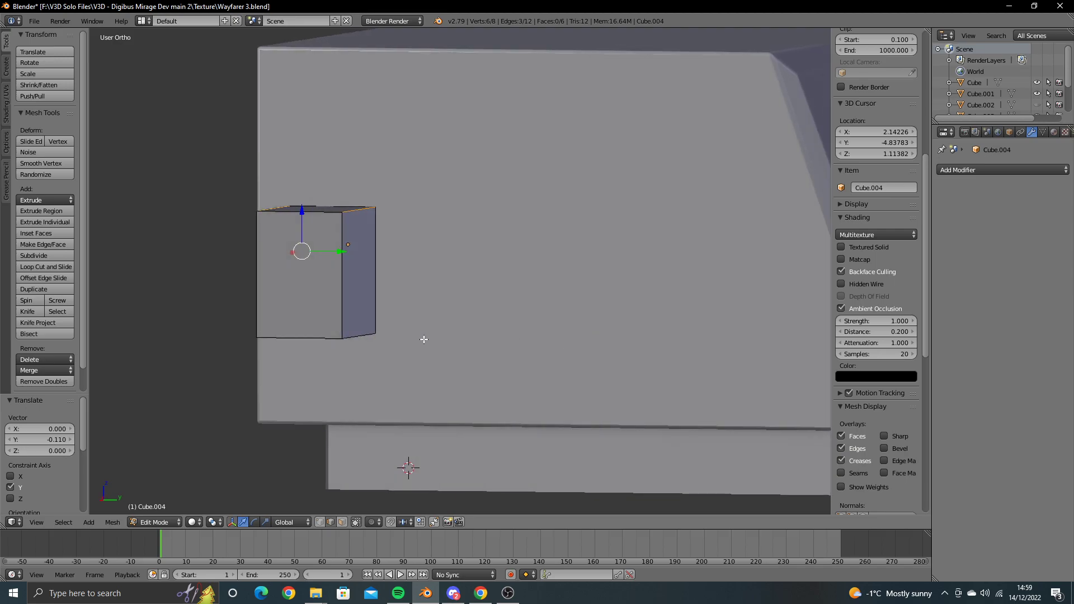
shift+right_click(365, 329)
key(KP_3)
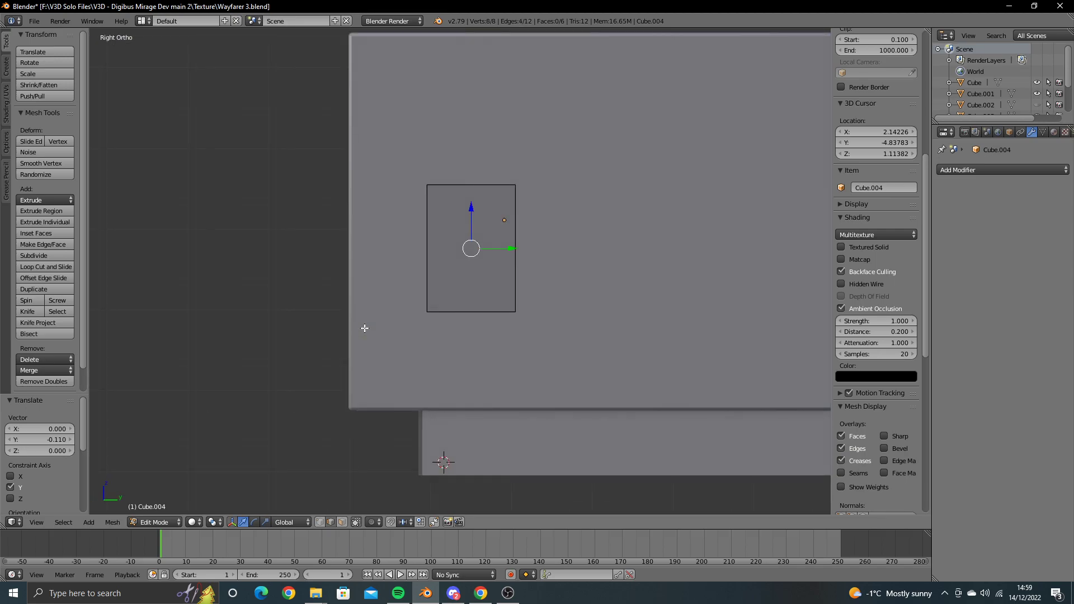
scroll(364, 328, up, 2)
shift+middle_drag(477, 281, 443, 334)
Step: Bevel the box's vertices by 0.166 with 3 segments to round its corners
key(w)
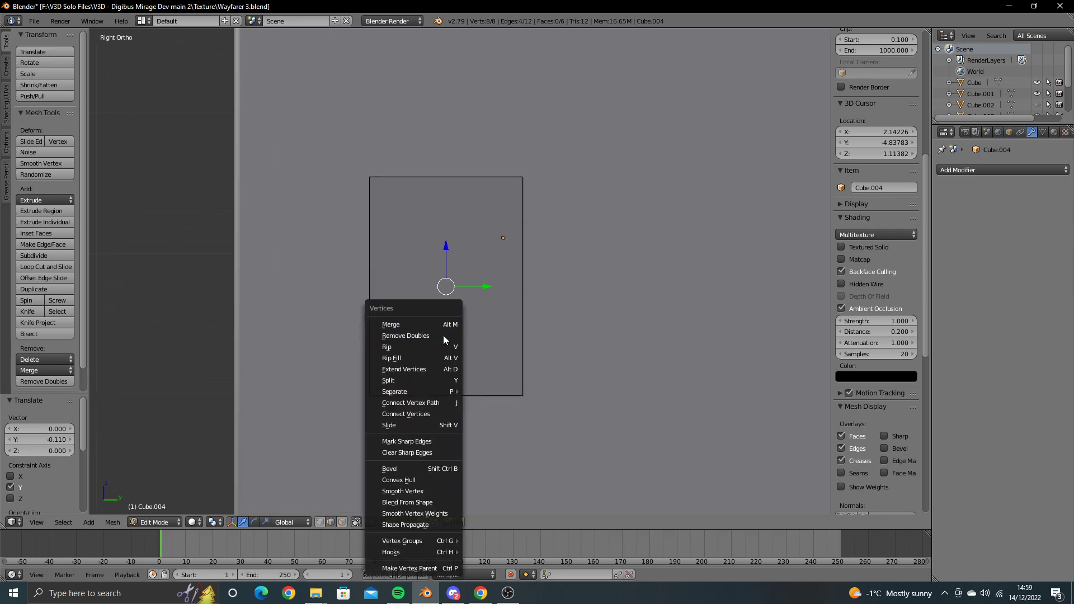
key(Escape)
key(ctrl+b)
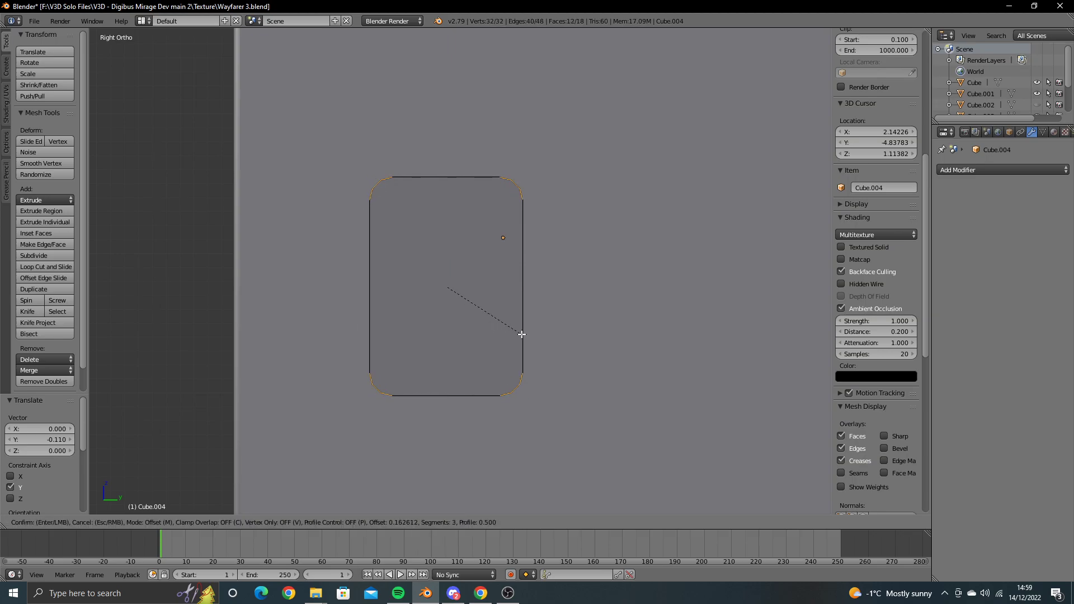
click(527, 336)
mouse_move(511, 336)
middle_down()
mouse_move(550, 343)
mouse_move(79, 344)
middle_up()
scroll(379, 386, down, 4)
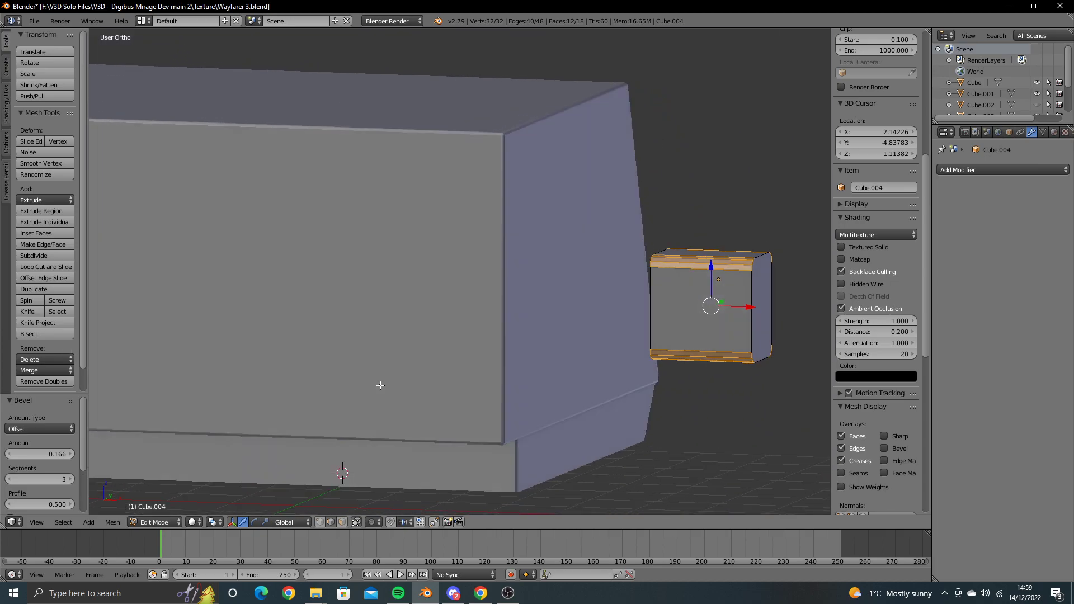
Step: In front wireframe view, delete the box's left-side vertices, leaving a single rounded outline
key(KP_1)
key(a)
key(z)
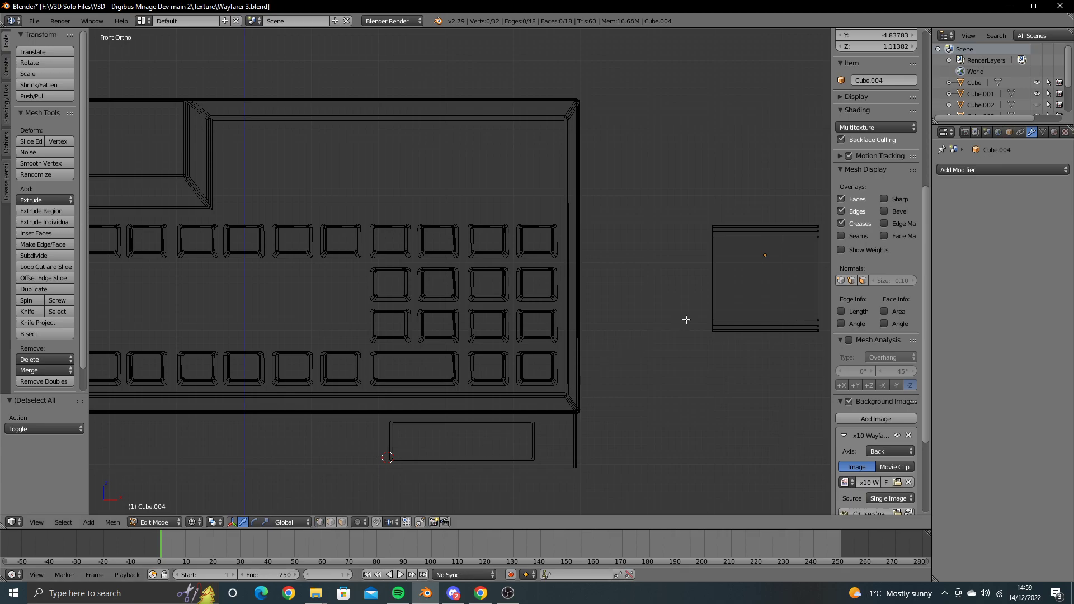
ctrl+drag(712, 217, 736, 353)
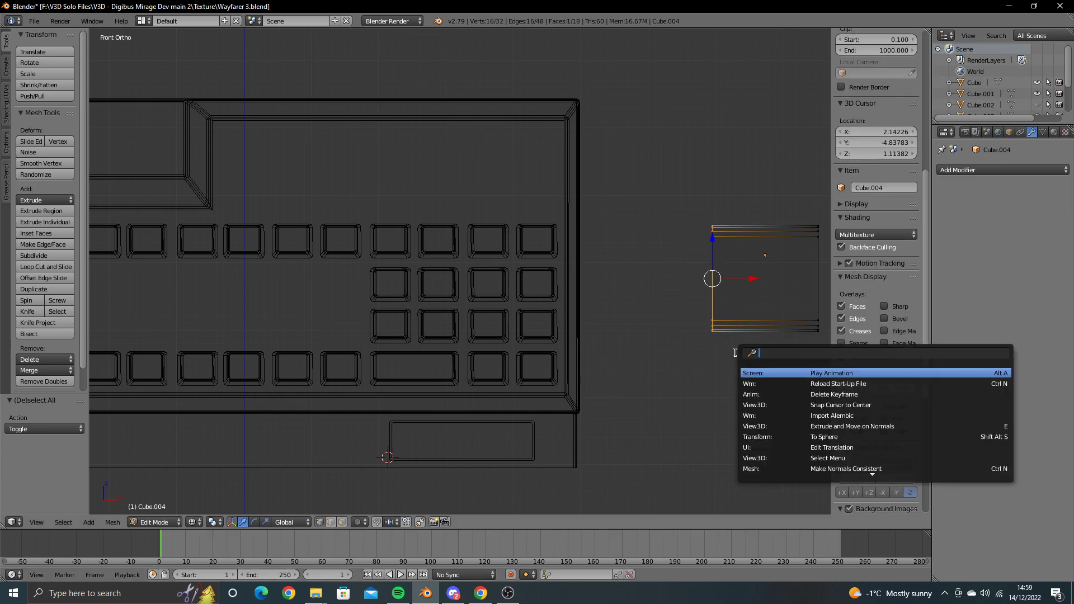
key(x)
click(626, 353)
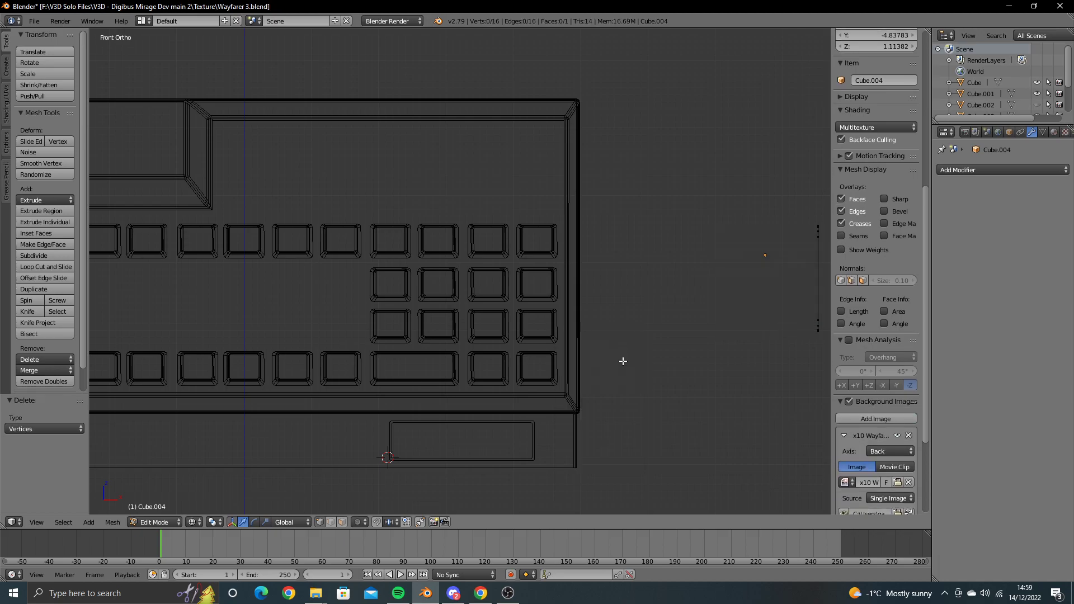
key(KP_3)
Step: Knife Project the rounded outline onto the machine body's side
key(Tab)
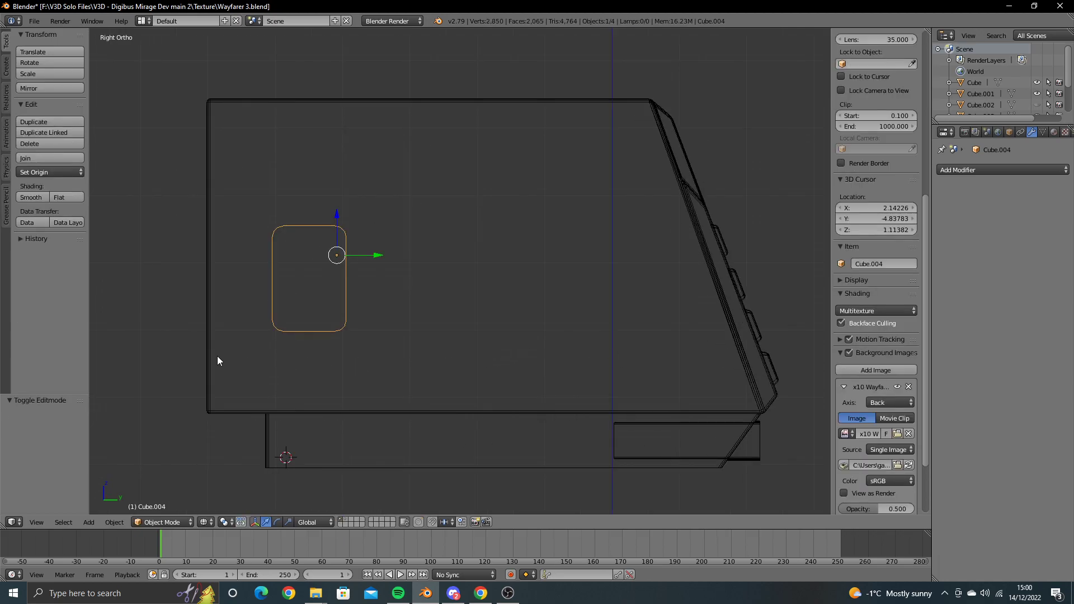
shift+right_click(302, 413)
key(Tab)
key(a)
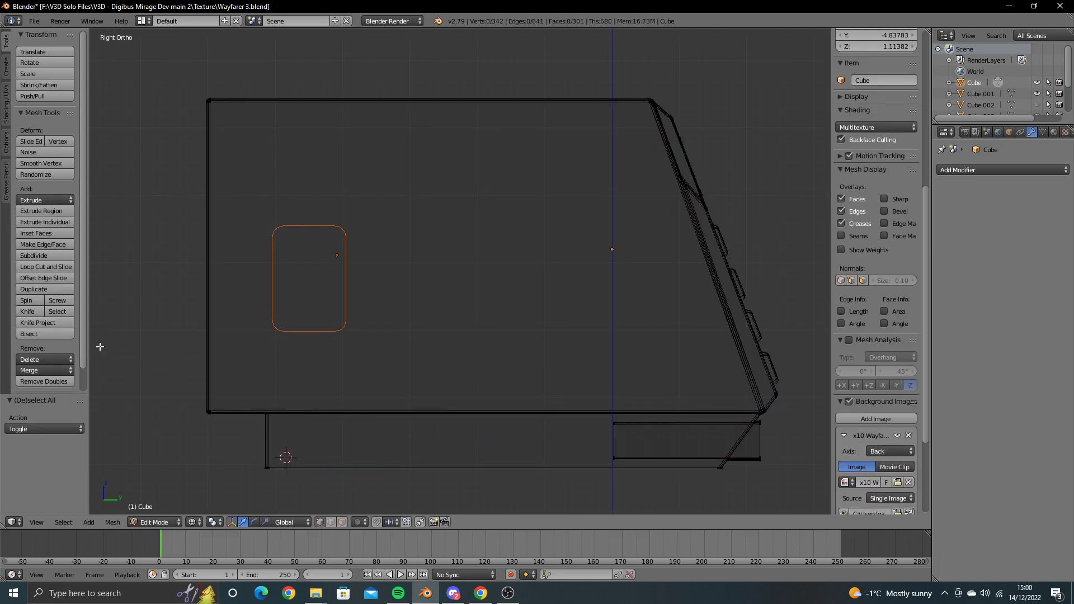
click(59, 324)
mouse_move(112, 342)
middle_down()
mouse_move(310, 358)
mouse_move(462, 348)
middle_up()
scroll(309, 358, up, 3)
scroll(459, 356, up, 2)
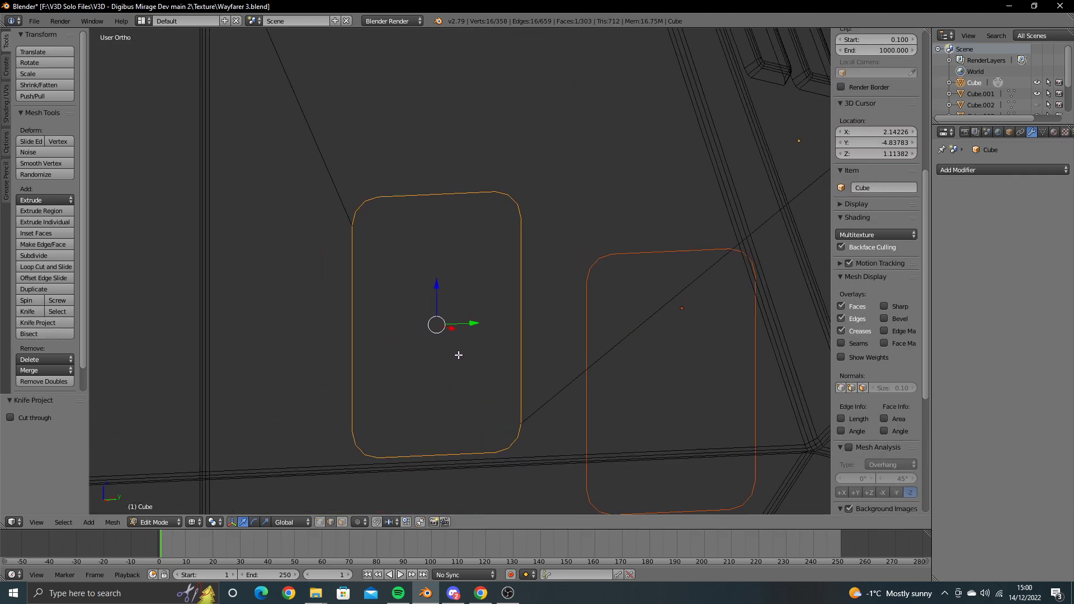
Step: Extrude the cut outline -0.626 along X and scale its inner end to 0.934
key(e)
key(x)
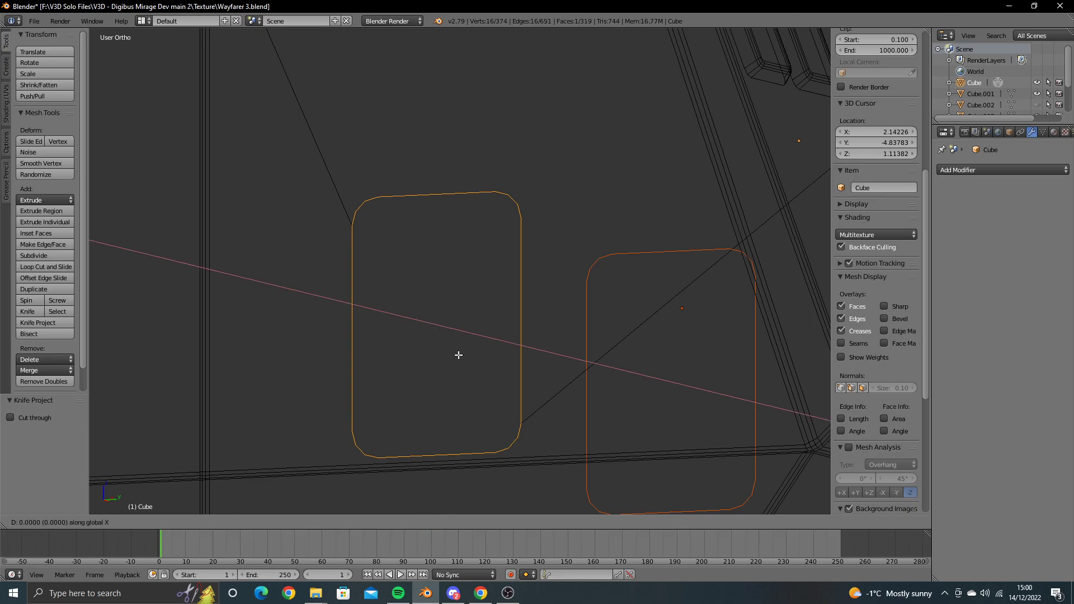
click(415, 354)
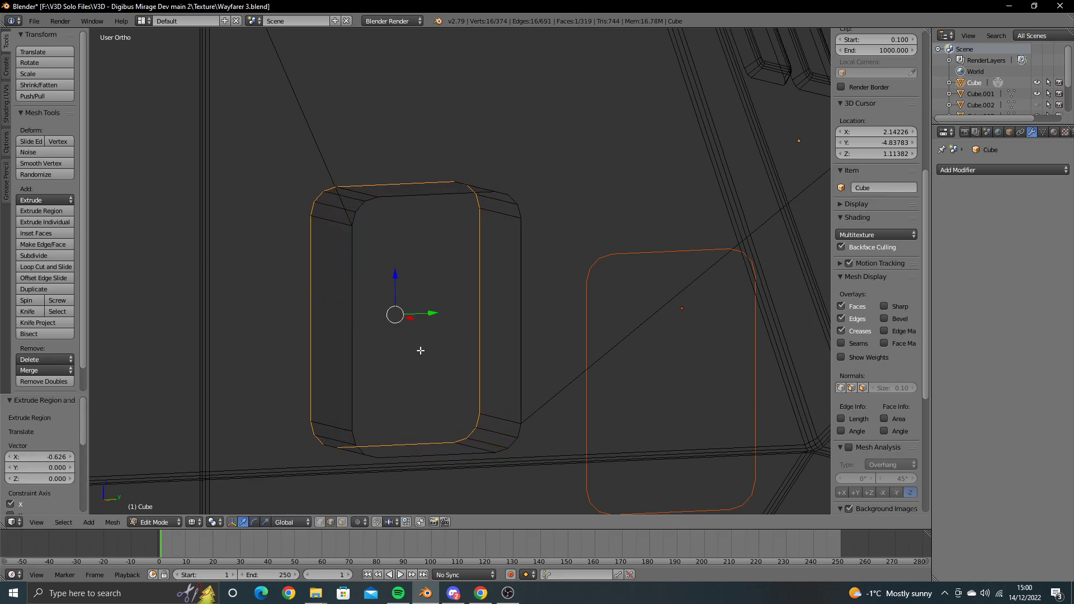
key(s)
click(514, 327)
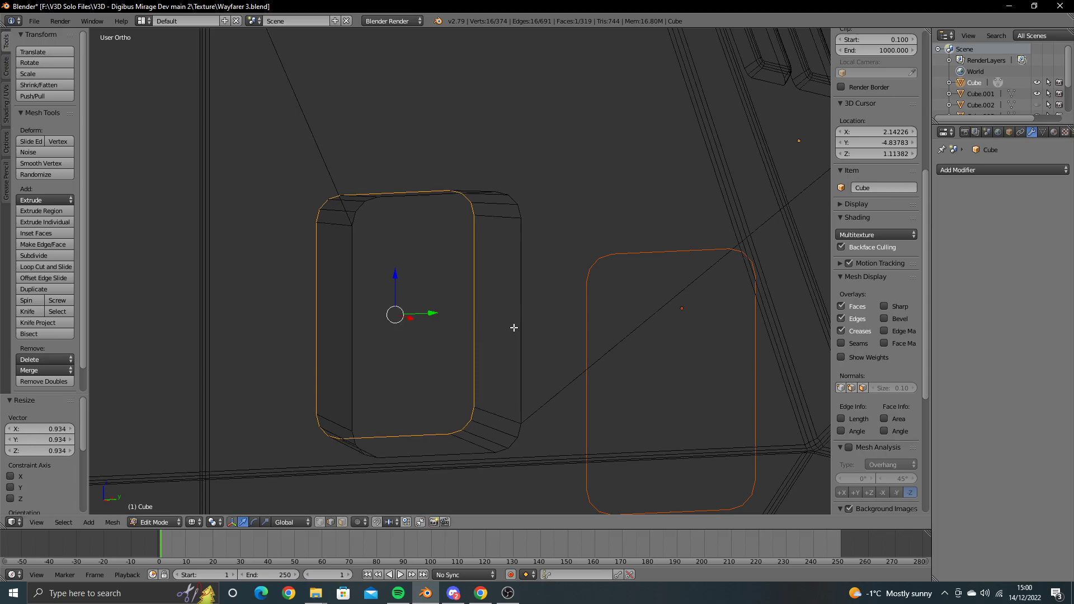
key(KP_3)
key(Tab)
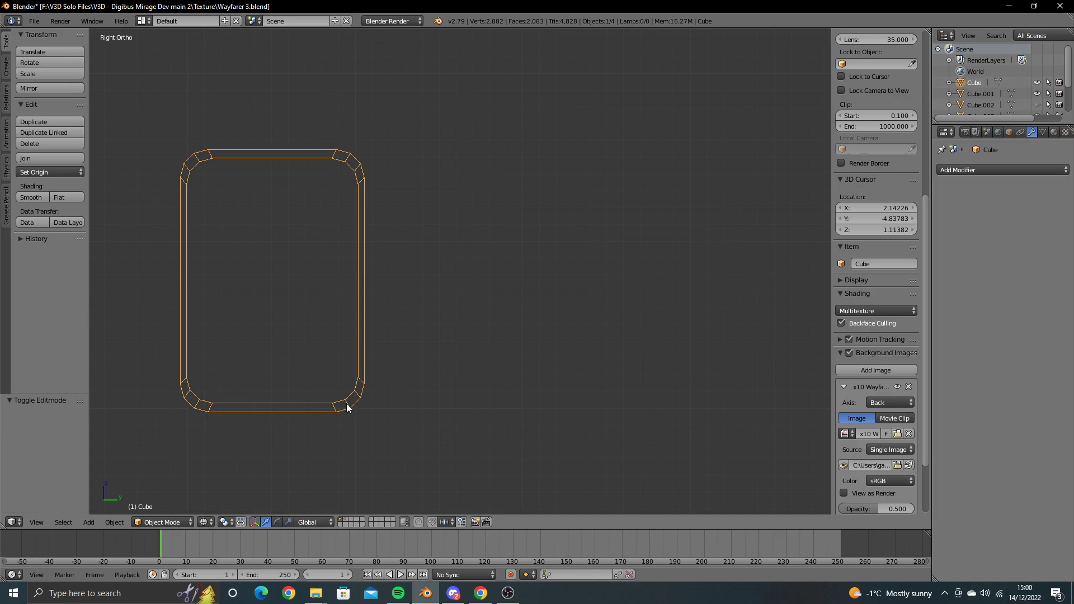
Step: Hide the cutter, then scale the recess's inner panel to 0.917 and stretch it 1.048 along Z
key(h)
key(z)
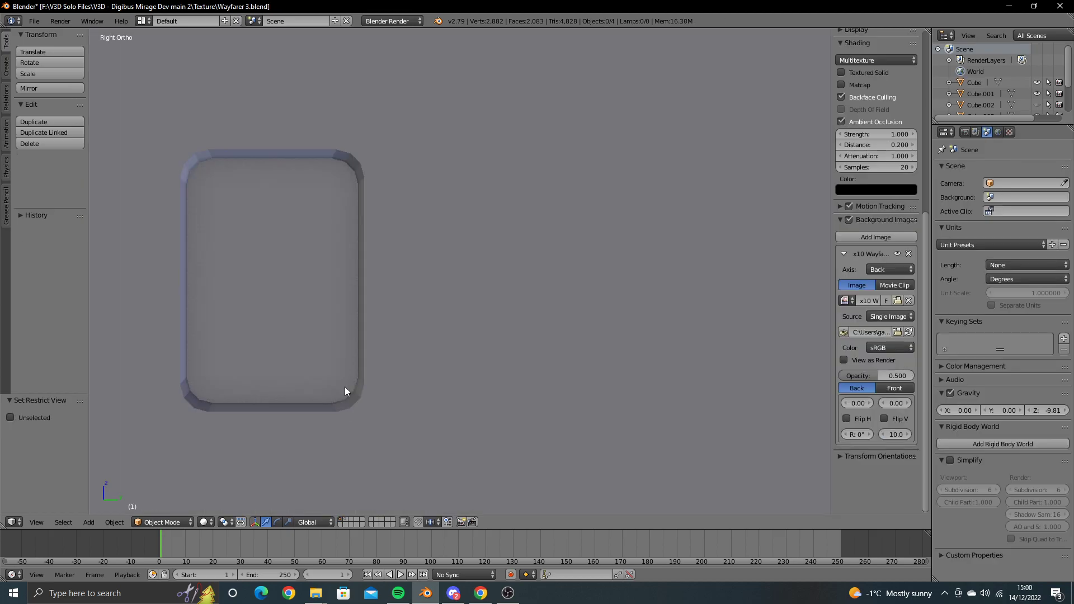
key(Tab)
mouse_move(329, 384)
shift+middle_down()
mouse_move(460, 384)
mouse_move(458, 399)
shift+middle_up()
scroll(460, 386, up, 2)
key(s)
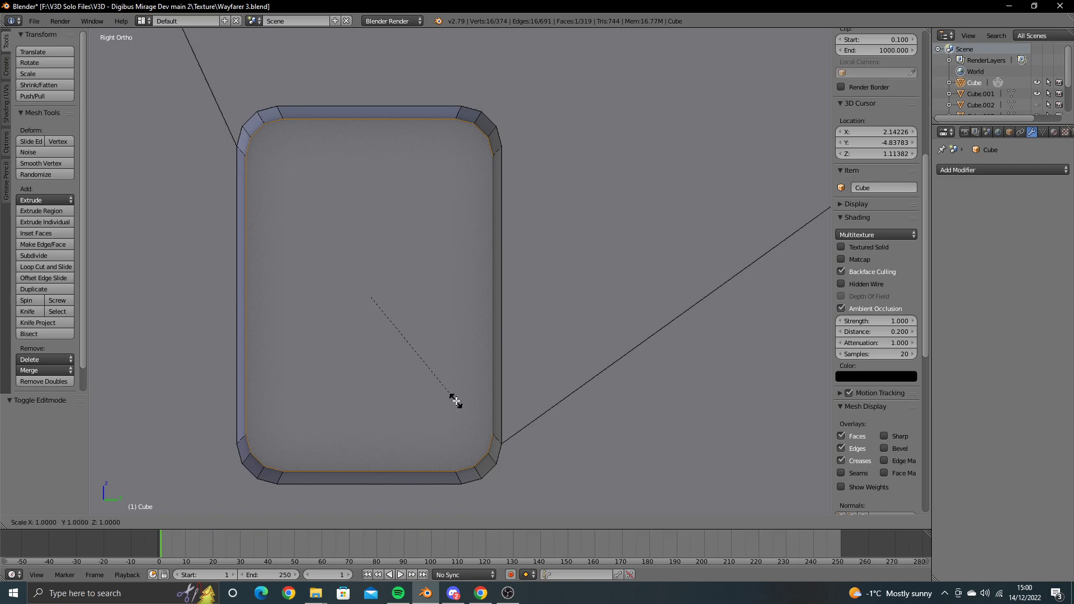
click(510, 402)
key(s)
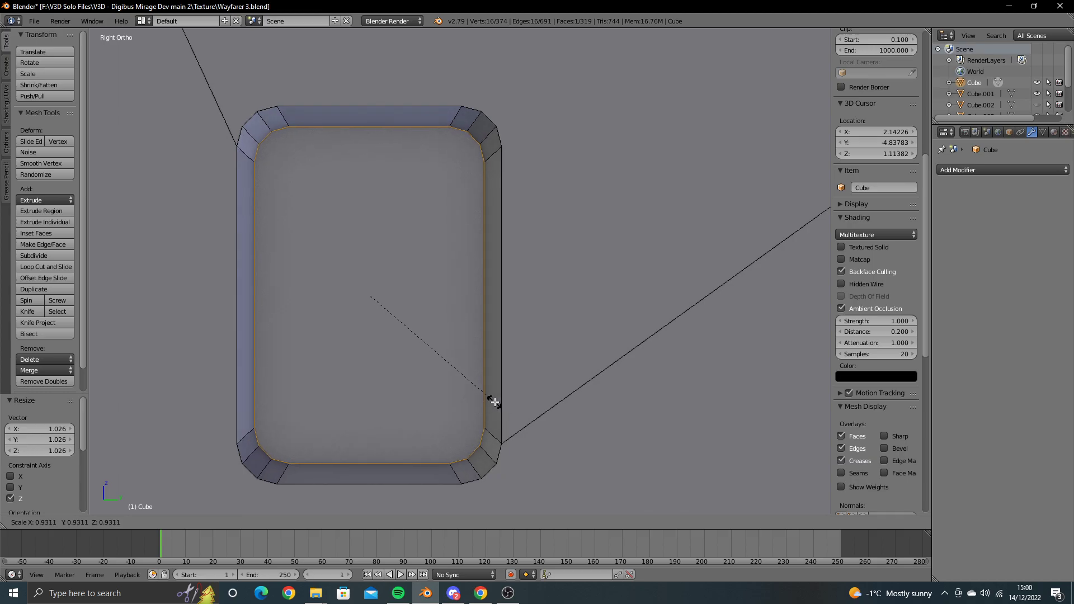
click(493, 401)
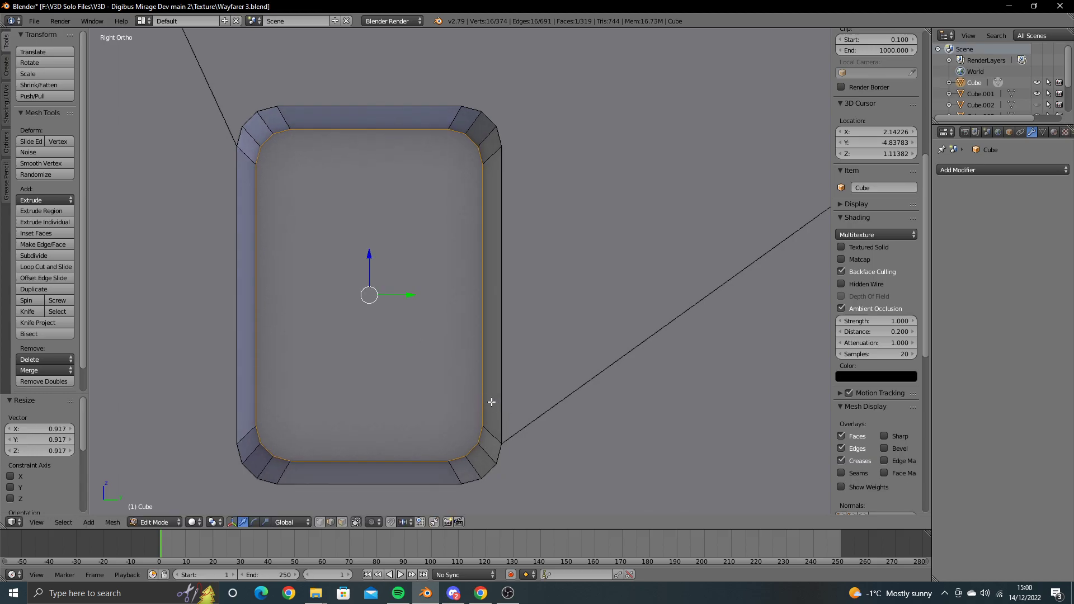
key(s)
key(z)
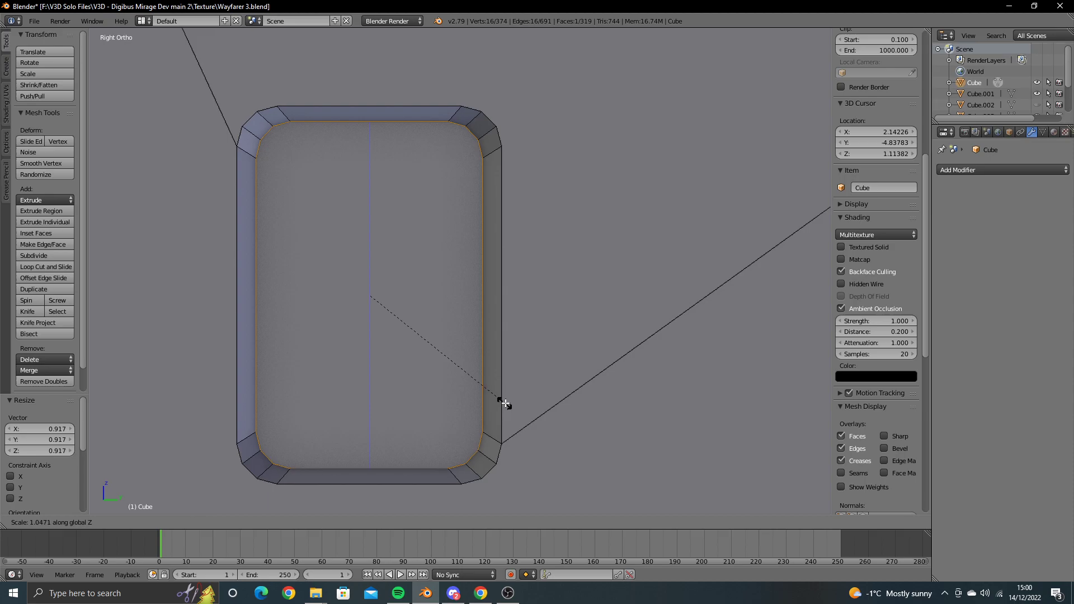
click(504, 404)
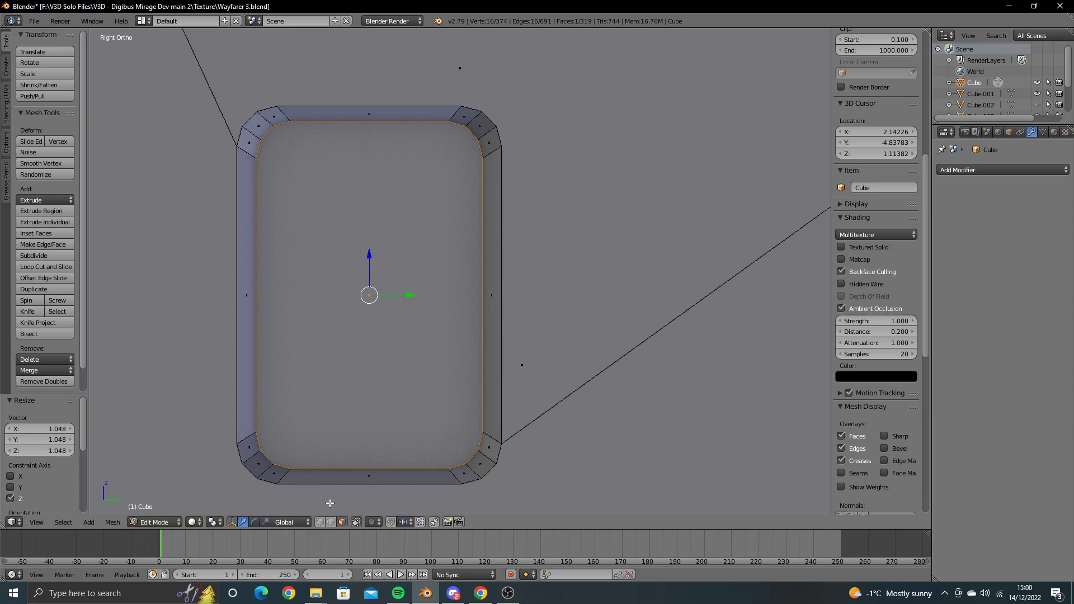
Step: Shade smooth the faces at all four rounded corners of the recess
right_click(274, 472)
ctrl+shift+right_click(253, 449)
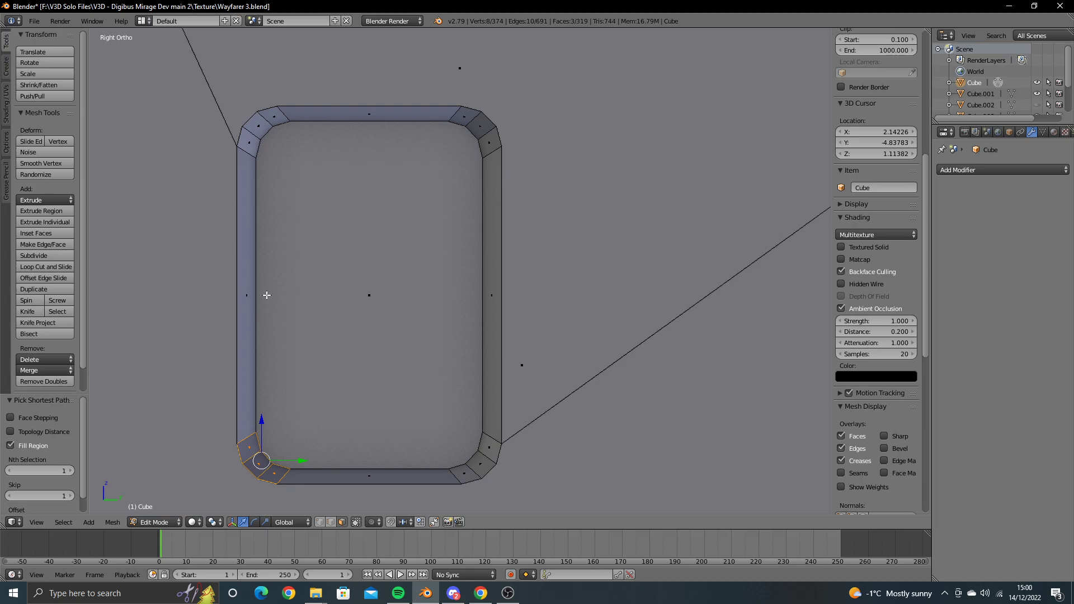
shift+right_click(249, 142)
ctrl+shift+right_click(273, 120)
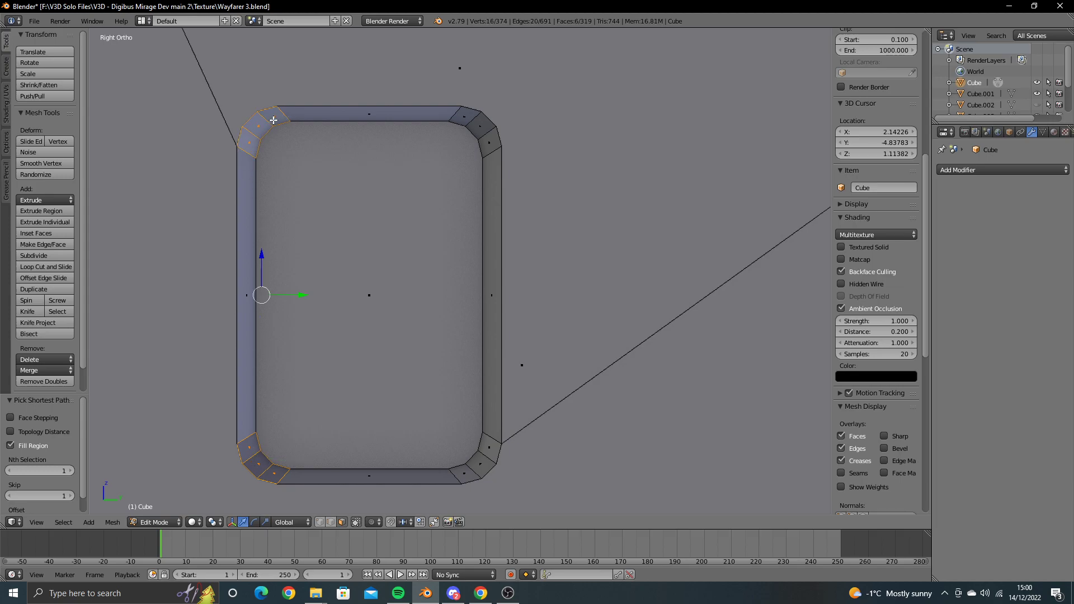
shift+right_click(464, 124)
ctrl+shift+right_click(496, 140)
shift+right_click(489, 448)
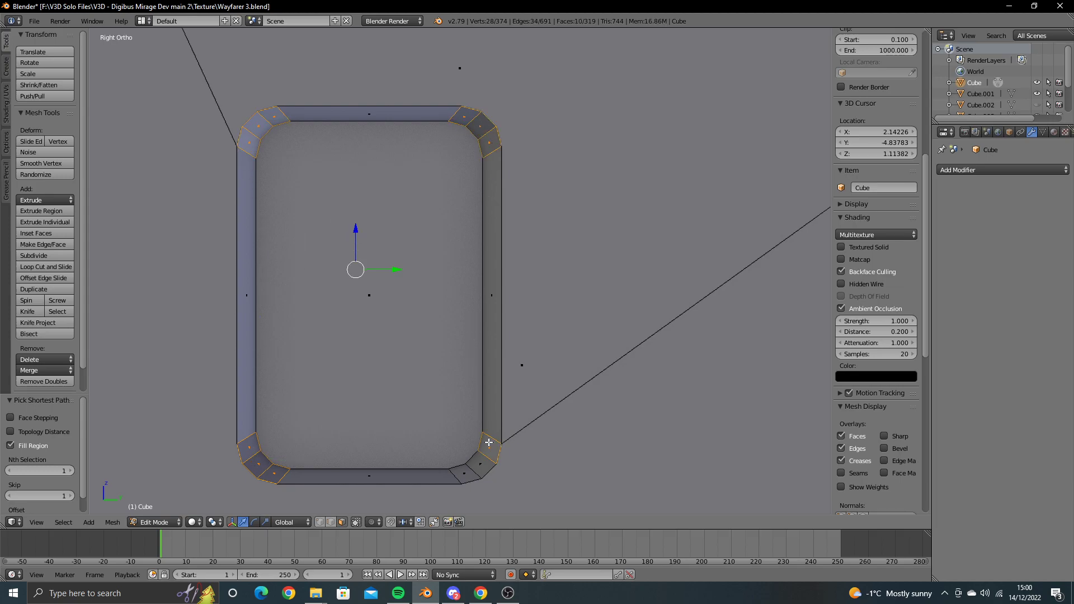
ctrl+shift+right_click(467, 473)
key(w)
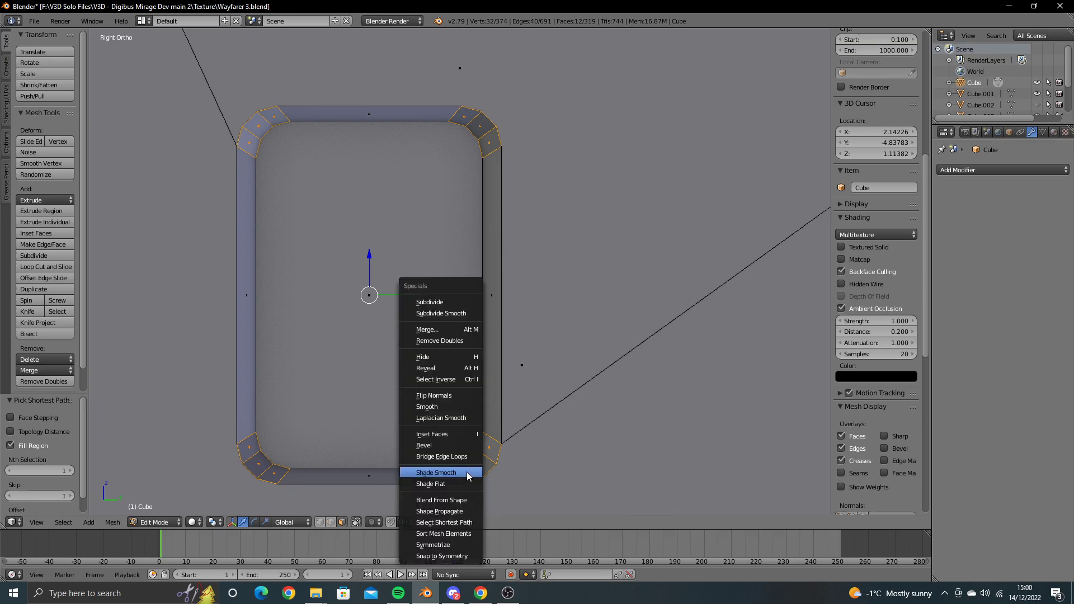
click(468, 475)
key(Tab)
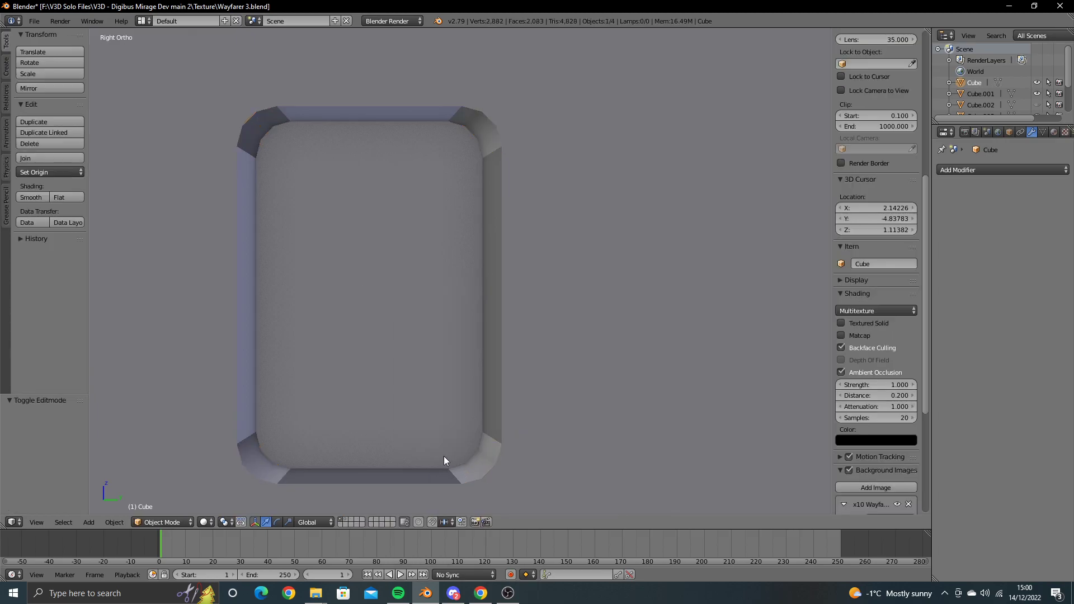
scroll(392, 420, down, 2)
middle_drag(392, 421, 472, 426)
Step: Apply smooth shading to the recess's side face loop
key(Tab)
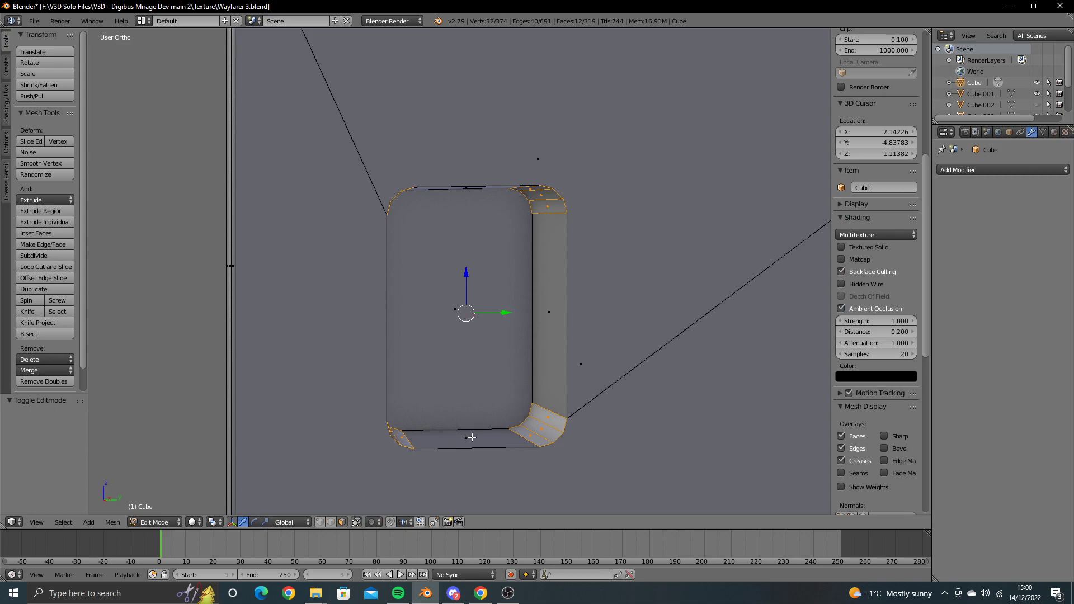
mouse_move(559, 333)
middle_down()
mouse_move(463, 294)
mouse_move(347, 324)
mouse_move(239, 389)
mouse_move(326, 398)
middle_up()
alt+right_click(453, 266)
shift+right_click(231, 387)
key(w)
click(230, 387)
key(Tab)
Step: After viewing the reference photos, move the recess's inner edge loop outward by 0.551
click(480, 593)
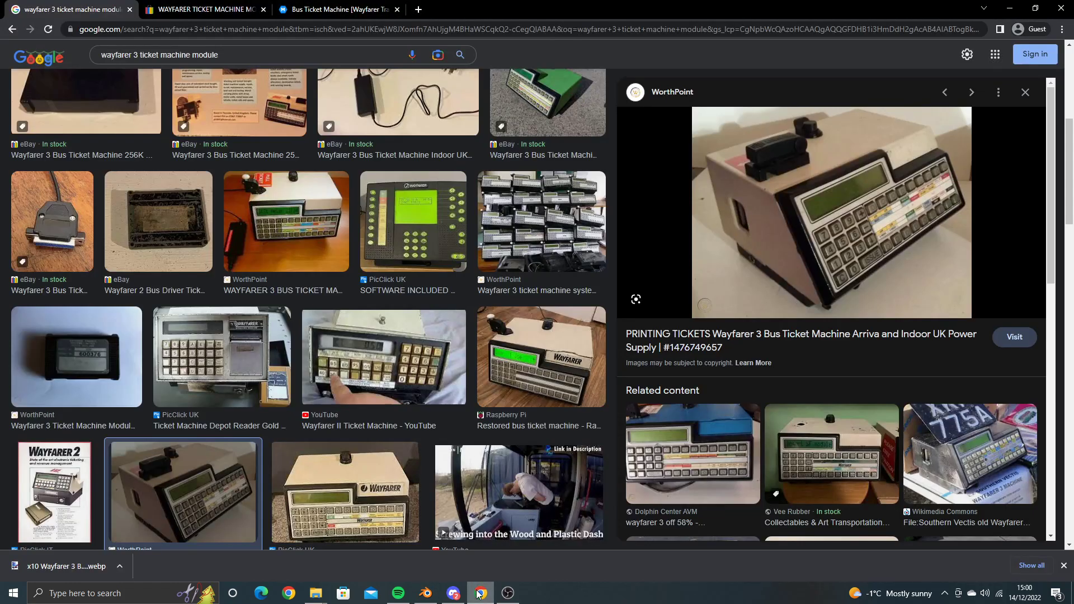
click(480, 593)
mouse_move(436, 501)
middle_down()
mouse_move(479, 478)
mouse_move(461, 364)
middle_up()
key(Tab)
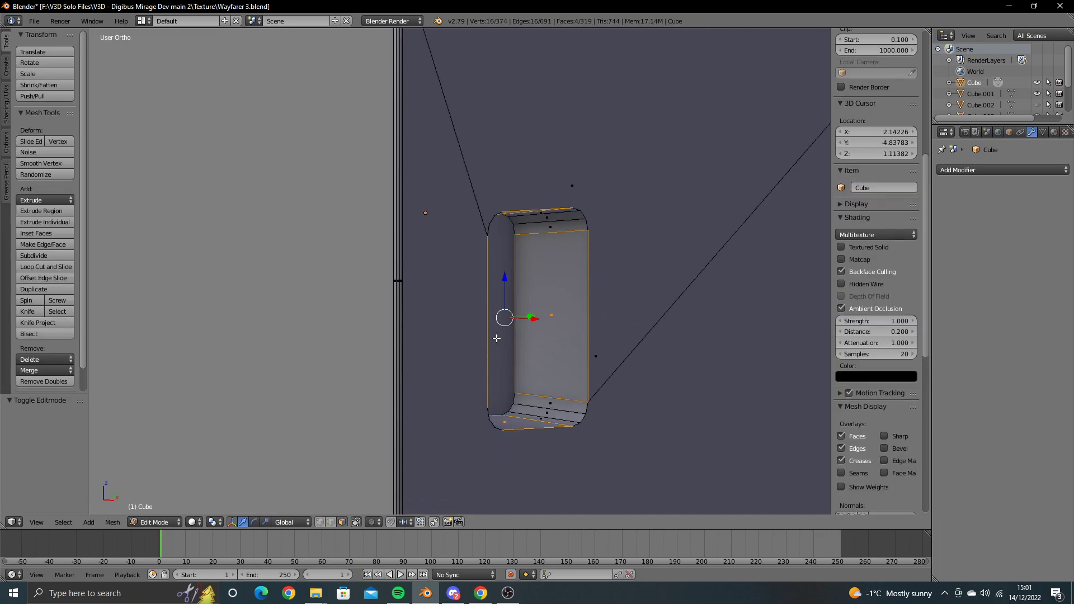
right_click(503, 353)
drag(490, 314, 541, 355)
mouse_move(542, 355)
middle_down()
mouse_move(582, 402)
mouse_move(559, 407)
mouse_move(566, 438)
mouse_move(532, 458)
middle_up()
key(ctrl+z)
middle_drag(373, 421, 330, 418)
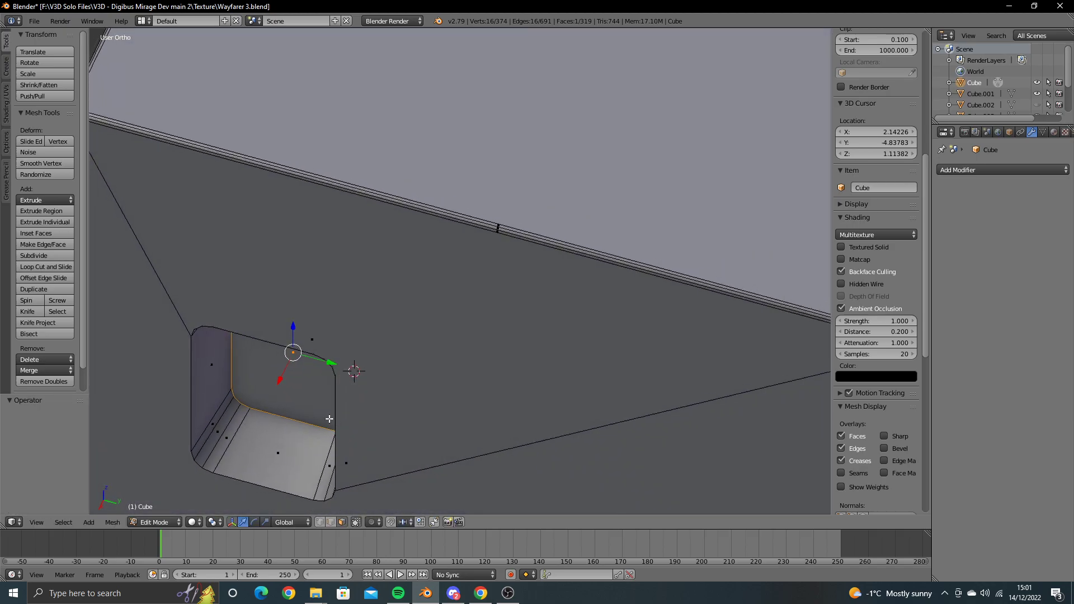
drag(280, 374, 267, 426)
key(alt+Tab)
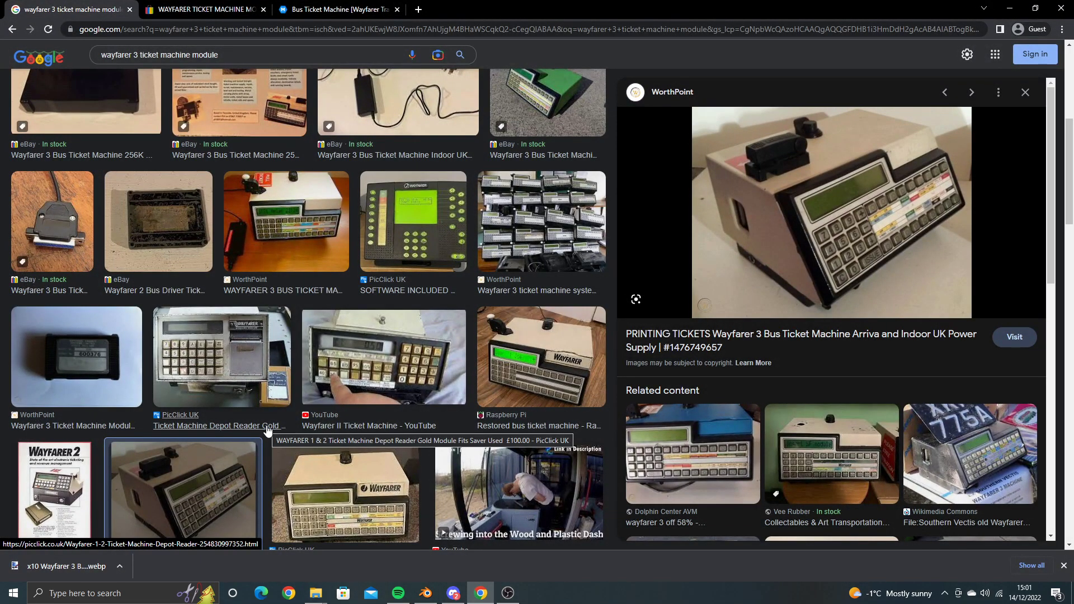
Step: Bevel the recess's inner rim loop with three segments (0.013)
key(alt+Tab)
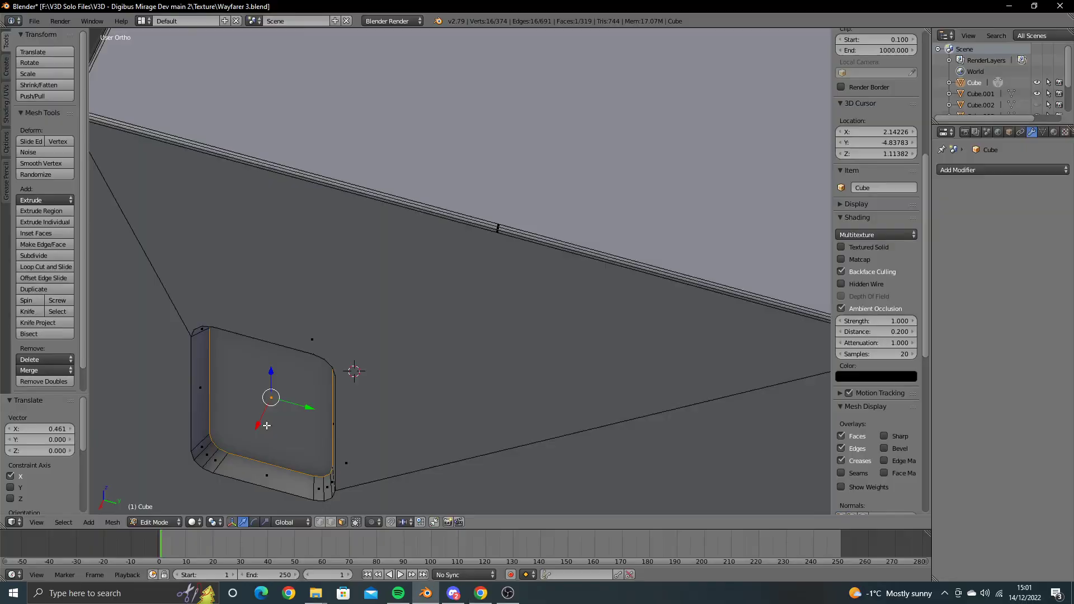
middle_drag(266, 426, 274, 391)
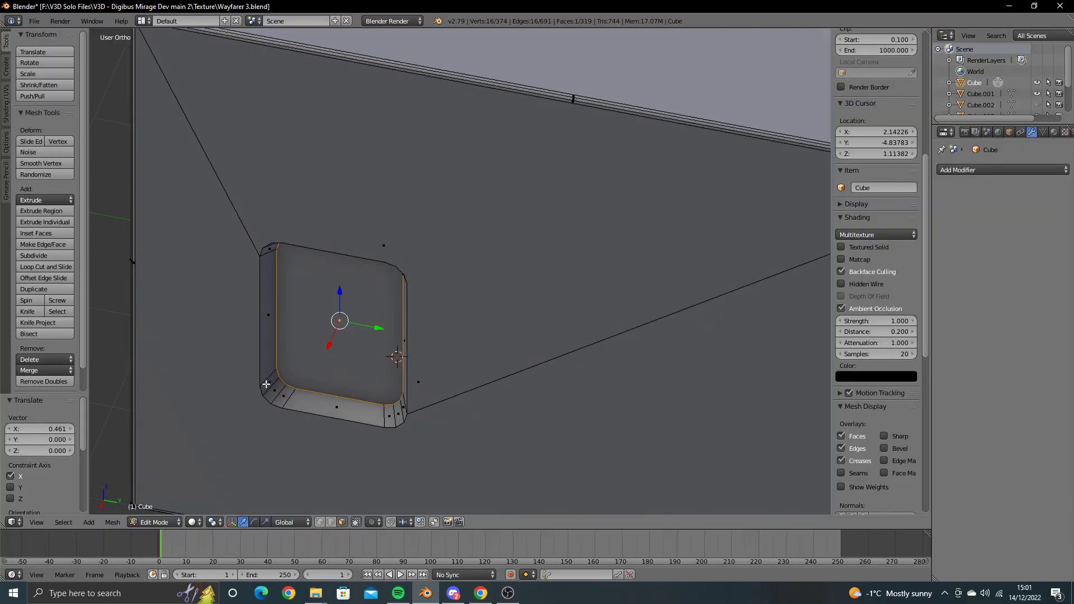
scroll(282, 350, up, 2)
shift+middle_drag(282, 350, 350, 351)
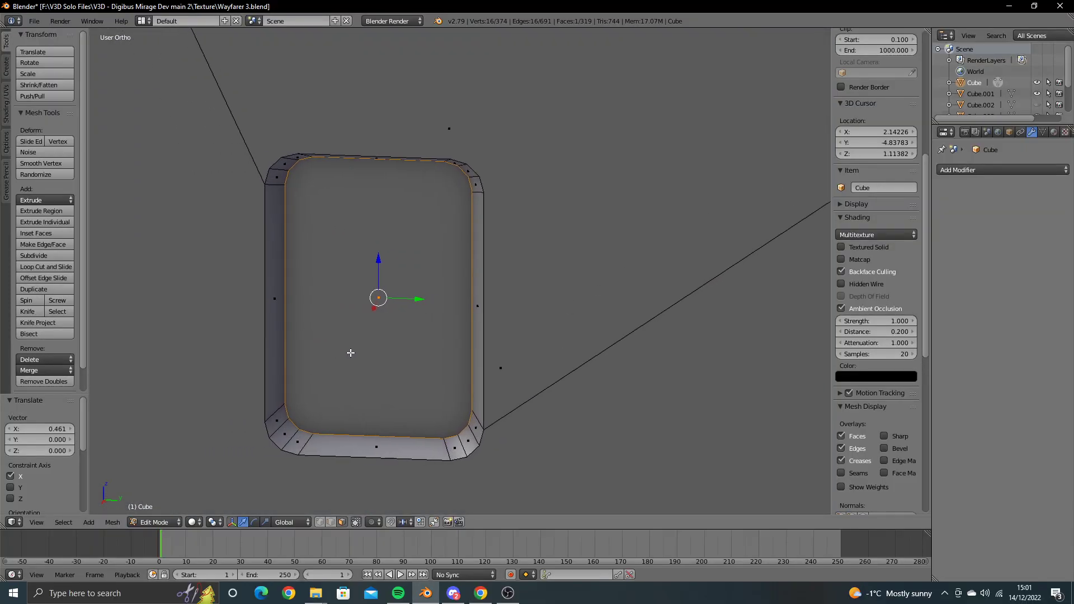
key(ctrl+b)
scroll(361, 363, up, 1)
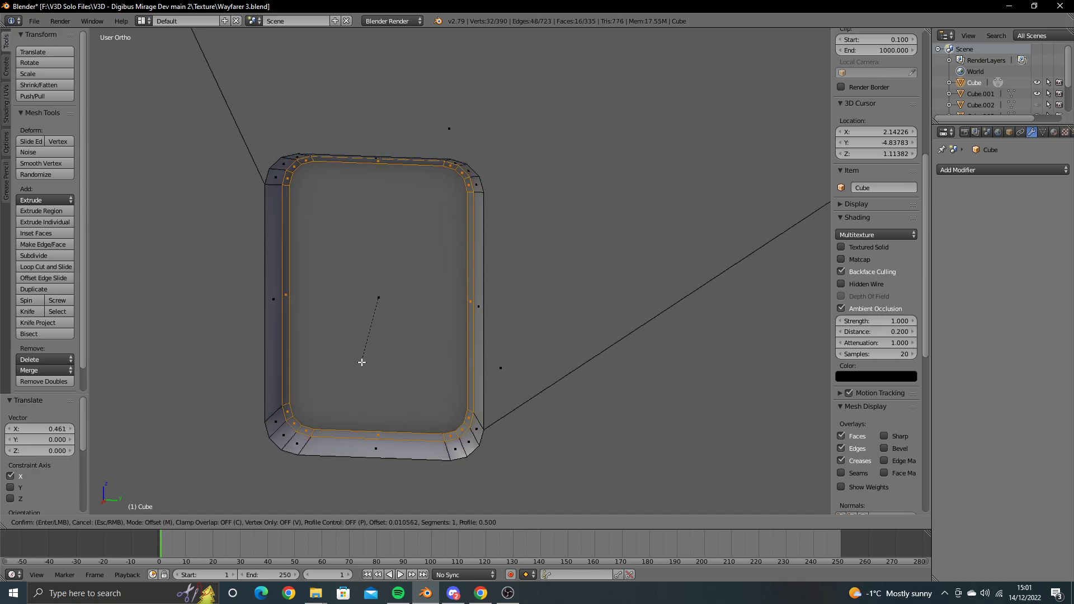
scroll(361, 362, up, 1)
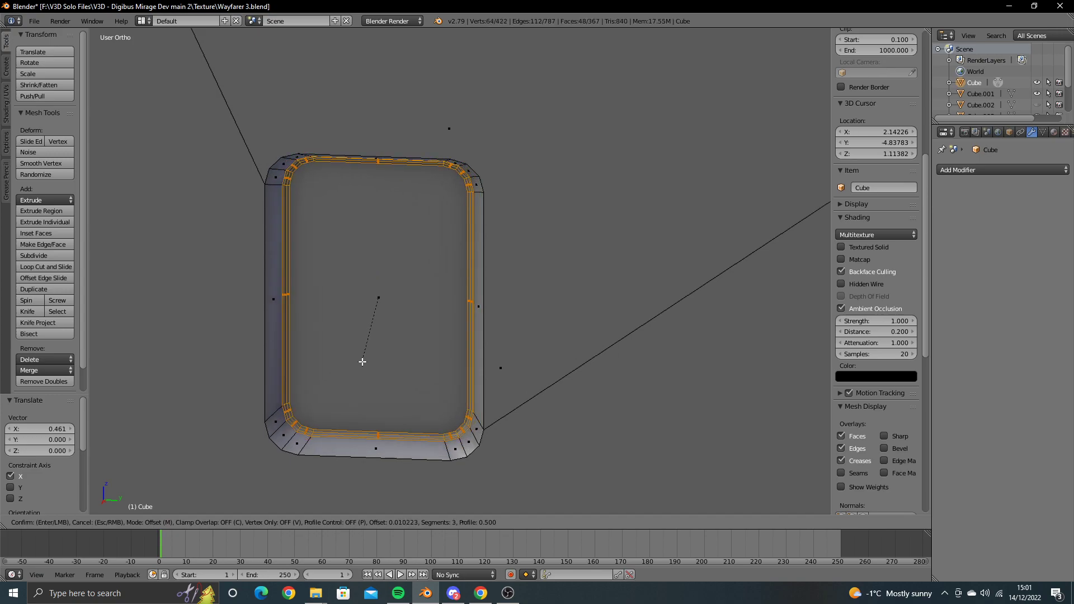
click(358, 367)
Step: Smooth-shade the bevelled inner rim, check it in object mode, then pick an outer-rim edge
key(w)
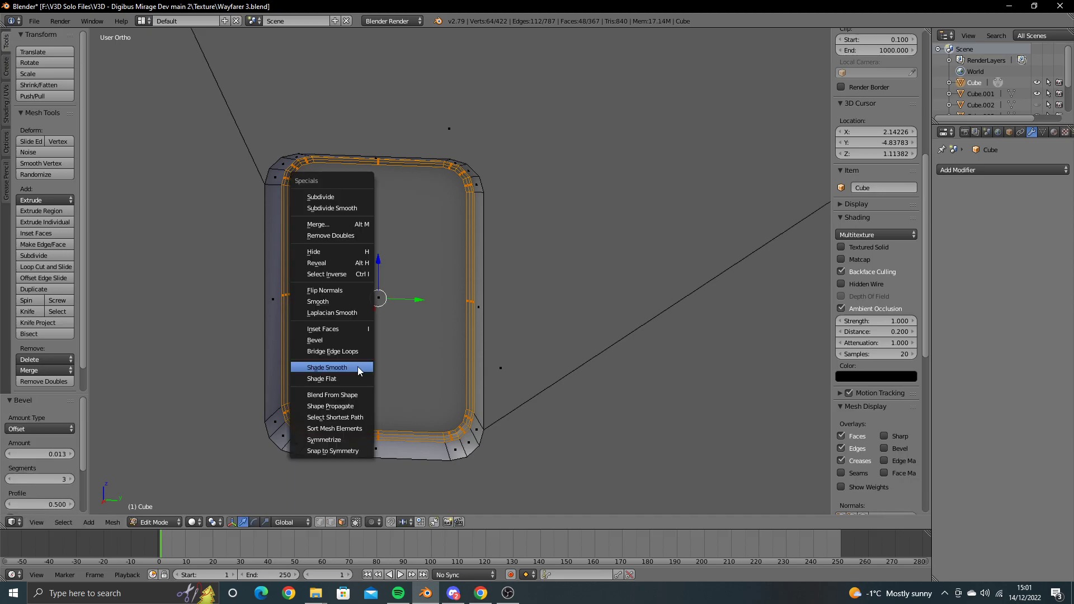
click(358, 365)
key(Tab)
mouse_move(358, 383)
shift+middle_down()
mouse_move(402, 367)
mouse_move(320, 390)
shift+middle_up()
key(Tab)
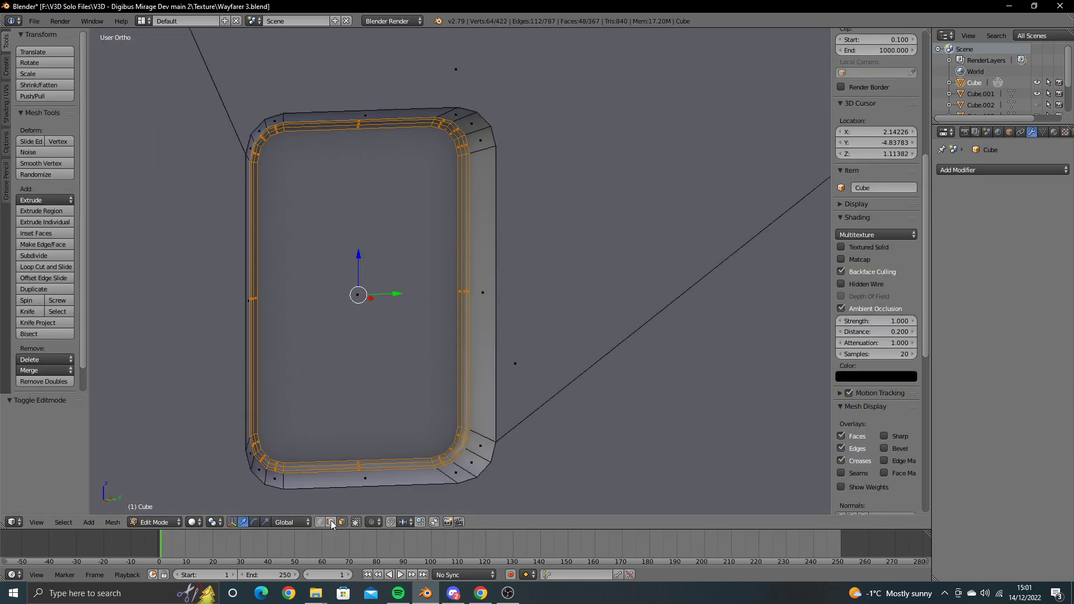
ctrl+right_click(351, 493)
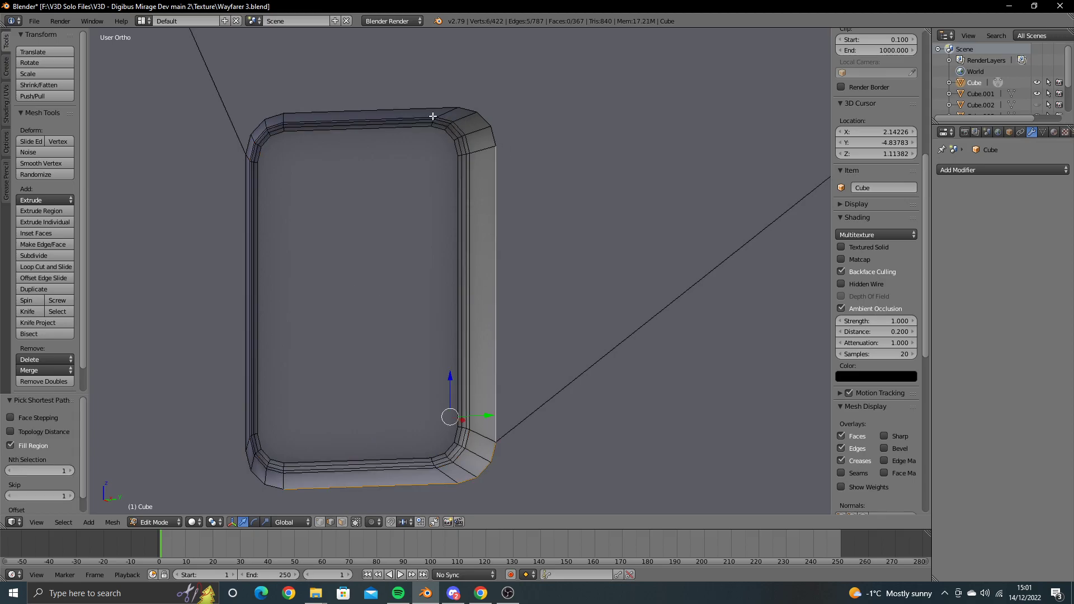
Step: Select the recess's outer rim edge path around the right, top and left sides
ctrl+right_click(255, 129)
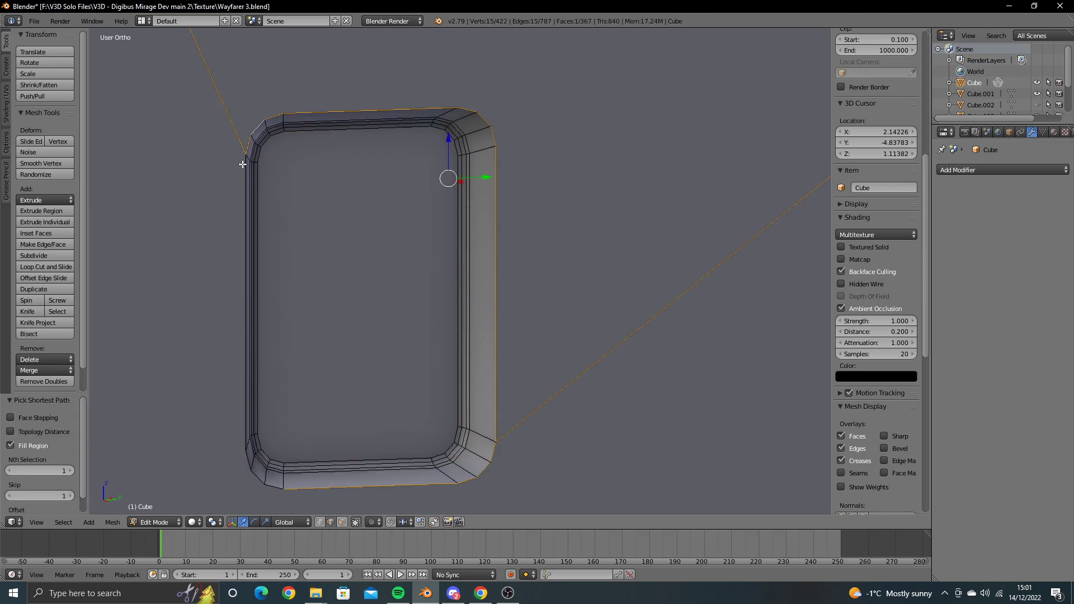
key(ctrl+z)
ctrl+right_click(472, 107)
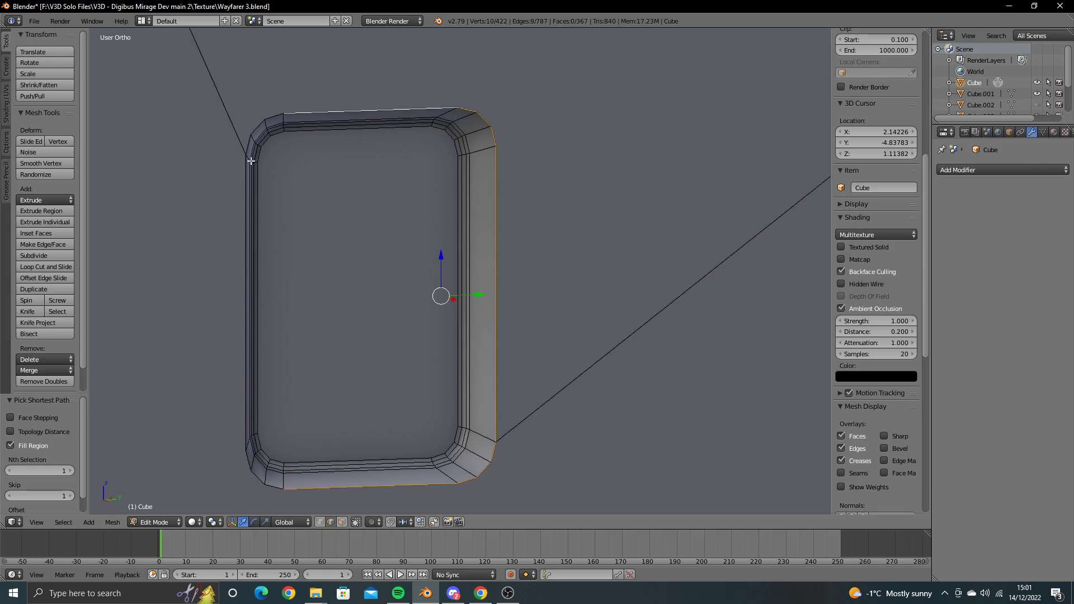
ctrl+right_click(238, 204)
ctrl+right_click(272, 493)
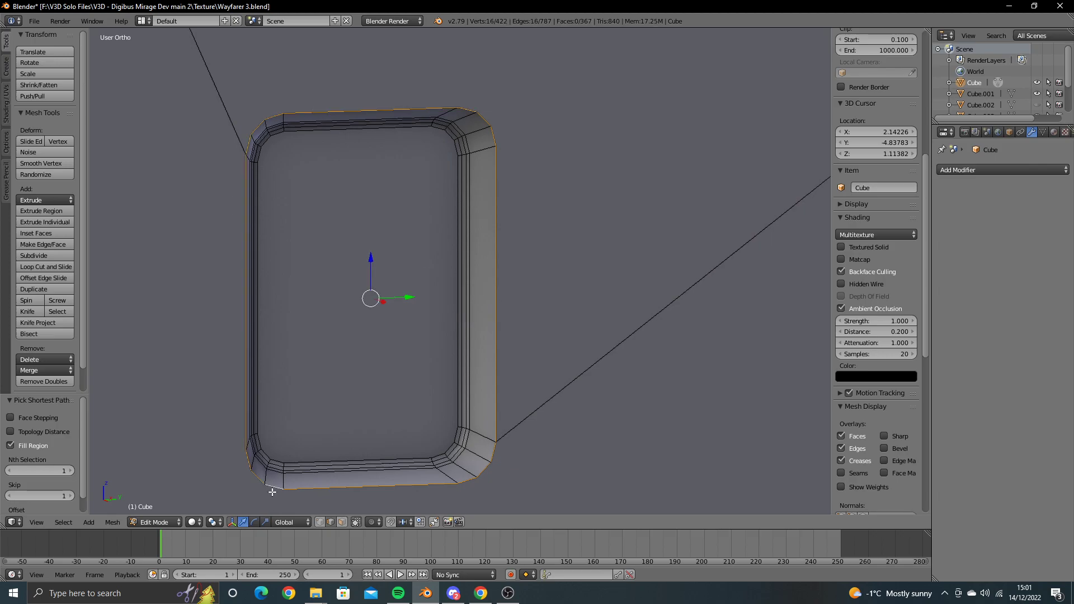
Step: Bevel the outer rim 0.024 with three segments and shade it smooth in object mode
key(ctrl+b)
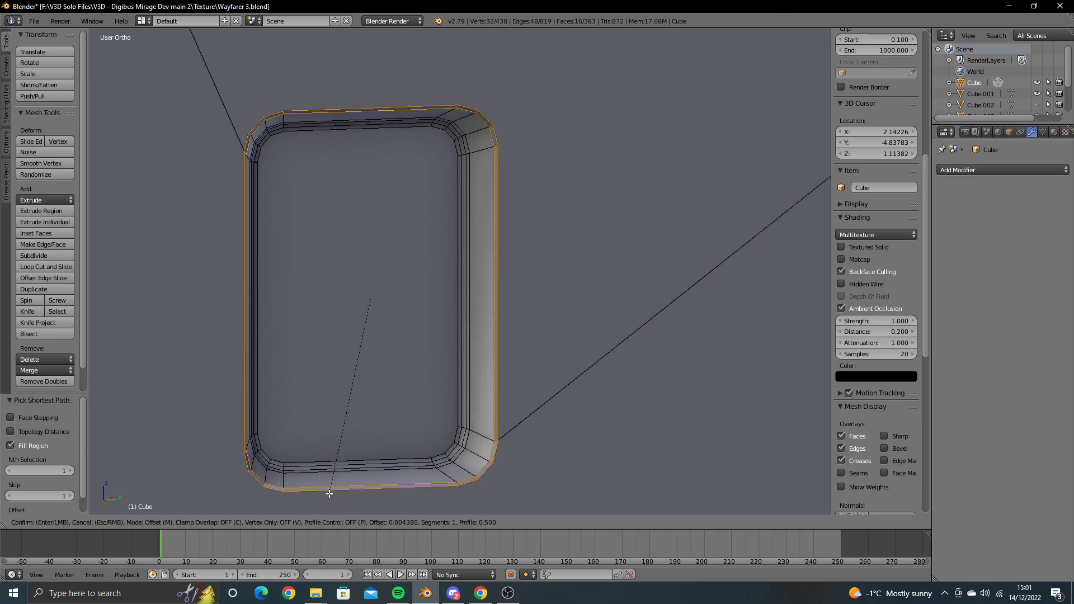
scroll(331, 490, up, 1)
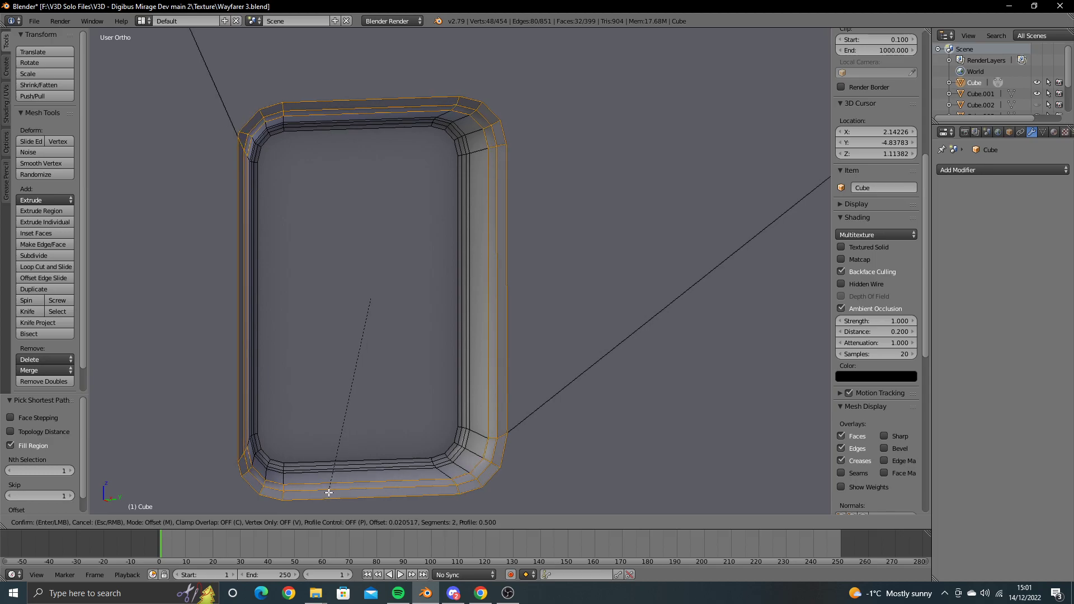
scroll(329, 491, up, 1)
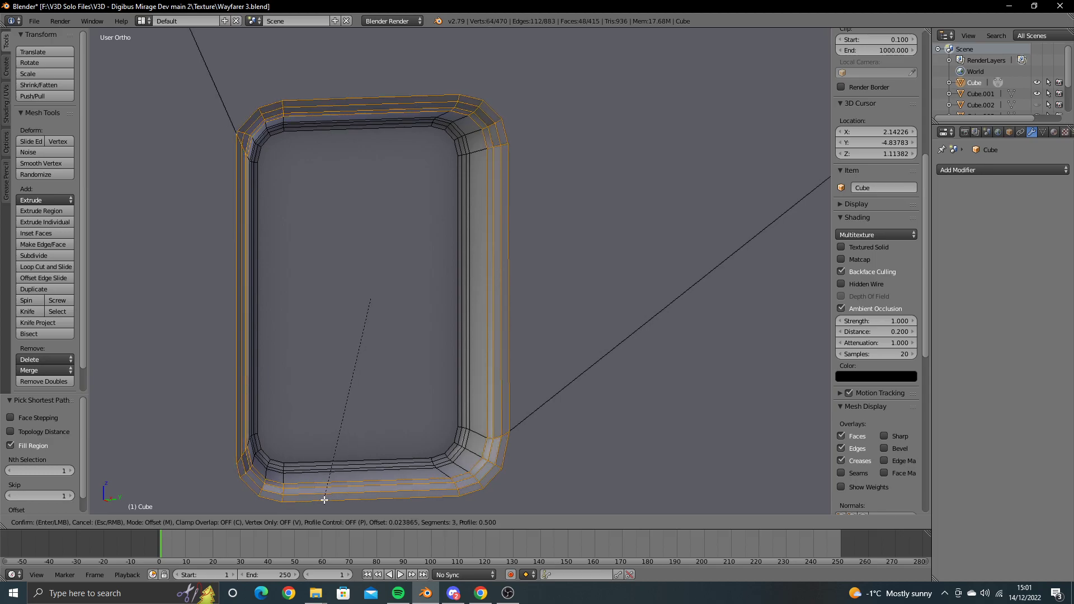
click(324, 502)
key(w)
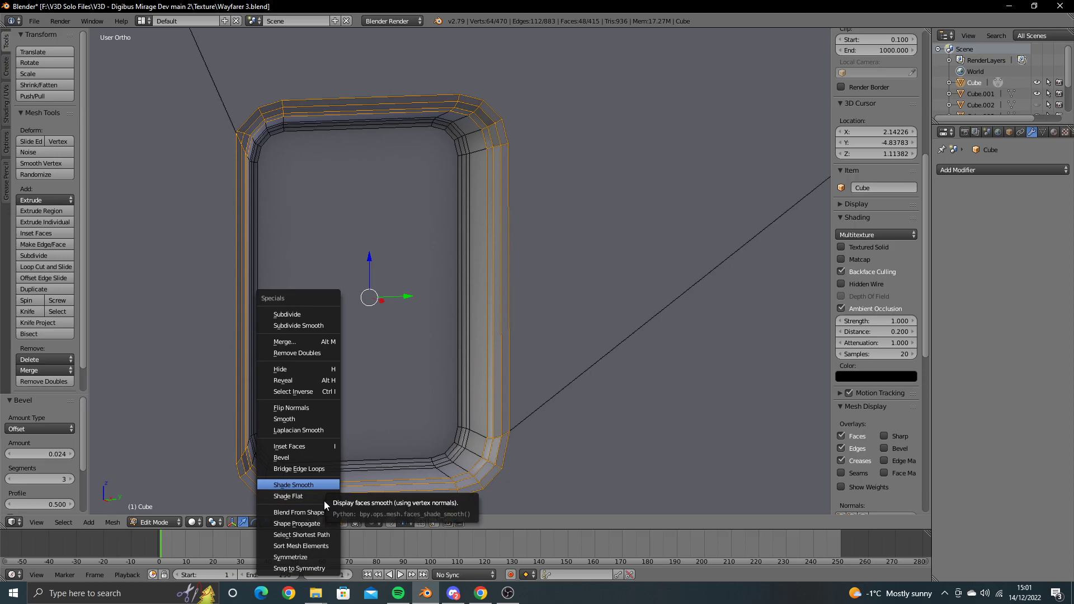
click(326, 484)
key(Tab)
Step: Orbit around the finished recess and deselect everything
scroll(330, 478, down, 2)
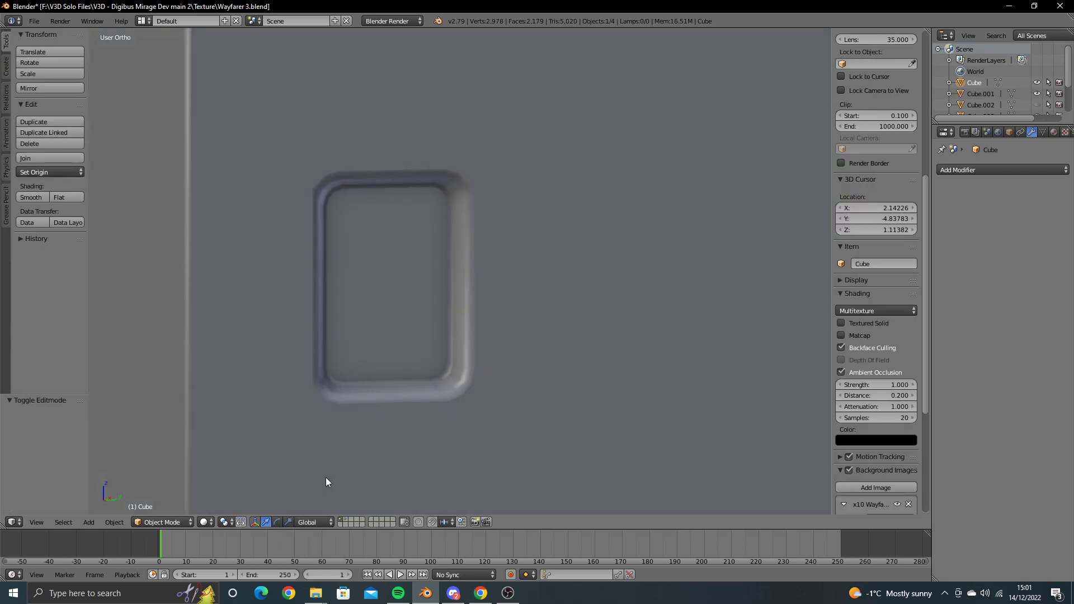
mouse_move(250, 477)
middle_down()
mouse_move(240, 490)
mouse_move(274, 482)
mouse_move(289, 429)
mouse_move(362, 462)
mouse_move(378, 486)
mouse_move(368, 35)
mouse_move(263, 469)
mouse_move(350, 449)
mouse_move(360, 451)
mouse_move(318, 458)
mouse_move(372, 470)
mouse_move(376, 492)
middle_up()
scroll(311, 445, down, 5)
scroll(363, 448, up, 3)
key(a)
scroll(362, 447, down, 2)
Step: Check the reference photos, then view the machine in Right Ortho (Numpad 3)
click(479, 596)
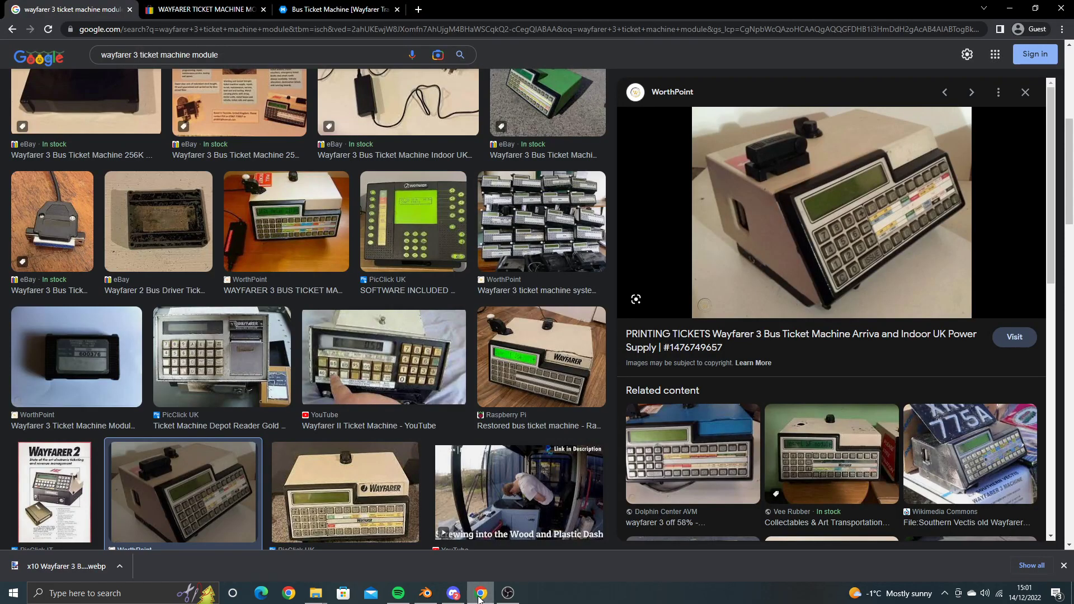
click(426, 593)
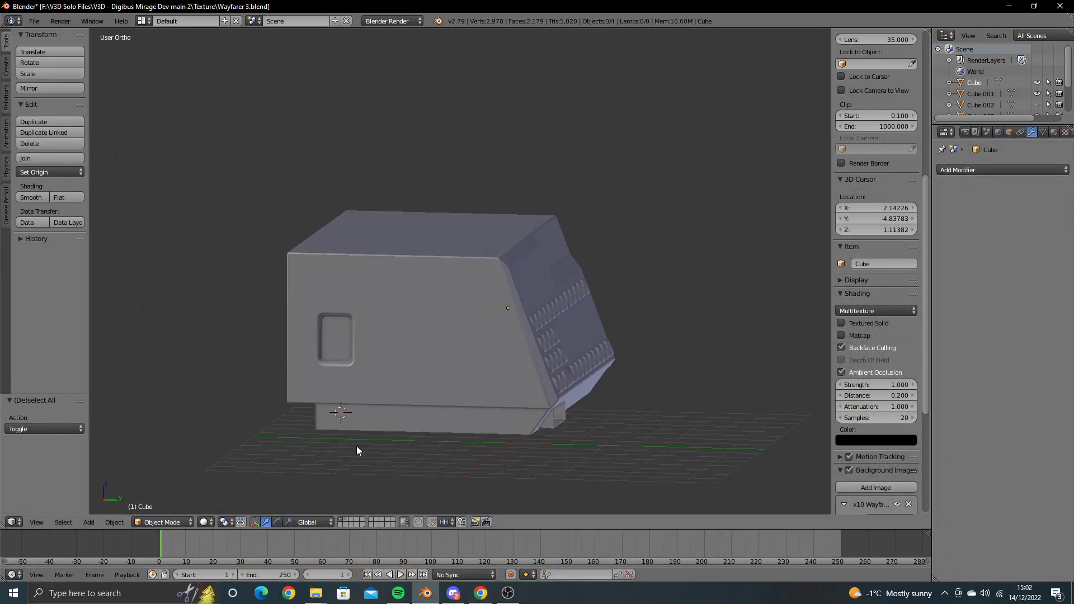
key(KP_3)
scroll(359, 448, up, 2)
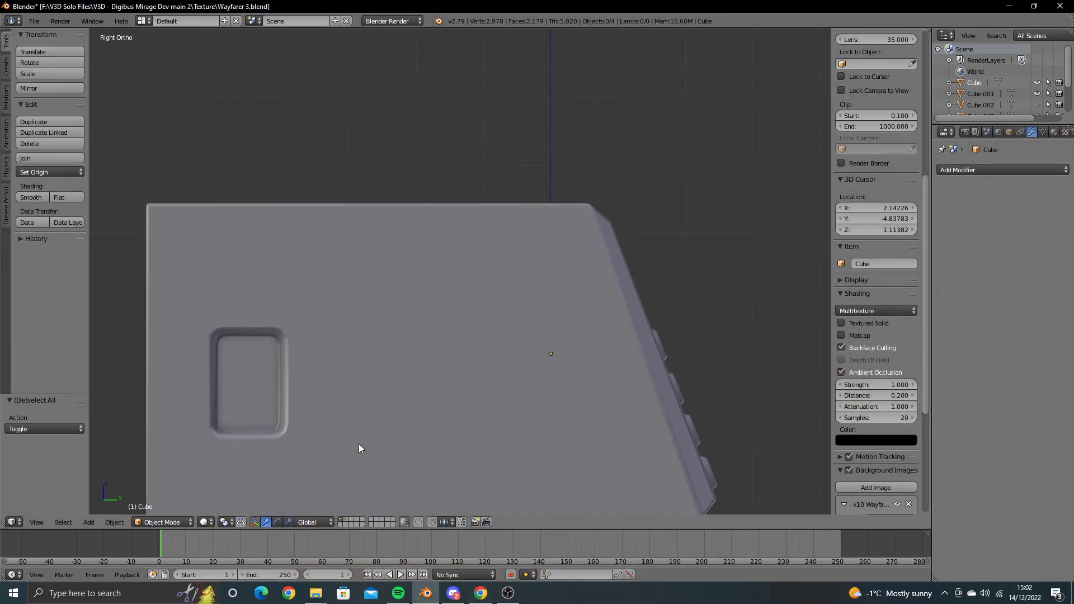
scroll(358, 448, up, 2)
scroll(369, 440, down, 1)
scroll(354, 400, up, 1)
Step: In wireframe edit mode, box-select the right-hand side of the recess
key(Tab)
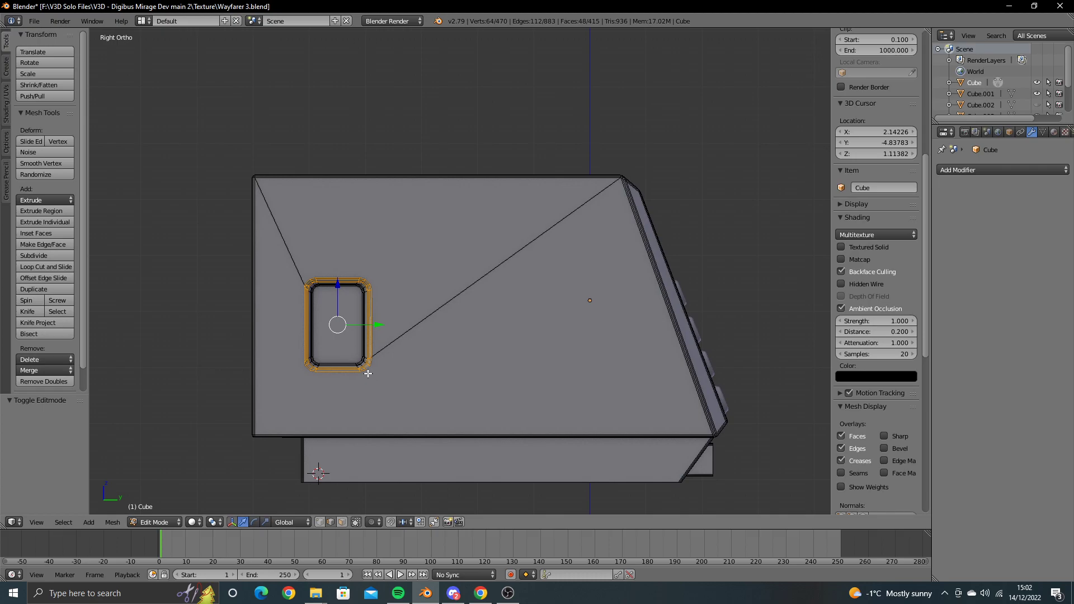
scroll(340, 280, up, 2)
shift+middle_drag(340, 280, 375, 290)
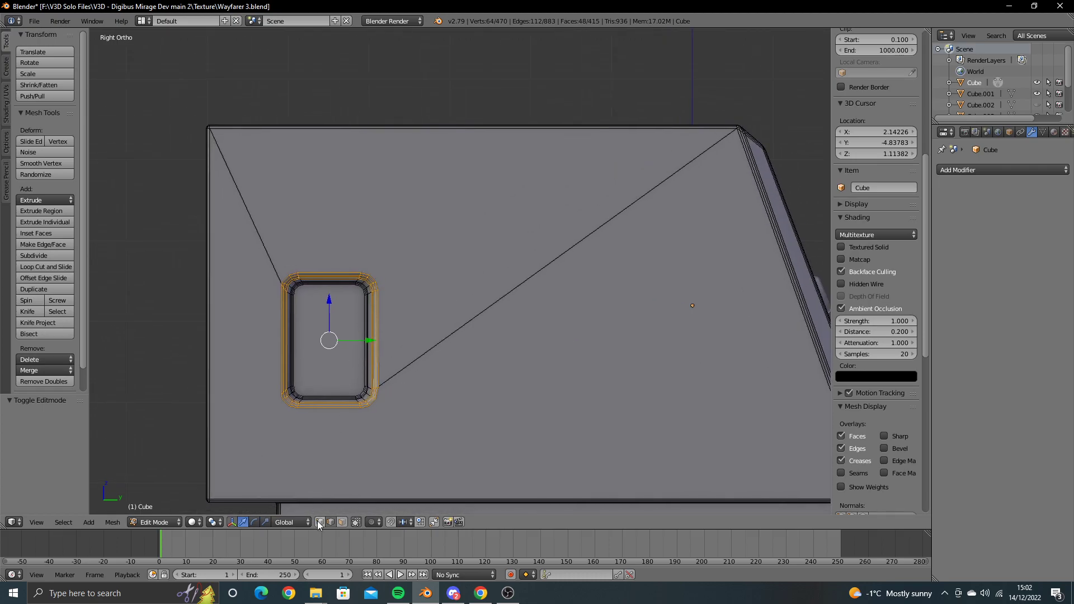
key(a)
key(z)
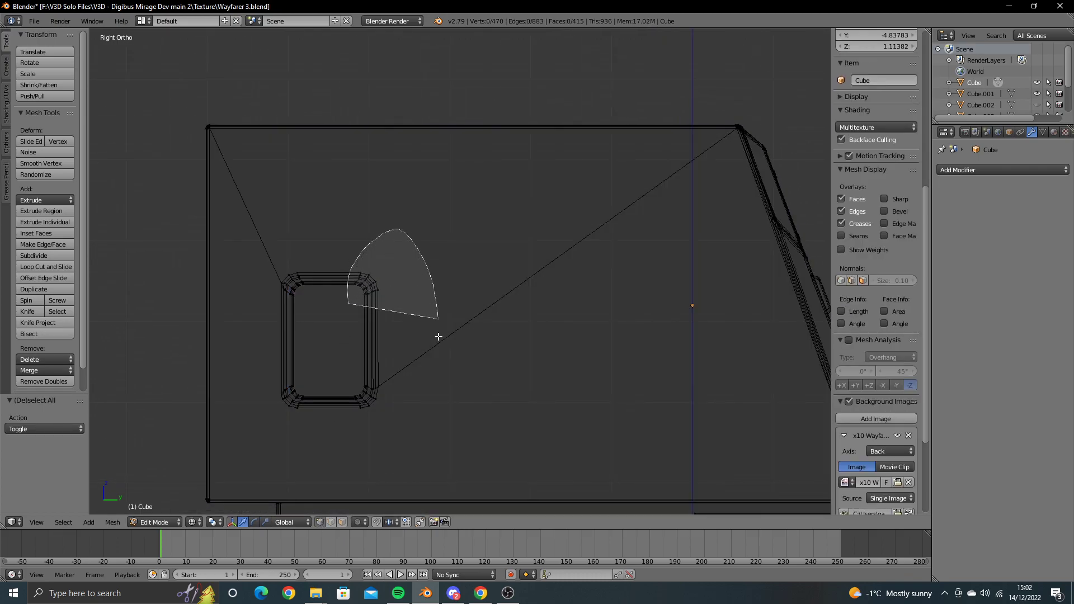
mouse_move(439, 336)
ctrl+mouse_down()
mouse_move(343, 440)
mouse_move(398, 330)
mouse_move(396, 346)
ctrl+mouse_up()
Step: Move the recess's right side -0.042 along Y, then view the whole machine in solid object mode
key(alt+Tab)
key(alt+Tab)
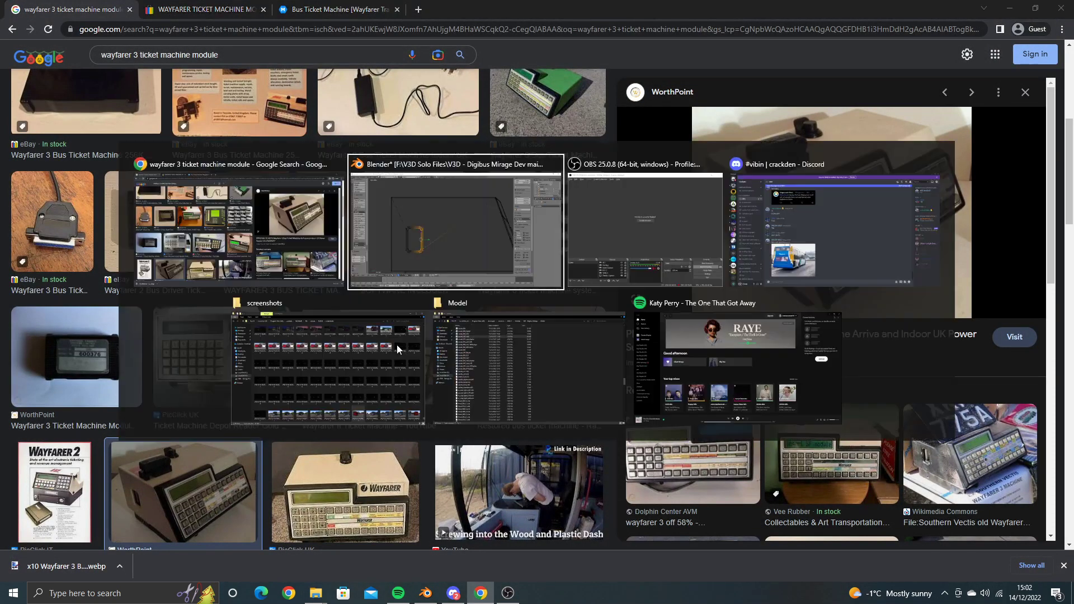
drag(398, 344, 394, 344)
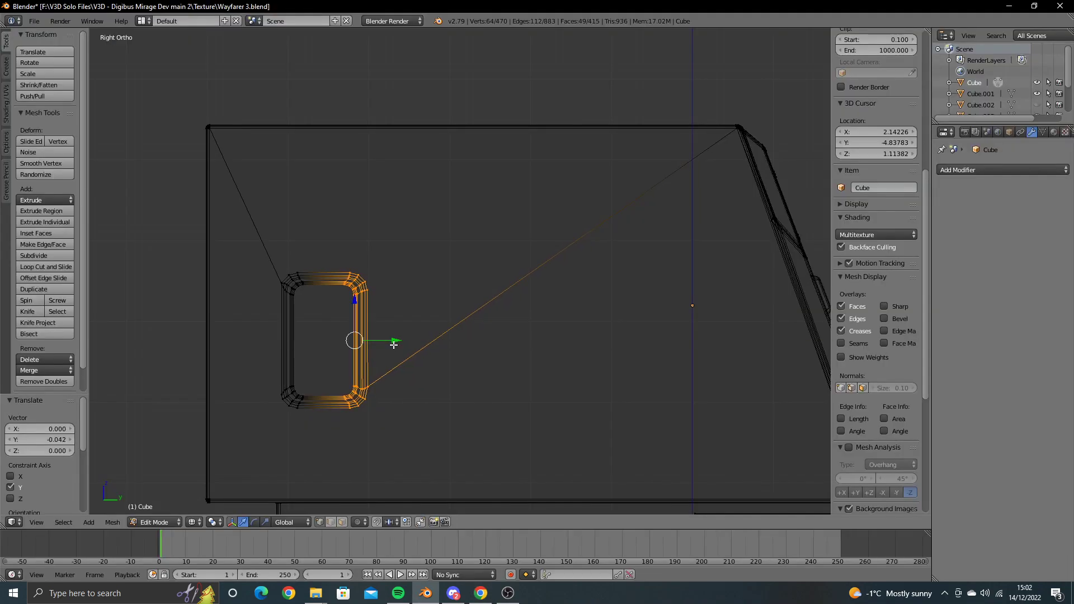
key(z)
key(Tab)
mouse_move(414, 367)
middle_down()
mouse_move(338, 378)
mouse_move(463, 387)
middle_up()
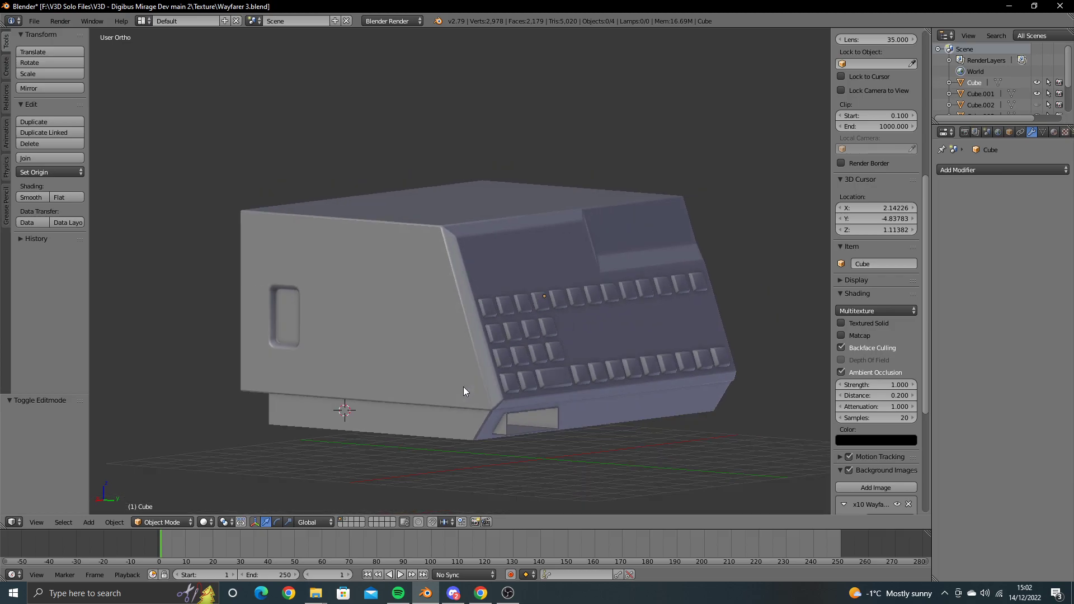
Step: Unhide all parts, move side panel Cube.004 to another layer, and orbit to a three-quarter view
key(alt+h)
right_click(191, 347)
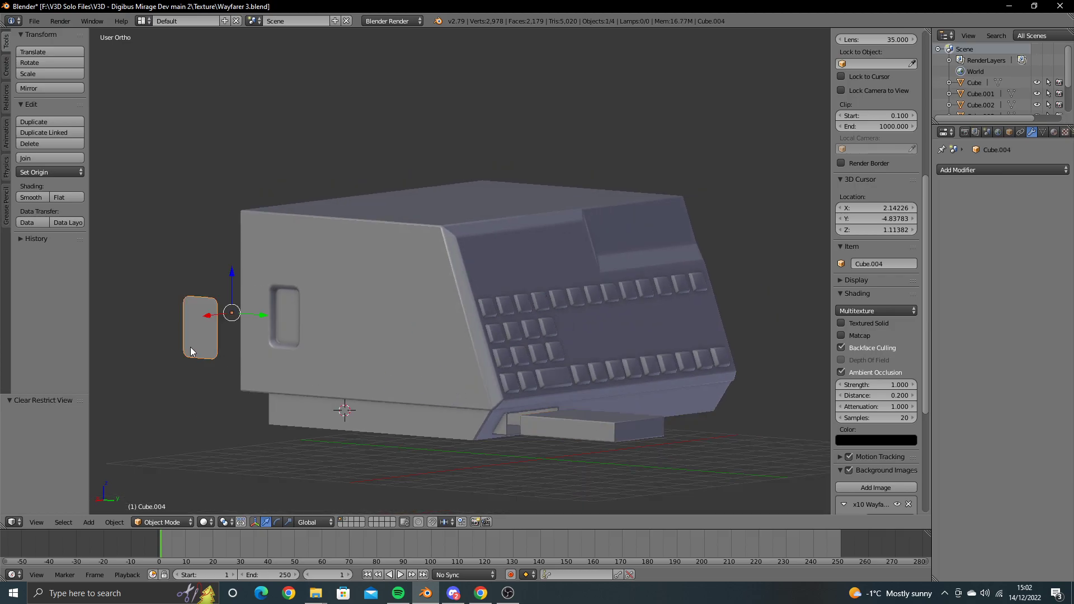
key(m)
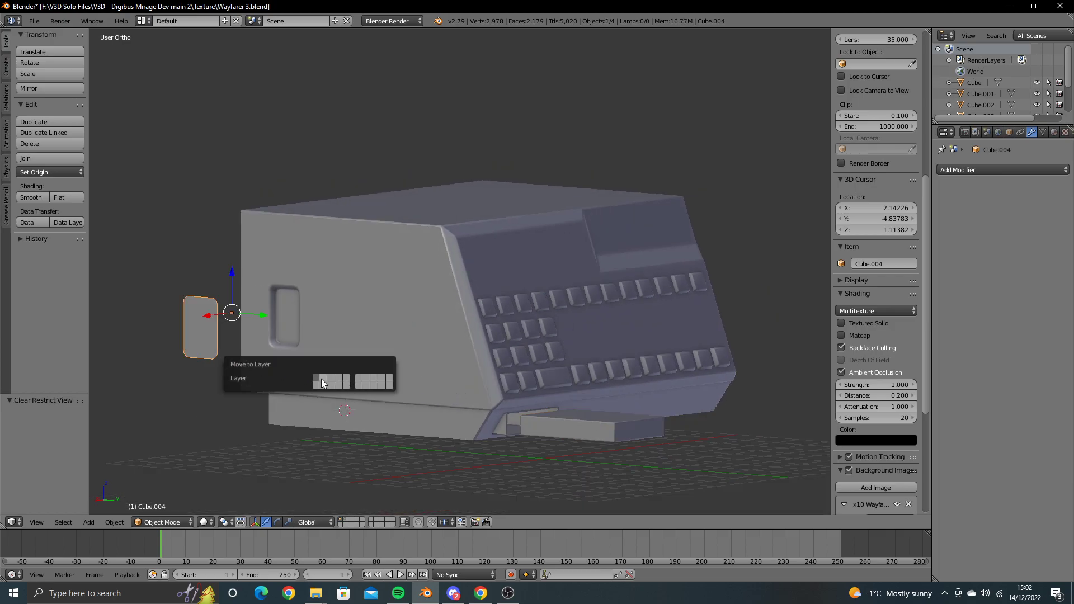
click(327, 377)
middle_drag(275, 359, 307, 373)
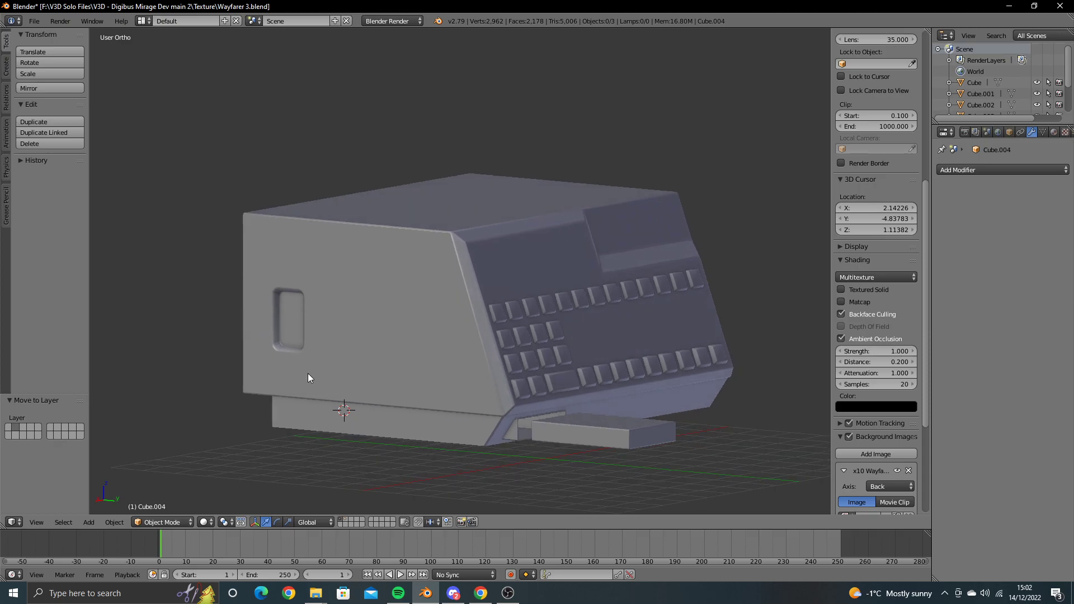
mouse_move(462, 414)
middle_down()
mouse_move(441, 427)
mouse_move(425, 414)
mouse_move(538, 437)
mouse_move(432, 358)
mouse_move(372, 392)
mouse_move(429, 358)
mouse_move(498, 398)
middle_up()
Step: Preview the Wayfarer 3 base-plate photo, then rerun the image search without 'module'
click(483, 592)
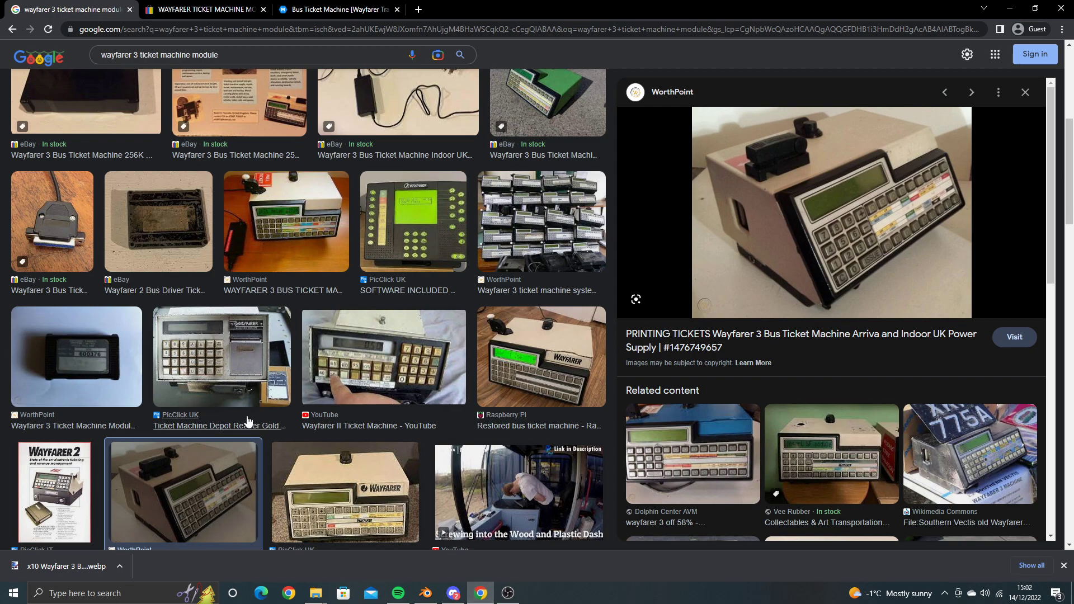
click(256, 191)
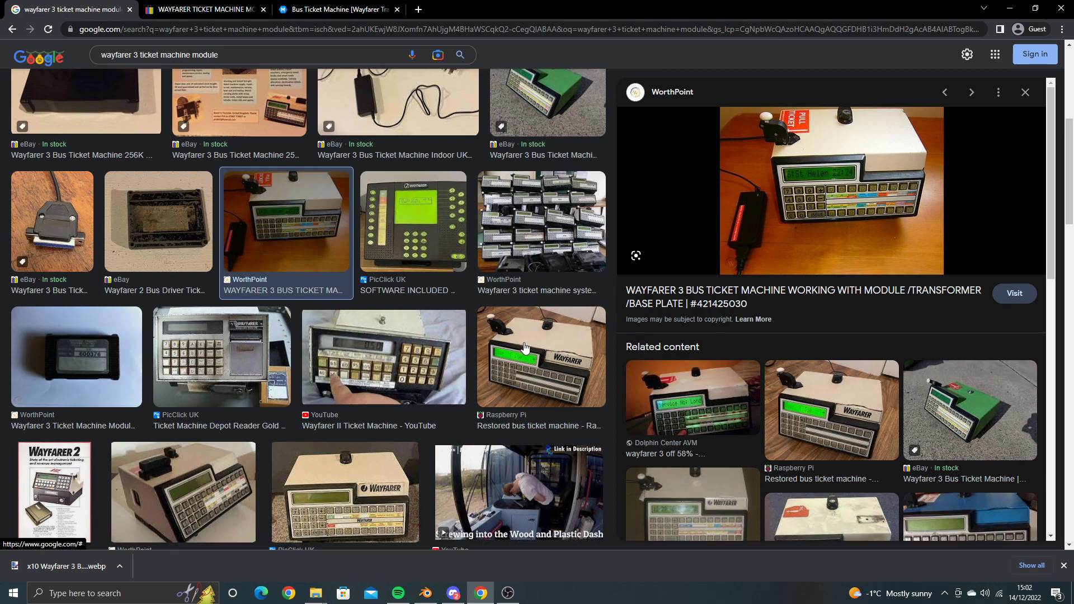
scroll(312, 380, down, 5)
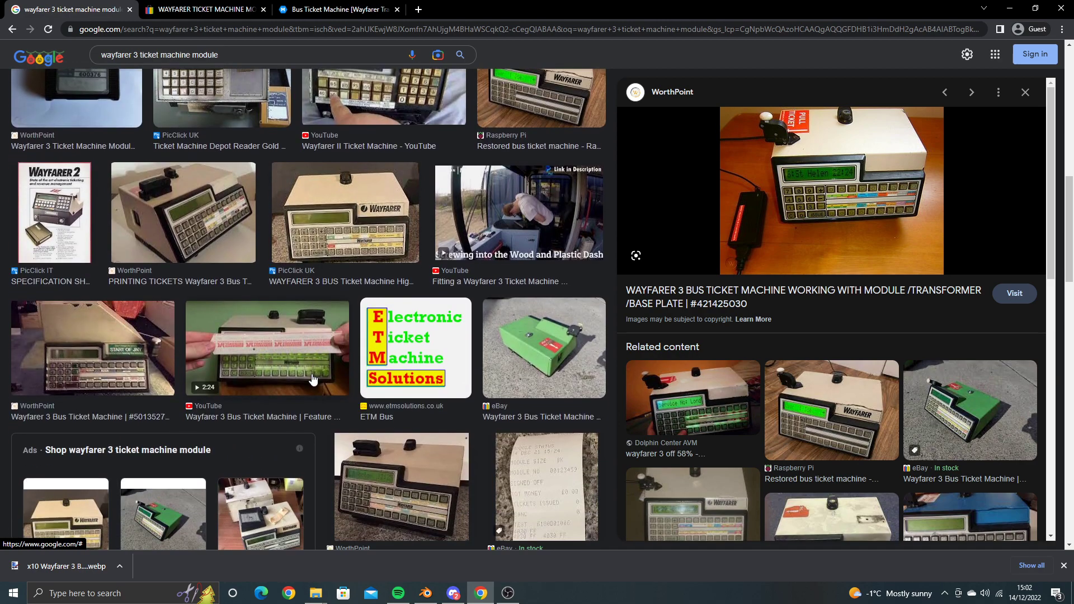
double_click(205, 55)
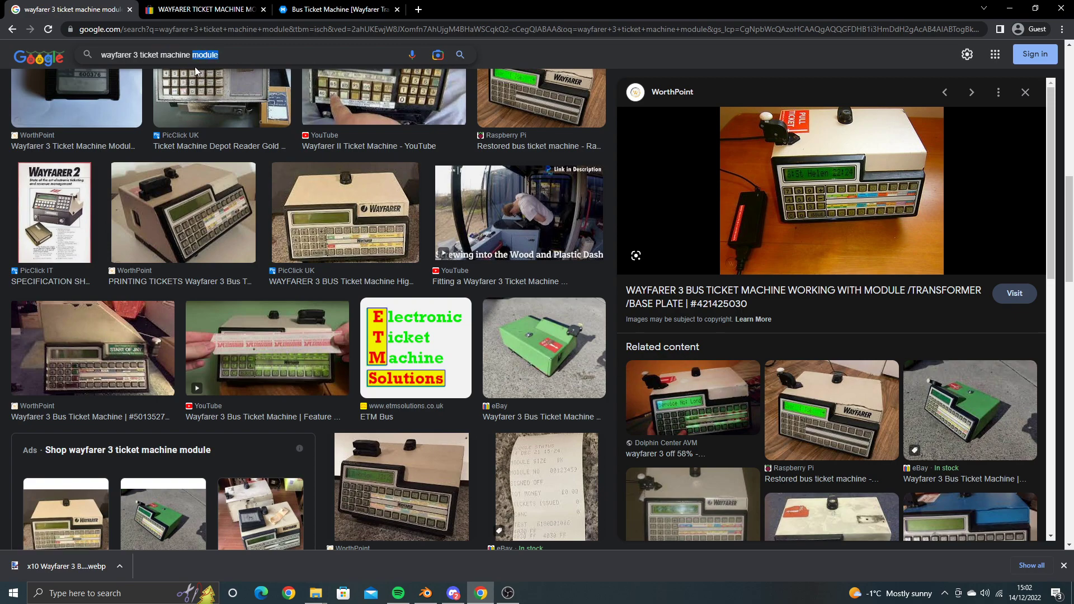
key(Return)
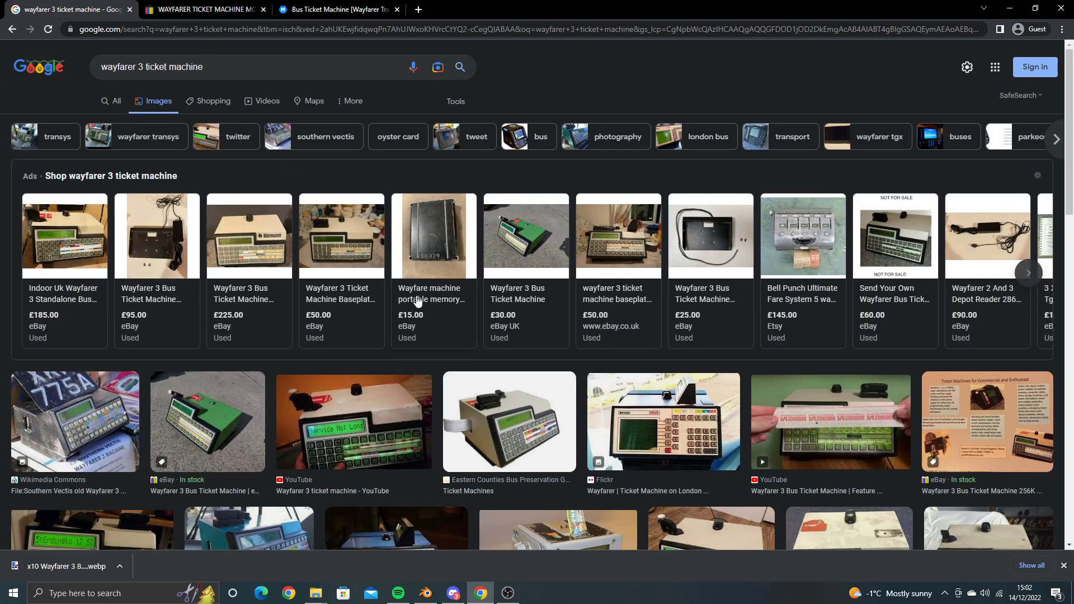
Step: Preview the Eastern Counties, green standalone, demo video, full ticket roll and PicClick depot reader photos
click(508, 426)
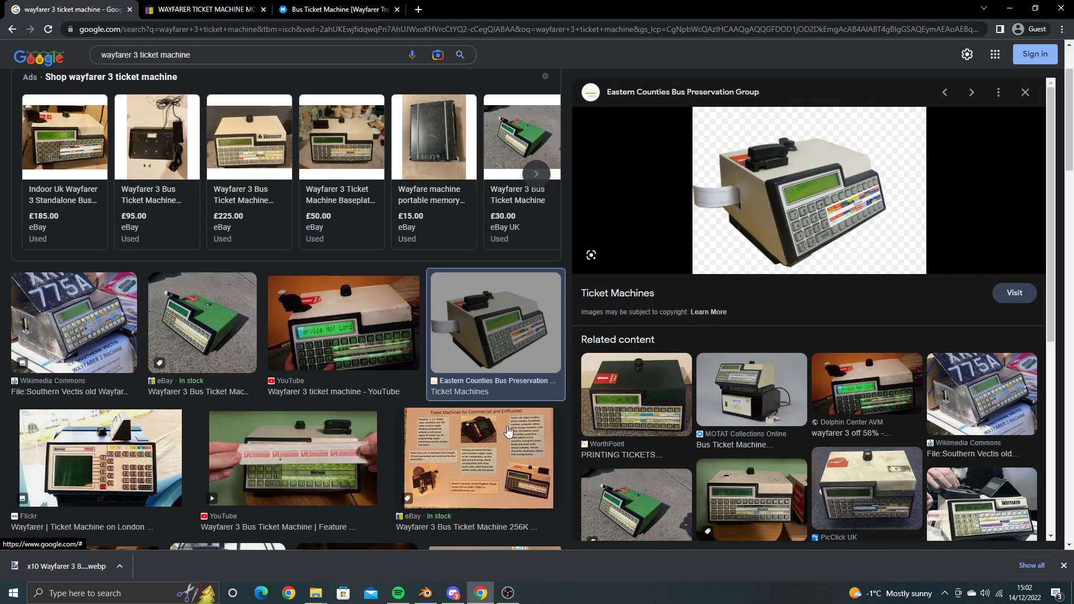
click(660, 403)
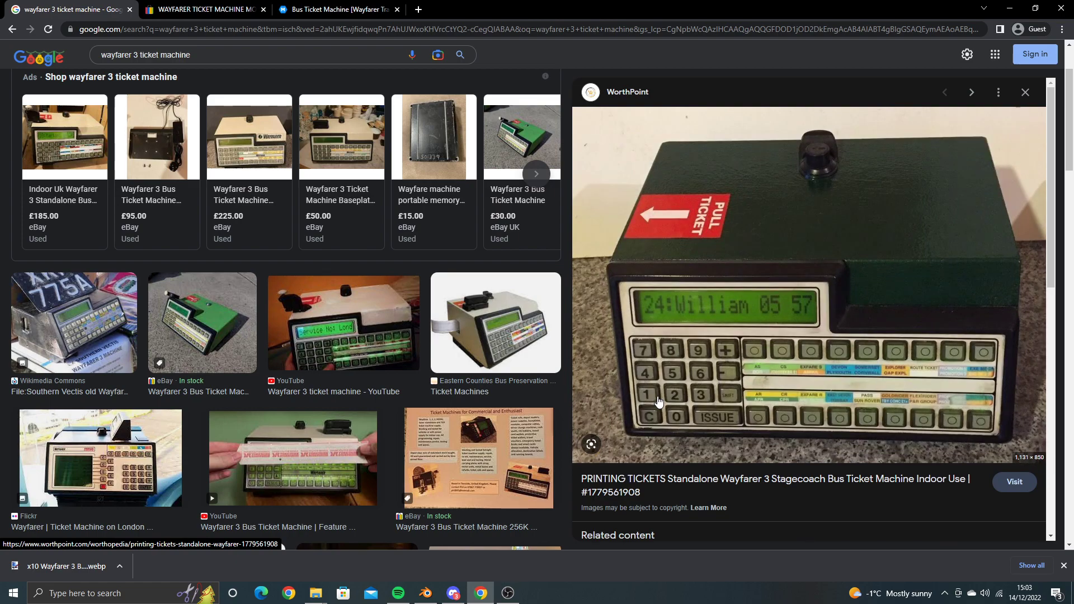
scroll(298, 352, down, 2)
click(299, 351)
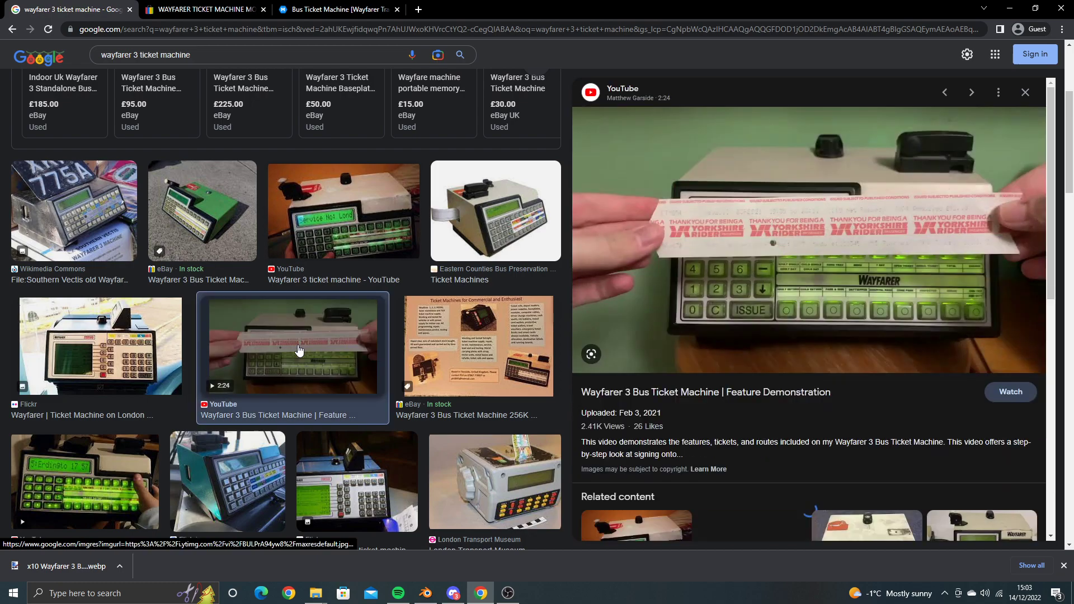
scroll(298, 350, down, 4)
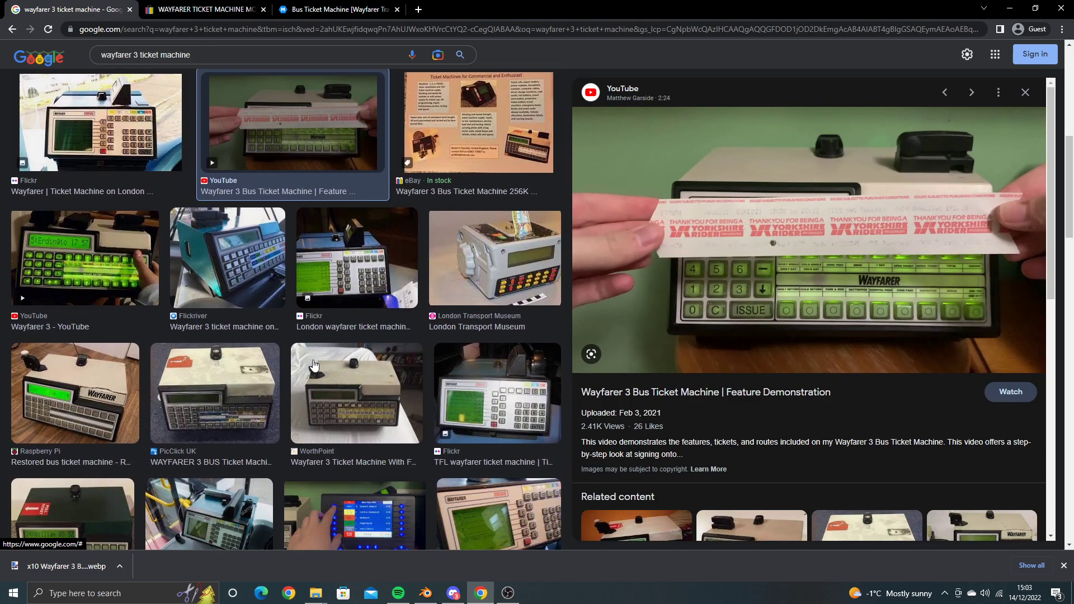
click(328, 371)
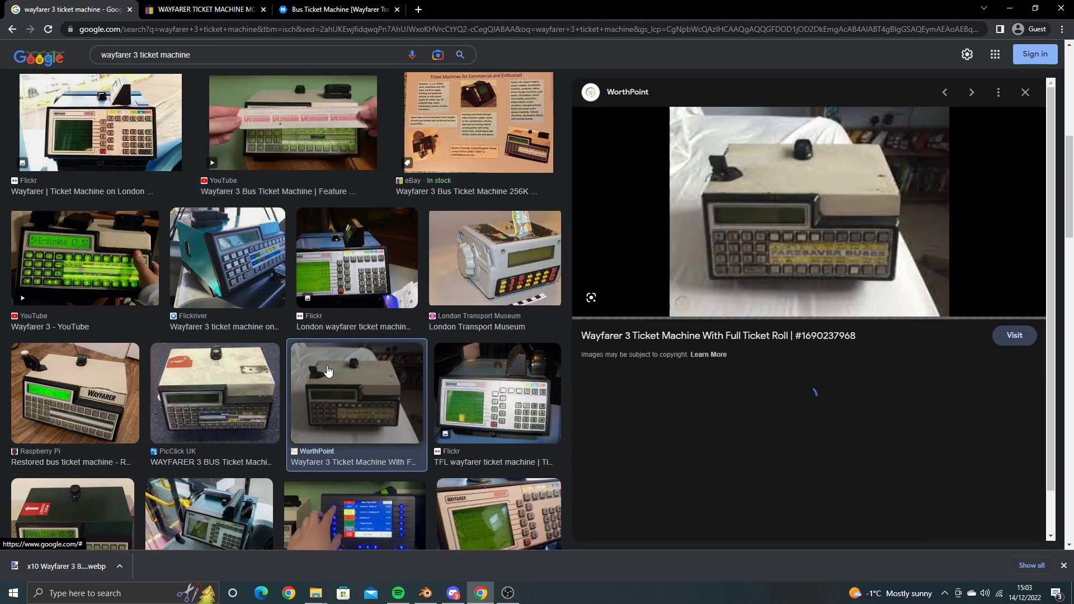
scroll(264, 369, down, 3)
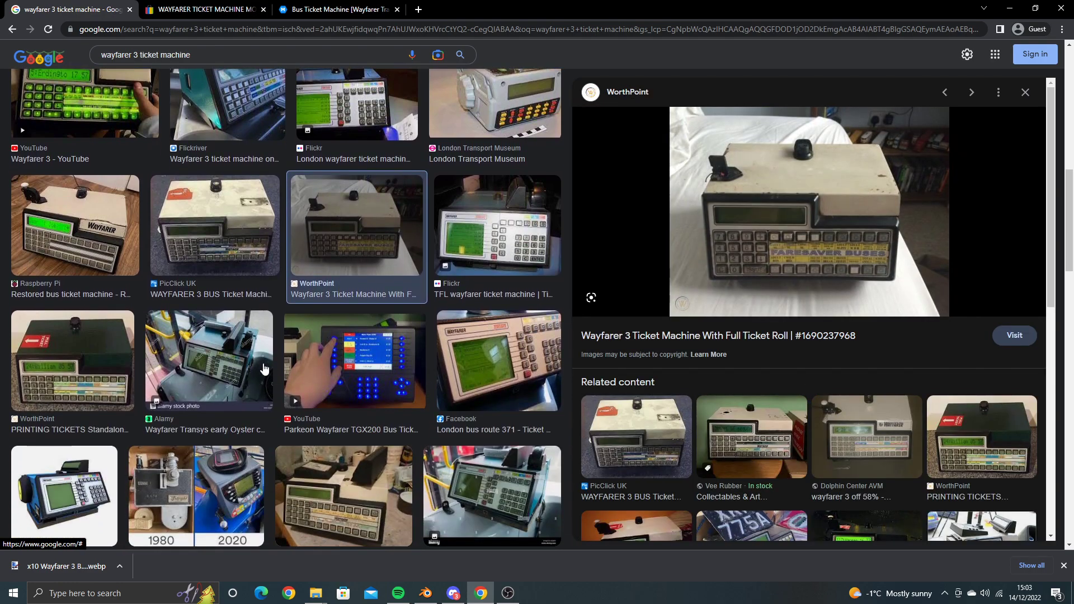
click(129, 361)
mouse_move(209, 361)
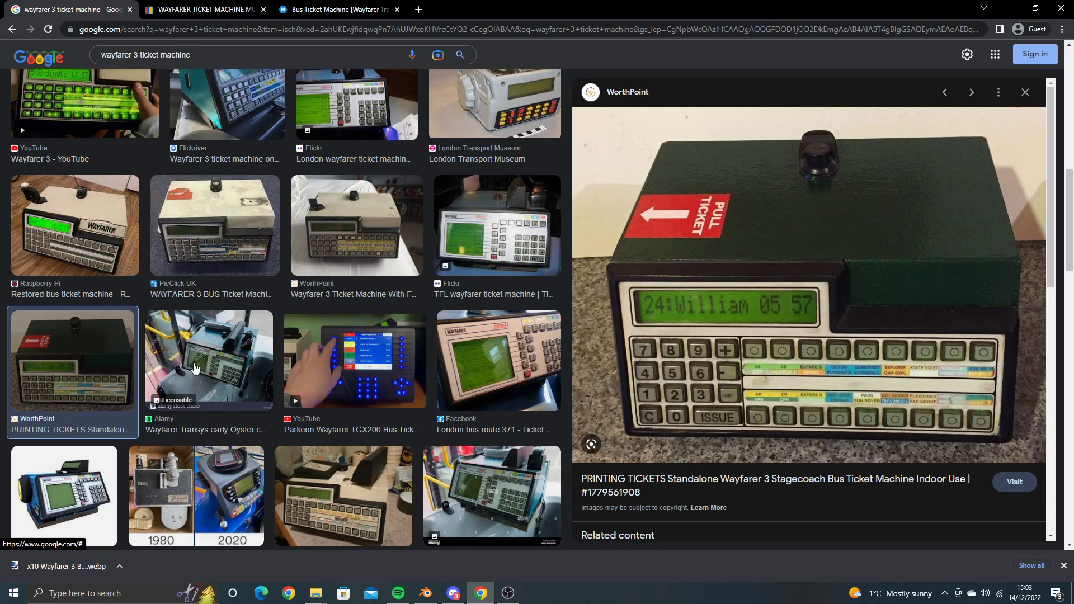
scroll(194, 368, down, 2)
scroll(348, 371, down, 2)
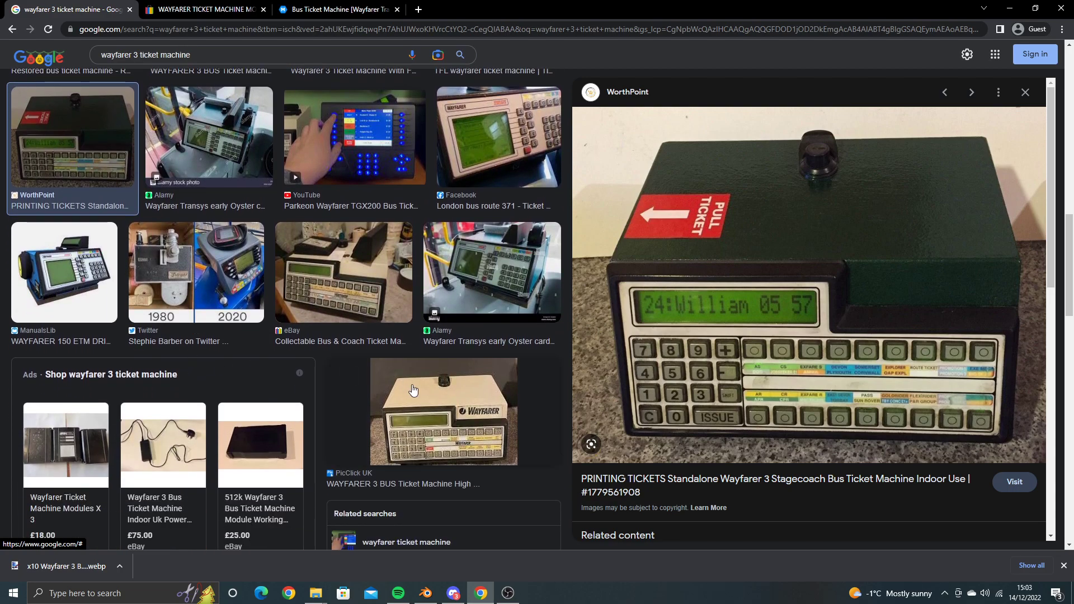
click(414, 390)
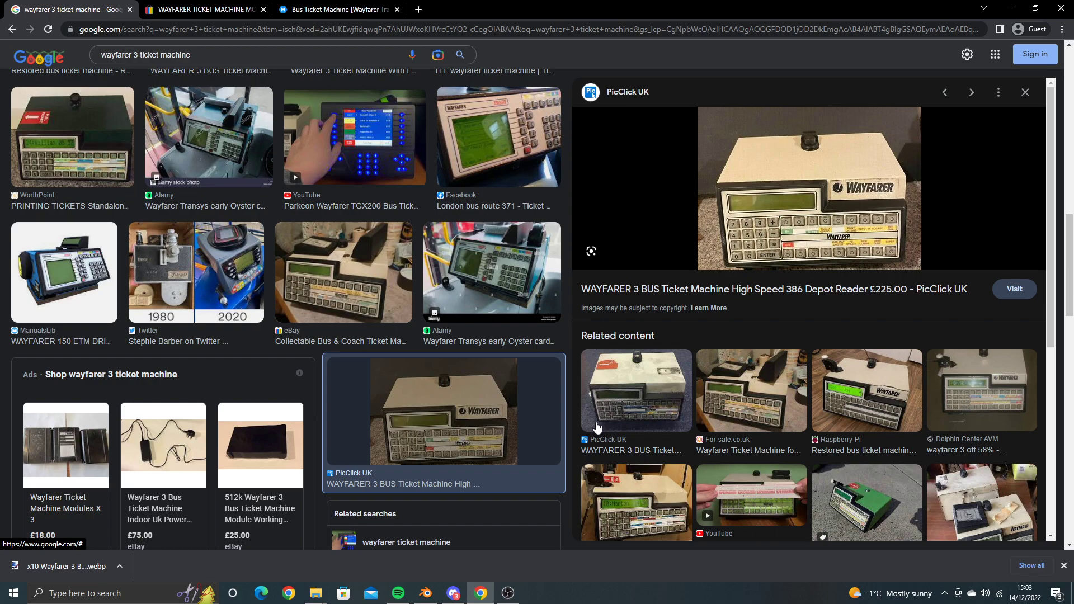
Step: Preview the London Transport Museum, Bristol Vintage Bus Group and indoor power supply machine photos
scroll(358, 405, down, 4)
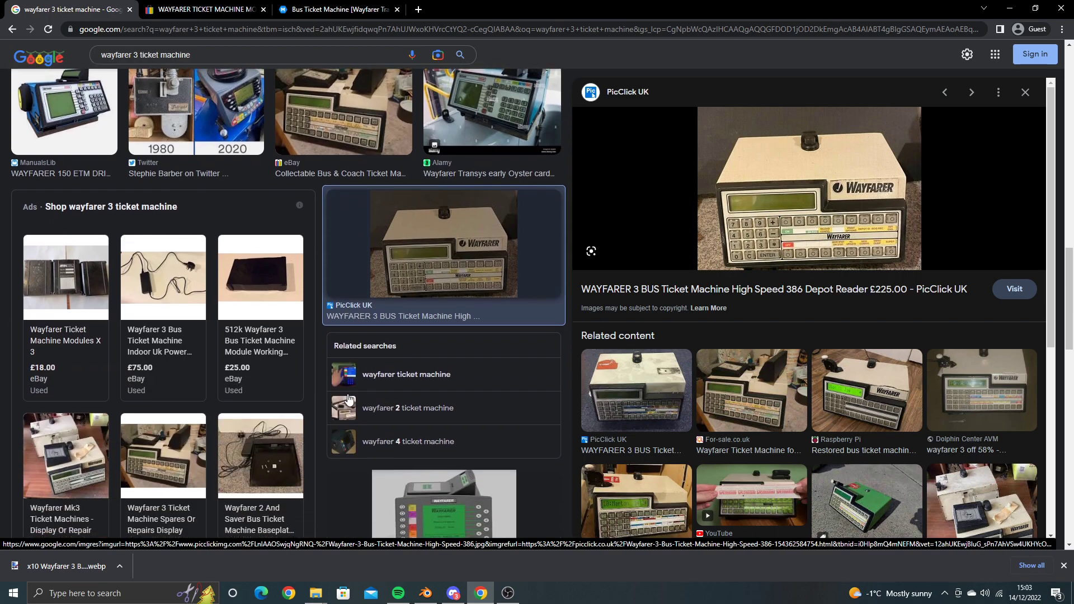
scroll(348, 400, down, 2)
scroll(347, 401, down, 2)
scroll(348, 398, down, 4)
scroll(348, 398, down, 1)
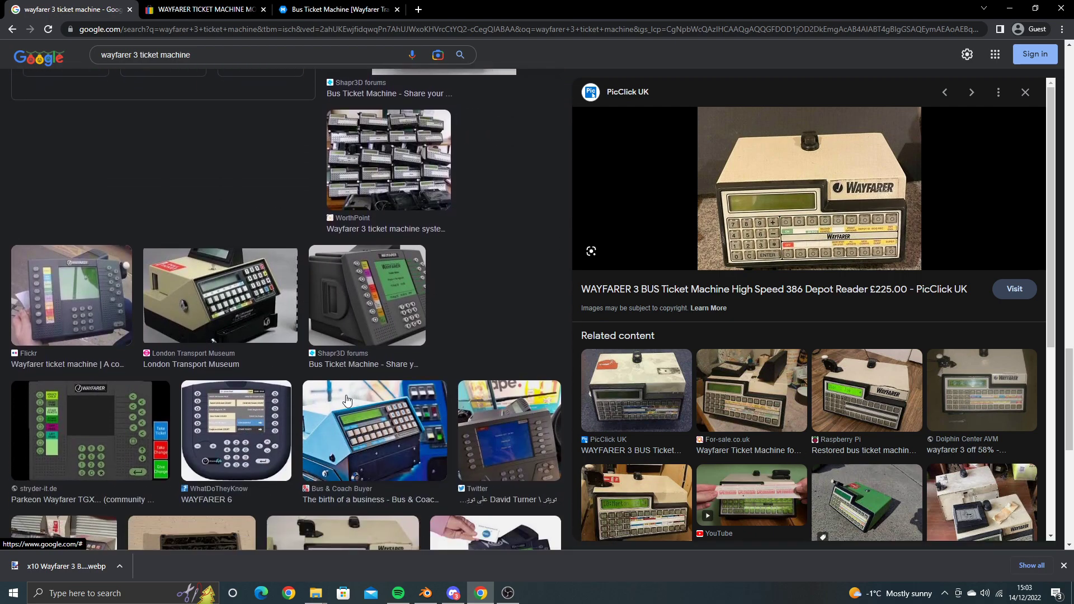
click(200, 316)
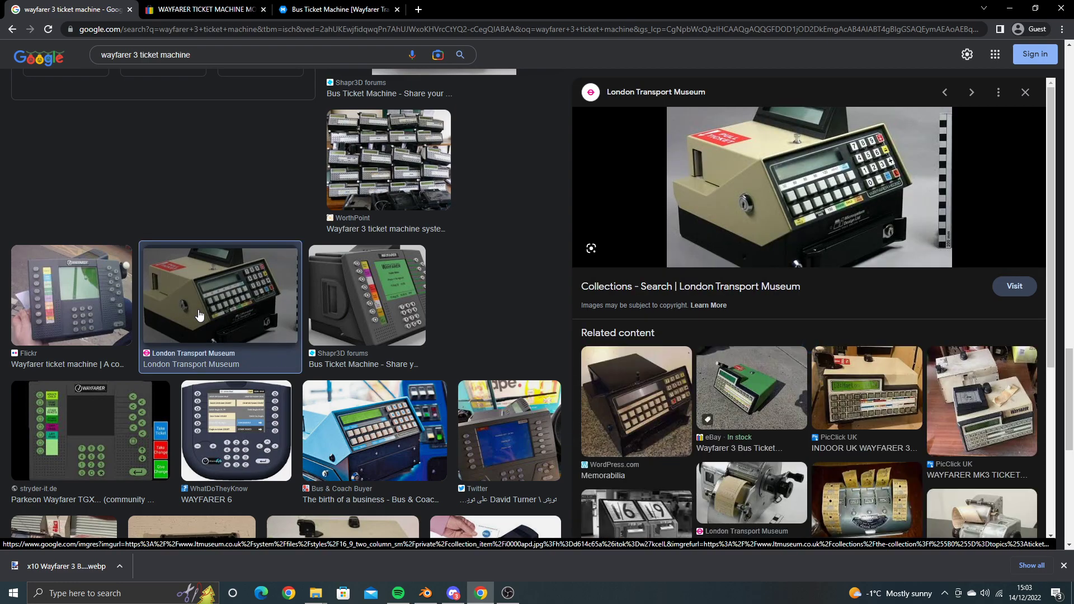
scroll(230, 348, down, 4)
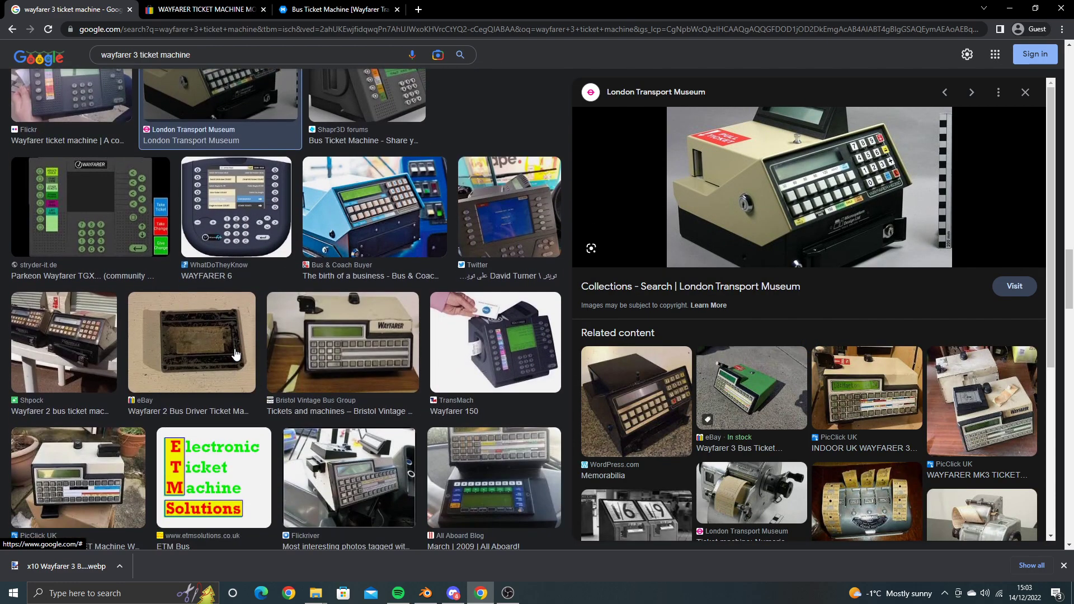
click(300, 342)
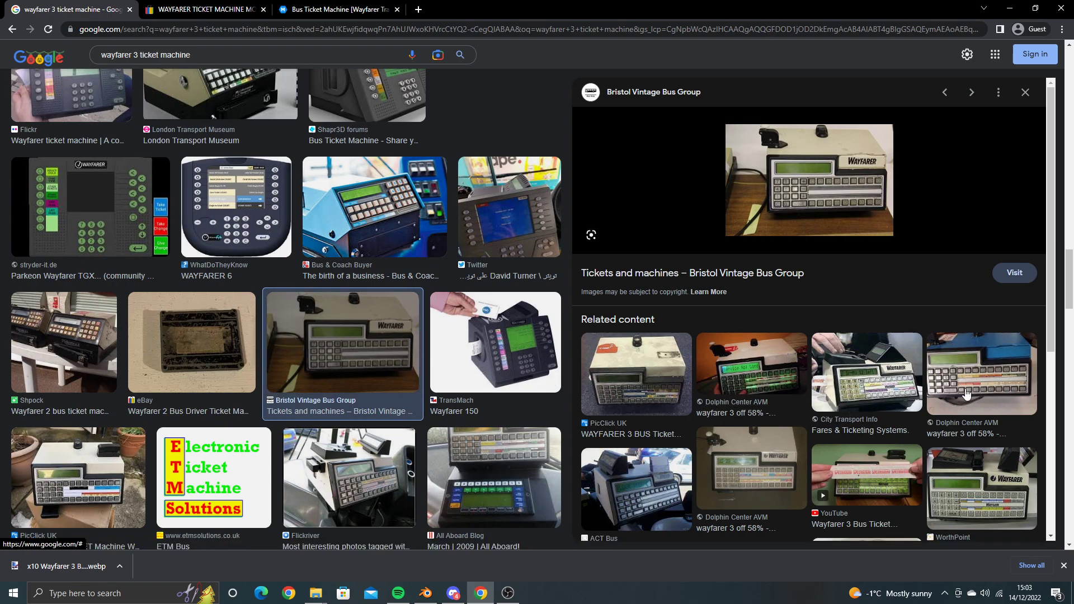
scroll(223, 367, down, 3)
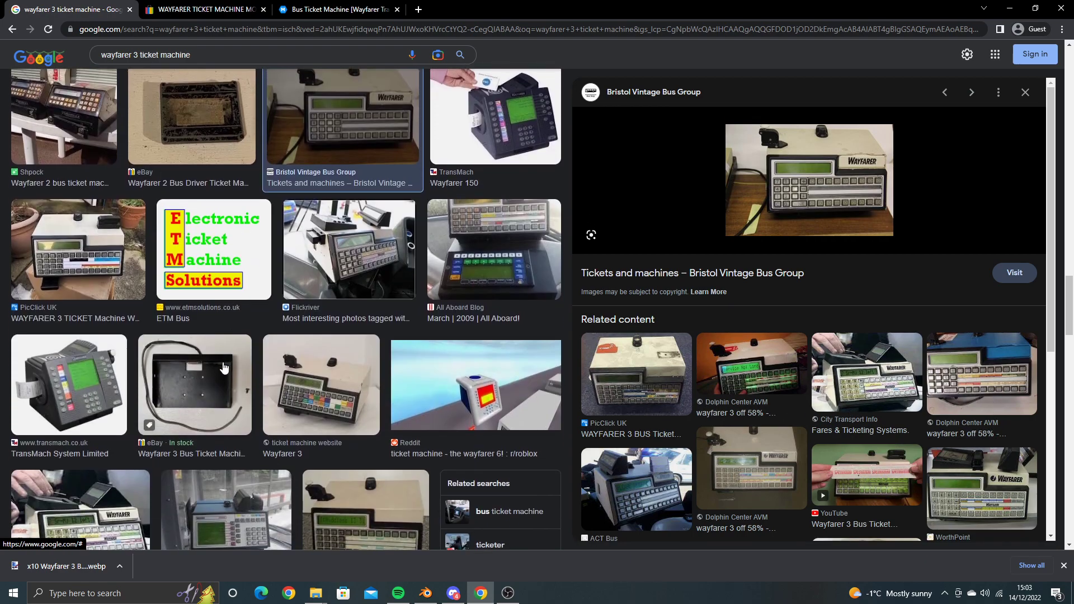
scroll(223, 367, down, 3)
click(354, 398)
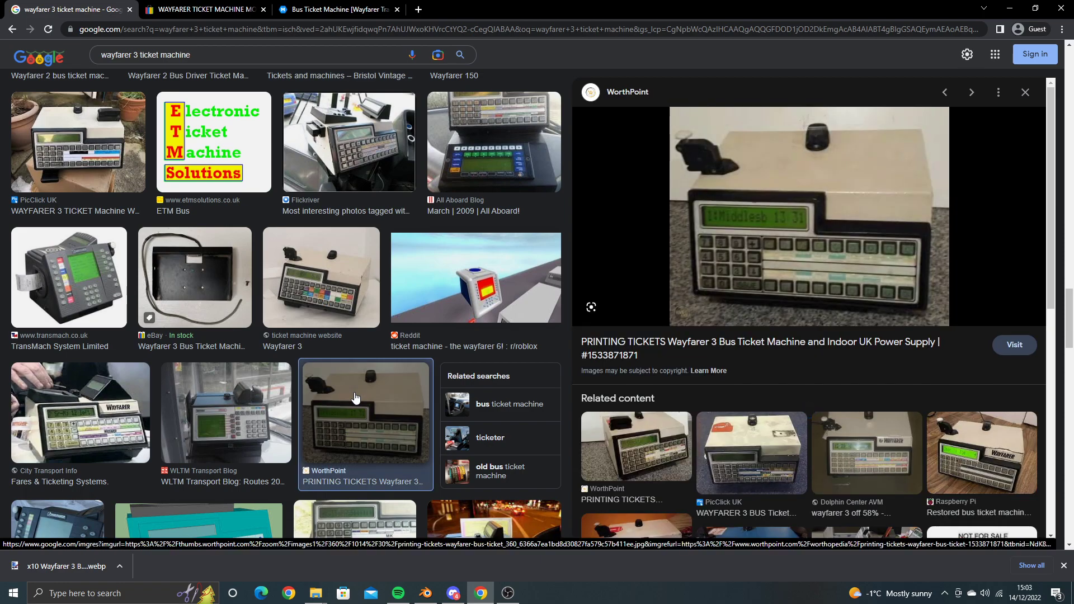
scroll(336, 391, down, 5)
scroll(303, 379, down, 2)
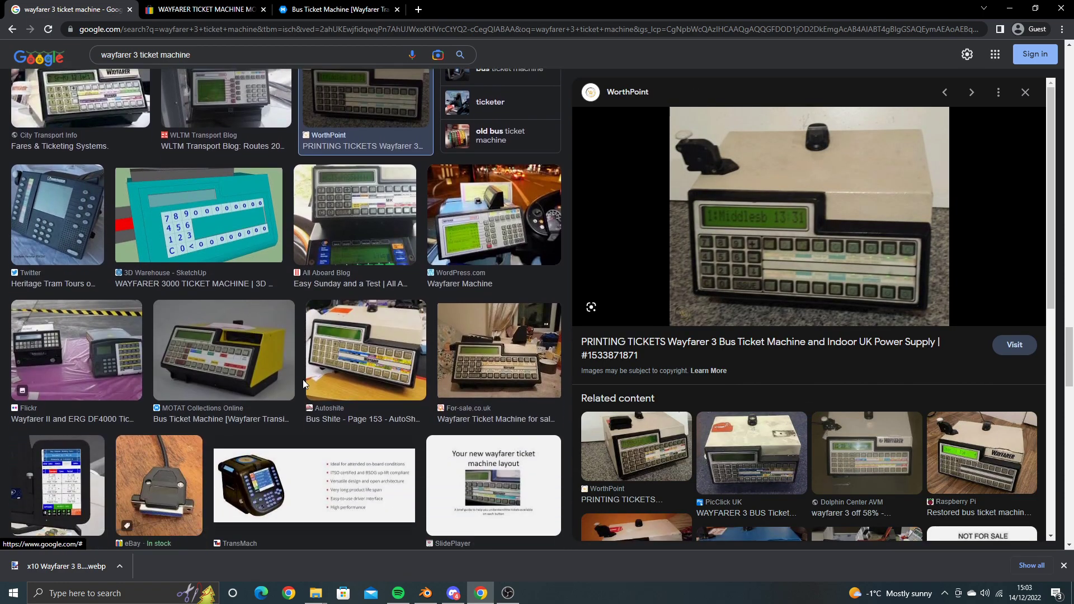
scroll(303, 379, down, 2)
scroll(297, 383, down, 3)
scroll(295, 382, down, 3)
scroll(295, 383, down, 2)
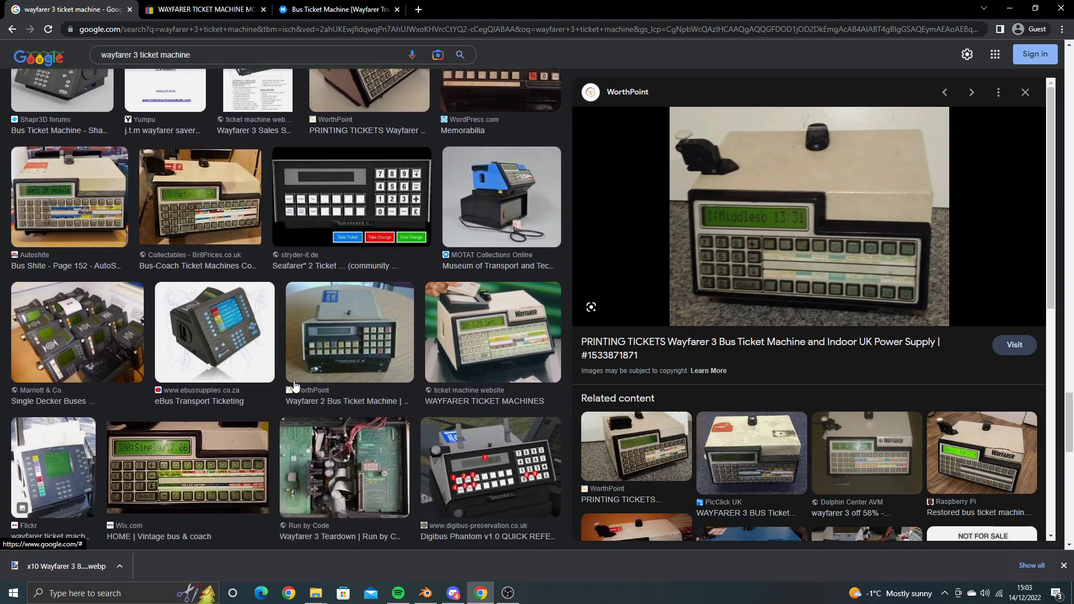
scroll(295, 383, down, 3)
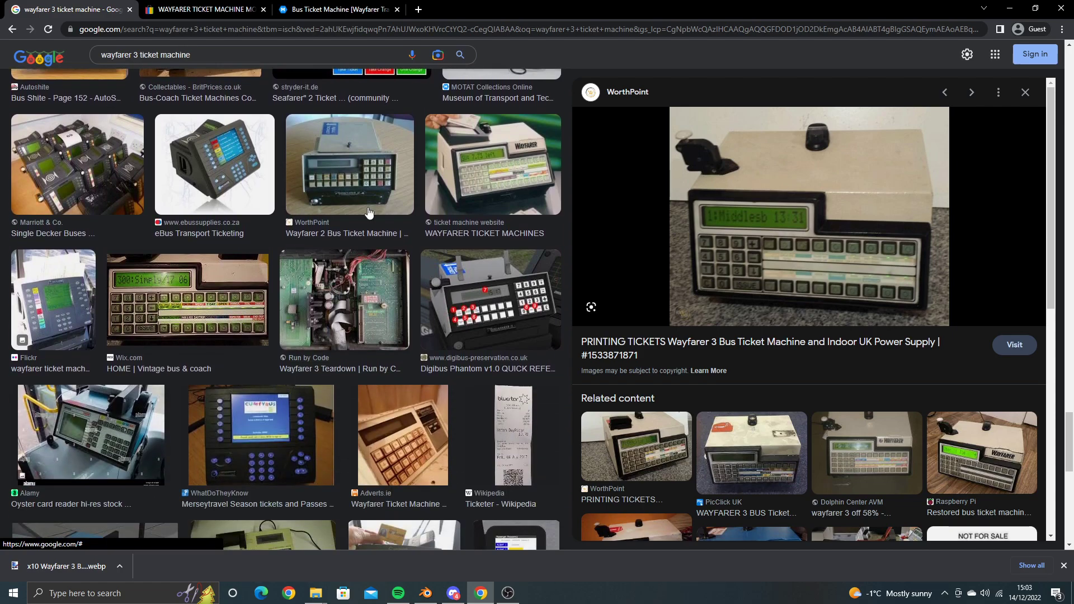
Step: In a new tab, web-search for Flickr and open its homepage
click(419, 9)
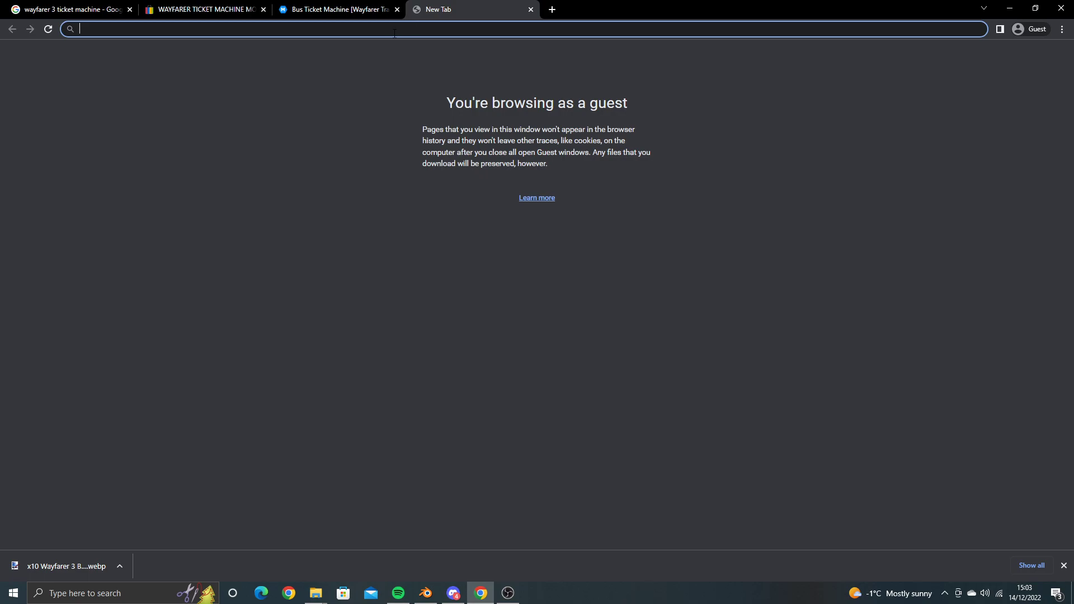
text(flcirk)
key(Return)
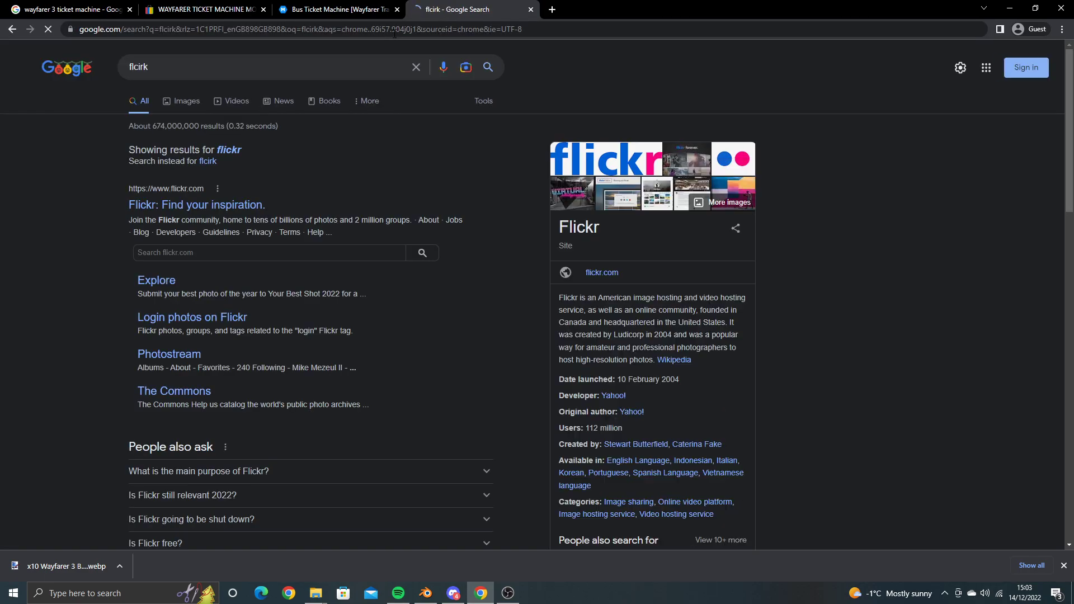
click(243, 205)
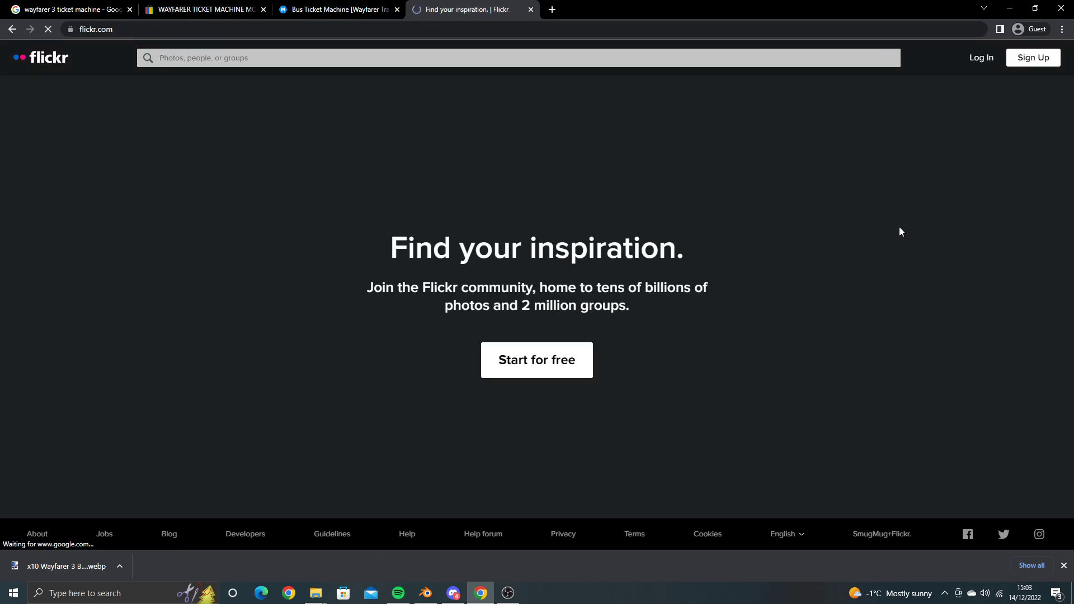
Step: Accept Flickr's cookie prompt and search photos for 'wayfarer 3'
click(781, 63)
text(wayfare)
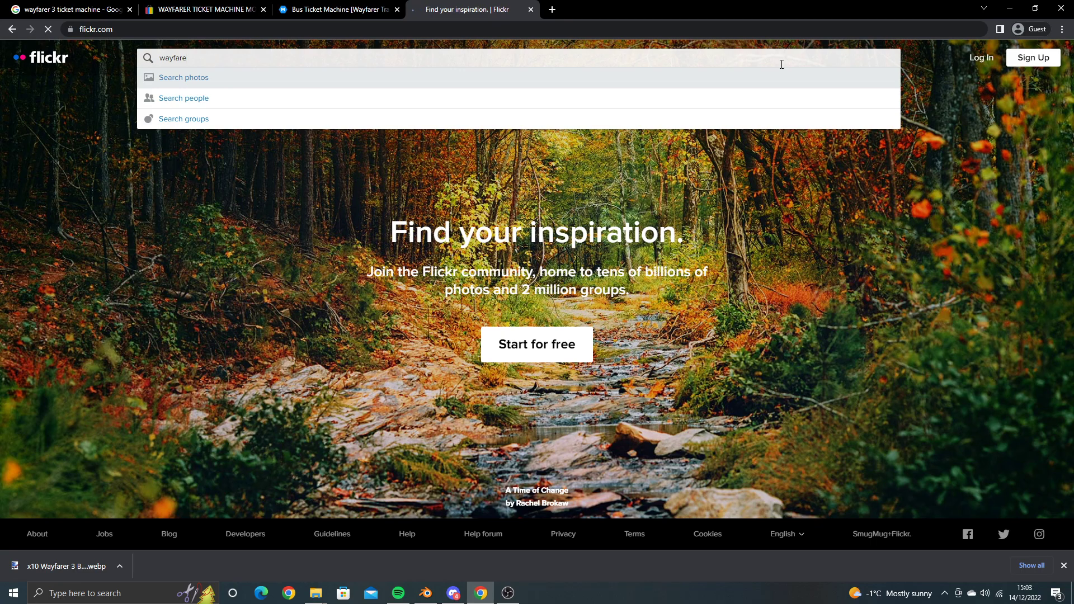
text(4)
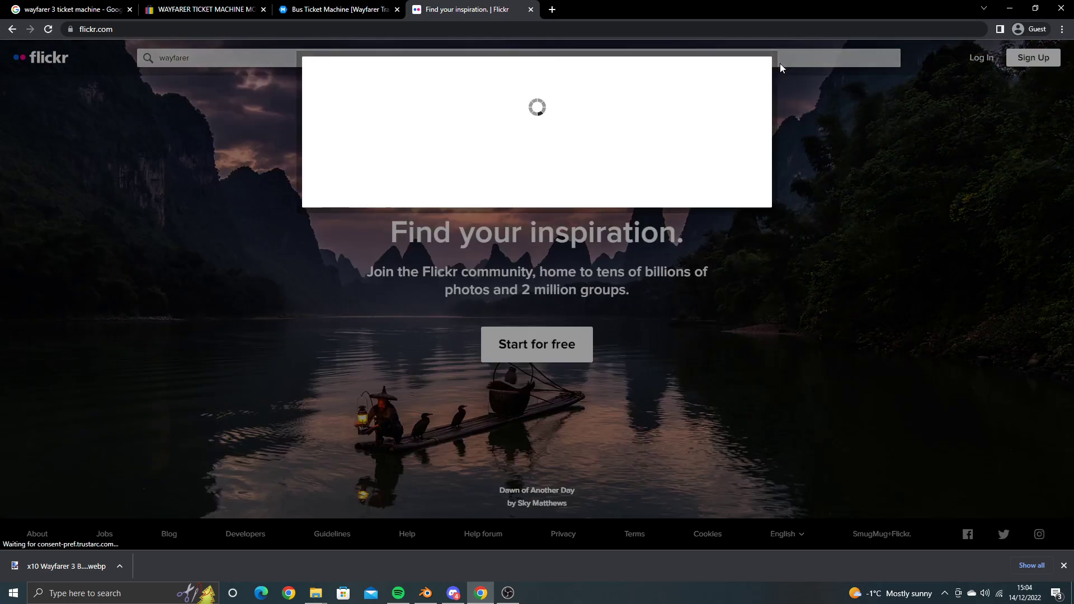
click(649, 473)
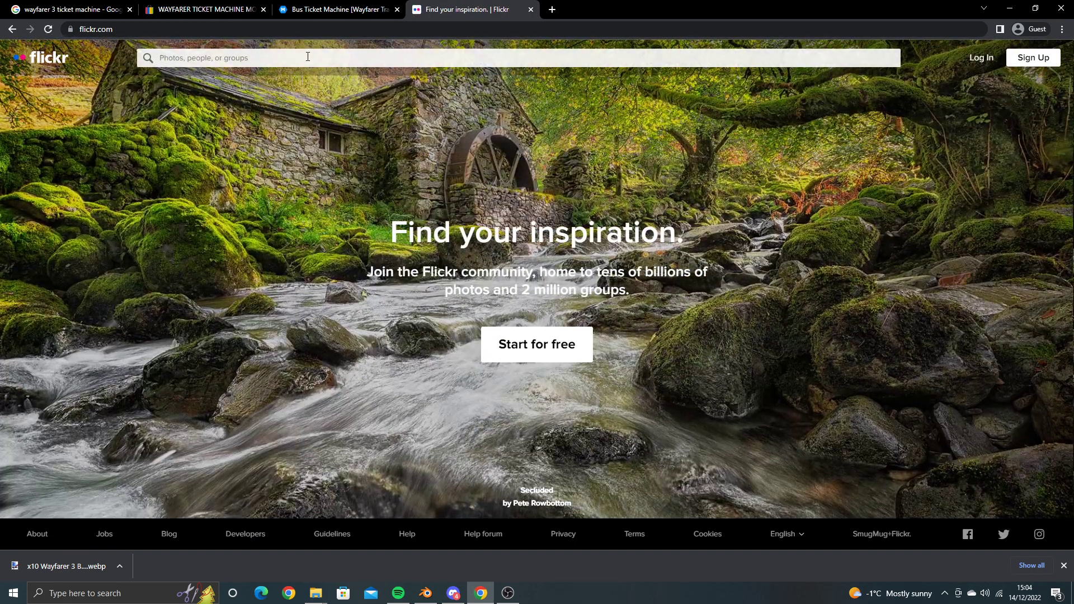
text(wayfa)
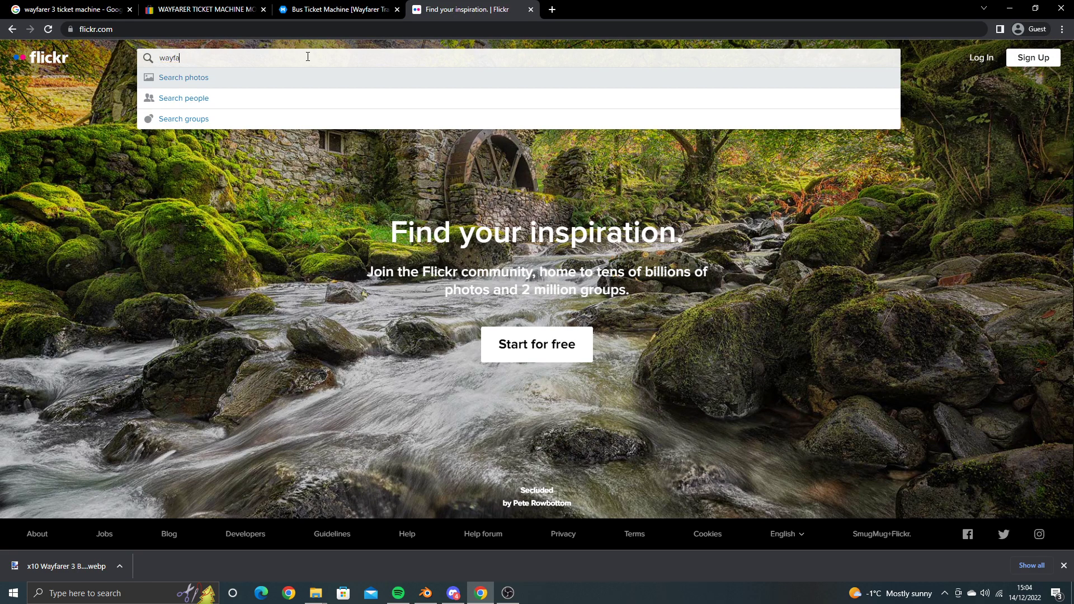
text(rer 3)
key(Return)
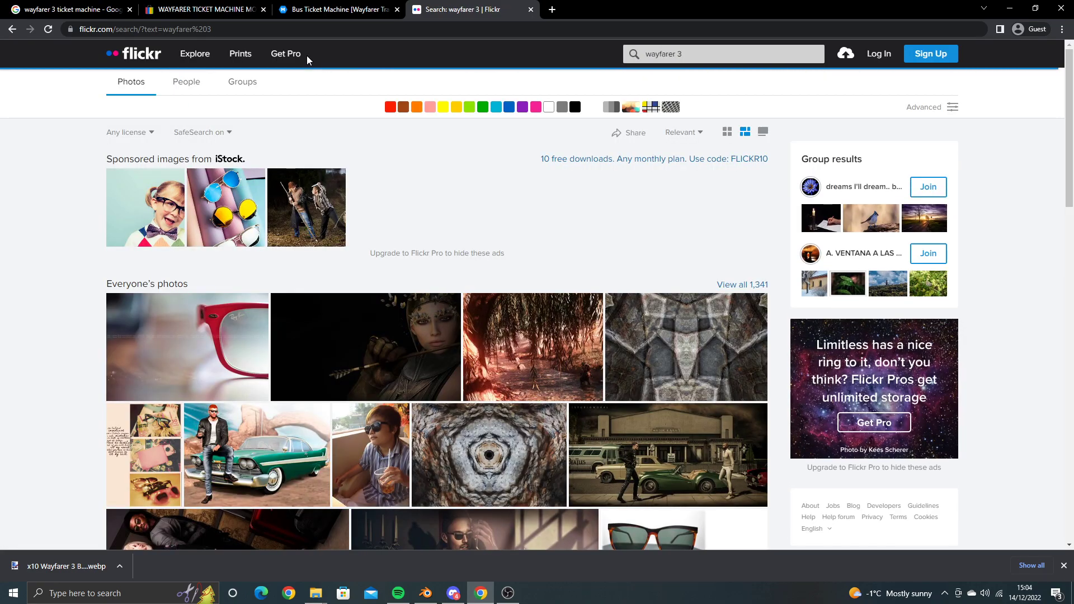
Step: Refine the Flickr search to 'wayfarer 3 ticket machine' and scroll the results
click(707, 56)
text(ticket machine)
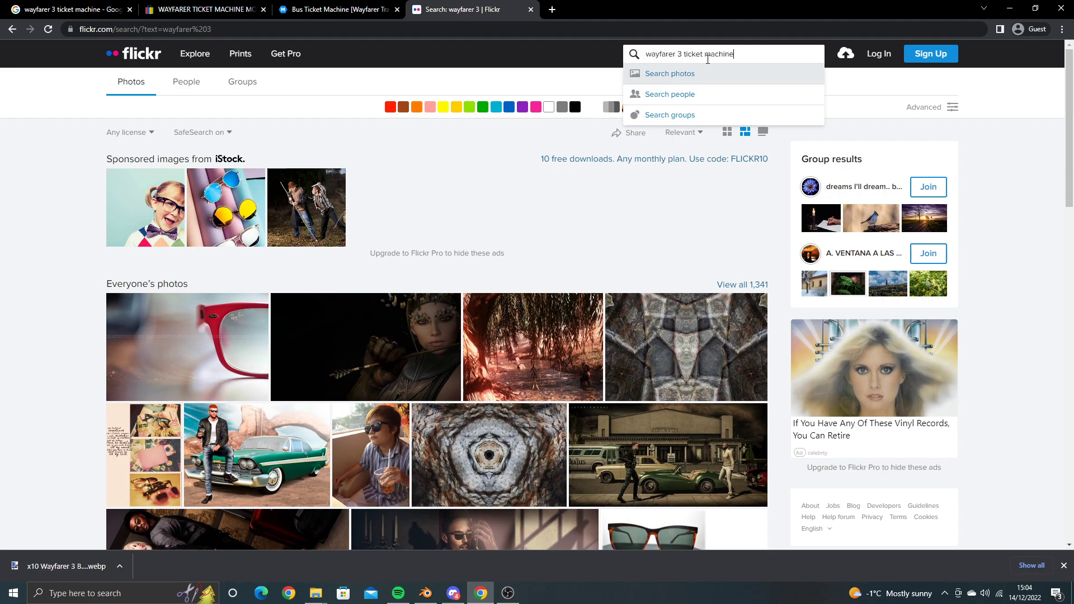
key(Return)
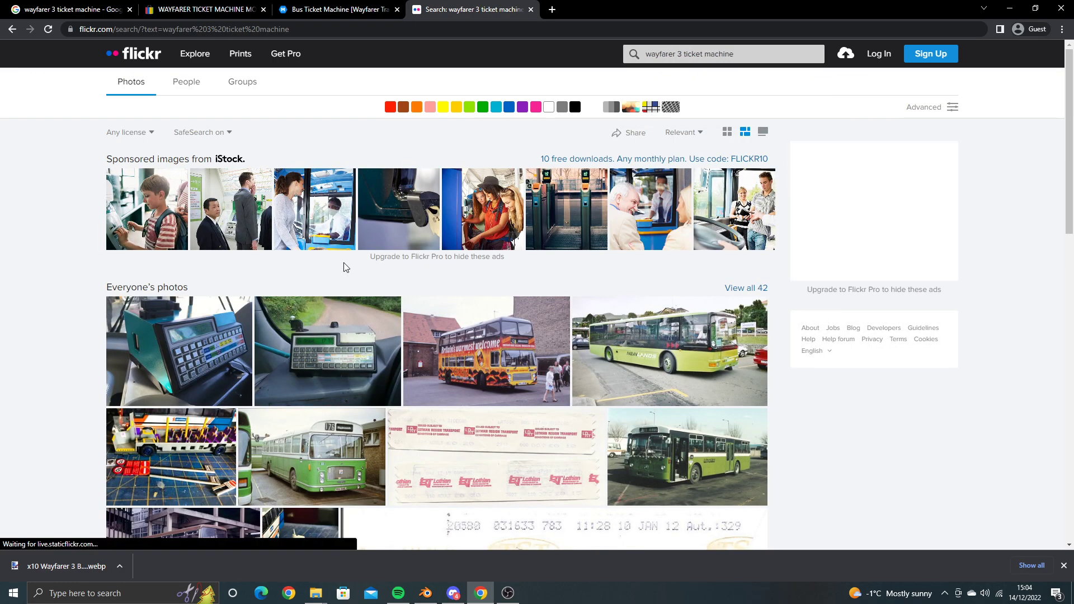
scroll(316, 285, down, 2)
scroll(316, 284, down, 3)
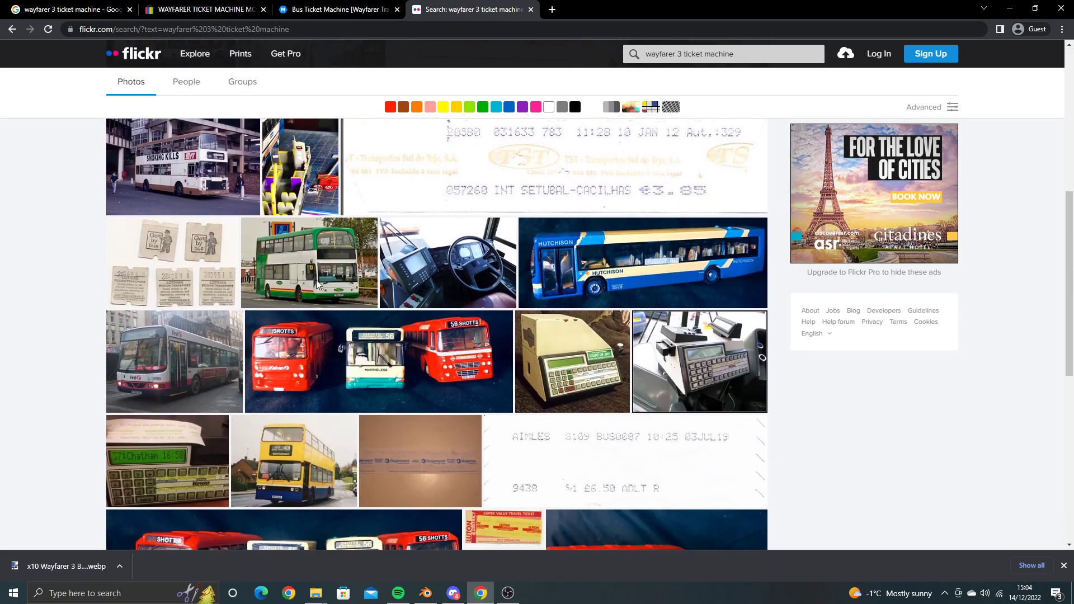
scroll(316, 283, down, 5)
scroll(317, 284, down, 5)
Step: Open and zoom the Huddersfield ticket machine photo, then browse the neighbouring photos
click(337, 324)
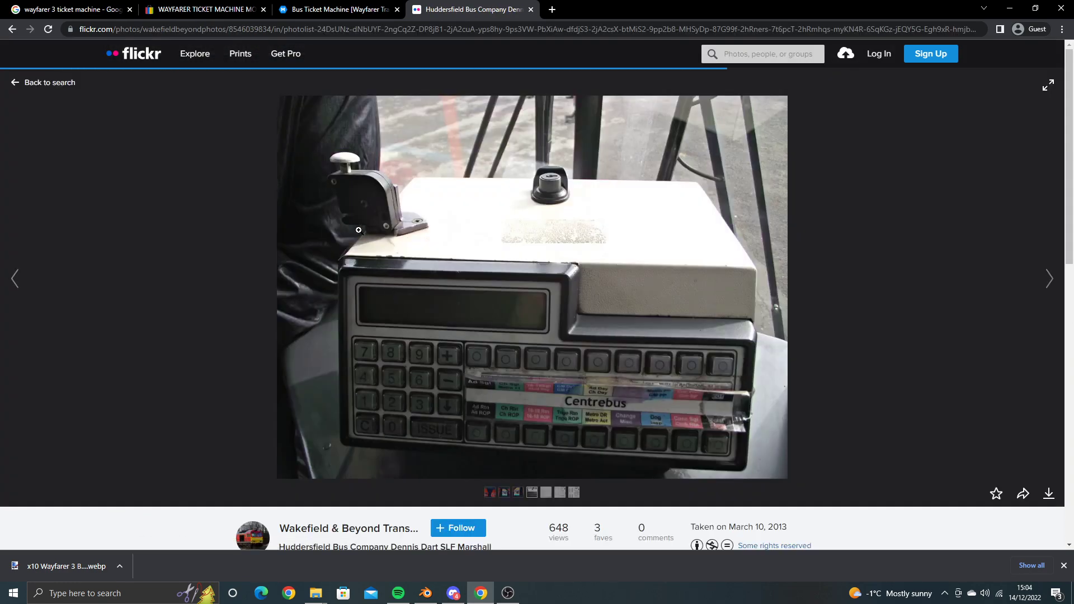
click(359, 230)
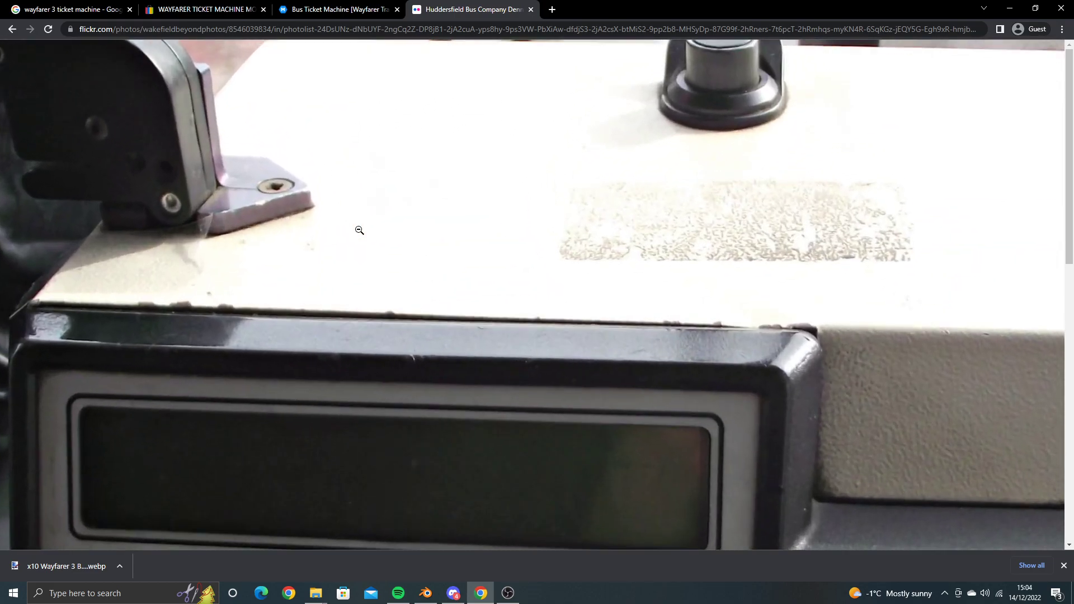
click(340, 252)
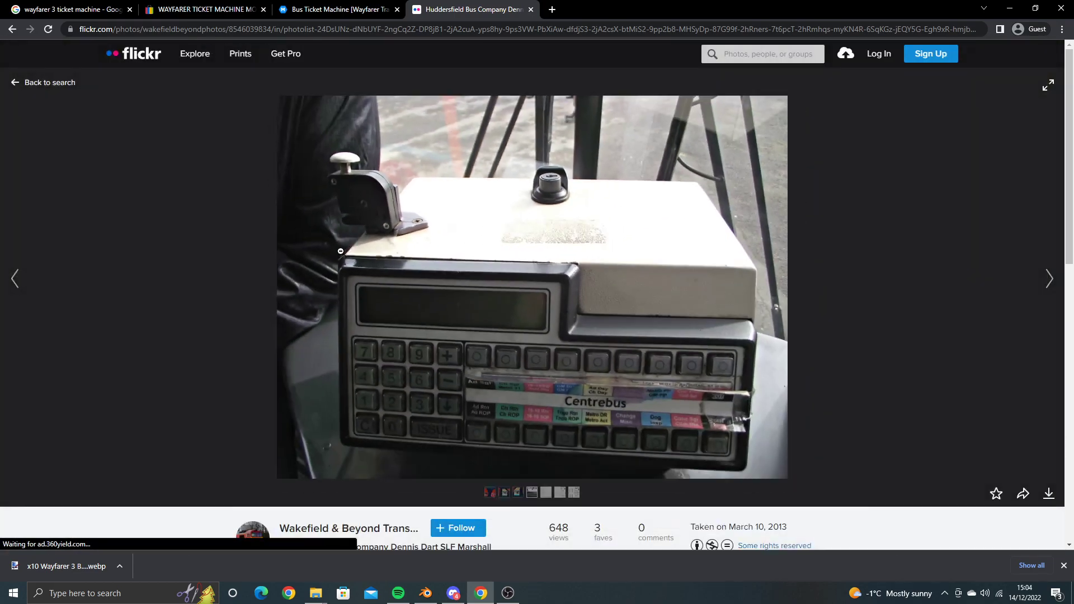
click(59, 280)
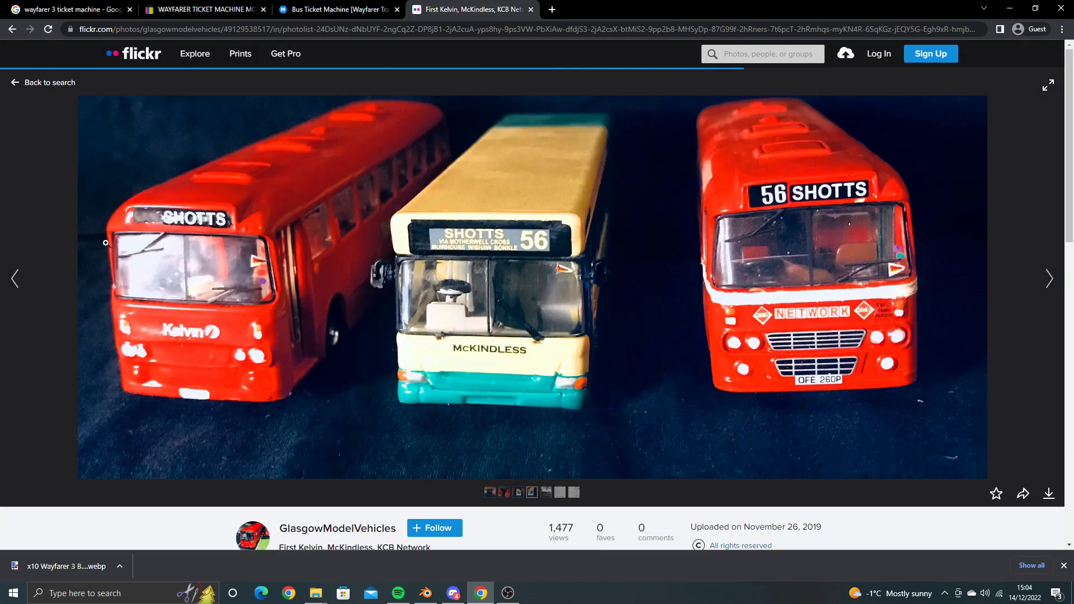
click(15, 278)
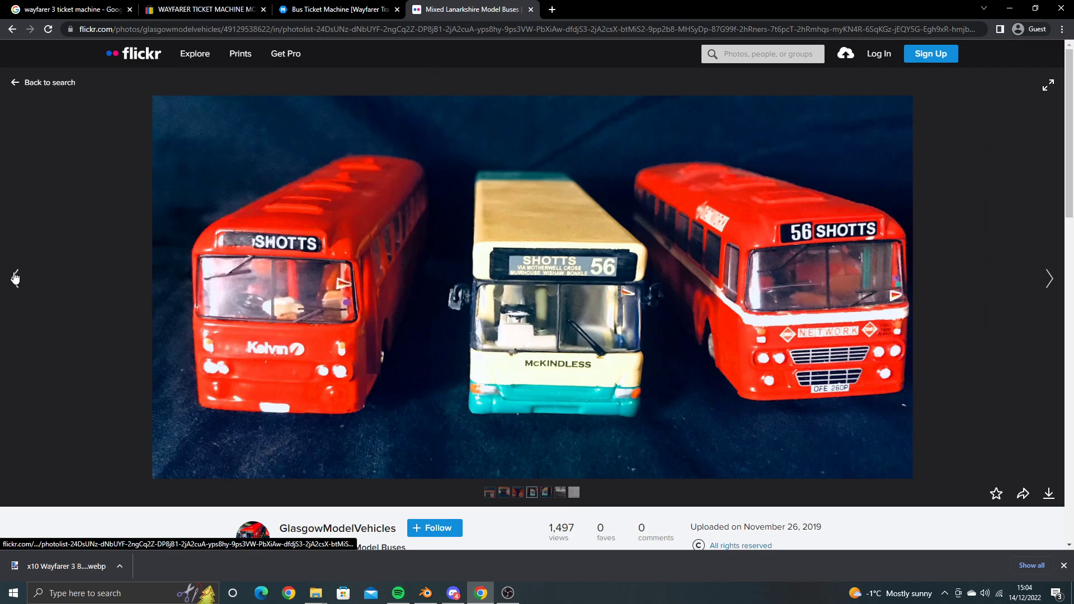
click(55, 82)
Step: Open and zoom the close-up of the ticket machine in a cab
scroll(325, 329, down, 2)
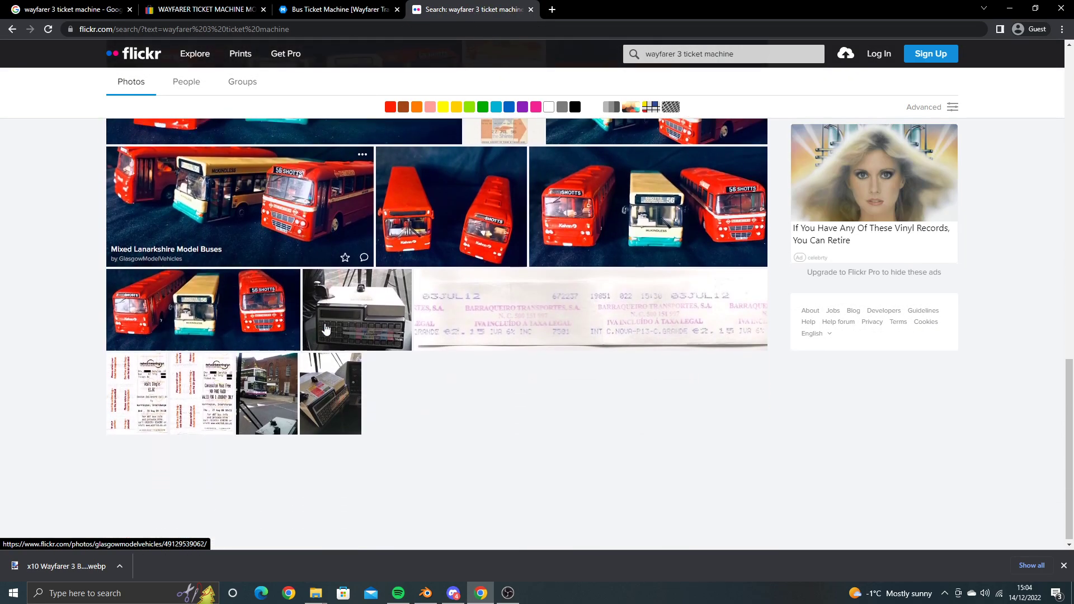
click(331, 375)
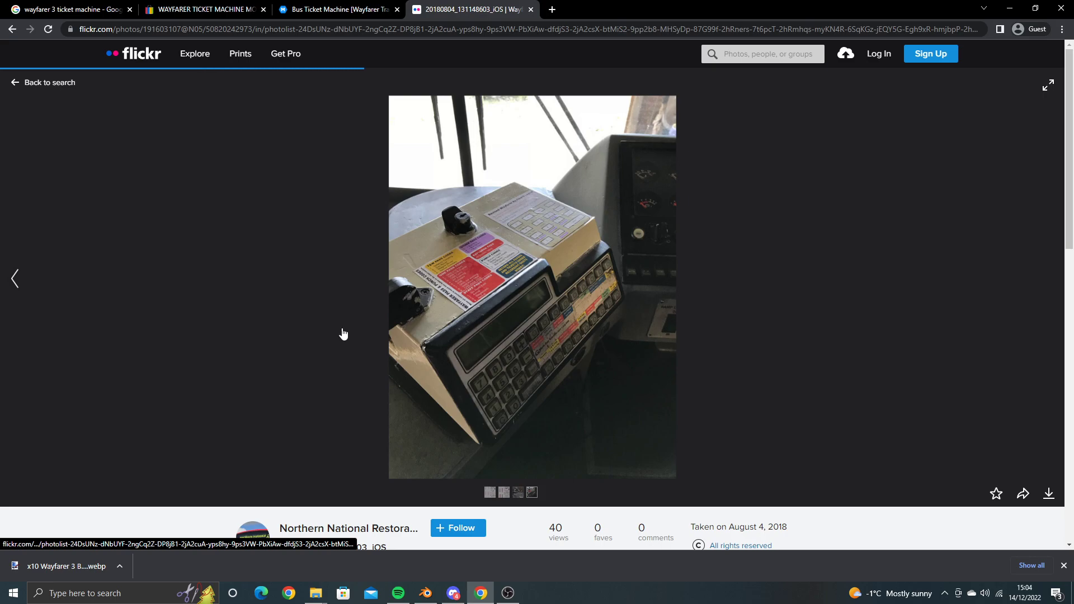
click(423, 244)
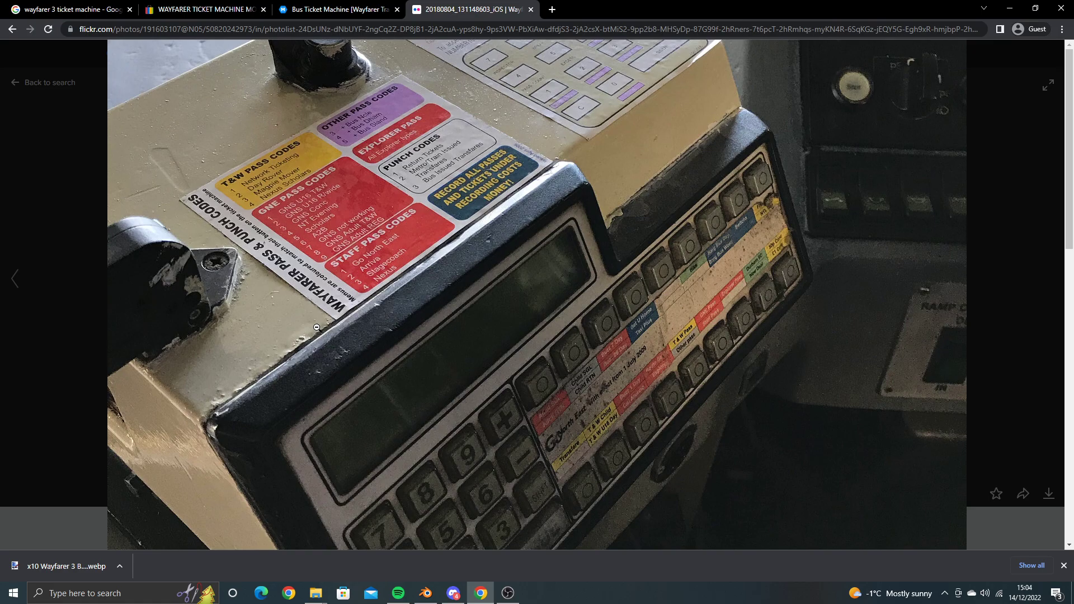
click(317, 327)
click(49, 83)
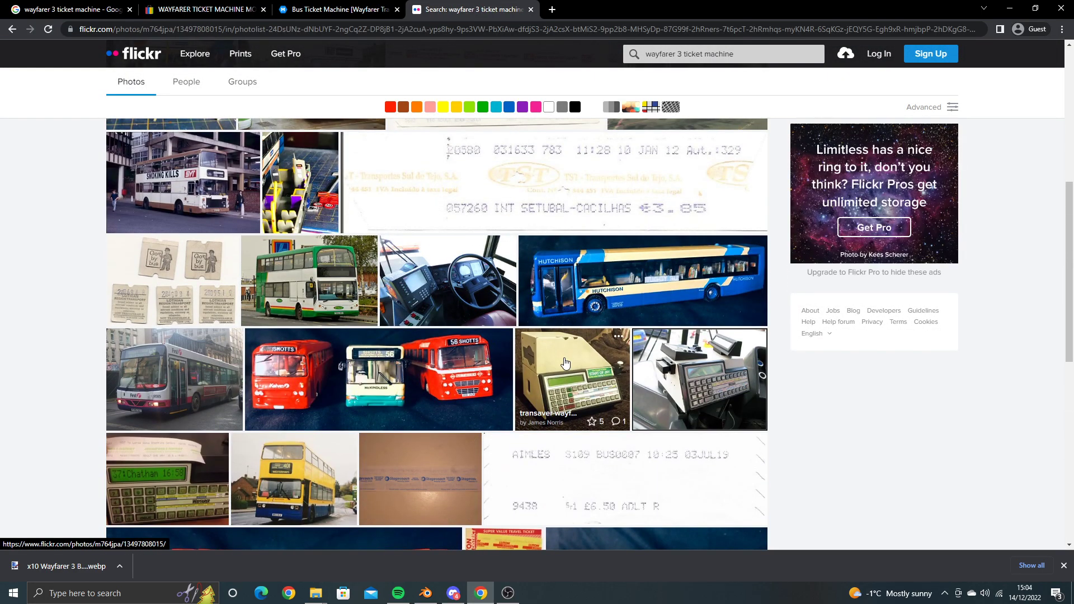
Step: View the transaver Wayfarer 3 photo and another Wayfarer 3 ticket machine photo
click(554, 406)
scroll(475, 321, down, 3)
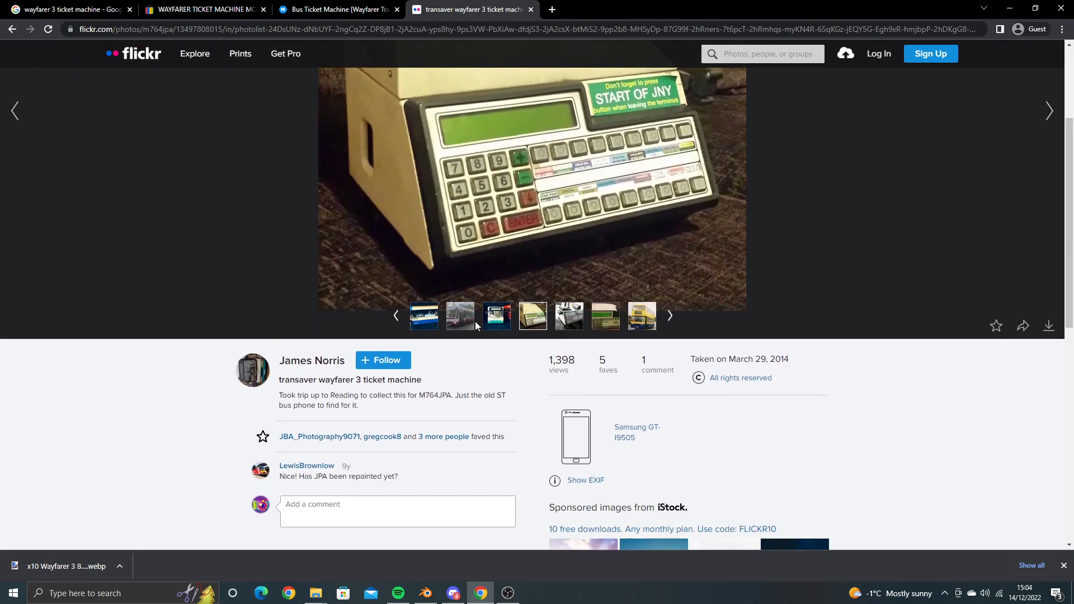
scroll(475, 321, up, 3)
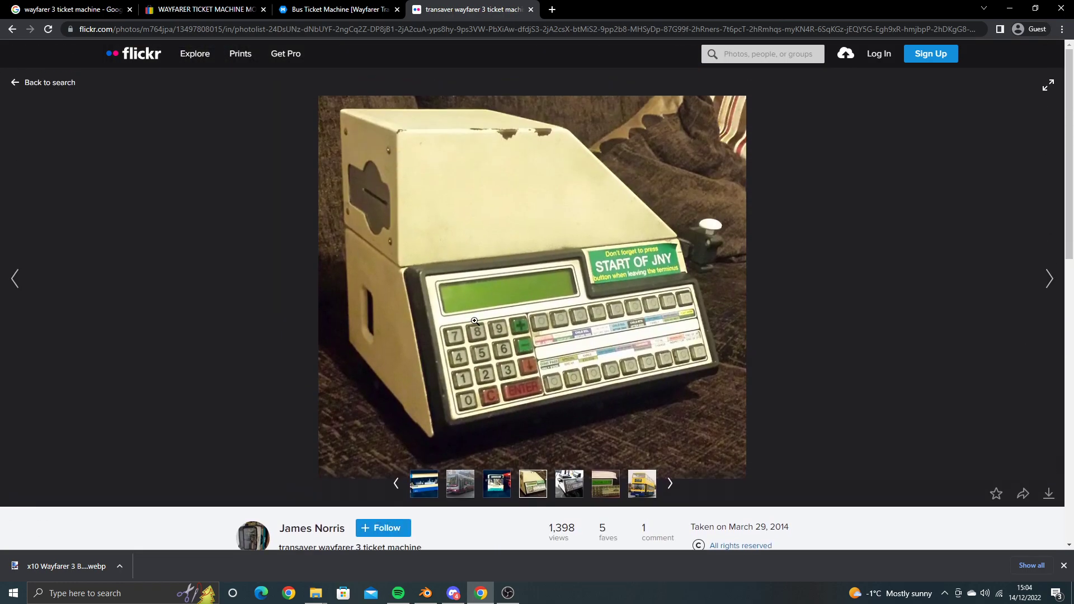
click(12, 29)
click(693, 358)
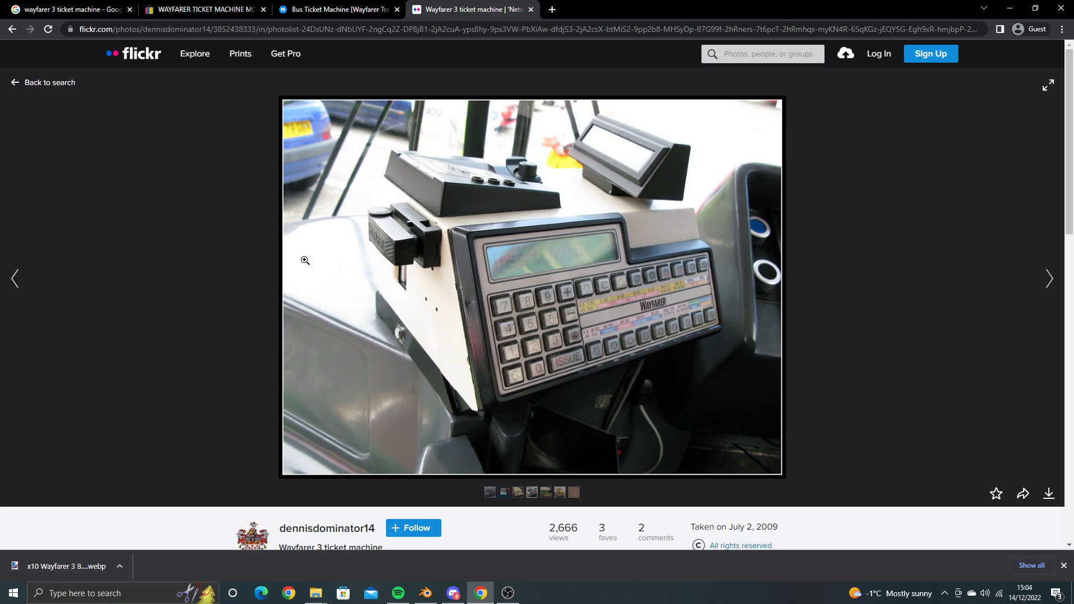
click(11, 29)
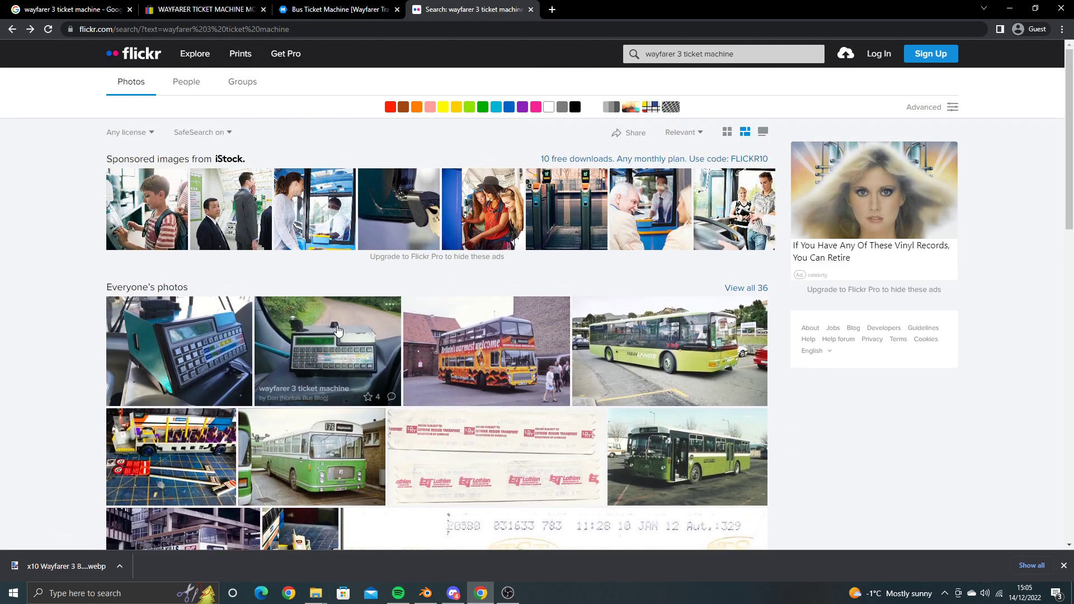
mouse_move(327, 351)
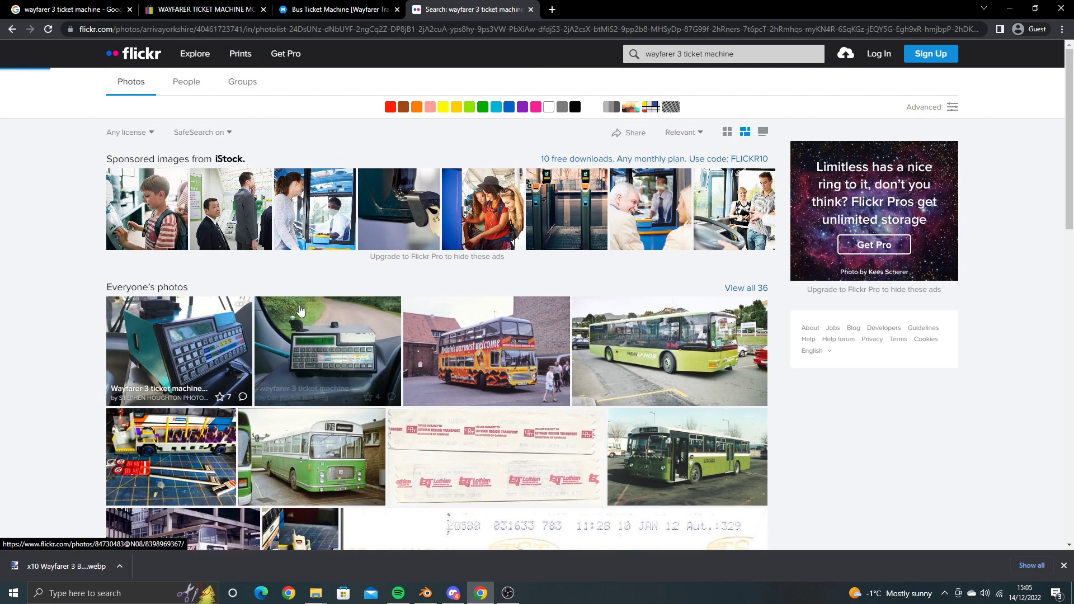
Step: Enlarge the teal Wayfarer 3 keypad close-up, then orbit the Blender model to compare
click(185, 347)
click(429, 179)
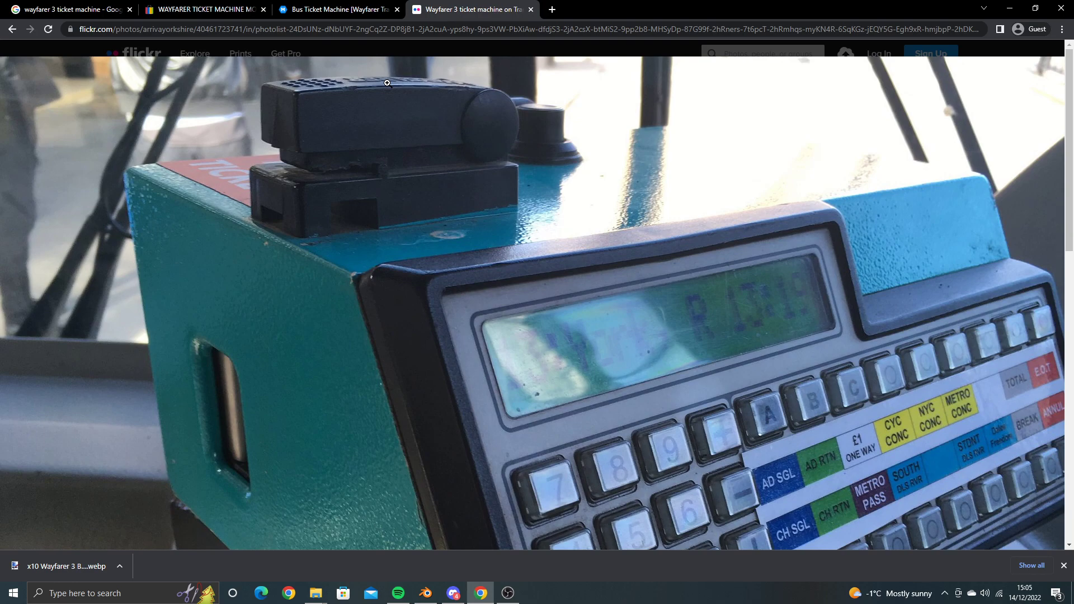
key(alt+Tab)
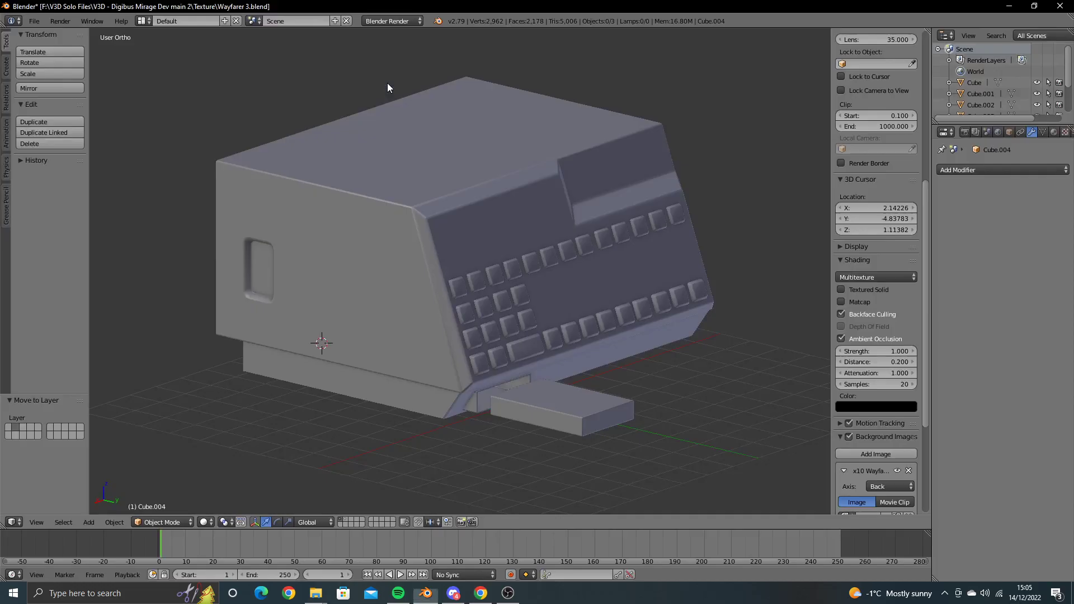
mouse_move(386, 87)
middle_down()
mouse_move(424, 233)
mouse_move(542, 231)
mouse_move(700, 190)
mouse_move(756, 206)
mouse_move(136, 222)
mouse_move(186, 239)
middle_up()
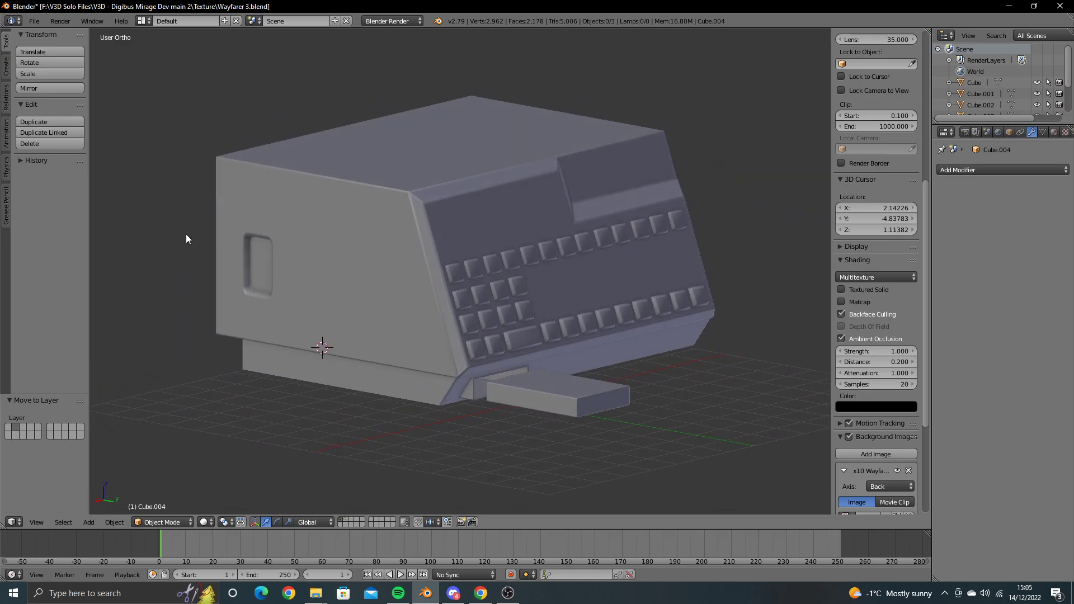
click(508, 594)
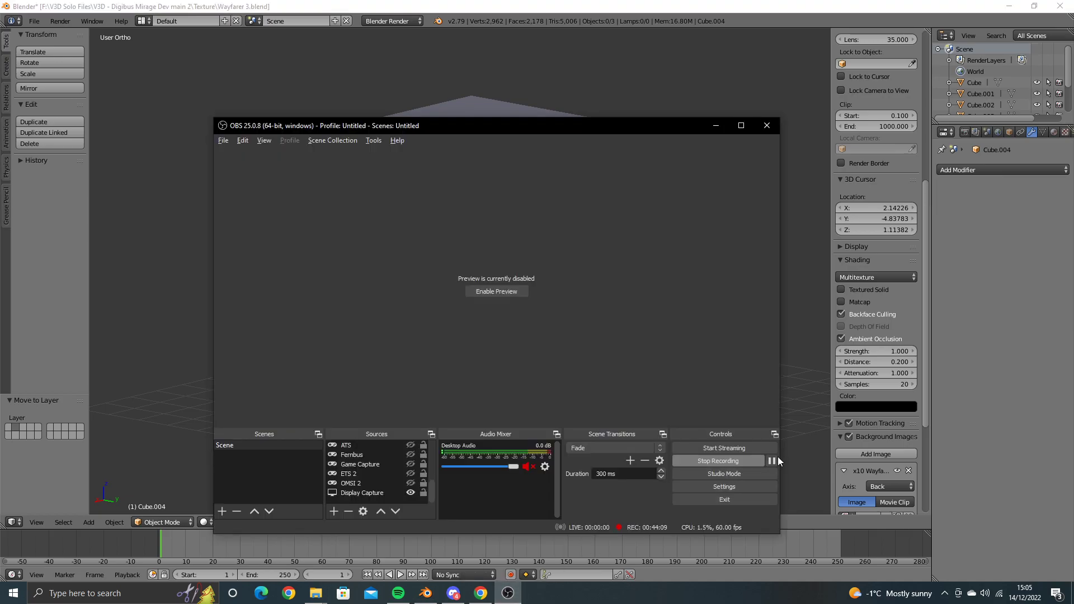